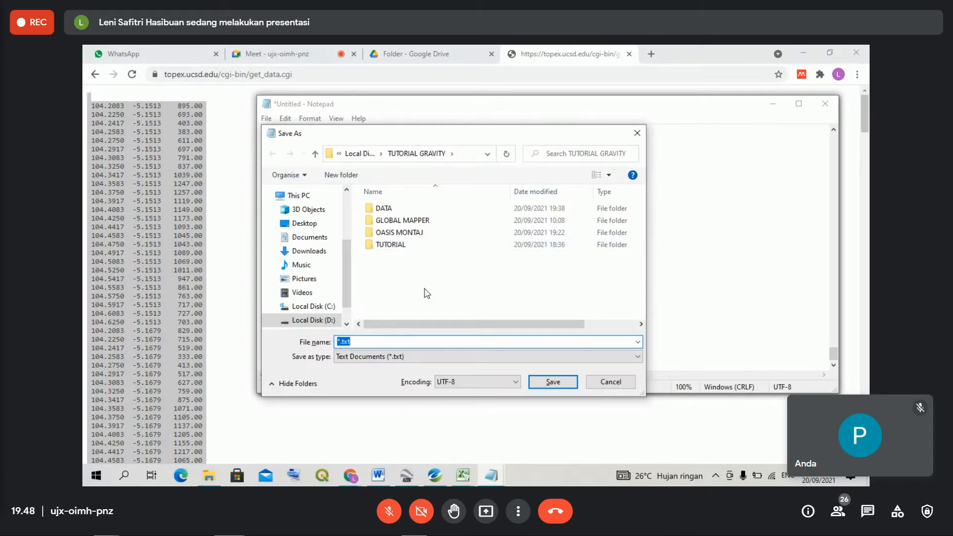
# - Switch to the browser and return from the topography results to the XYZ grid extraction form
pyautogui.click(226, 273)
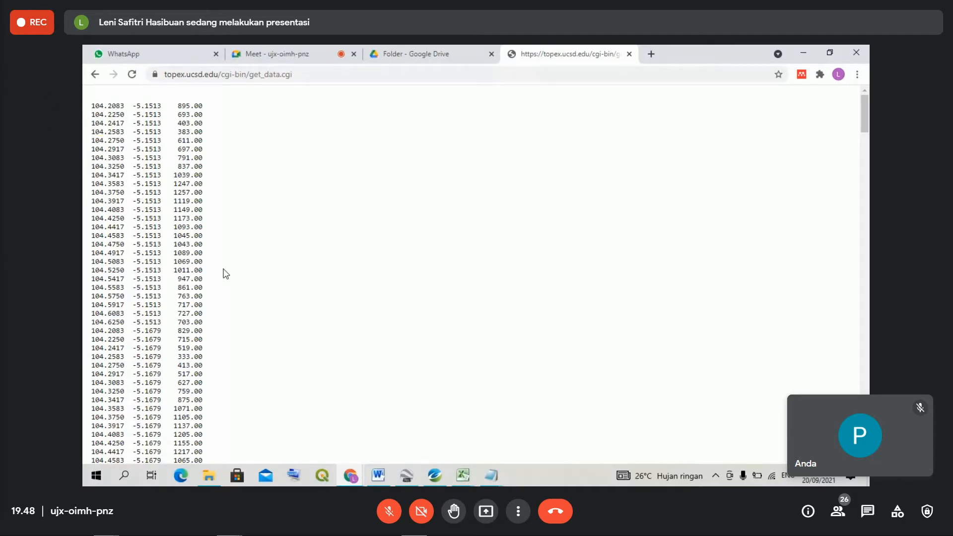
pyautogui.moveTo(21, 91); pyautogui.dragTo(209, 94)
pyautogui.moveTo(182, 187); pyautogui.dragTo(0, 74)
pyautogui.click(93, 74)
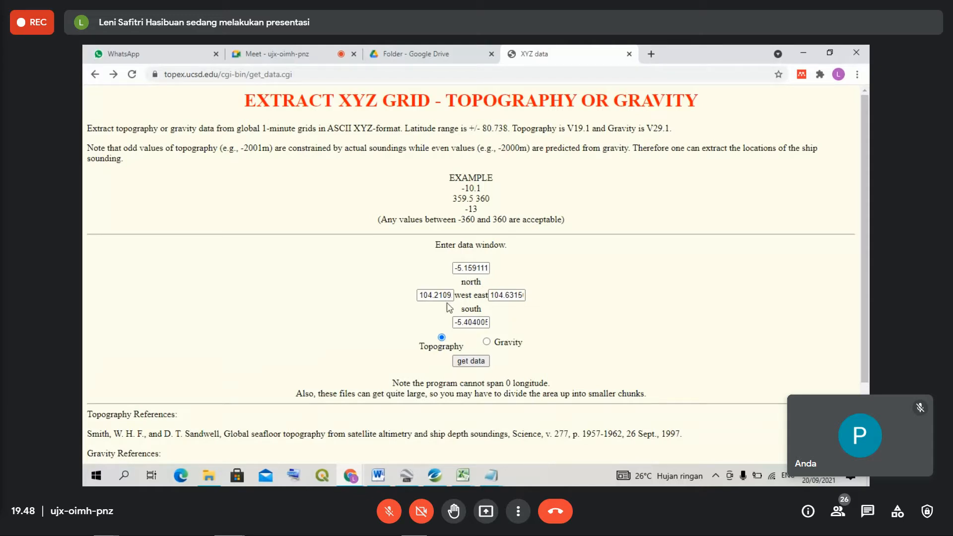
pyautogui.click(518, 299)
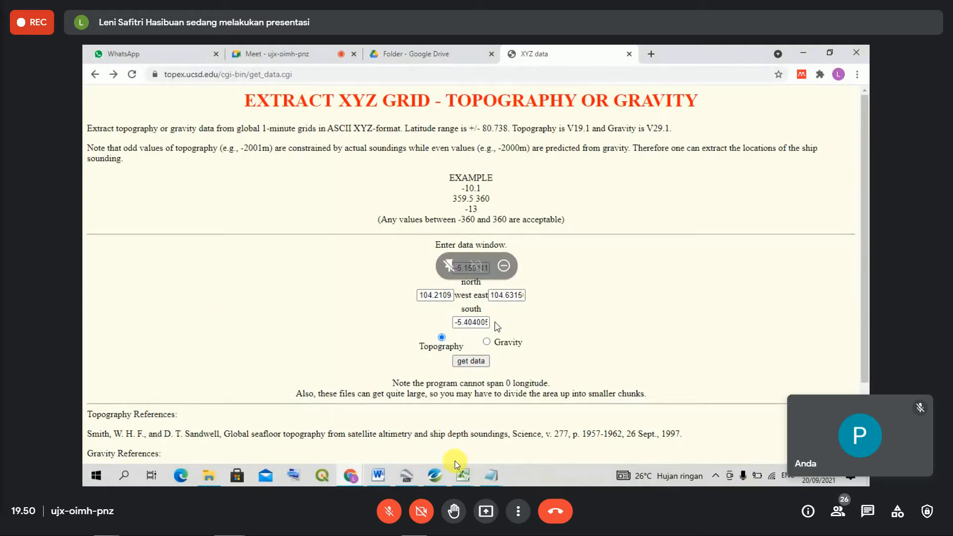
pyautogui.click(398, 515)
pyautogui.click(398, 515)
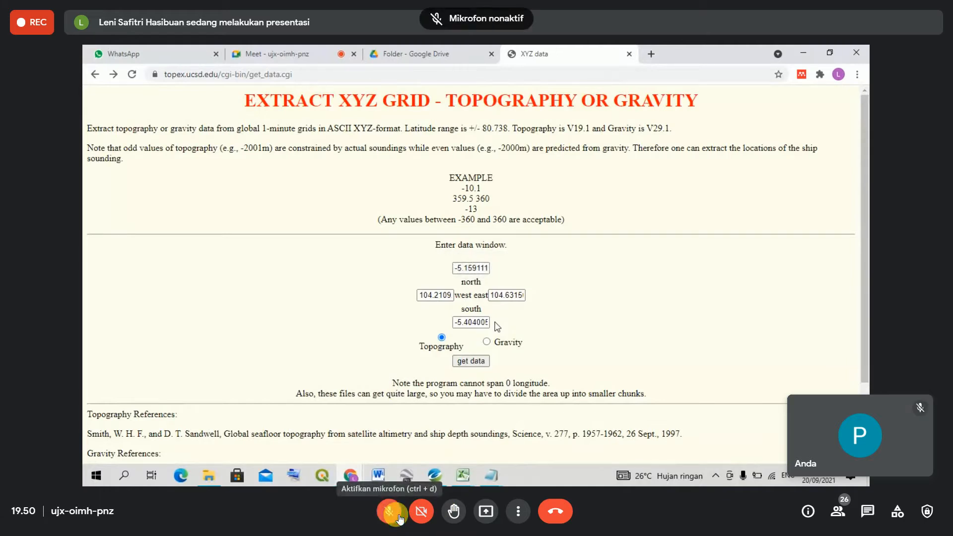
pyautogui.click(398, 515)
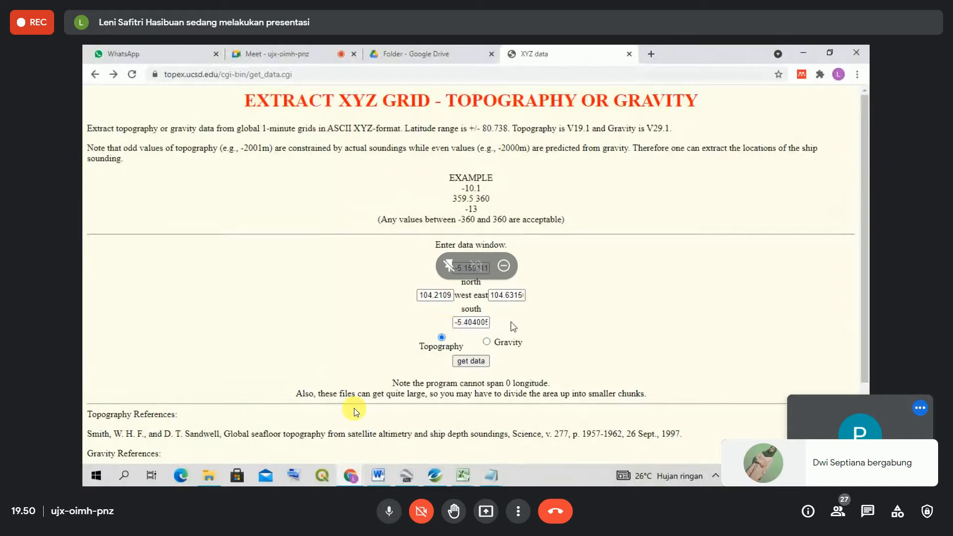
pyautogui.click(396, 516)
pyautogui.click(396, 516)
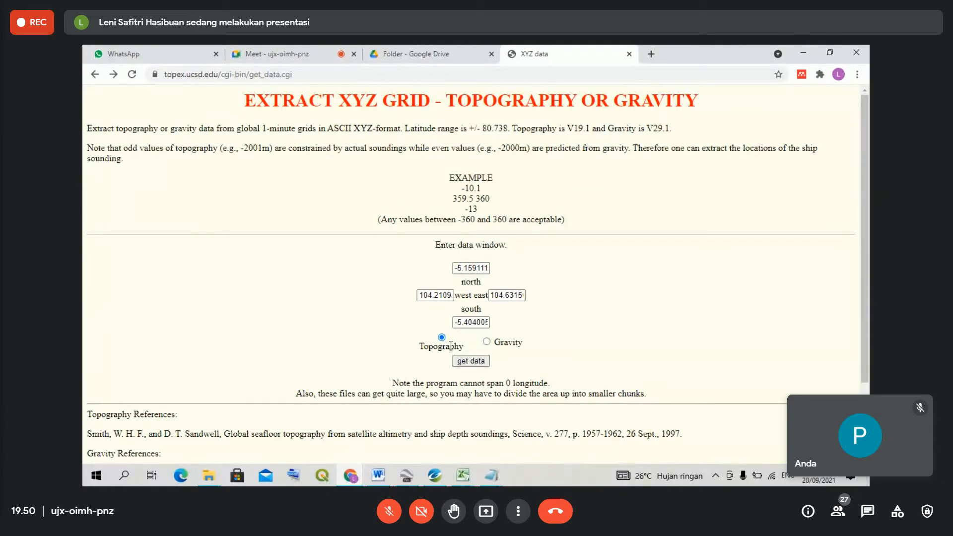
# - Retrieve the Topography data for the coordinate window already entered in the extraction form
pyautogui.click(487, 342)
pyautogui.click(441, 338)
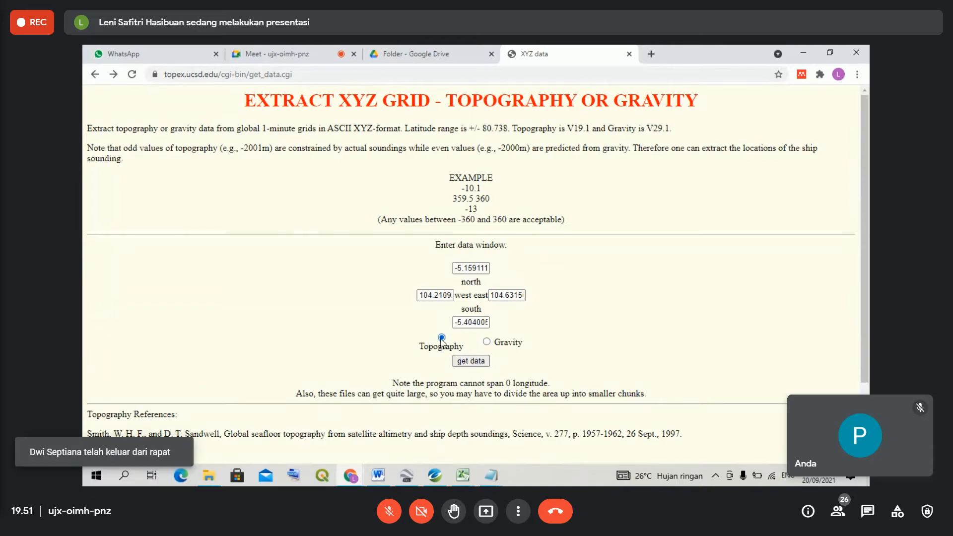
pyautogui.click(470, 362)
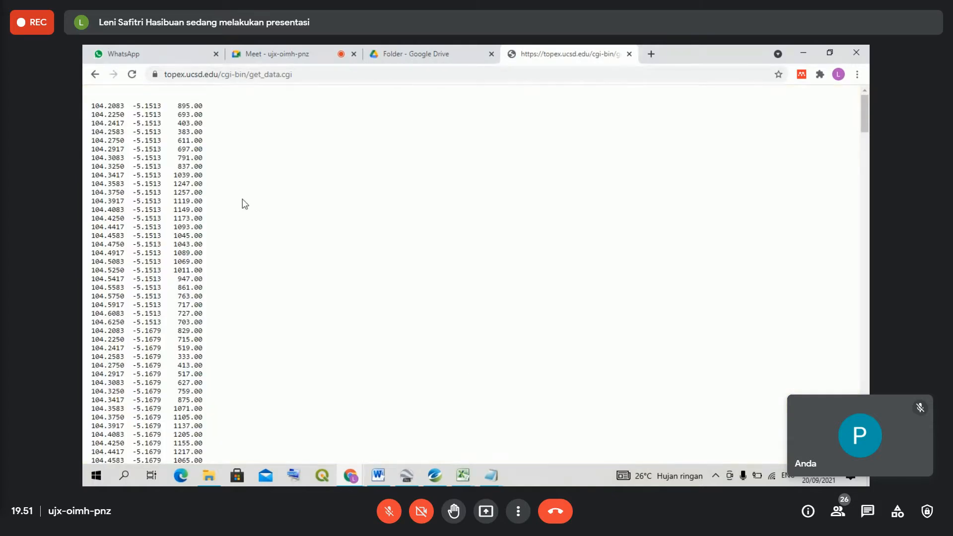
# - Select and copy all the topography XYZ rows on the results page
pyautogui.scroll(-3, 240, 202)
pyautogui.scroll(3, 245, 203)
pyautogui.scroll(-1, 209, 191)
pyautogui.scroll(-20, 208, 192)
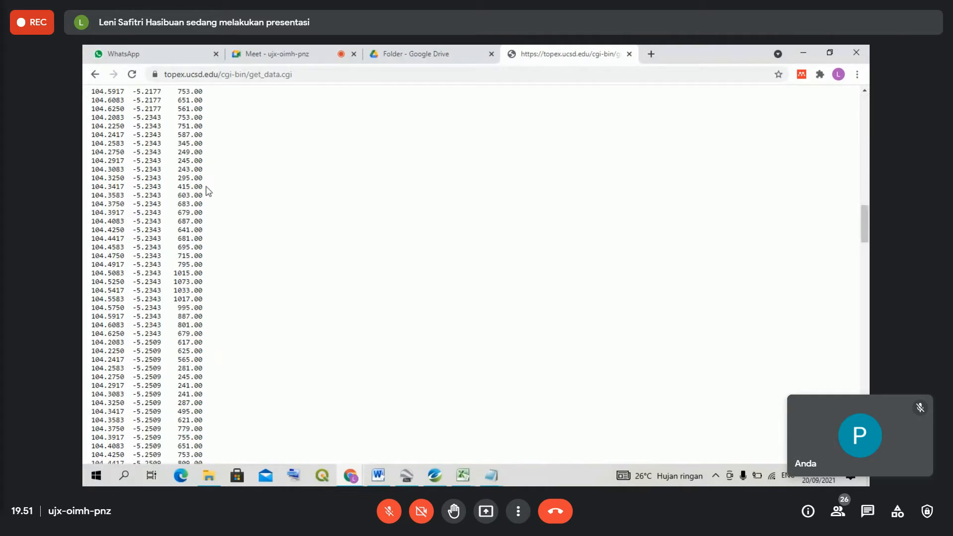
pyautogui.scroll(-20, 208, 192)
pyautogui.scroll(20, 208, 192)
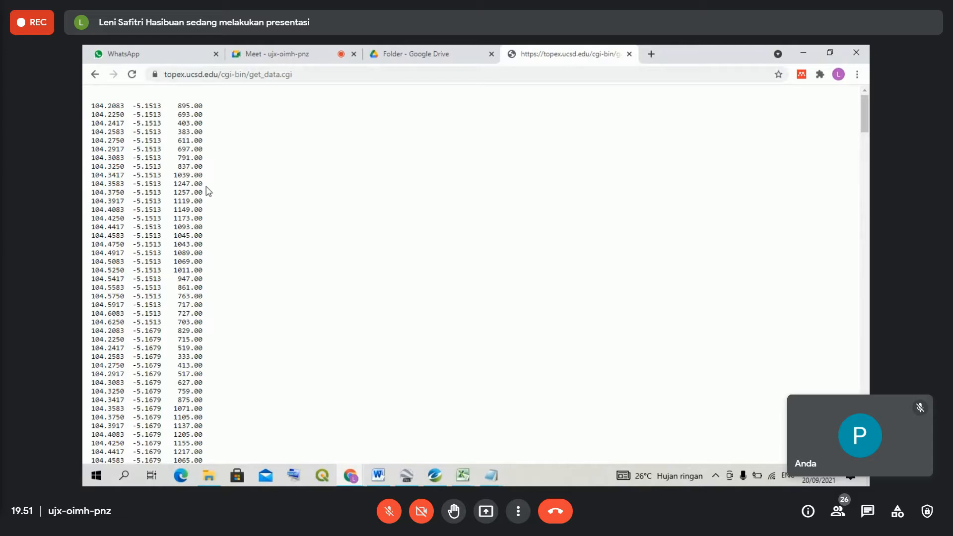
pyautogui.hotkey('ctrl', 'a')
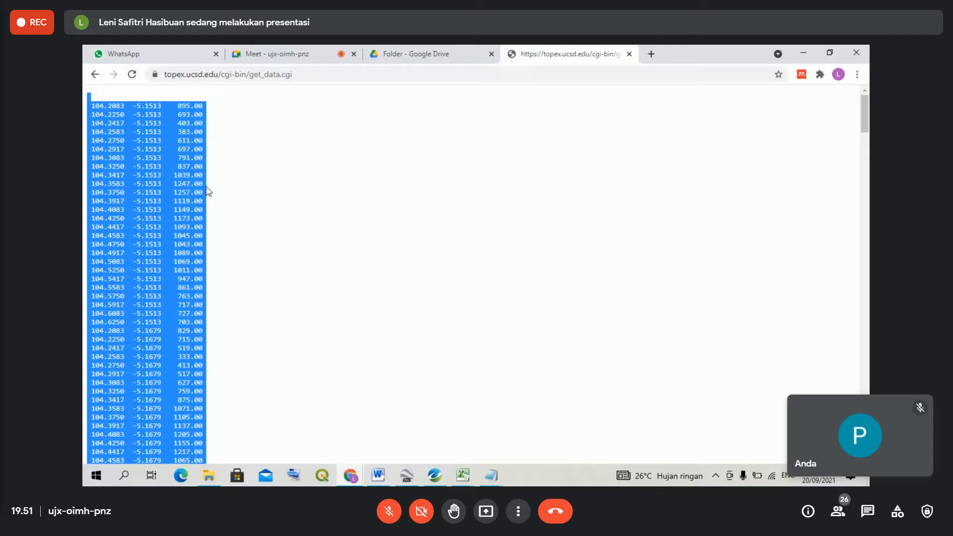
# - Switch to the unsaved Notepad document containing old data, cancel its pending save and delete all its text
pyautogui.click(492, 476)
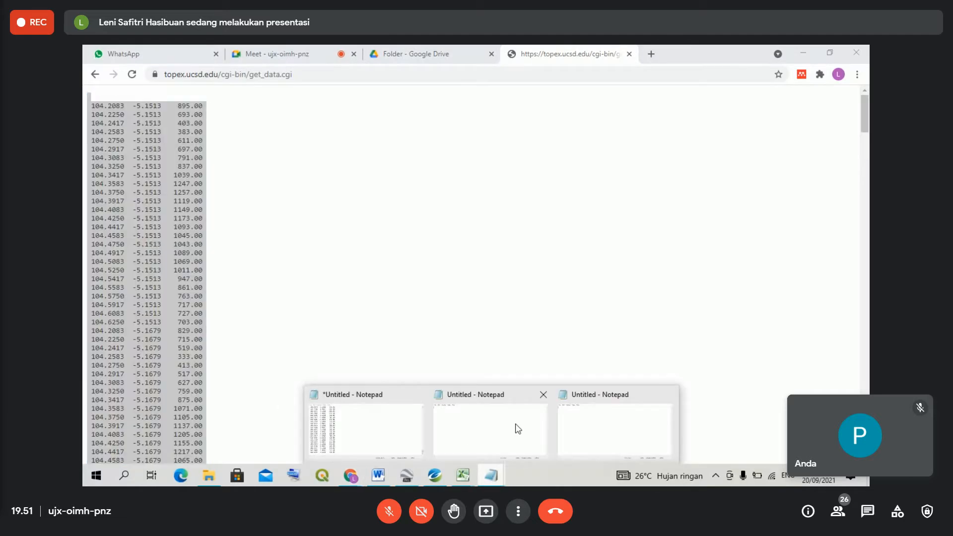
pyautogui.moveTo(532, 415)
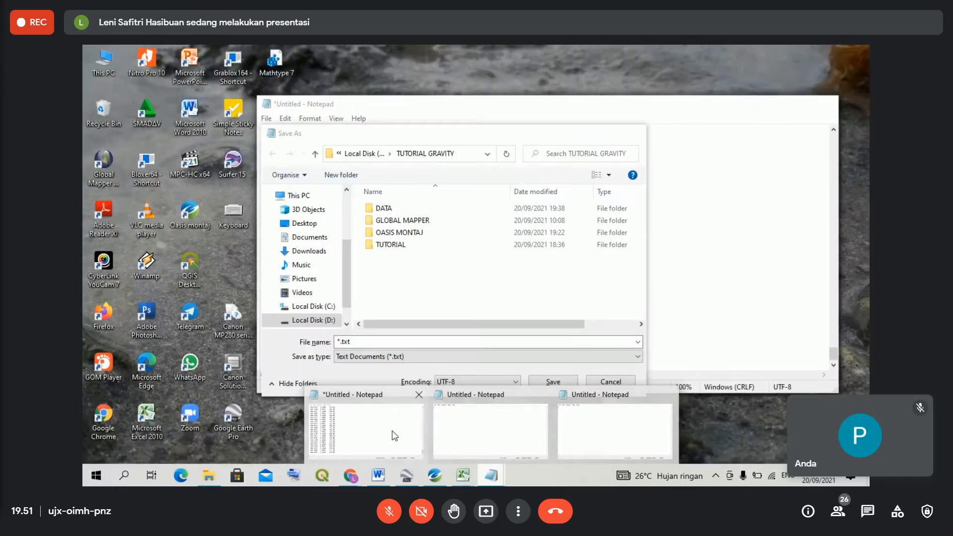
pyautogui.click(391, 434)
pyautogui.click(640, 133)
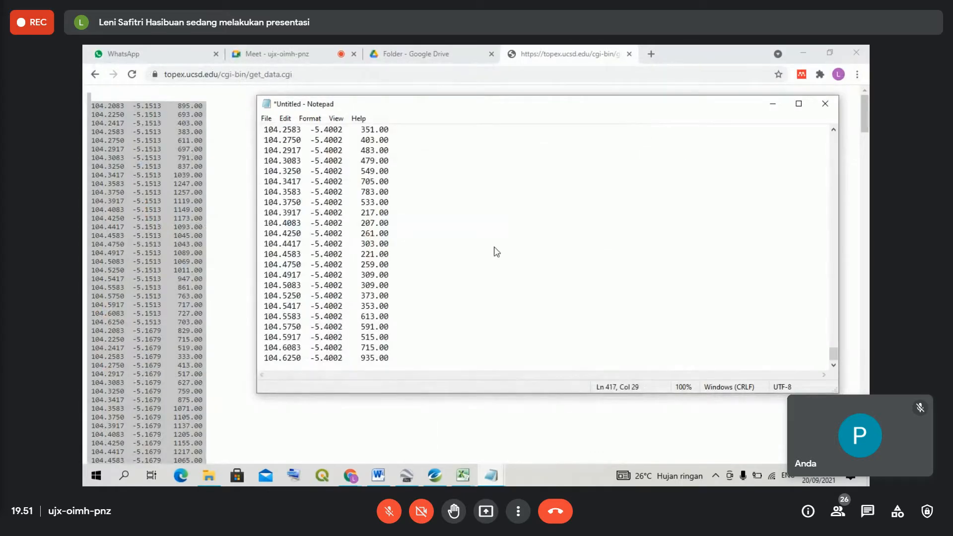
pyautogui.scroll(20, 495, 247)
pyautogui.scroll(20, 494, 247)
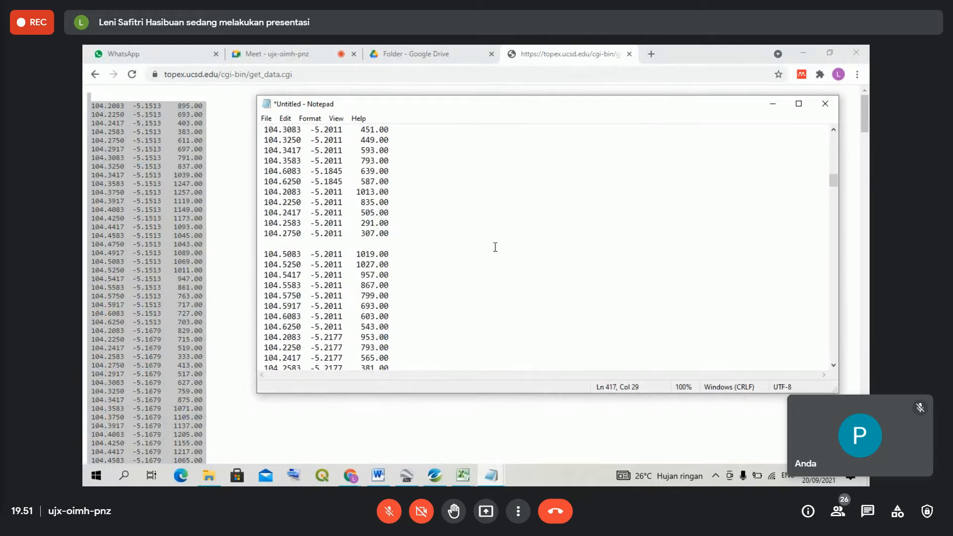
pyautogui.hotkey('ctrl', 'a')
pyautogui.press('BackSpace')
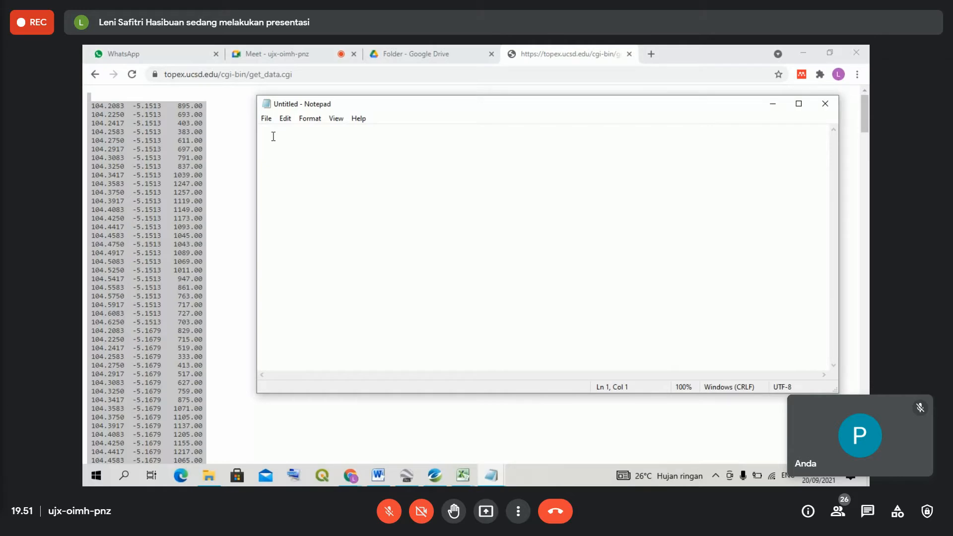
# - Paste the copied topography data into the emptied Notepad document and go back to its first rows
pyautogui.hotkey('ctrl', 'v')
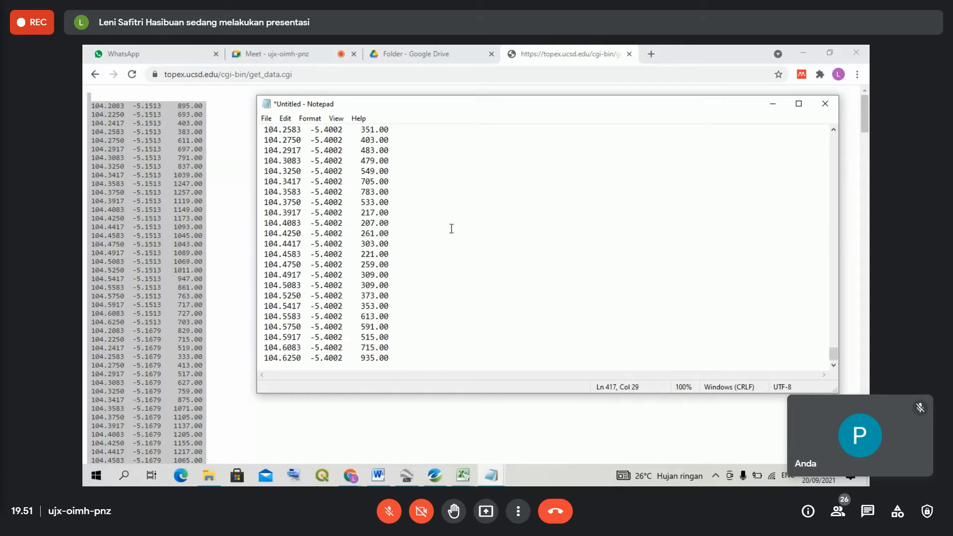
pyautogui.scroll(10, 451, 228)
pyautogui.scroll(20, 451, 228)
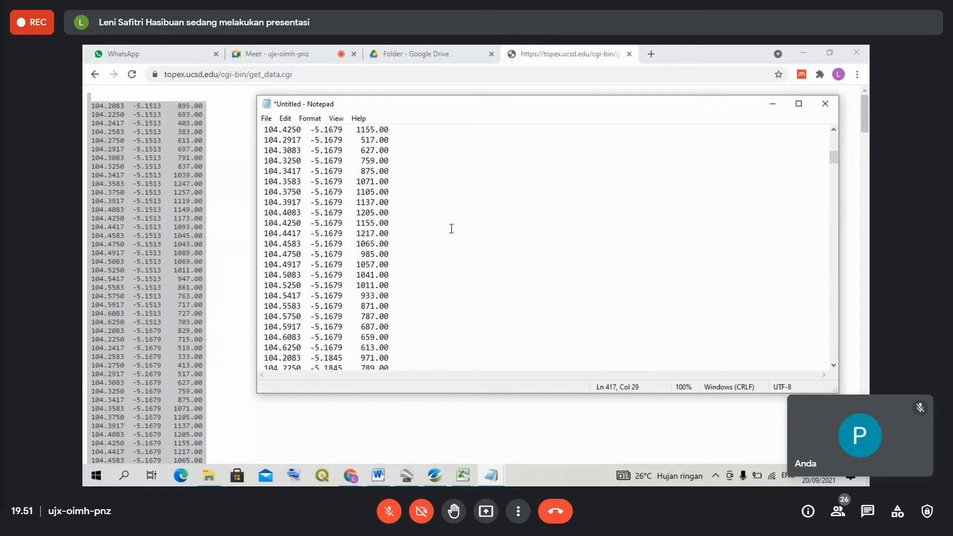
pyautogui.scroll(1, 451, 229)
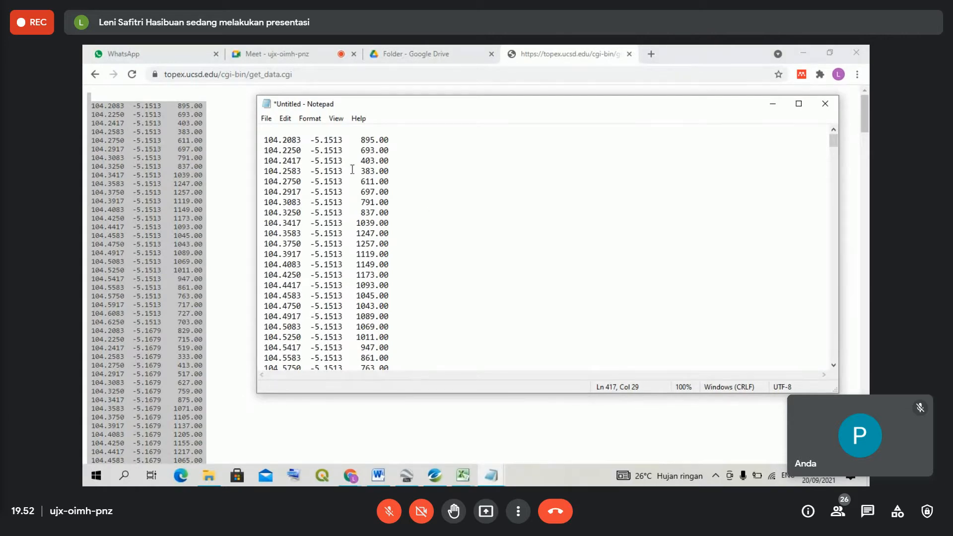
# - Start saving the document, create a subfolder named TUTORIAL GRAVITY in the current folder and open it
pyautogui.click(271, 125)
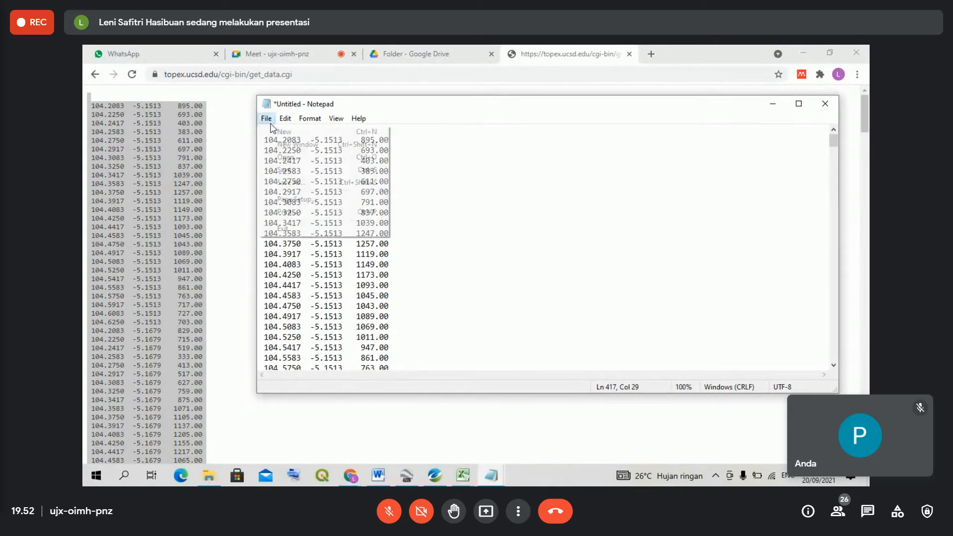
pyautogui.click(305, 171)
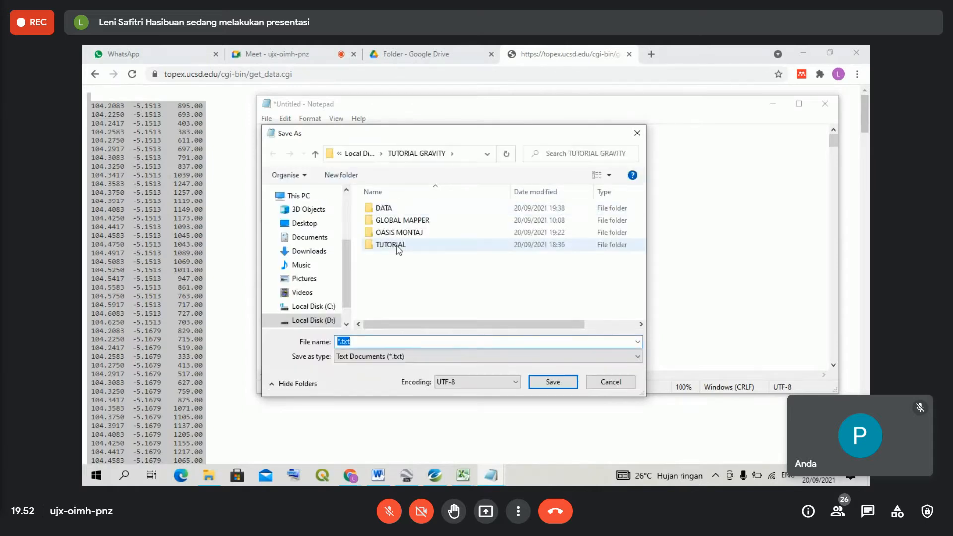
pyautogui.click(349, 176)
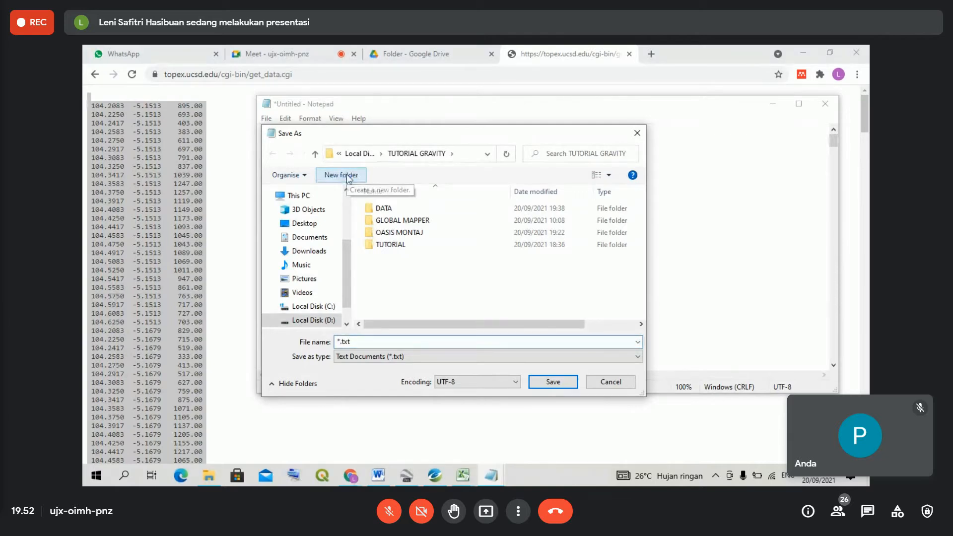
pyautogui.press('BackSpace')
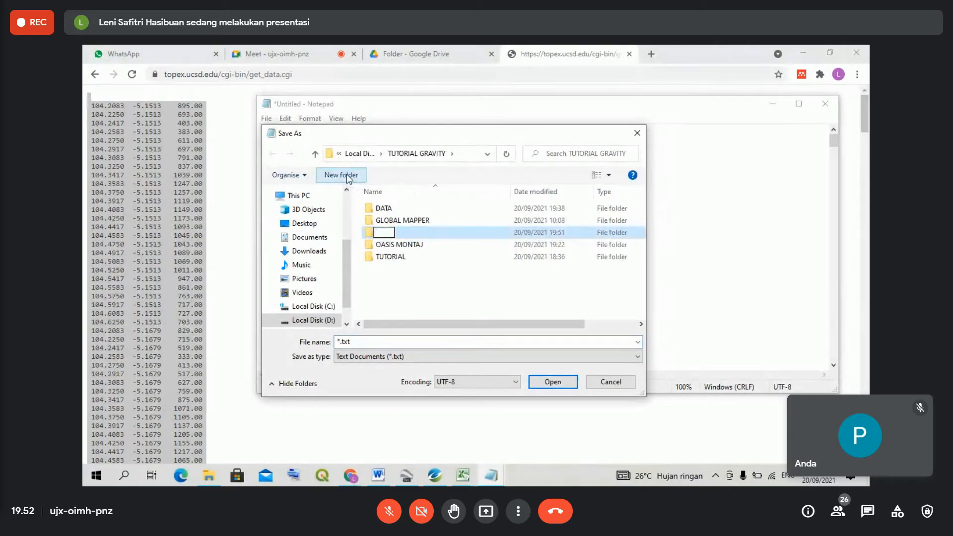
pyautogui.write('TUTORIAL GT')
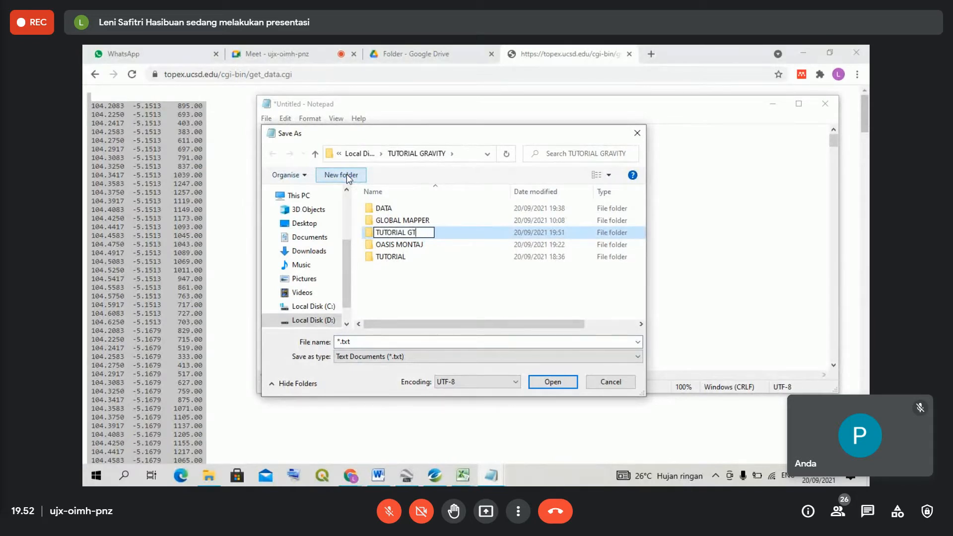
pyautogui.press('BackSpace')
pyautogui.write('RAVITY')
pyautogui.press('Return')
pyautogui.doubleClick(457, 257)
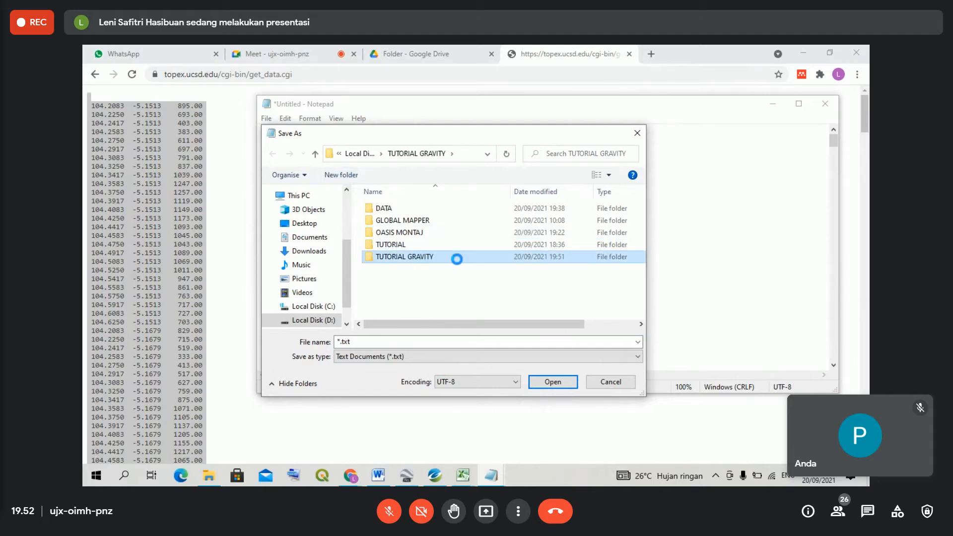
# - Save the topography data as a text document named Topografi in the new folder
pyautogui.click(379, 342)
pyautogui.press('BackSpace')
pyautogui.write('T')
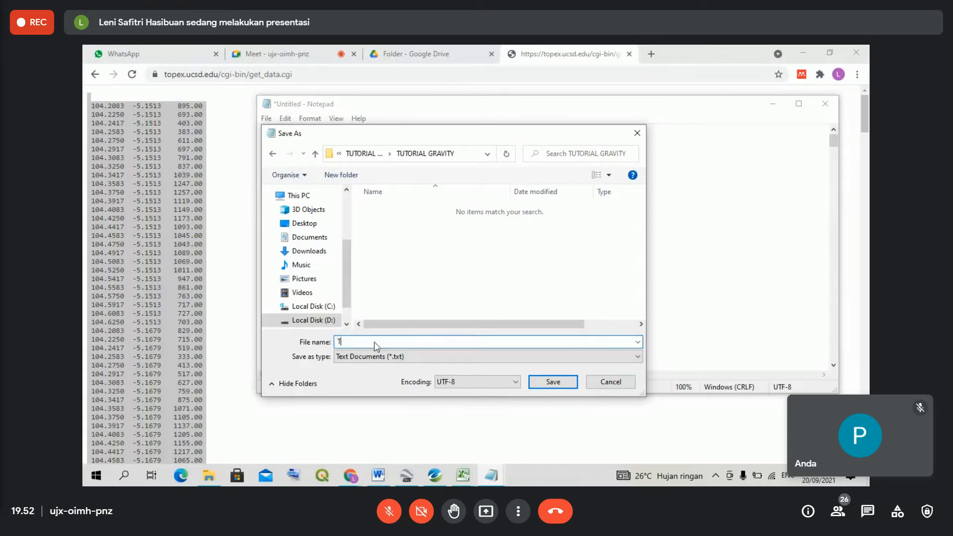
pyautogui.press('BackSpace')
pyautogui.write('Topografi')
pyautogui.click(553, 386)
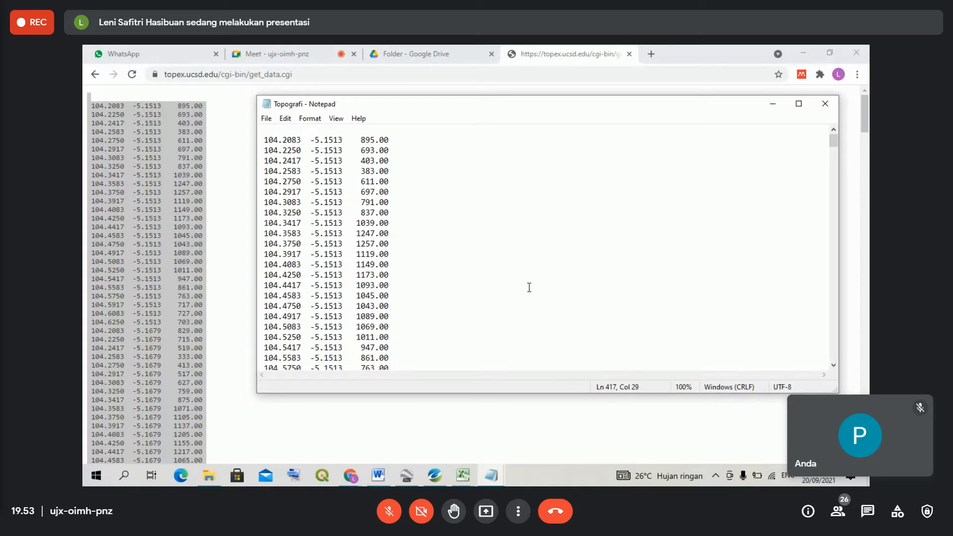
# - Return to the extraction form in the browser and retrieve the Gravity data for the same coordinate window
pyautogui.click(226, 281)
pyautogui.click(227, 284)
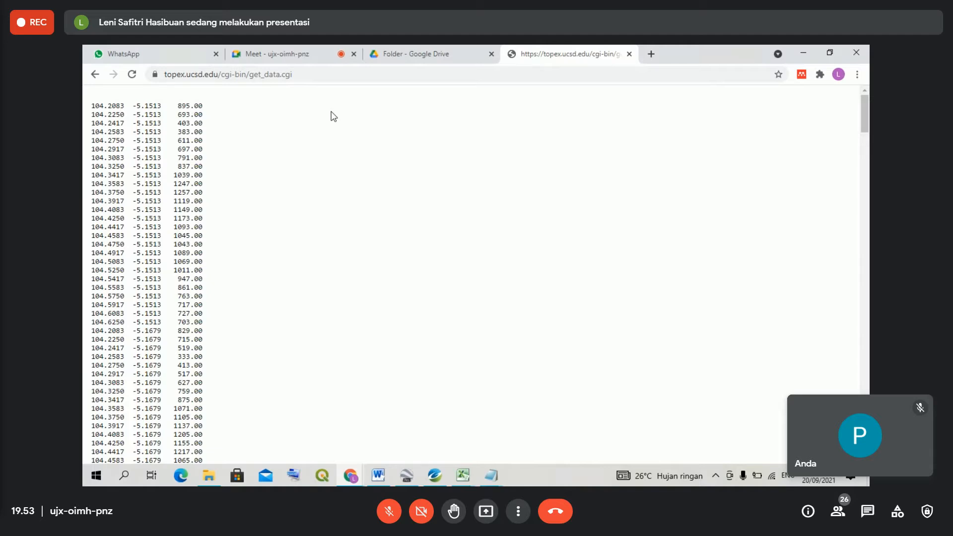
pyautogui.click(96, 79)
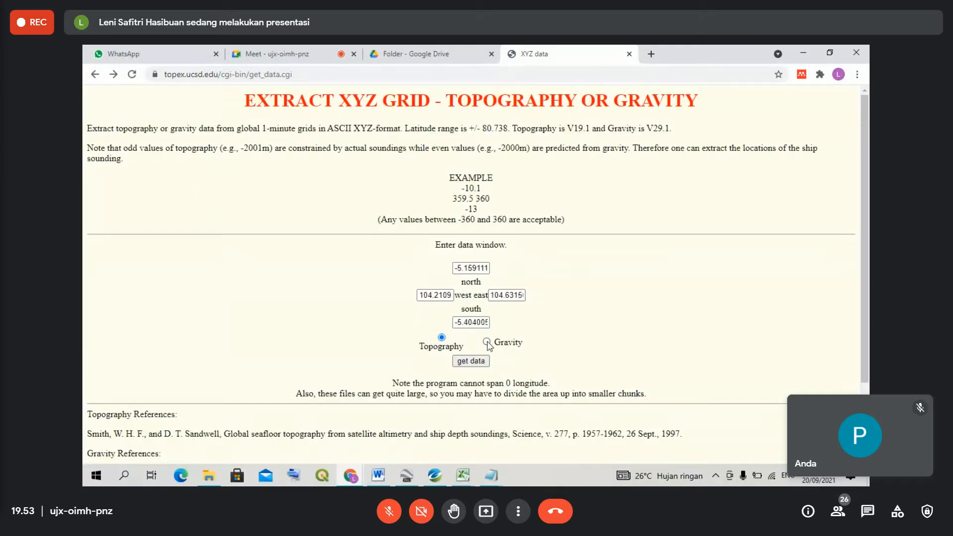
pyautogui.click(487, 342)
pyautogui.click(476, 364)
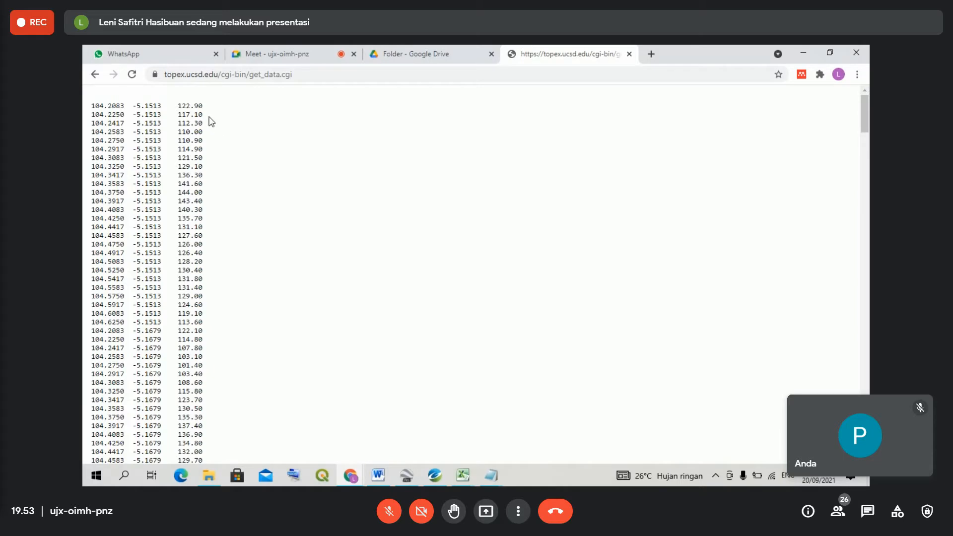
# - Copy all the gravity data from the results page and paste it into a blank Notepad document
pyautogui.hotkey('ctrl', 'a')
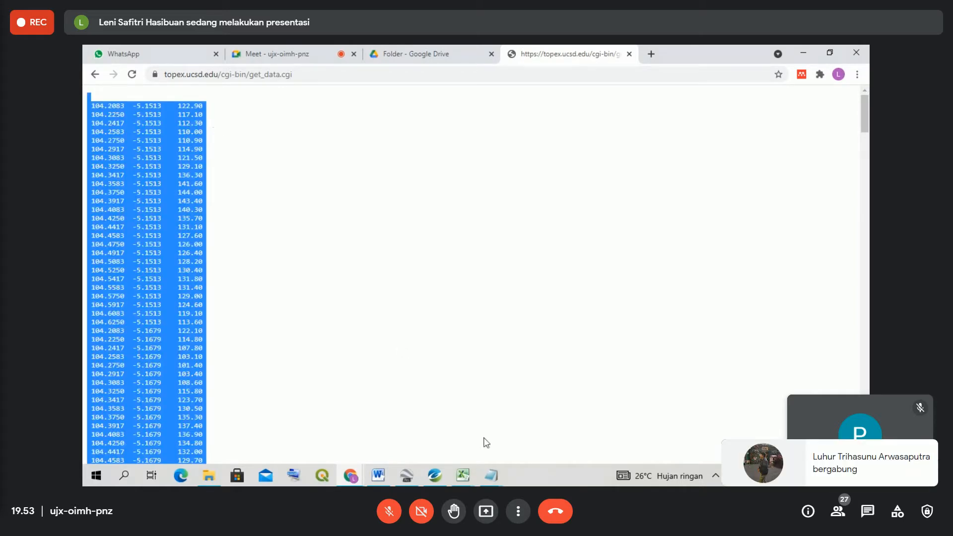
pyautogui.click(491, 475)
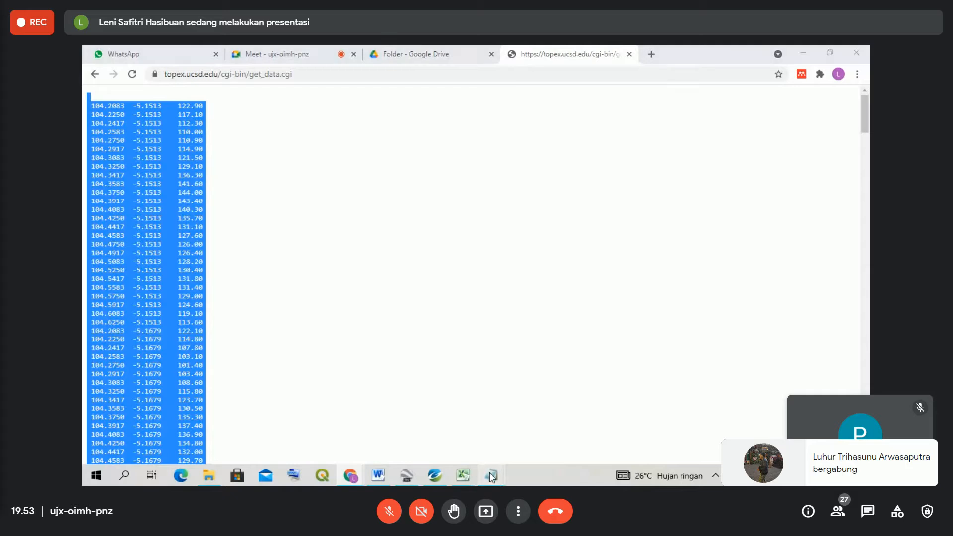
pyautogui.click(485, 432)
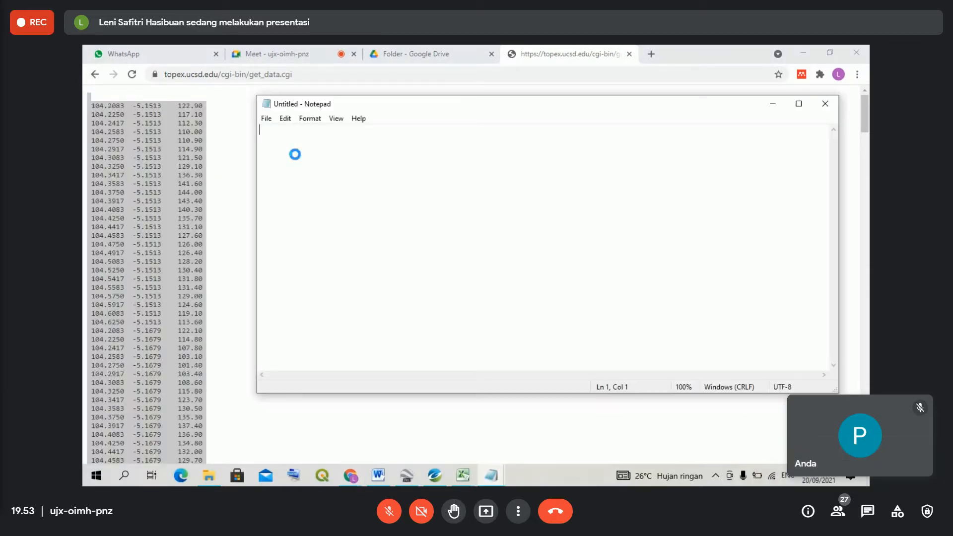
pyautogui.hotkey('ctrl', 'v')
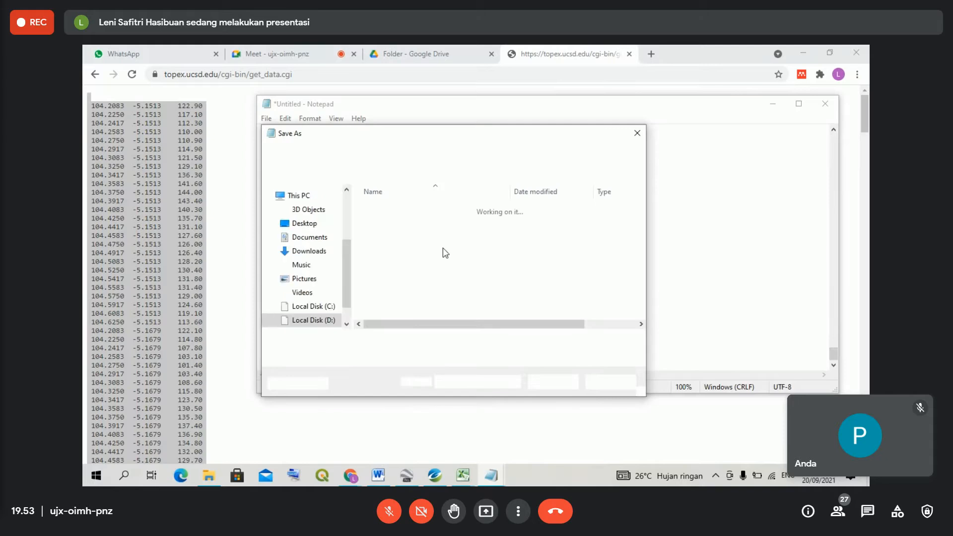
# - Save the gravity data as a text document named Gravitasi in the TUTORIAL GRAVITY folder and minimize Notepad
pyautogui.press('BackSpace')
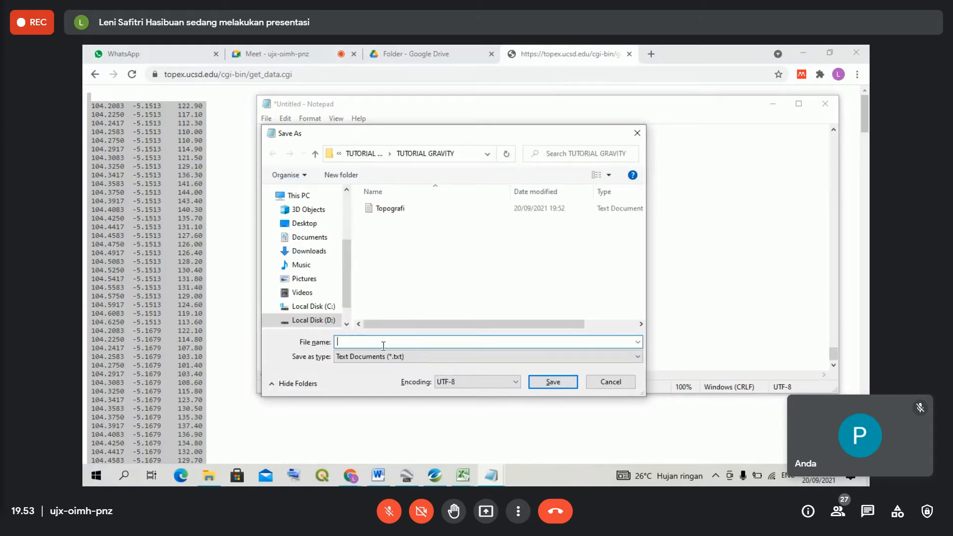
pyautogui.write('Gravitasi')
pyautogui.click(557, 385)
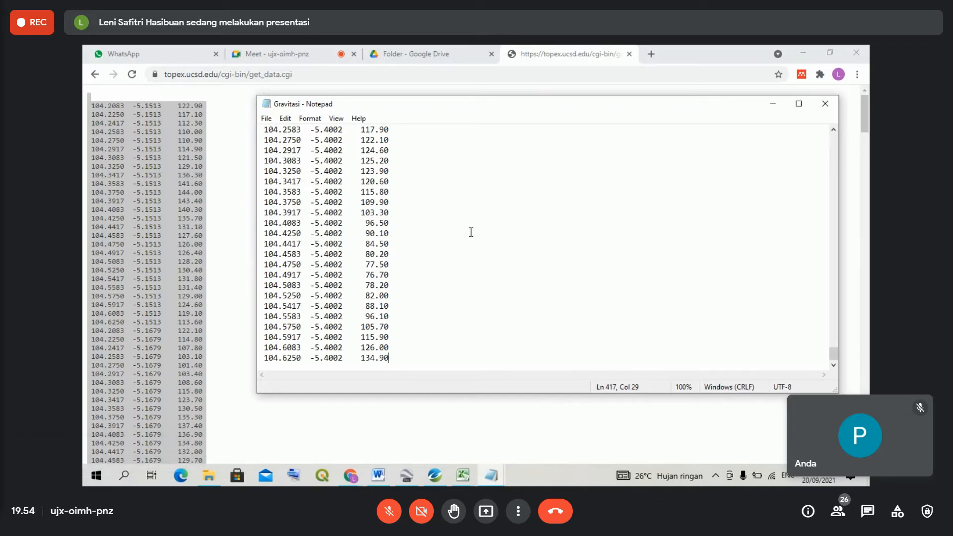
pyautogui.press('XF86AudioLowerVolume')
pyautogui.click(773, 105)
# - Switch to the TITIK KOORDINAT DAERAH PENELITIAN workbook in Excel and browse for a file to open in the inner TUTORIAL GRAVITY folder
pyautogui.moveTo(462, 475)
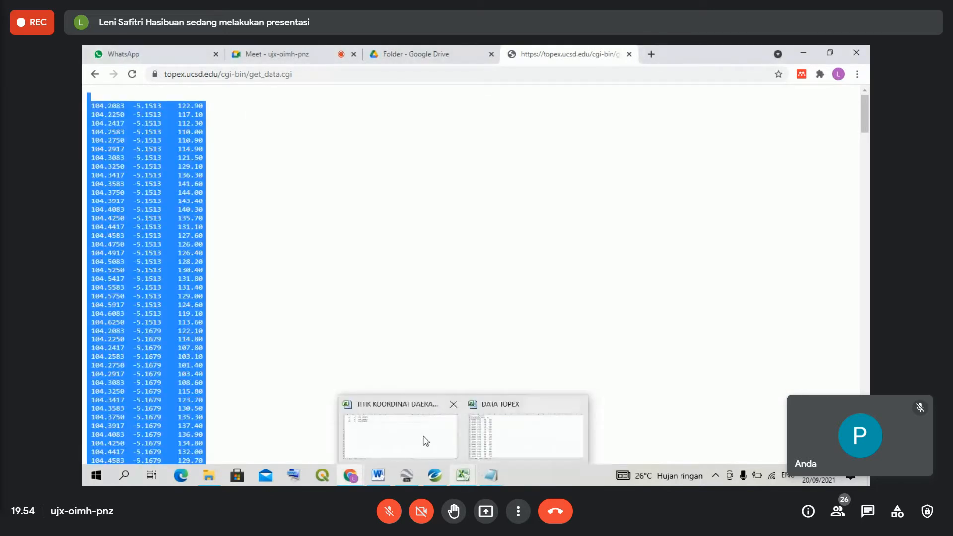
pyautogui.click(403, 437)
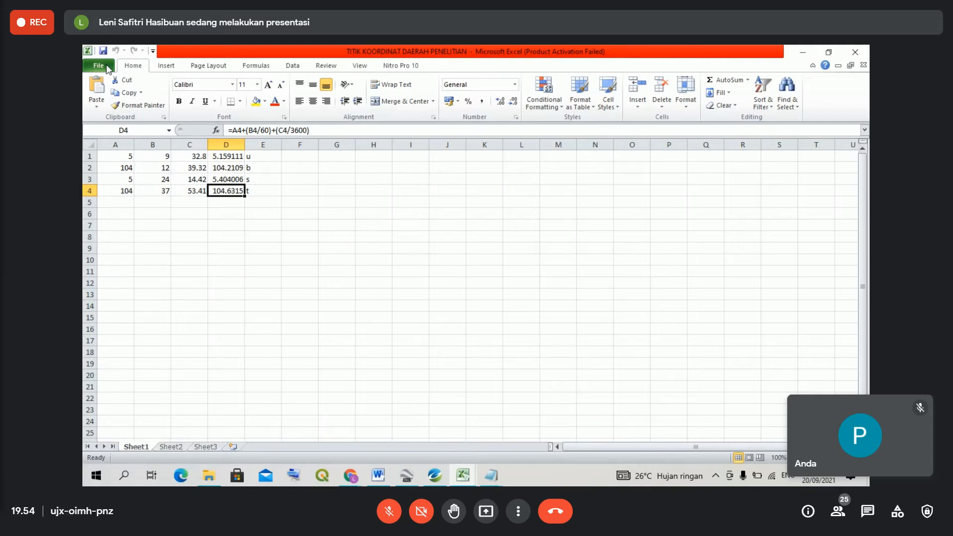
pyautogui.click(98, 66)
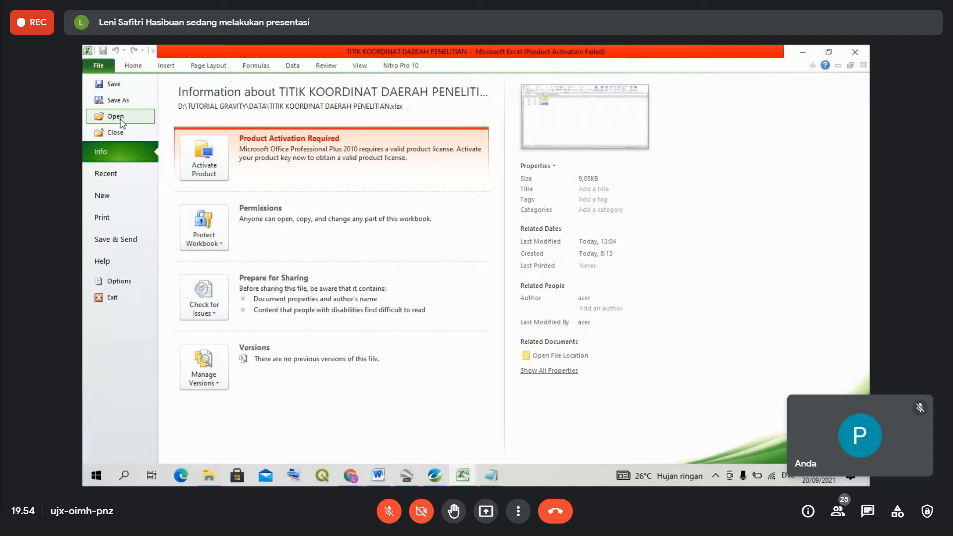
pyautogui.press('Escape')
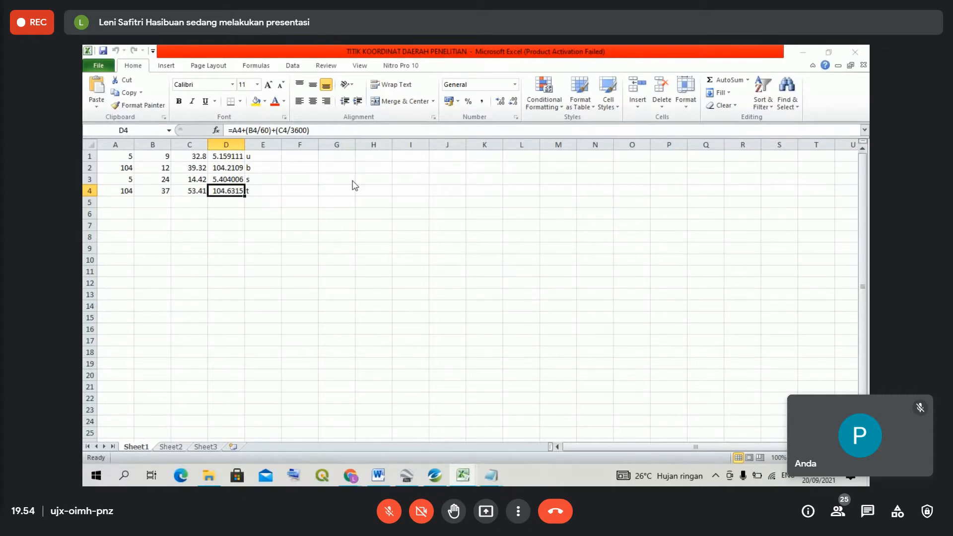
pyautogui.hotkey('ctrl', 'o')
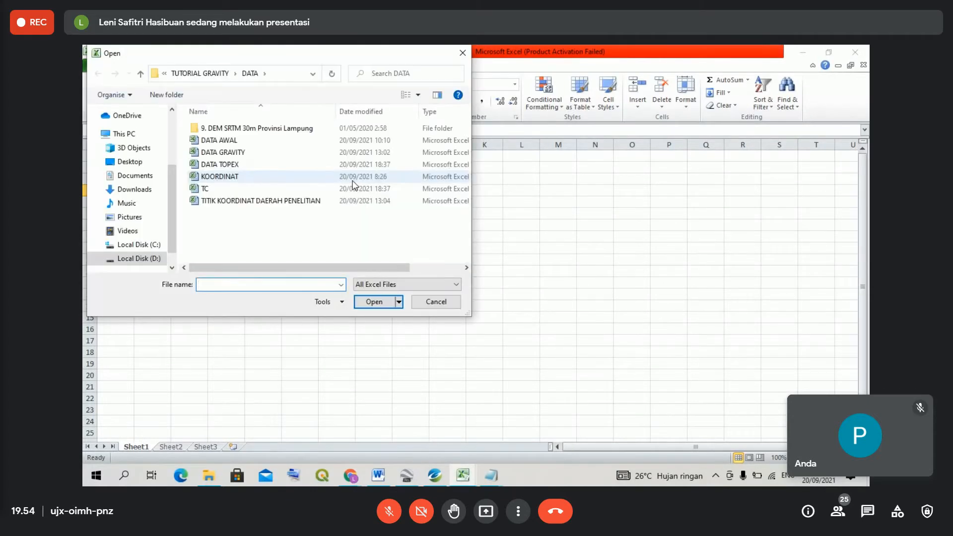
pyautogui.click(139, 74)
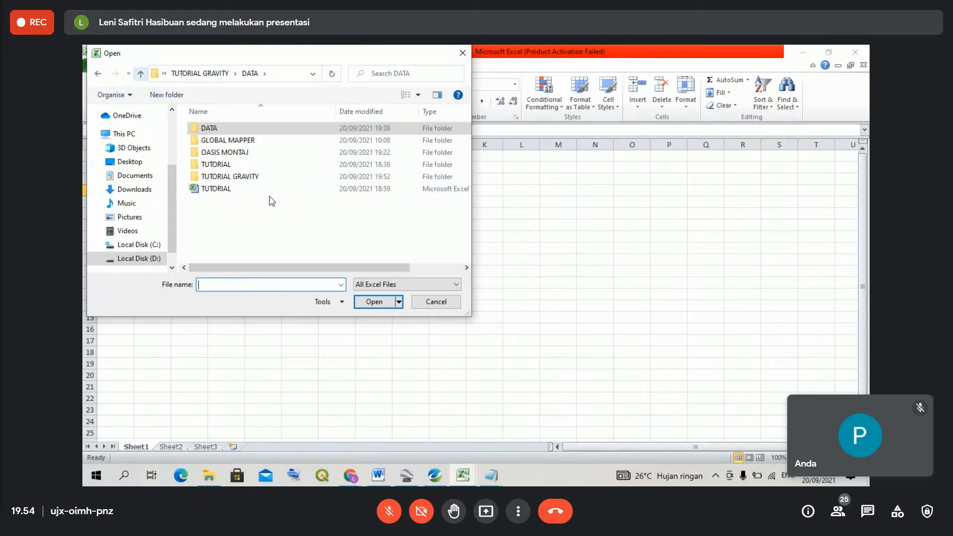
pyautogui.click(242, 176)
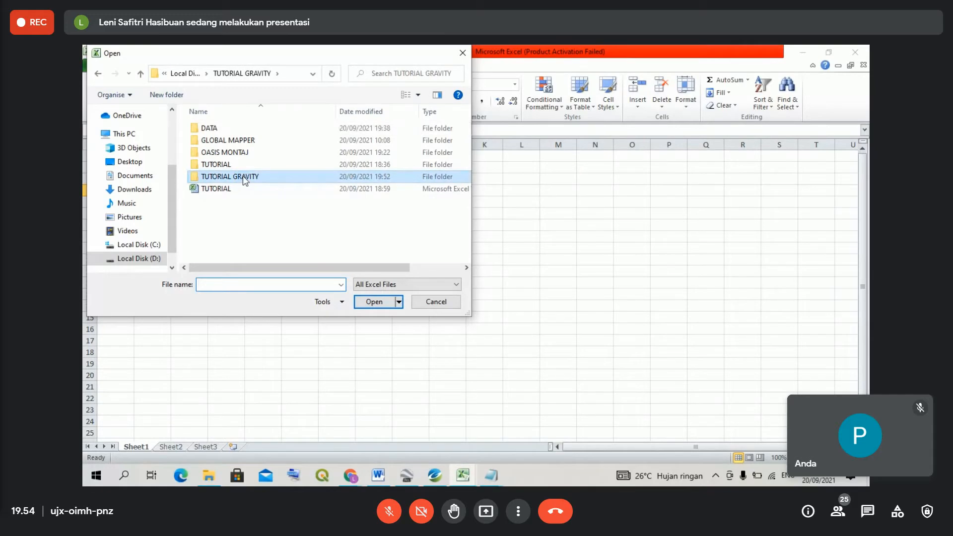
pyautogui.doubleClick(242, 176)
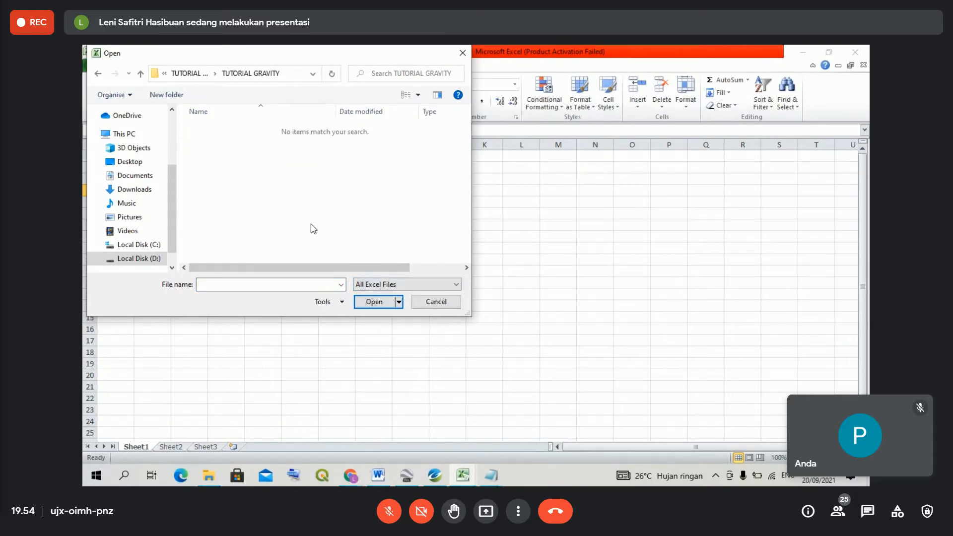
# - Show all file types in the folder and open the Topografi text file
pyautogui.click(391, 286)
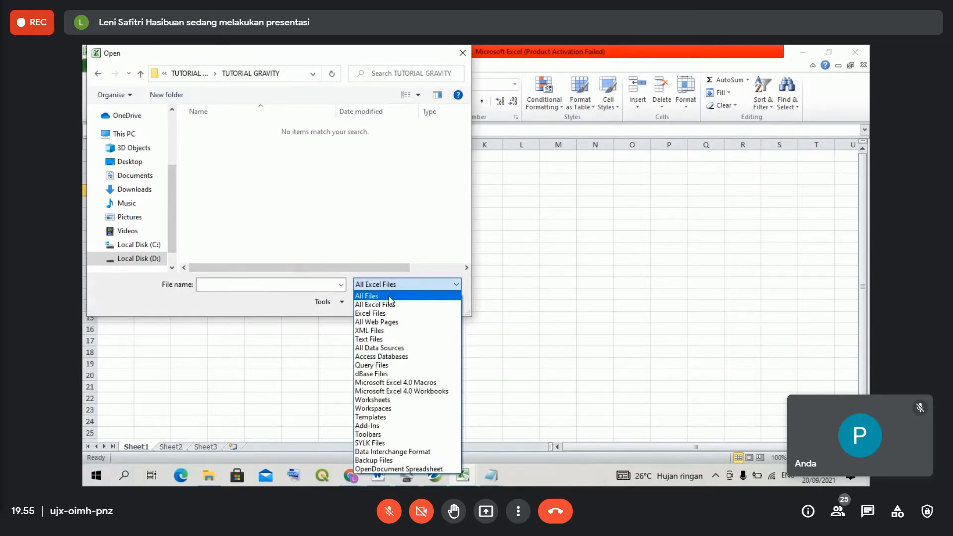
pyautogui.click(390, 296)
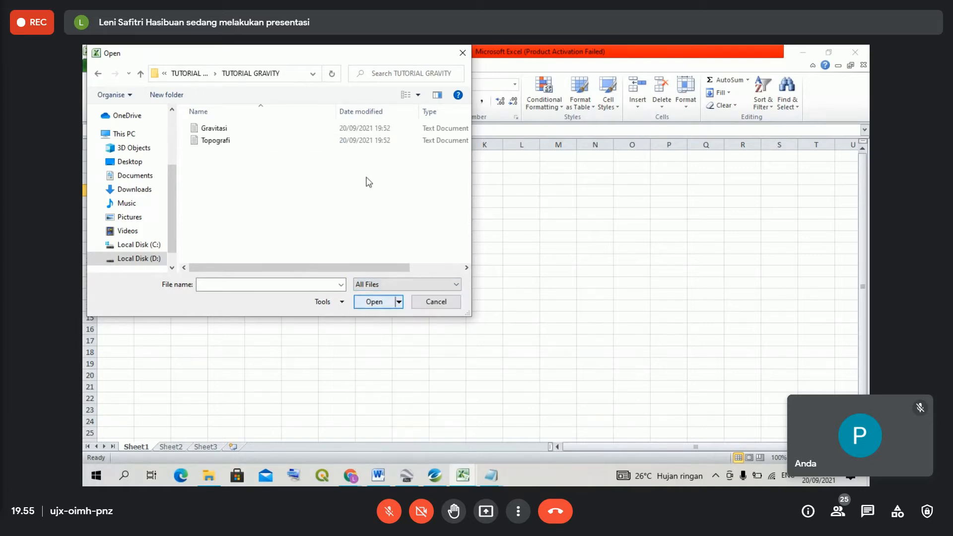
pyautogui.click(310, 140)
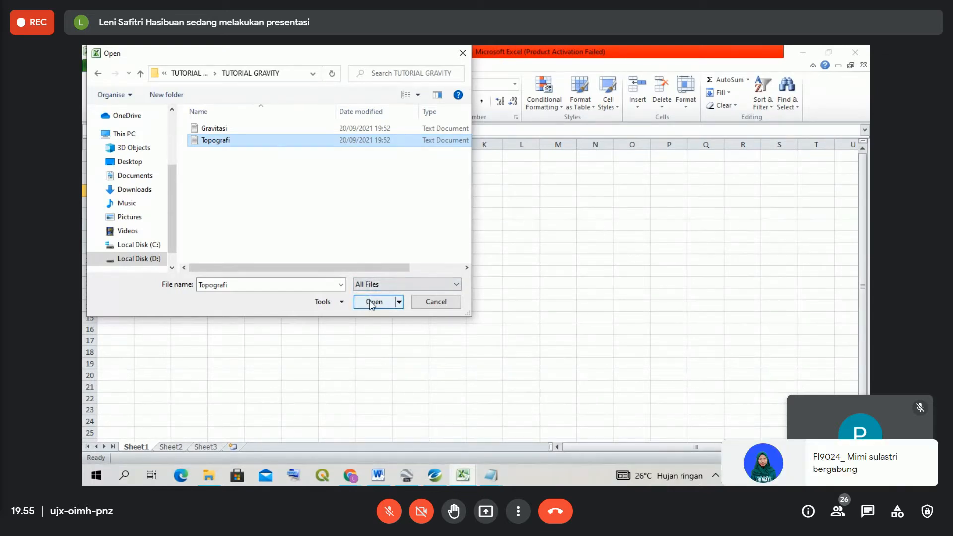
pyautogui.click(372, 302)
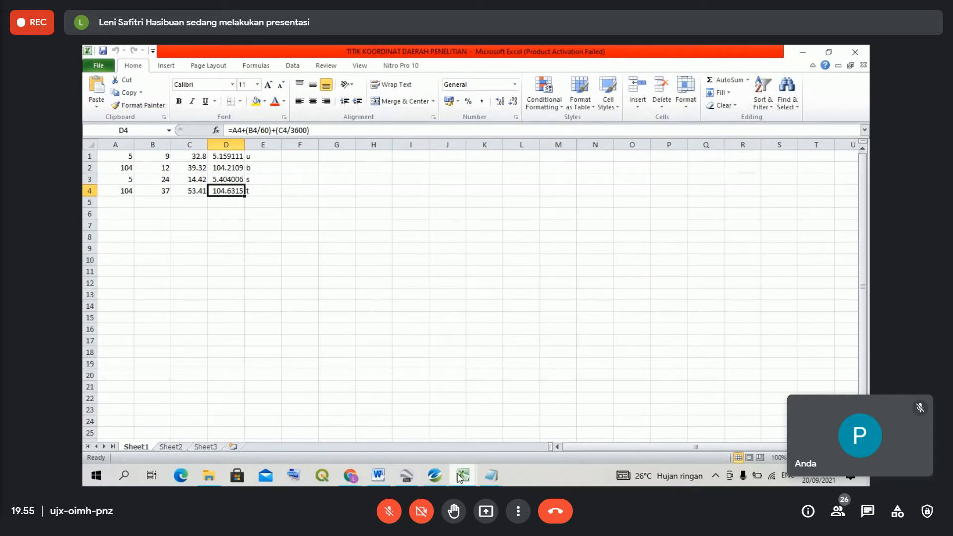
# - Import the Topografi text as fixed-width data from row 1, keeping the suggested column breaks and the General format
pyautogui.moveTo(459, 478)
pyautogui.moveTo(489, 442)
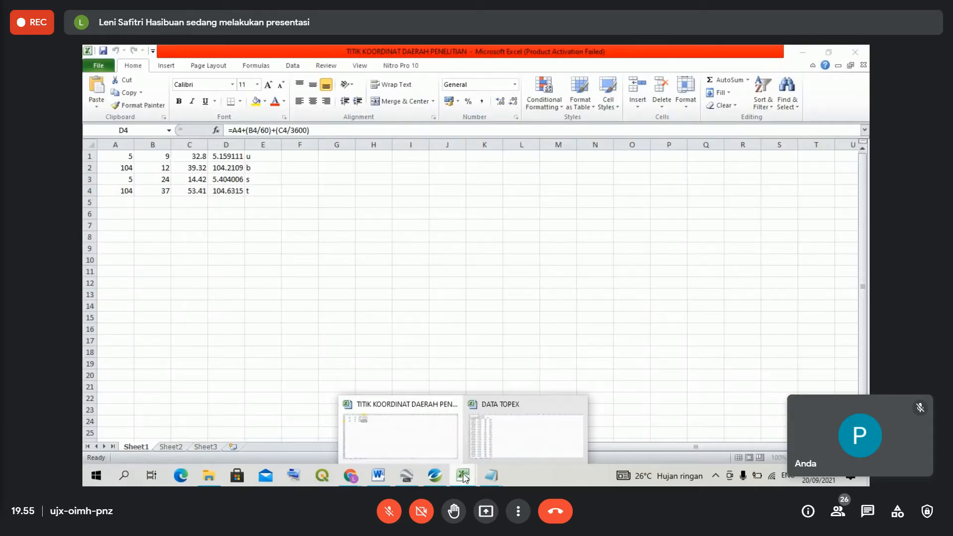
pyautogui.click(421, 442)
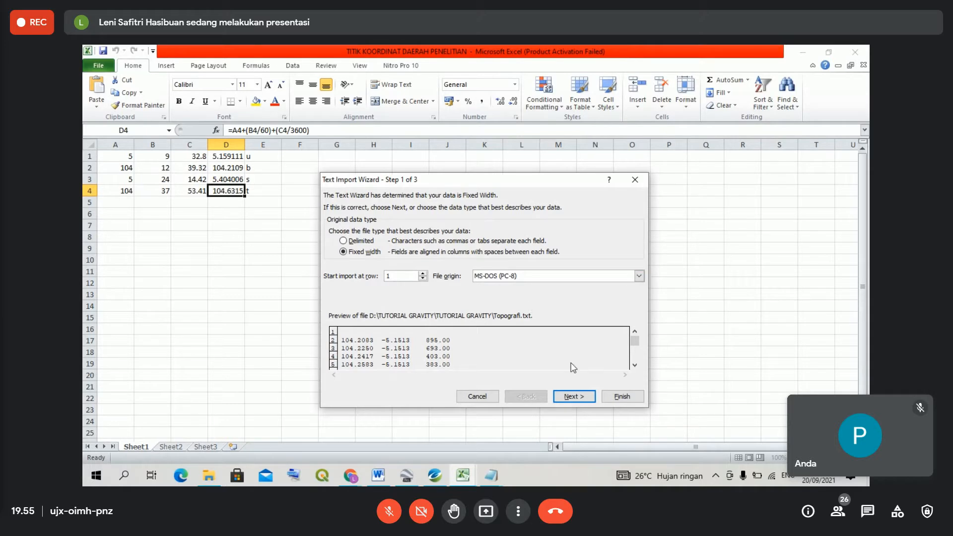
pyautogui.click(575, 395)
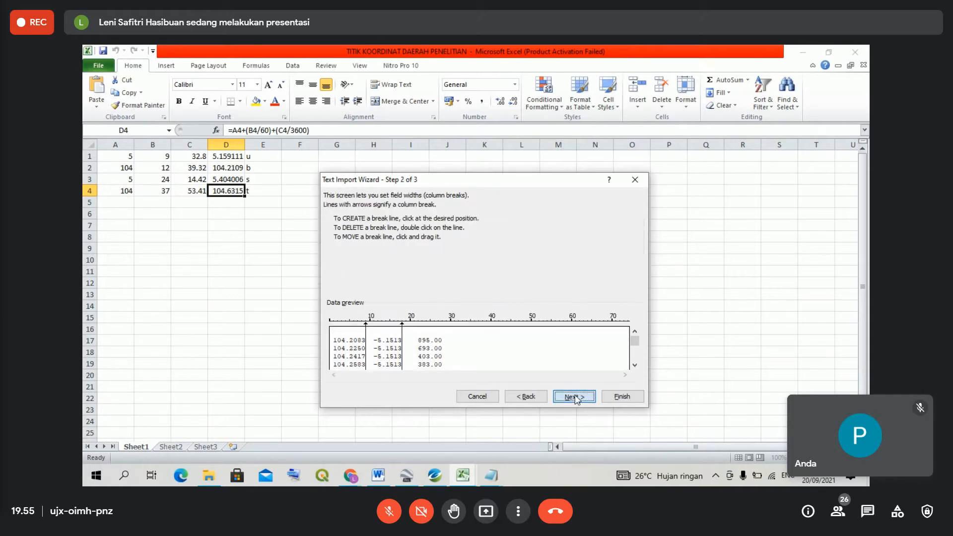
pyautogui.click(575, 395)
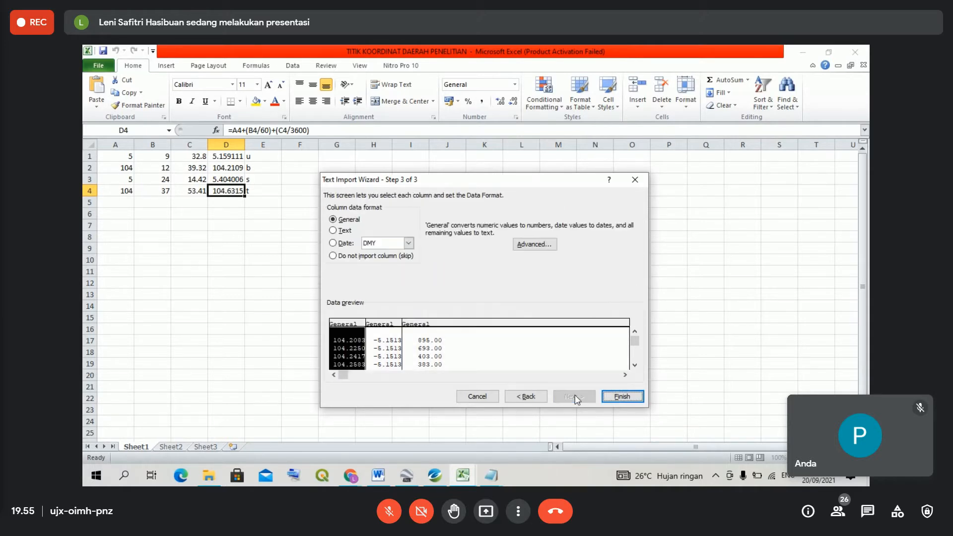
pyautogui.click(621, 396)
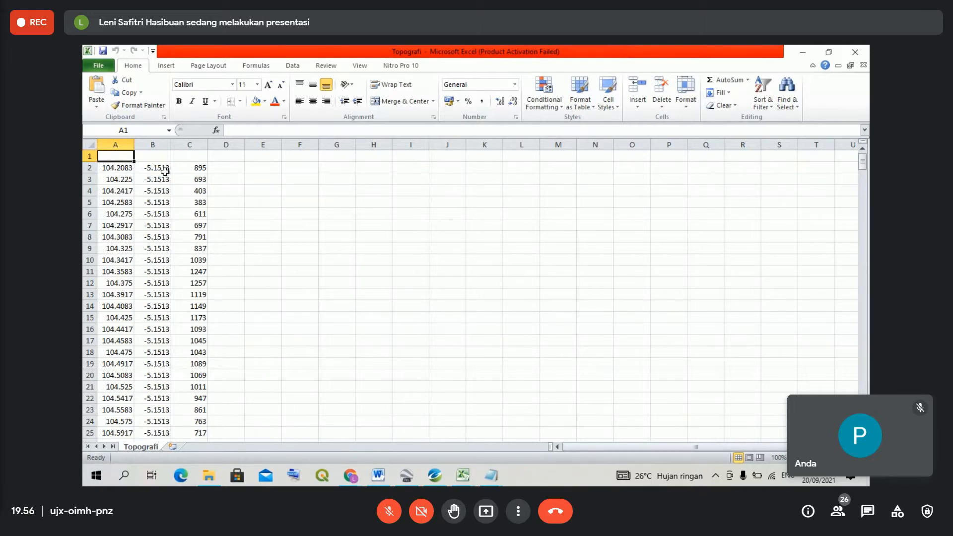
# - Enter the headers Longitude, Latitude and Elevasi in cells A1 to C1 above the imported topography columns
pyautogui.write('L')
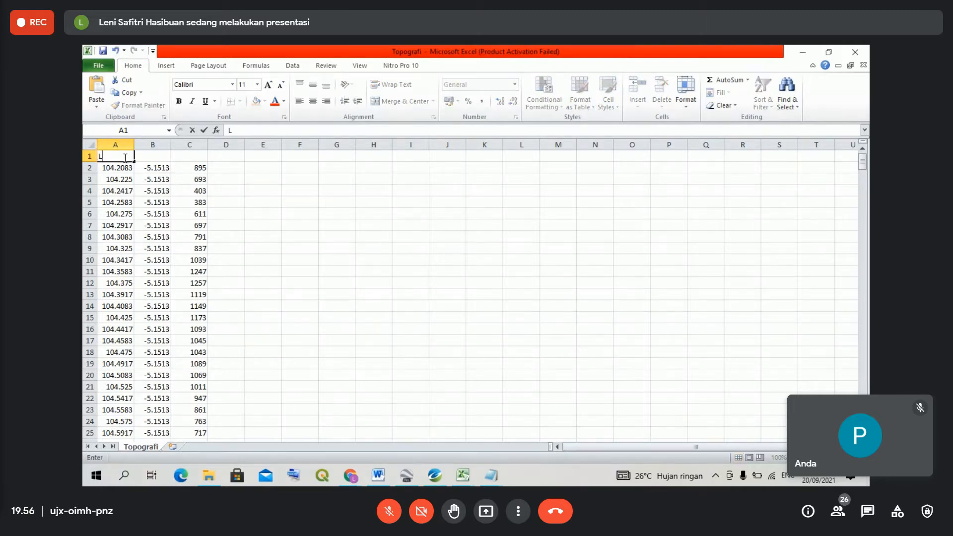
pyautogui.write('ongitude')
pyautogui.press('Tab')
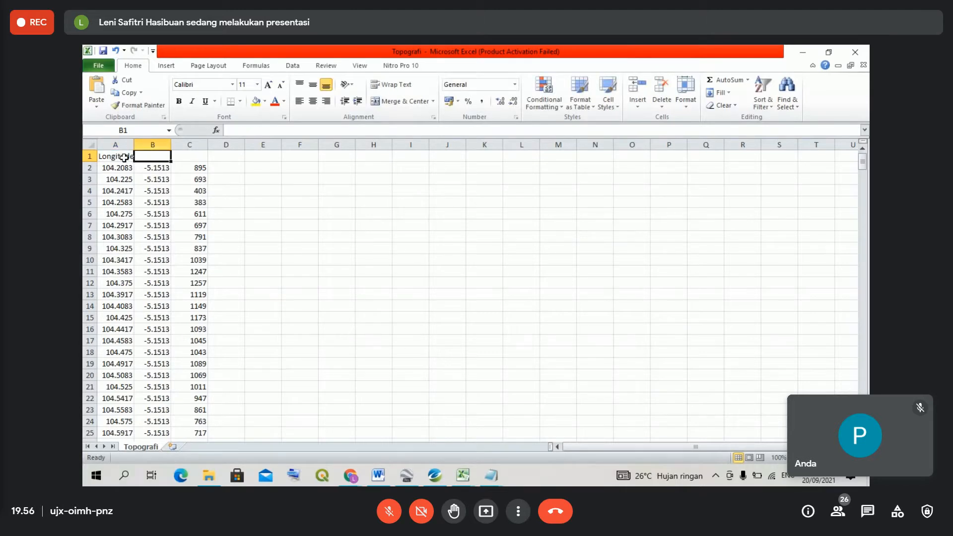
pyautogui.write('Latitud')
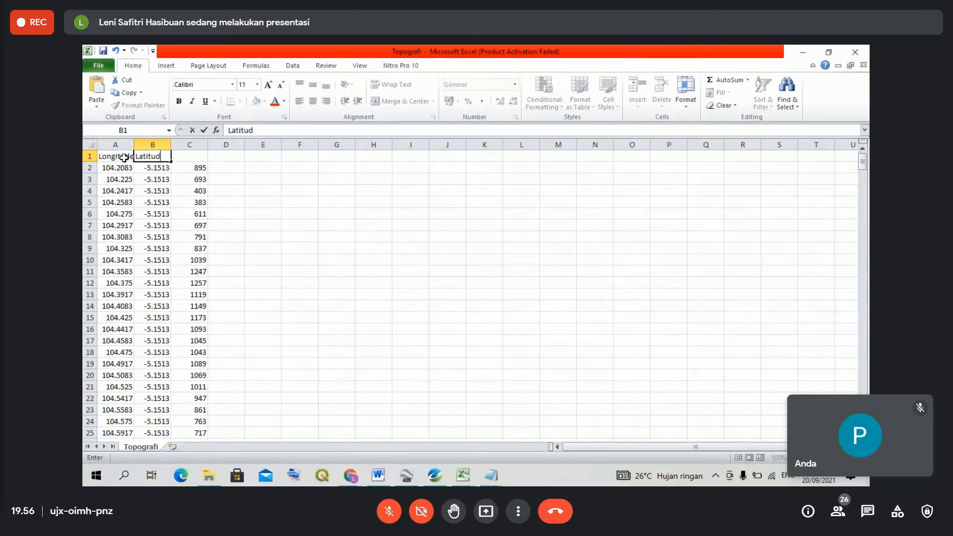
pyautogui.write('e')
pyautogui.press('Tab')
pyautogui.write('T')
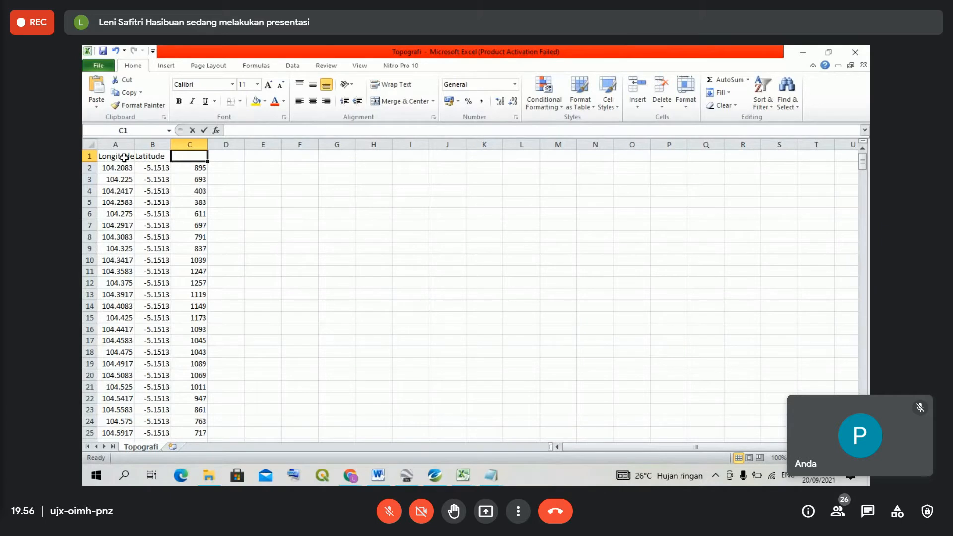
pyautogui.press('BackSpace')
pyautogui.write('E')
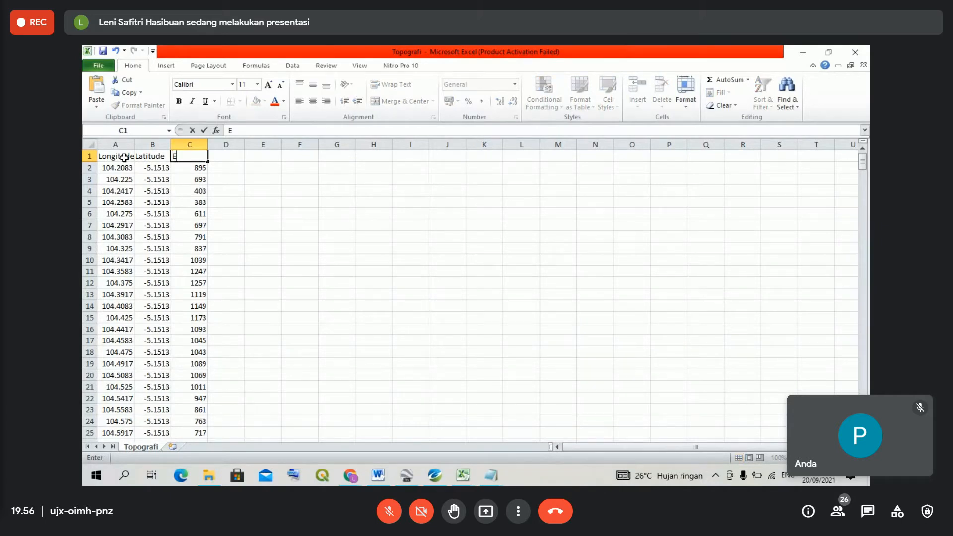
pyautogui.write('levasi')
pyautogui.click(233, 154)
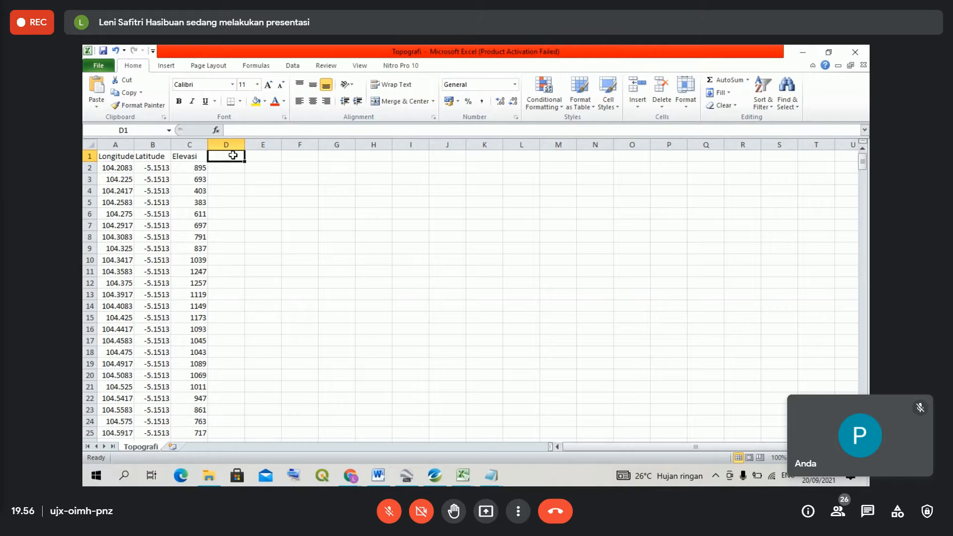
# - Examine the column layout of the DATA TOPEX workbook as a reference for the column after Elevasi
pyautogui.click(238, 210)
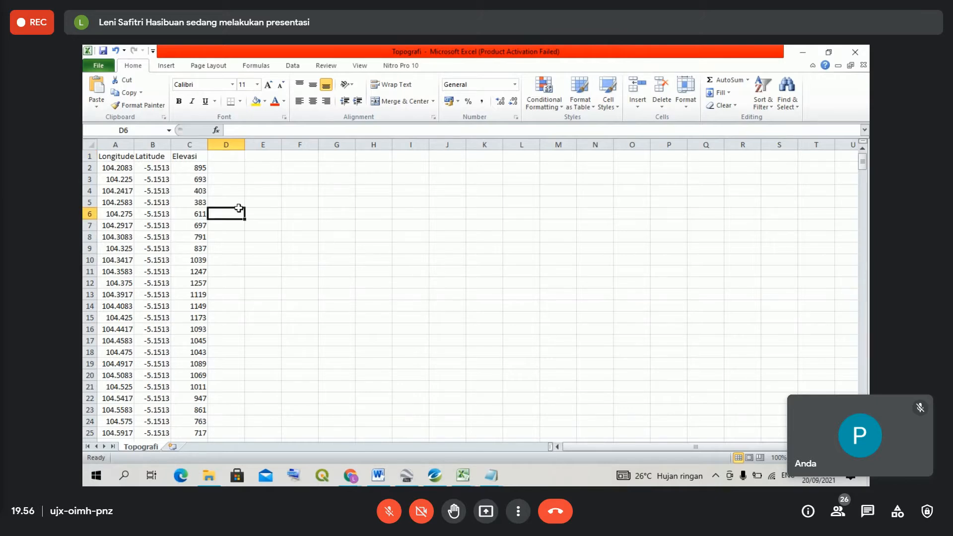
pyautogui.click(225, 157)
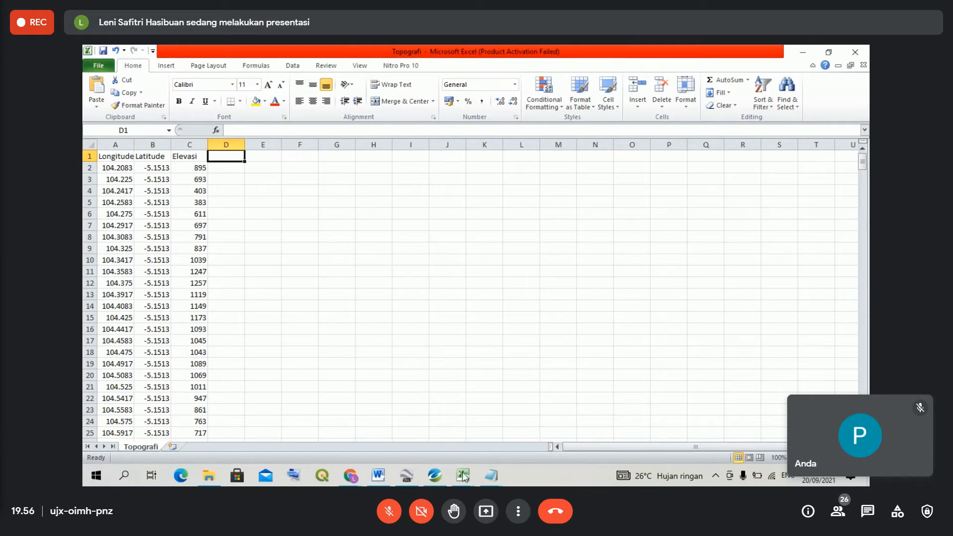
pyautogui.moveTo(466, 477)
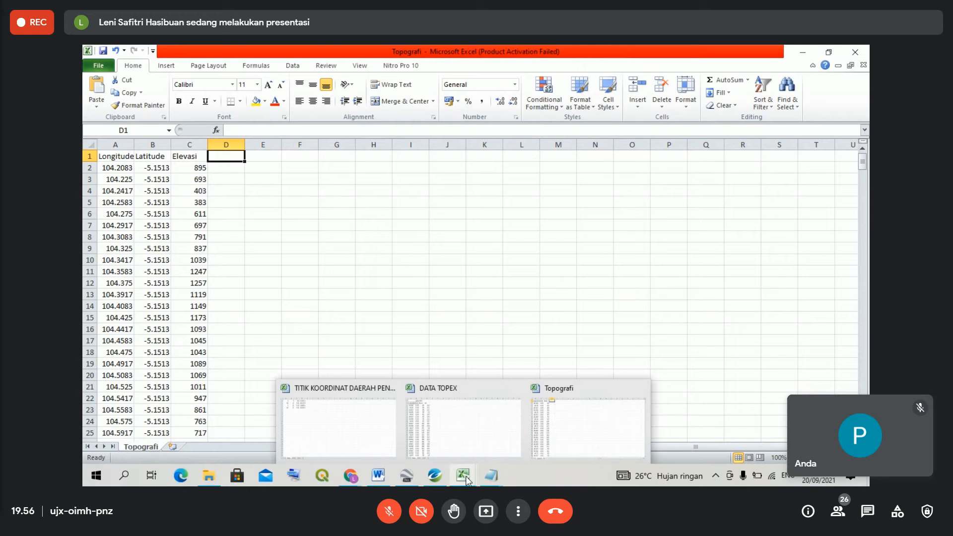
pyautogui.click(454, 417)
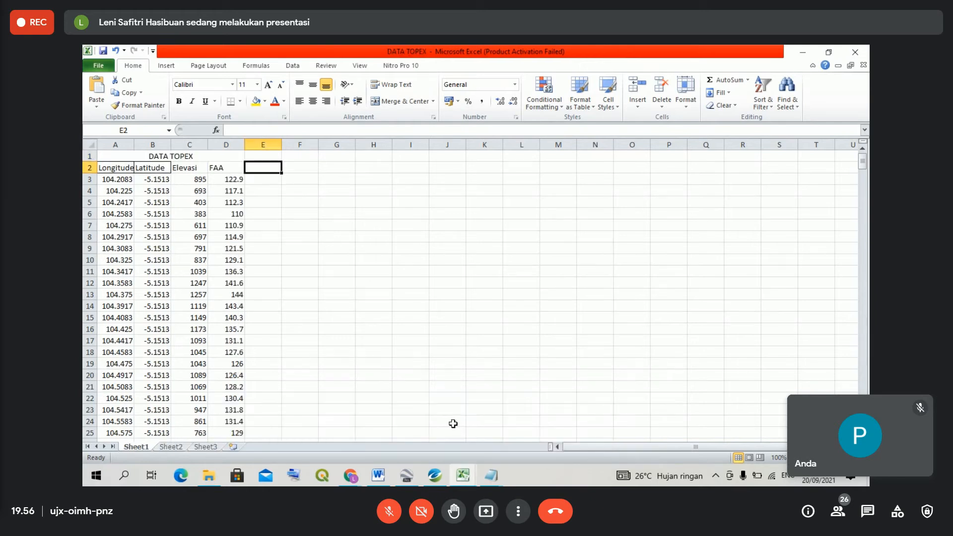
pyautogui.click(264, 204)
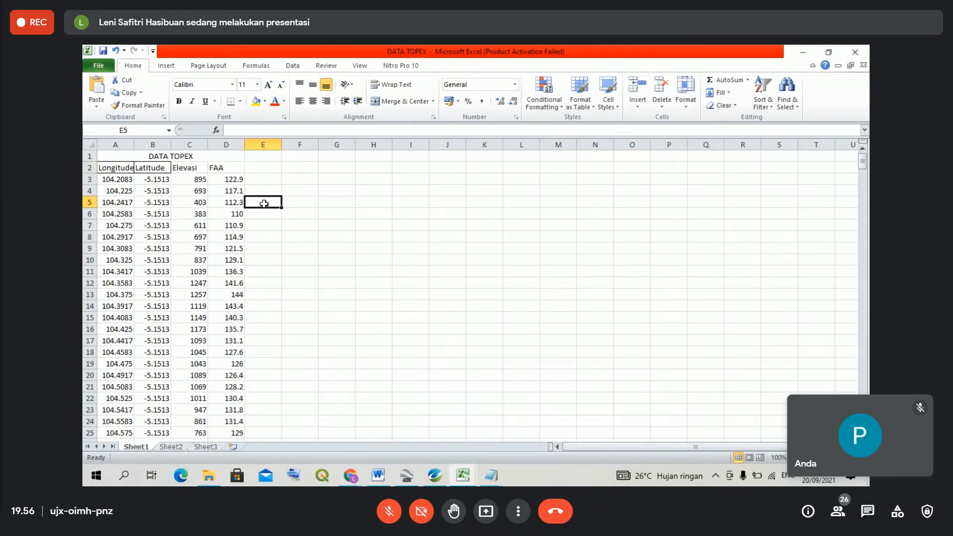
pyautogui.click(261, 170)
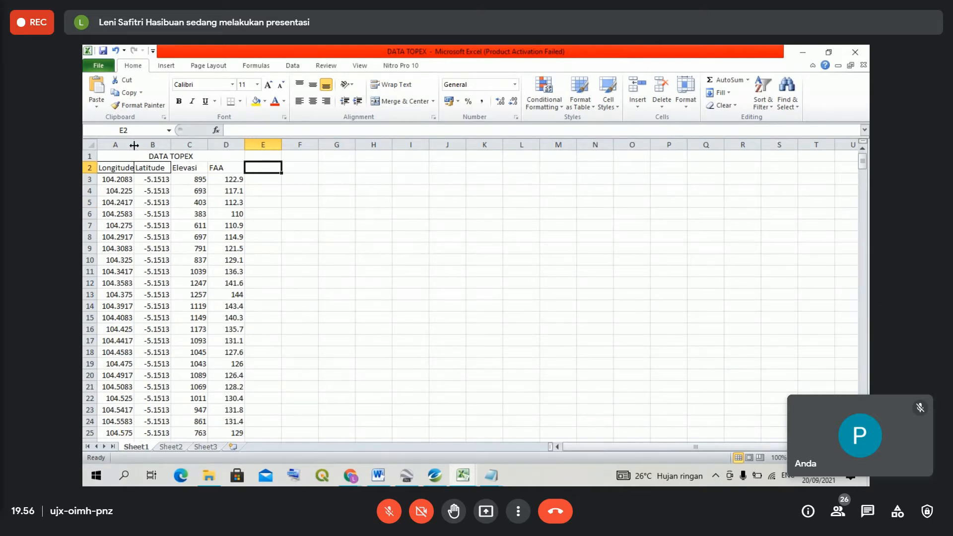
# - Widen the Longitude and Latitude columns so their headers fit fully inside the cells
pyautogui.moveTo(134, 145); pyautogui.dragTo(179, 145)
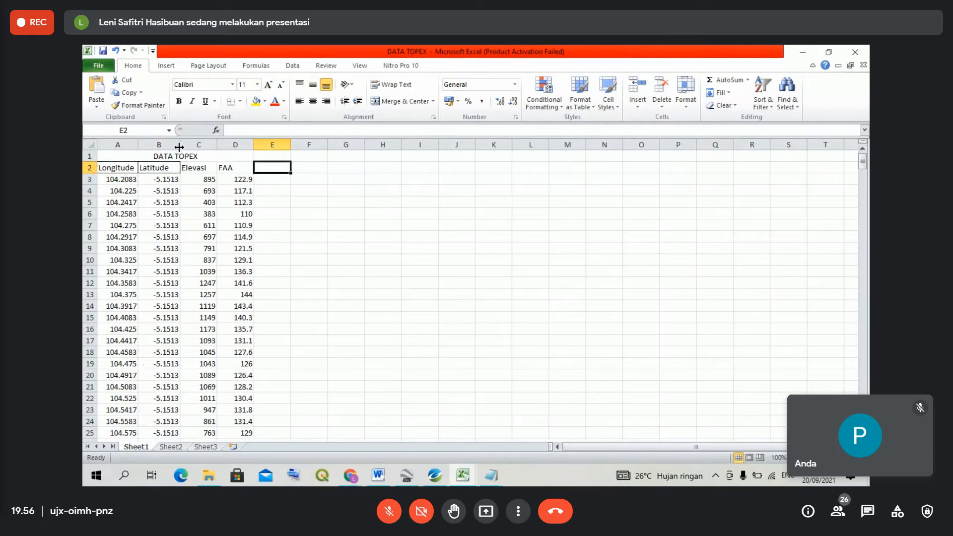
pyautogui.click(271, 178)
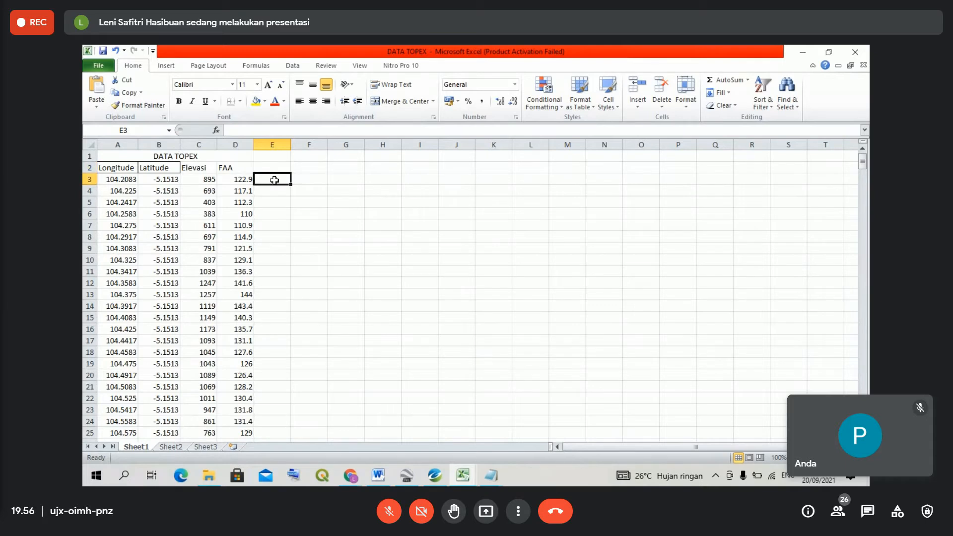
pyautogui.click(267, 170)
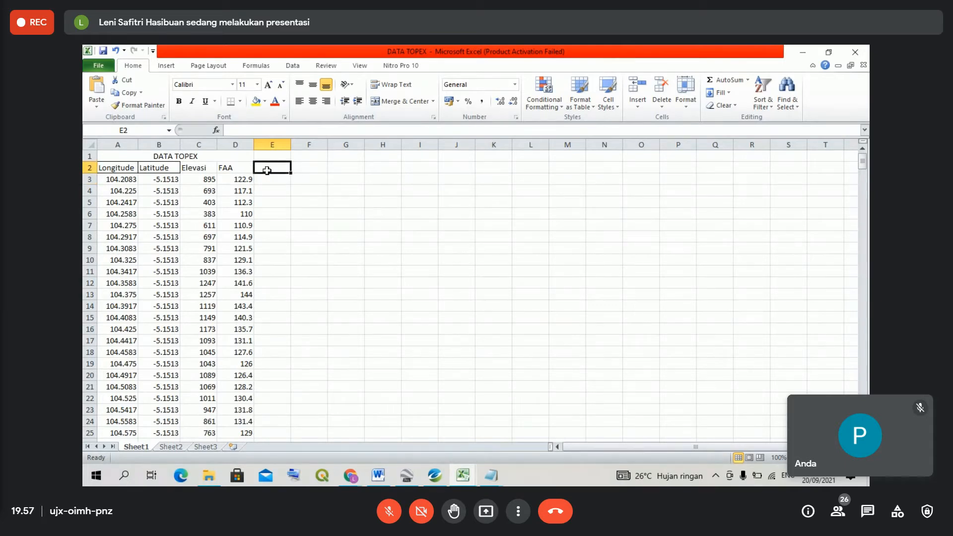
pyautogui.click(351, 176)
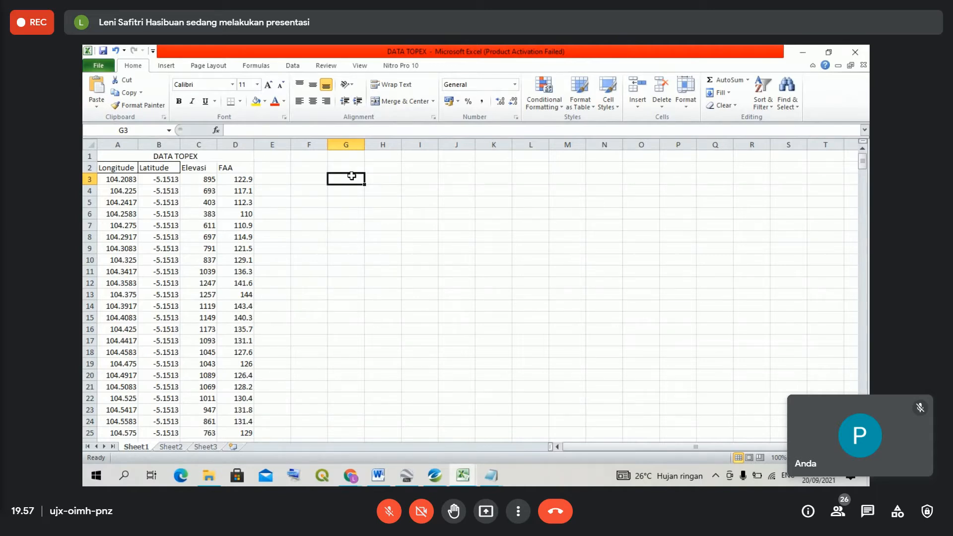
pyautogui.click(228, 167)
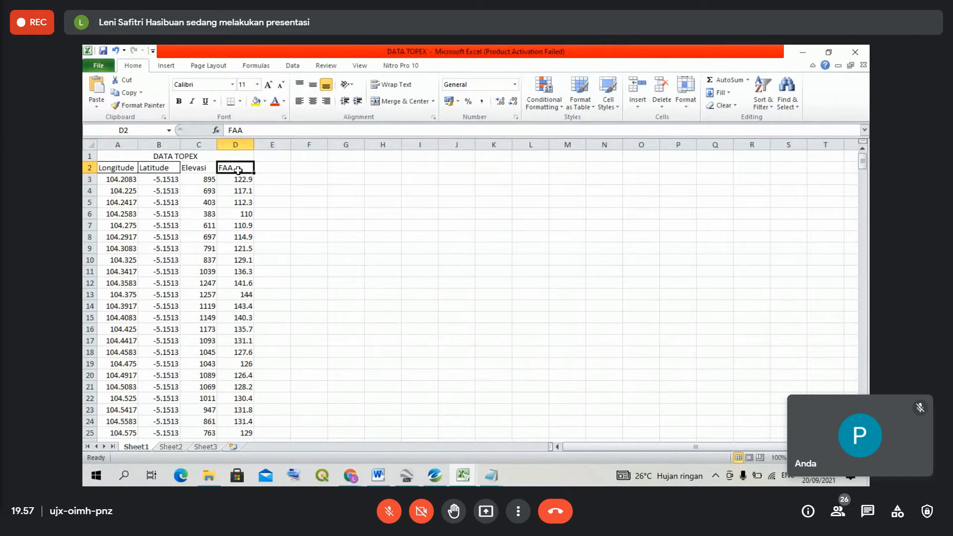
# - Enter the header h bar in cell E2, beside the FAA header
pyautogui.click(271, 167)
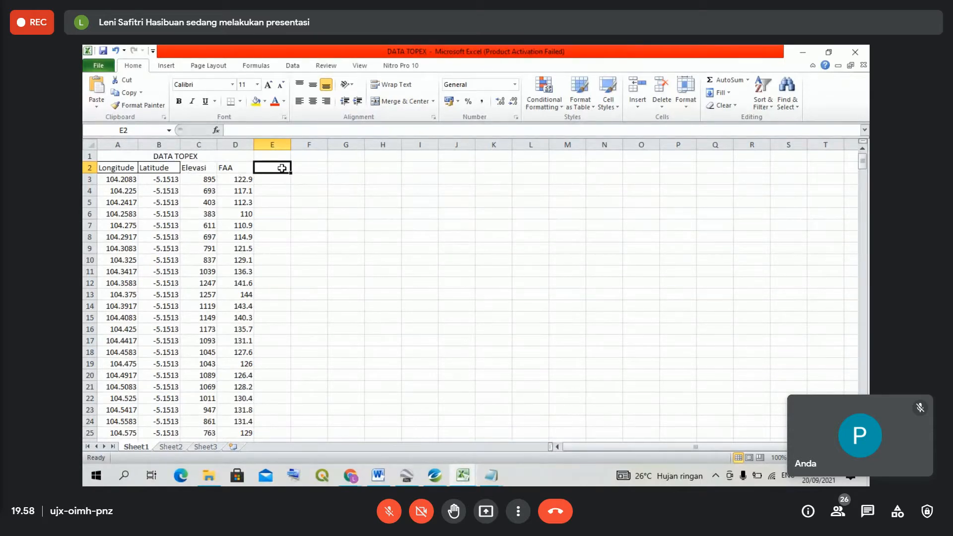
pyautogui.write('h bar')
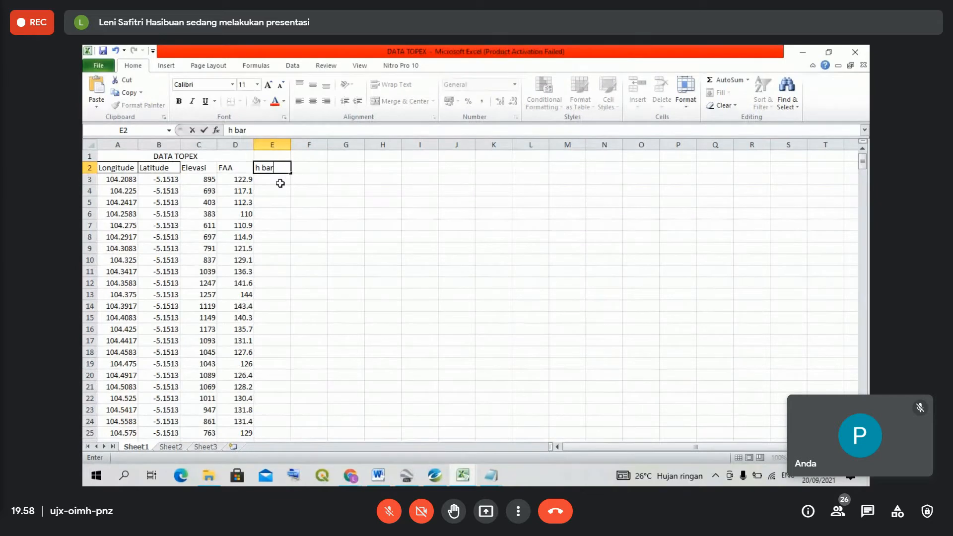
pyautogui.click(280, 183)
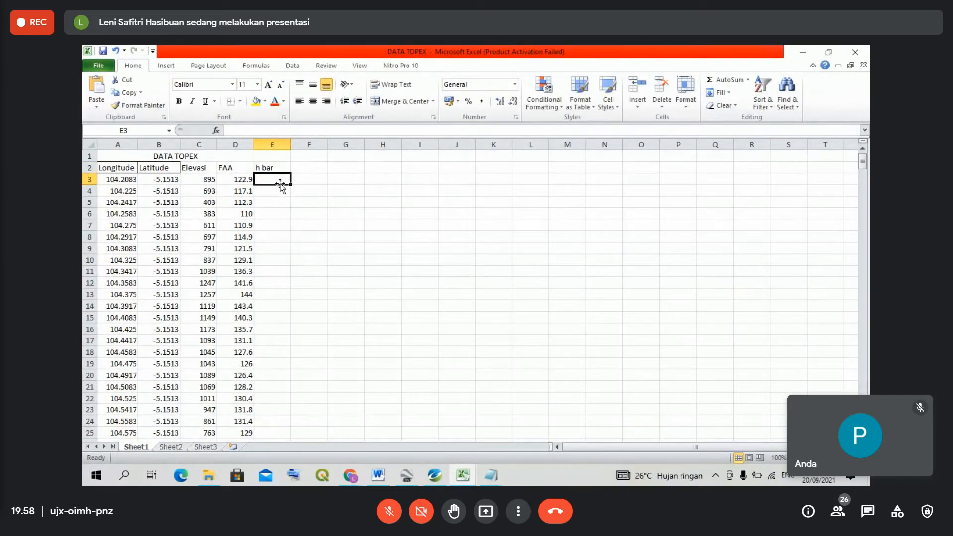
# - Calculate the average of all Elevasi values in cell E3 with the formula =AVERAGE(C3:C418)
pyautogui.write('=a')
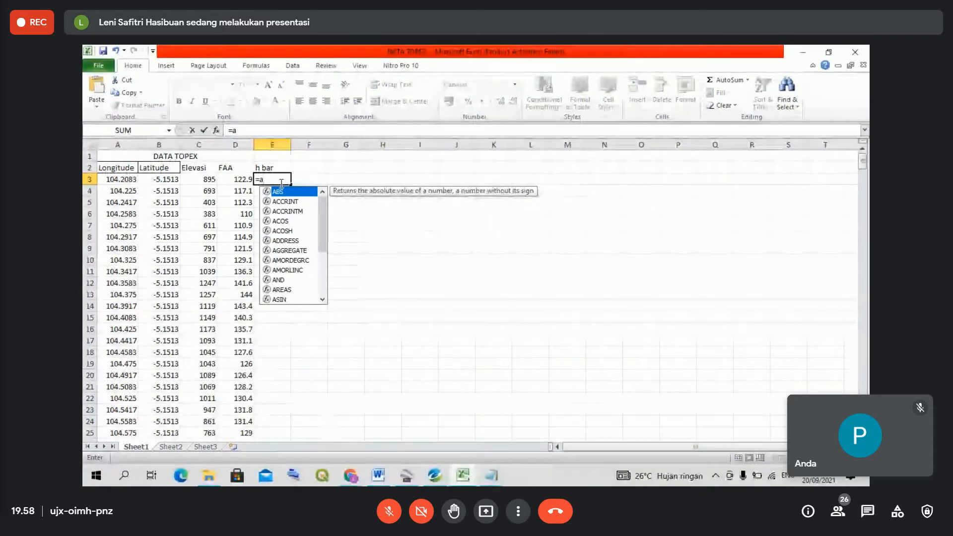
pyautogui.write('v')
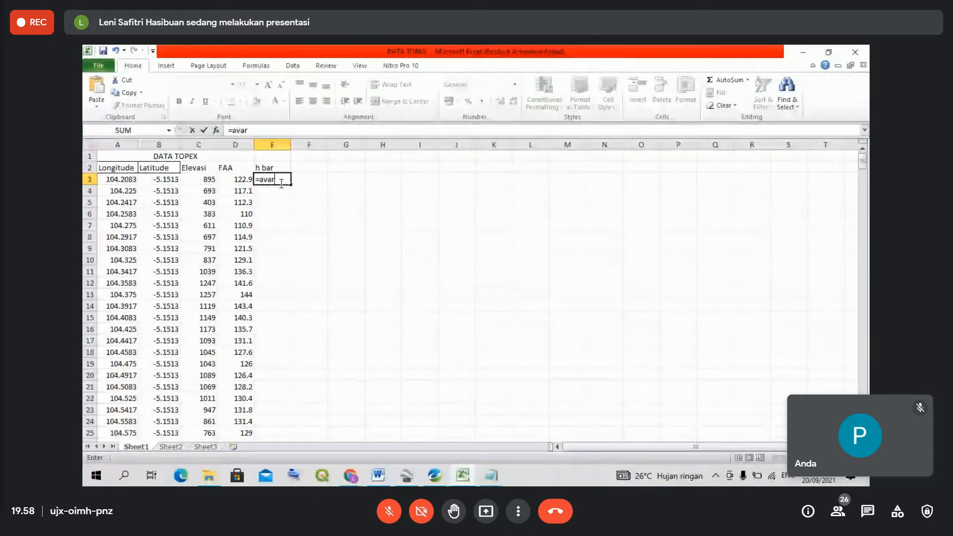
pyautogui.write('era')
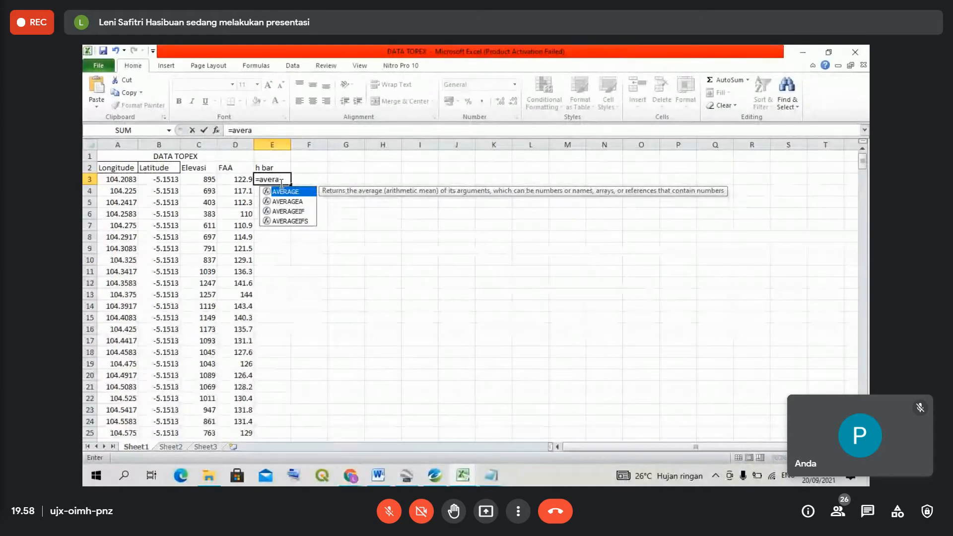
pyautogui.write('ge')
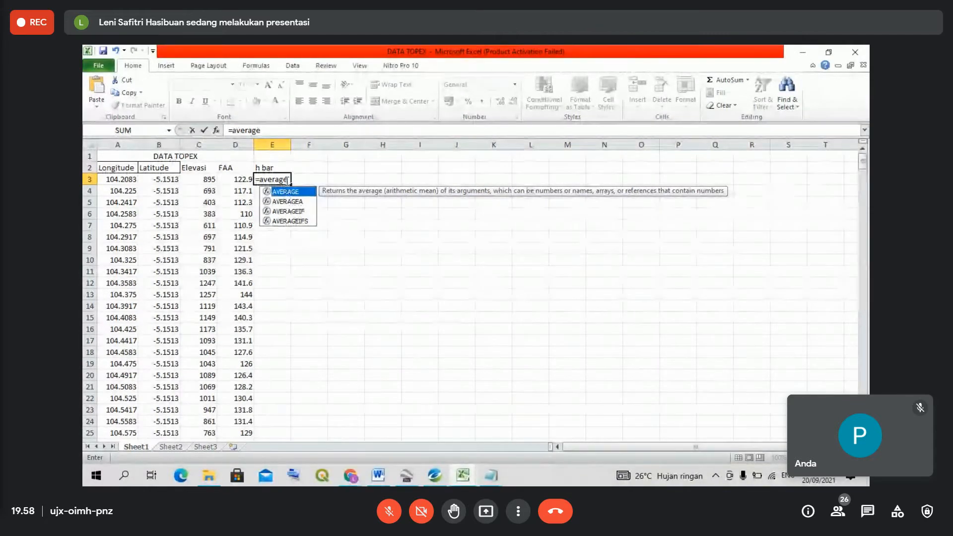
pyautogui.click(288, 180)
pyautogui.write('(')
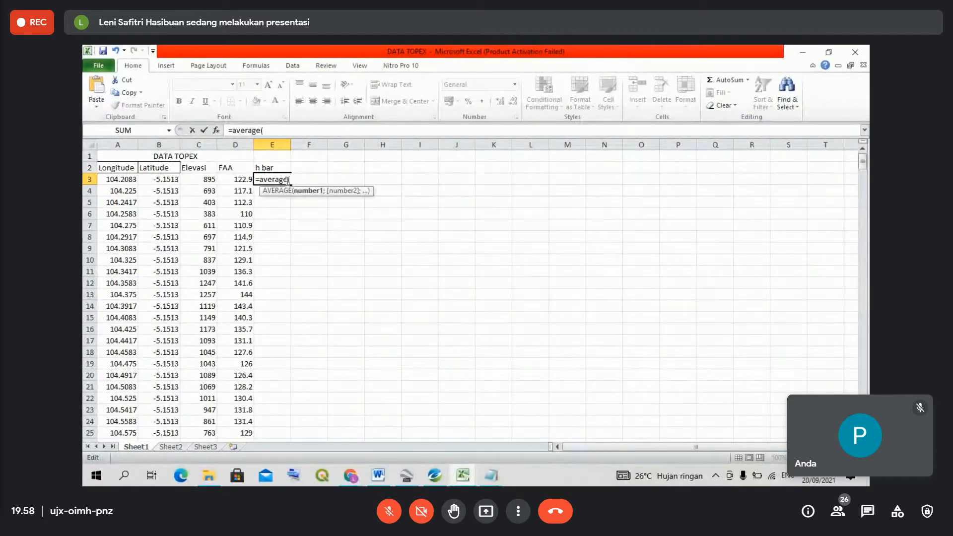
pyautogui.click(205, 181)
pyautogui.hotkey('ctrl', 'shift', 'Down')
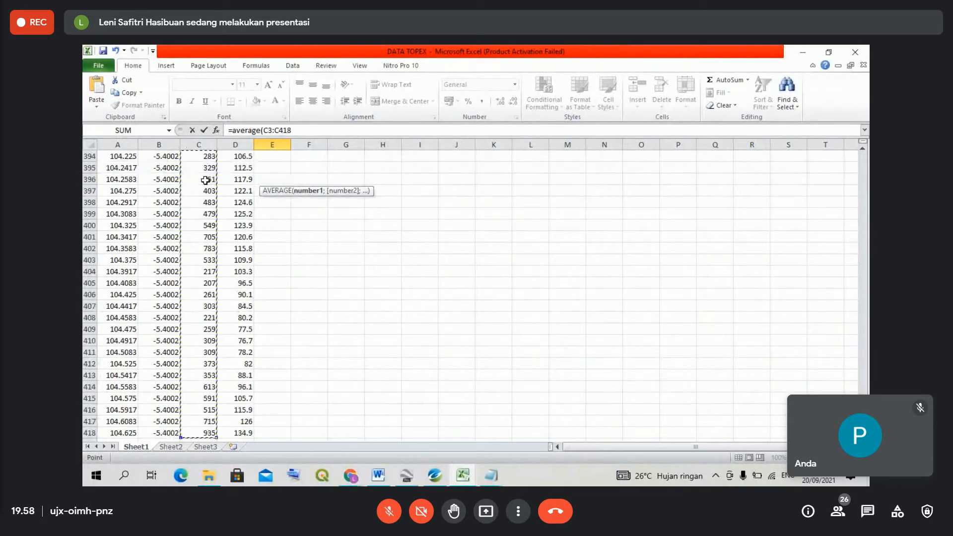
pyautogui.press('Return')
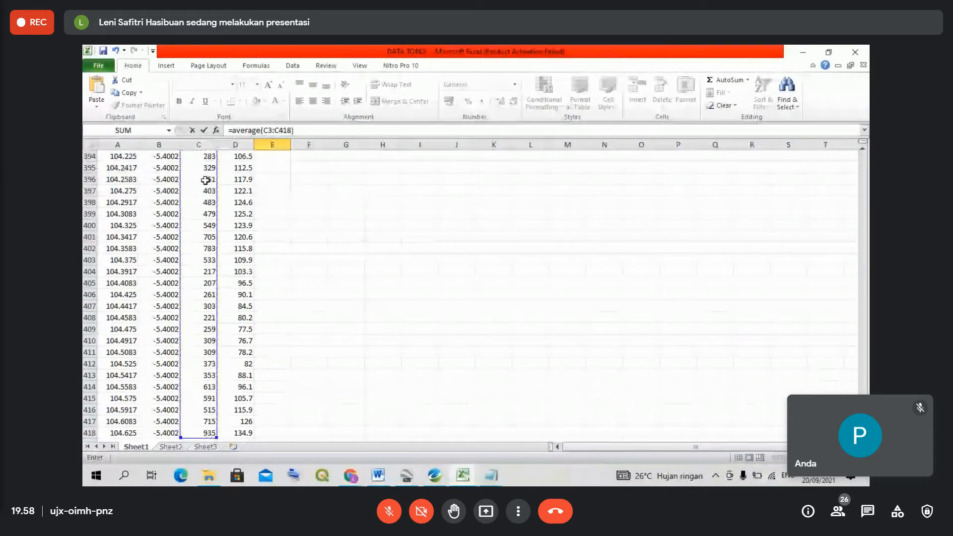
pyautogui.scroll(1, 205, 180)
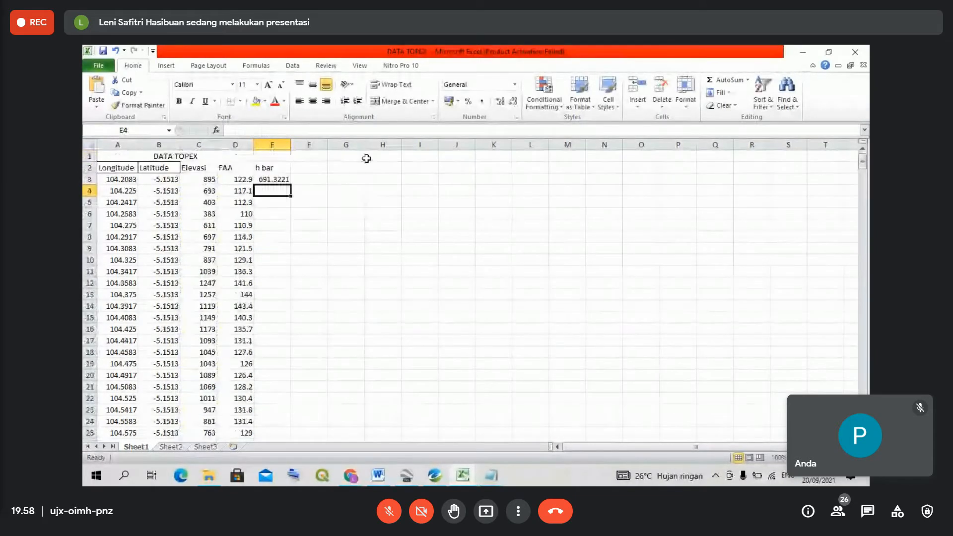
pyautogui.click(272, 177)
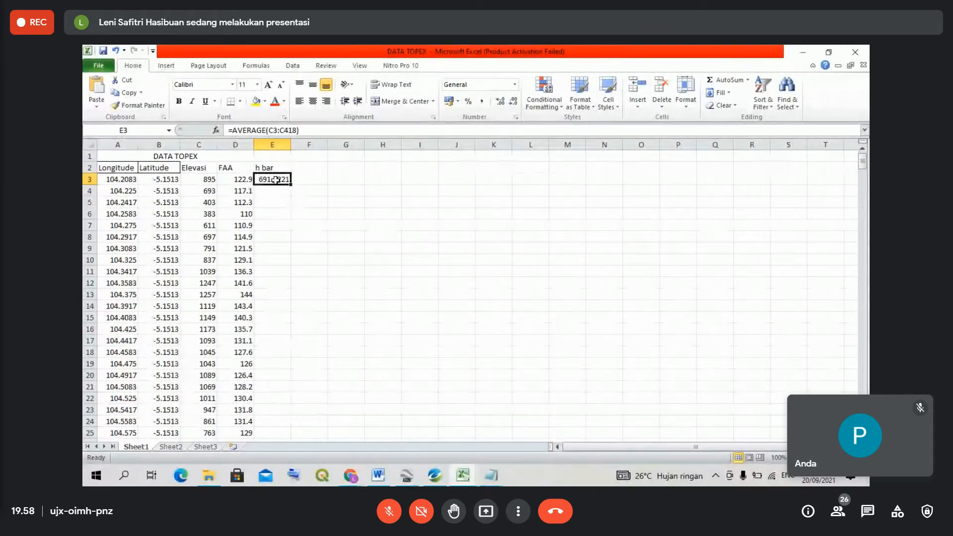
# - Enter the header hi - h bar in cell F2, with spaces around the minus sign
pyautogui.click(317, 167)
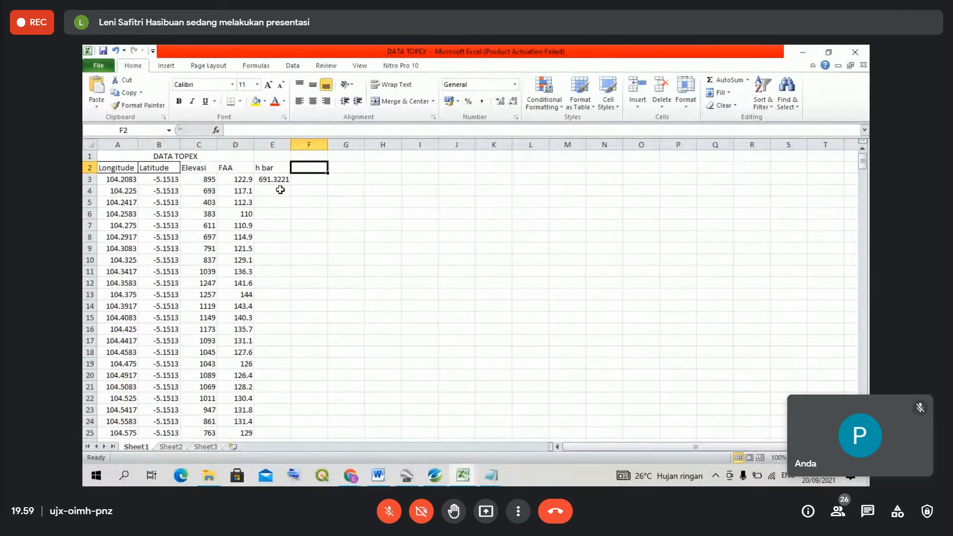
pyautogui.click(315, 179)
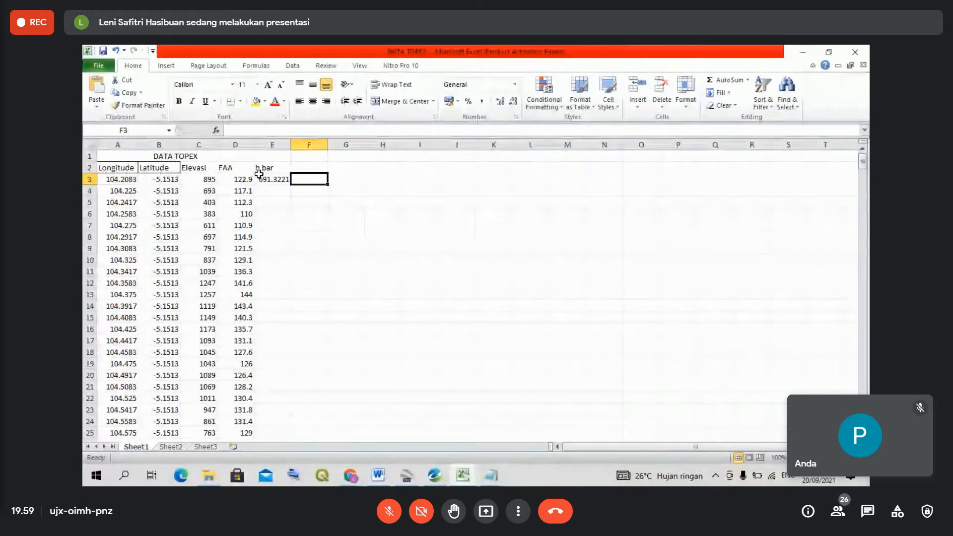
pyautogui.click(308, 167)
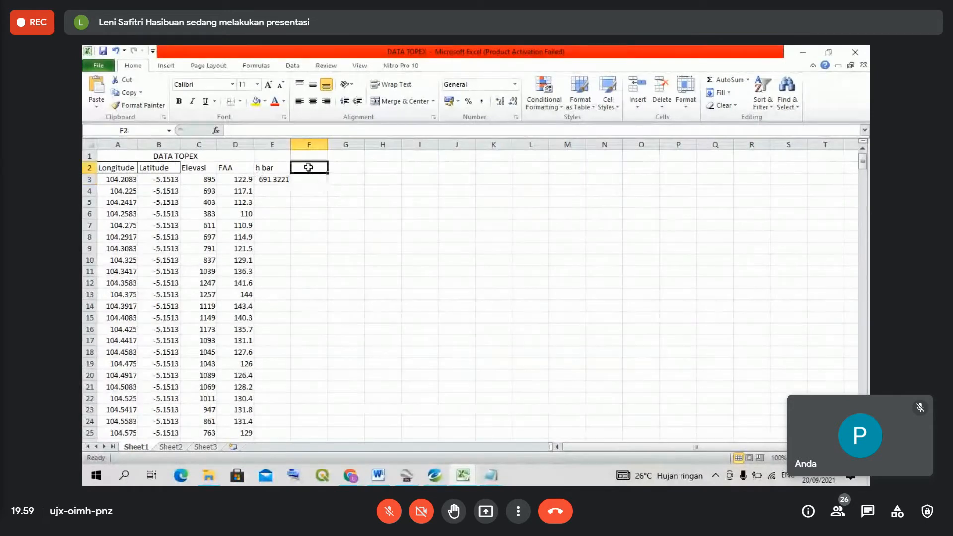
pyautogui.write('h')
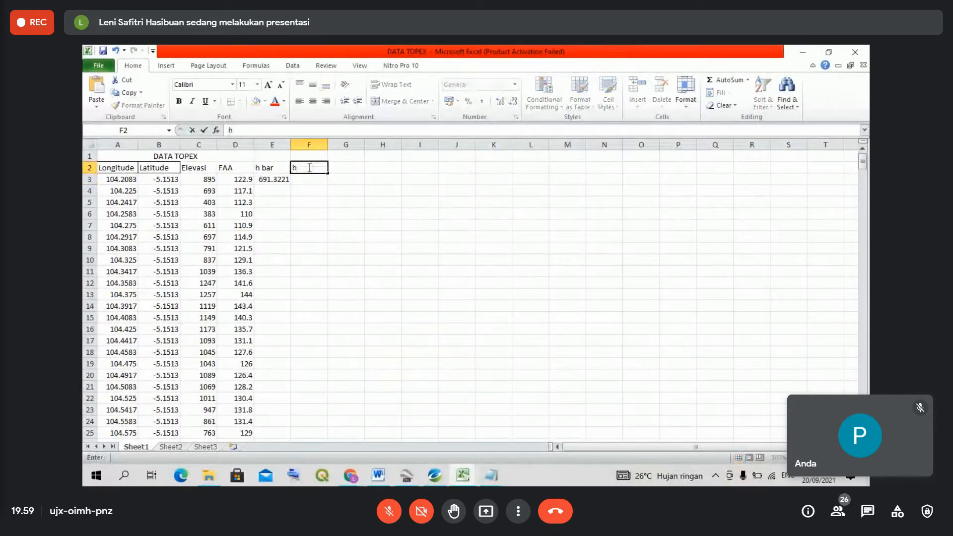
pyautogui.write('i-h bar')
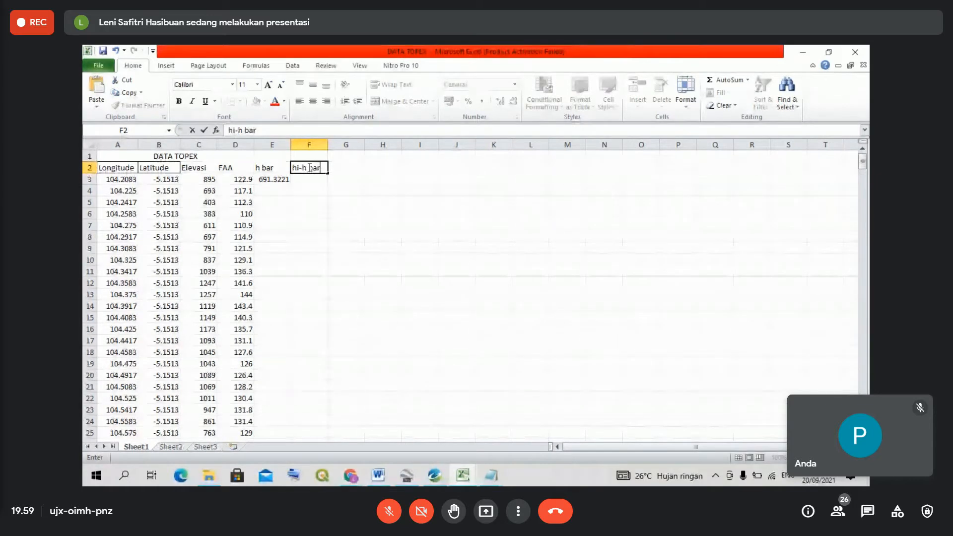
pyautogui.click(300, 168)
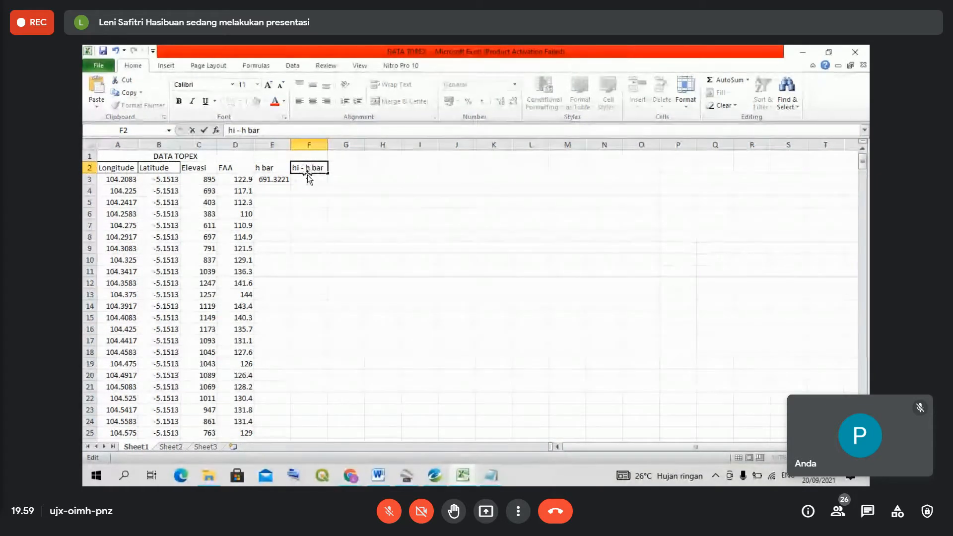
pyautogui.click(308, 178)
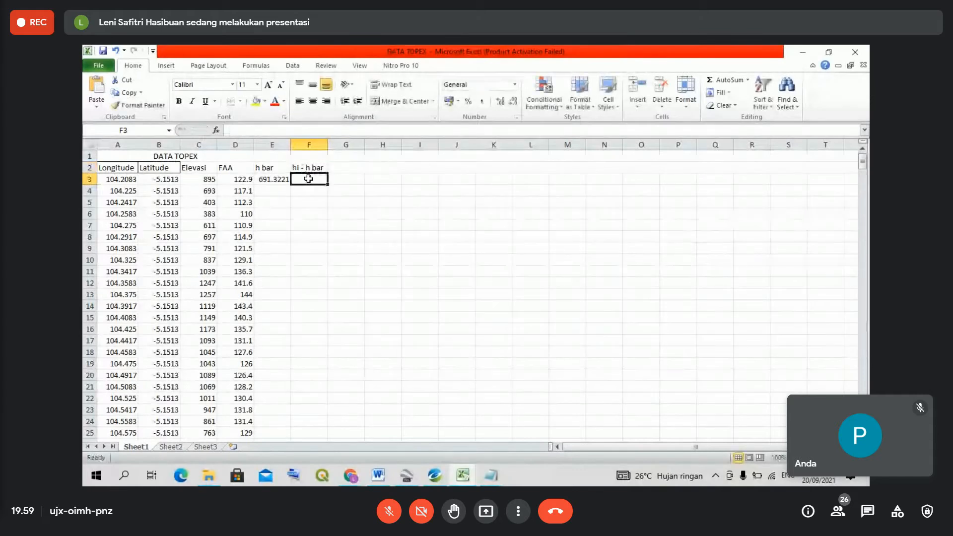
# - Subtract the average elevation from the first Elevasi value in cell F3 with =C3-E$3, locking the row of the average
pyautogui.write('=')
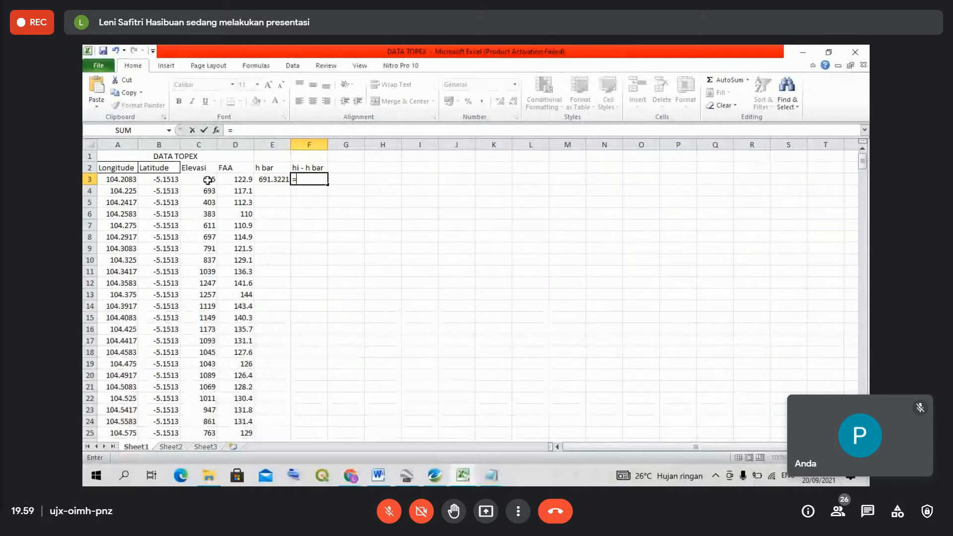
pyautogui.click(207, 180)
pyautogui.write('-')
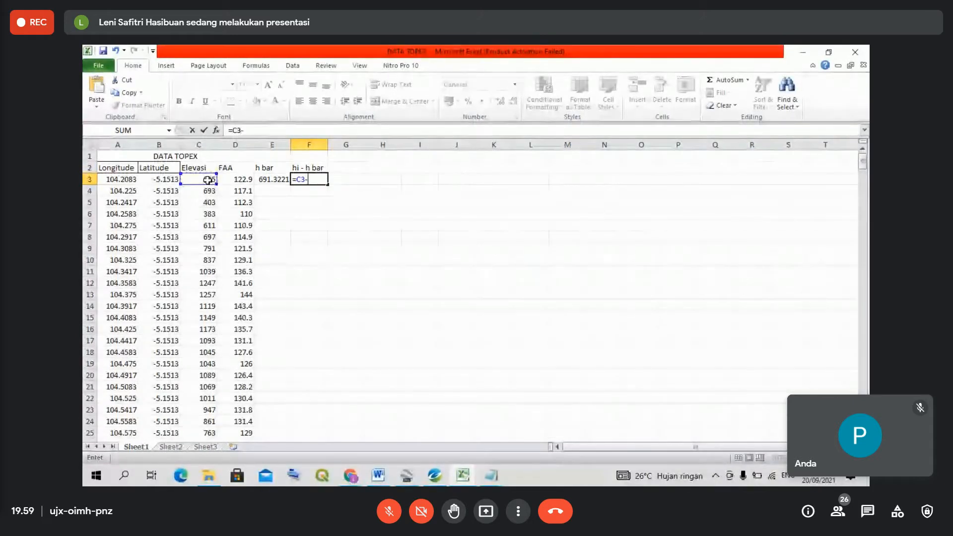
pyautogui.click(267, 178)
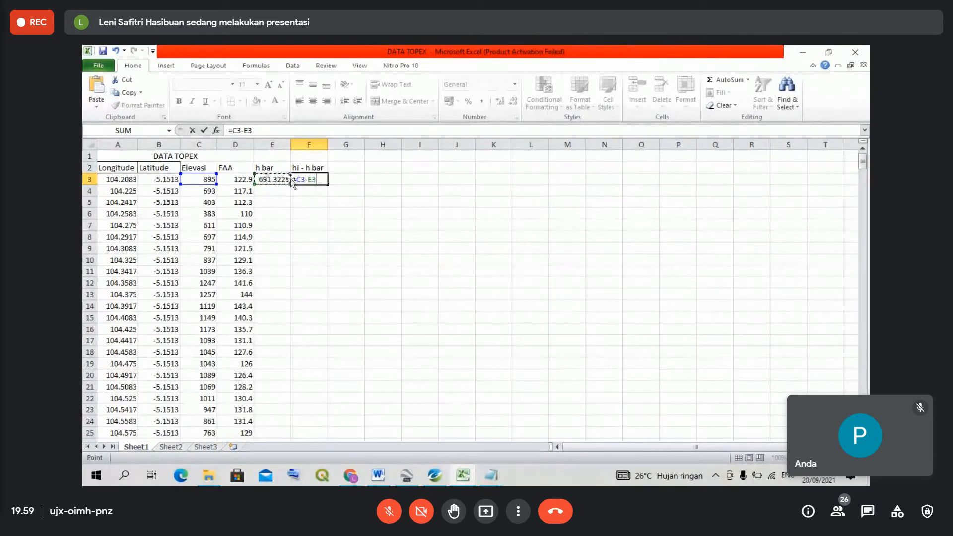
pyautogui.click(313, 179)
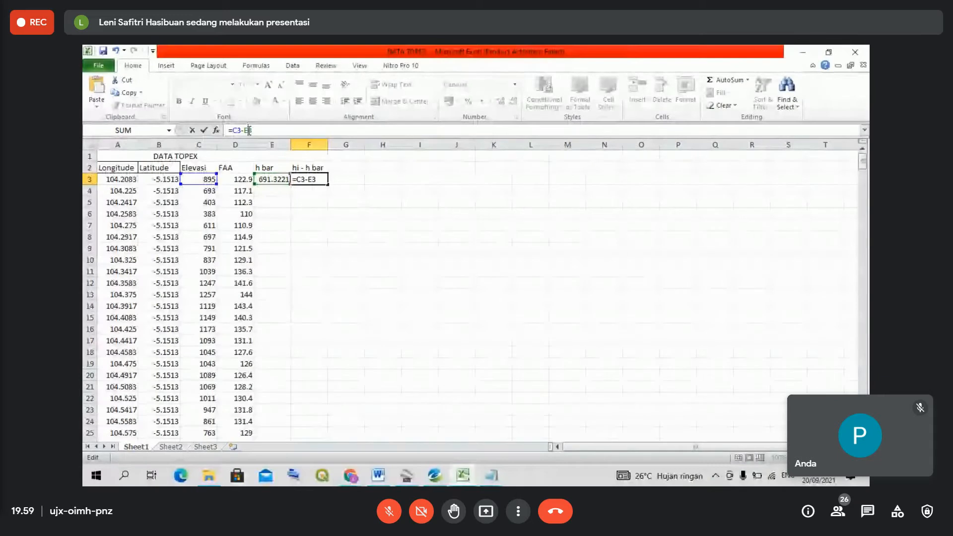
pyautogui.click(250, 130)
pyautogui.write('$')
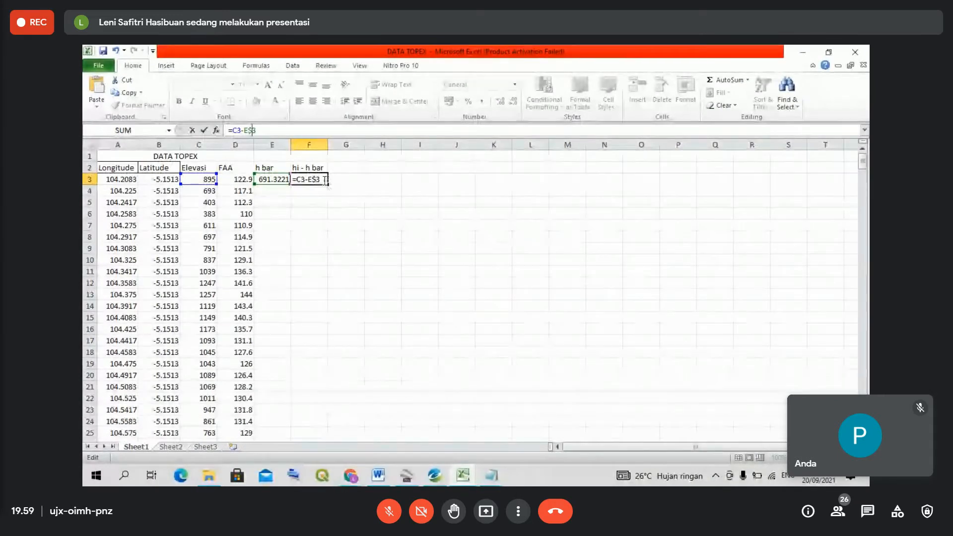
pyautogui.press('Return')
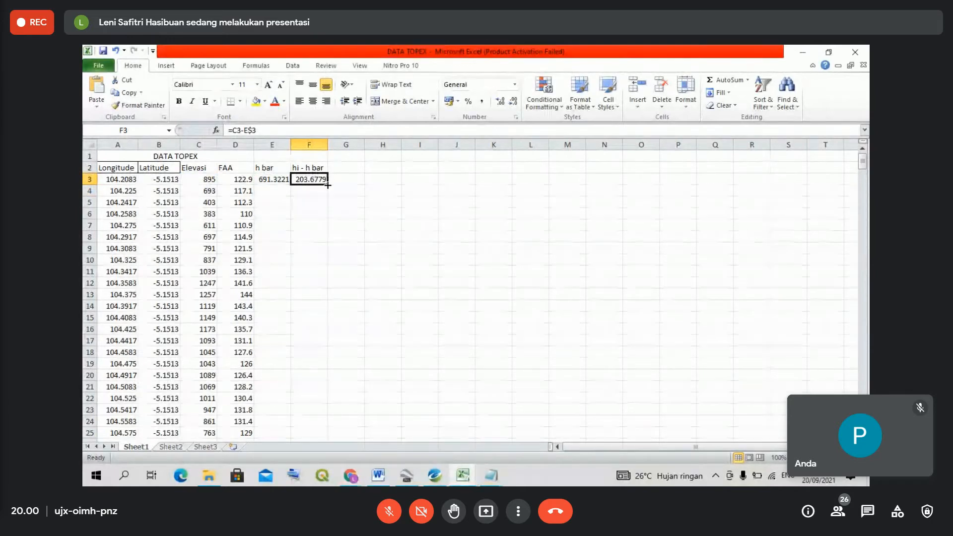
# - Fill the hi - h bar formula from F3 down all data rows and check the copied references in the cells below
pyautogui.moveTo(327, 185); pyautogui.dragTo(327, 265)
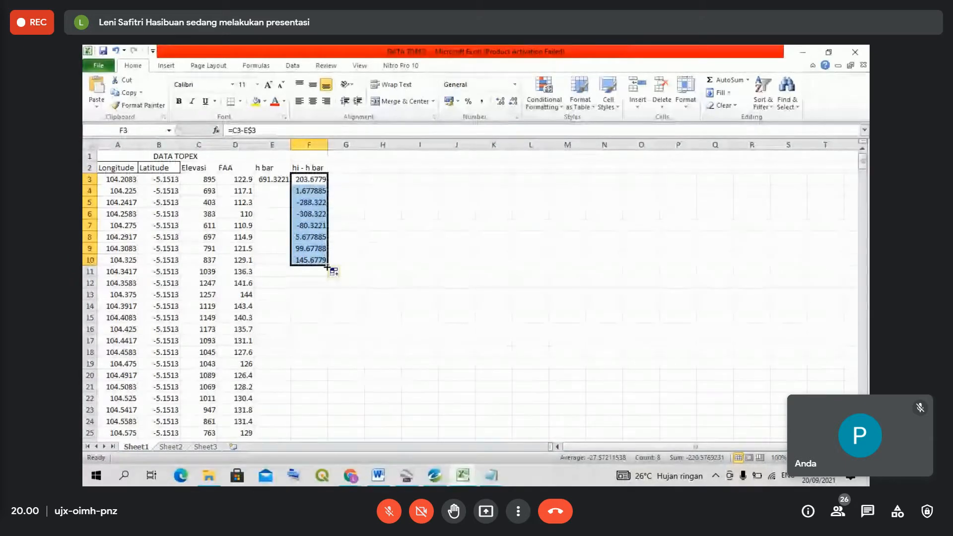
pyautogui.doubleClick(327, 266)
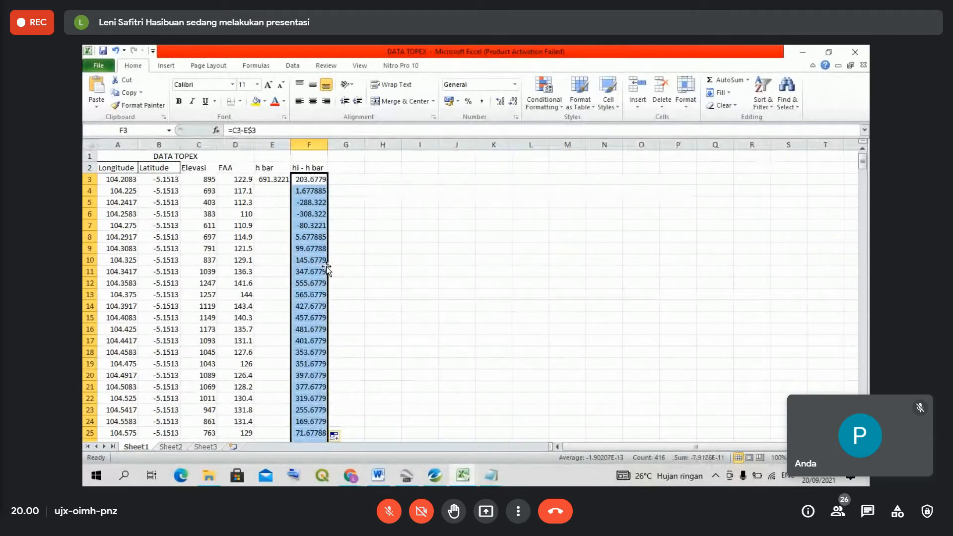
pyautogui.click(308, 214)
pyautogui.click(307, 203)
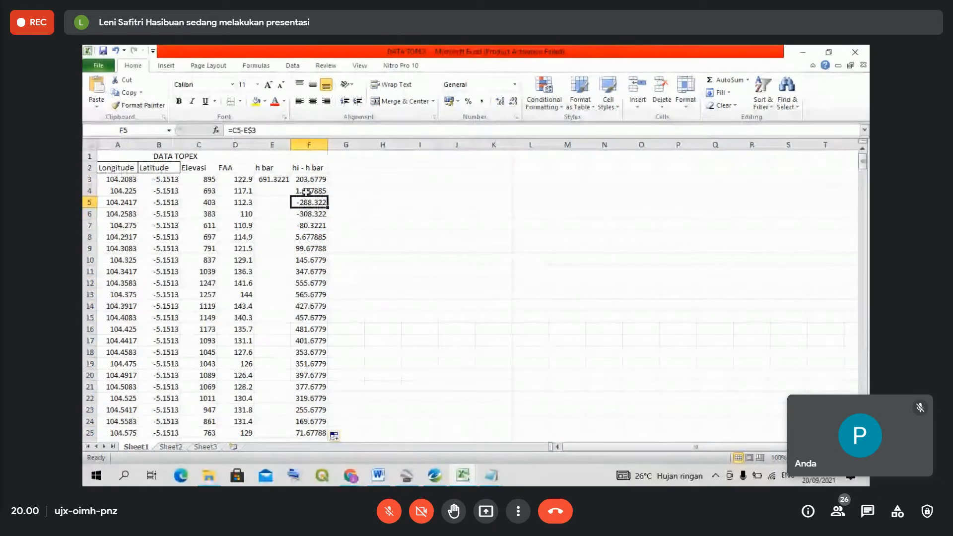
pyautogui.click(306, 192)
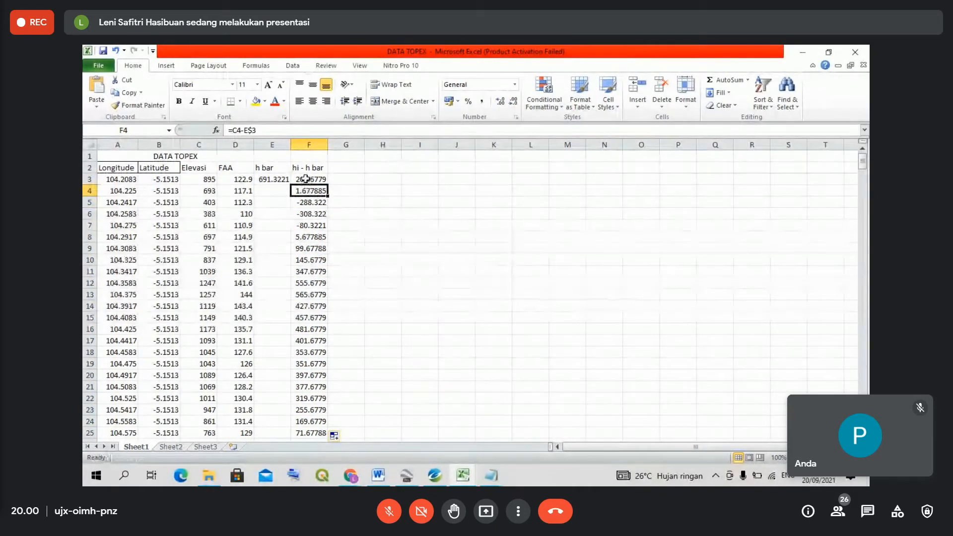
pyautogui.click(348, 168)
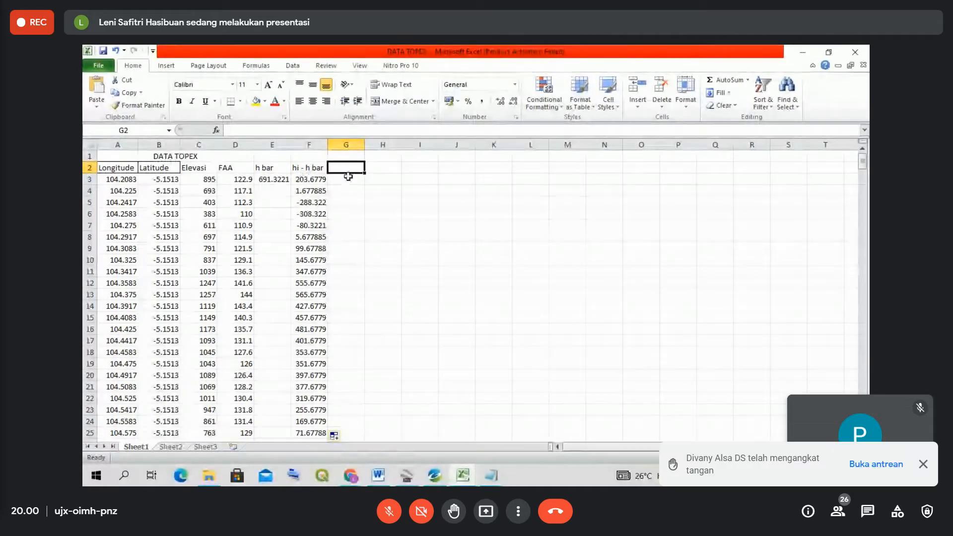
# - Begin the header for the squared deviations in cell G2 with the text (hi
pyautogui.write('(')
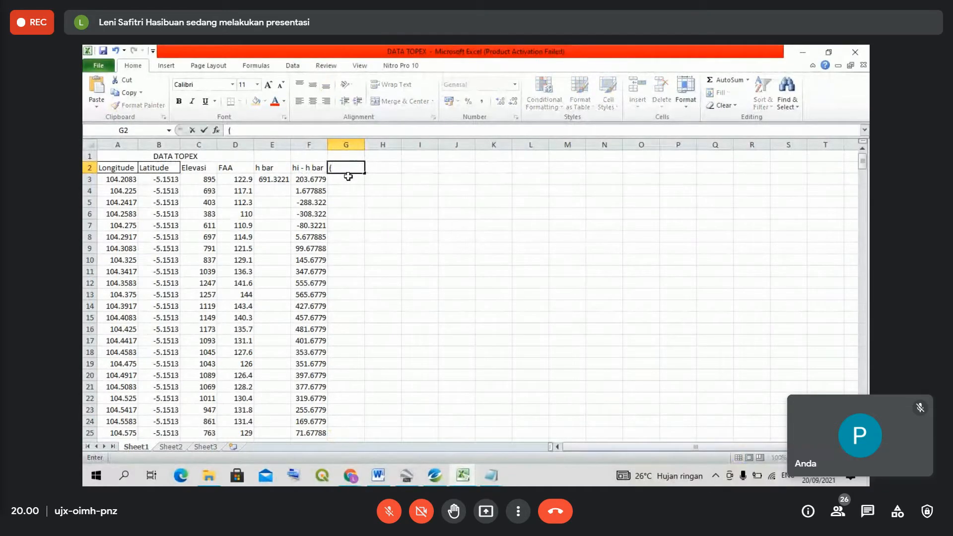
pyautogui.write('h')
pyautogui.moveTo(575, 338)
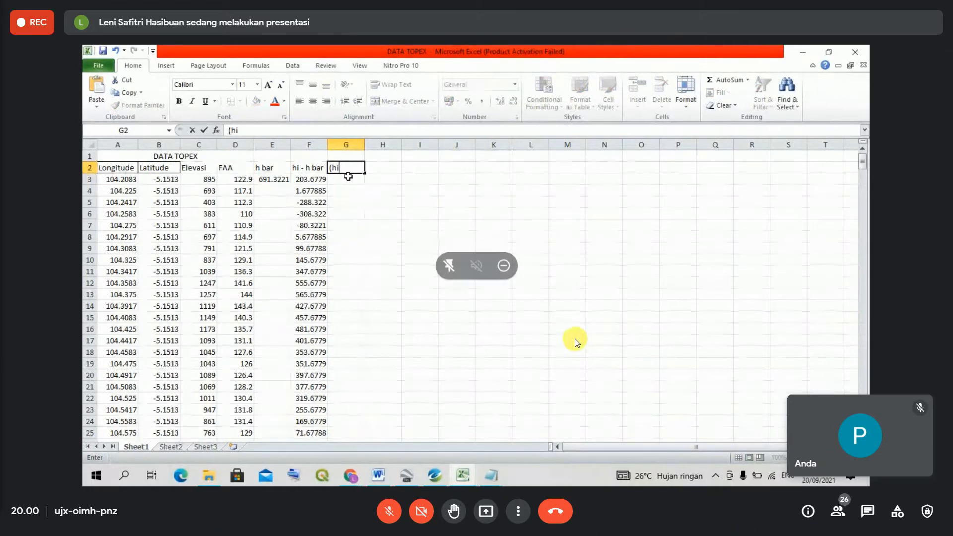
pyautogui.write('i')
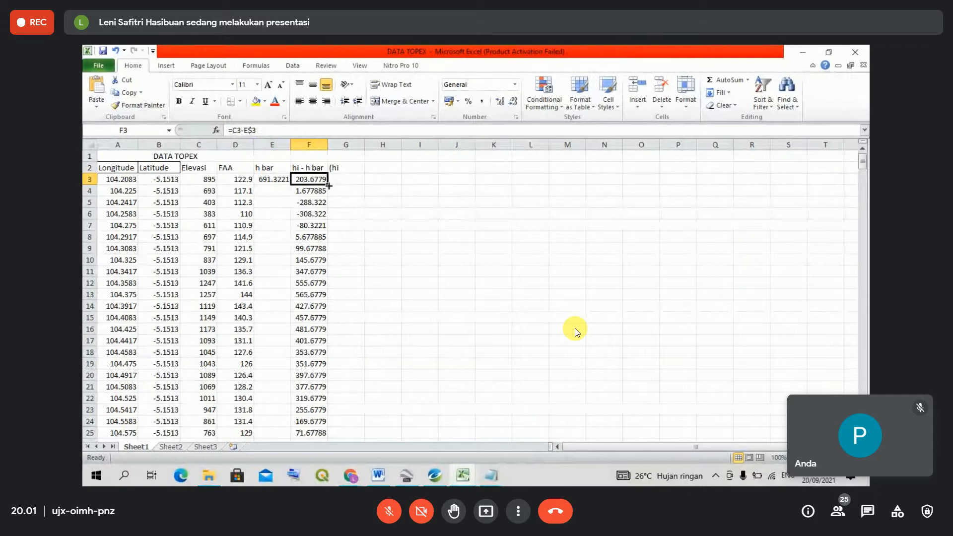
# - Repeat the fill of the hi - h bar formula from F3 down over the data rows
pyautogui.moveTo(328, 185); pyautogui.dragTo(329, 265)
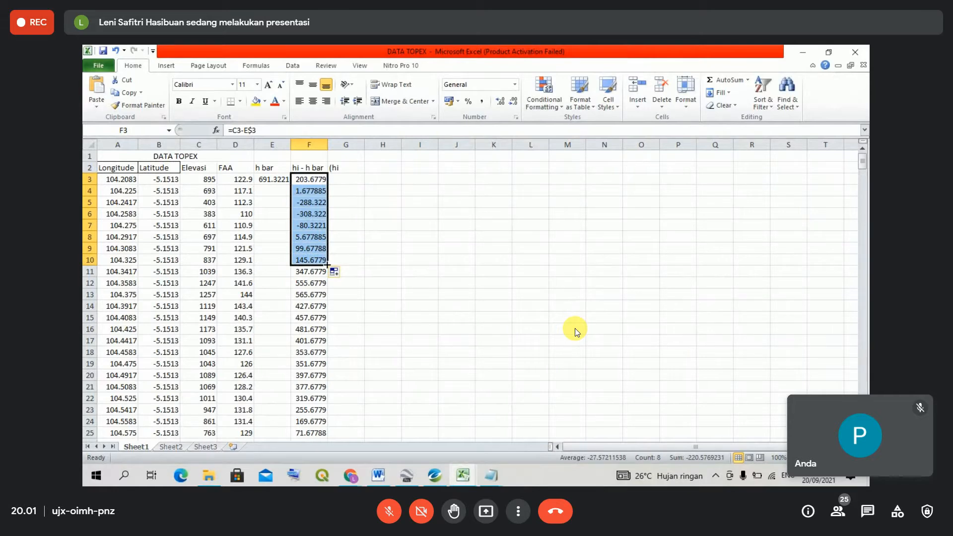
pyautogui.doubleClick(327, 265)
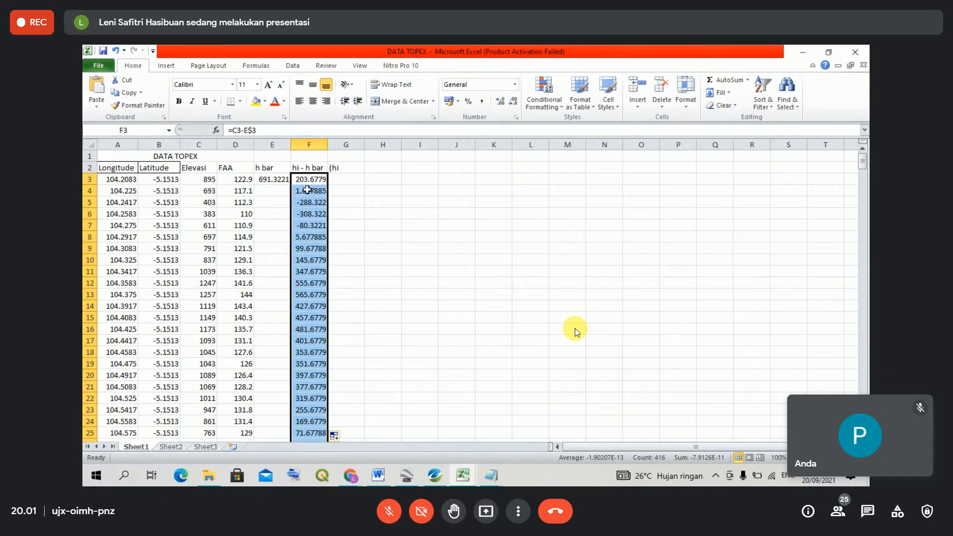
pyautogui.click(308, 181)
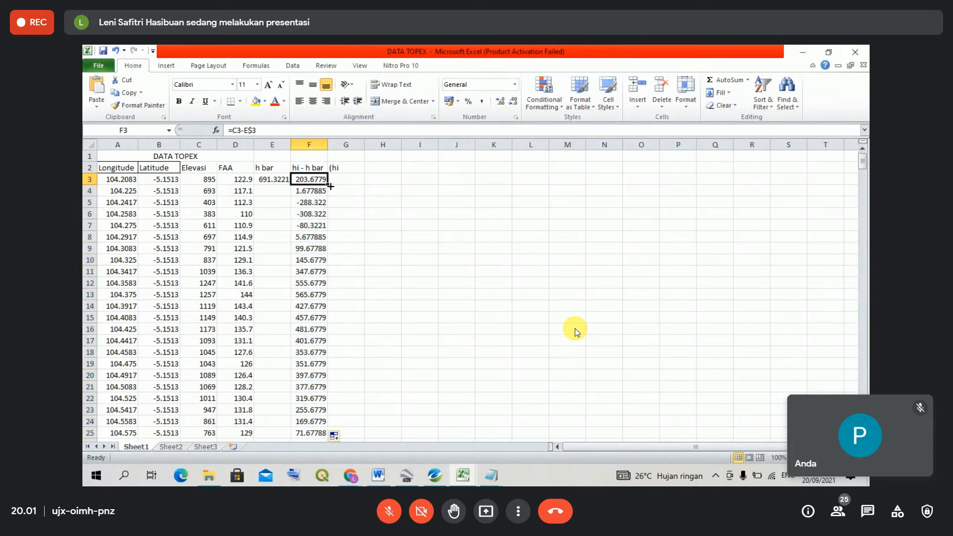
pyautogui.moveTo(328, 186); pyautogui.dragTo(323, 325)
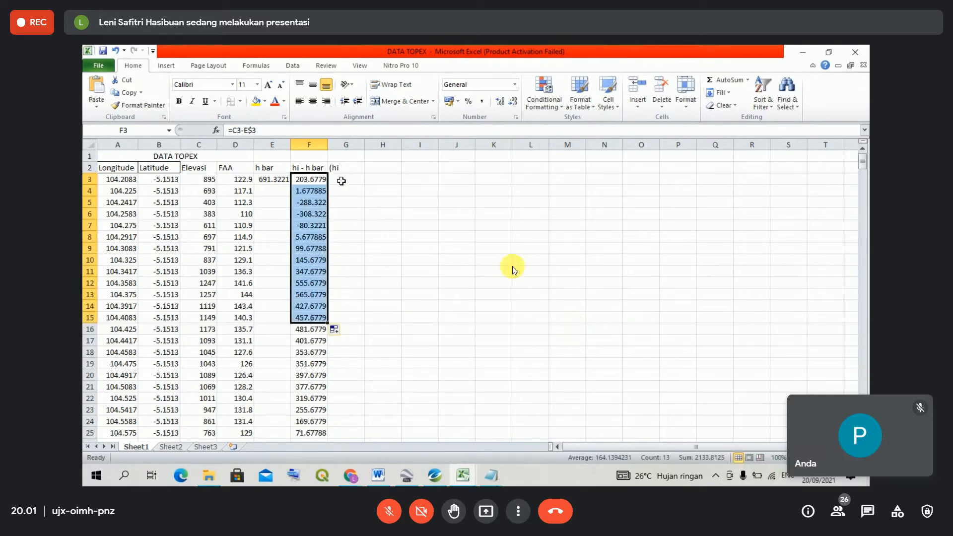
# - Examine the average formula in E3 and compare the row references of the hi - h bar formulas in F3 and F4
pyautogui.click(341, 181)
pyautogui.click(320, 182)
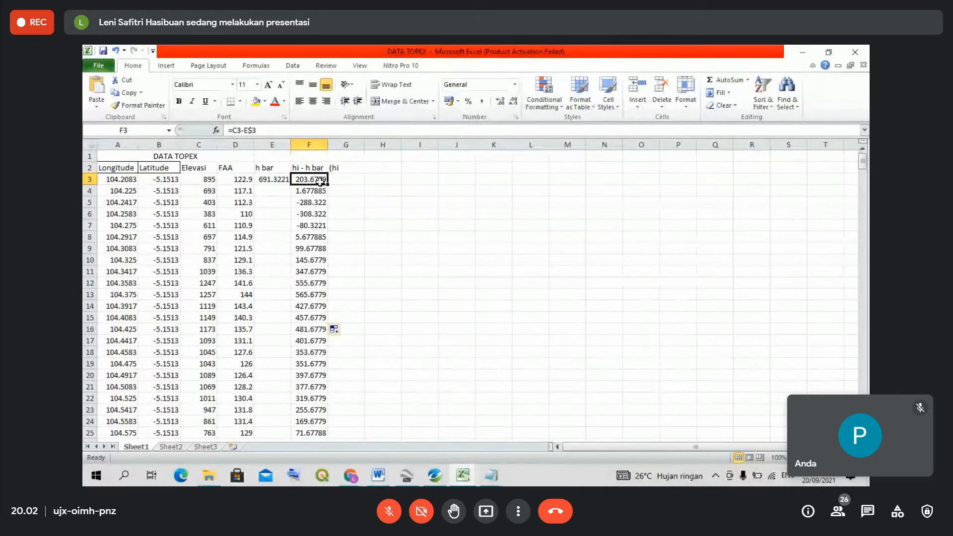
pyautogui.click(268, 181)
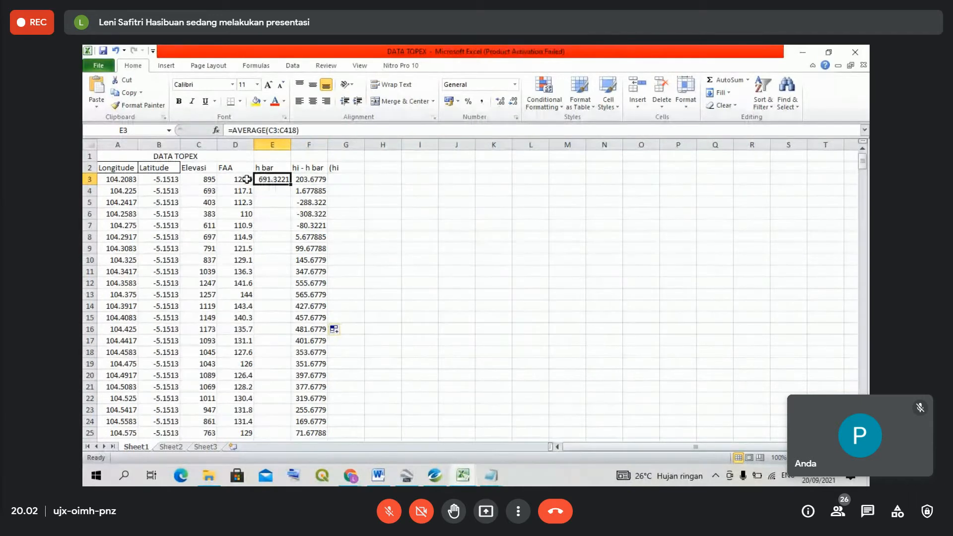
pyautogui.click(246, 179)
pyautogui.click(267, 180)
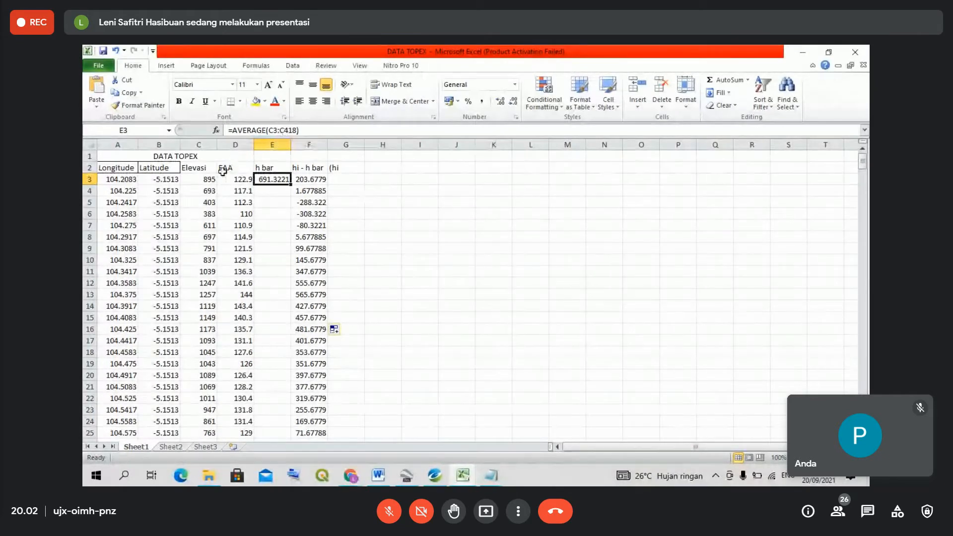
pyautogui.click(308, 181)
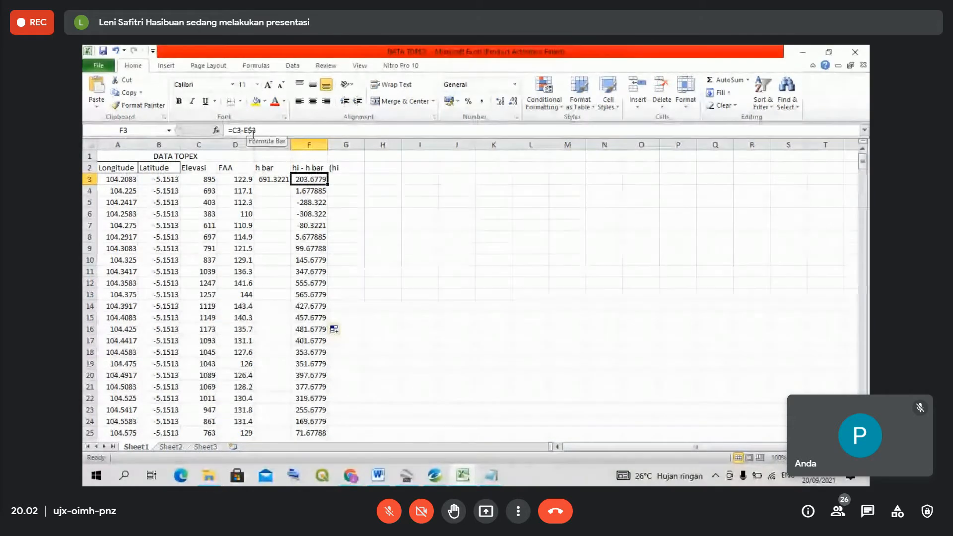
pyautogui.click(319, 193)
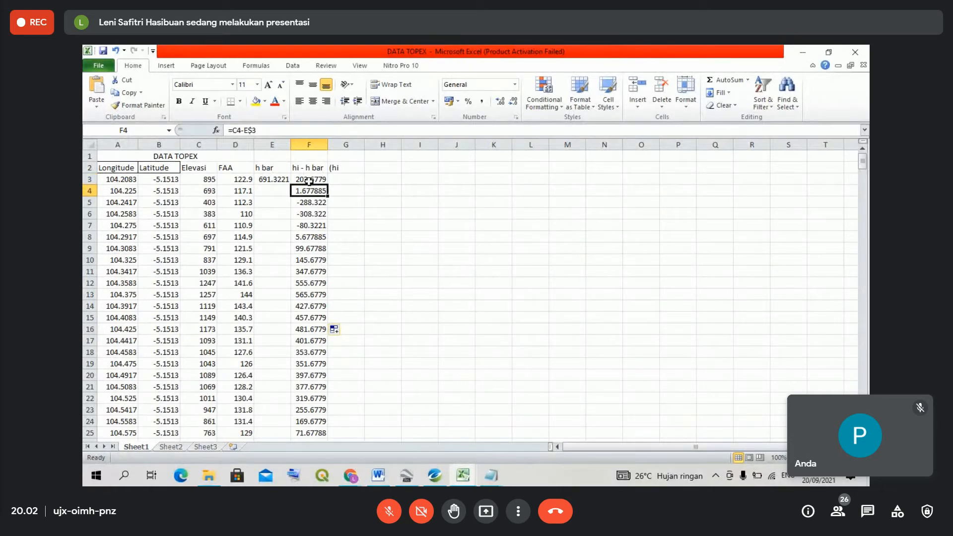
pyautogui.click(310, 181)
pyautogui.click(310, 193)
# - Complete the header in cell G2 so that it reads (hi -h bar)^2
pyautogui.click(337, 179)
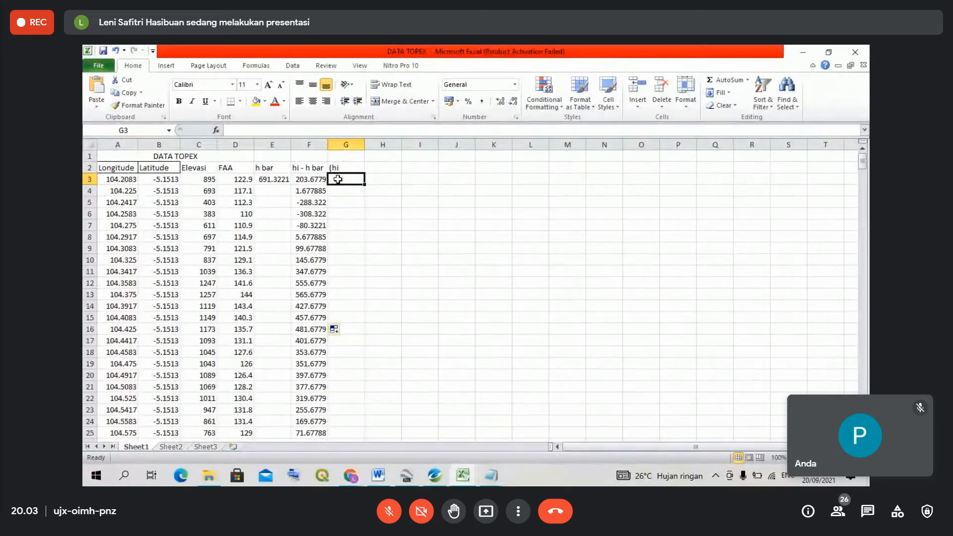
pyautogui.click(340, 169)
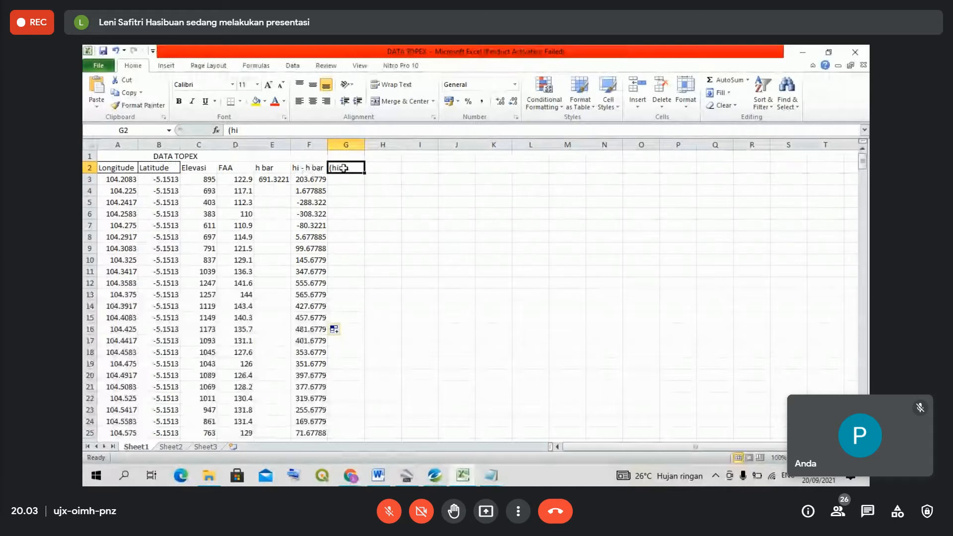
pyautogui.click(251, 130)
pyautogui.write('-')
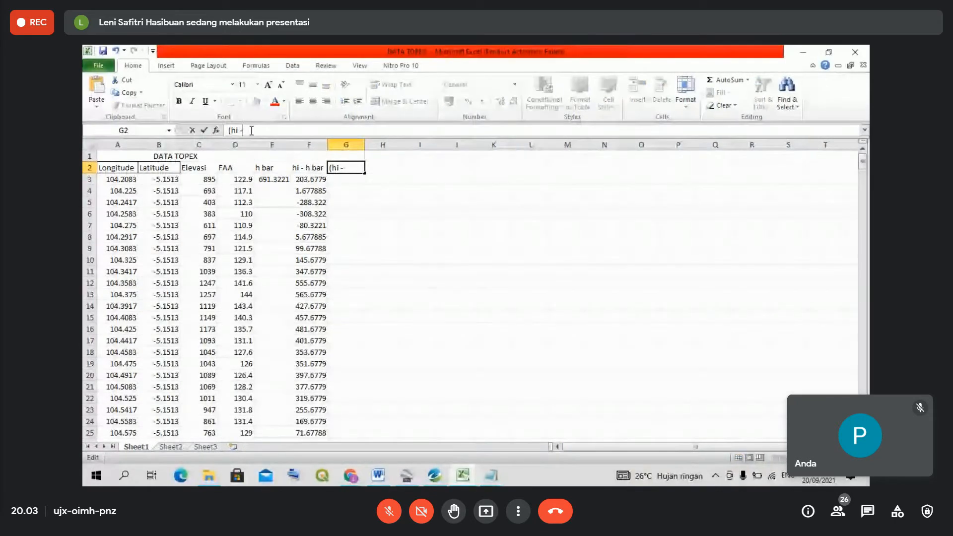
pyautogui.write('h')
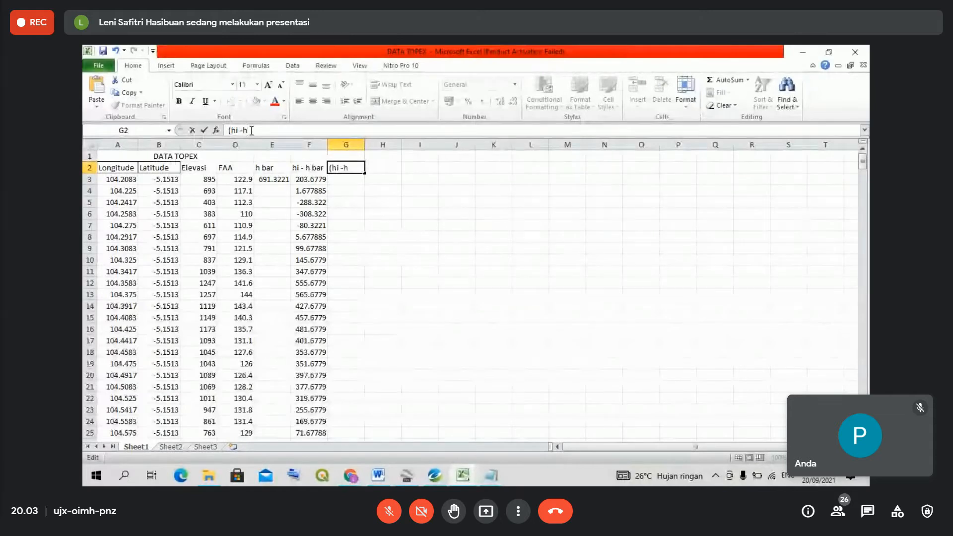
pyautogui.write(' bar')
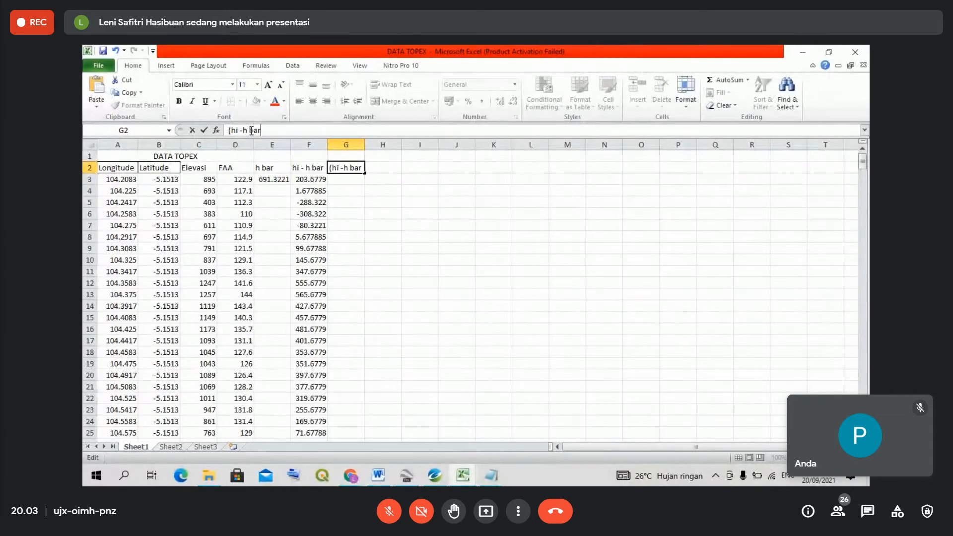
pyautogui.write(')^2')
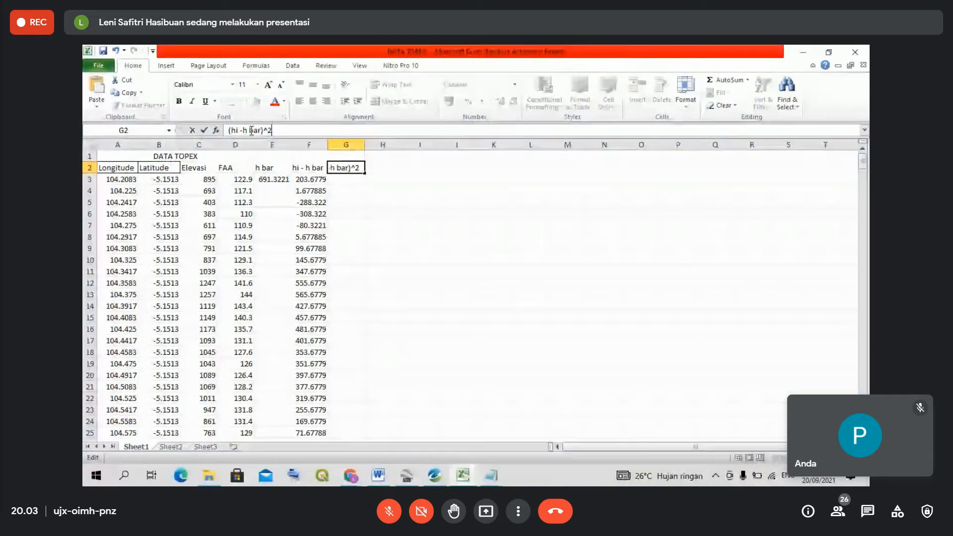
# - Square the first deviation in cell G3 with the formula =F3^2
pyautogui.click(339, 179)
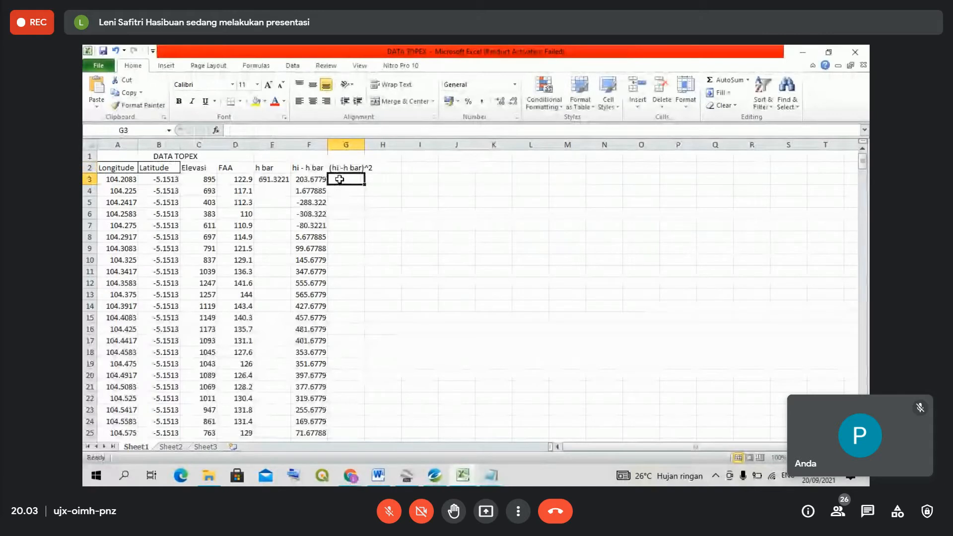
pyautogui.write('=')
pyautogui.click(313, 179)
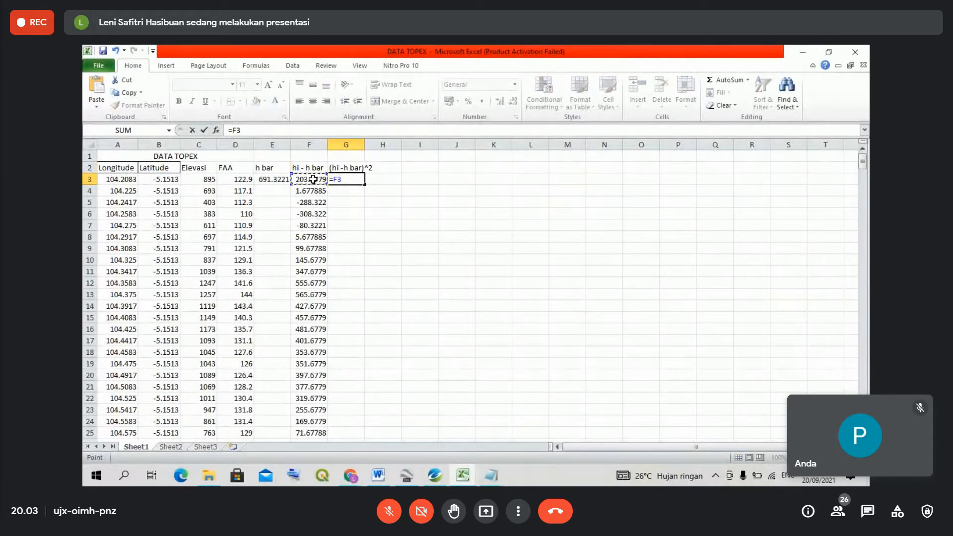
pyautogui.write('^2')
pyautogui.press('Return')
# - Fill the squared deviation formula from G3 down all data rows and widen column G to fit its header
pyautogui.click(348, 181)
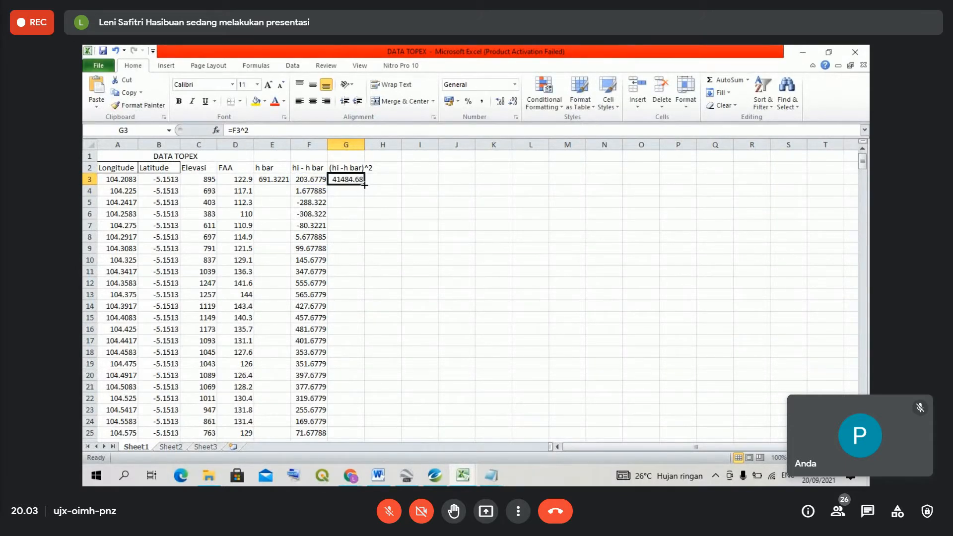
pyautogui.moveTo(364, 185); pyautogui.dragTo(365, 242)
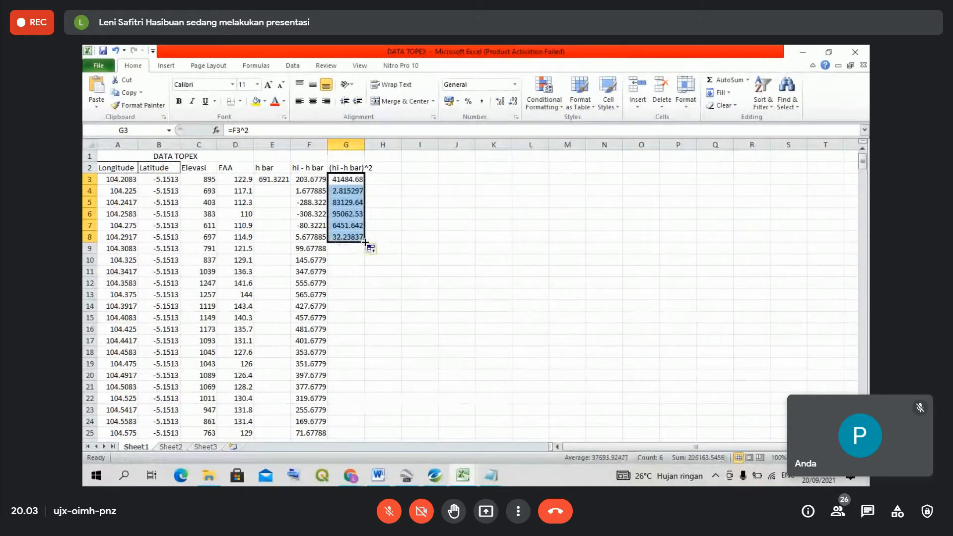
pyautogui.doubleClick(364, 242)
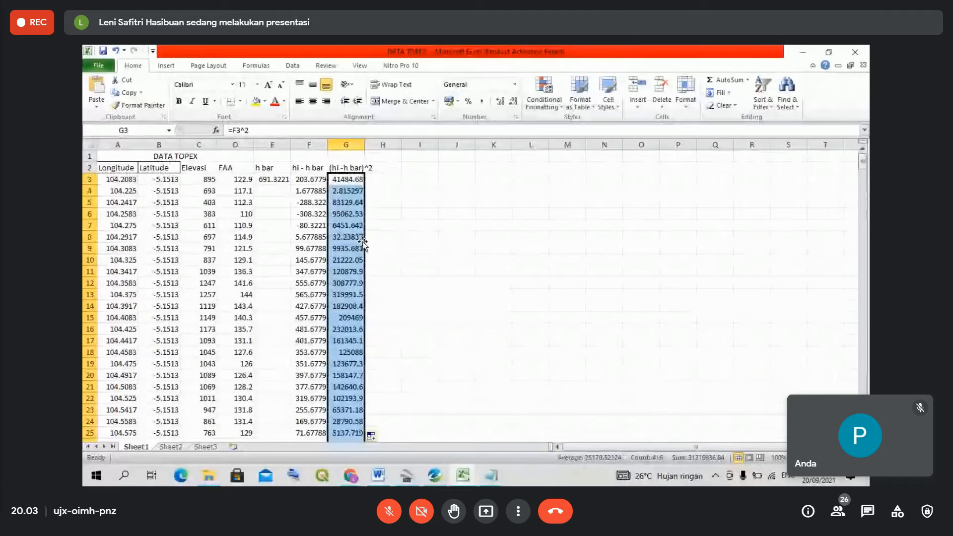
pyautogui.moveTo(364, 144); pyautogui.dragTo(377, 145)
# - Enter the heading delta g in cell H1
pyautogui.click(380, 167)
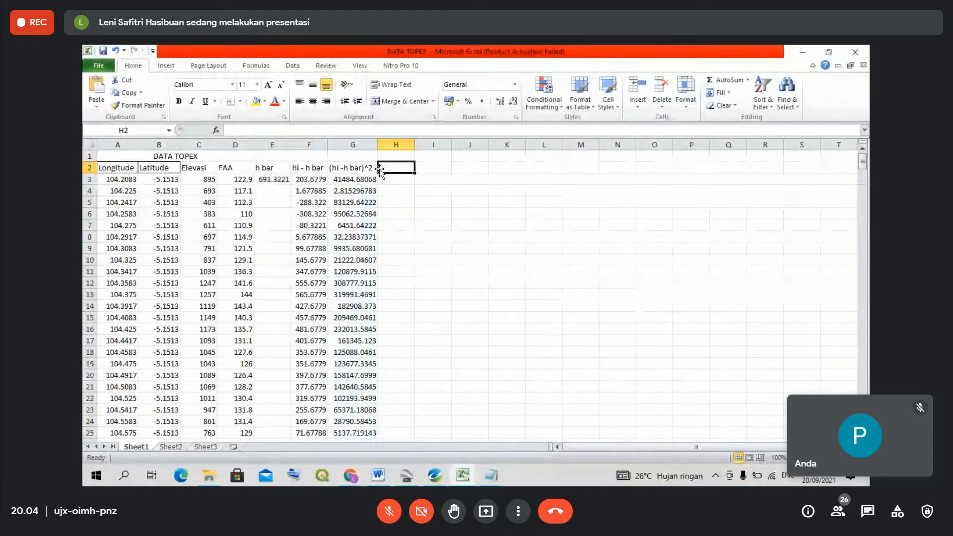
pyautogui.click(403, 156)
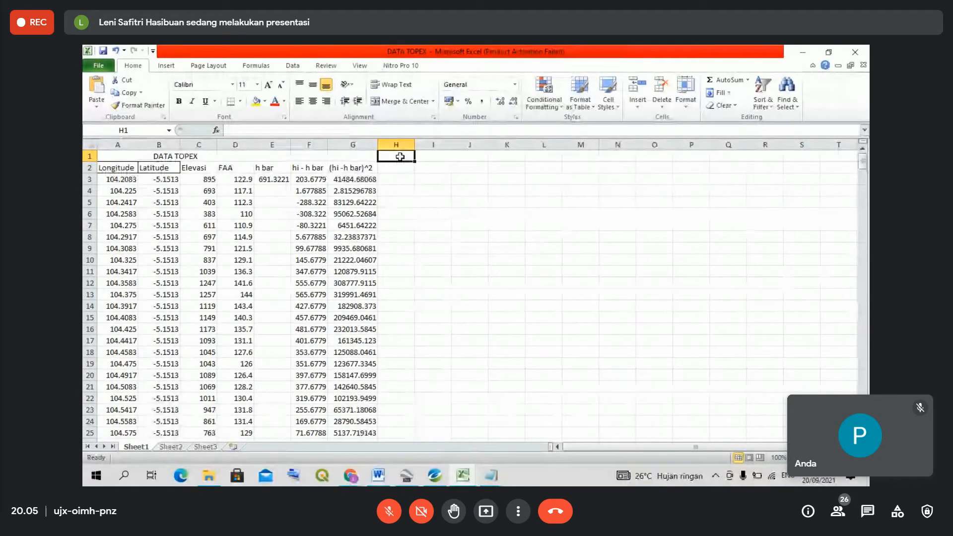
pyautogui.click(166, 66)
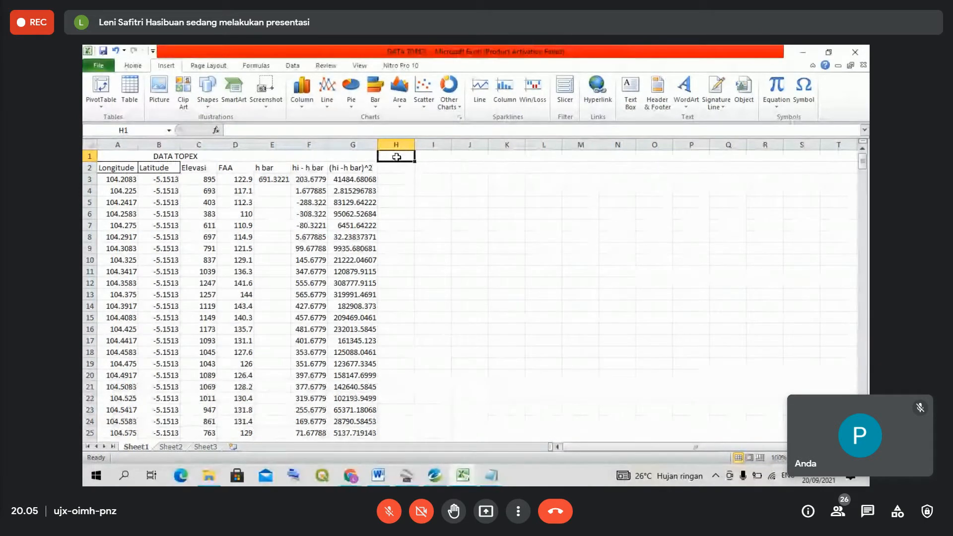
pyautogui.write('delta')
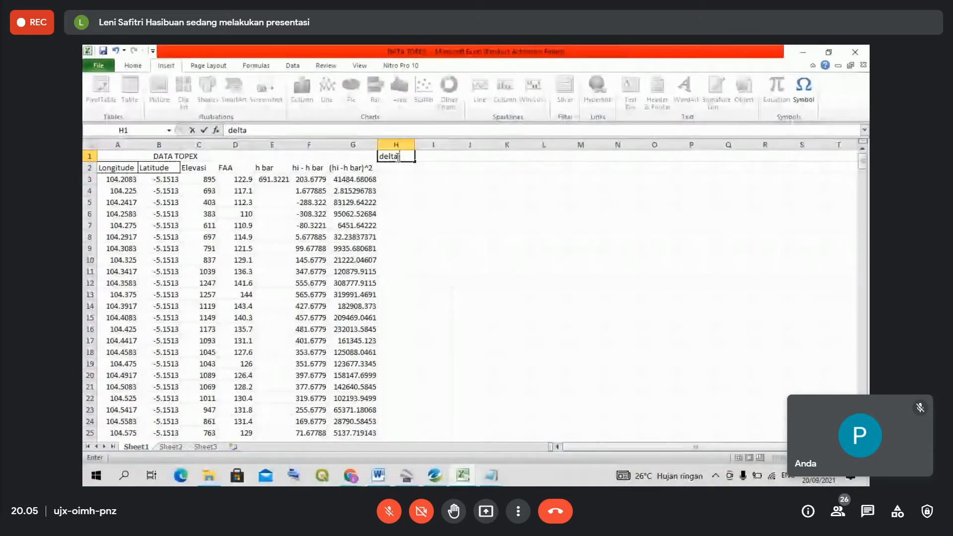
pyautogui.write(' g')
pyautogui.press('Return')
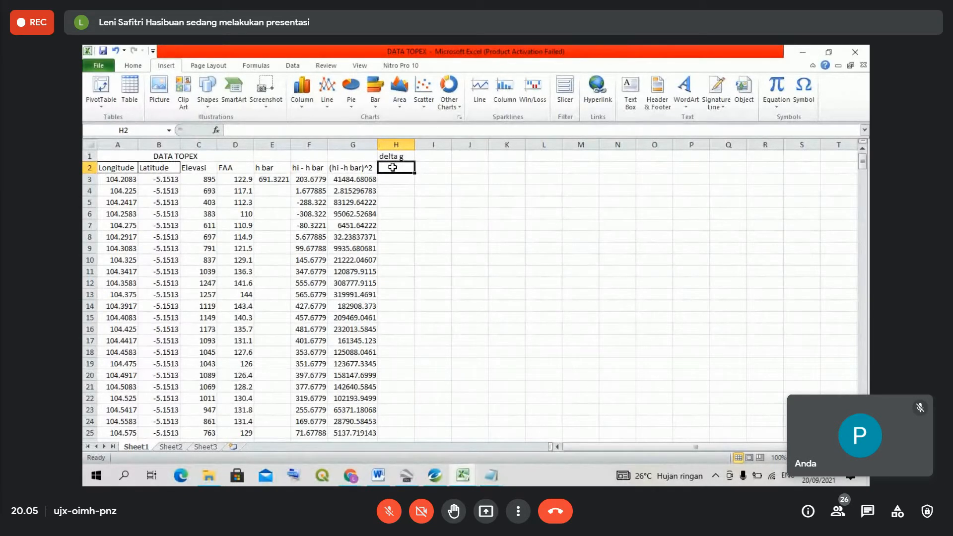
# - Enter the values 1.7, 1.8, 1.9 and 2 under the delta g heading in cells H2 to K2
pyautogui.write('1.')
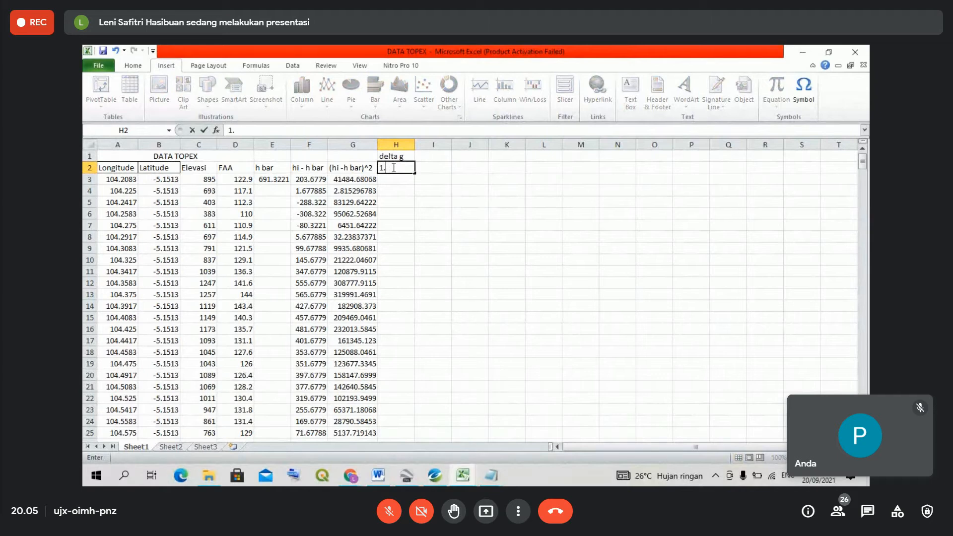
pyautogui.write('7')
pyautogui.press('Tab')
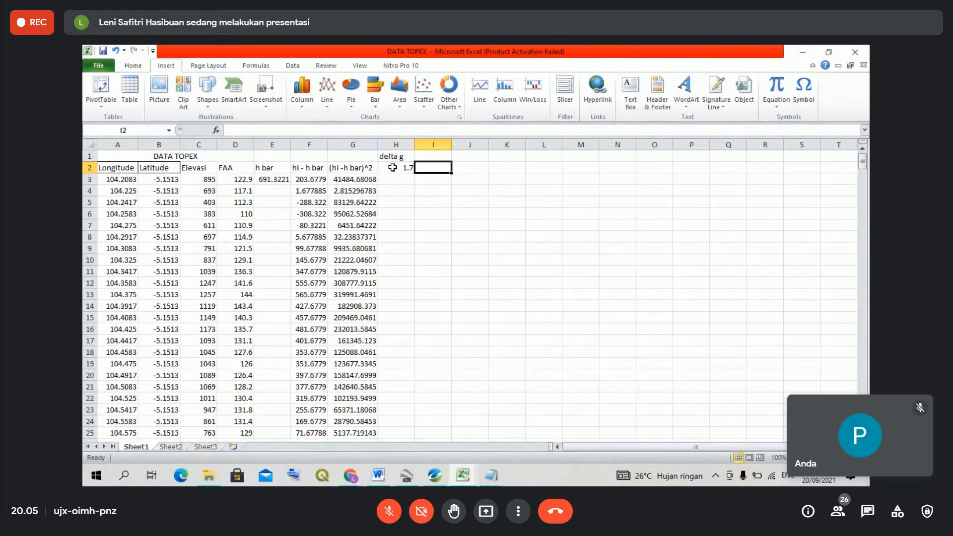
pyautogui.write('1.8')
pyautogui.press('Tab')
pyautogui.write('1.9')
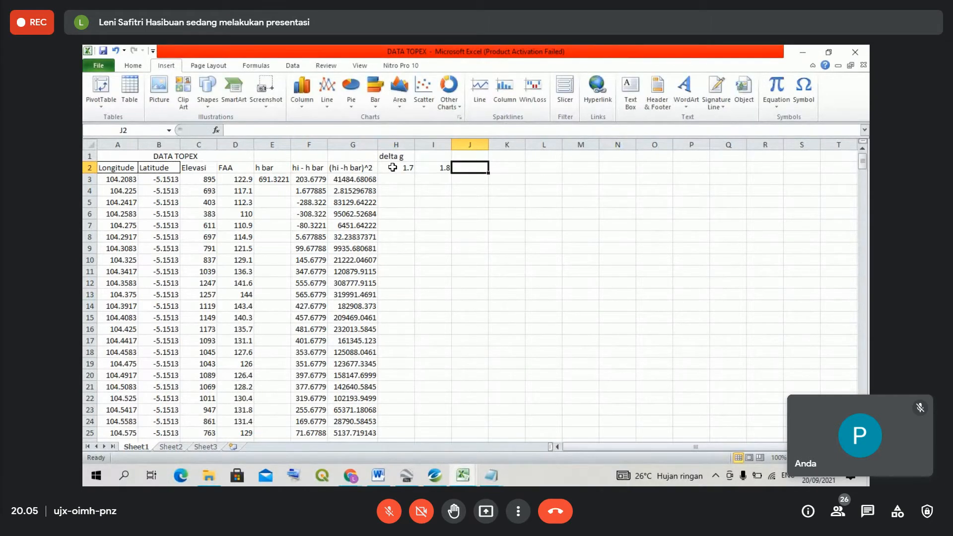
pyautogui.press('Tab')
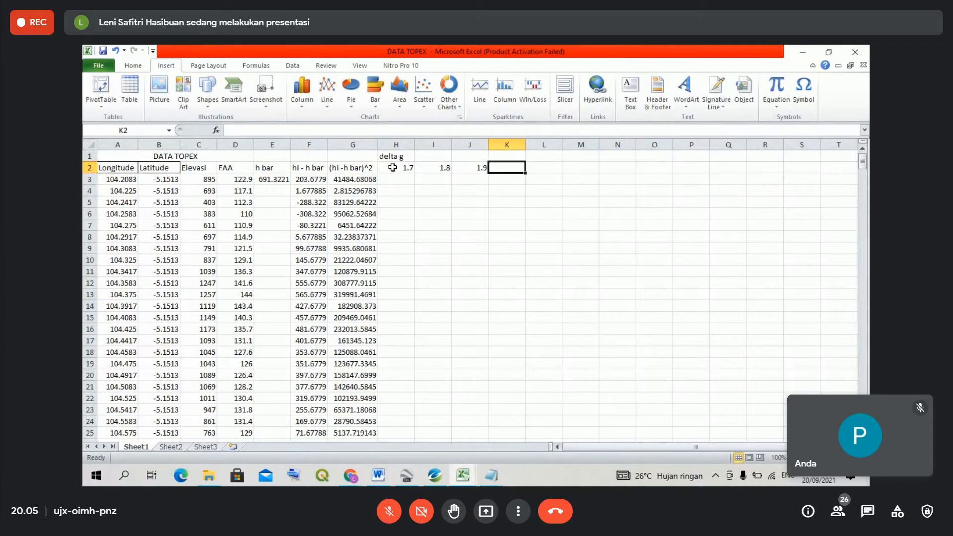
pyautogui.write('2')
pyautogui.press('Tab')
# - Complete the row of delta g values with 2, 2.2 and 2.3 in cells K2 to M2
pyautogui.write('2')
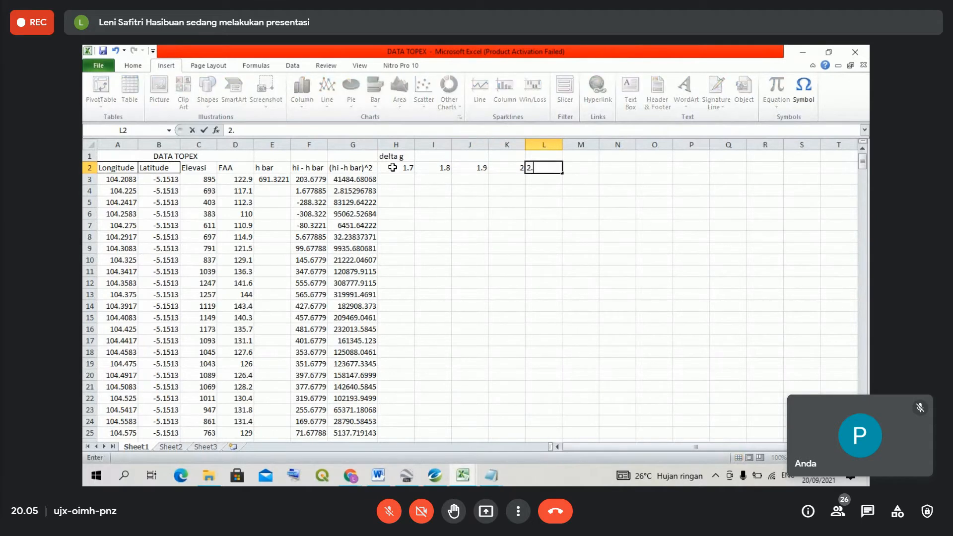
pyautogui.write('.3')
pyautogui.press('Tab')
pyautogui.press('Left')
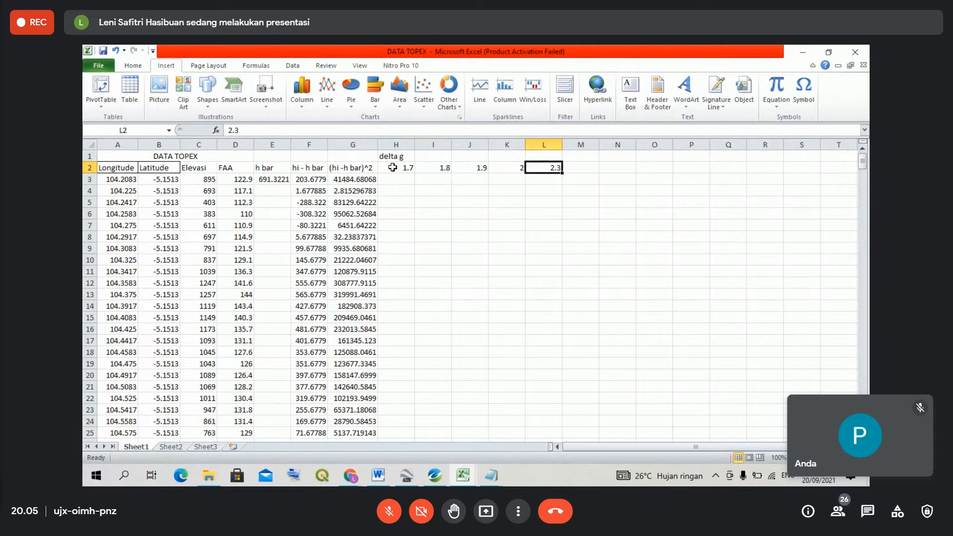
pyautogui.write('2.2')
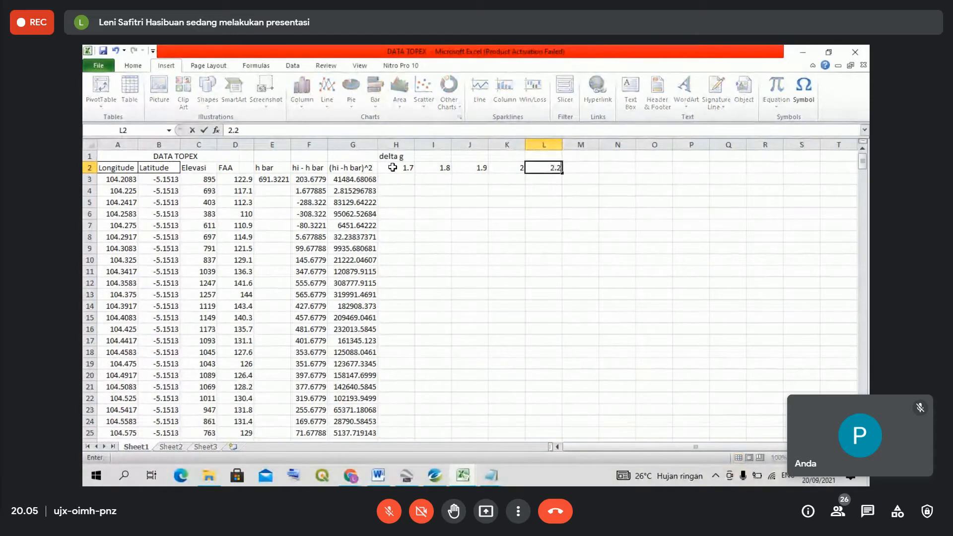
pyautogui.press('Tab')
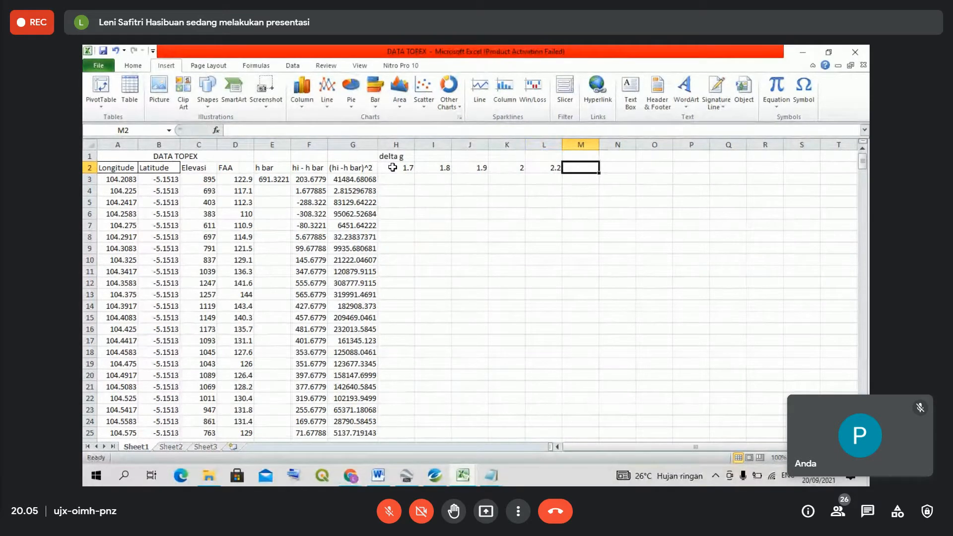
pyautogui.write('2.3')
# - Merge and center the delta g heading across cells H1 to M1
pyautogui.click(390, 155)
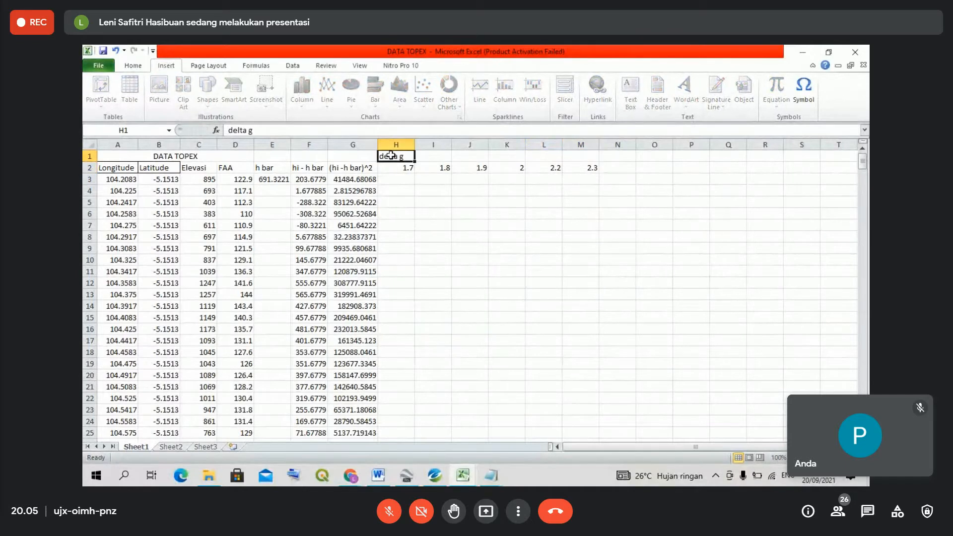
pyautogui.moveTo(391, 155); pyautogui.dragTo(569, 159)
pyautogui.click(132, 65)
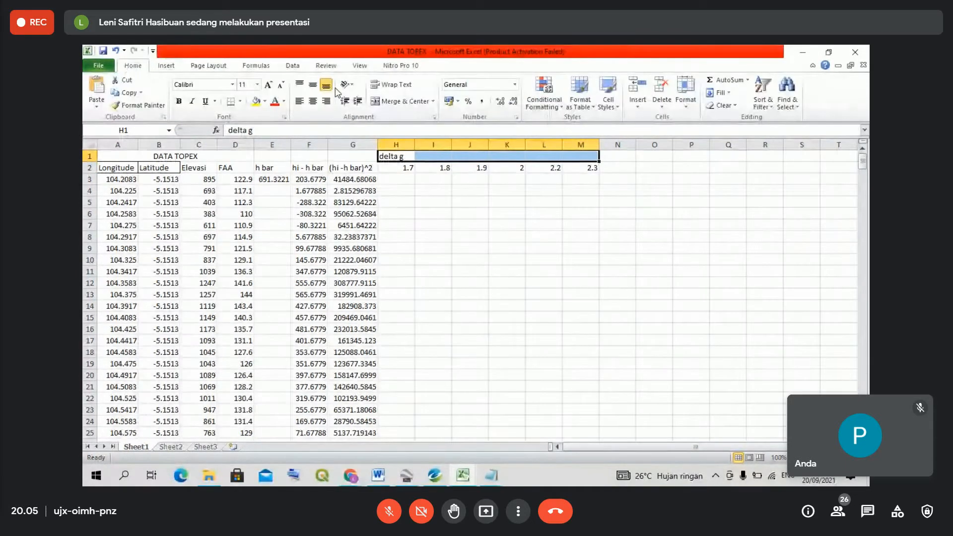
pyautogui.click(396, 102)
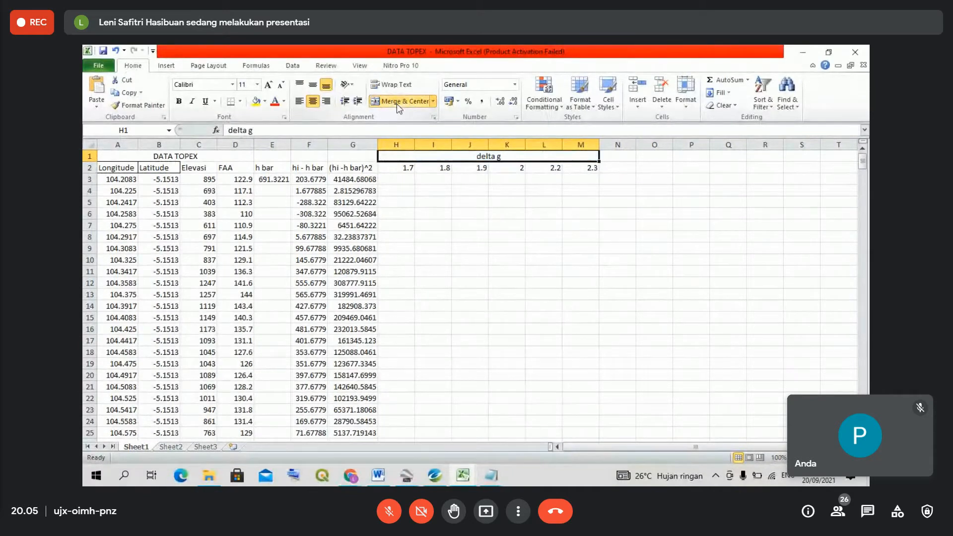
# - Calculate the first delta g for 1.7 in cell H3 with the formula =D3-(0.04193*1.7*C3)
pyautogui.click(404, 180)
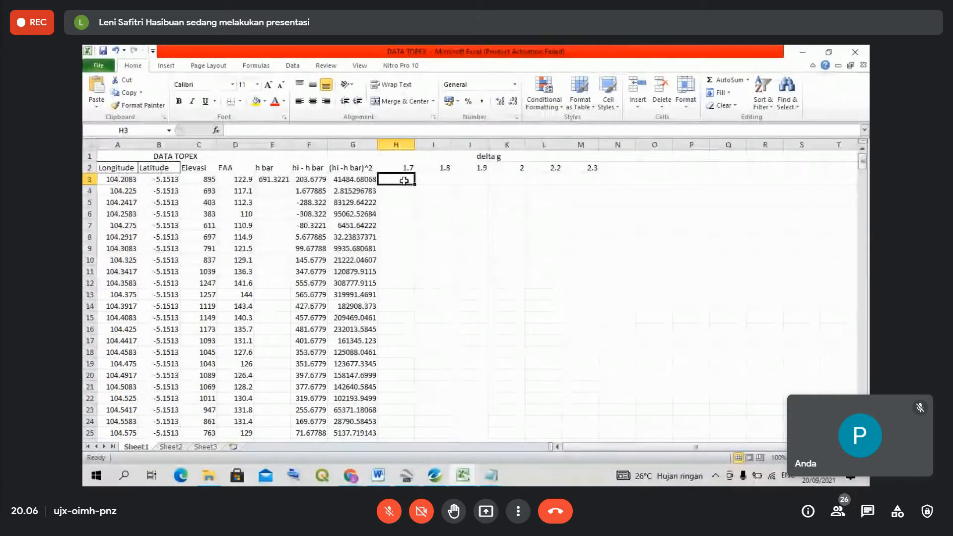
pyautogui.write('=')
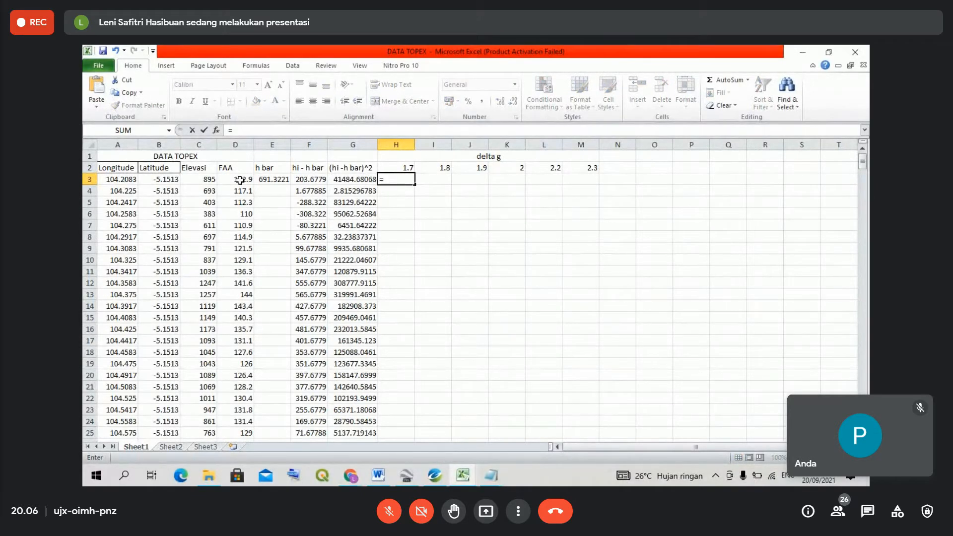
pyautogui.click(240, 180)
pyautogui.write('-')
pyautogui.write('(')
pyautogui.write('0')
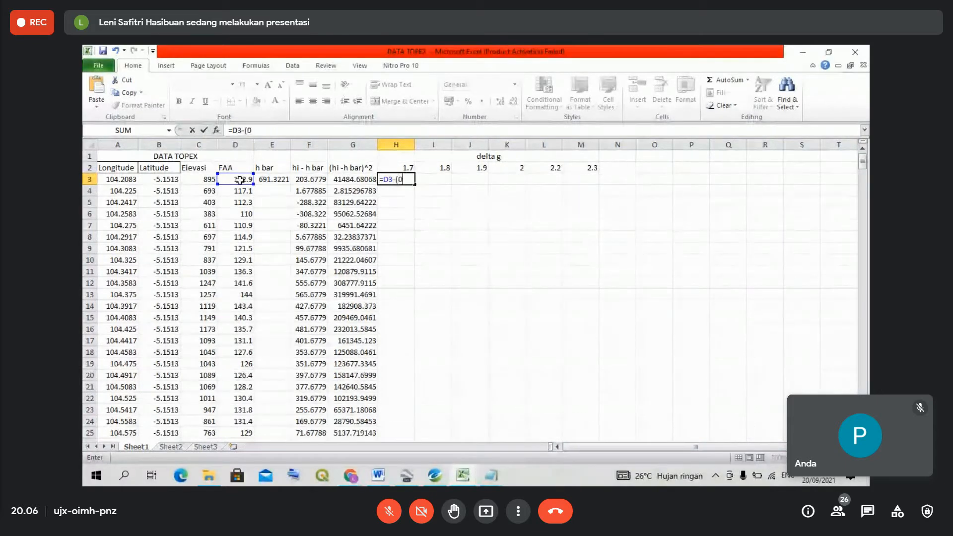
pyautogui.write('.04')
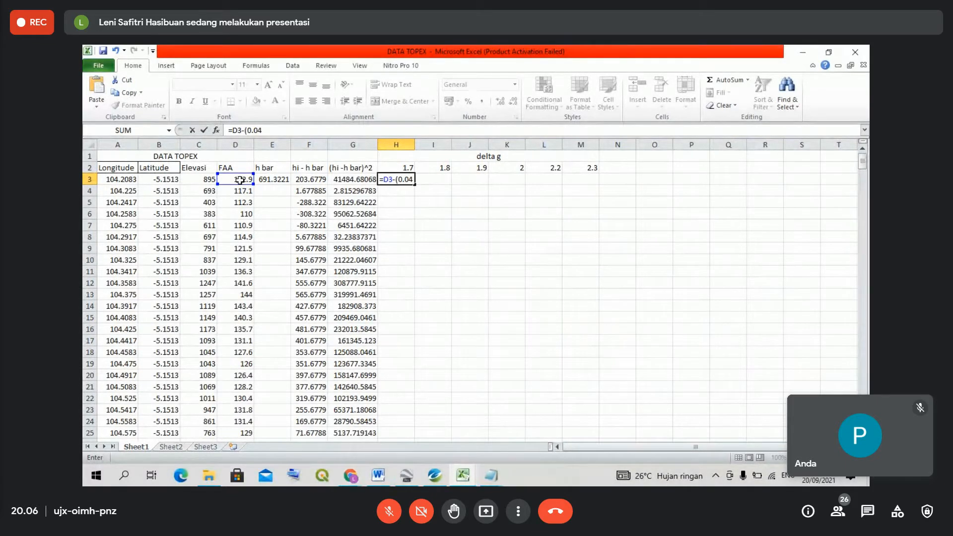
pyautogui.write('19')
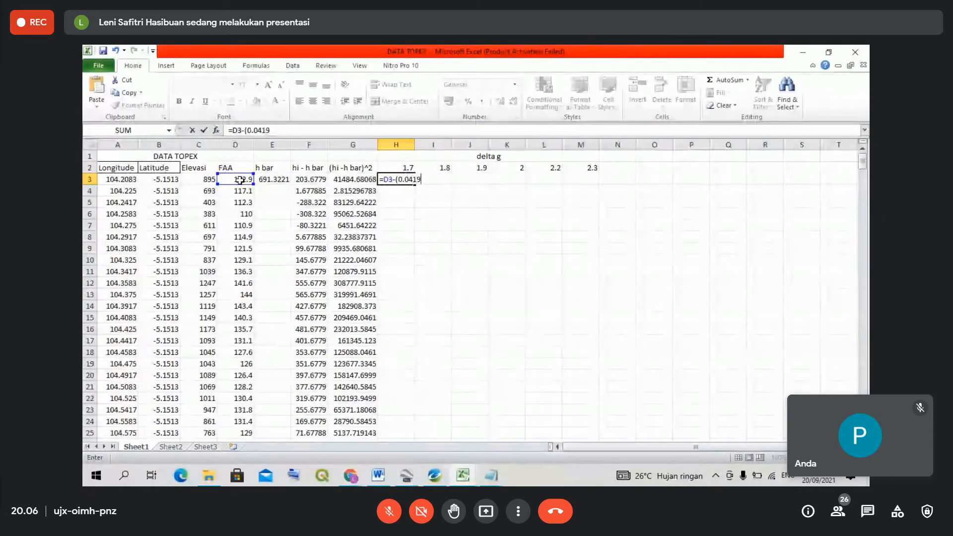
pyautogui.write('3')
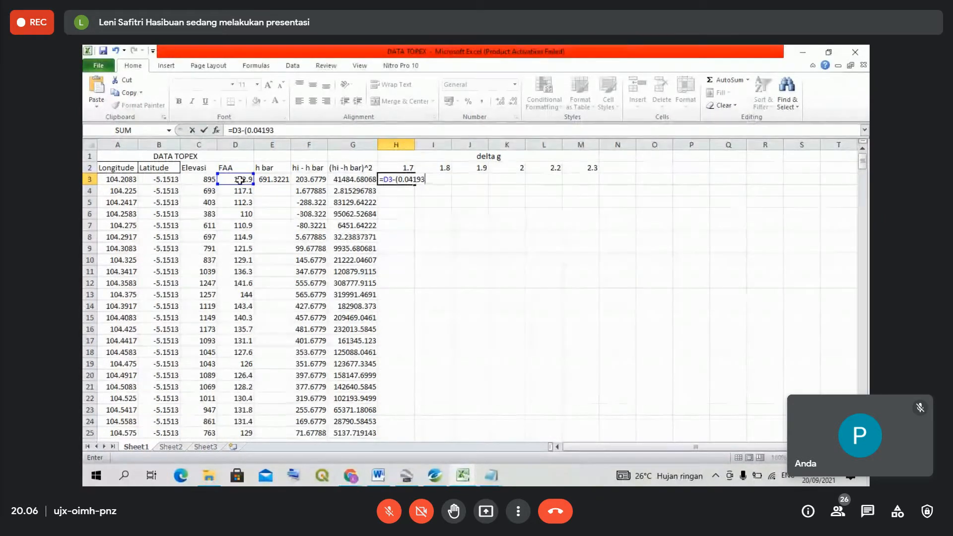
pyautogui.write('*')
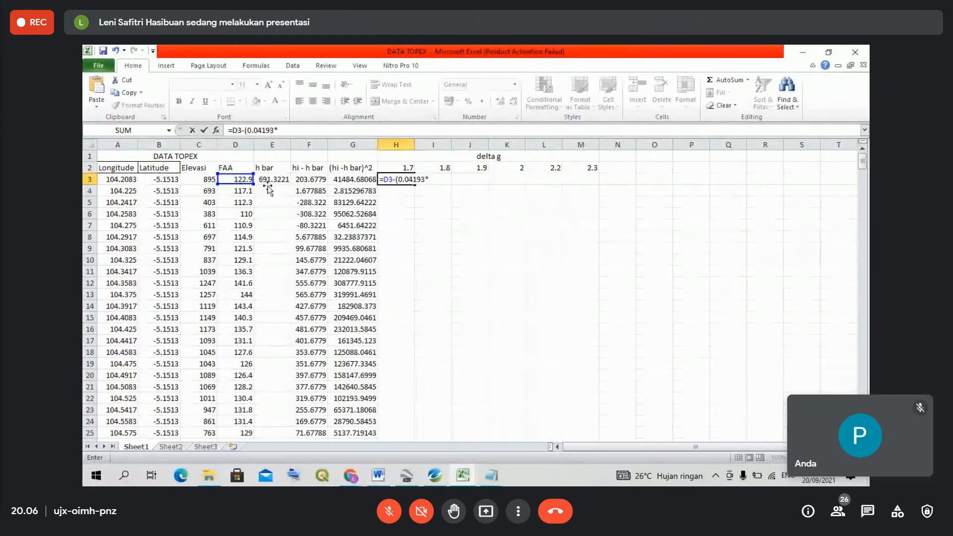
pyautogui.write('1')
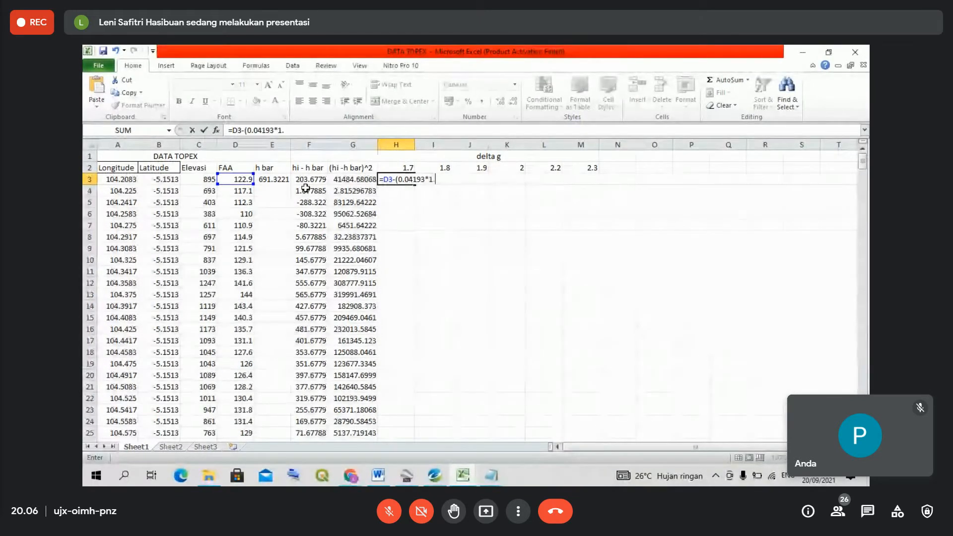
pyautogui.write('.7')
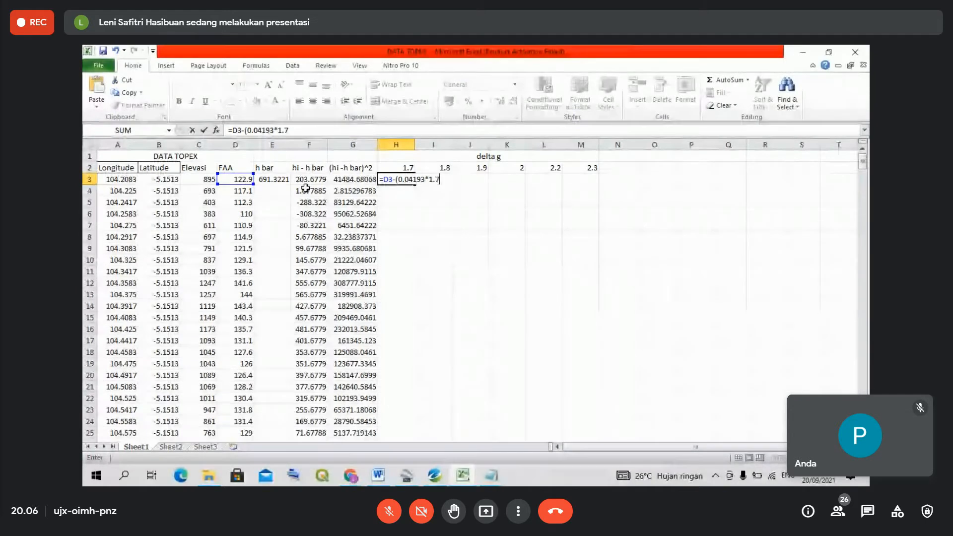
pyautogui.write('*')
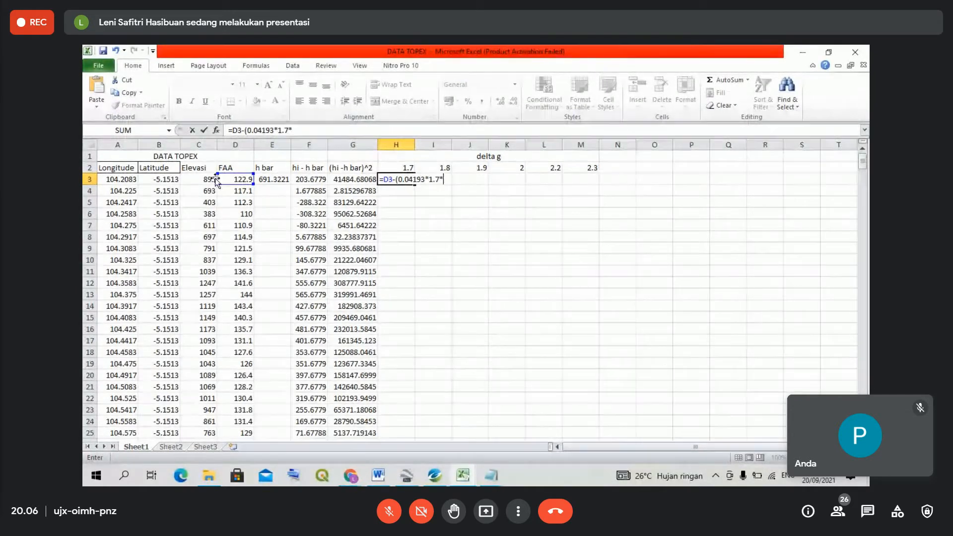
pyautogui.click(190, 180)
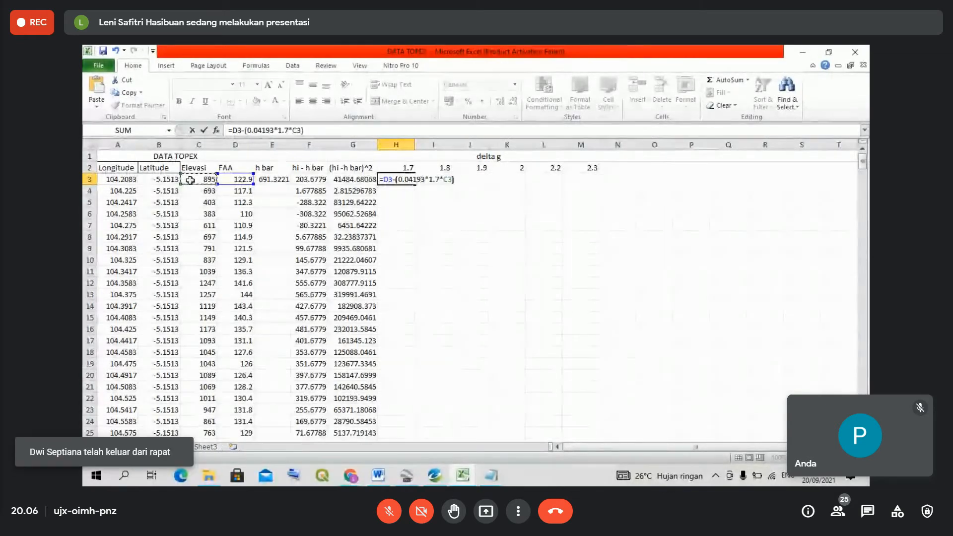
pyautogui.press('Return')
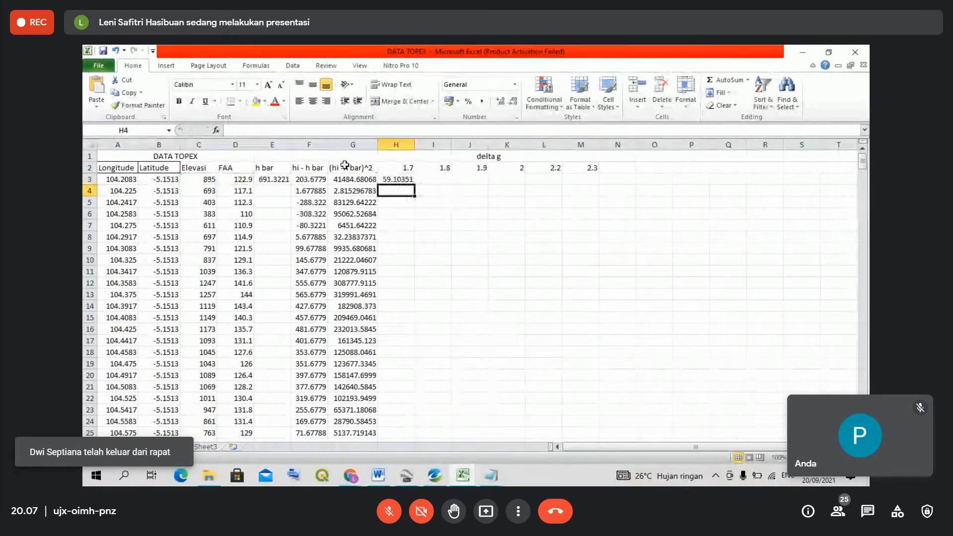
# - Fill the delta g formula from H3 down all data rows of the 1.7 column
pyautogui.click(401, 179)
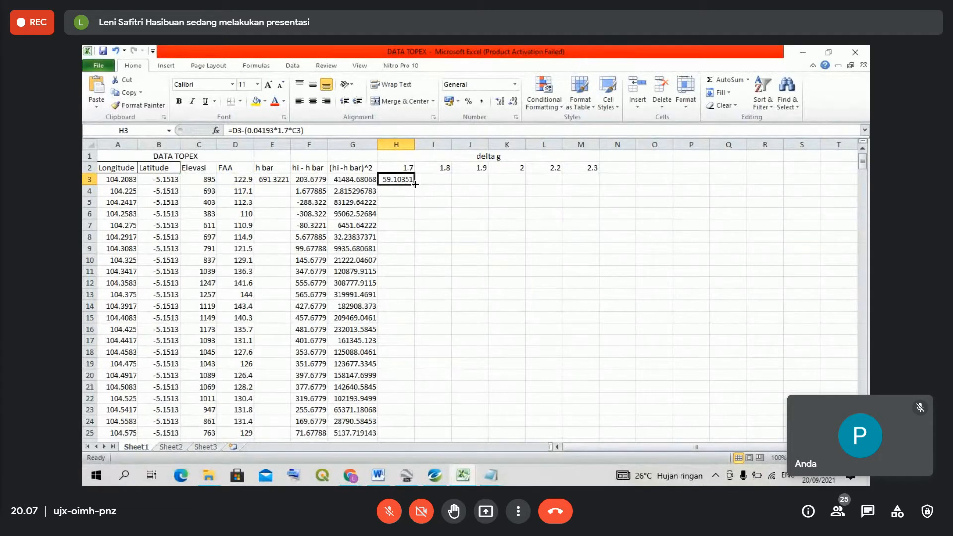
pyautogui.doubleClick(415, 184)
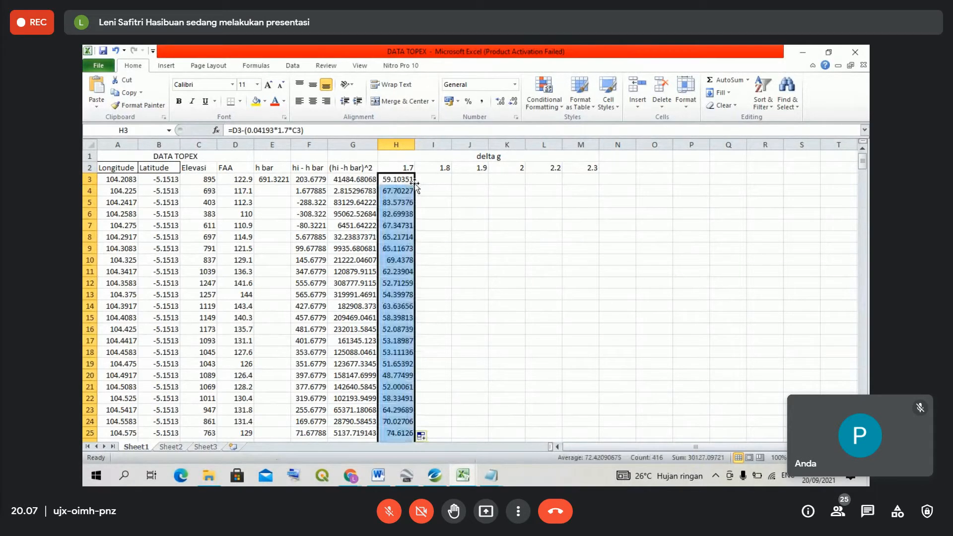
pyautogui.click(440, 180)
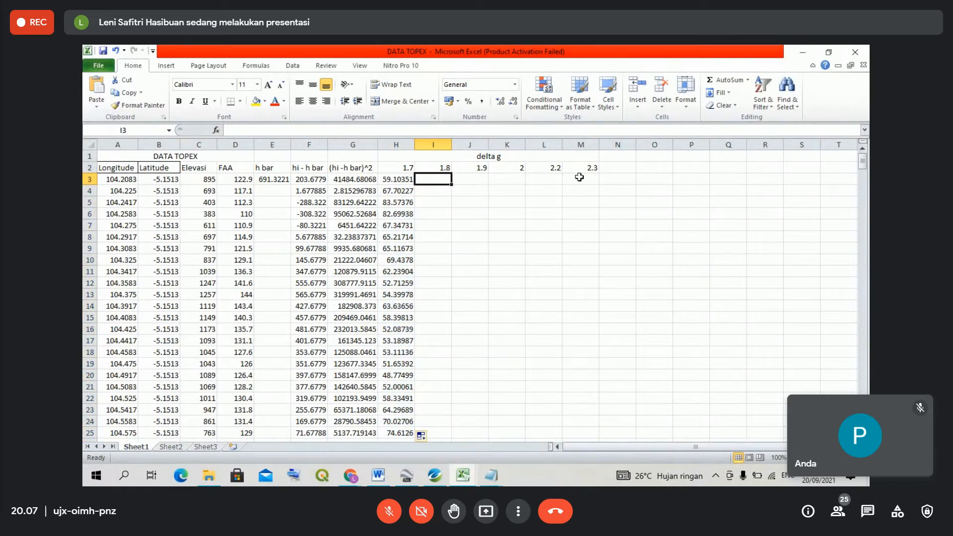
pyautogui.hotkey('alt', 'Tab')
pyautogui.hotkey('alt', 'Tab')
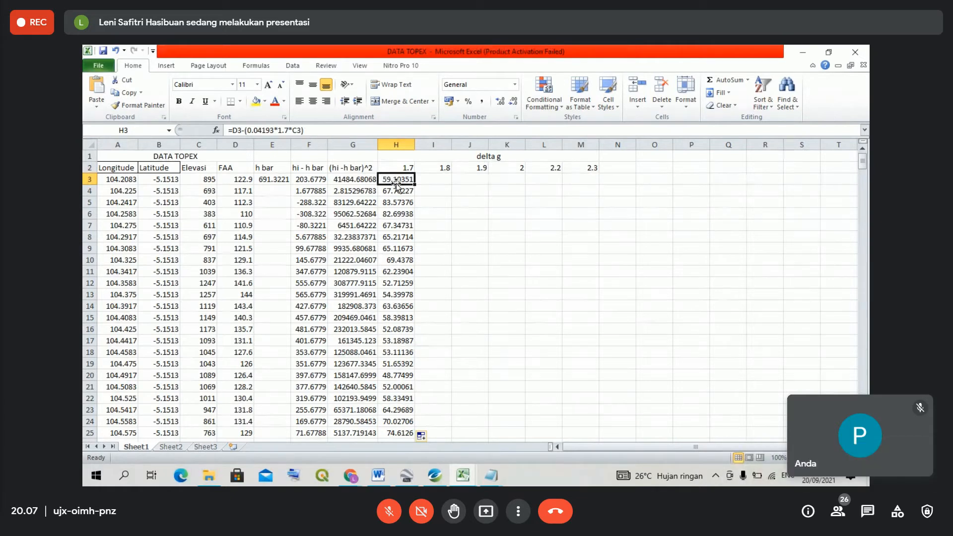
# - Copy the delta g formula from H3 into cell I3 under the 1.8 heading
pyautogui.click(430, 179)
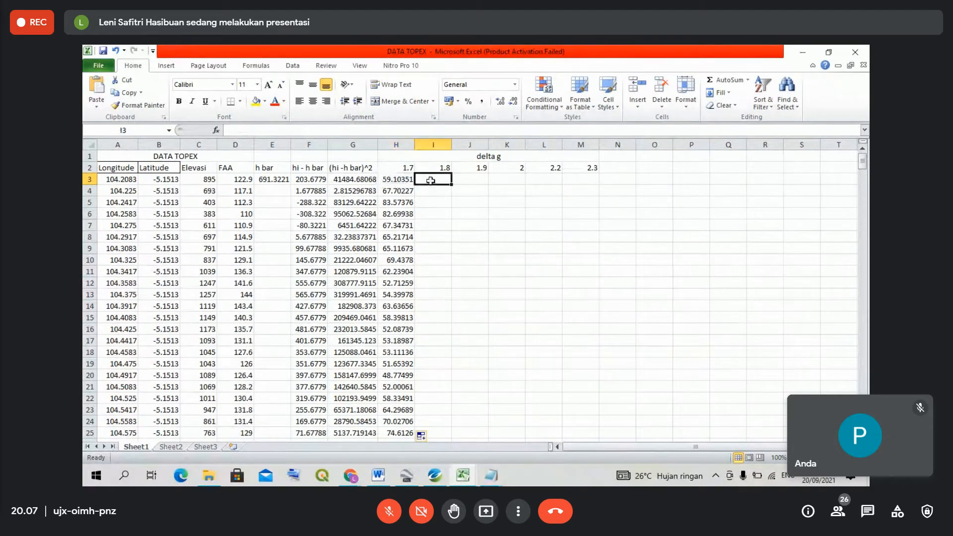
pyautogui.click(405, 180)
pyautogui.hotkey('ctrl', 'c')
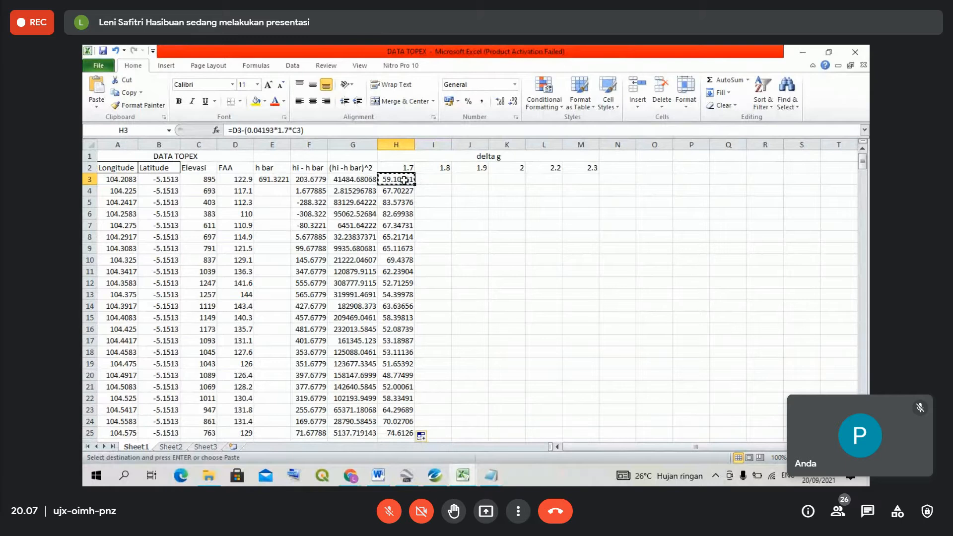
pyautogui.click(429, 180)
pyautogui.hotkey('ctrl', 'v')
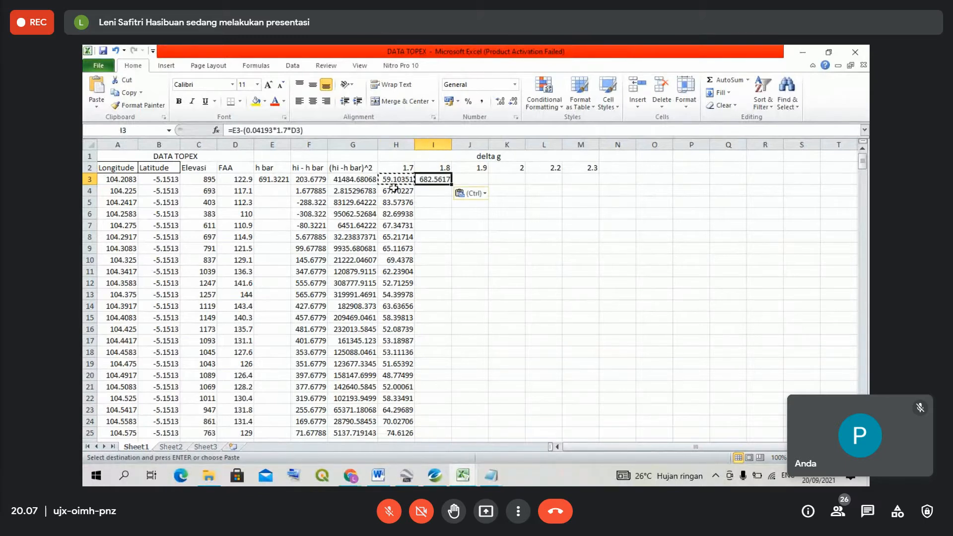
# - Correct the pasted formula in cell I3 to =D3-(0.04193*1.8*C3)
pyautogui.click(288, 130)
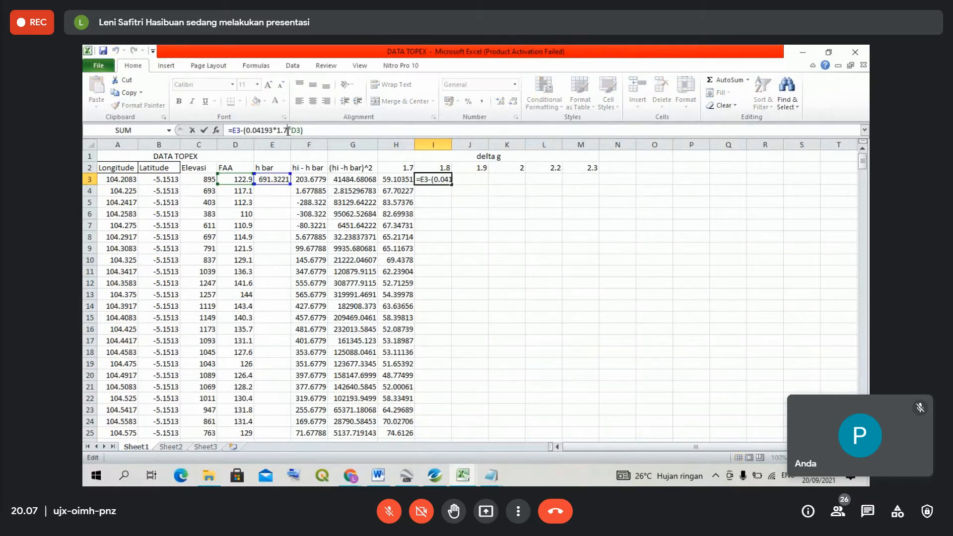
pyautogui.press('BackSpace')
pyautogui.write('8')
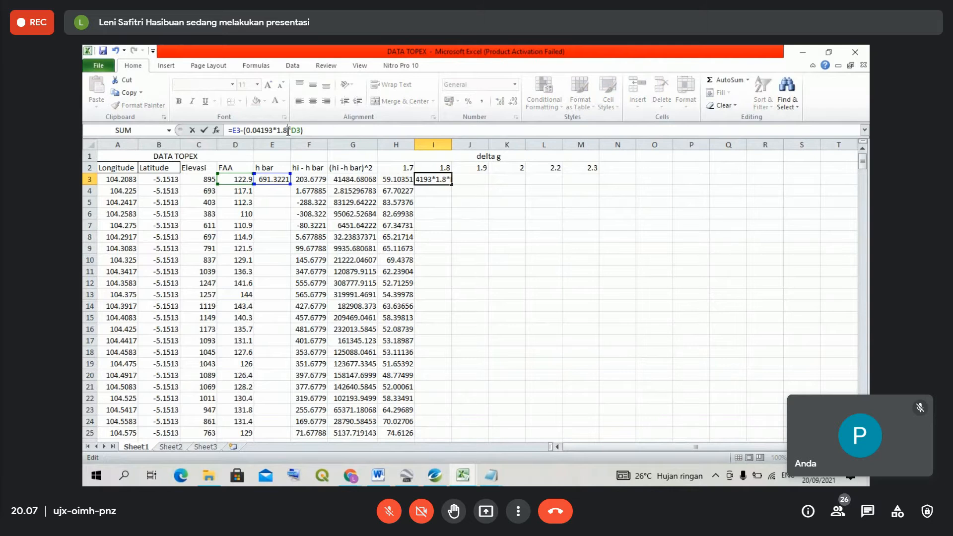
pyautogui.click(238, 133)
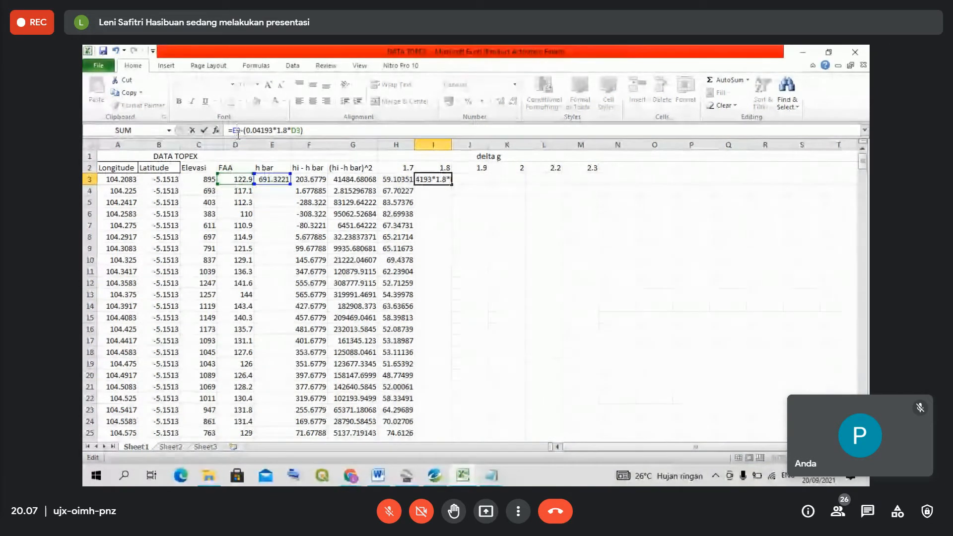
pyautogui.press('BackSpace')
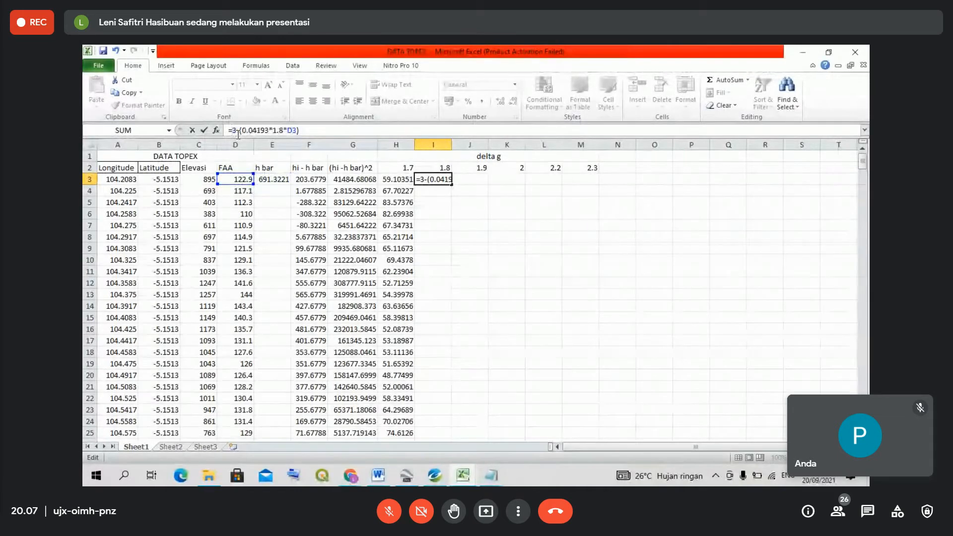
pyautogui.write('d')
pyautogui.press('BackSpace')
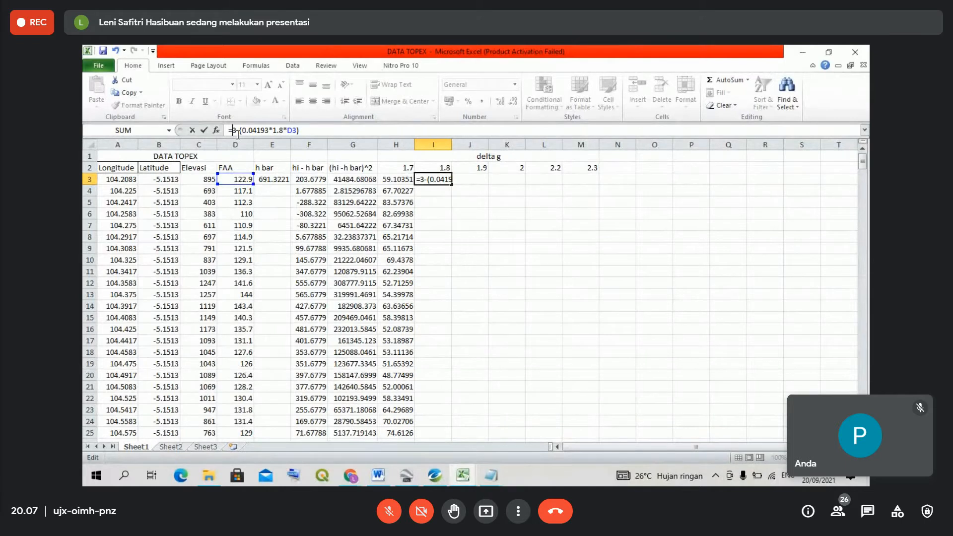
pyautogui.write('D')
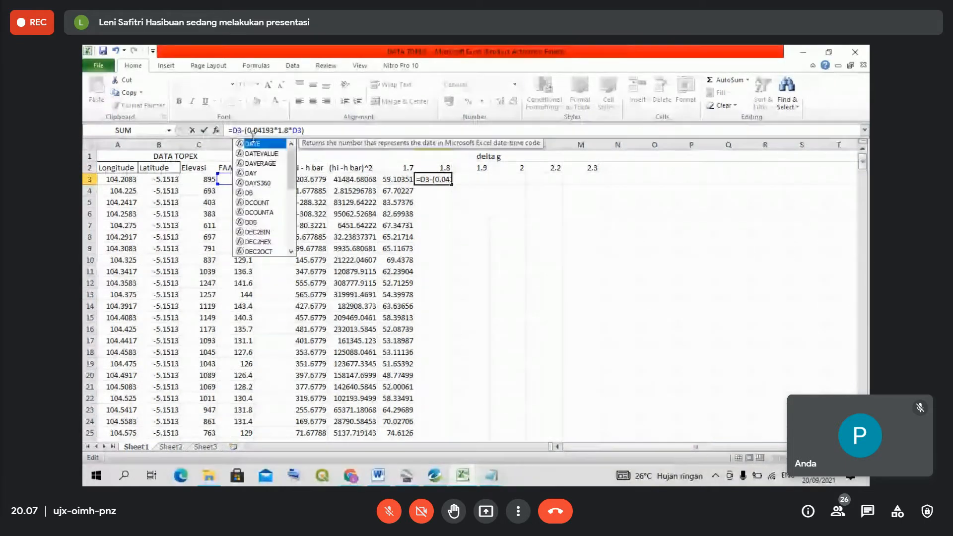
pyautogui.click(298, 130)
pyautogui.press('BackSpace')
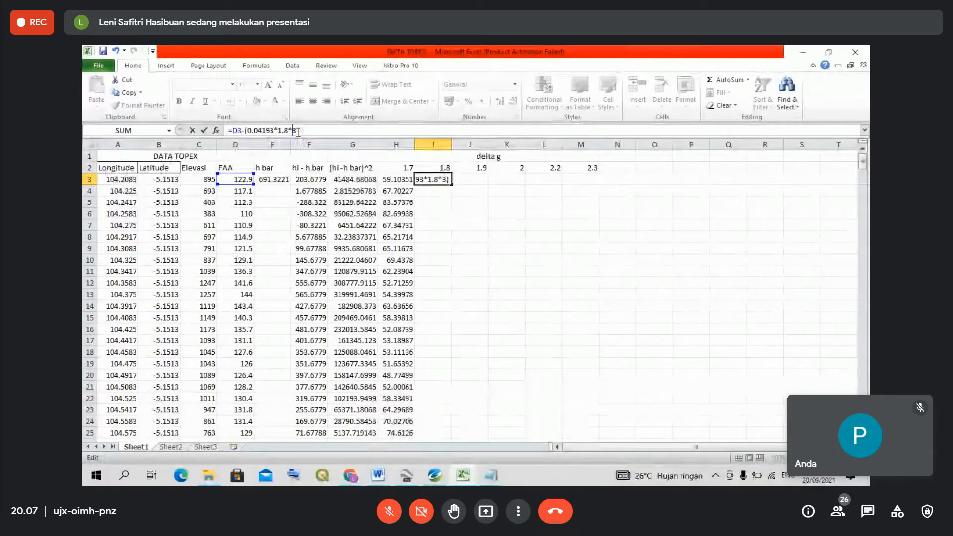
pyautogui.write('C')
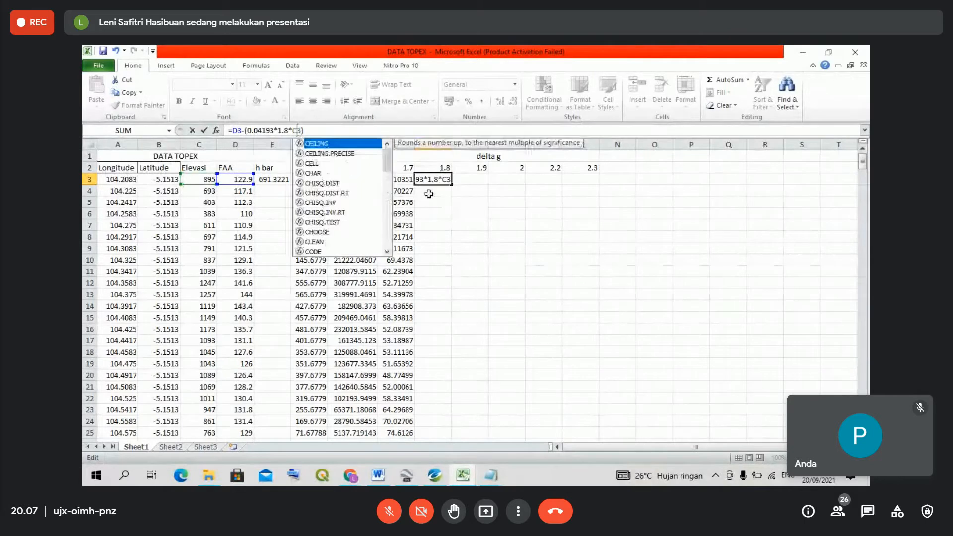
pyautogui.click(444, 191)
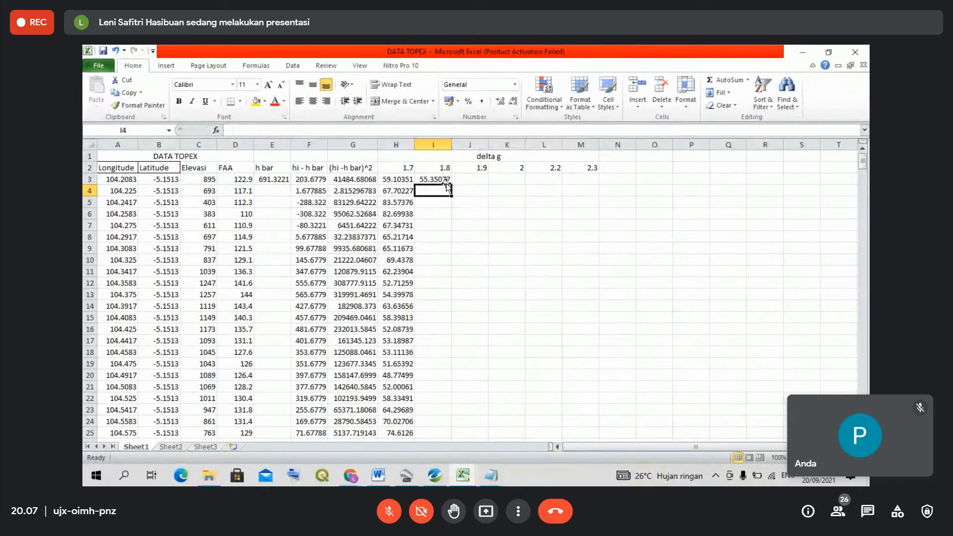
# - Fill the delta g formula from I3 down all data rows of the 1.8 column
pyautogui.click(437, 180)
pyautogui.doubleClick(451, 185)
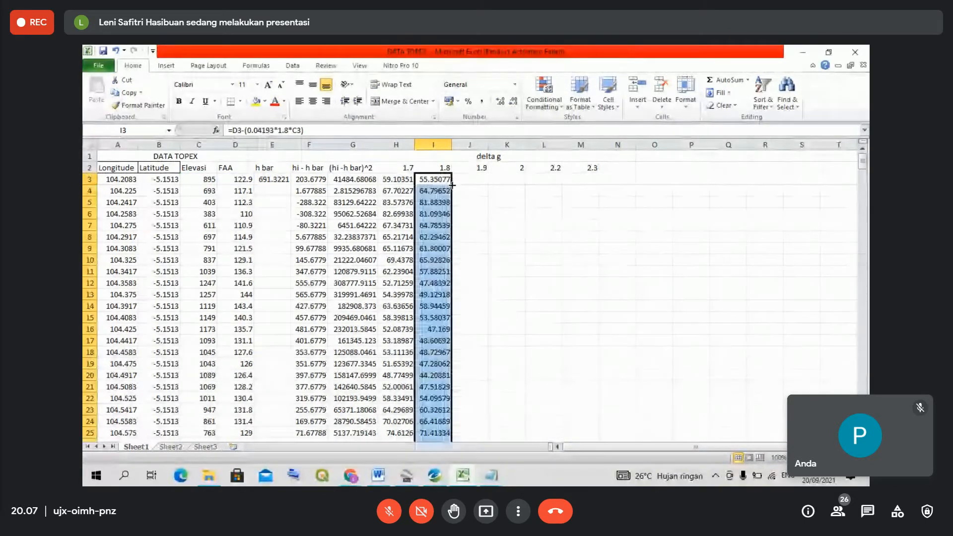
# - Calculate delta g for 1.9 in cell J3 with =D3-(0.04193*1.9*C3) and fill it down all data rows
pyautogui.click(469, 180)
pyautogui.write('=')
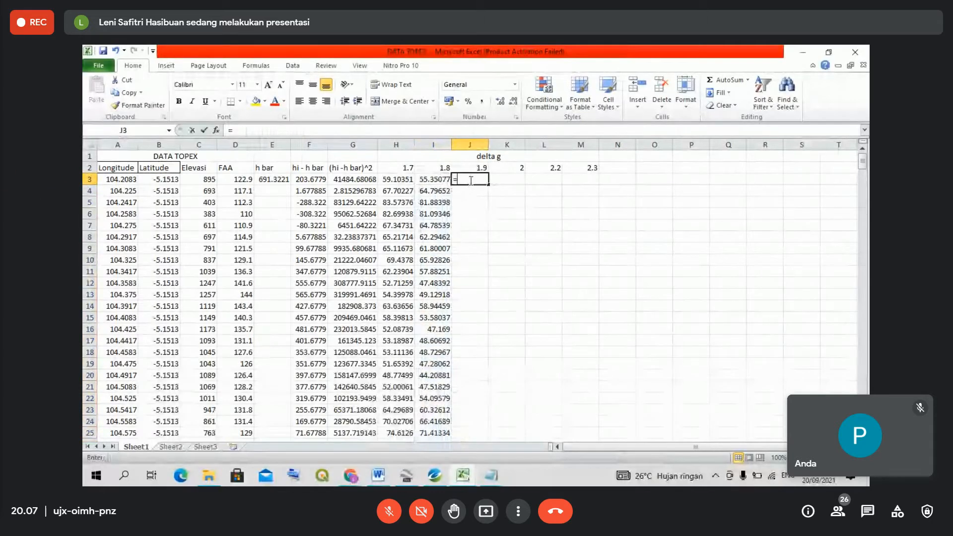
pyautogui.click(240, 181)
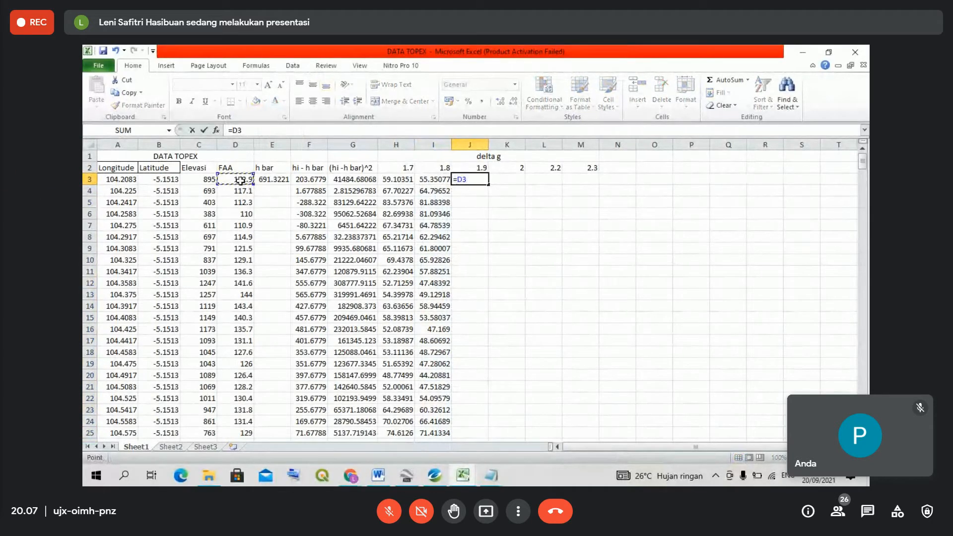
pyautogui.write('-')
pyautogui.write('(0.')
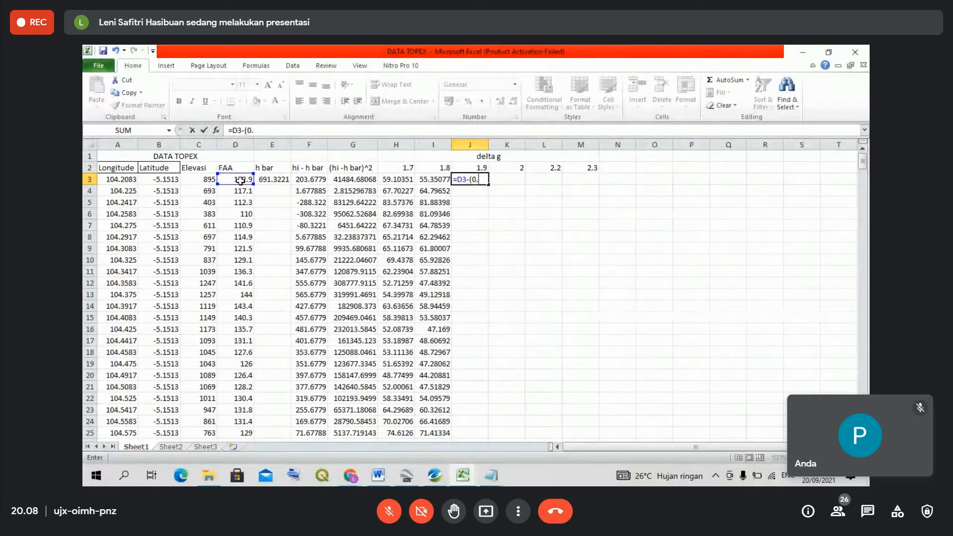
pyautogui.write('041')
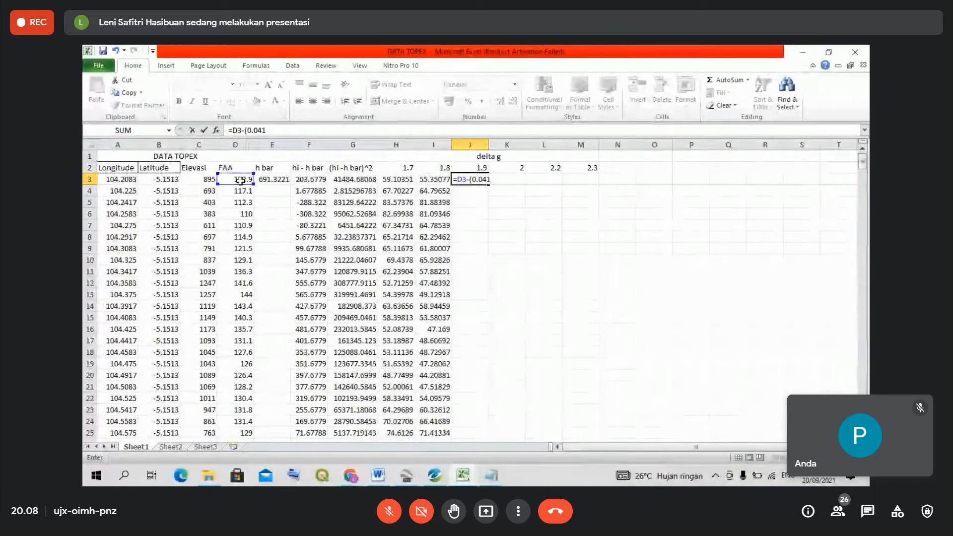
pyautogui.write('93*')
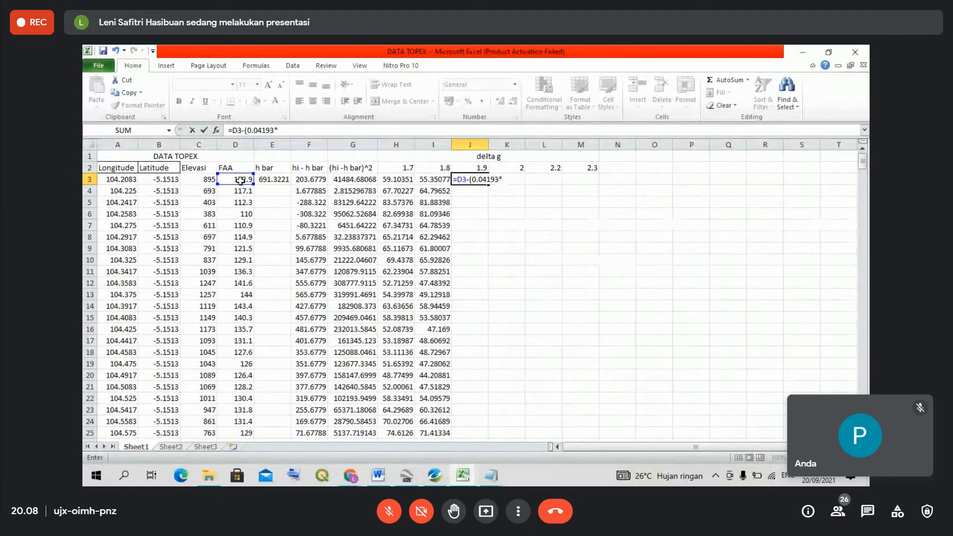
pyautogui.write('1.9*')
pyautogui.click(190, 178)
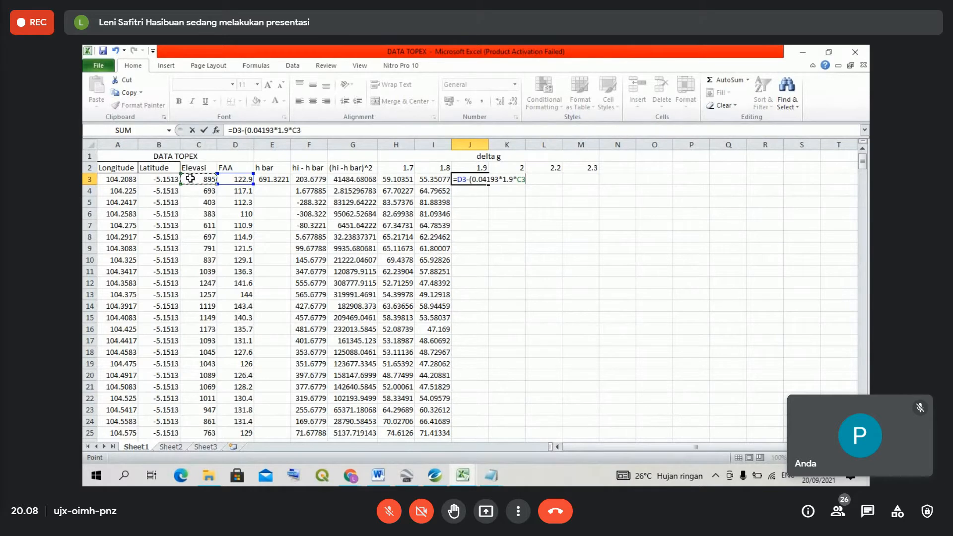
pyautogui.press('Return')
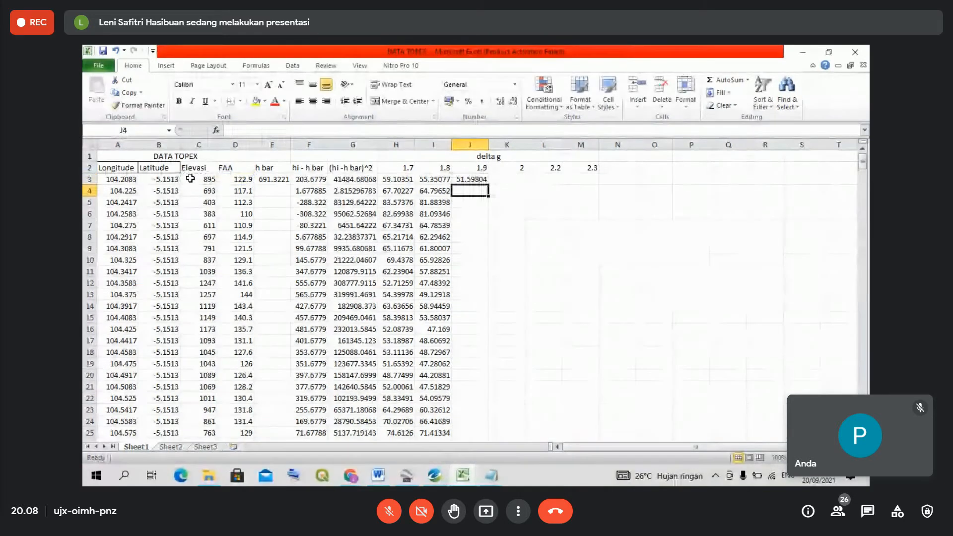
pyautogui.click(476, 178)
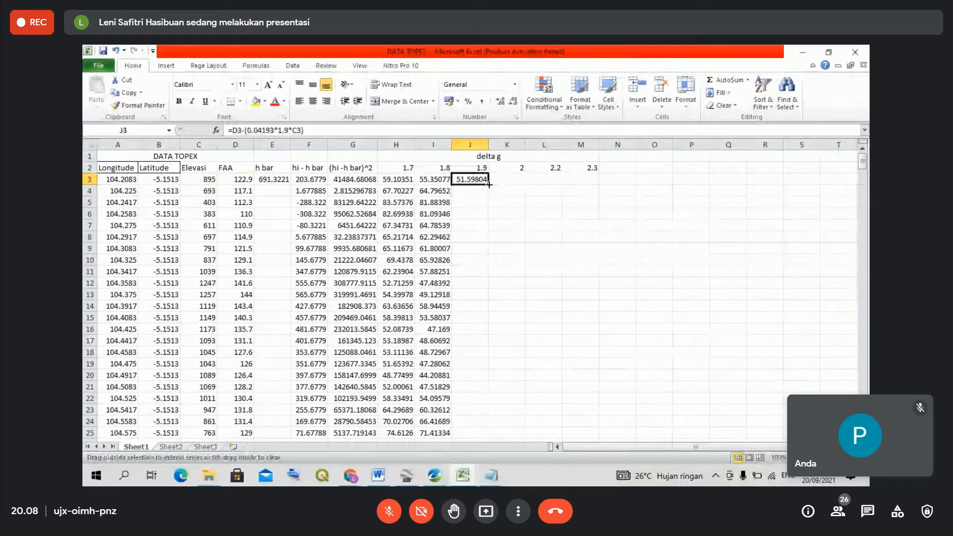
pyautogui.doubleClick(488, 184)
# - Calculate delta g for 2 in cell K3 with =D3-(0.04193*2*C3) and fill it down all data rows
pyautogui.click(508, 179)
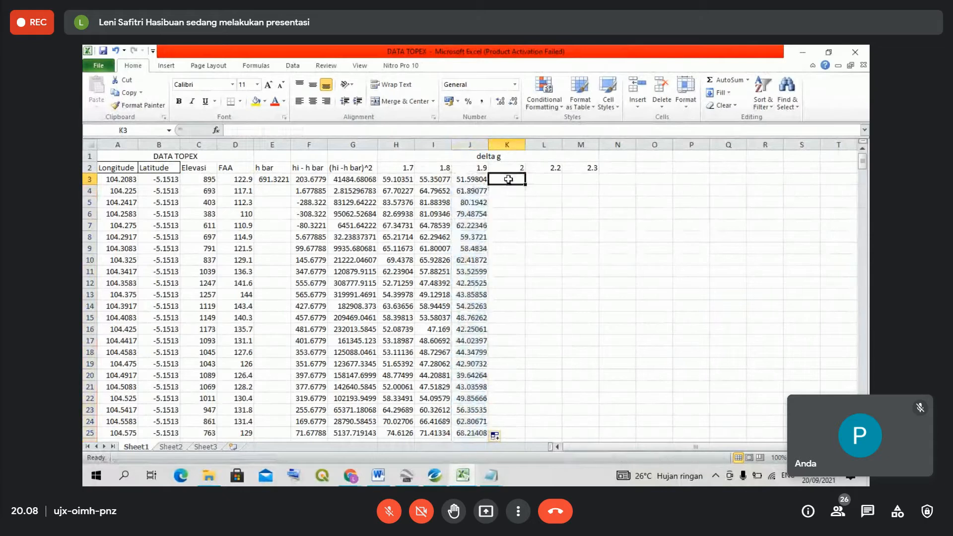
pyautogui.write('=')
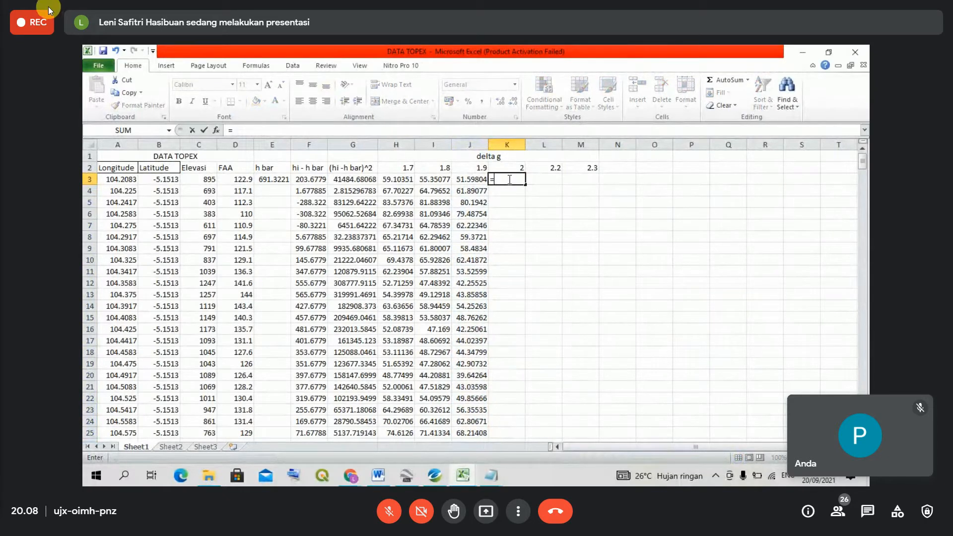
pyautogui.click(237, 178)
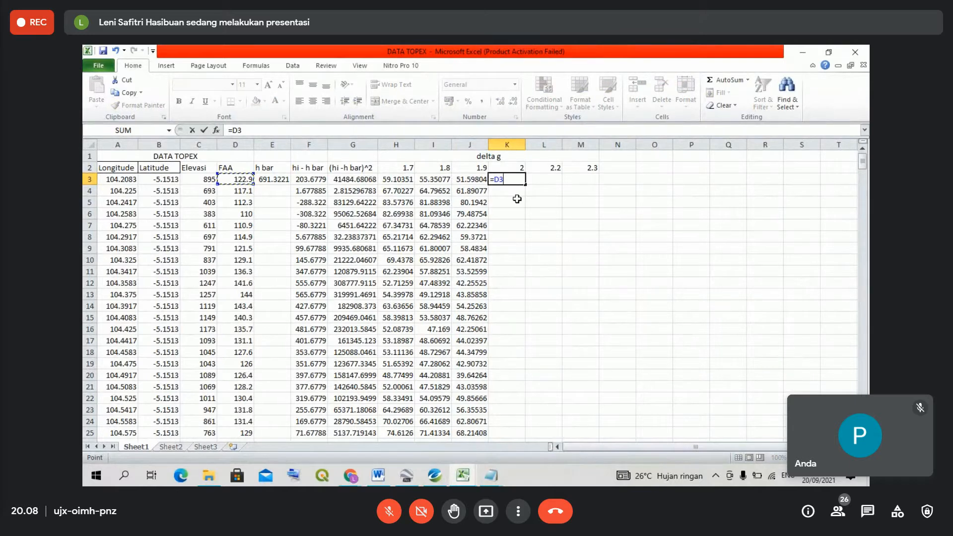
pyautogui.write('-(0.04')
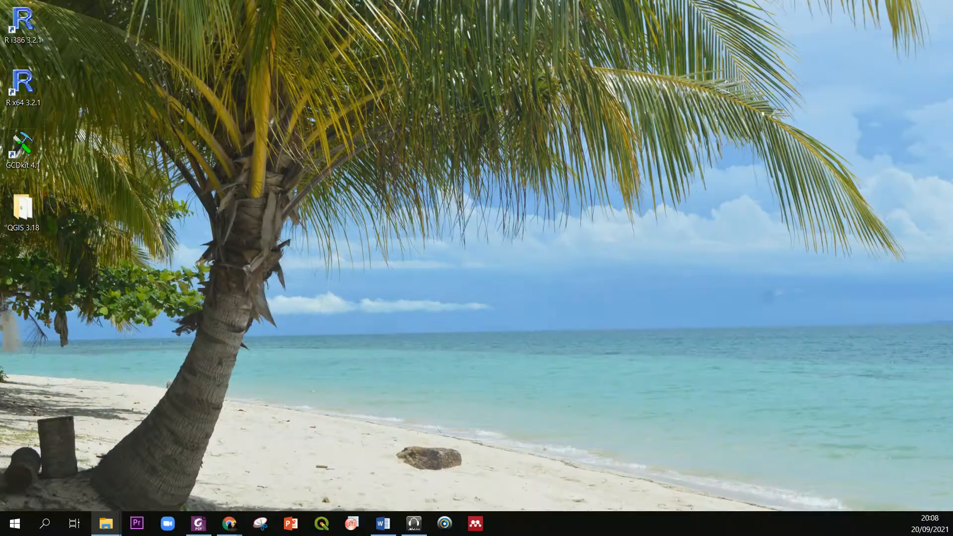
pyautogui.write('193')
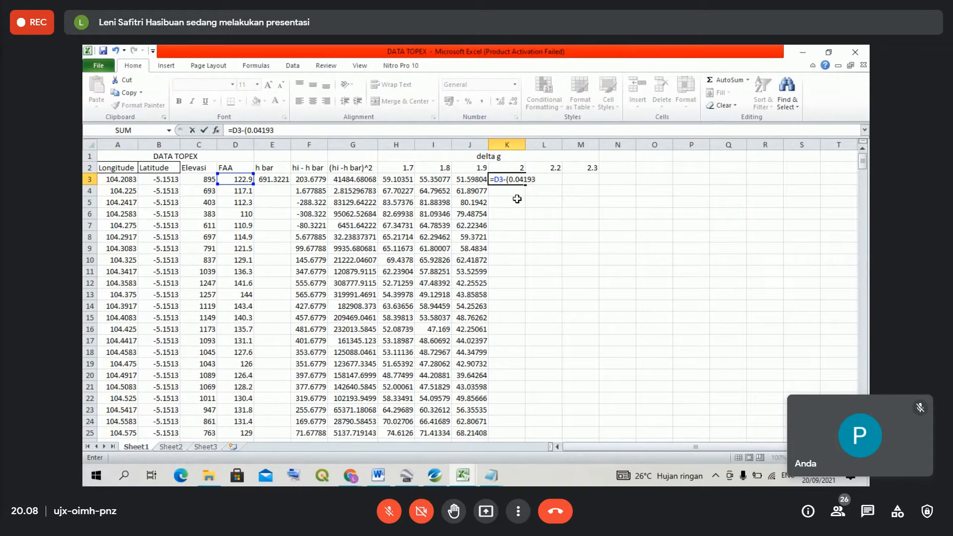
pyautogui.write('*2*')
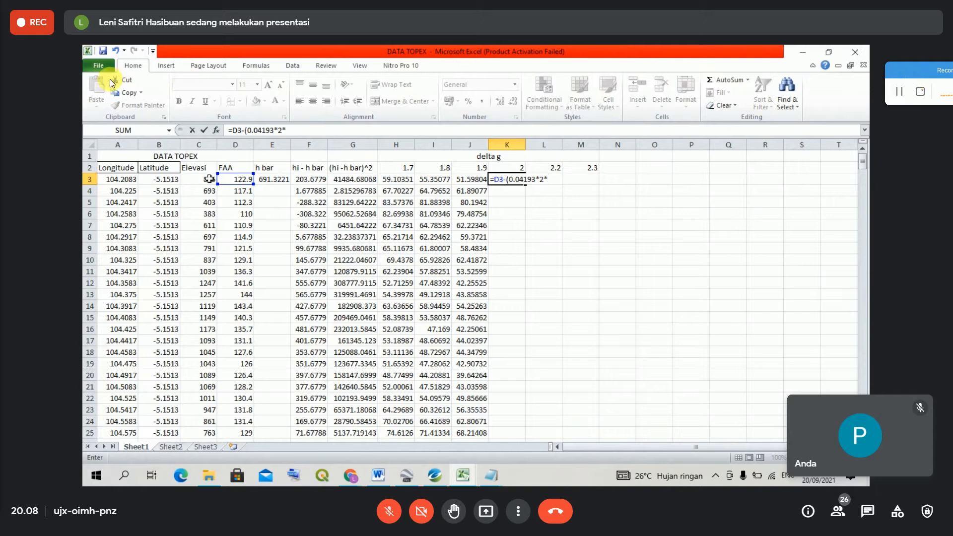
pyautogui.click(209, 179)
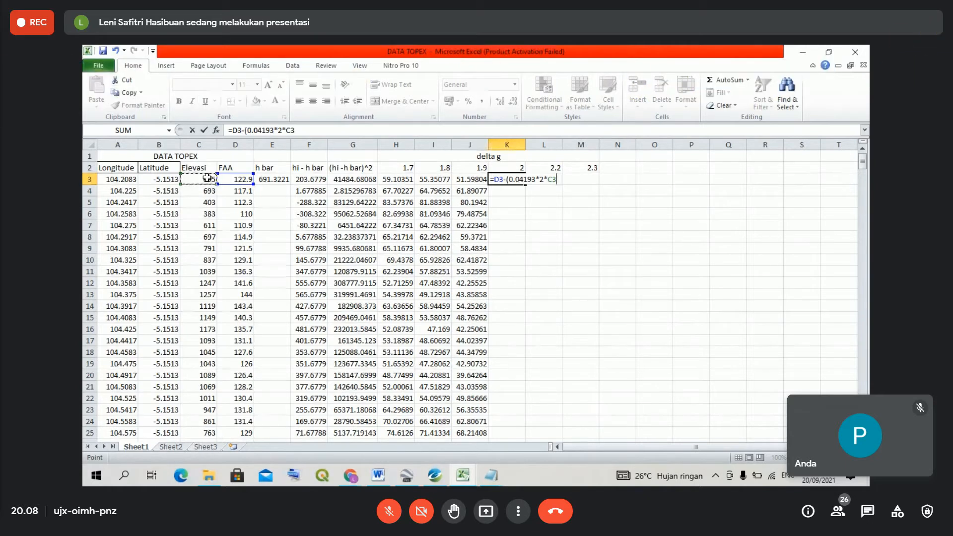
pyautogui.press('Return')
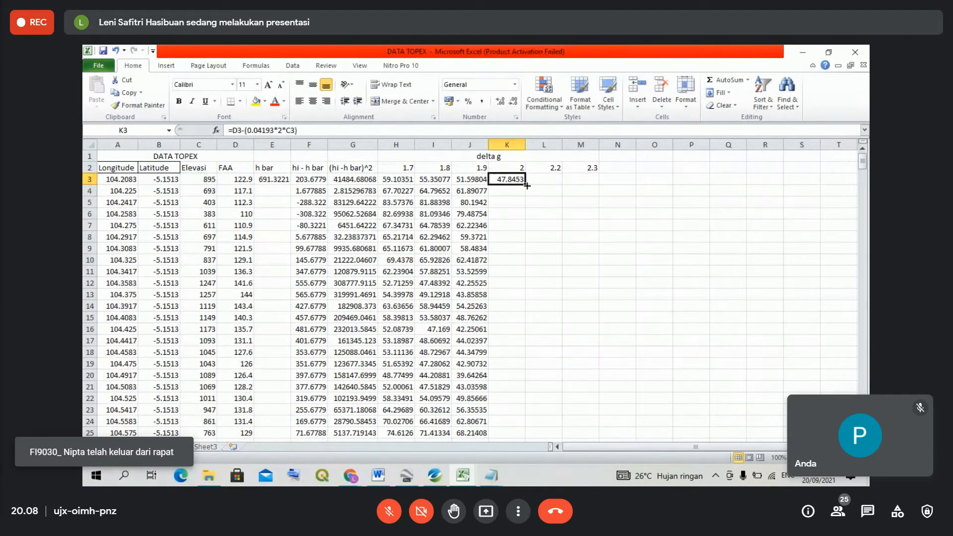
pyautogui.doubleClick(525, 183)
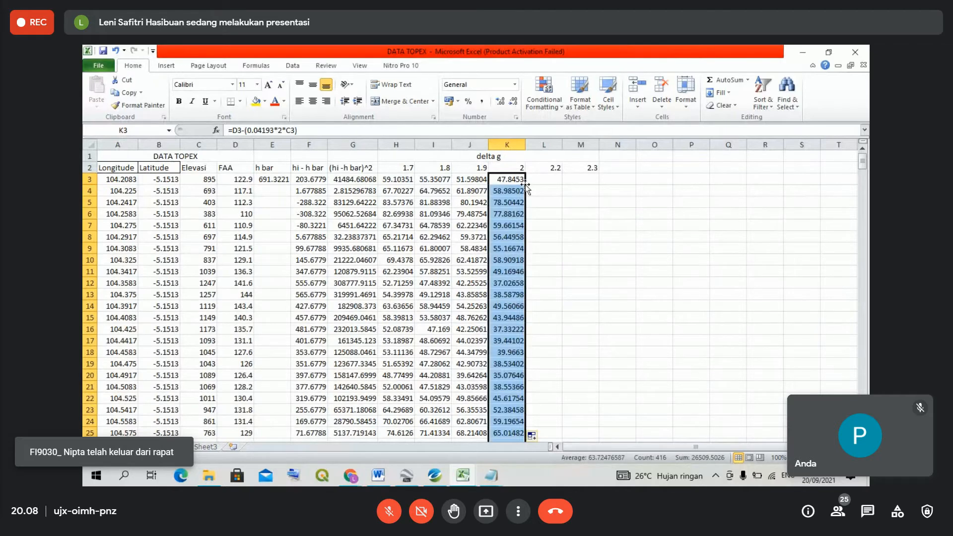
# - Calculate delta g for 2.2 in cell L3 with =D3-(0.04193*2.2*C3) and fill it down all data rows
pyautogui.click(546, 180)
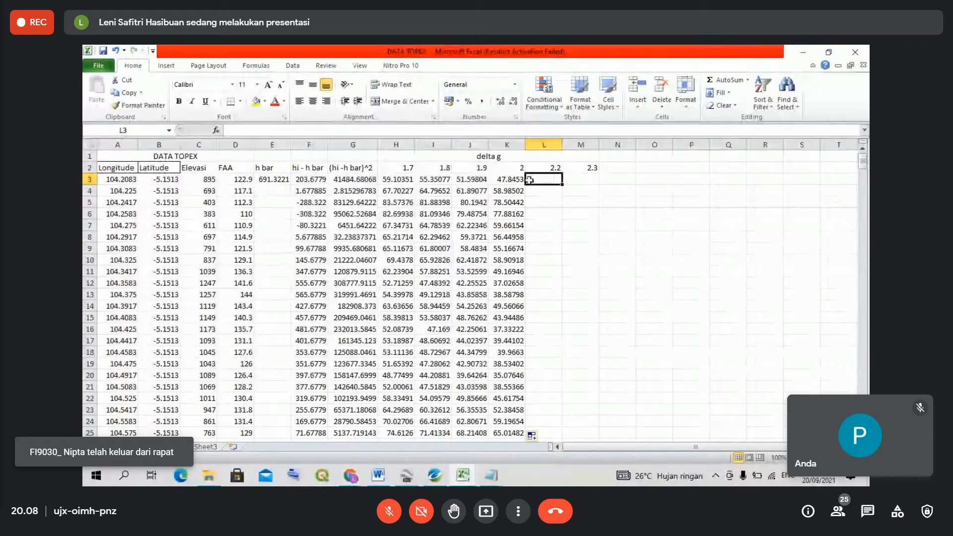
pyautogui.write('=')
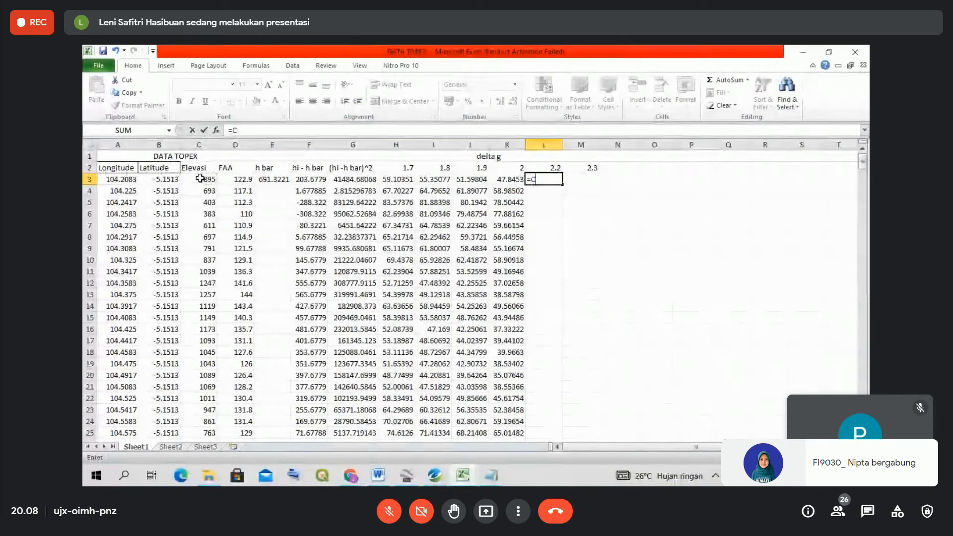
pyautogui.click(239, 178)
pyautogui.write('-')
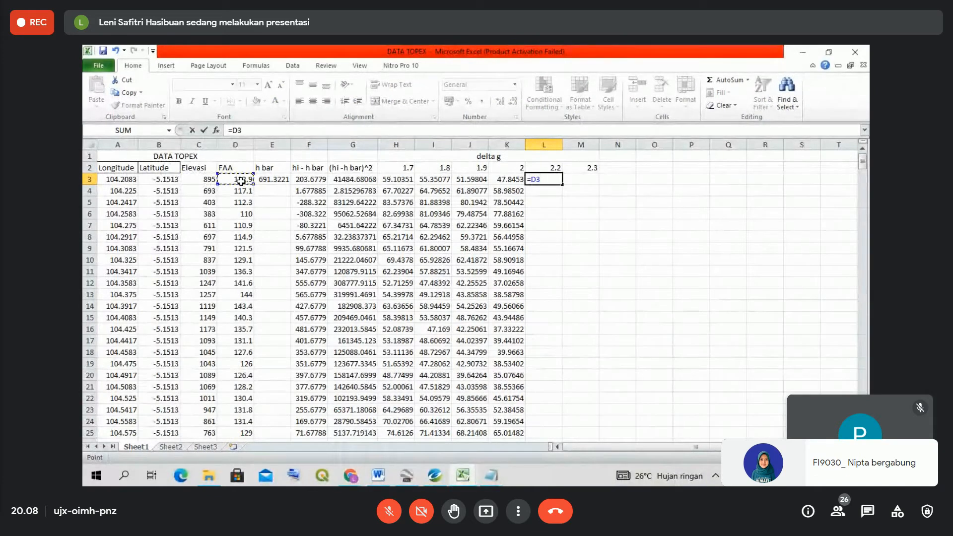
pyautogui.write('(')
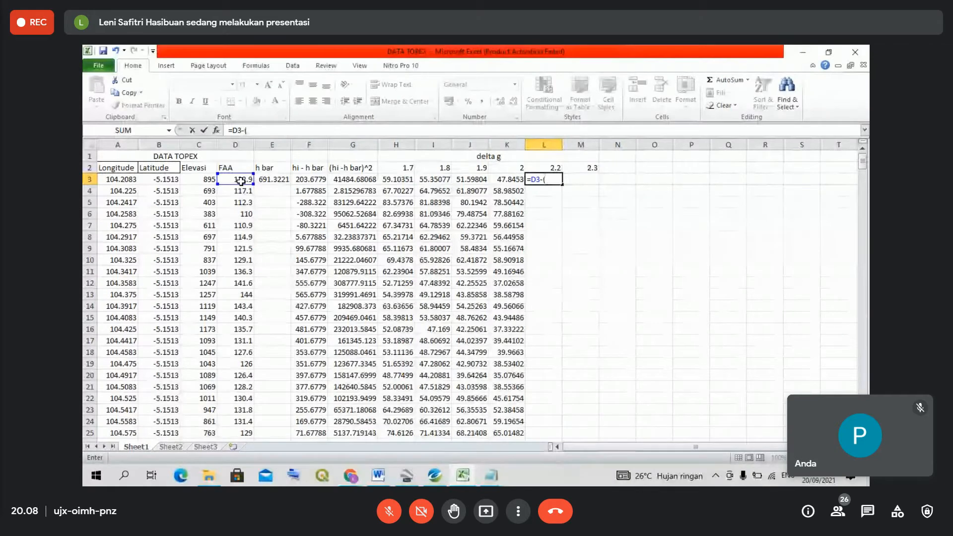
pyautogui.write('0.0')
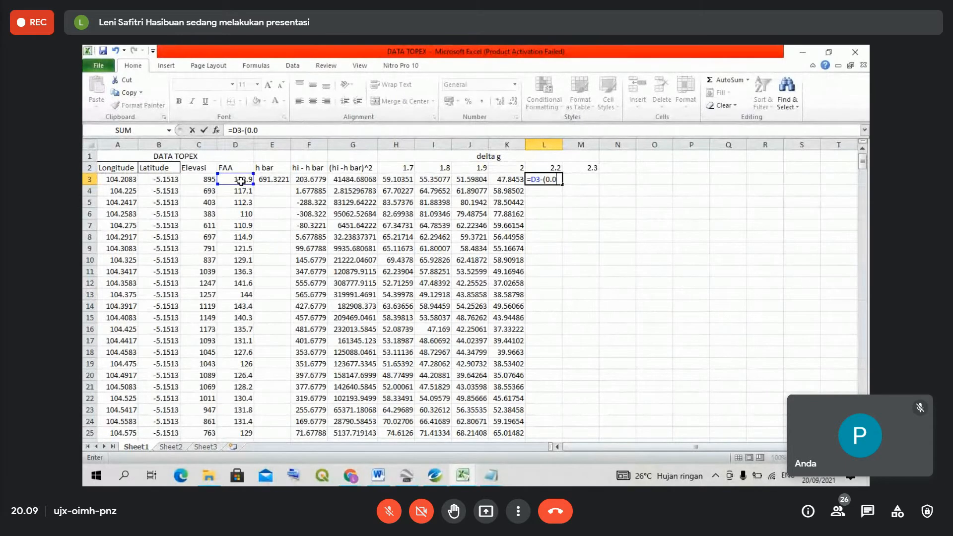
pyautogui.write('419')
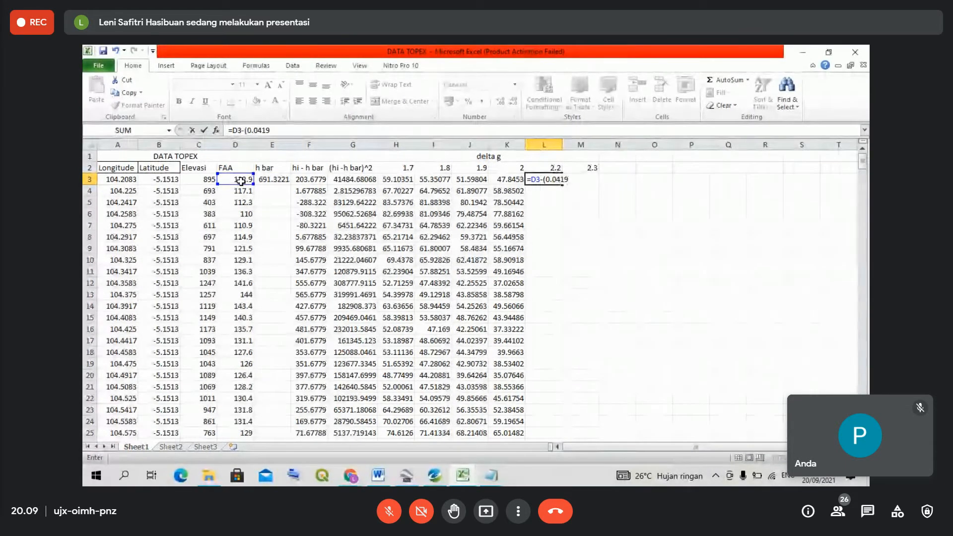
pyautogui.write('3')
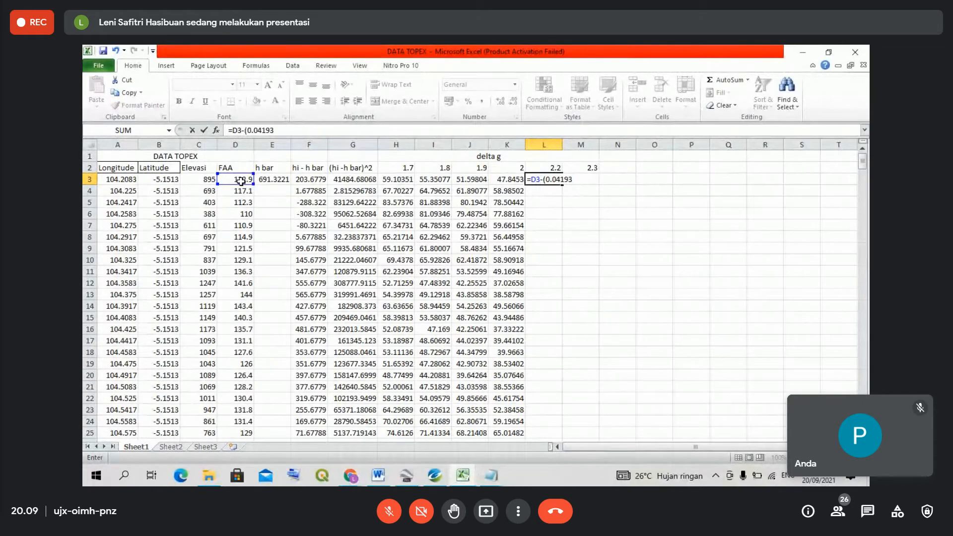
pyautogui.write('*')
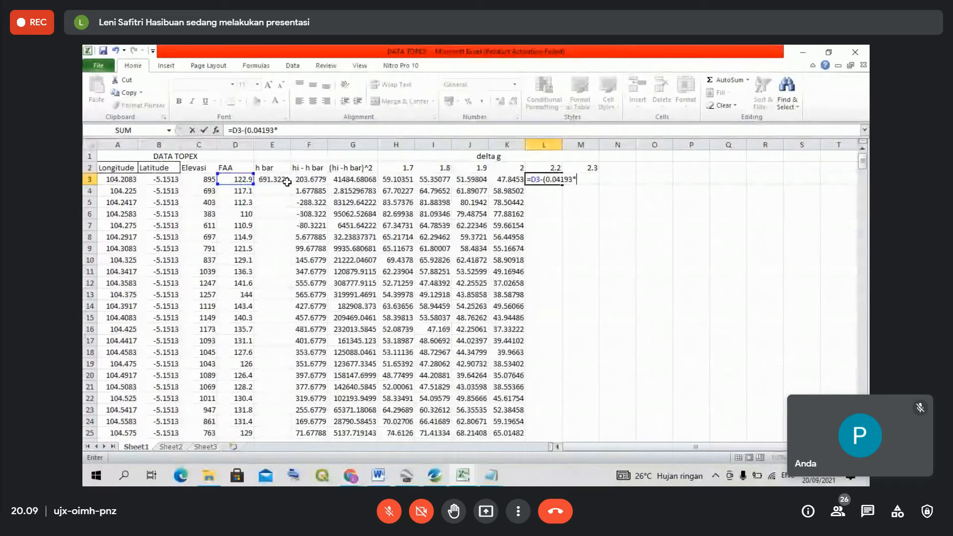
pyautogui.write('2.')
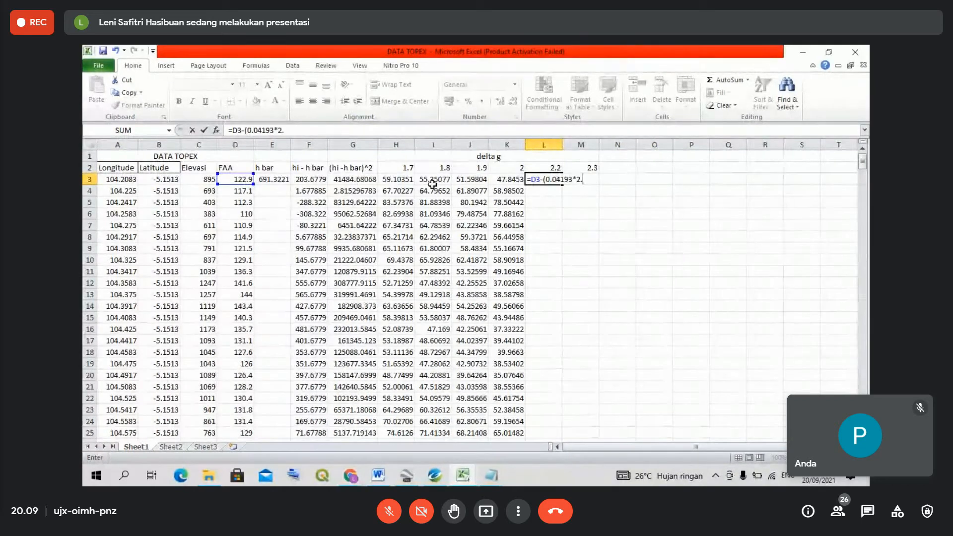
pyautogui.write('2*')
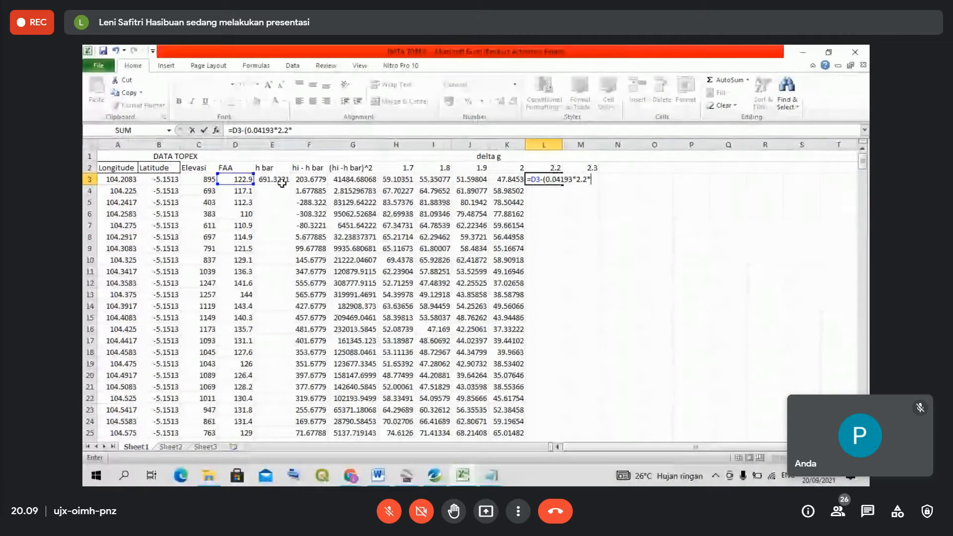
pyautogui.click(271, 179)
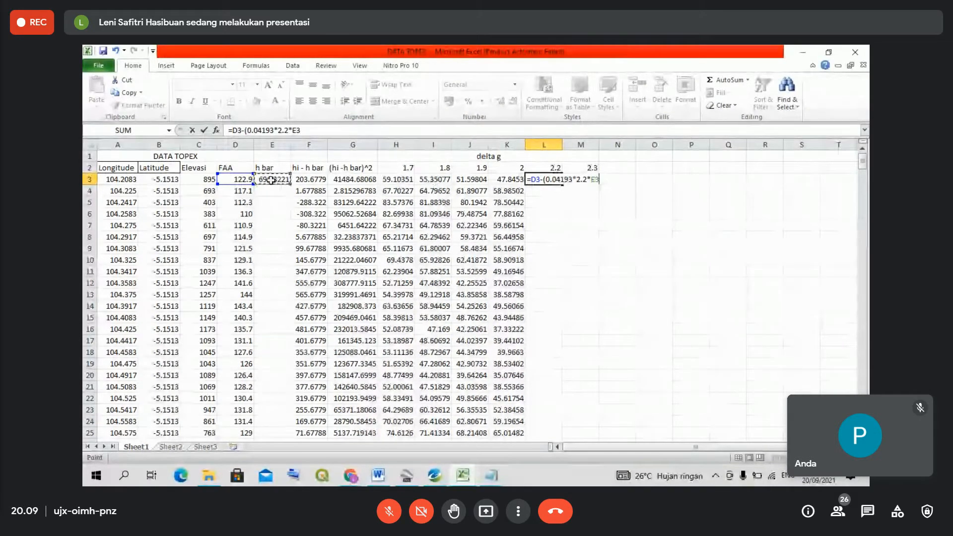
pyautogui.click(199, 179)
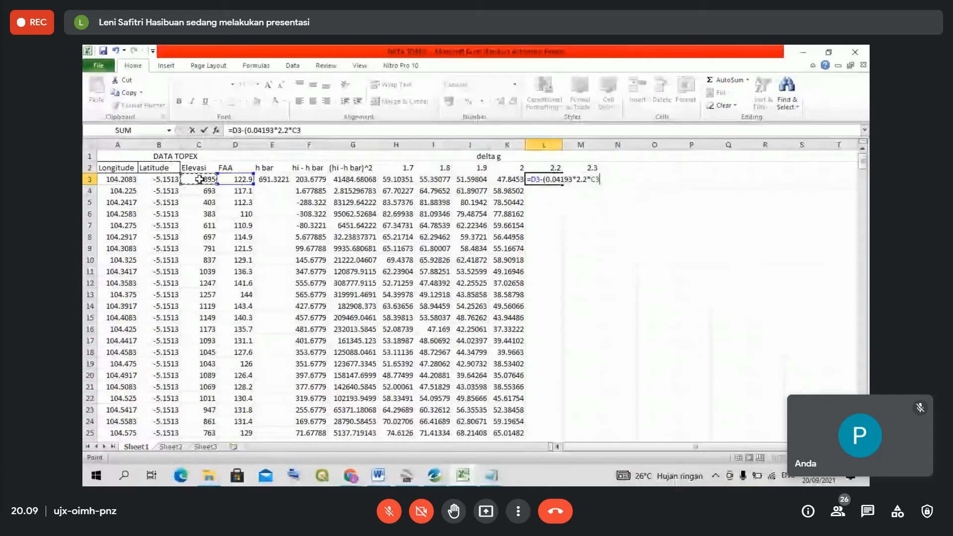
pyautogui.press('Return')
pyautogui.click(555, 180)
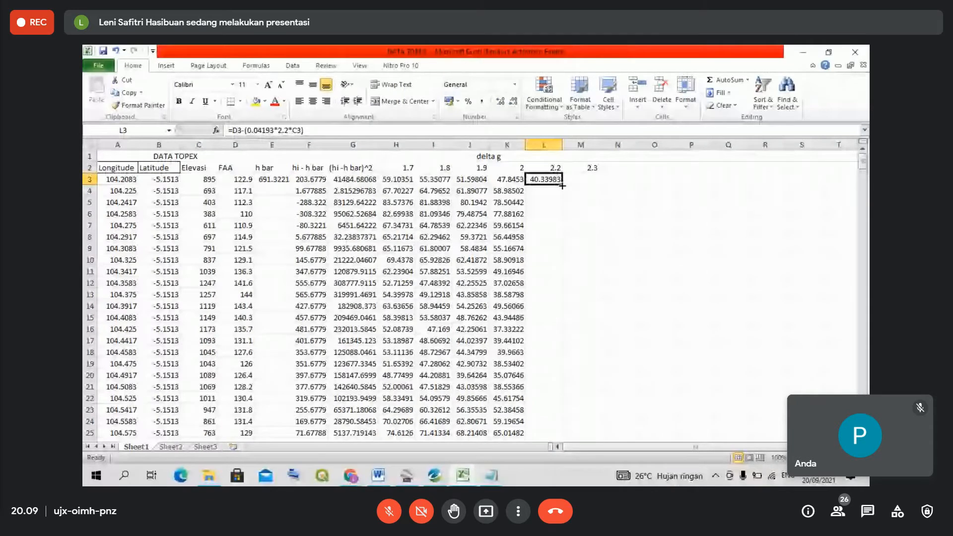
pyautogui.doubleClick(561, 185)
# - Calculate delta g for 2.3 in cell M3 with =D3-(0.04193*2.3*C3)
pyautogui.click(580, 179)
pyautogui.write('=')
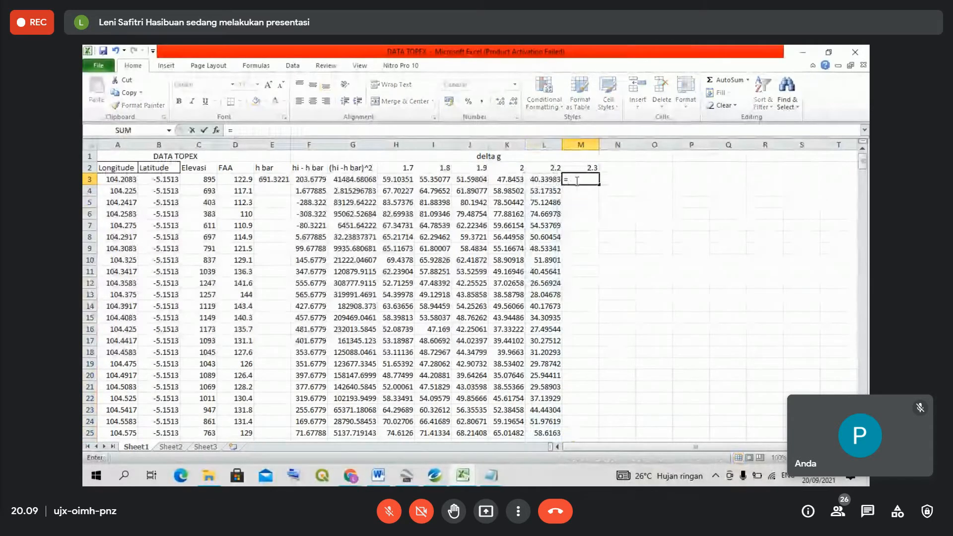
pyautogui.click(228, 180)
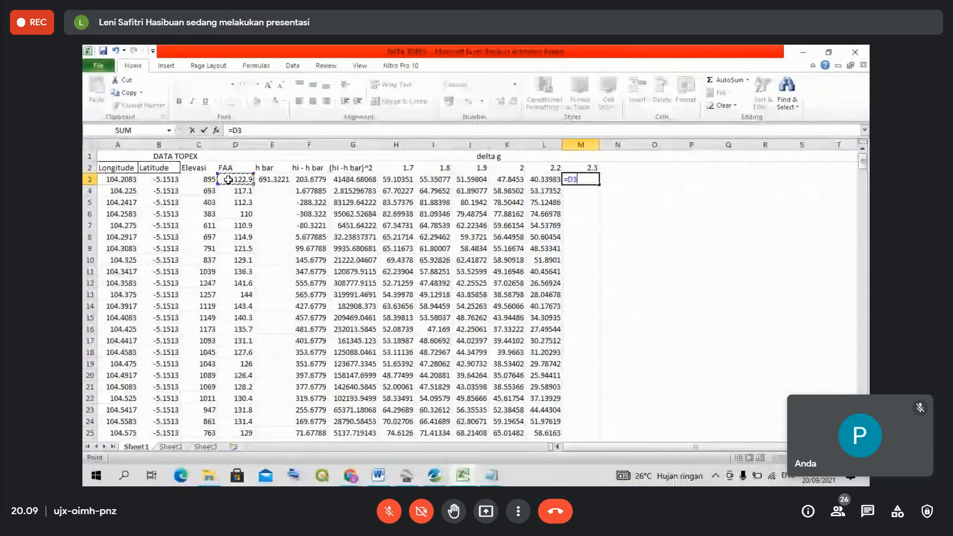
pyautogui.write('-')
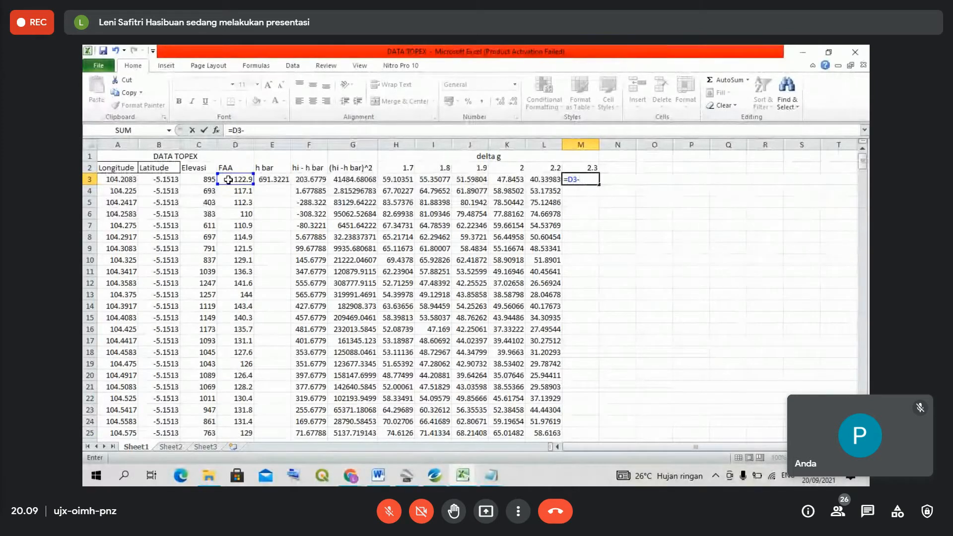
pyautogui.write('(')
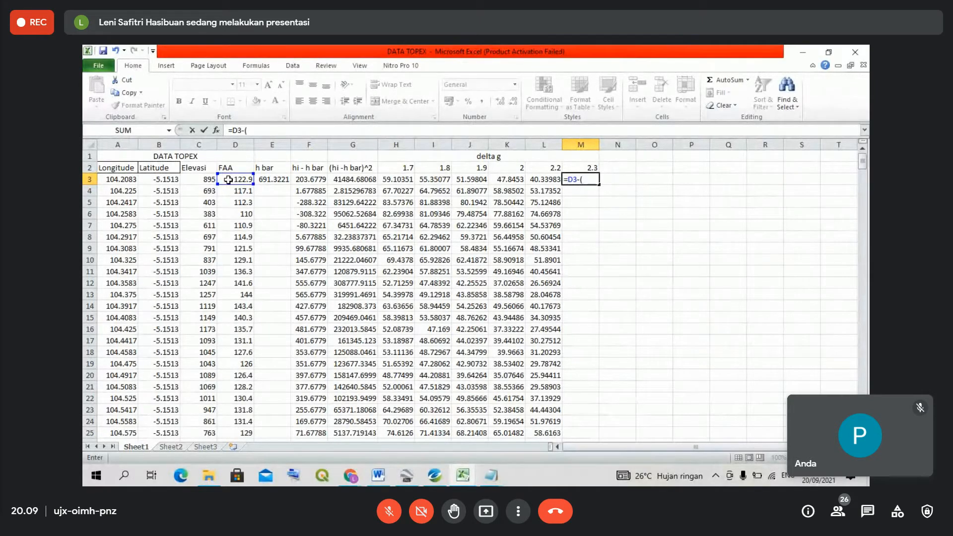
pyautogui.write('0.04')
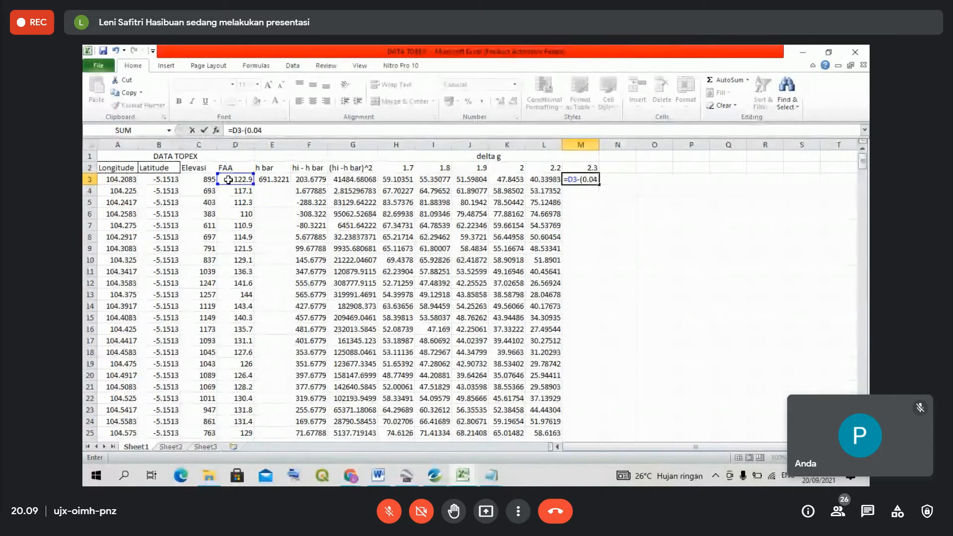
pyautogui.write('193')
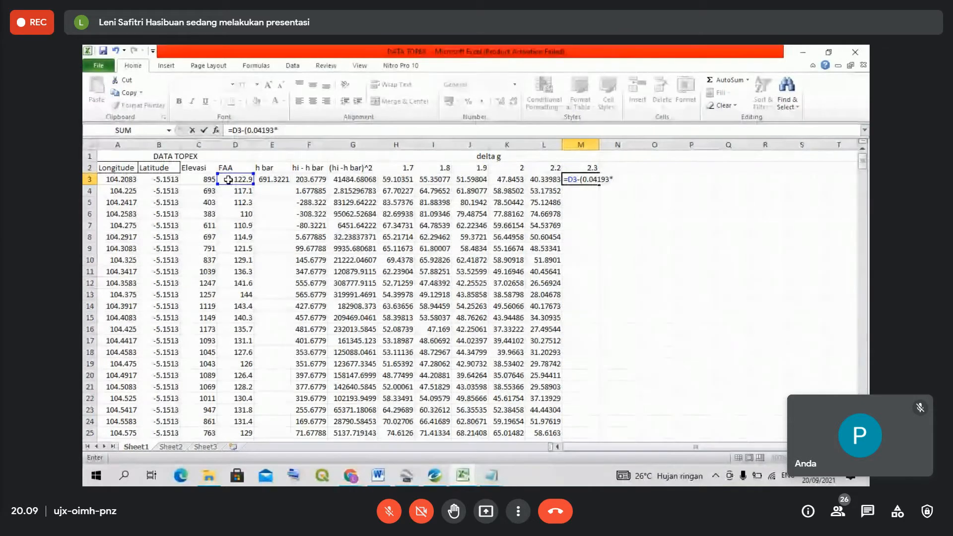
pyautogui.write('*2.3')
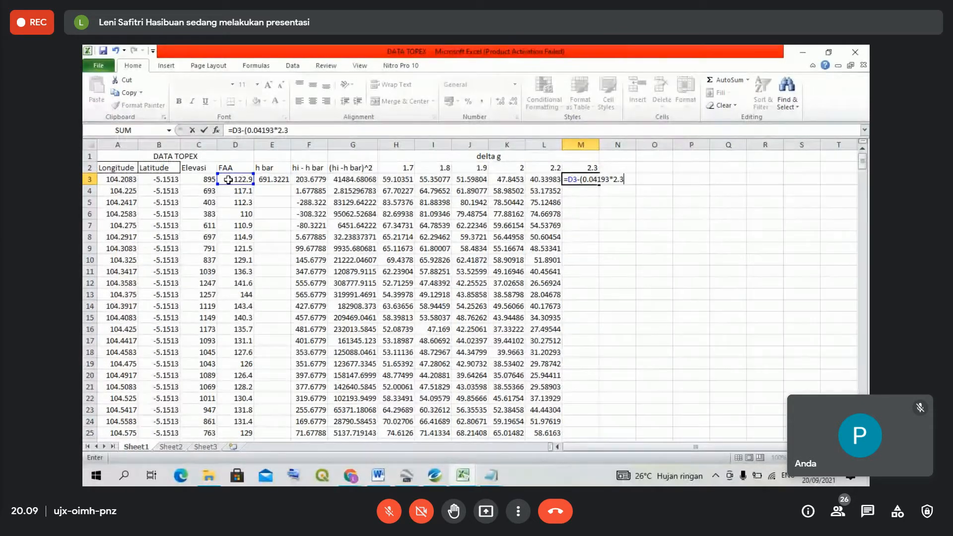
pyautogui.write('*')
pyautogui.click(203, 179)
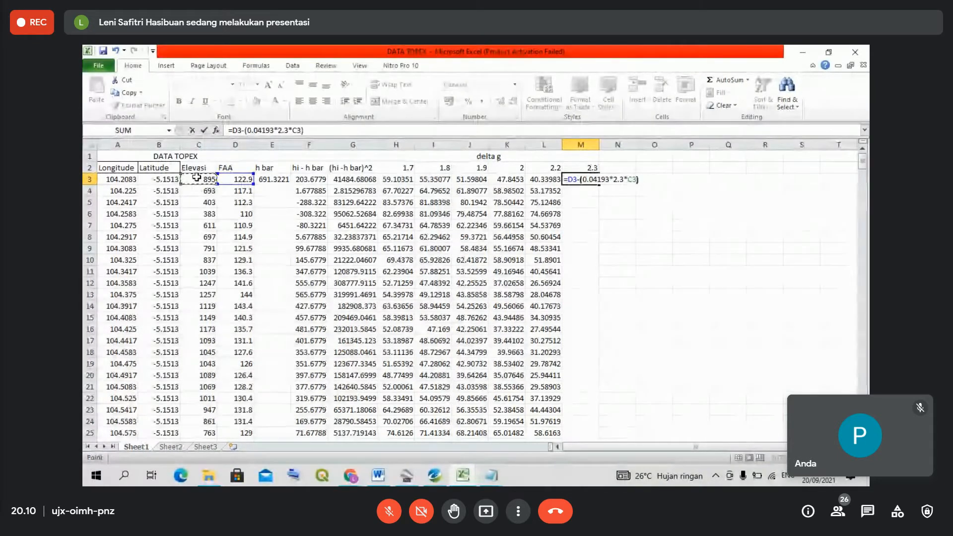
pyautogui.press('Return')
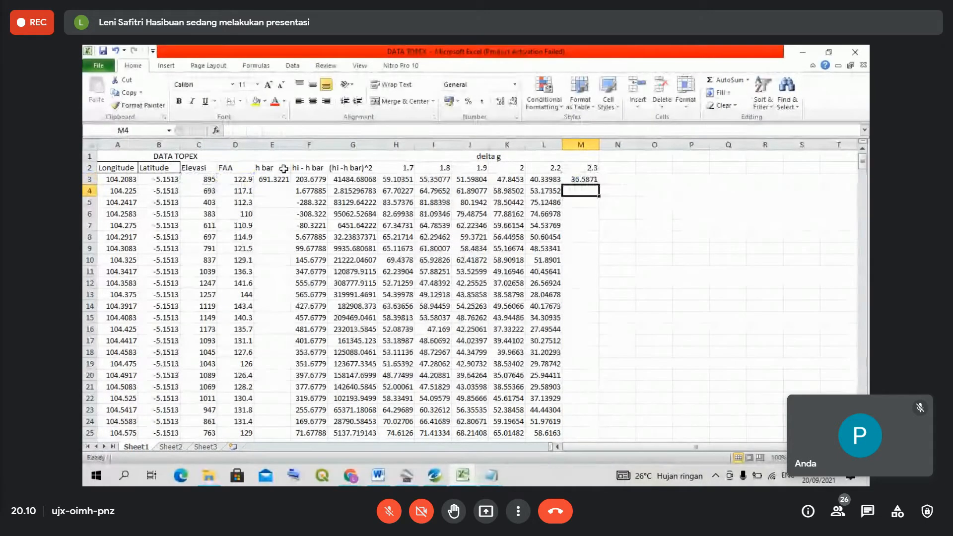
# - Fill the delta g formula from M3 down all data rows of the 2.3 column
pyautogui.click(580, 179)
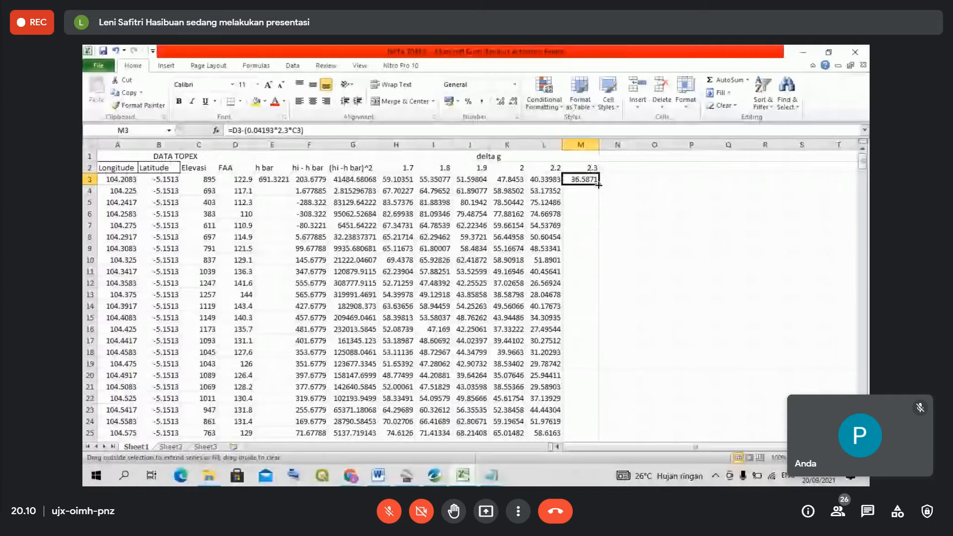
pyautogui.doubleClick(599, 184)
pyautogui.click(584, 202)
pyautogui.click(579, 178)
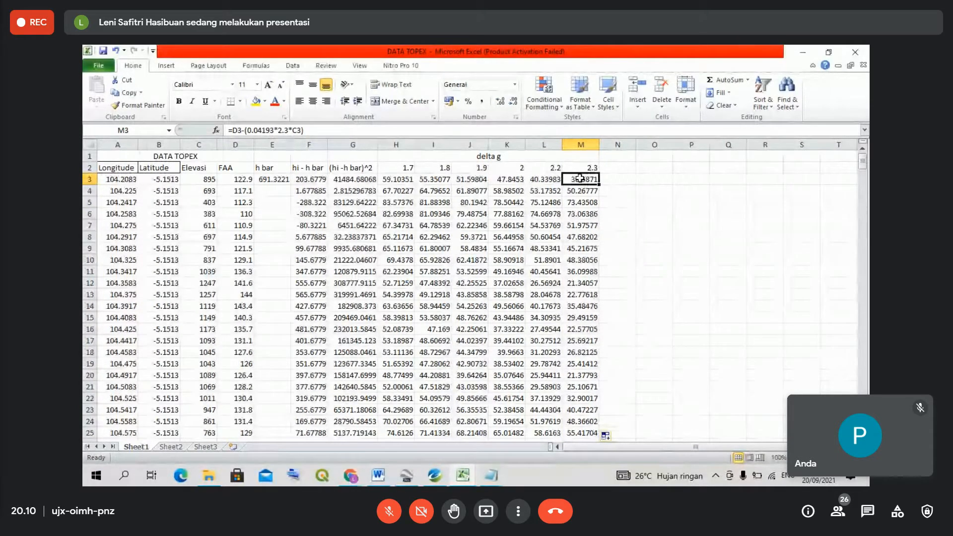
# - Enter the heading "(delta g -delta g bar)^2" in cell N1
pyautogui.click(622, 158)
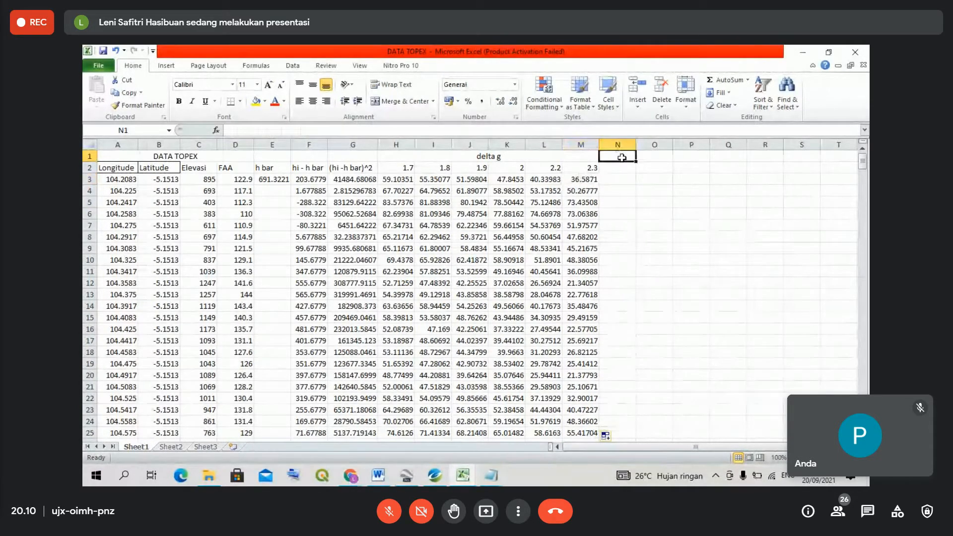
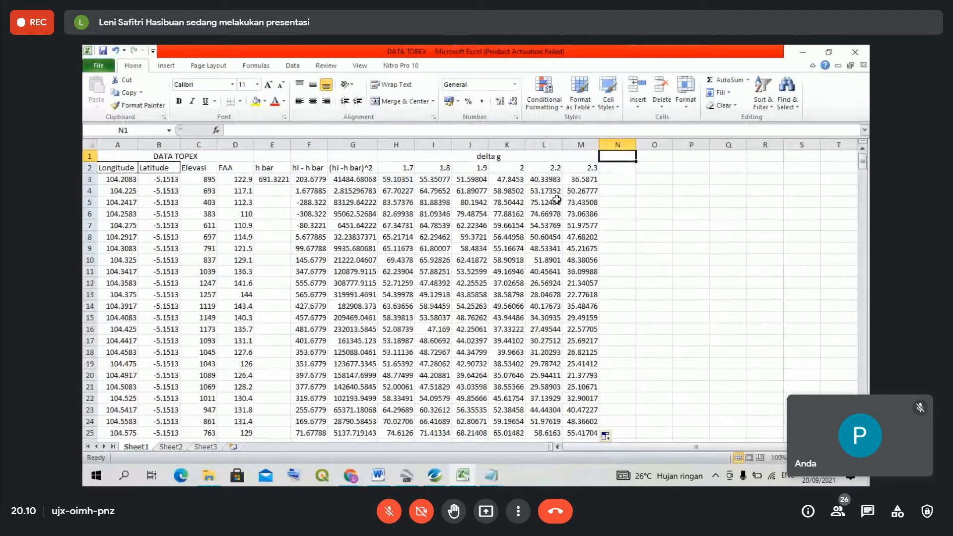
pyautogui.write('D')
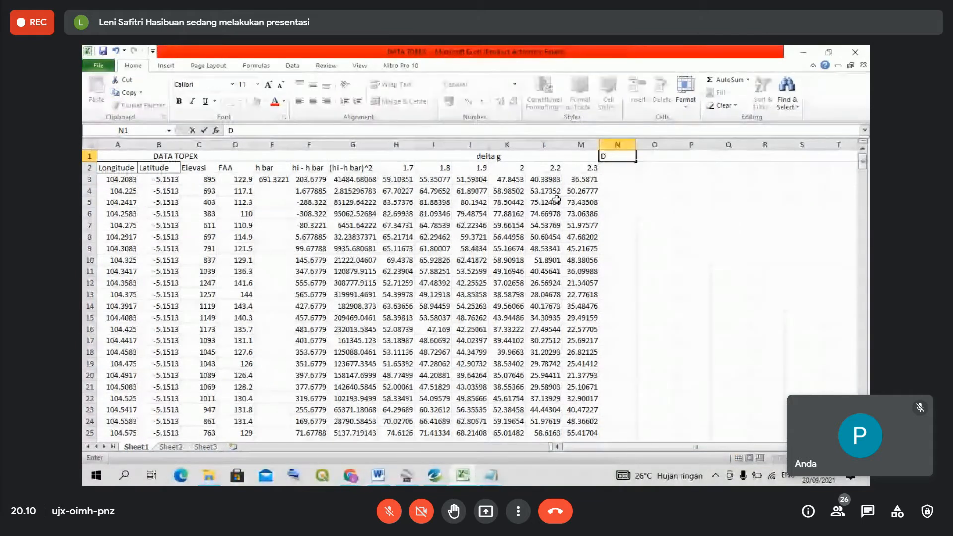
pyautogui.press('BackSpace')
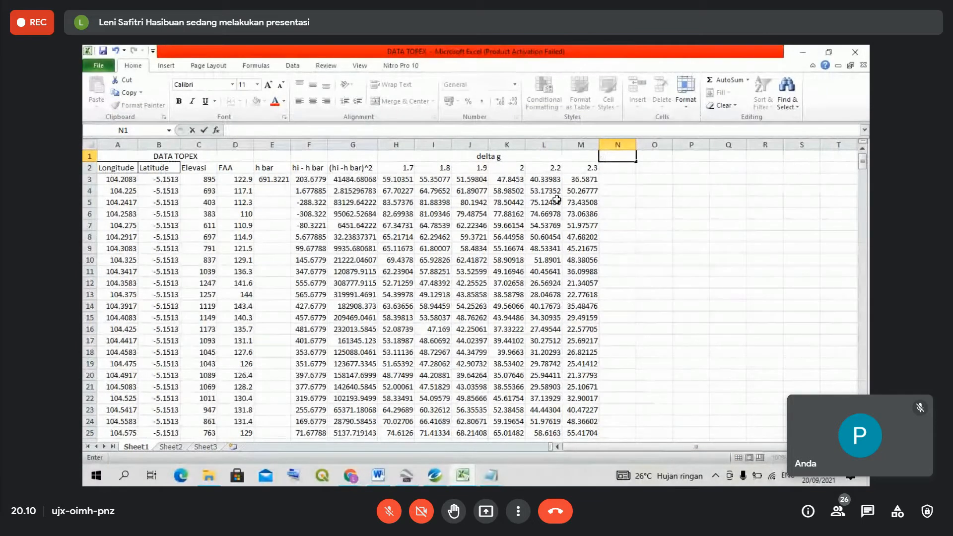
pyautogui.write('(')
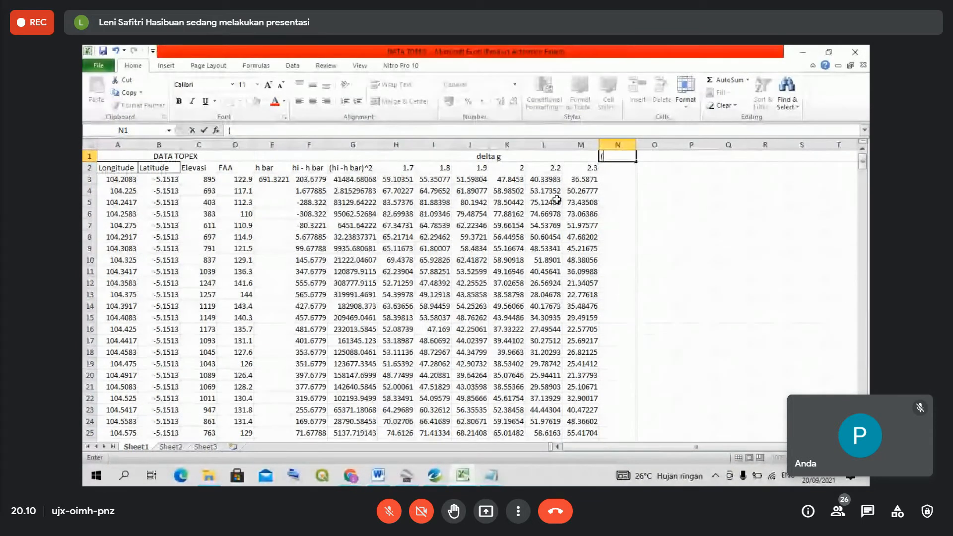
pyautogui.write('de')
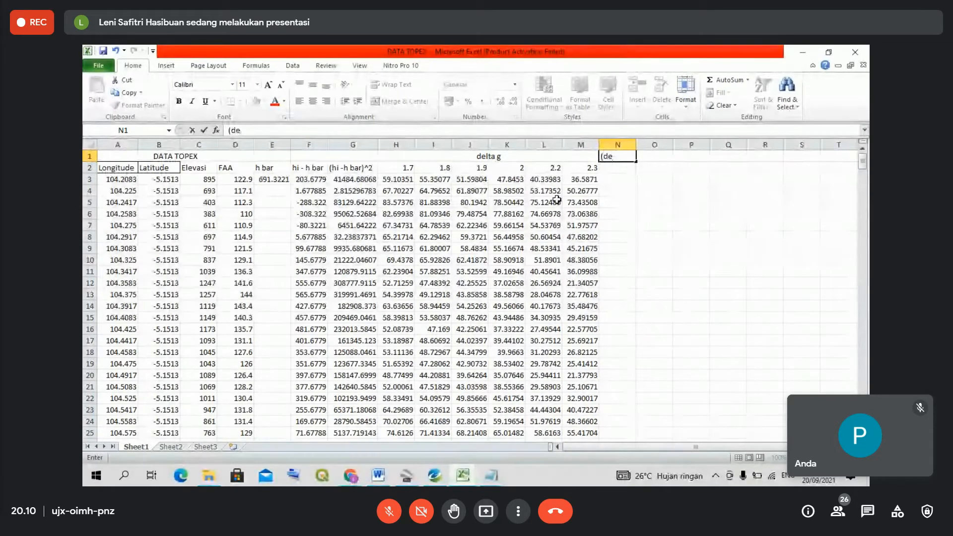
pyautogui.write('lta g')
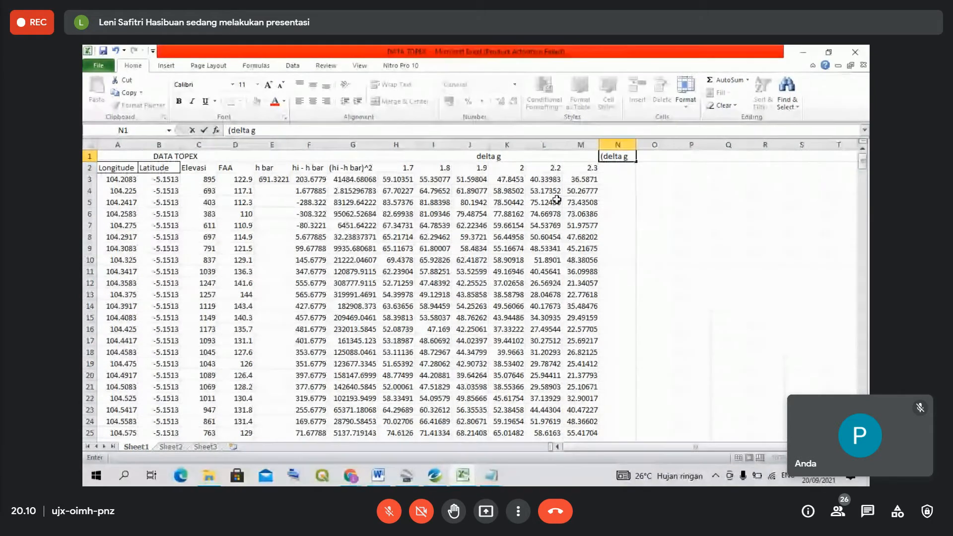
pyautogui.write('-')
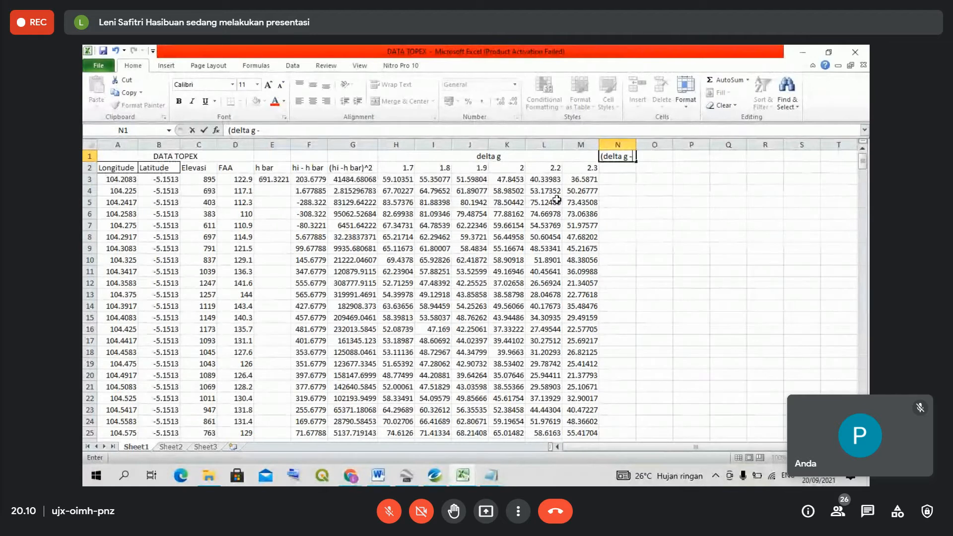
pyautogui.write('del')
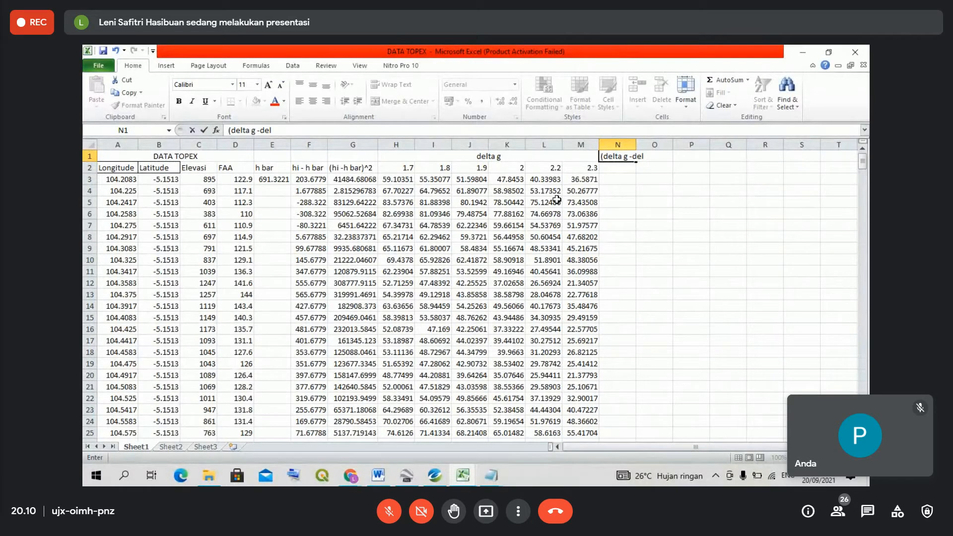
pyautogui.write('ta g b')
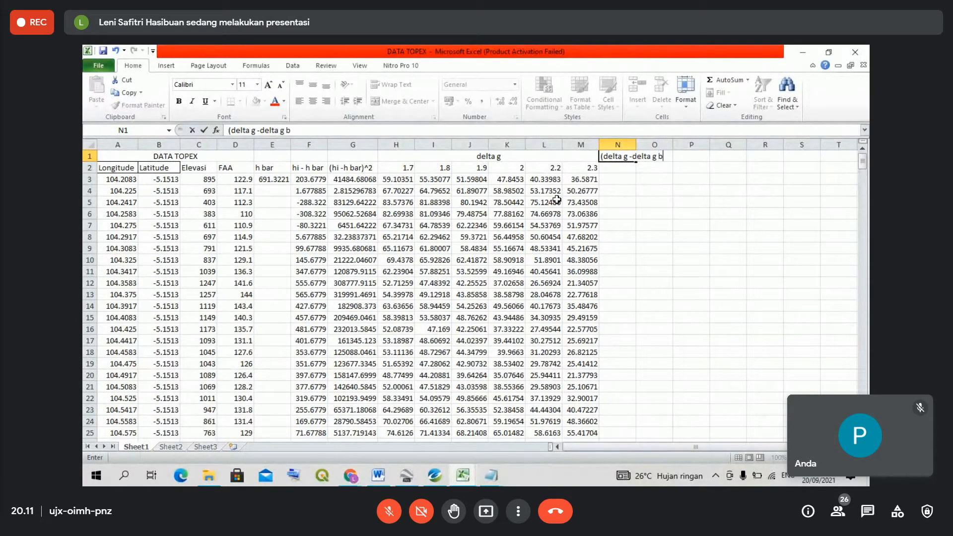
pyautogui.write('ar)')
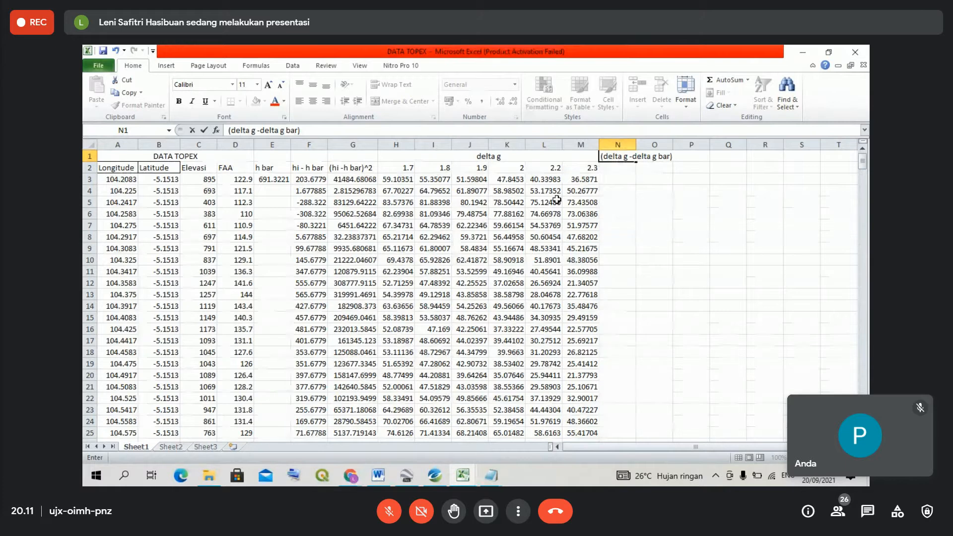
pyautogui.write('^2')
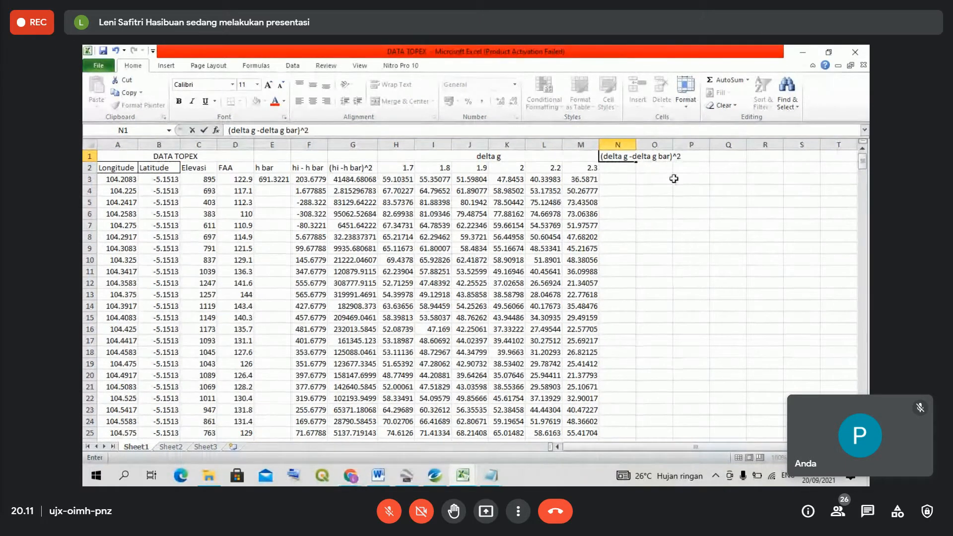
pyautogui.click(689, 182)
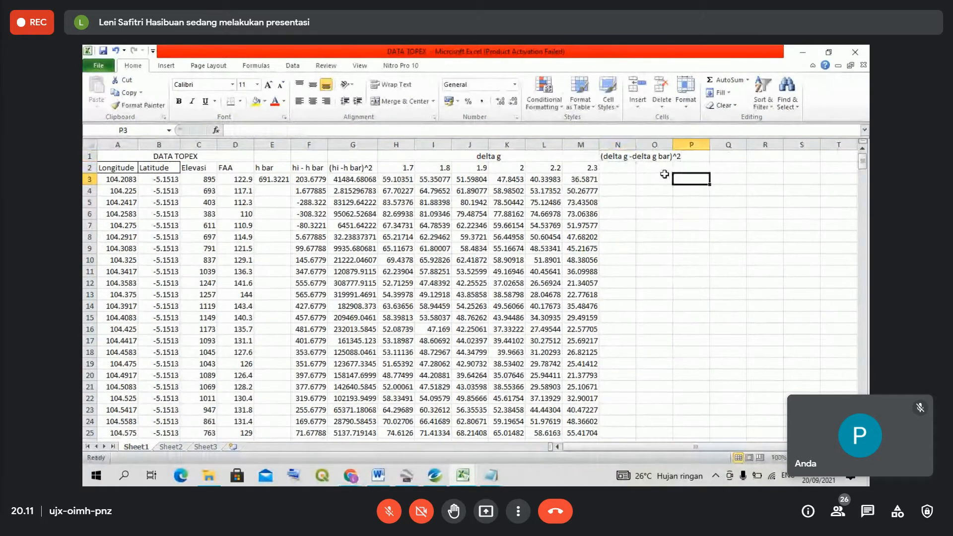
# - Copy the headings 1.7 to 2.3 from H2:M2 into N2:S2, and merge and center the heading above them across N1:S1
pyautogui.click(612, 158)
pyautogui.click(397, 168)
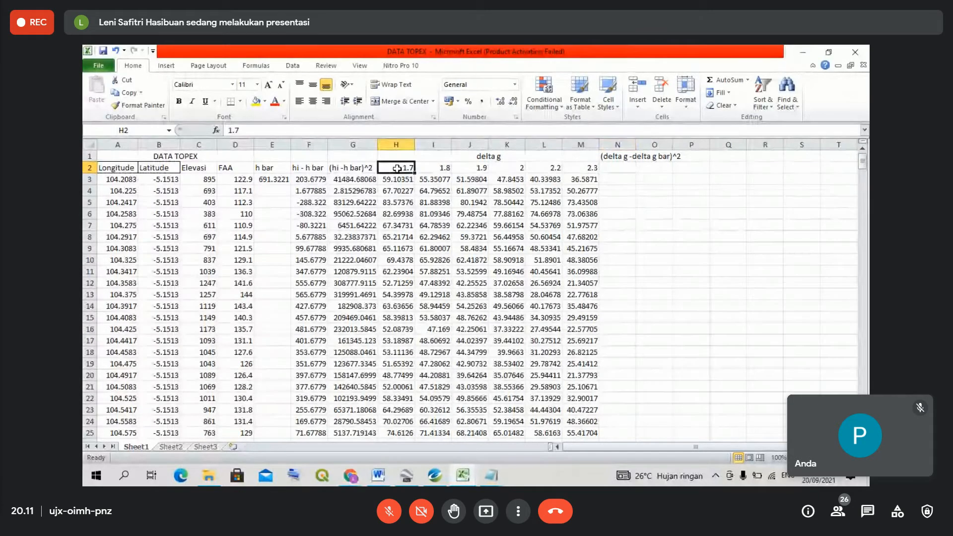
pyautogui.moveTo(397, 168); pyautogui.dragTo(594, 170)
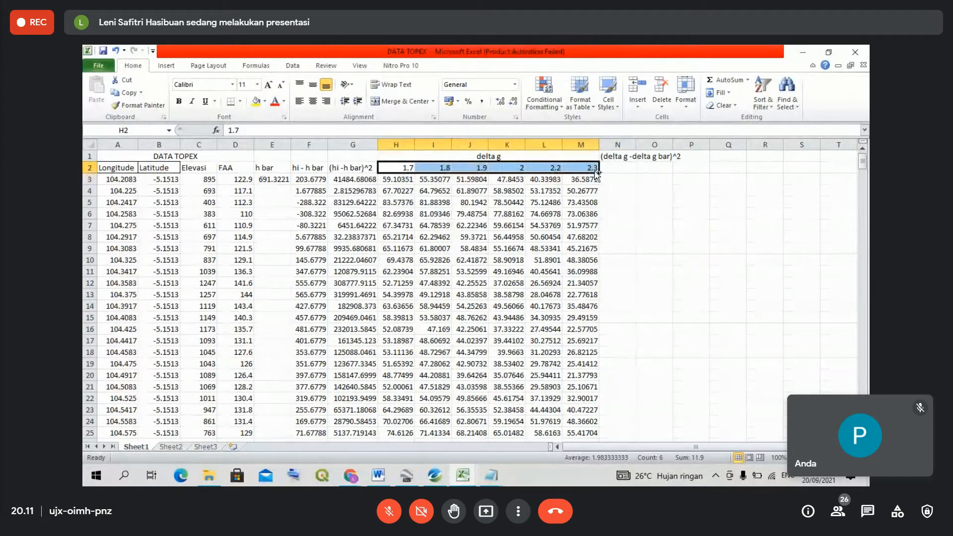
pyautogui.hotkey('ctrl', 'c')
pyautogui.click(616, 168)
pyautogui.hotkey('ctrl', 'v')
pyautogui.moveTo(616, 156); pyautogui.dragTo(802, 157)
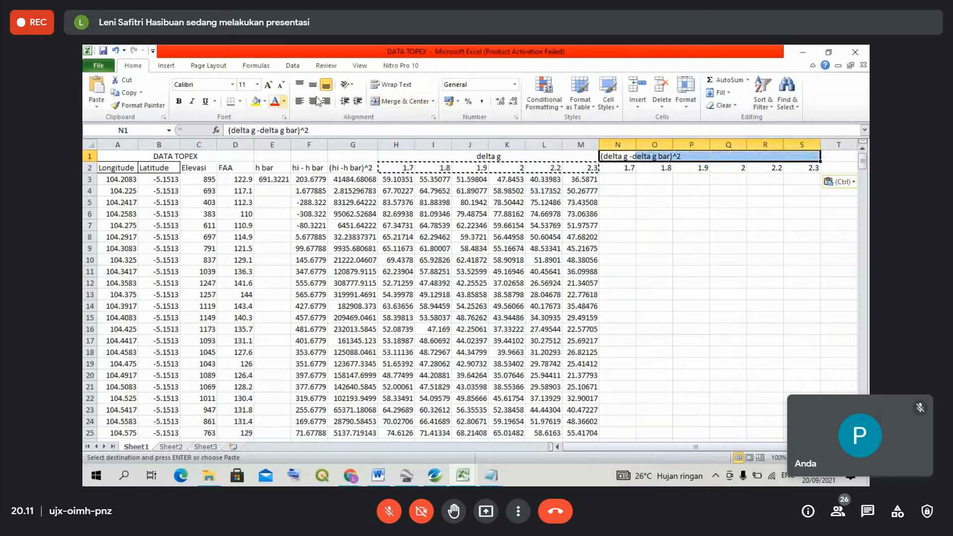
pyautogui.click(381, 102)
# - Calculate the squared delta g deviation for 1.7 in cell N3 with =(H3-(AVERAGE(H3:H418)))^2
pyautogui.click(623, 182)
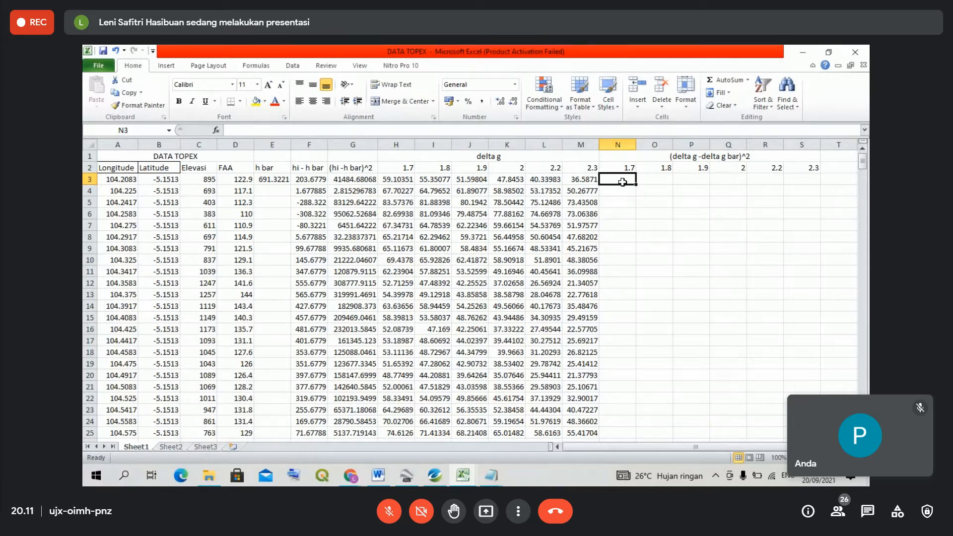
pyautogui.write('=')
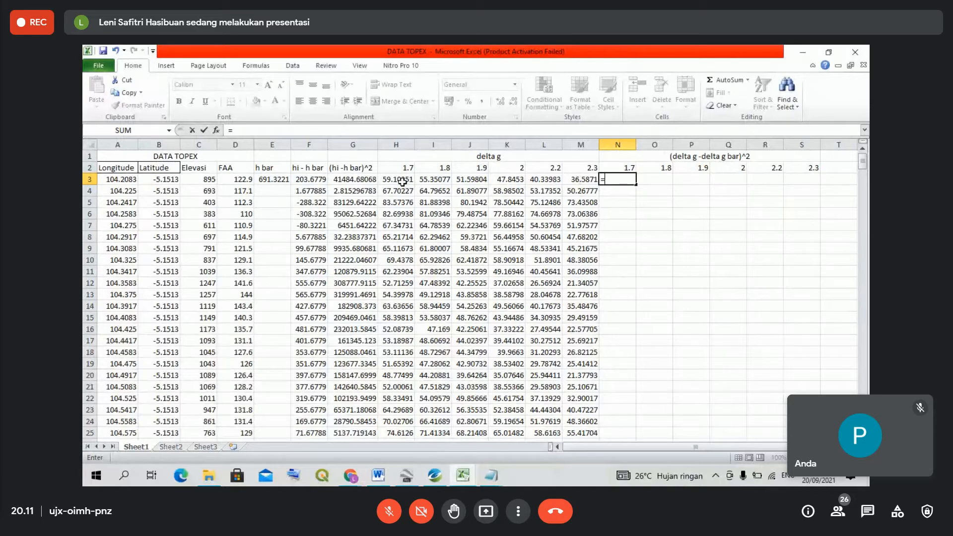
pyautogui.write('(')
pyautogui.click(402, 182)
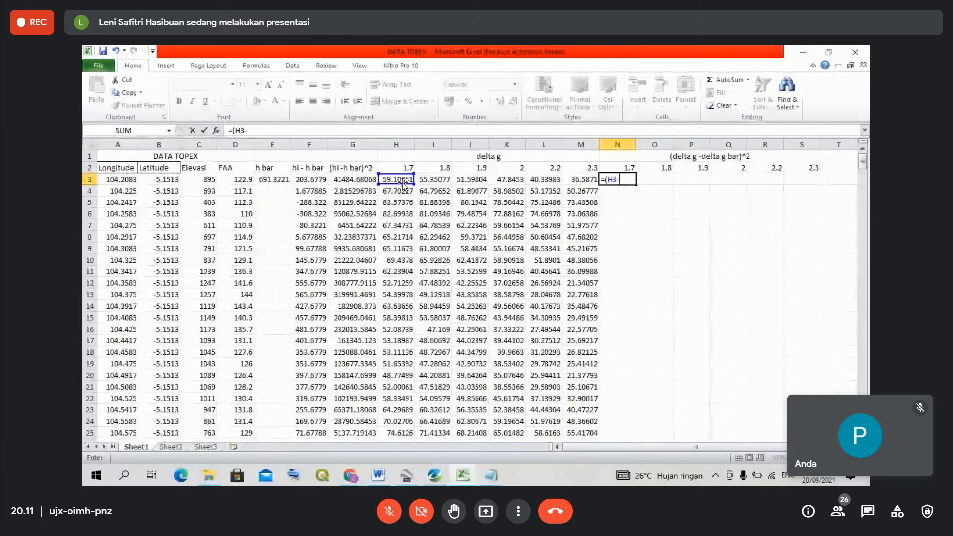
pyautogui.write('-(')
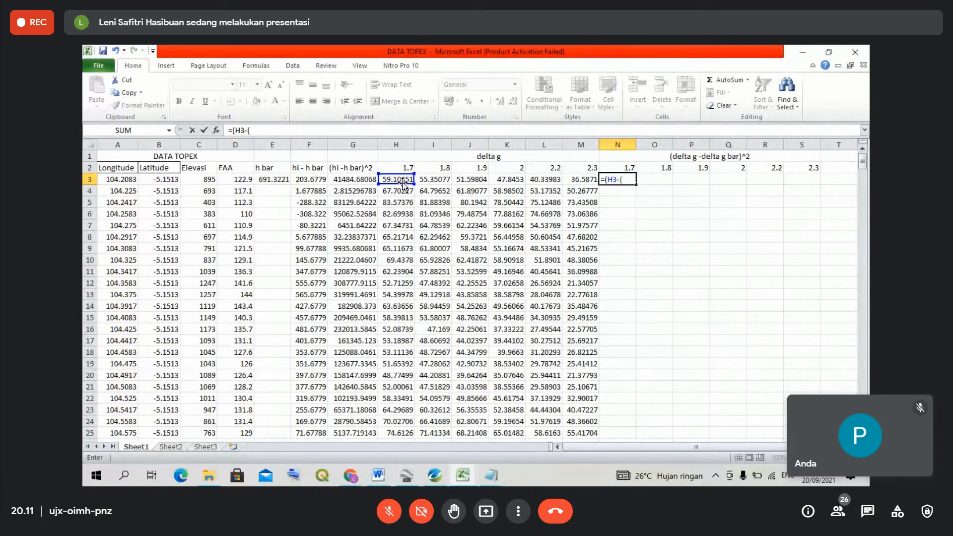
pyautogui.write('AV')
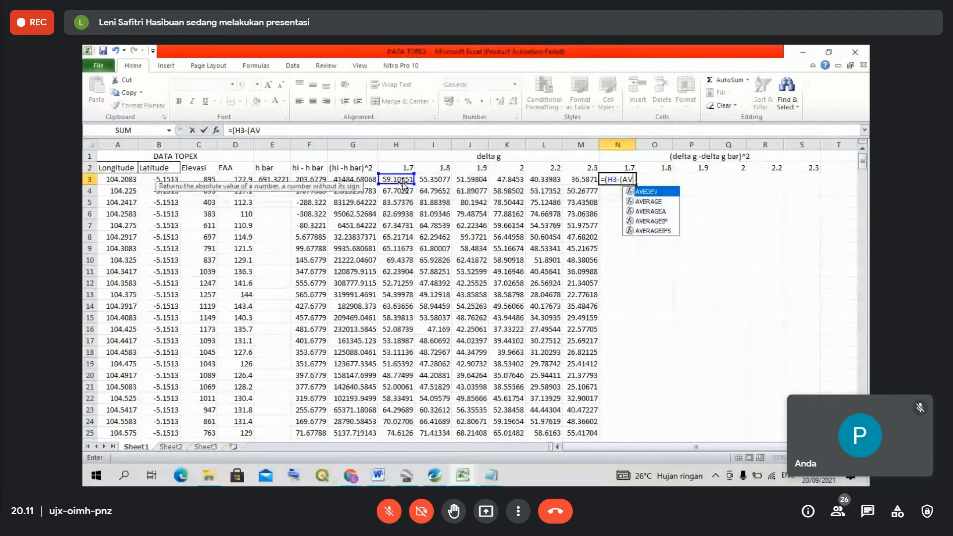
pyautogui.write('ERAGE')
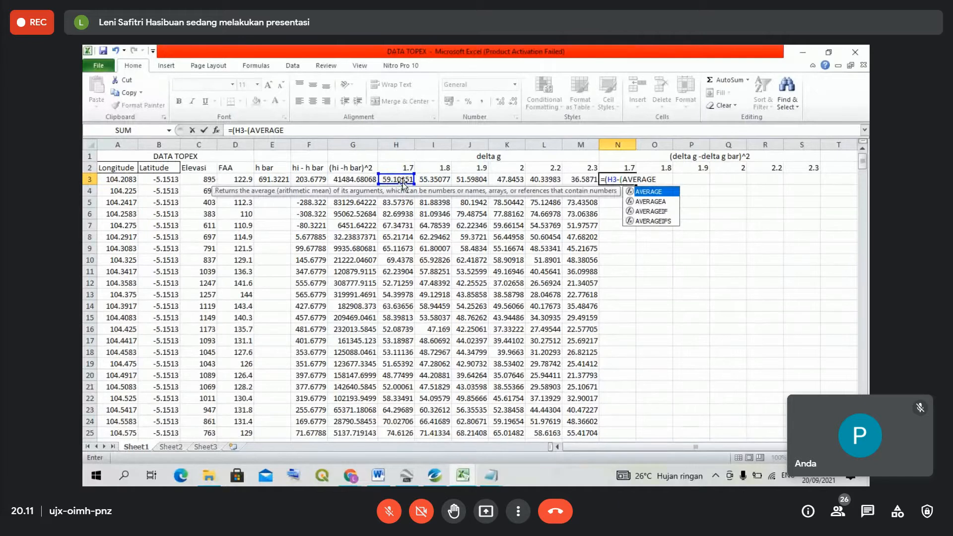
pyautogui.write('(')
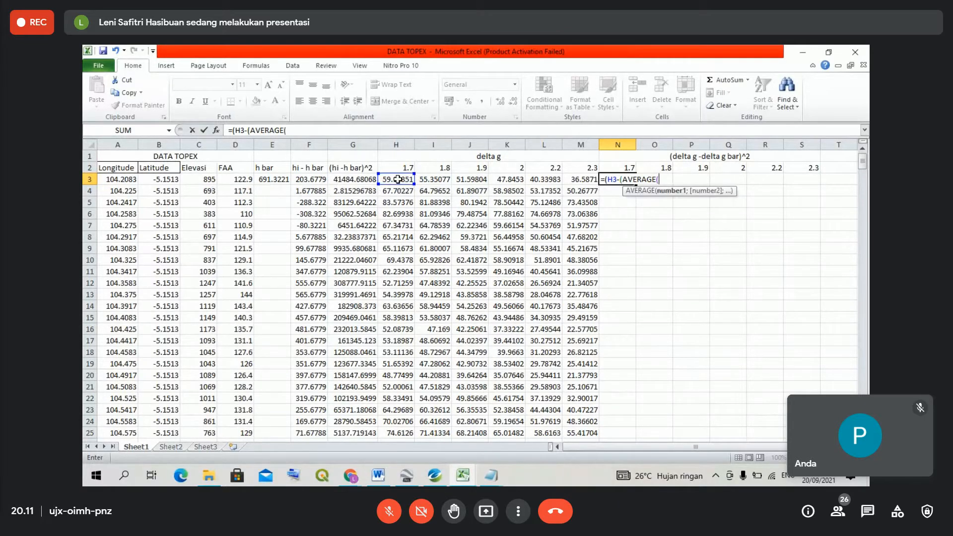
pyautogui.click(398, 180)
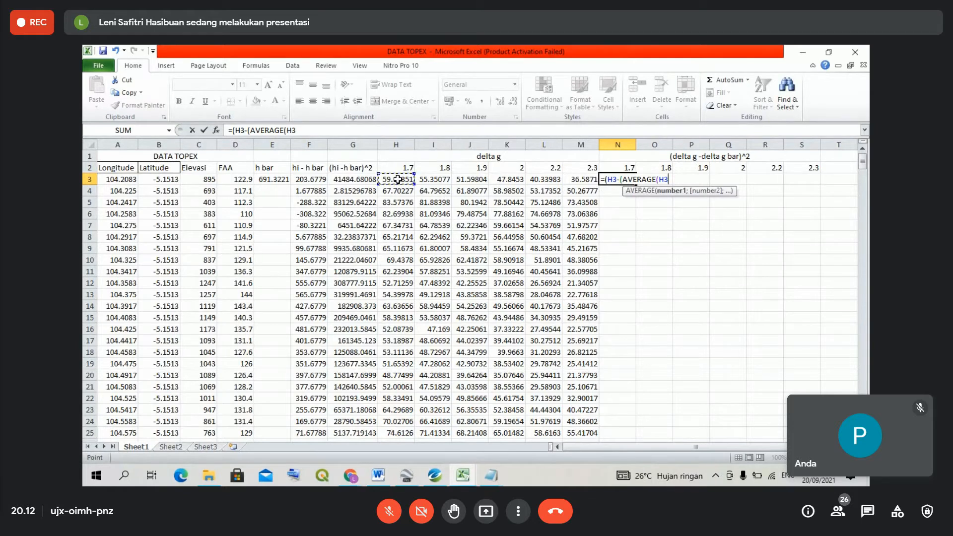
pyautogui.hotkey('ctrl', 'shift', 'Down')
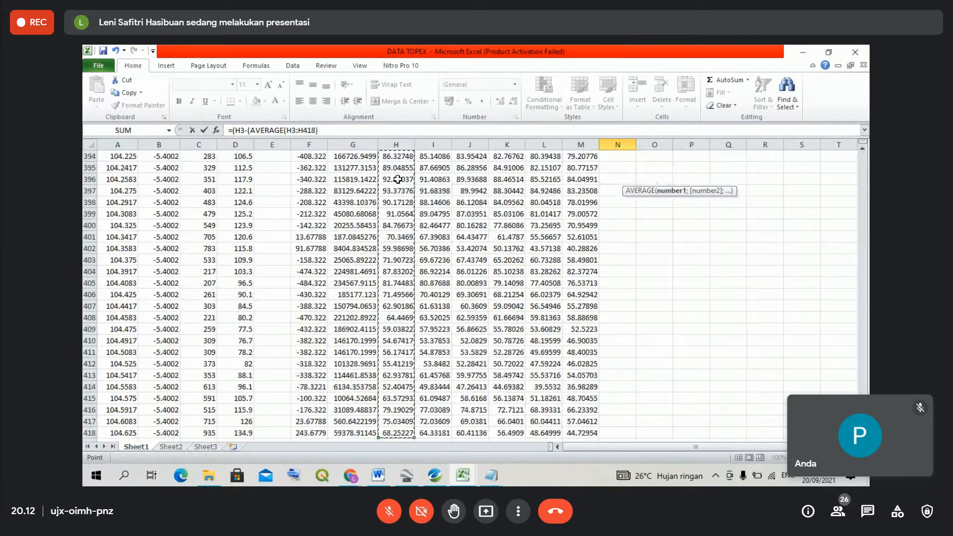
pyautogui.write(')')
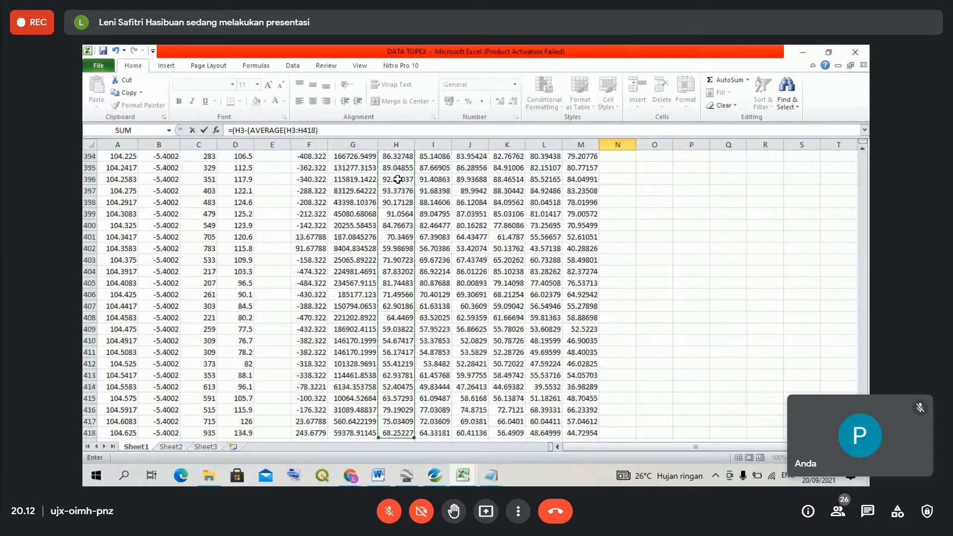
pyautogui.click(324, 131)
pyautogui.write(')')
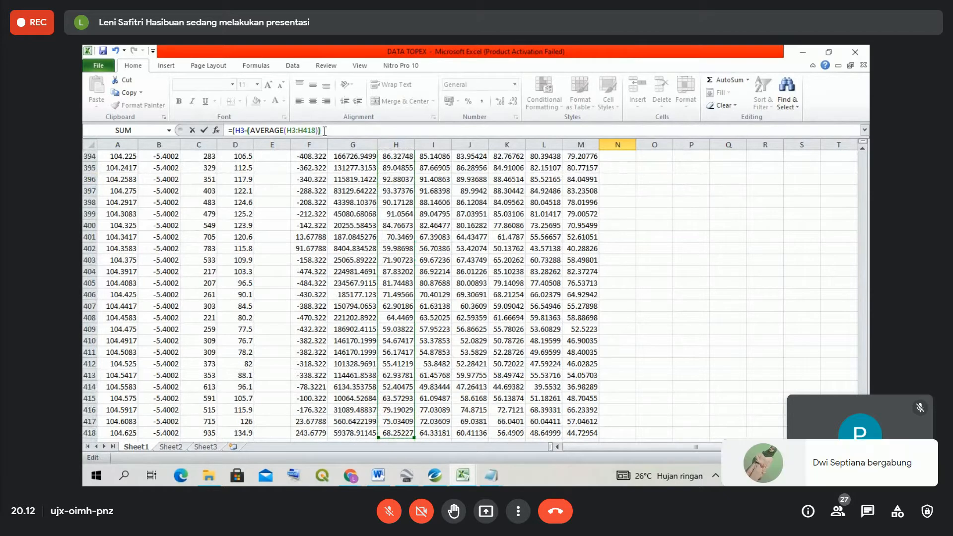
pyautogui.write('))^2')
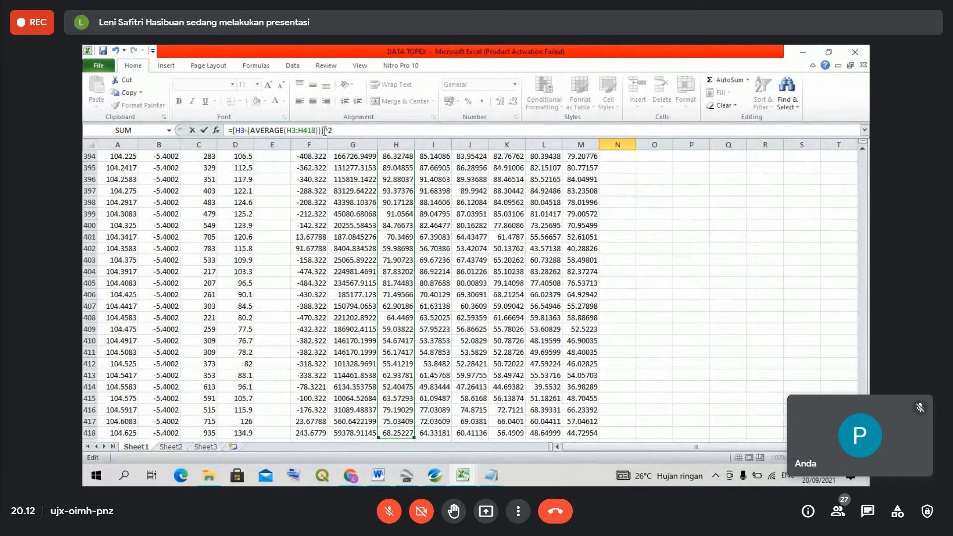
pyautogui.press('Return')
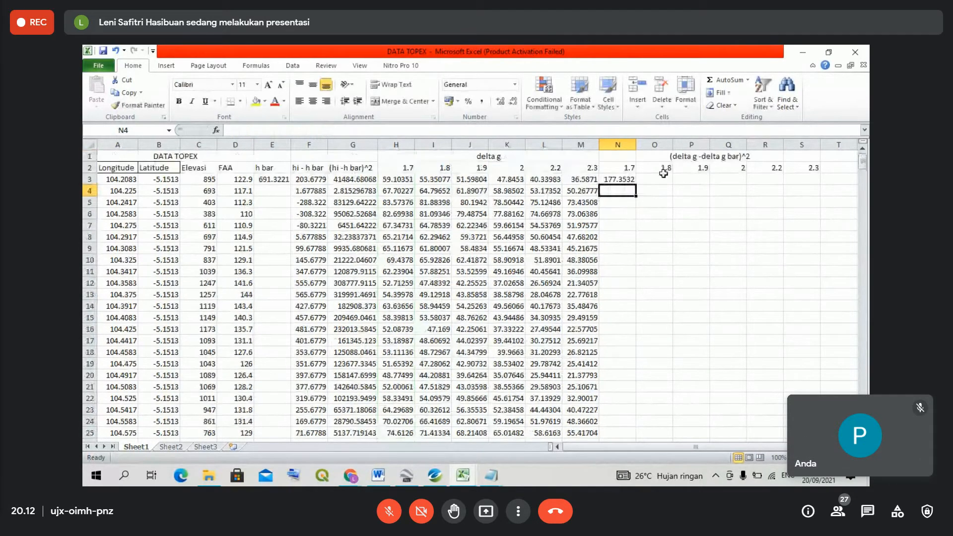
# - Fill the squared deviation formula from N3 down all data rows of the 1.7 column
pyautogui.click(625, 180)
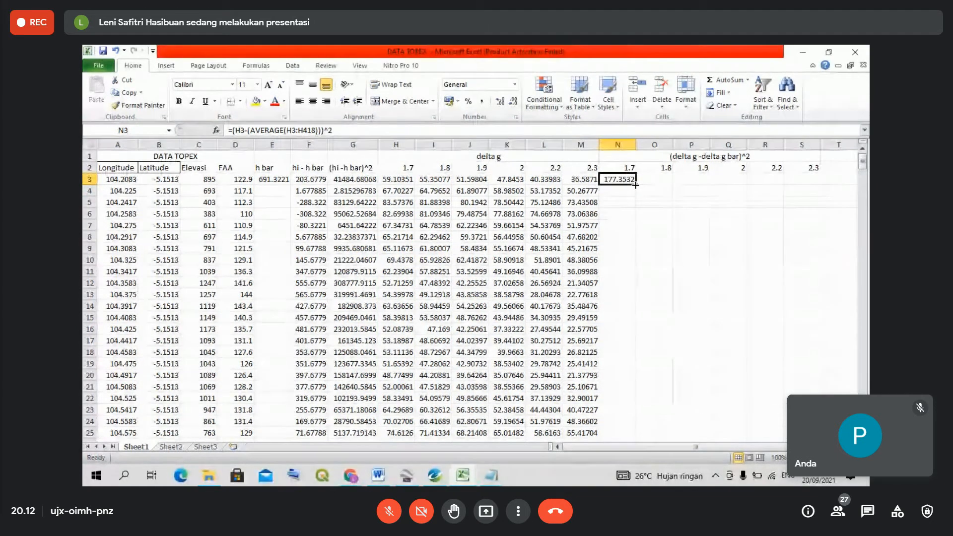
pyautogui.doubleClick(635, 185)
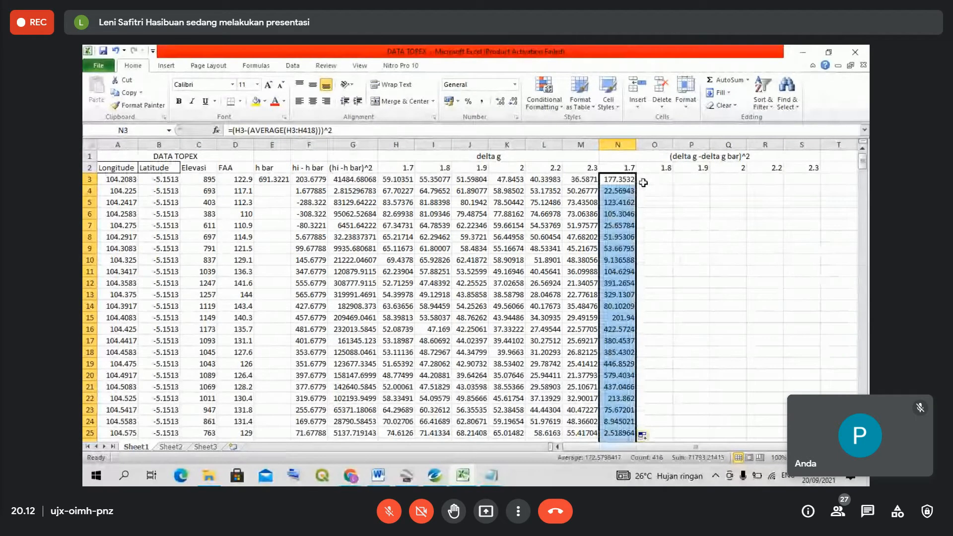
pyautogui.click(626, 179)
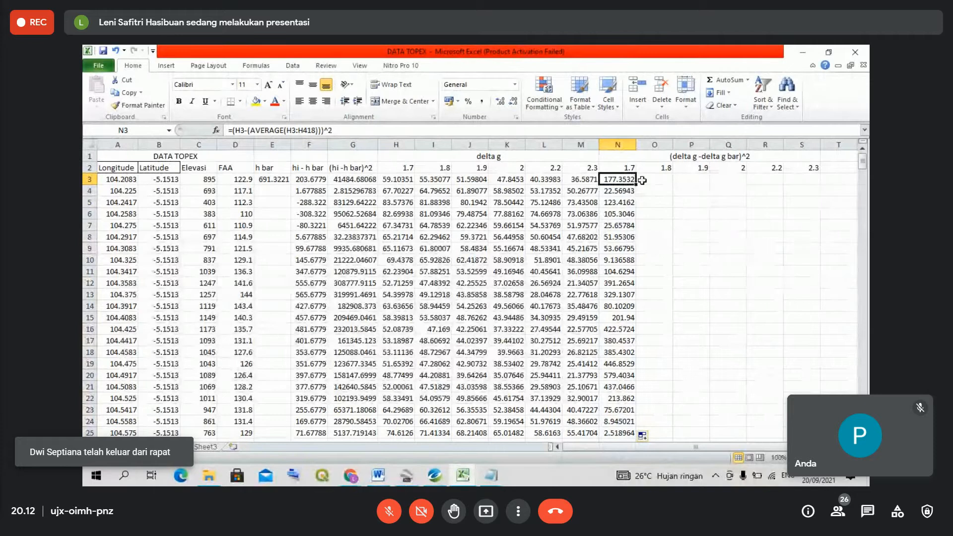
pyautogui.click(648, 180)
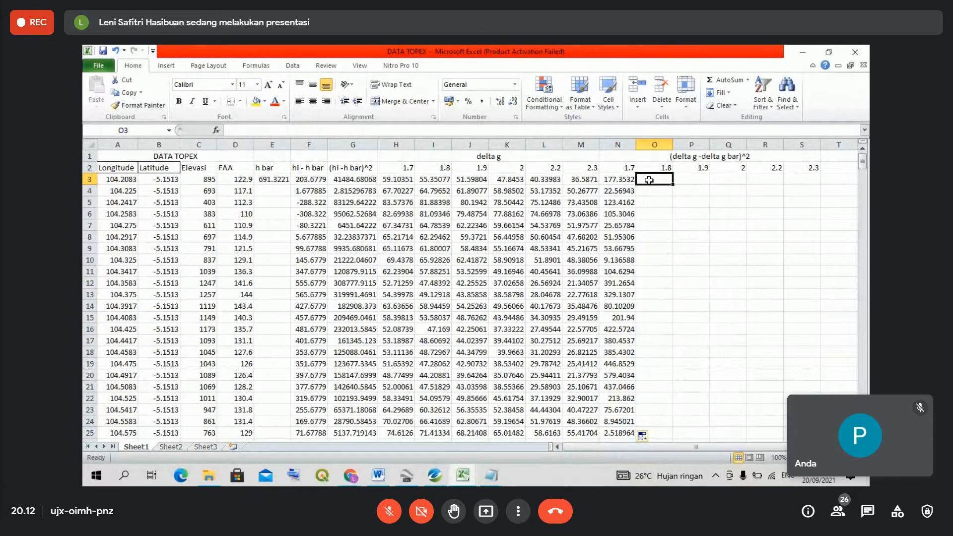
pyautogui.click(627, 177)
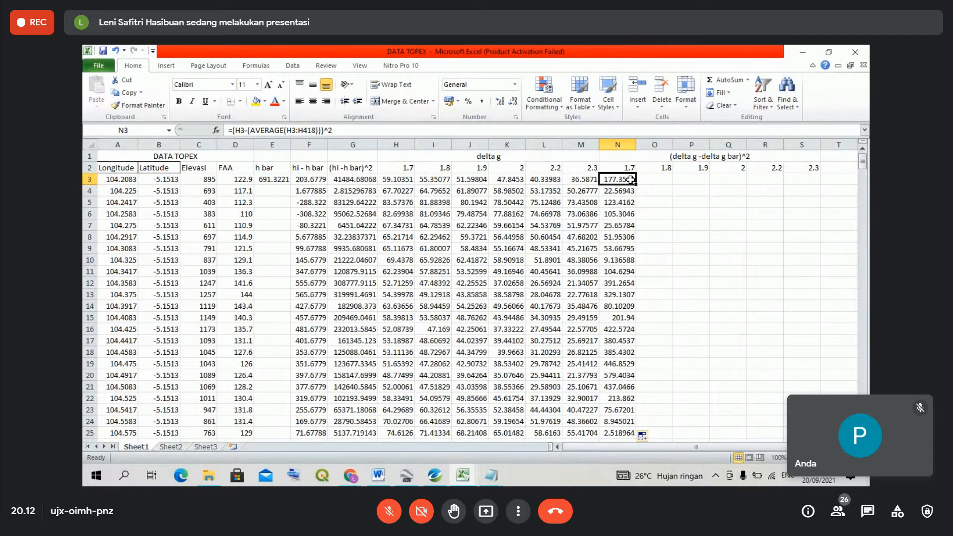
# - Calculate the squared delta g deviation for 1.8 in cell O3 with =(I3-(AVERAGE(I3:I418)))^2
pyautogui.click(663, 179)
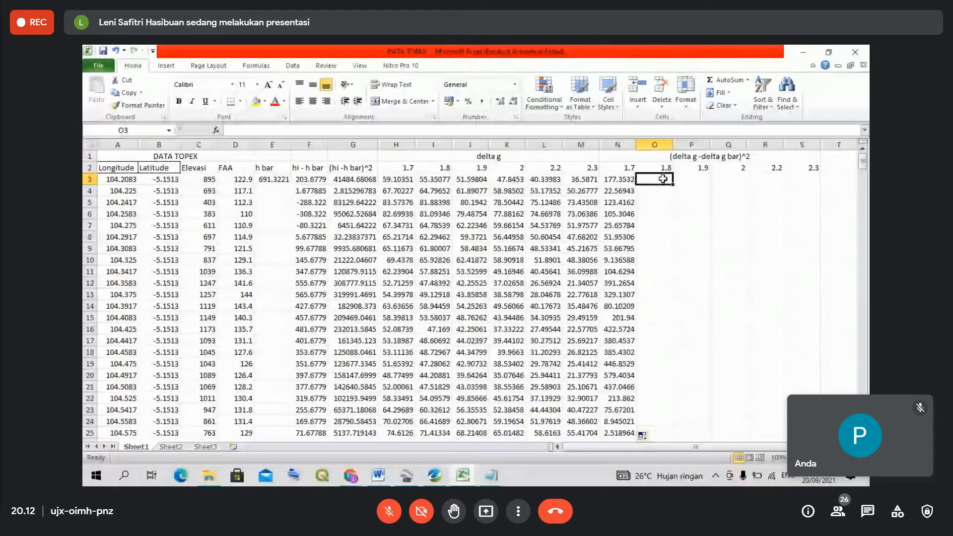
pyautogui.write('=')
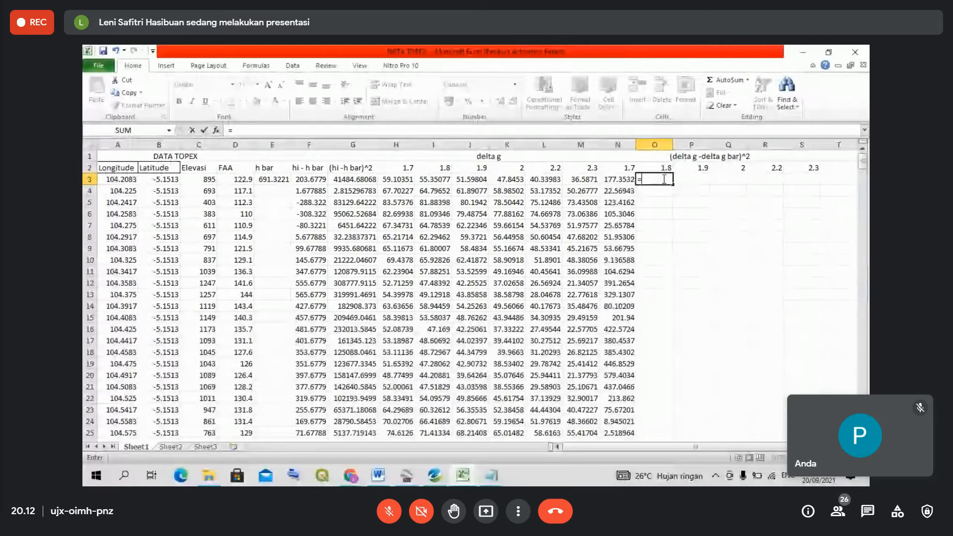
pyautogui.click(431, 180)
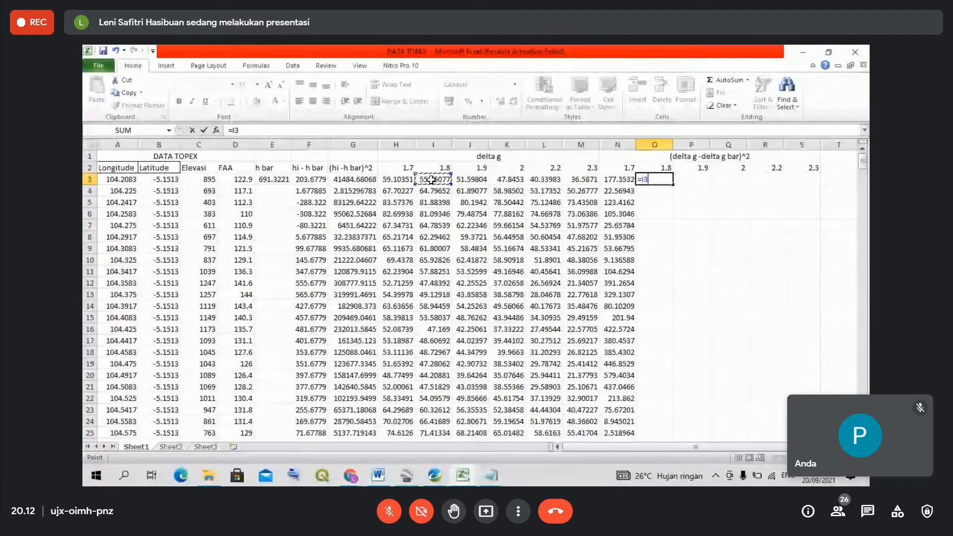
pyautogui.press('BackSpace')
pyautogui.press('BackSpace')
pyautogui.write('(')
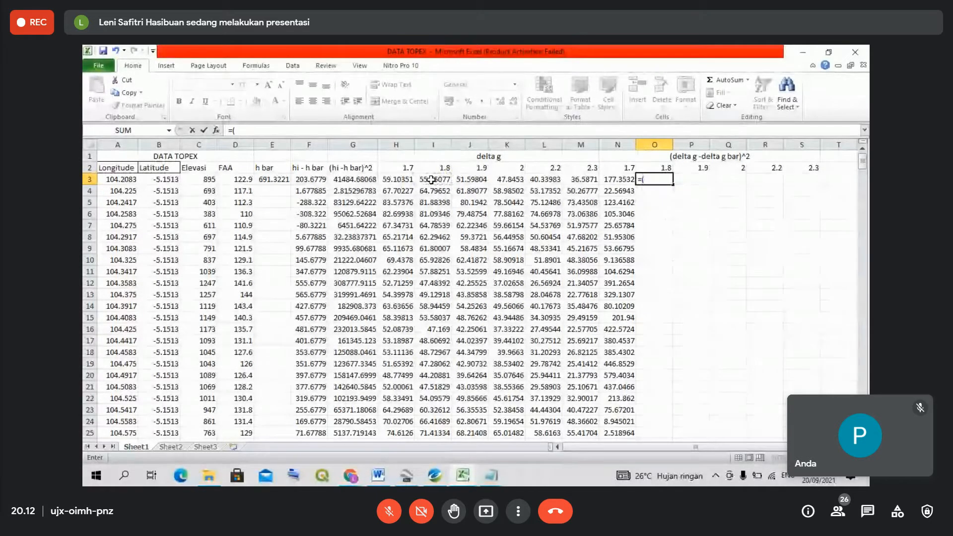
pyautogui.click(431, 180)
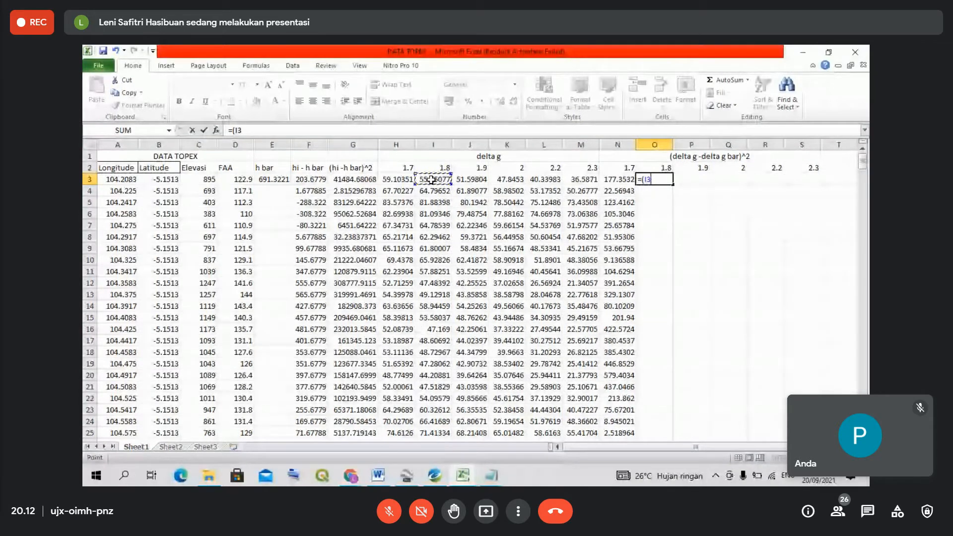
pyautogui.write('-(AVE')
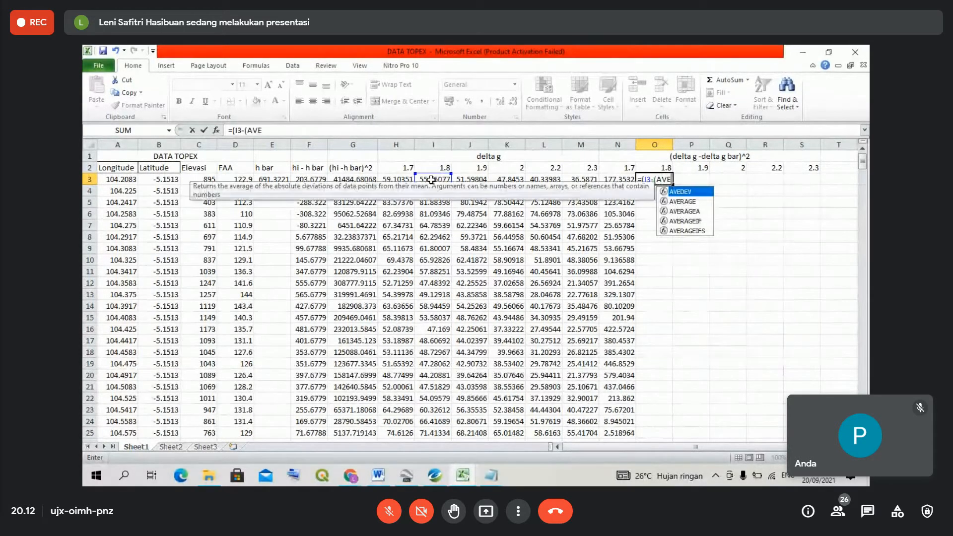
pyautogui.write('RAGE(')
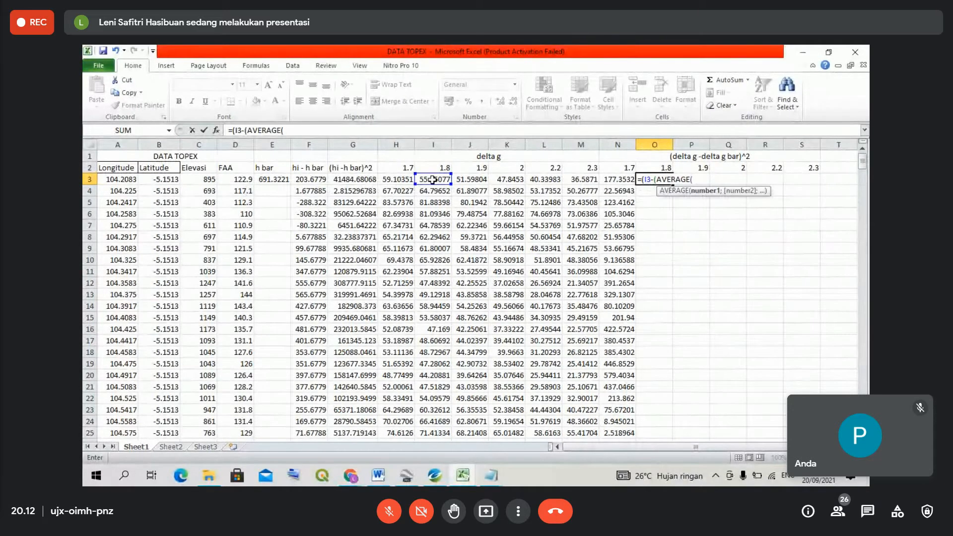
pyautogui.click(432, 180)
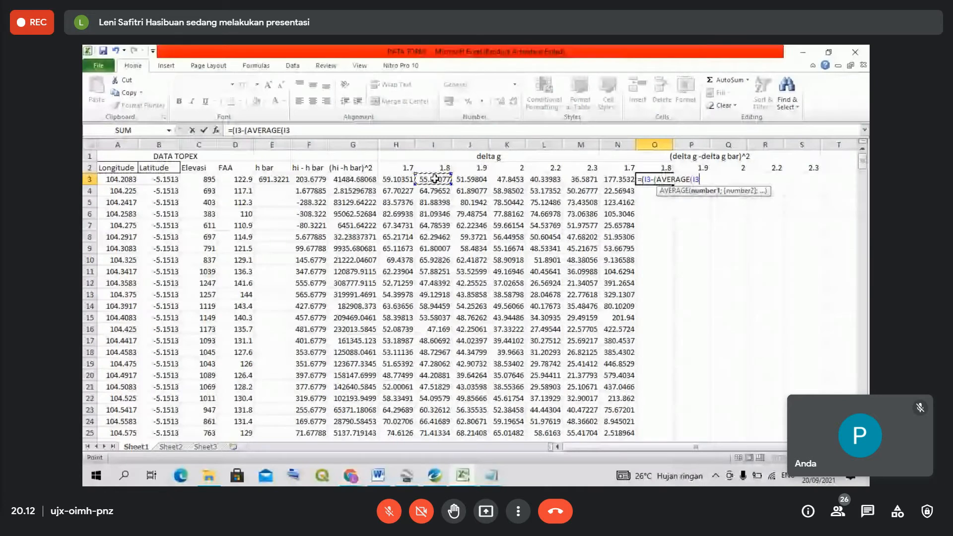
pyautogui.hotkey('ctrl', 'shift', 'Down')
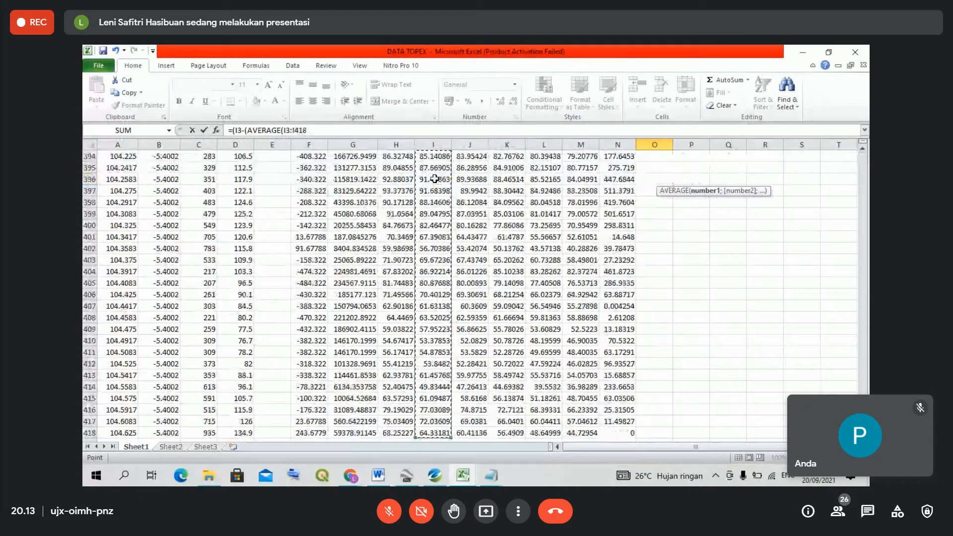
pyautogui.write(')')
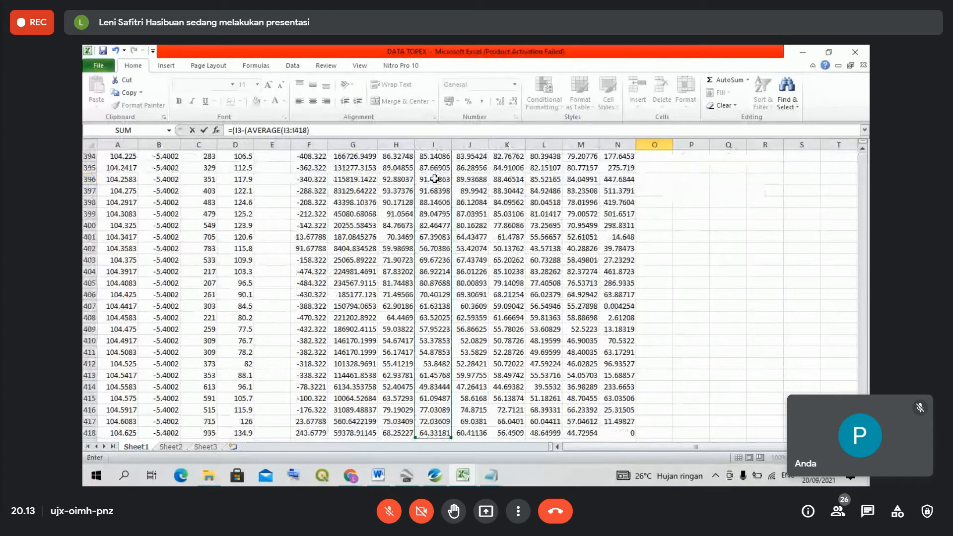
pyautogui.click(314, 131)
pyautogui.write(')^2')
pyautogui.press('Return')
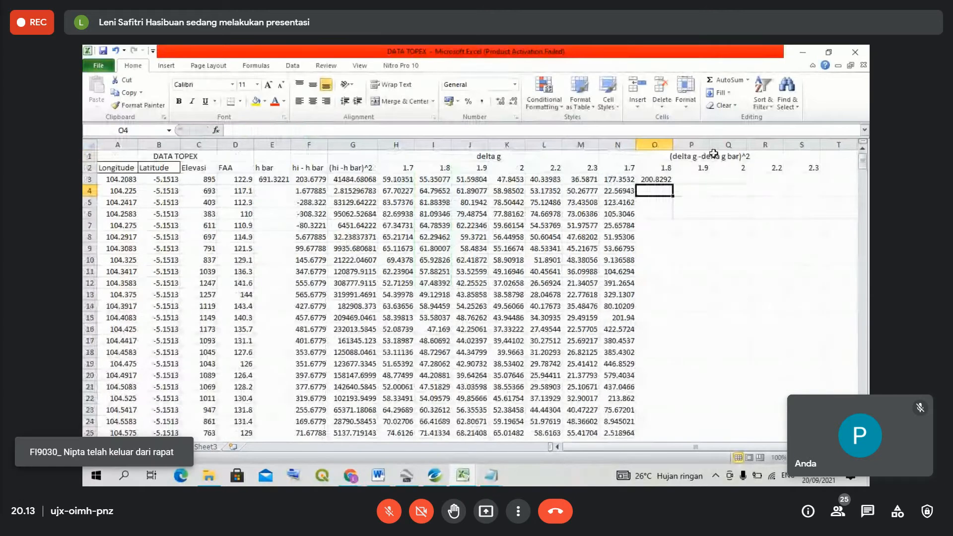
# - Fill the squared deviation formula from O3 down all data rows of the 1.8 column
pyautogui.click(668, 181)
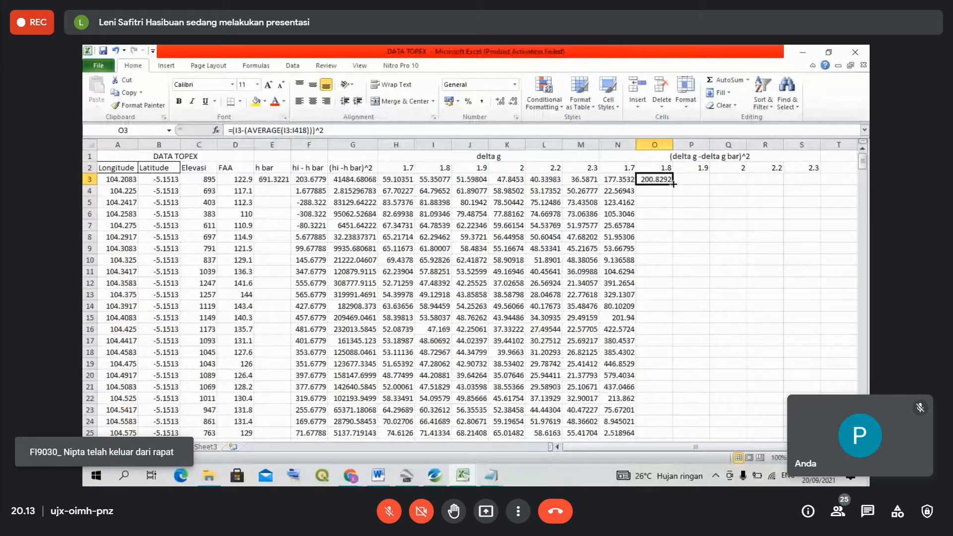
pyautogui.doubleClick(673, 184)
pyautogui.click(660, 202)
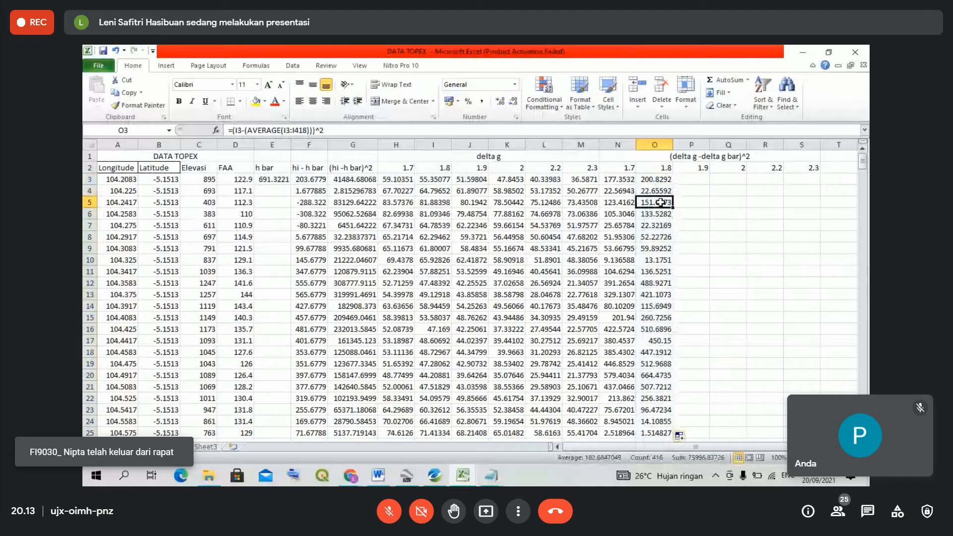
# - Copy the squared deviation formula from O3 to P3 and fill it down all data rows of the 1.9 column
pyautogui.click(649, 180)
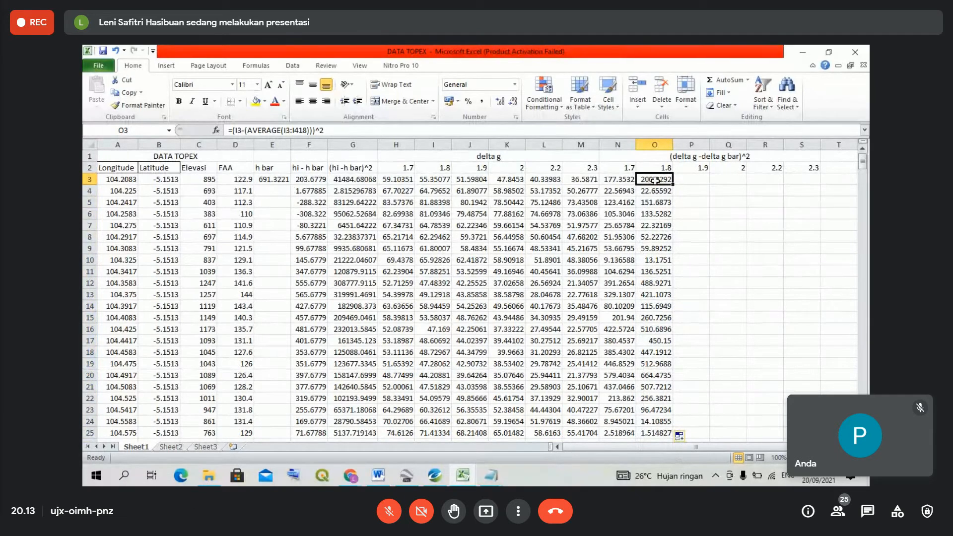
pyautogui.hotkey('ctrl', 'c')
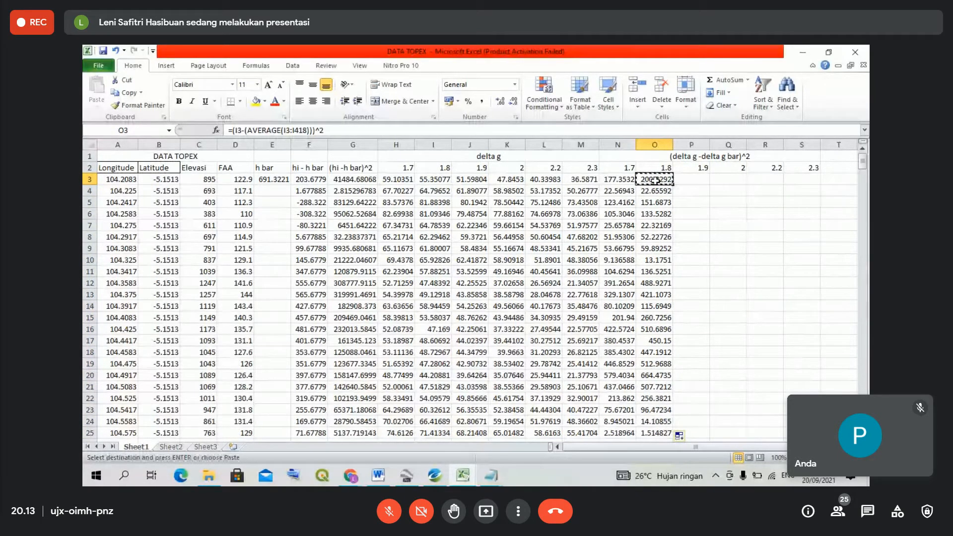
pyautogui.click(685, 179)
pyautogui.hotkey('ctrl', 'v')
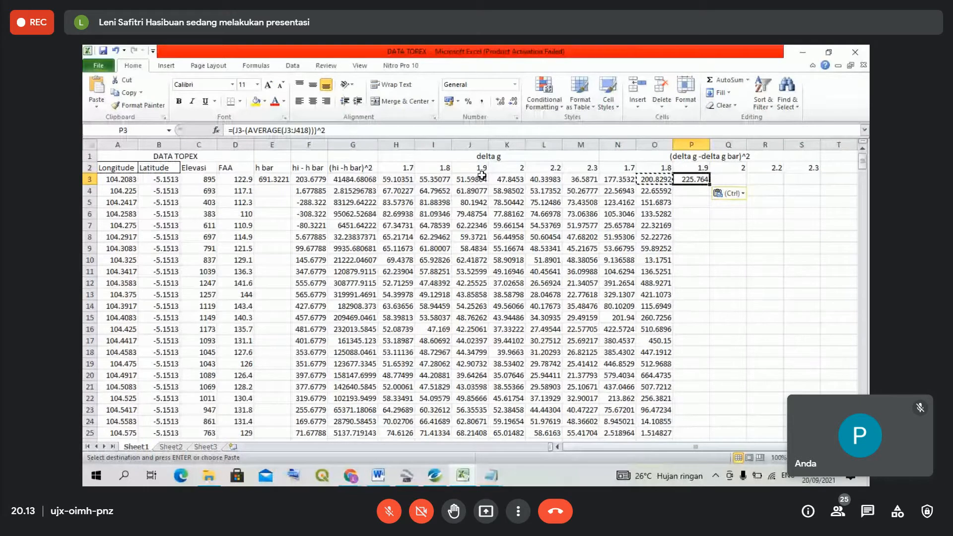
pyautogui.doubleClick(710, 184)
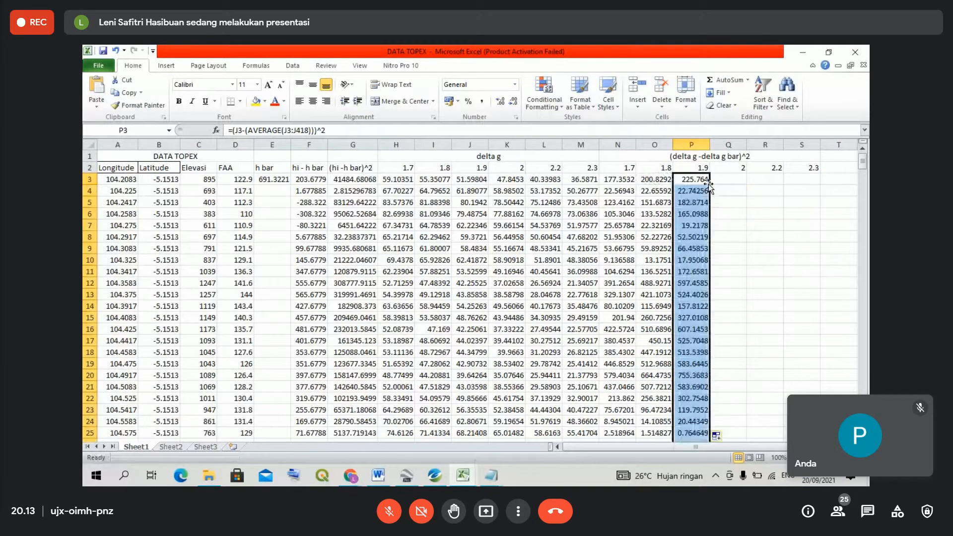
# - Copy the squared deviation formula from P3 to Q3 and fill it down all data rows of the 2 column
pyautogui.click(724, 182)
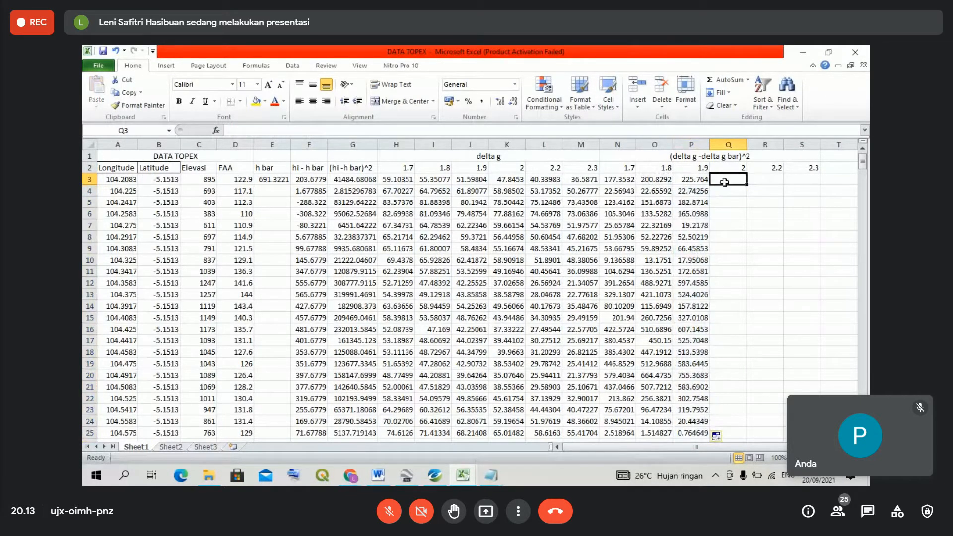
pyautogui.click(690, 182)
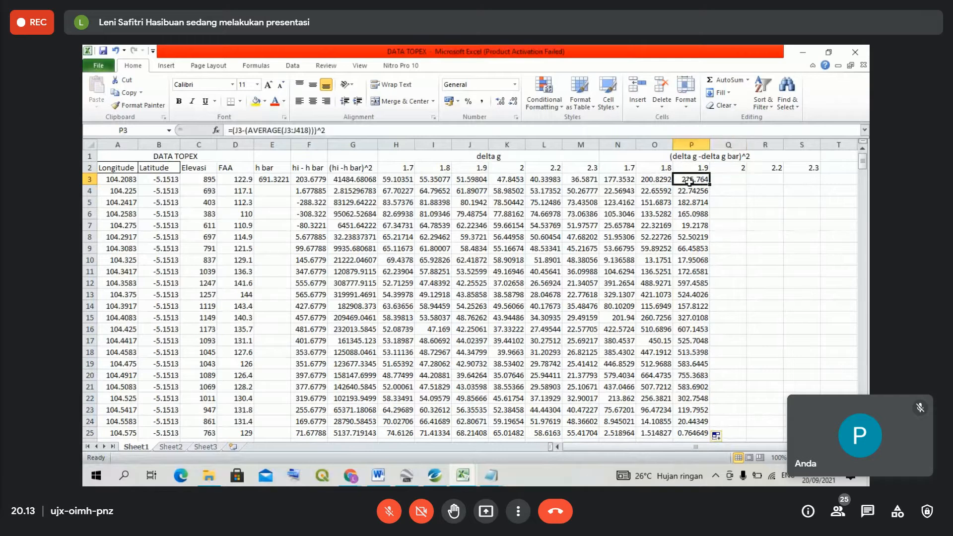
pyautogui.hotkey('ctrl', 'c')
pyautogui.click(726, 182)
pyautogui.hotkey('ctrl', 'v')
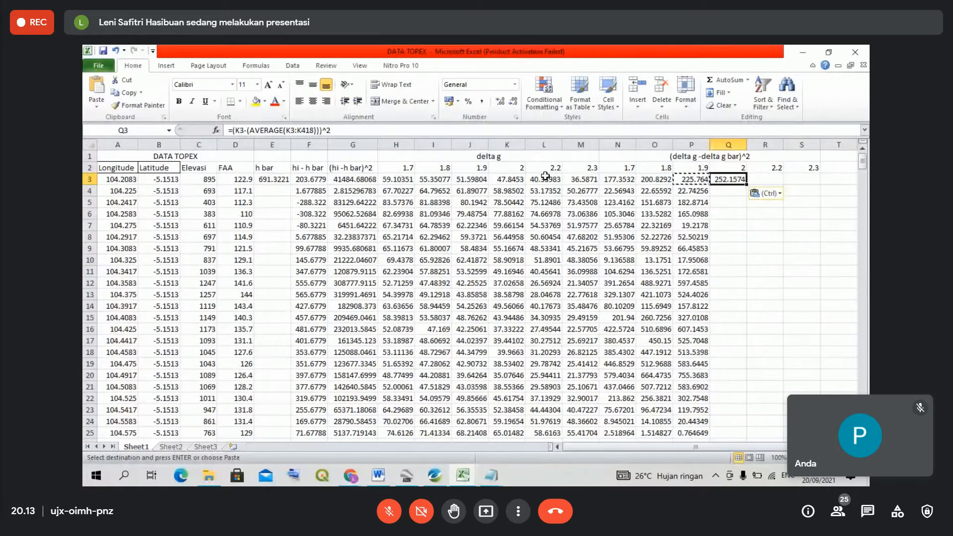
pyautogui.doubleClick(747, 184)
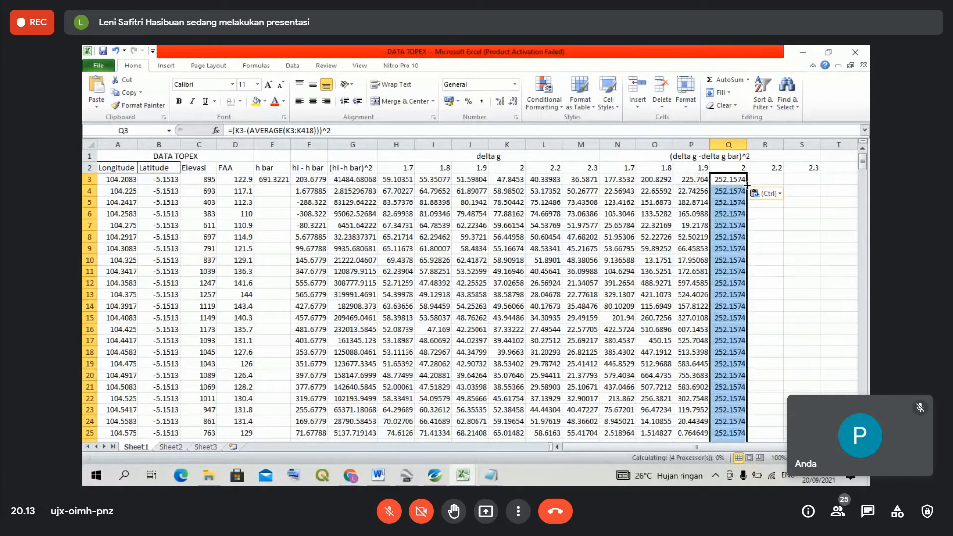
# - Copy the squared deviation formula from Q3 to R3 and fill it down all data rows of the 2.2 column
pyautogui.click(732, 183)
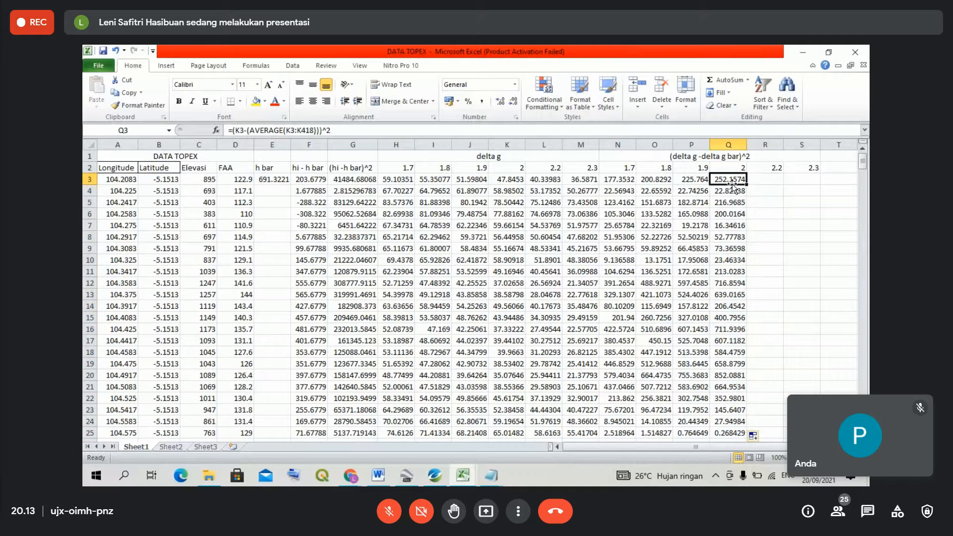
pyautogui.hotkey('ctrl', 'c')
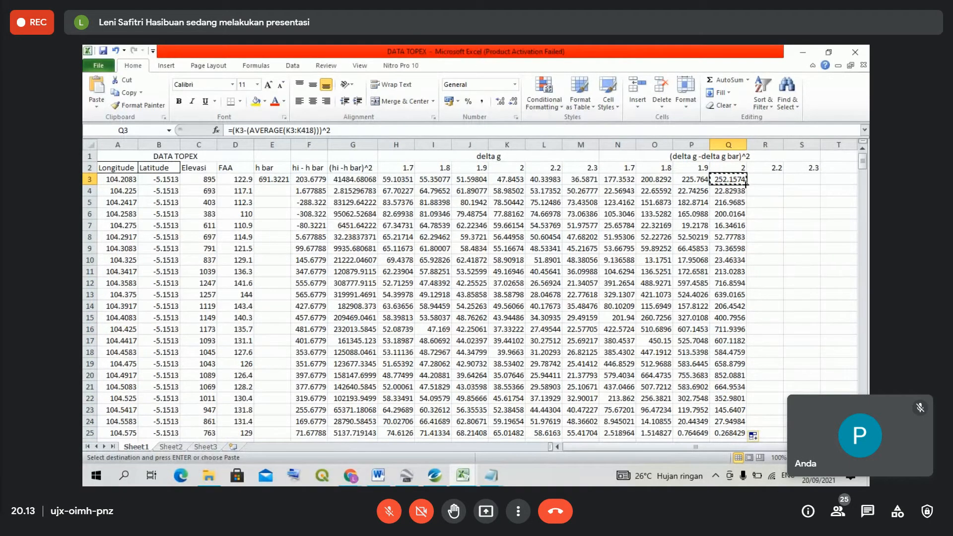
pyautogui.click(765, 182)
pyautogui.hotkey('ctrl', 'v')
pyautogui.doubleClick(783, 184)
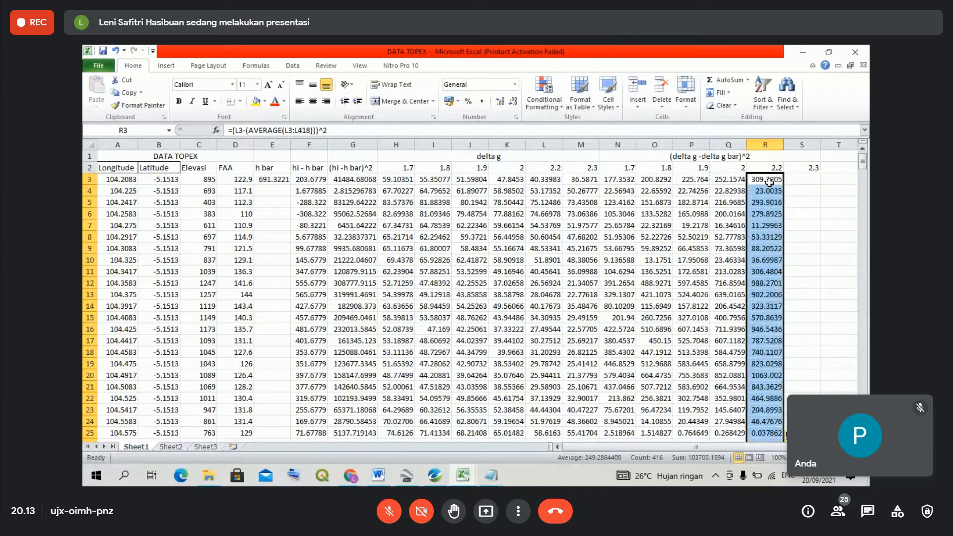
# - Copy the squared deviation formula from R3 to S3 and fill it down all data rows of the 2.3 column
pyautogui.click(797, 183)
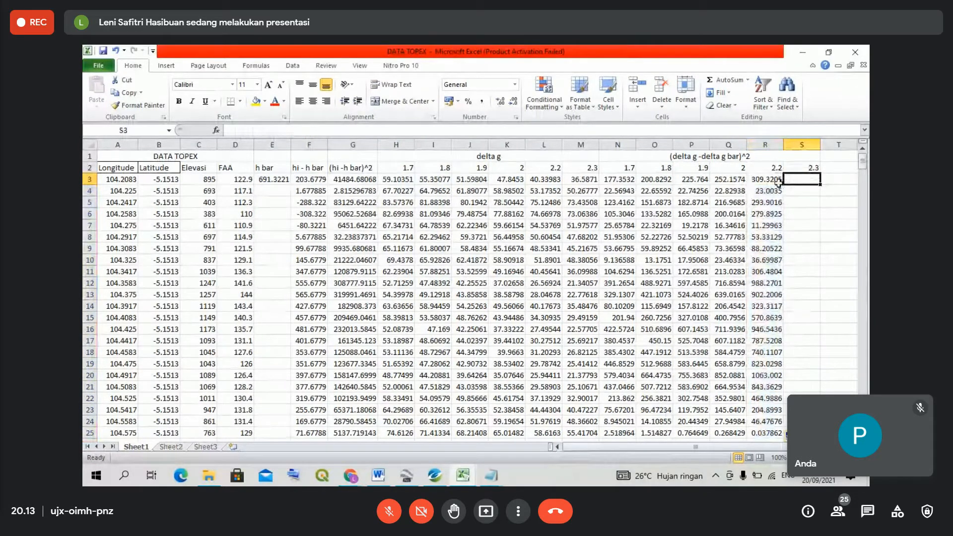
pyautogui.click(775, 182)
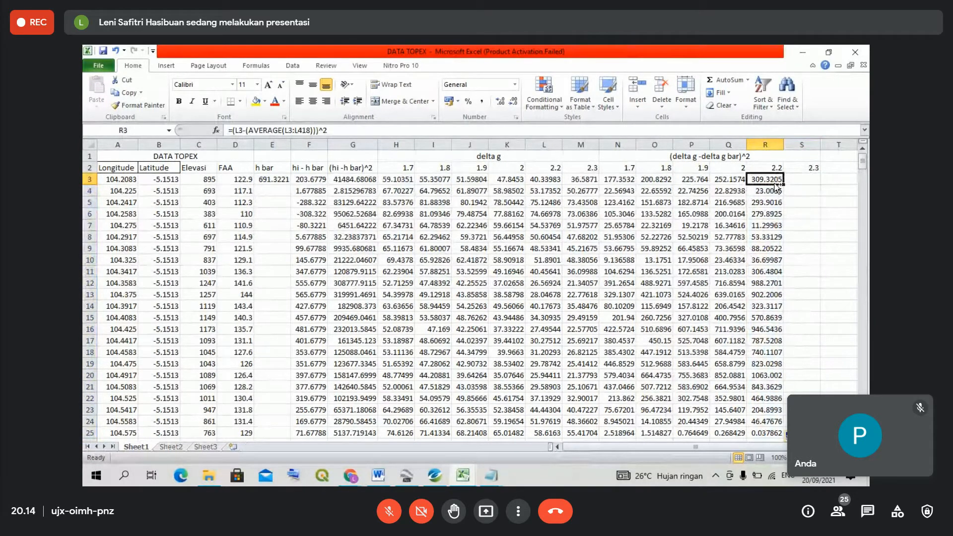
pyautogui.hotkey('ctrl', 'c')
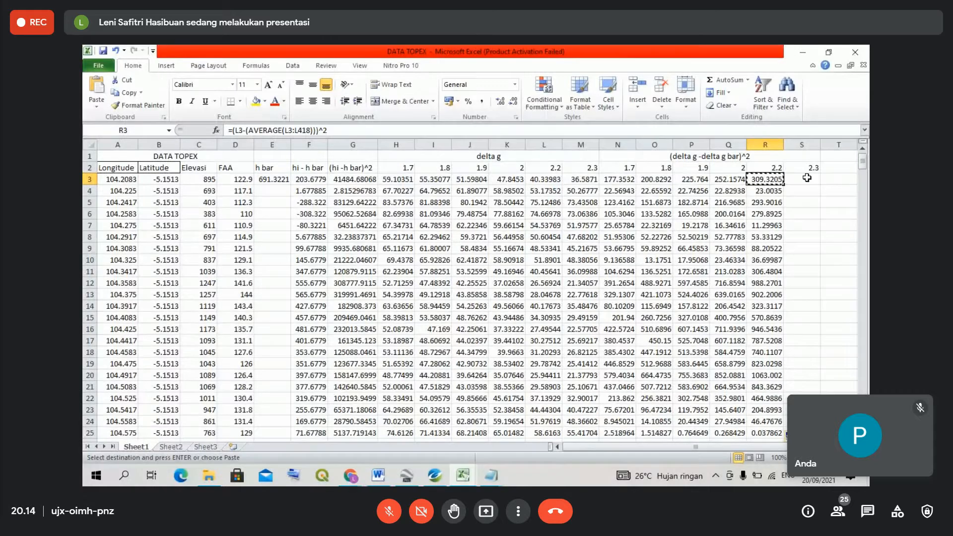
pyautogui.click(806, 177)
pyautogui.hotkey('ctrl', 'v')
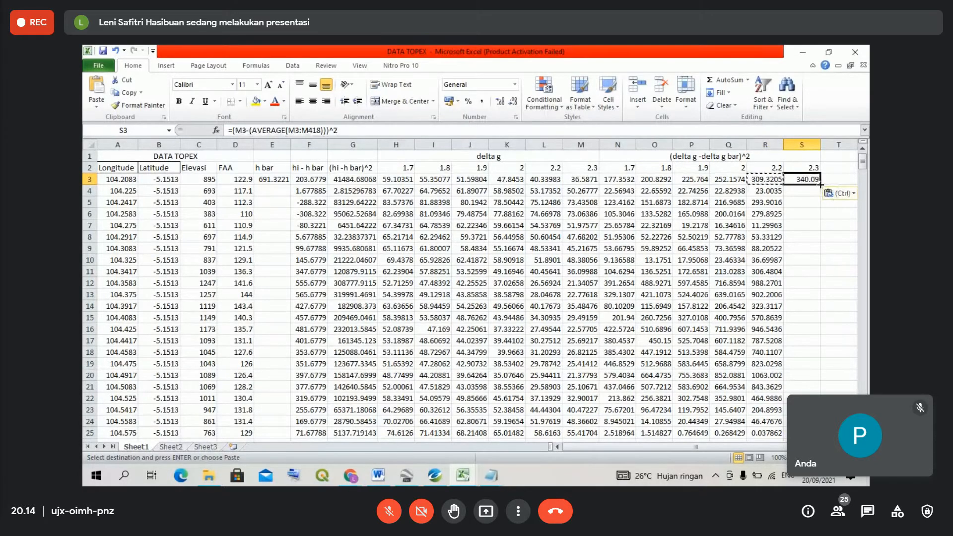
pyautogui.doubleClick(820, 184)
pyautogui.press('Down')
pyautogui.press('Down')
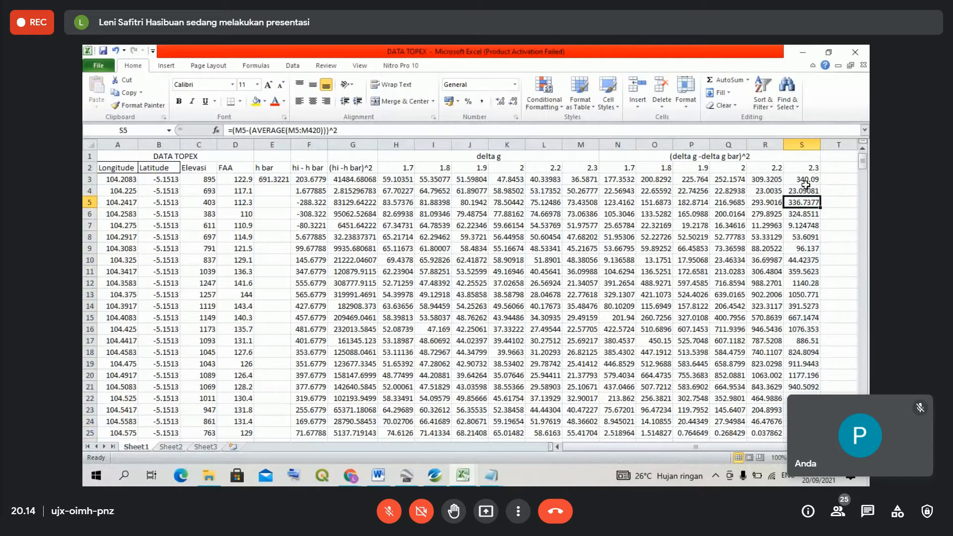
pyautogui.click(805, 182)
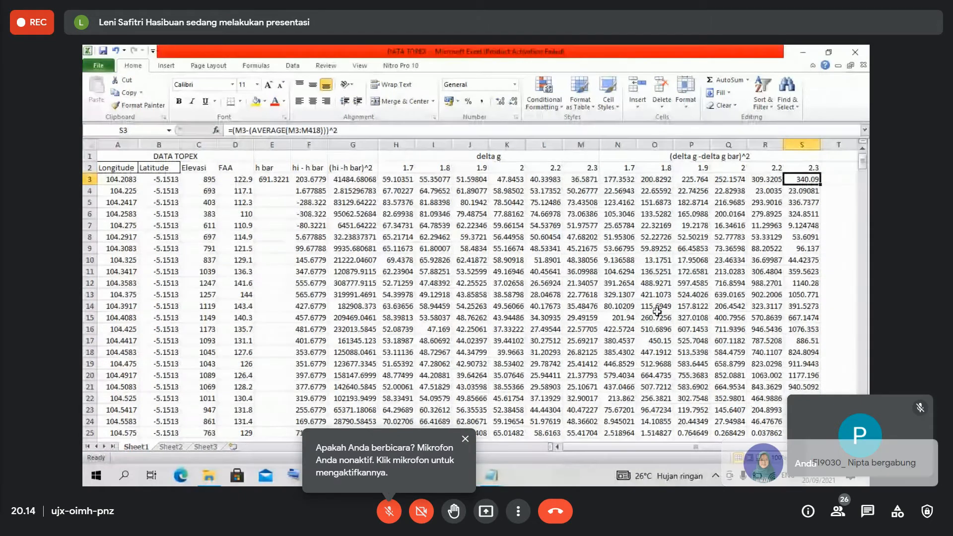
# - Shade the whole delta g block, from its header down to row 418 in columns H to M, with a light red fill
pyautogui.click(421, 159)
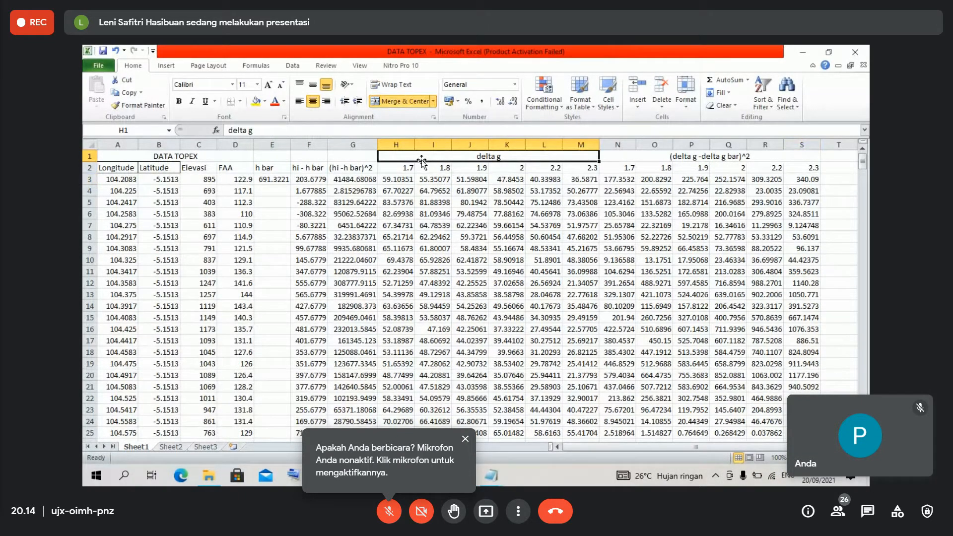
pyautogui.moveTo(421, 160)
pyautogui.mouseDown()
pyautogui.moveTo(423, 184)
pyautogui.moveTo(417, 174)
pyautogui.mouseUp()
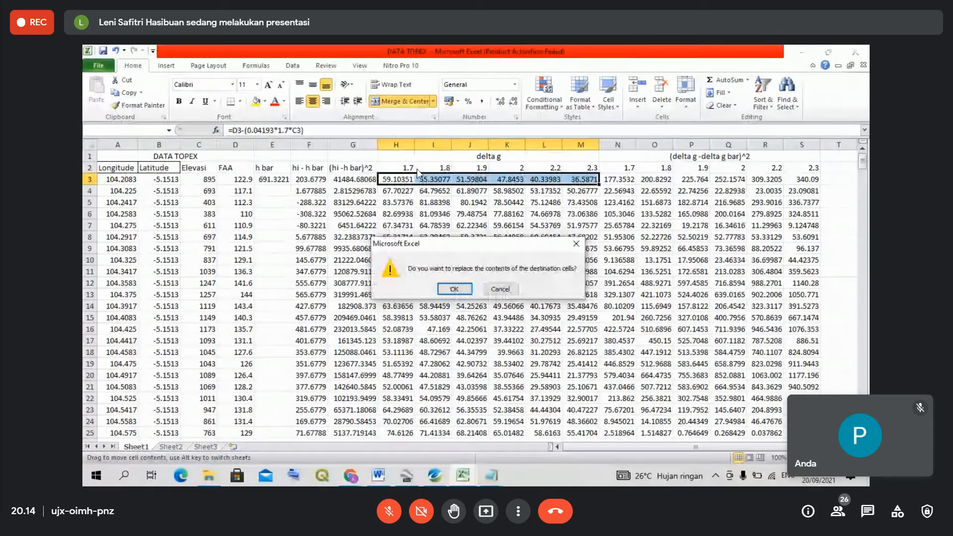
pyautogui.click(575, 244)
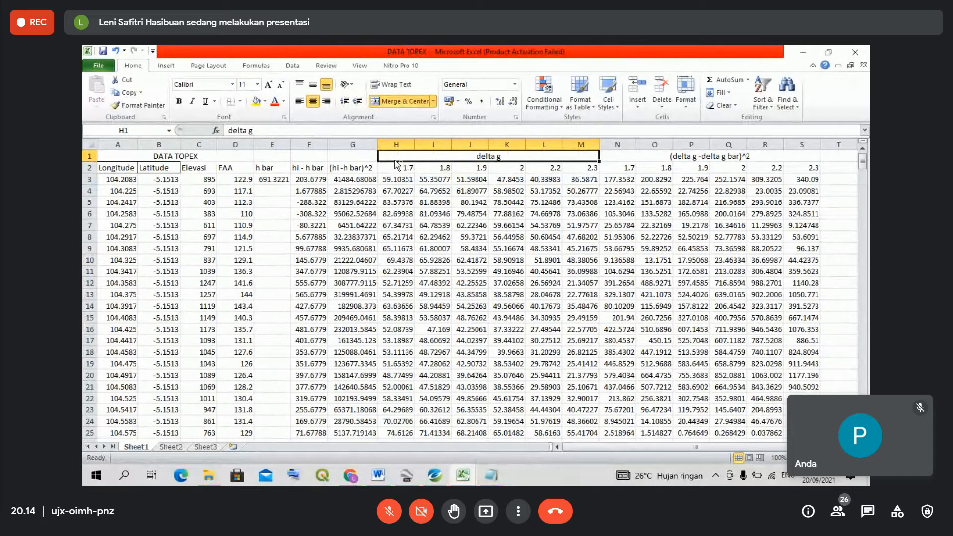
pyautogui.hotkey('ctrl', 'shift', 'Down')
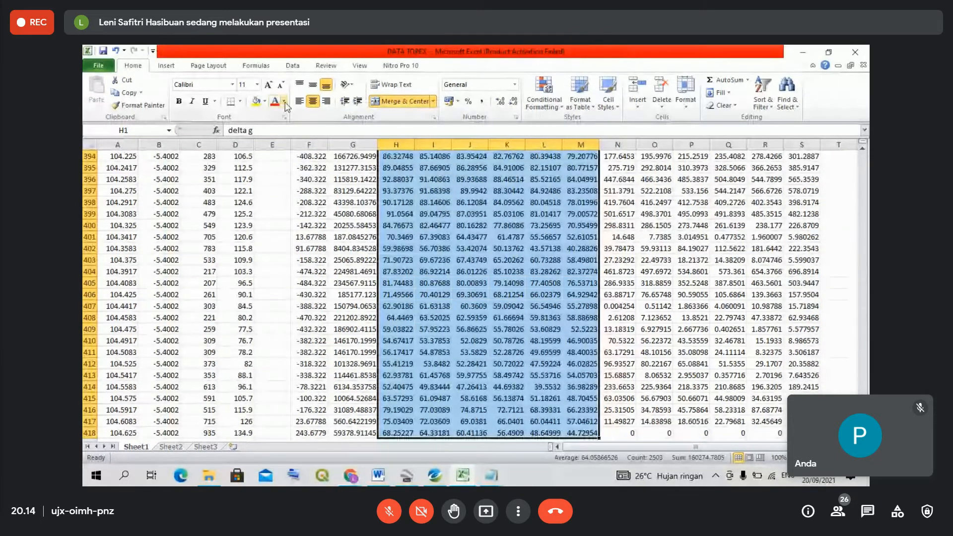
pyautogui.click(264, 102)
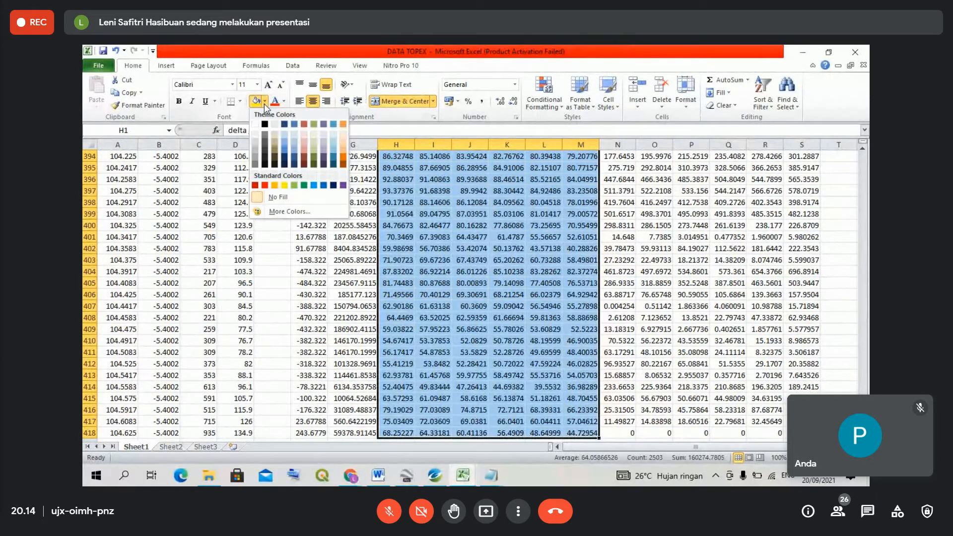
pyautogui.click(303, 136)
# - Shade the whole (delta g -delta g bar)^2 block, columns N to S down to row 418, with a light blue fill
pyautogui.click(636, 156)
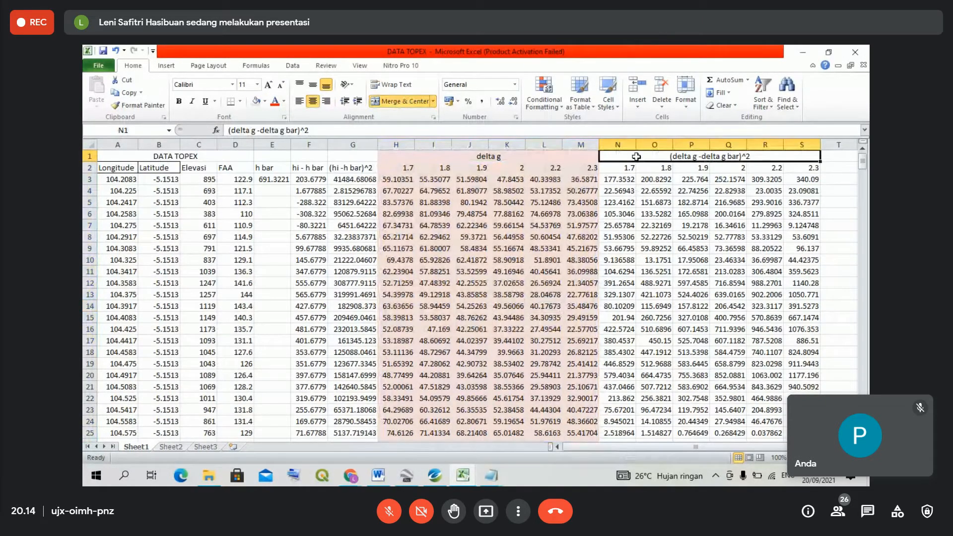
pyautogui.hotkey('ctrl', 'shift', 'Down')
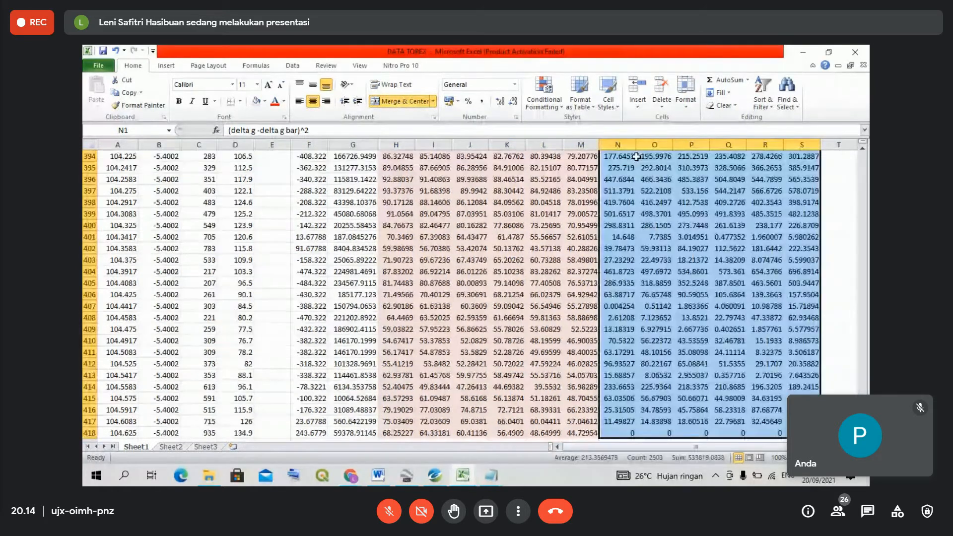
pyautogui.click(265, 104)
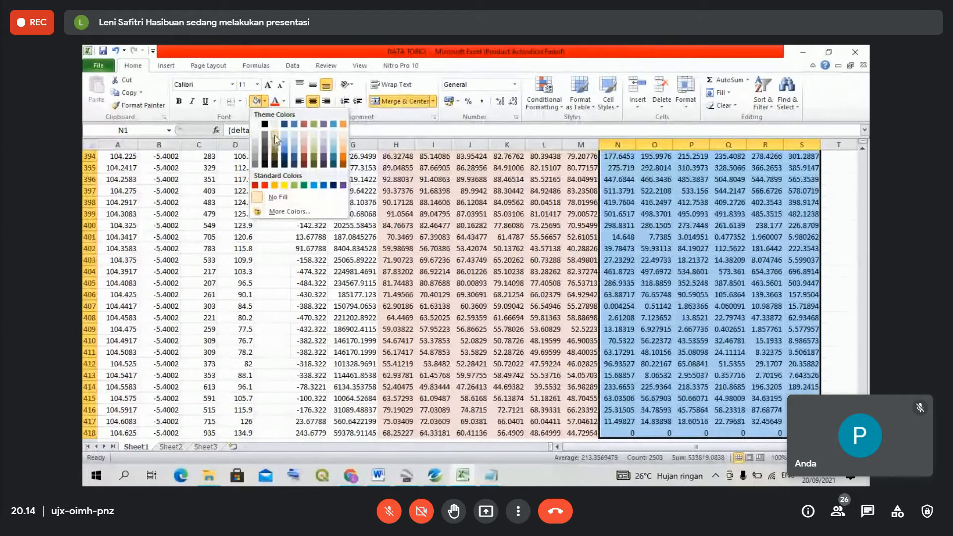
pyautogui.click(285, 143)
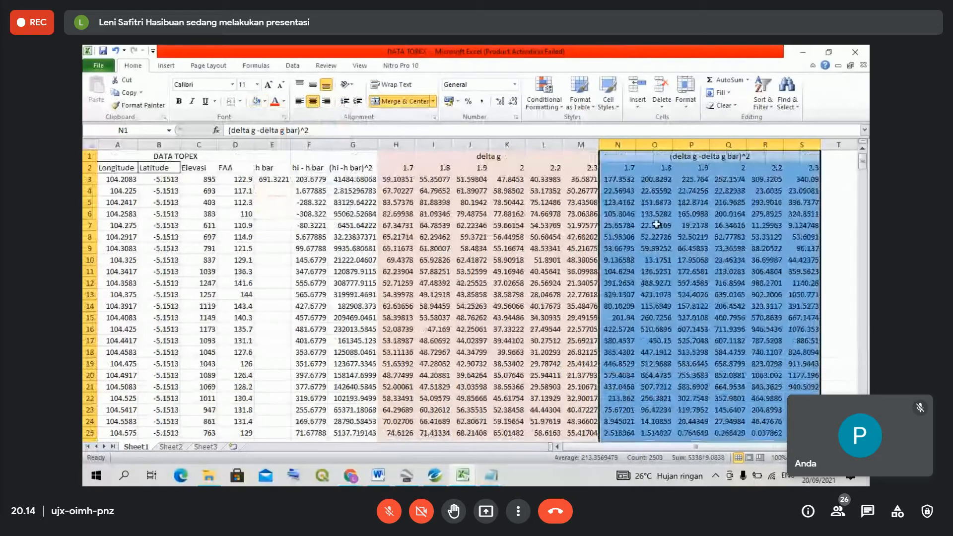
pyautogui.click(654, 227)
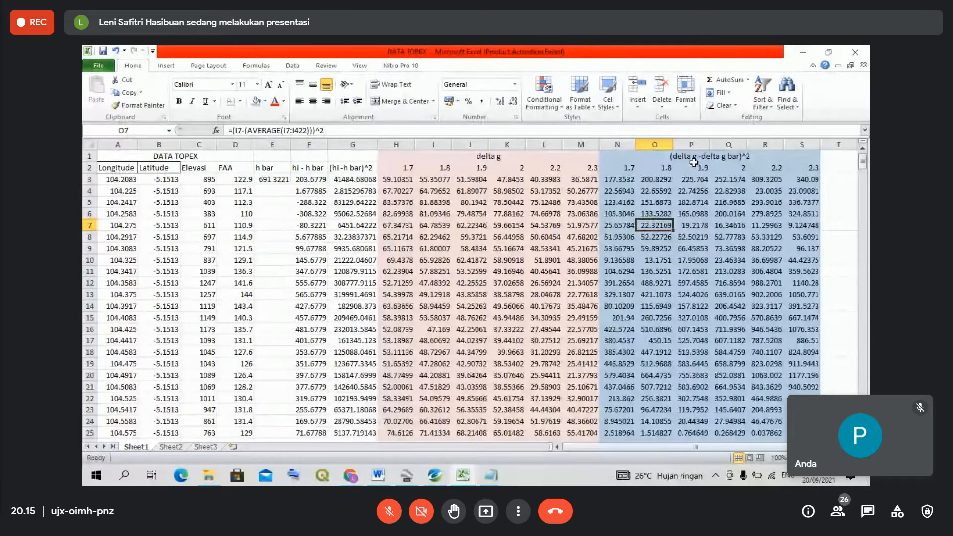
# - Examine the delta g, squared deviation and mean elevation formulas in H3, N3, P5, O3 and E3, along with the elevation and FAA values in row 3
pyautogui.click(392, 183)
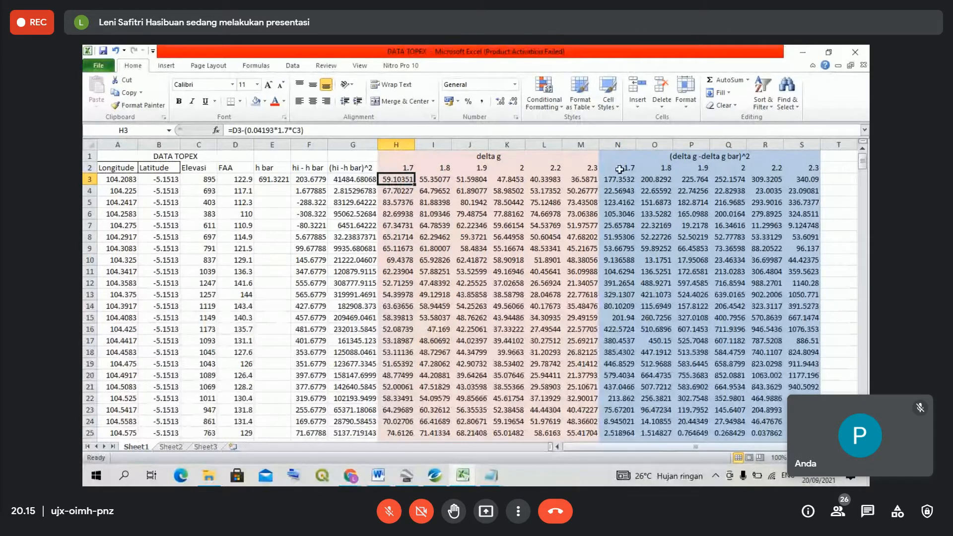
pyautogui.click(629, 181)
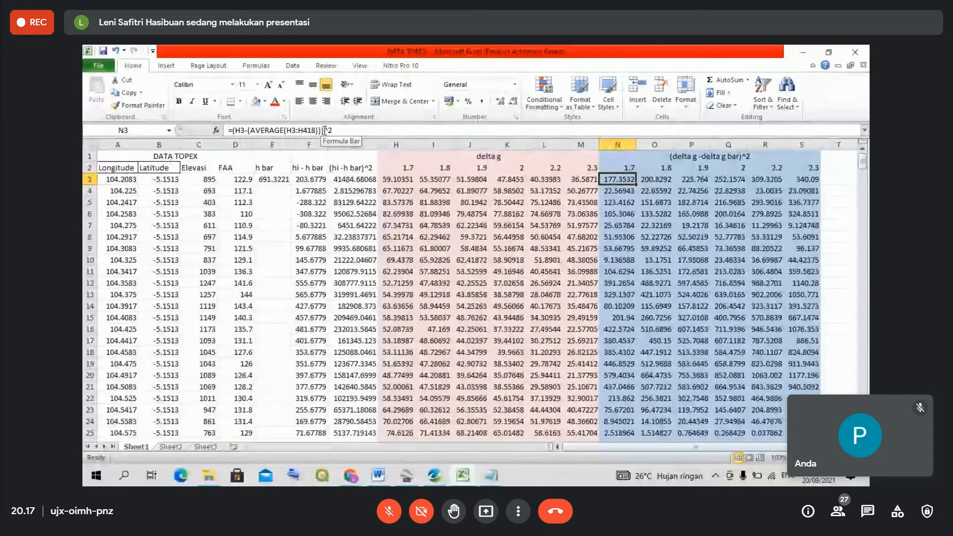
pyautogui.click(677, 206)
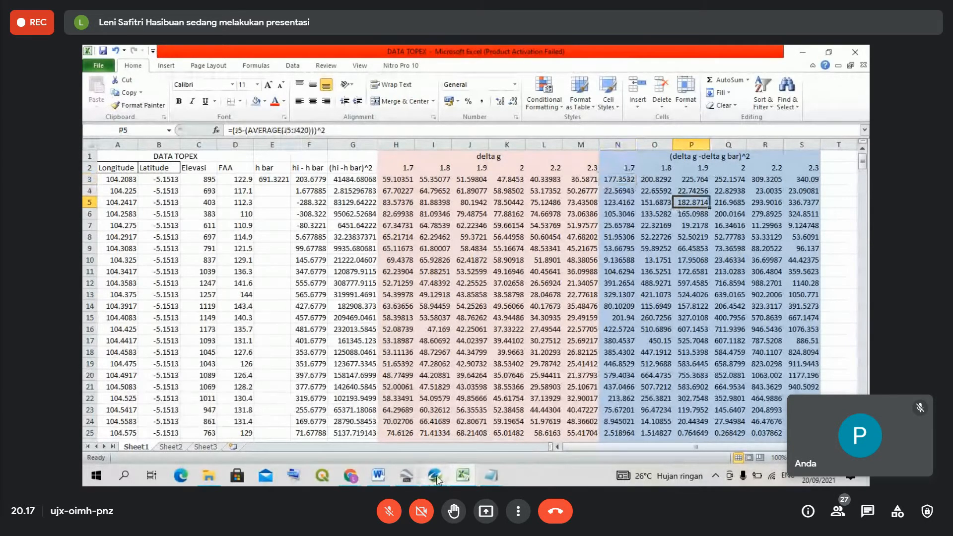
pyautogui.moveTo(437, 477)
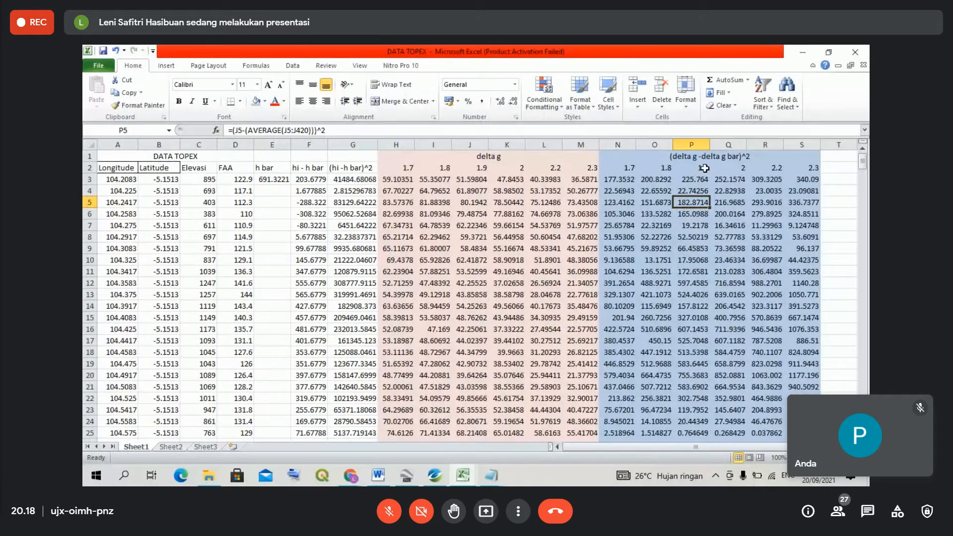
pyautogui.click(624, 178)
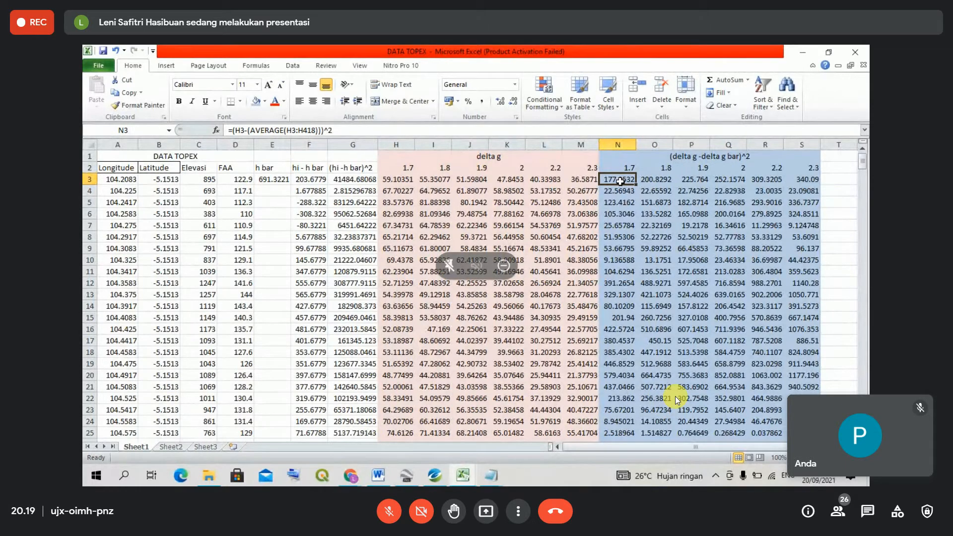
pyautogui.press('F11')
pyautogui.click(629, 336)
pyautogui.press('F11')
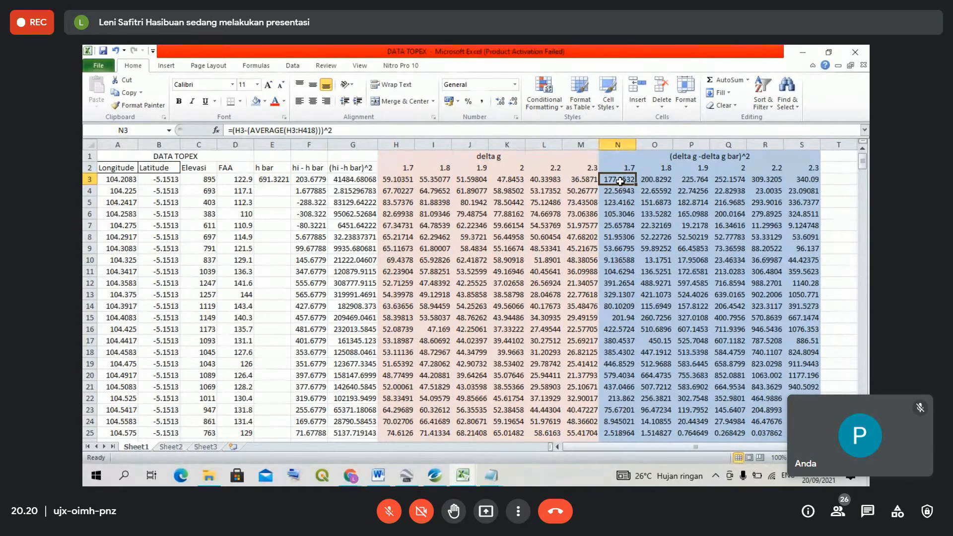
pyautogui.click(658, 180)
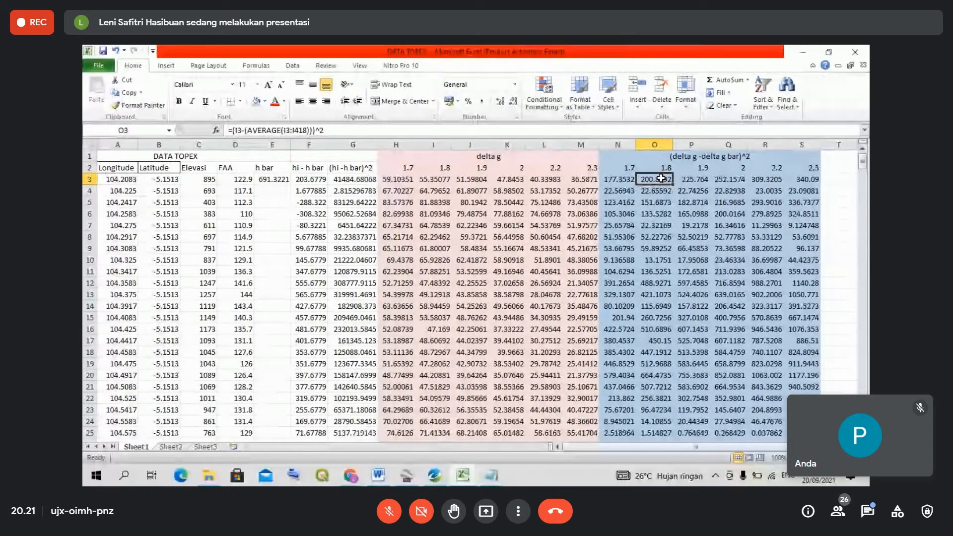
pyautogui.click(266, 179)
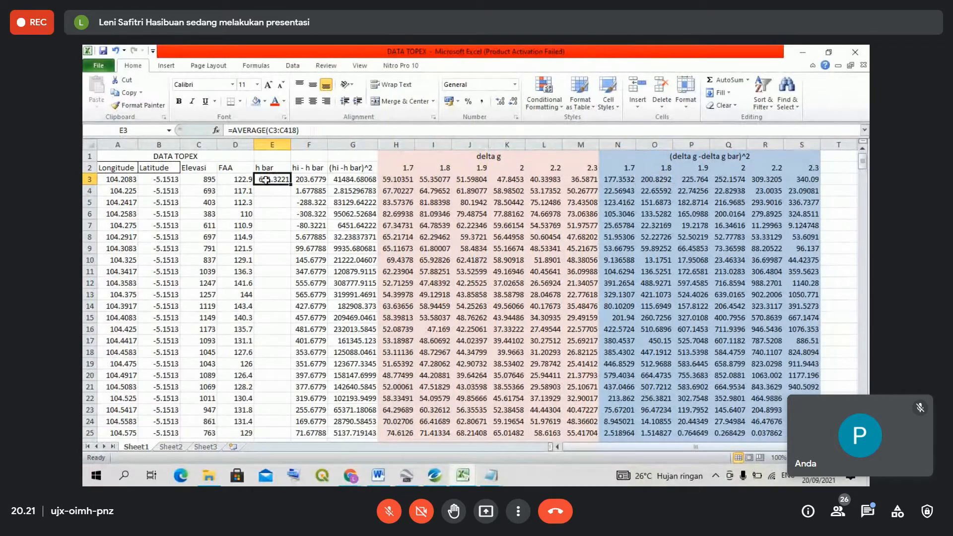
pyautogui.click(240, 179)
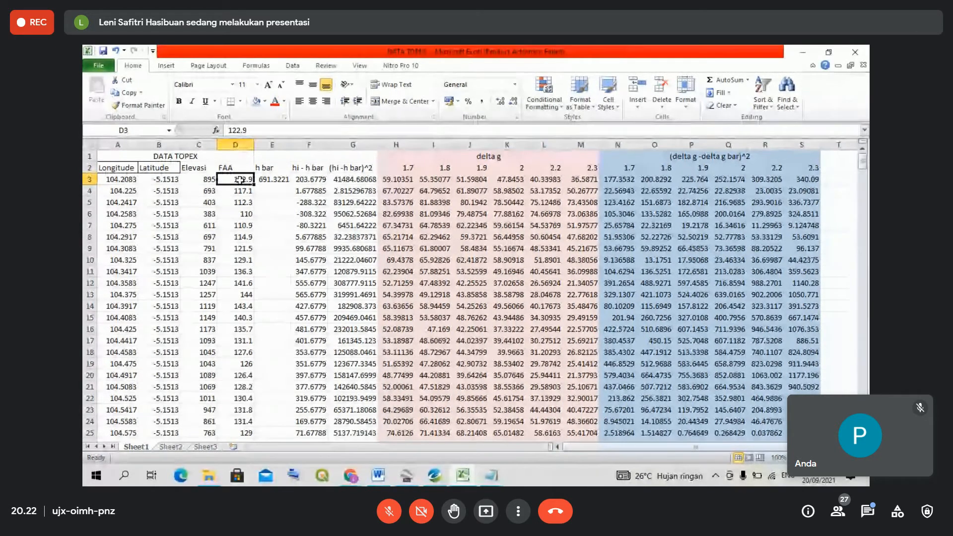
pyautogui.click(197, 179)
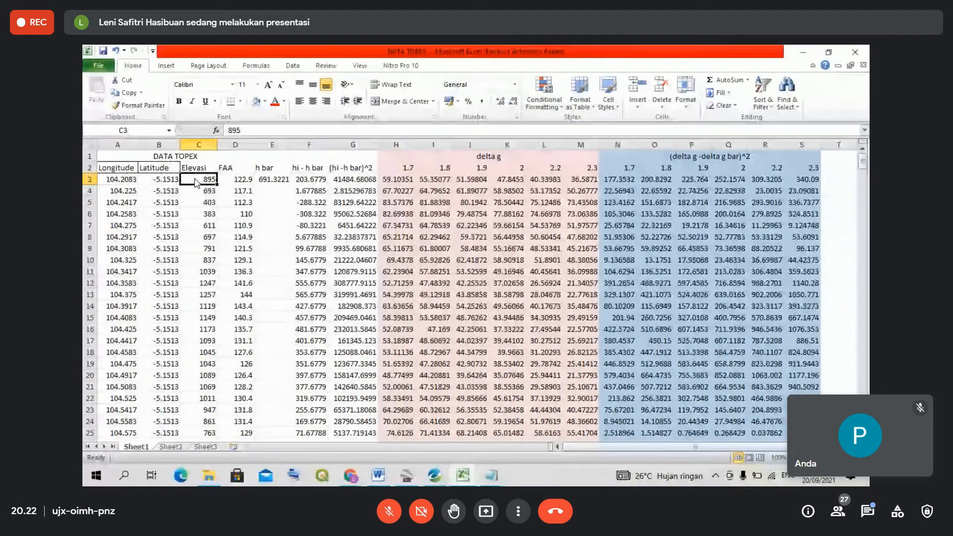
pyautogui.click(225, 180)
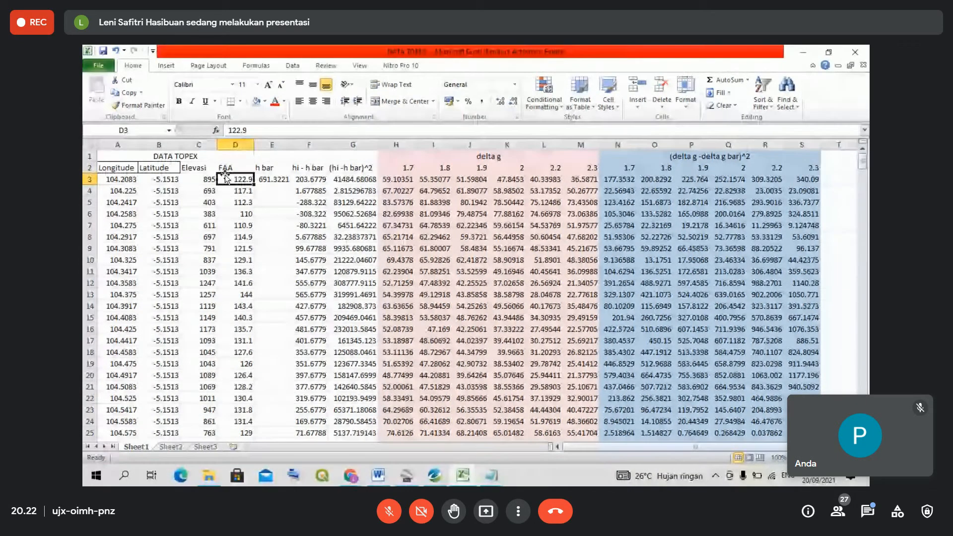
pyautogui.click(273, 179)
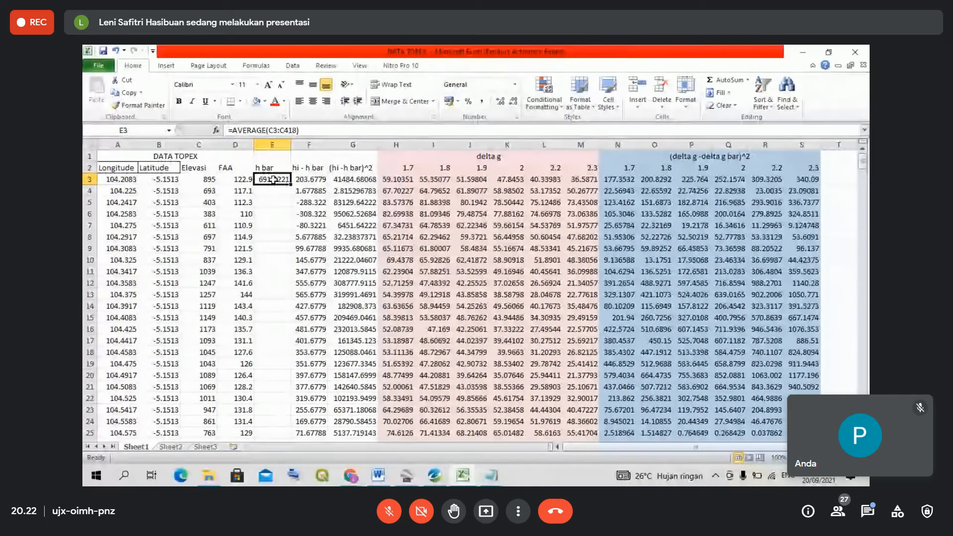
# - Examine the elevation value in C3 and the mean elevation formula in E3
pyautogui.click(207, 179)
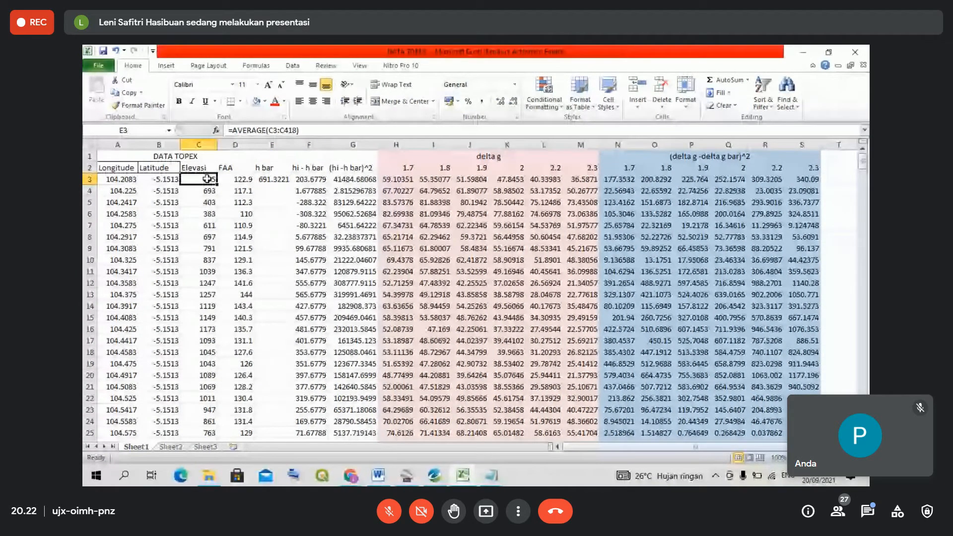
pyautogui.click(273, 180)
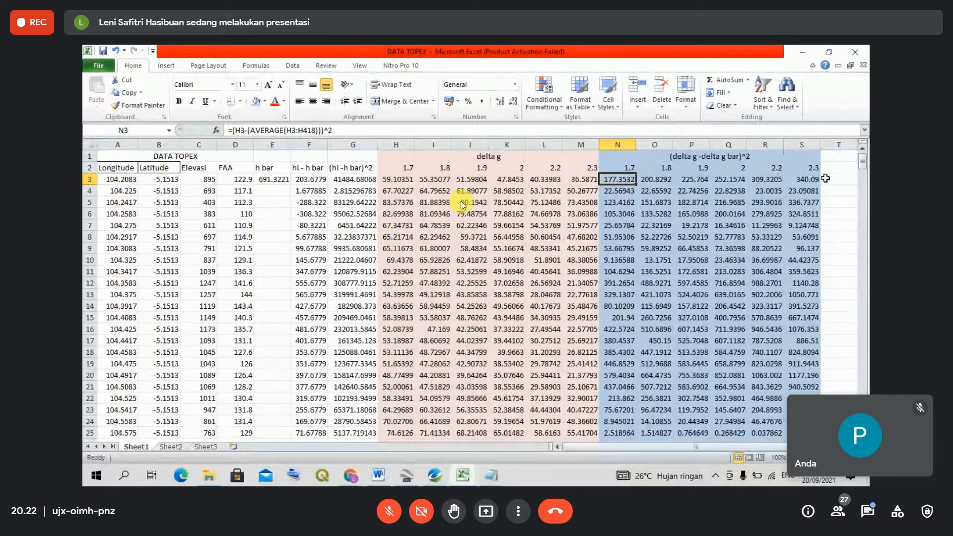
pyautogui.hscroll(1, 822, 179)
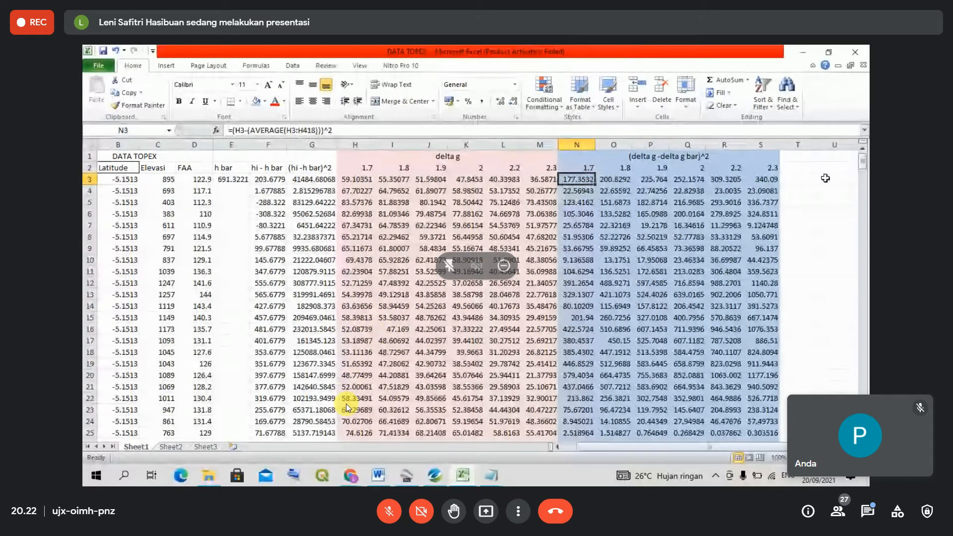
# - Read the participants' messages in the meeting chat and close the chat, leaving the microphone muted
pyautogui.click(392, 516)
pyautogui.click(389, 514)
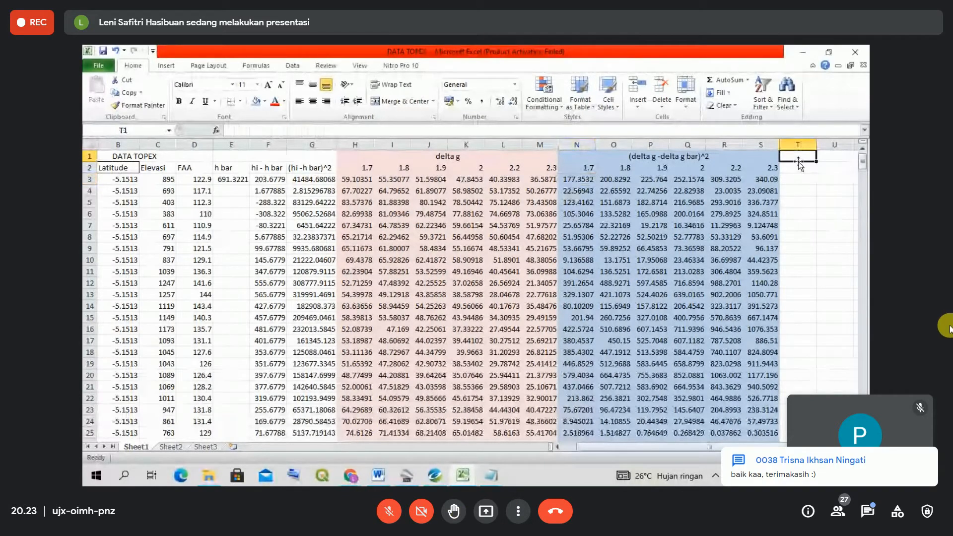
pyautogui.click(845, 470)
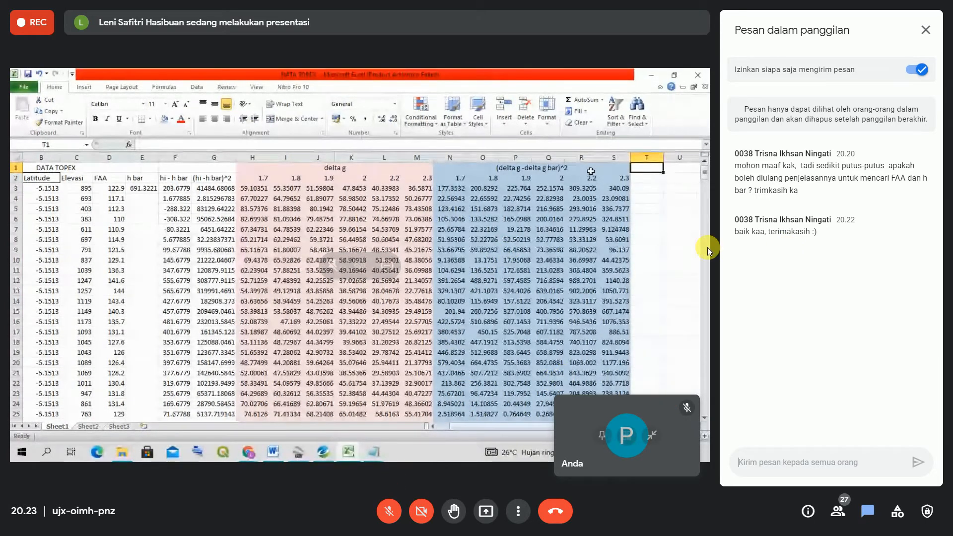
pyautogui.click(389, 510)
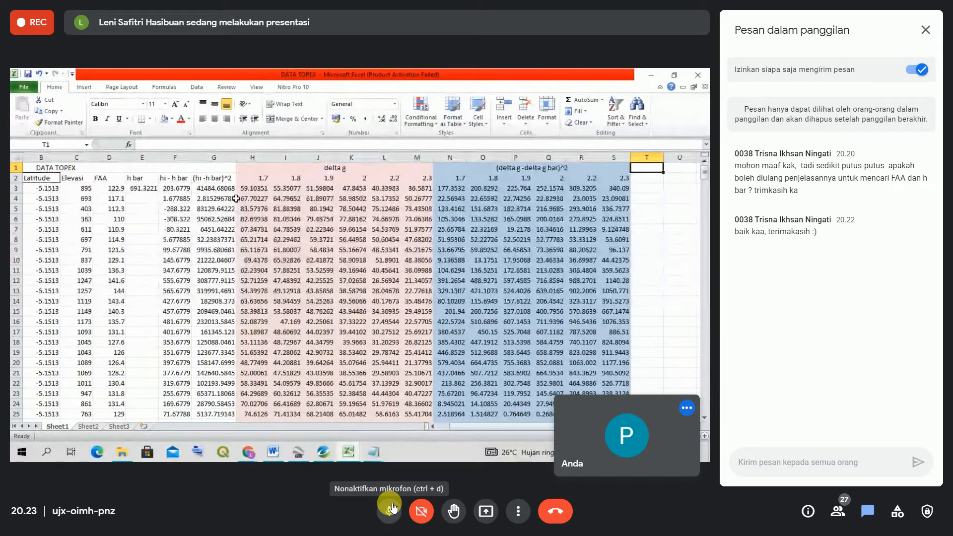
pyautogui.click(391, 508)
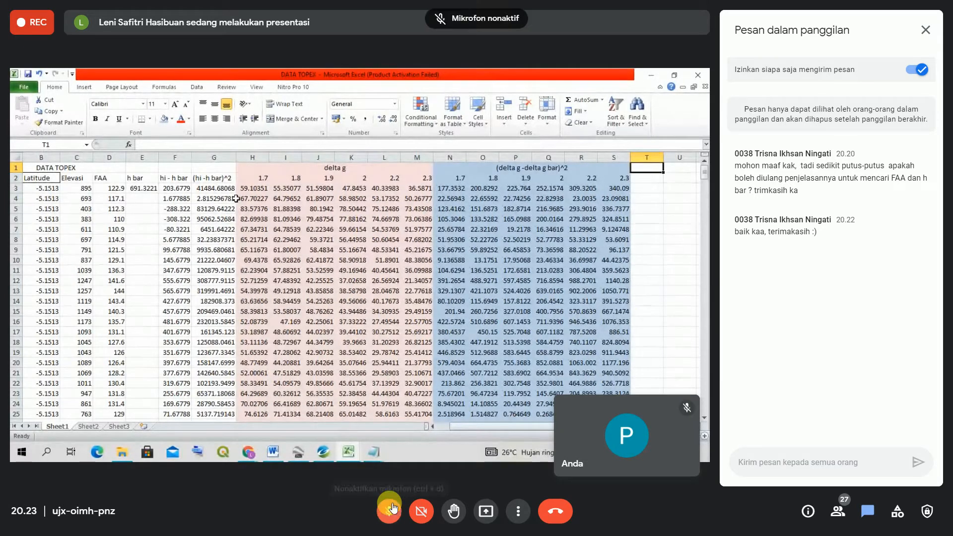
pyautogui.click(926, 29)
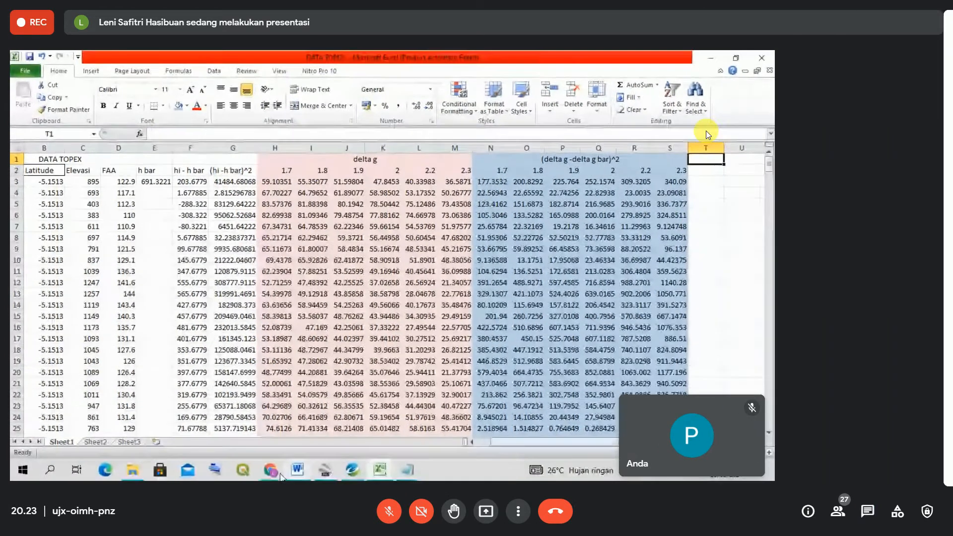
# - Switch to the Google Meet call in the shared Chrome window and open its in-call chat
pyautogui.moveTo(242, 428)
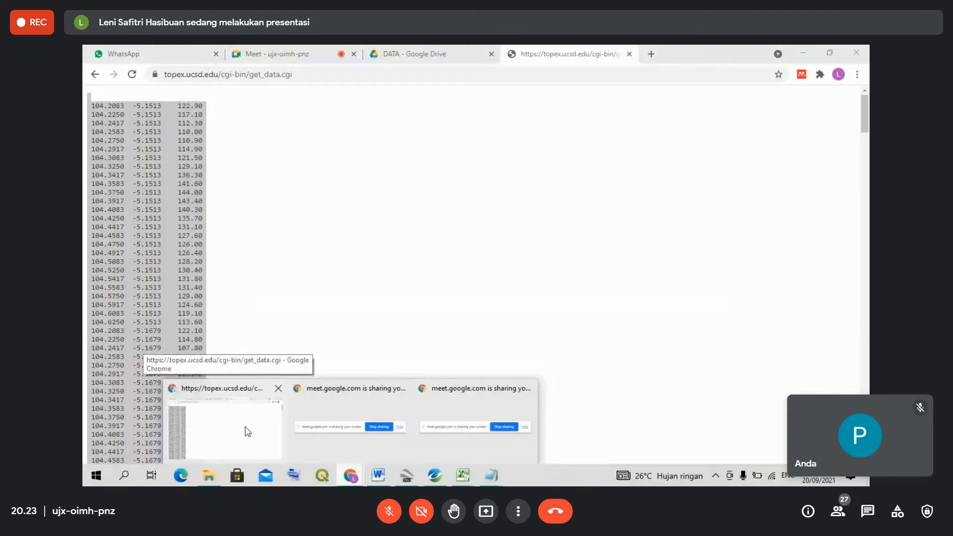
pyautogui.click(248, 431)
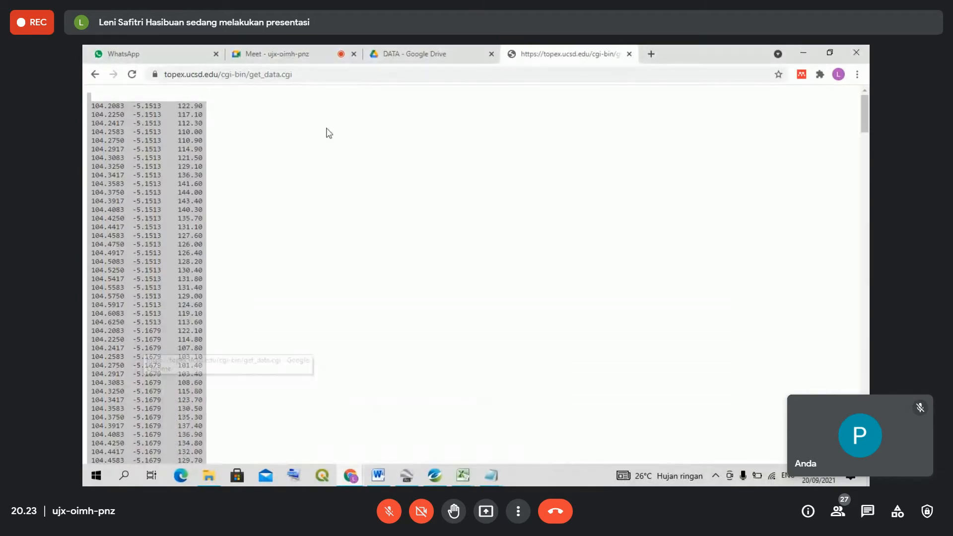
pyautogui.click(296, 58)
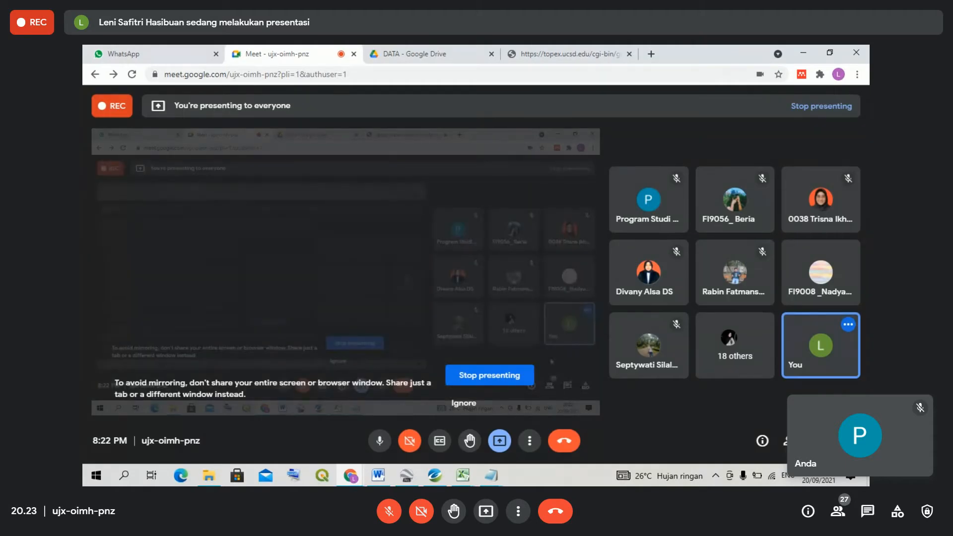
pyautogui.click(819, 441)
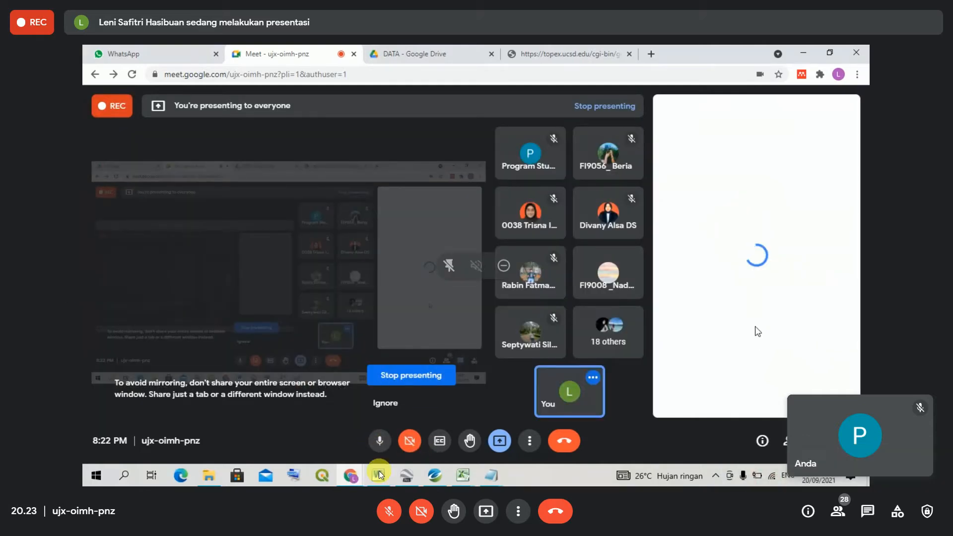
# - Unmute the microphone, leave the full-screen view and check the in-call chat messages
pyautogui.click(390, 513)
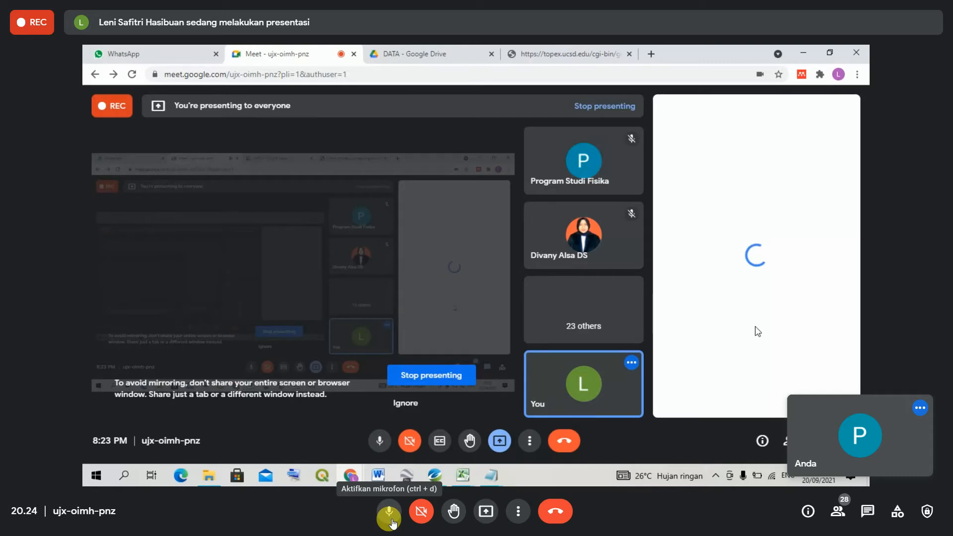
pyautogui.press('F11')
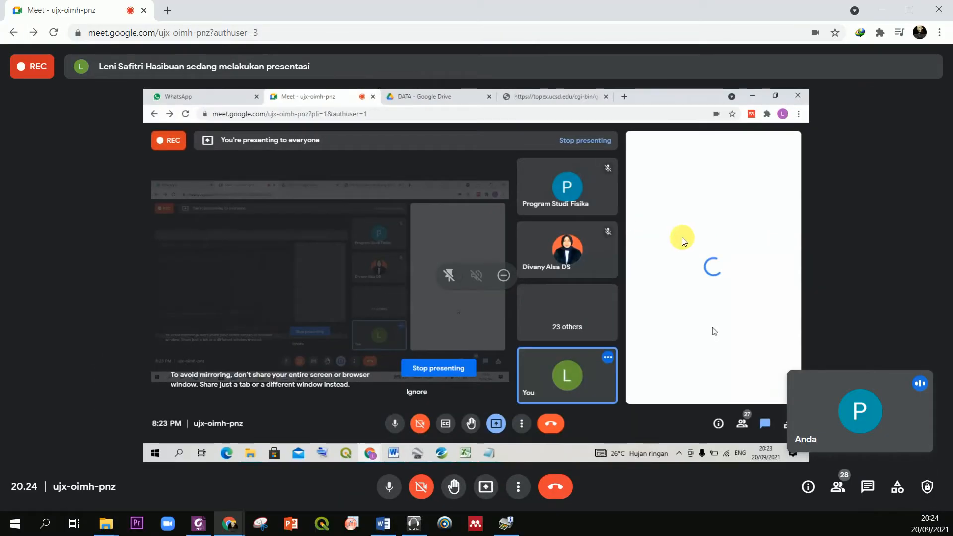
pyautogui.click(868, 486)
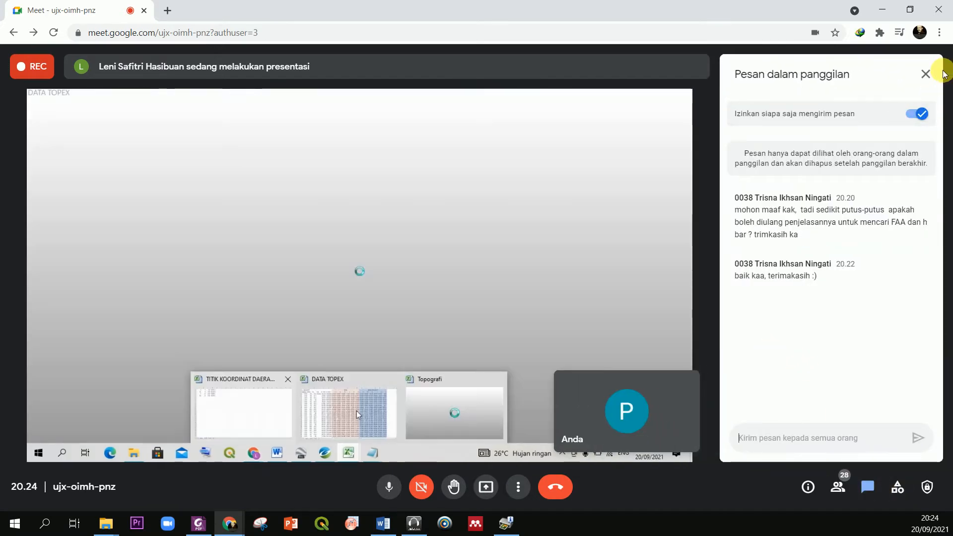
pyautogui.click(925, 74)
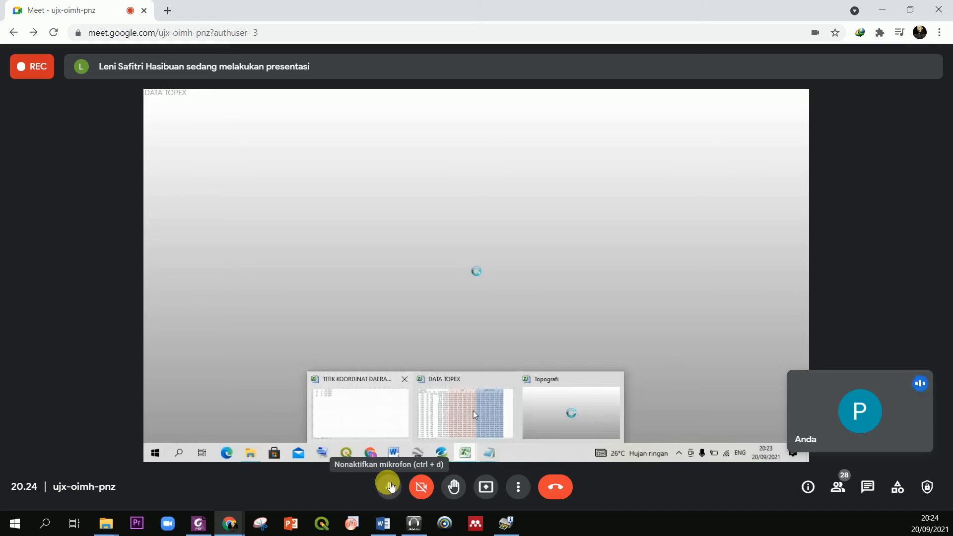
# - Mute the meeting microphone
pyautogui.click(391, 486)
pyautogui.click(391, 486)
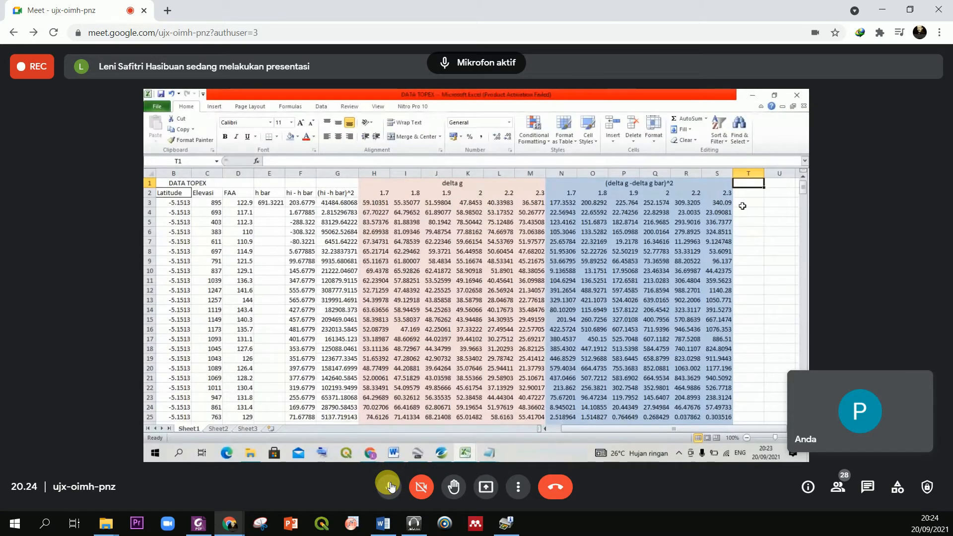
pyautogui.click(391, 487)
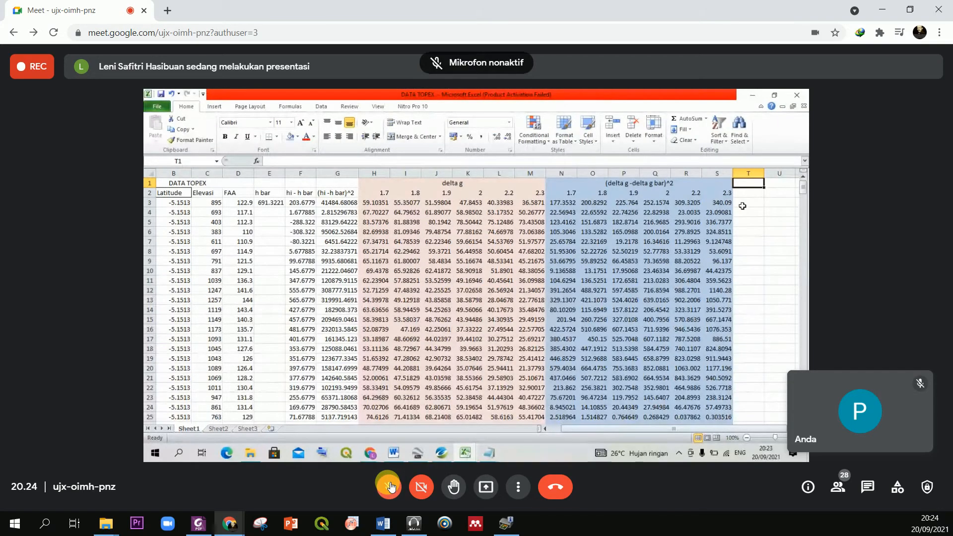
pyautogui.click(391, 486)
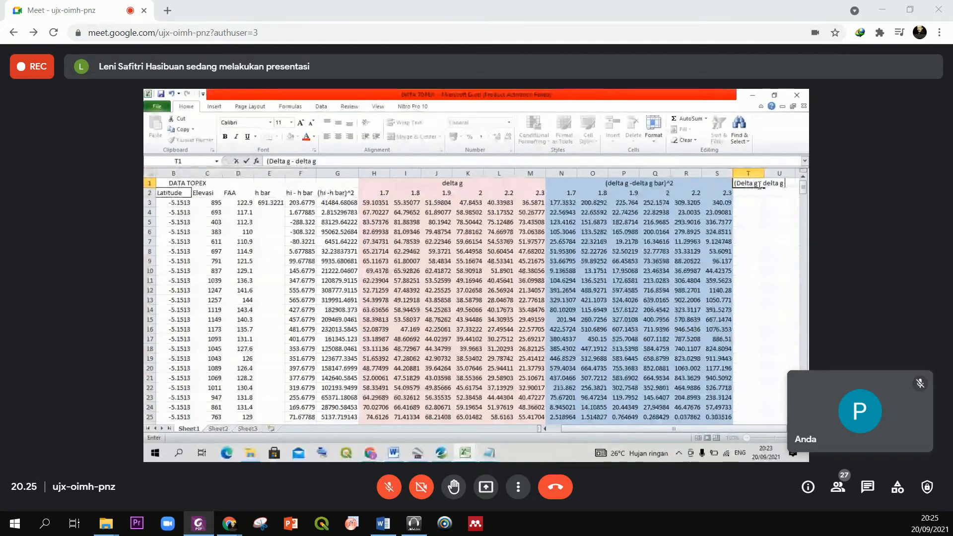
# - Enter the heading (Delta g - delta g bar)(hi - h bar) in T1
pyautogui.write('bar)(hi')
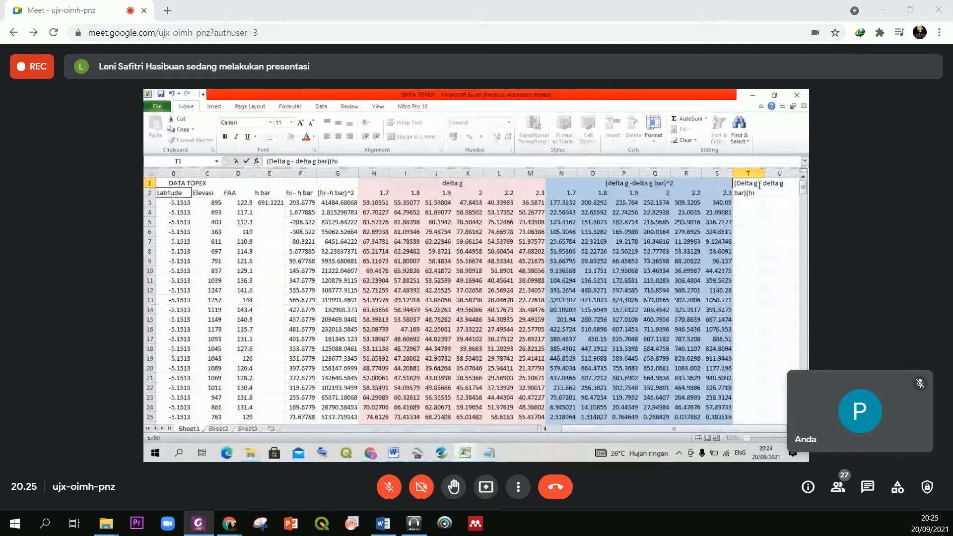
pyautogui.write(' - h')
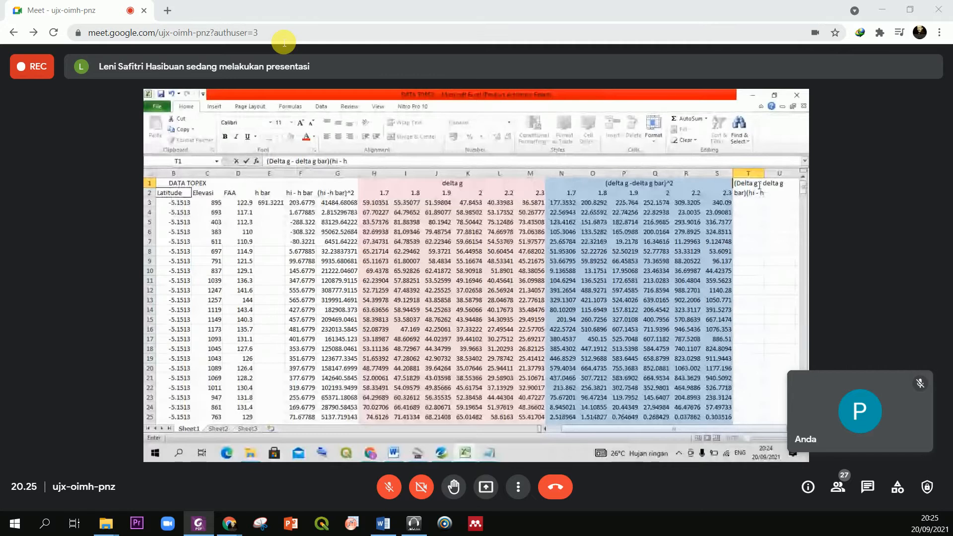
pyautogui.write(' bar')
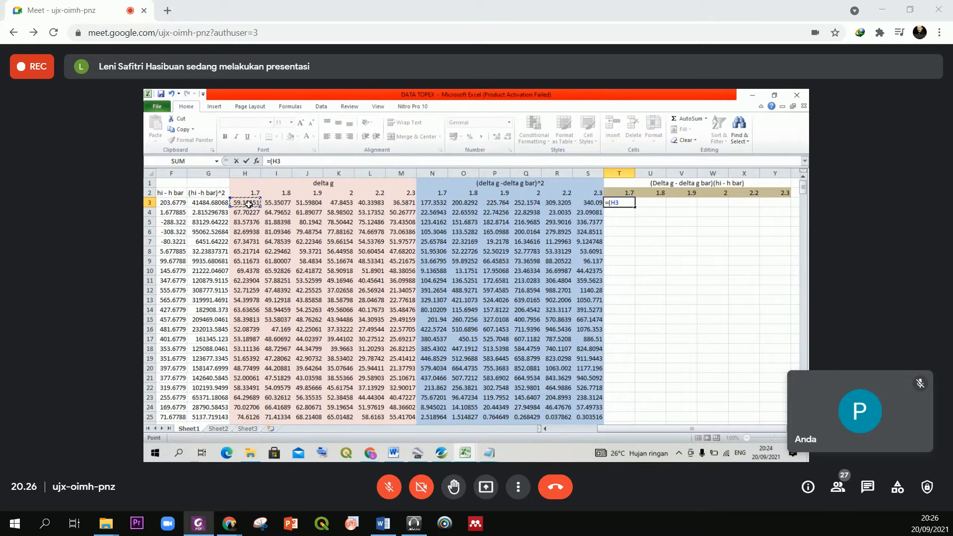
# - Enter the product formula =(H3-(AVERAGE(H3:H418)))*F3 in T3 for the 1.7 column
pyautogui.write('-(average(')
pyautogui.click(249, 204)
pyautogui.write(':')
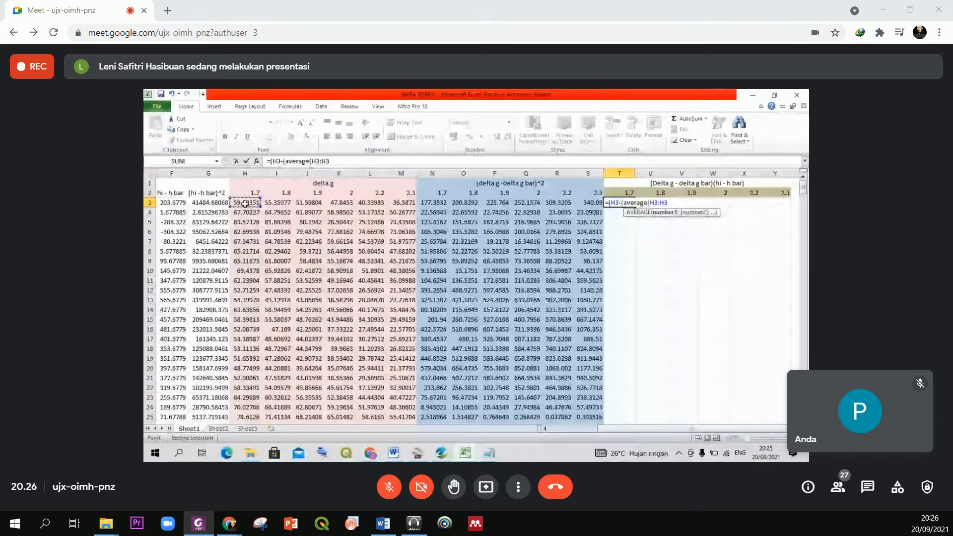
pyautogui.press('BackSpace')
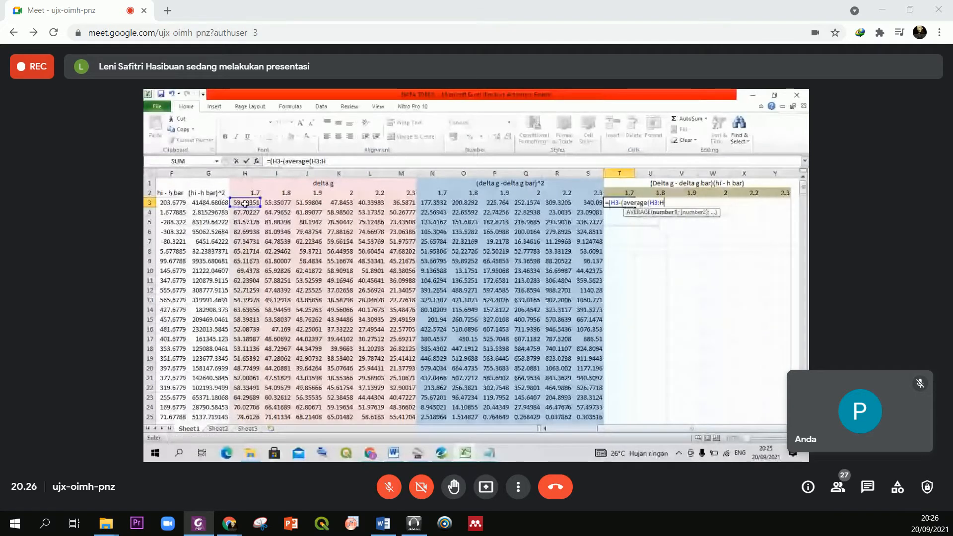
pyautogui.write('418)')
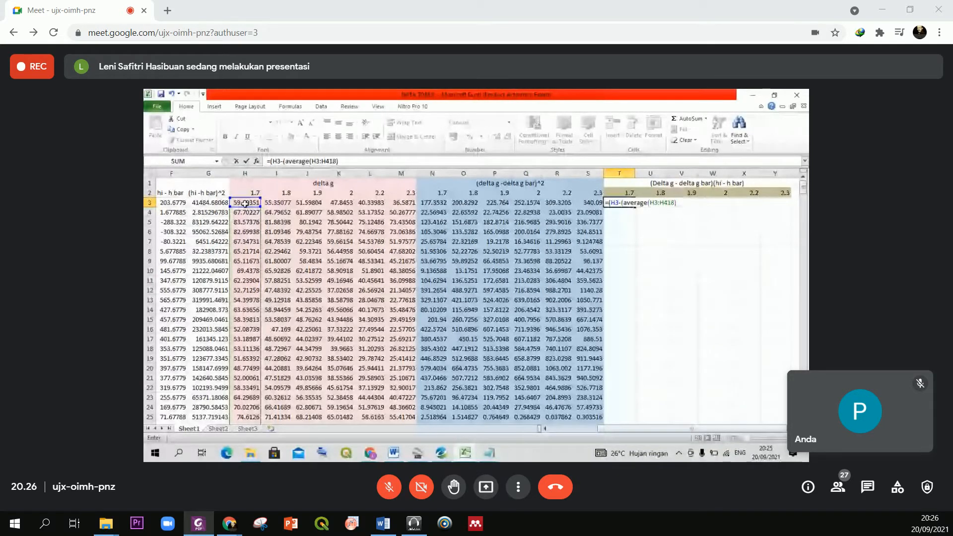
pyautogui.write(')')
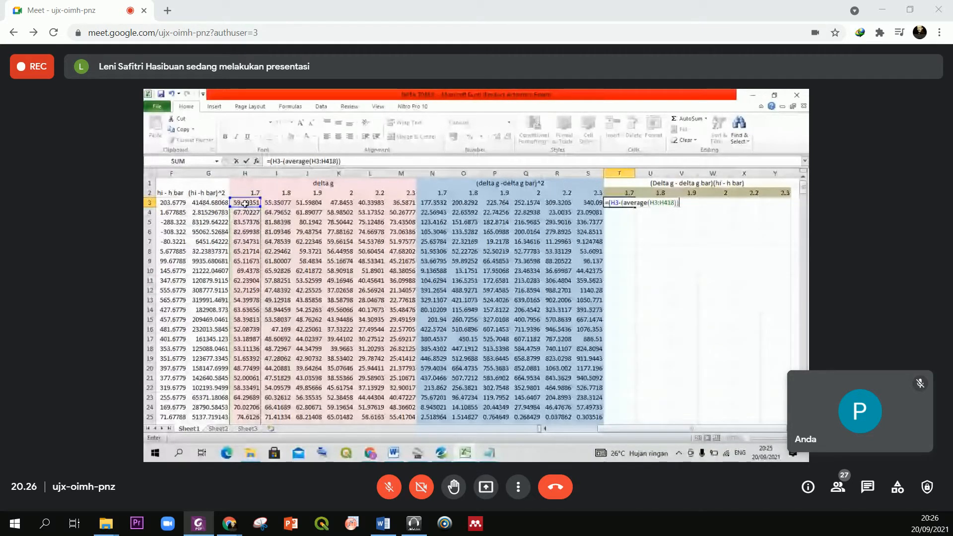
pyautogui.write(')*')
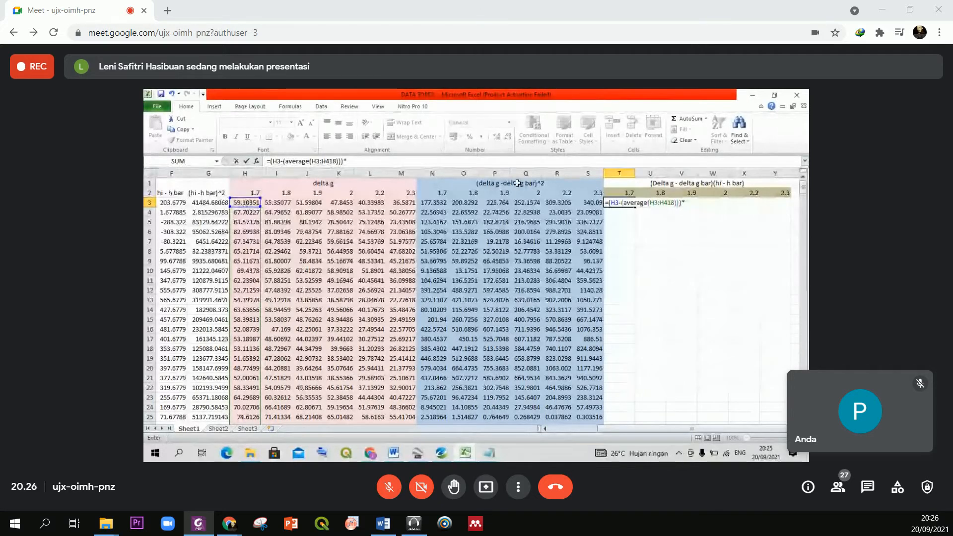
pyautogui.click(174, 202)
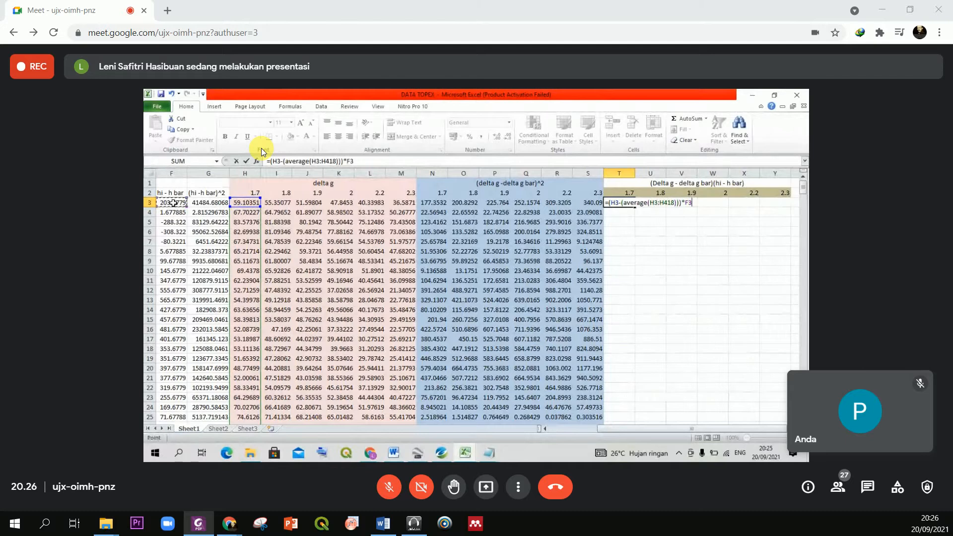
pyautogui.press('Return')
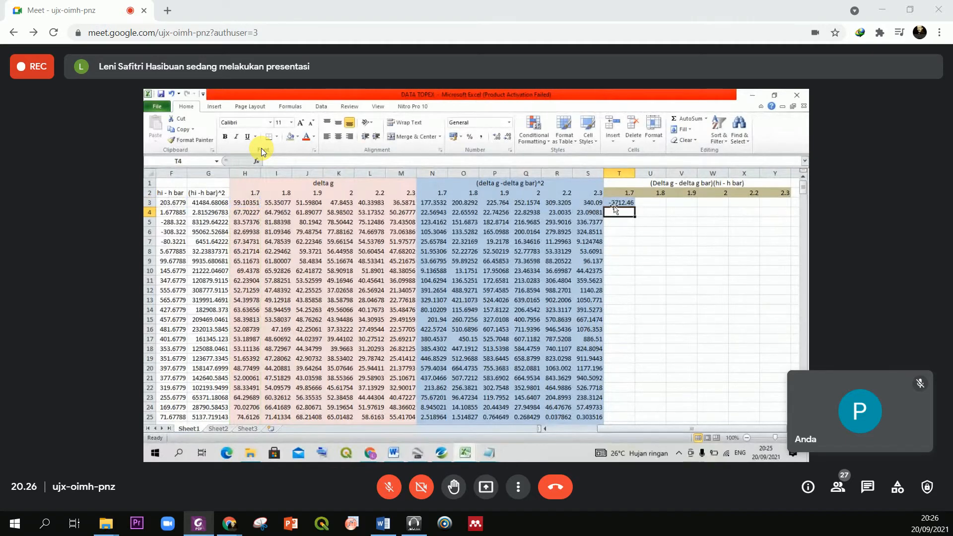
# - Fill the T3 product formula down all data rows of the 1.7 column
pyautogui.click(614, 203)
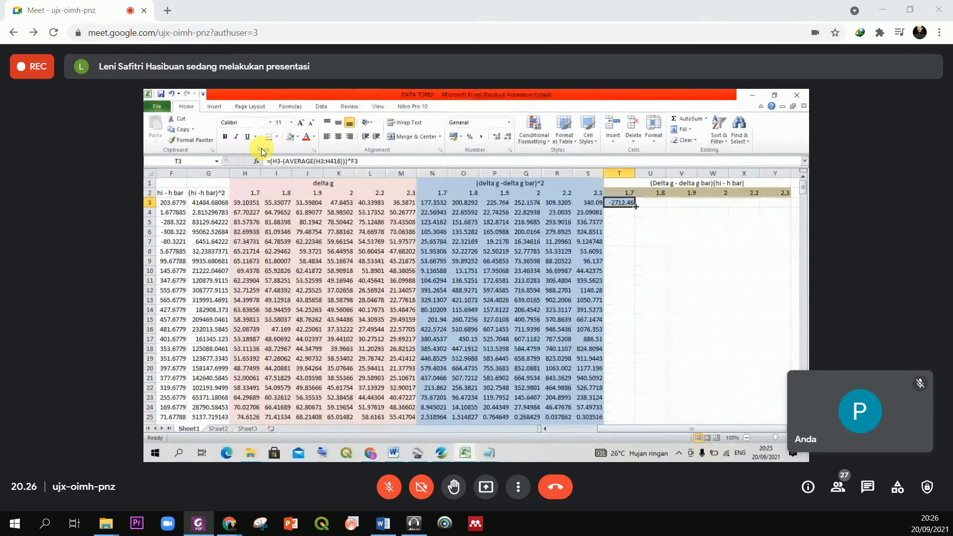
pyautogui.doubleClick(636, 206)
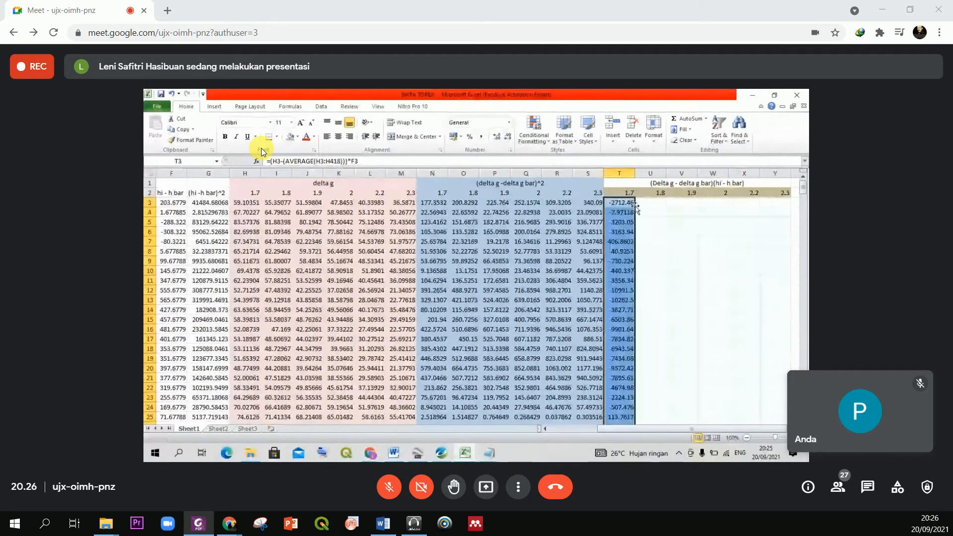
pyautogui.click(621, 202)
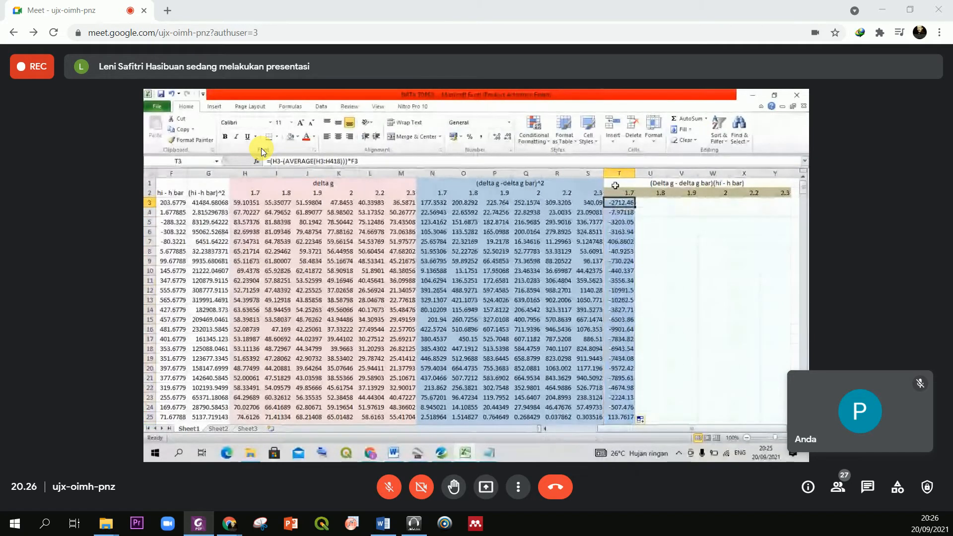
# - Shade the whole (Delta g - delta g bar)(hi - h bar) block, columns T to Y from its header down the data rows, with an olive fill and cell borders
pyautogui.click(614, 185)
pyautogui.hotkey('ctrl', 'shift', 'Down')
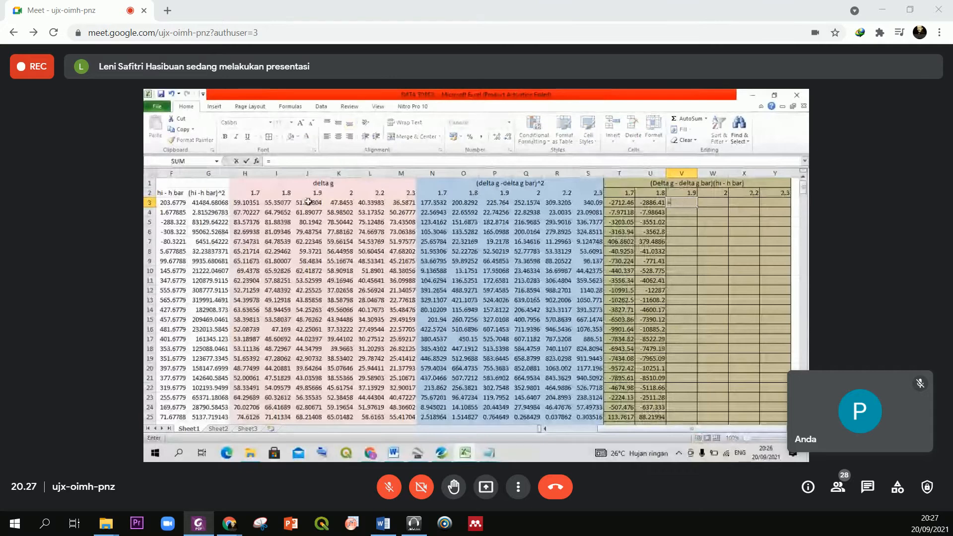
# - Enter the product formula =(J3-(AVERAGE(J3:J418)))*F3 in V3 and fill it down all data rows of the 1.9 column
pyautogui.write('(')
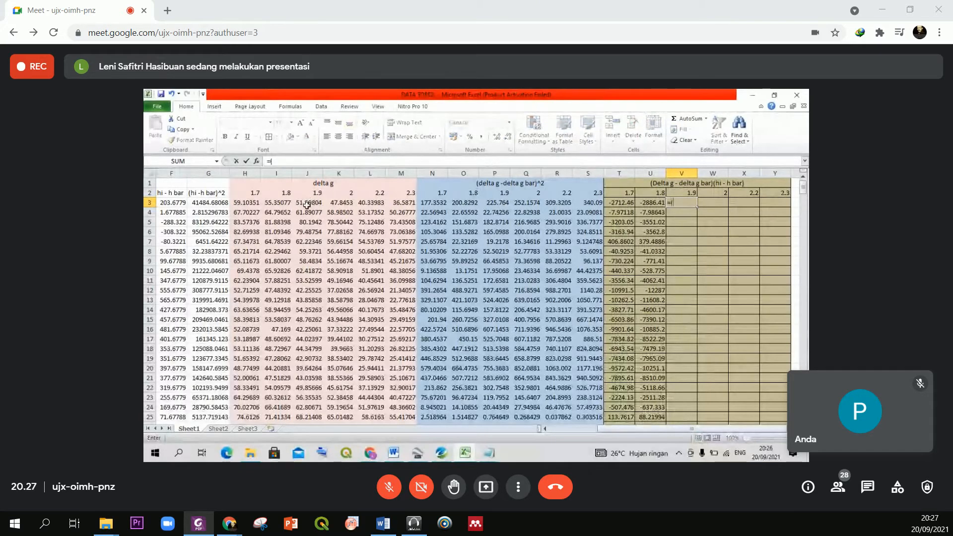
pyautogui.click(306, 205)
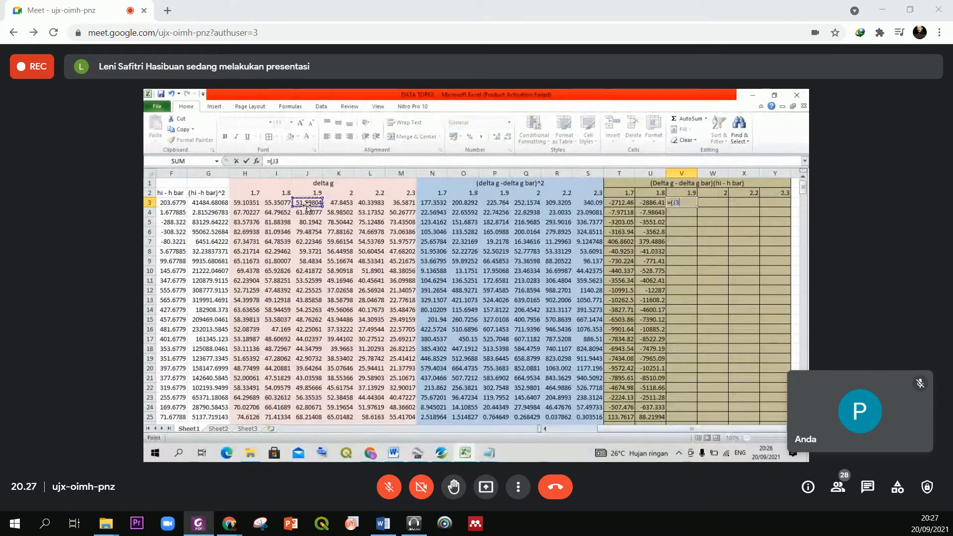
pyautogui.write('-(')
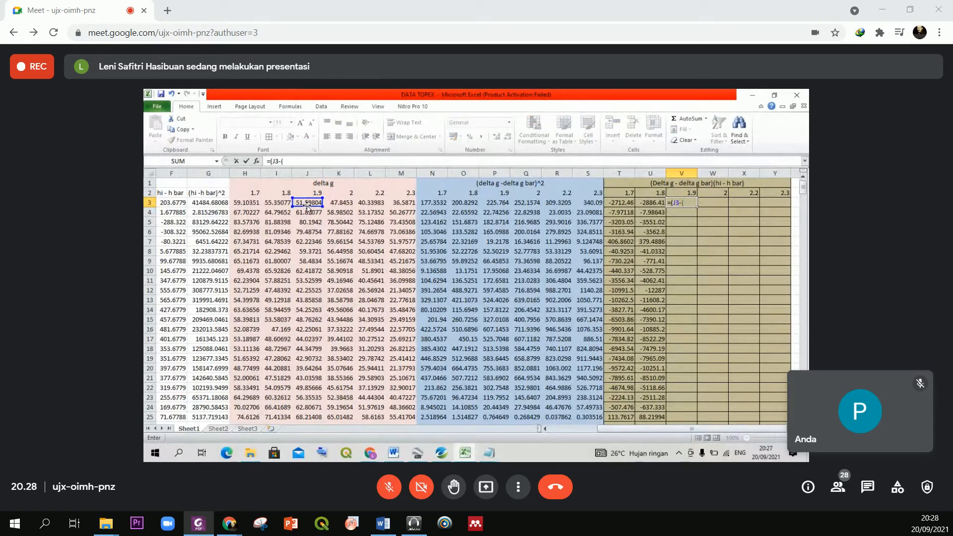
pyautogui.write('ave')
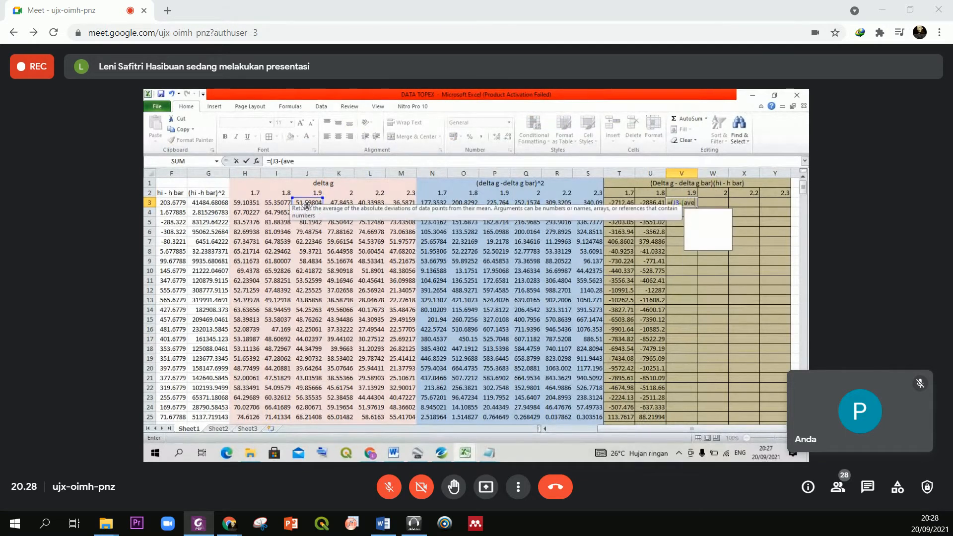
pyautogui.write('rage(')
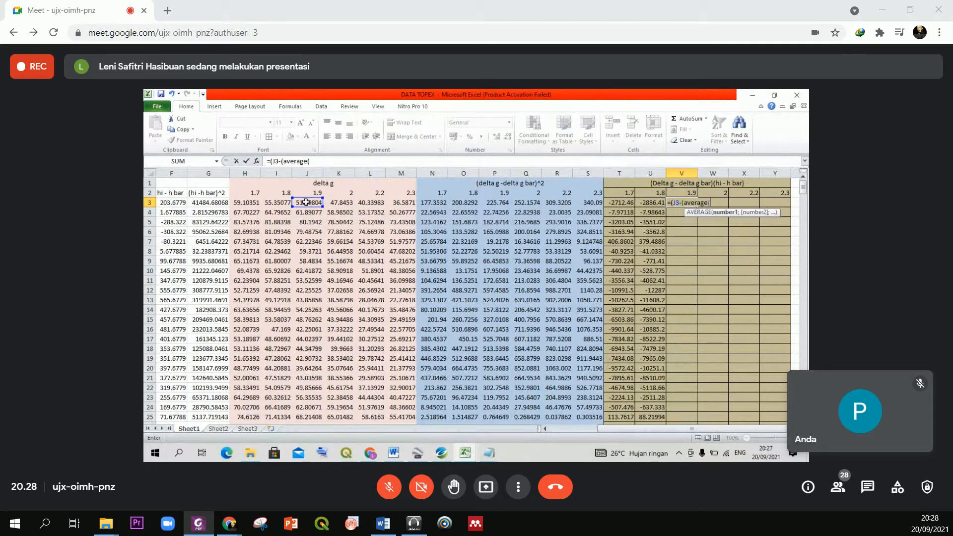
pyautogui.click(306, 202)
pyautogui.press('F8')
pyautogui.press('F8')
pyautogui.hotkey('ctrl', 'shift', 'Down')
pyautogui.write(')')
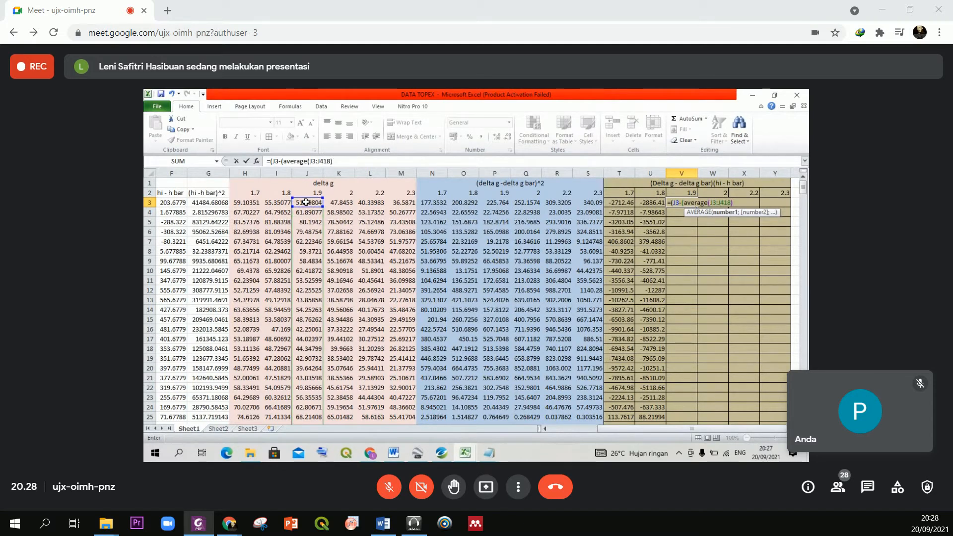
pyautogui.write('))')
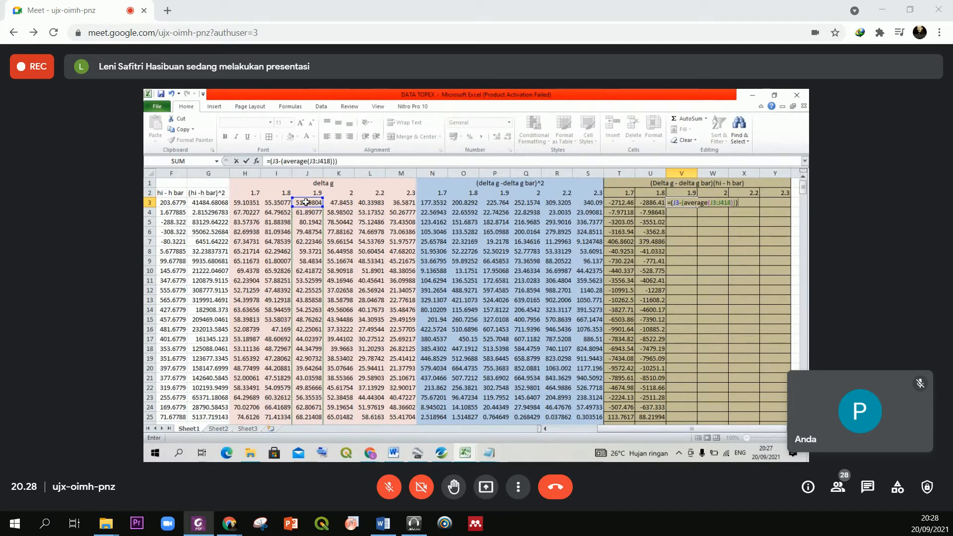
pyautogui.write('*')
pyautogui.click(168, 204)
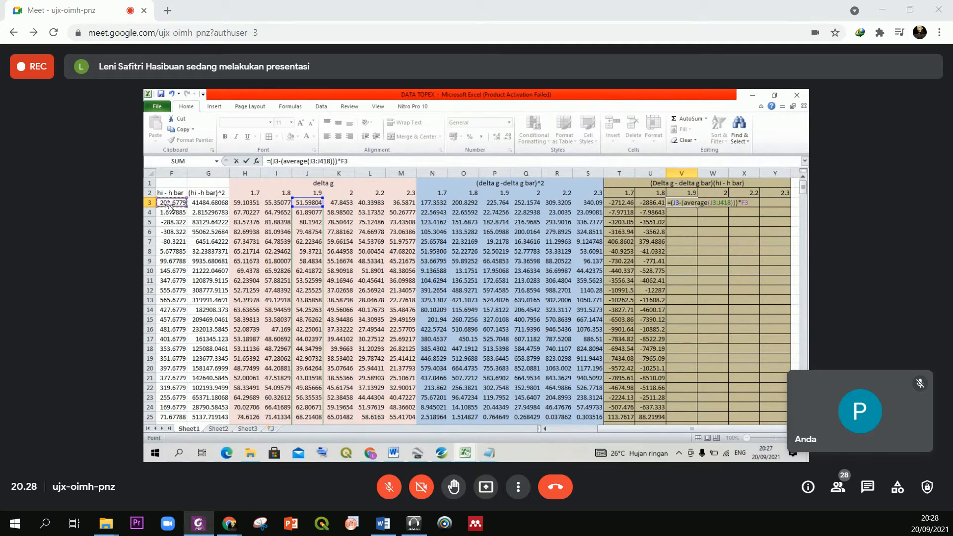
pyautogui.press('Return')
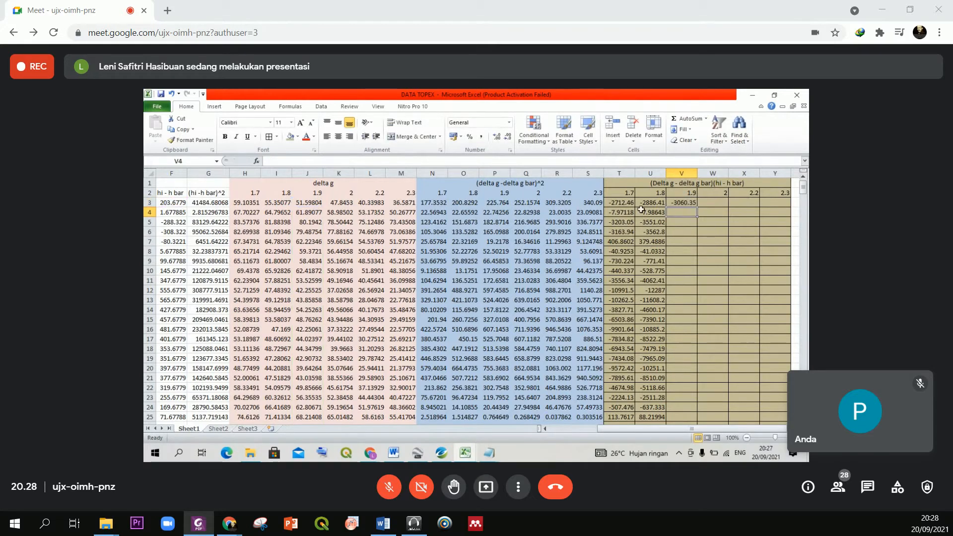
pyautogui.click(680, 203)
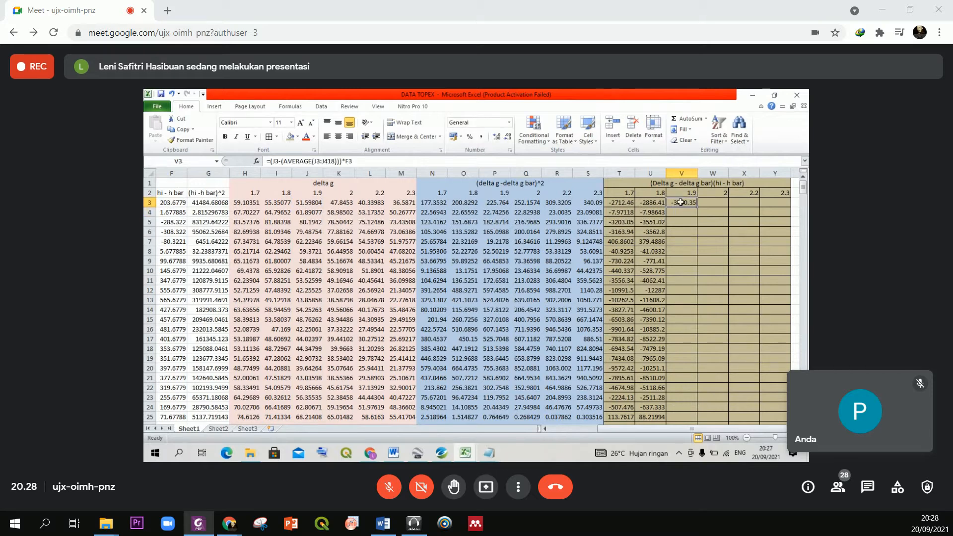
pyautogui.doubleClick(697, 208)
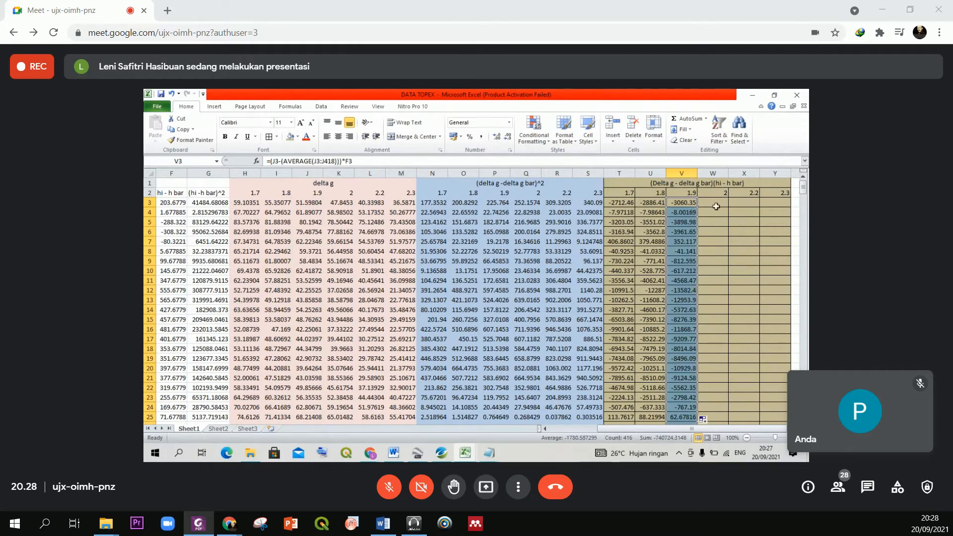
# - Enter the product formula =(K3-(AVERAGE(K3:K418)))*F3 in W3 and fill it down all data rows of the 2 column
pyautogui.click(718, 202)
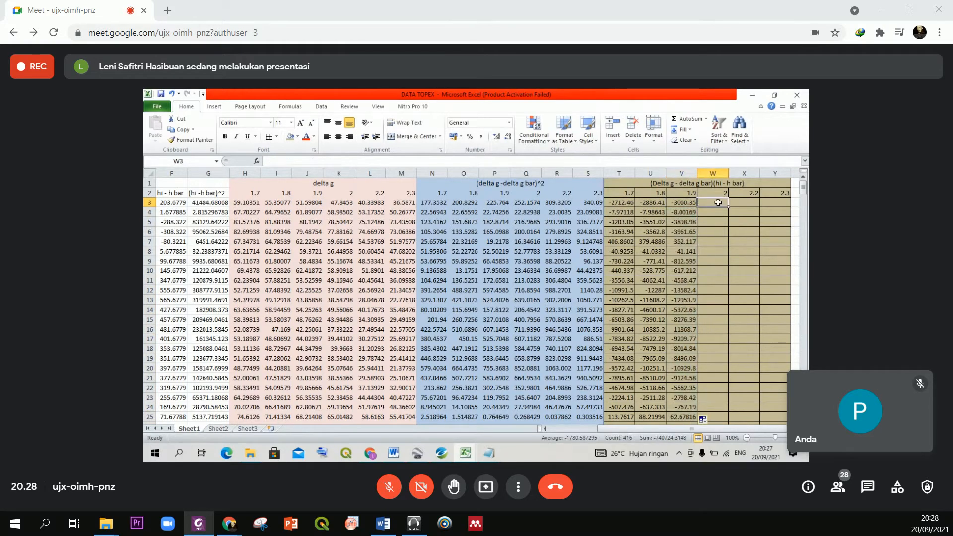
pyautogui.click(690, 203)
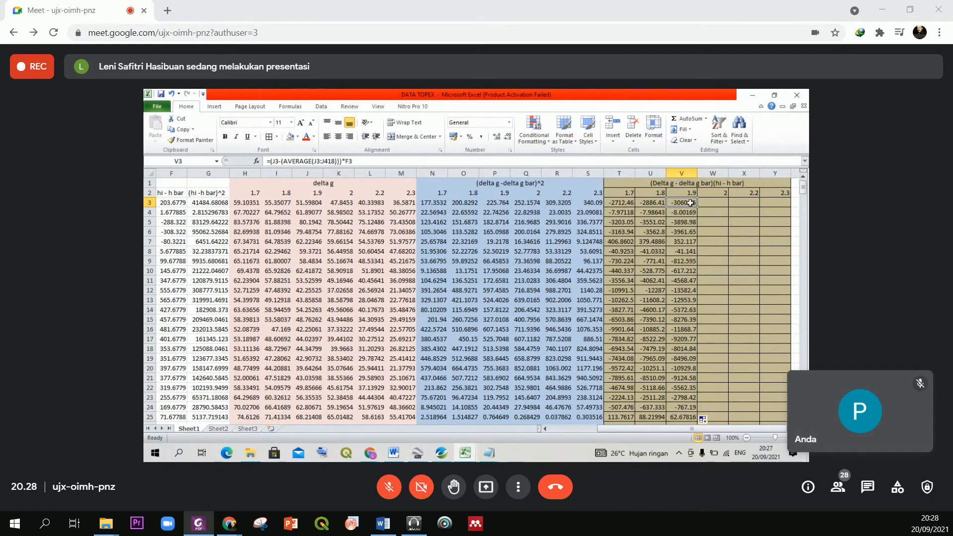
pyautogui.click(715, 203)
pyautogui.write('=')
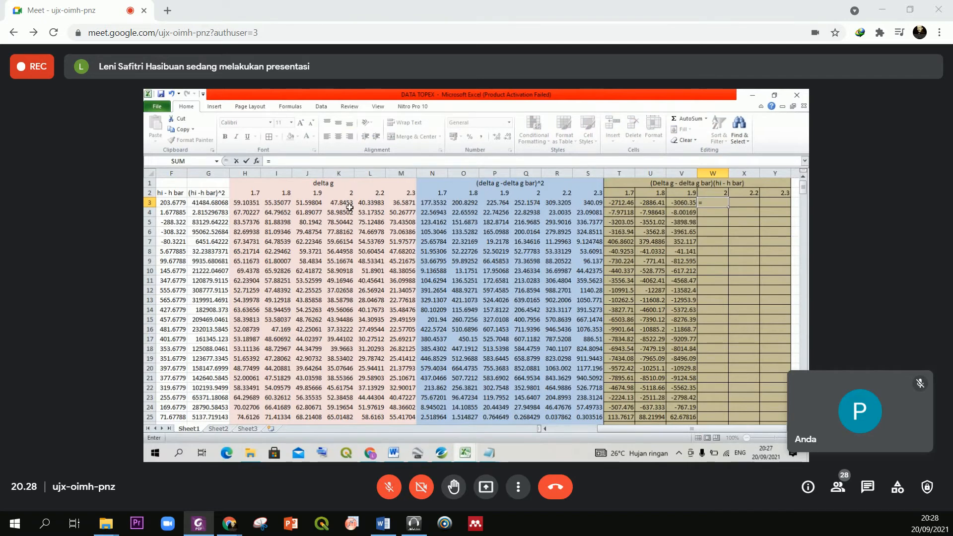
pyautogui.write('(')
pyautogui.click(344, 205)
pyautogui.write('-(average')
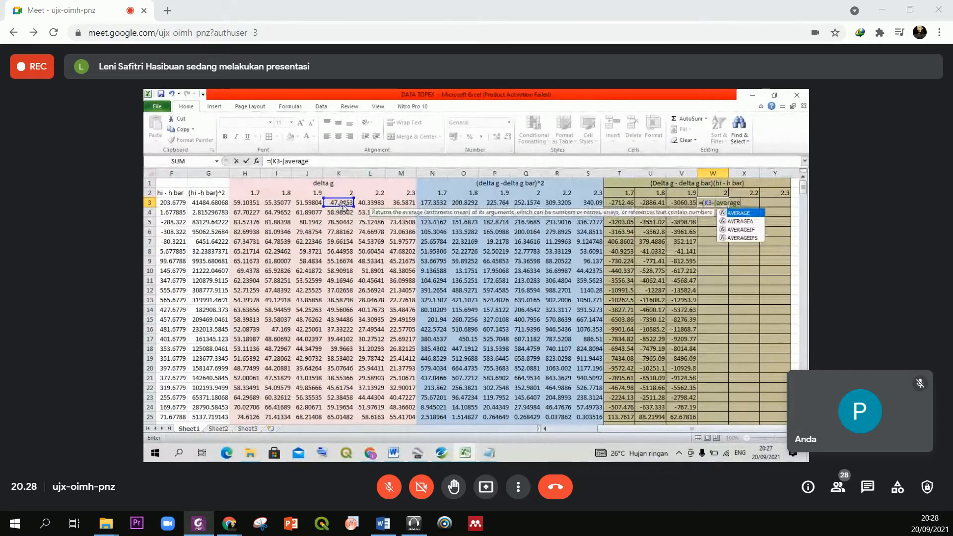
pyautogui.write('(')
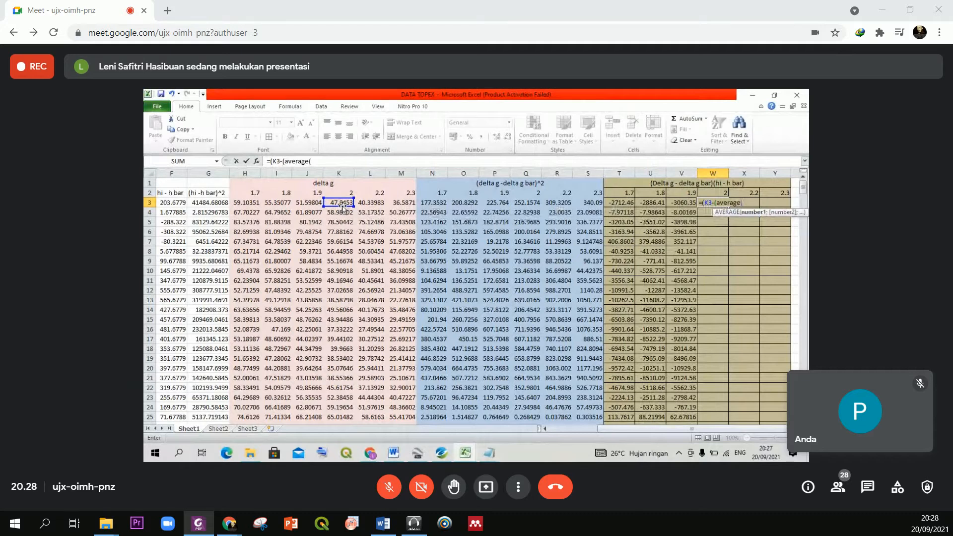
pyautogui.click(343, 204)
pyautogui.press('F8')
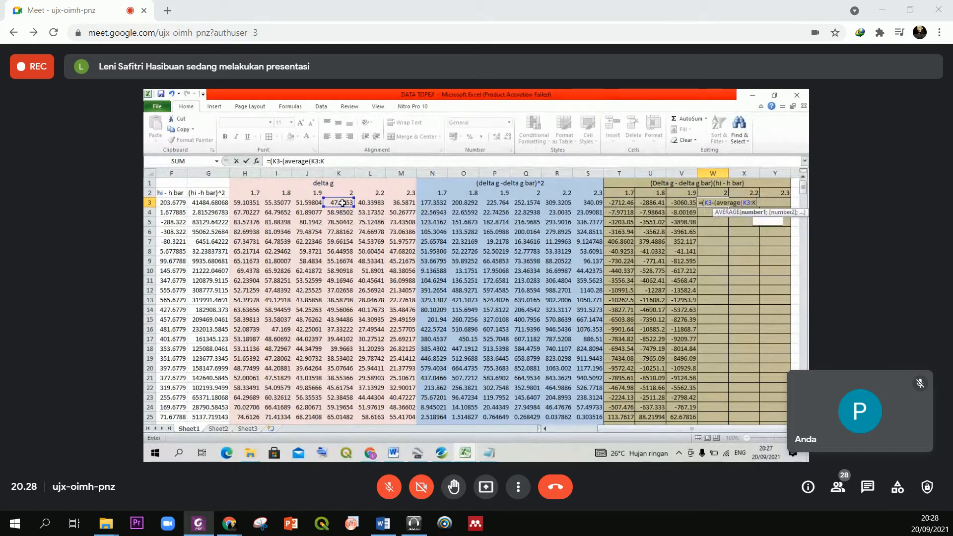
pyautogui.press('Down')
pyautogui.write('18')
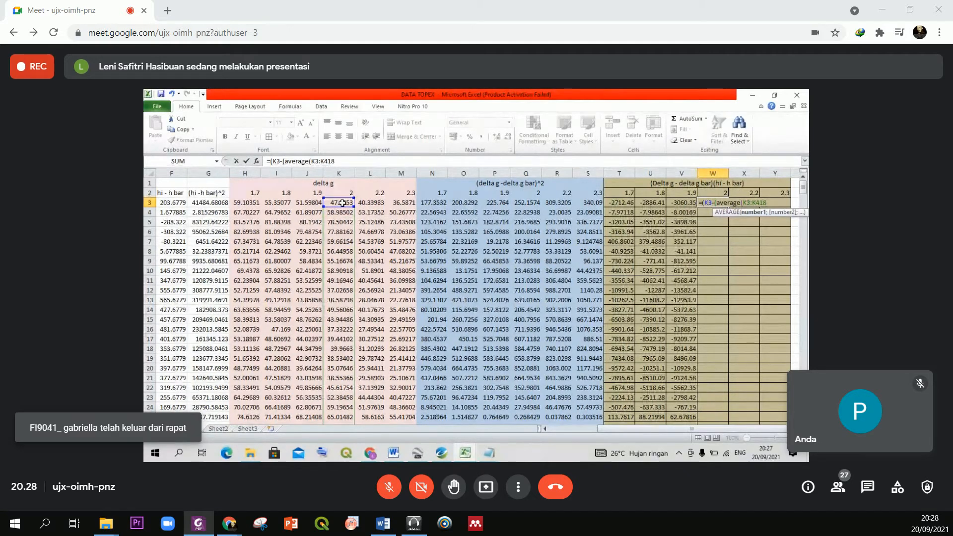
pyautogui.write(')))')
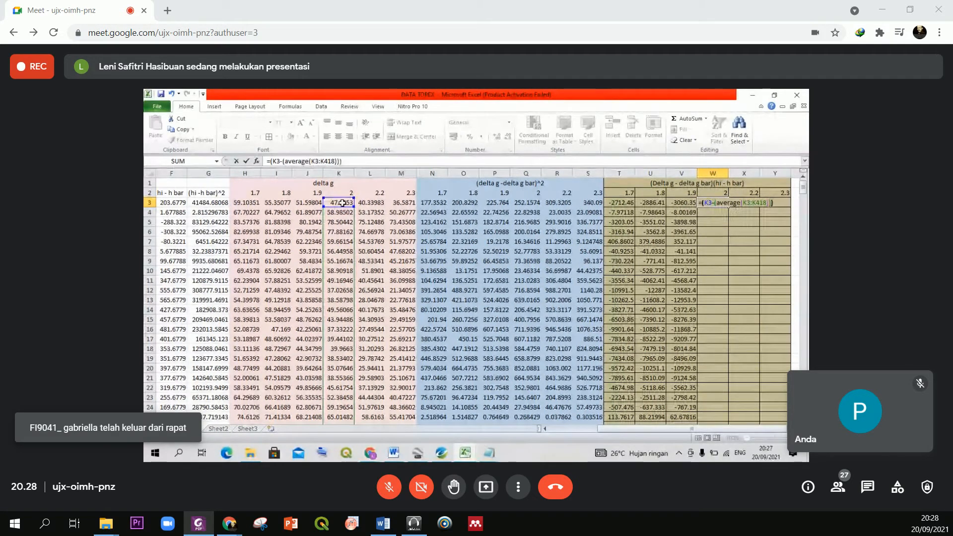
pyautogui.write('*')
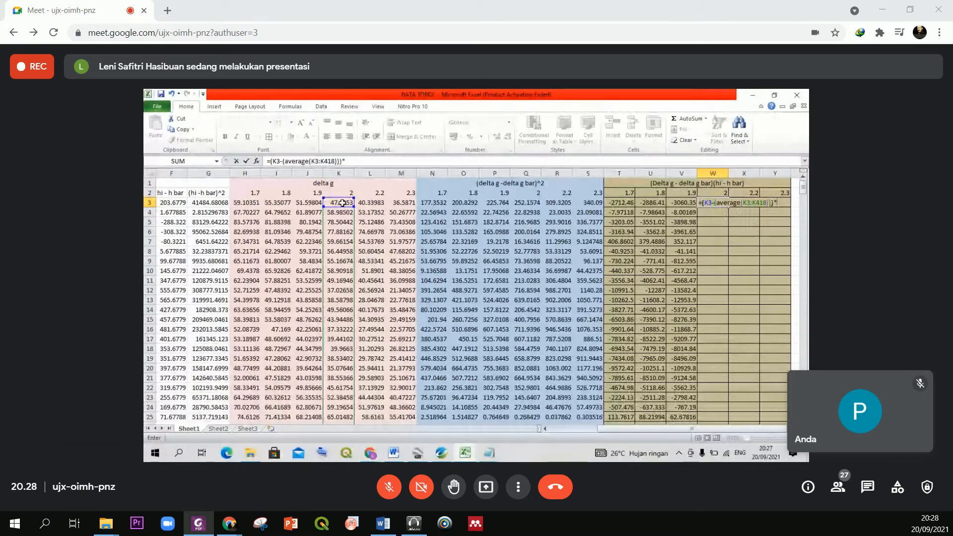
pyautogui.click(167, 204)
pyautogui.press('Return')
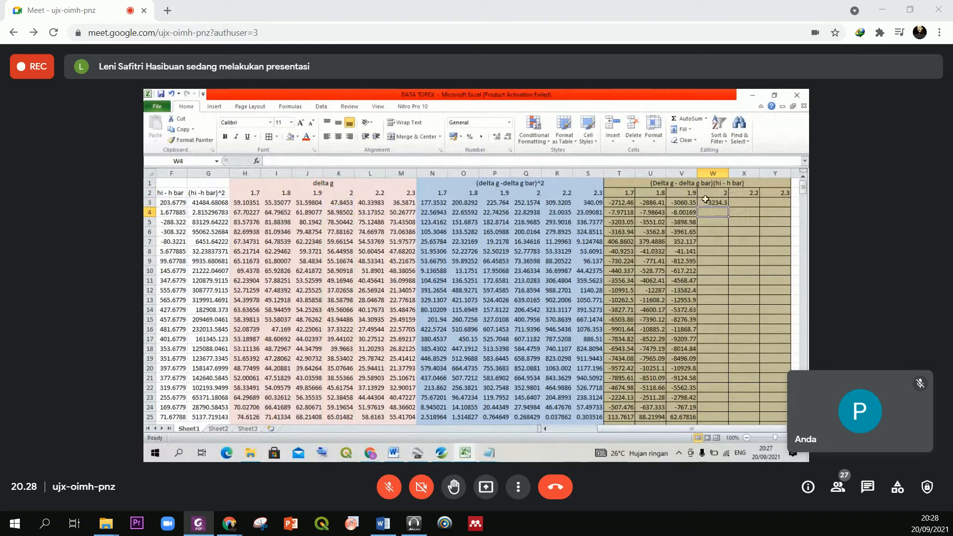
pyautogui.click(723, 200)
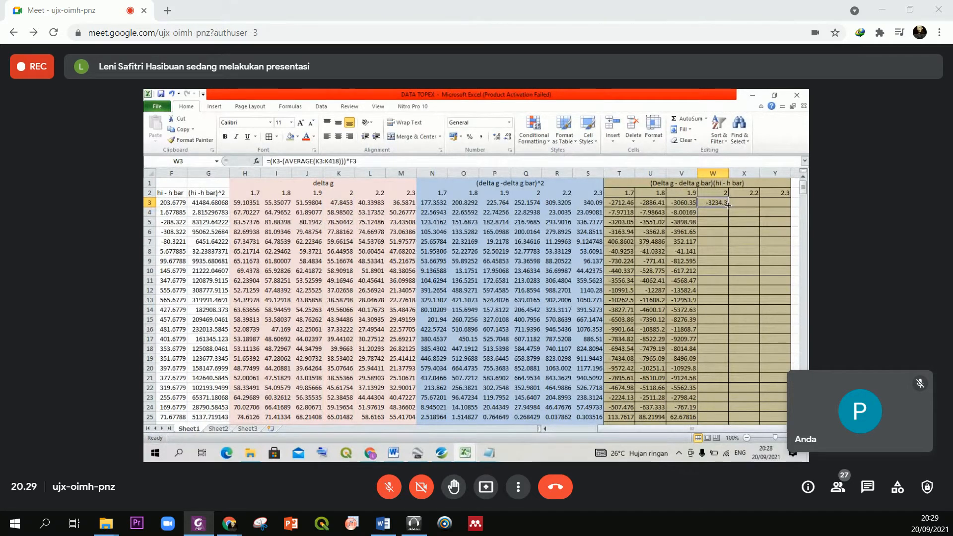
pyautogui.doubleClick(727, 207)
# - Copy the W3 formula to X3, corrected to =(L3-(AVERAGE(L3:L418)))*F3, and fill it down all data rows of the 2.2 column
pyautogui.click(717, 203)
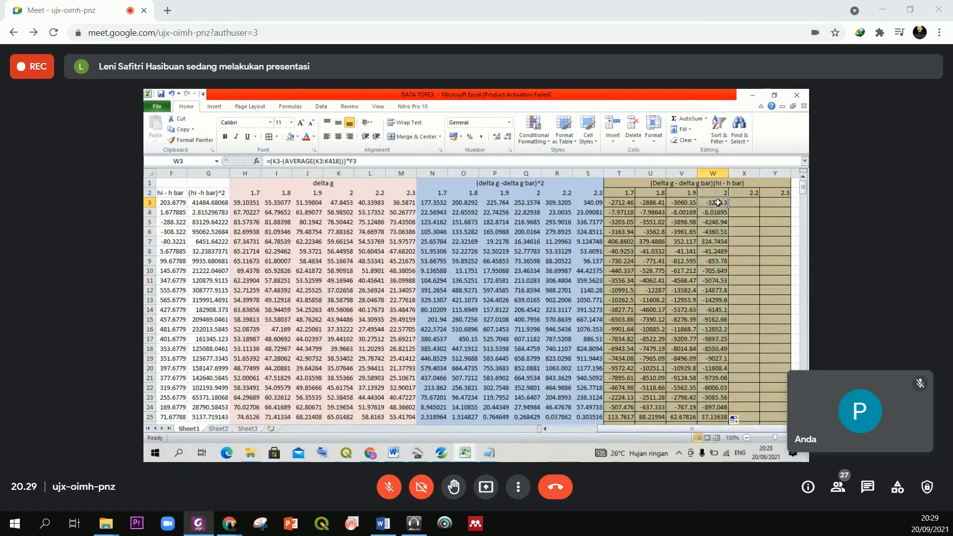
pyautogui.hotkey('ctrl', 'c')
pyautogui.click(743, 203)
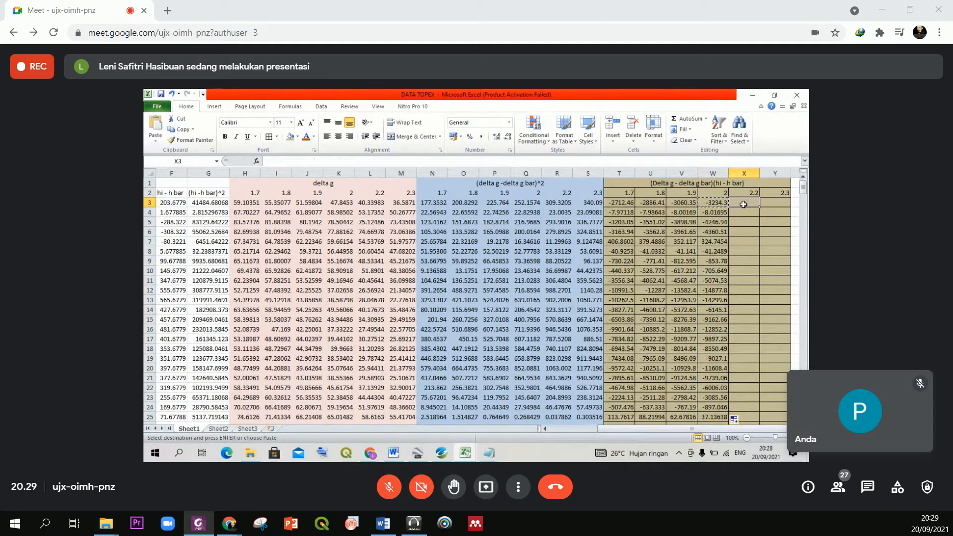
pyautogui.hotkey('ctrl', 'v')
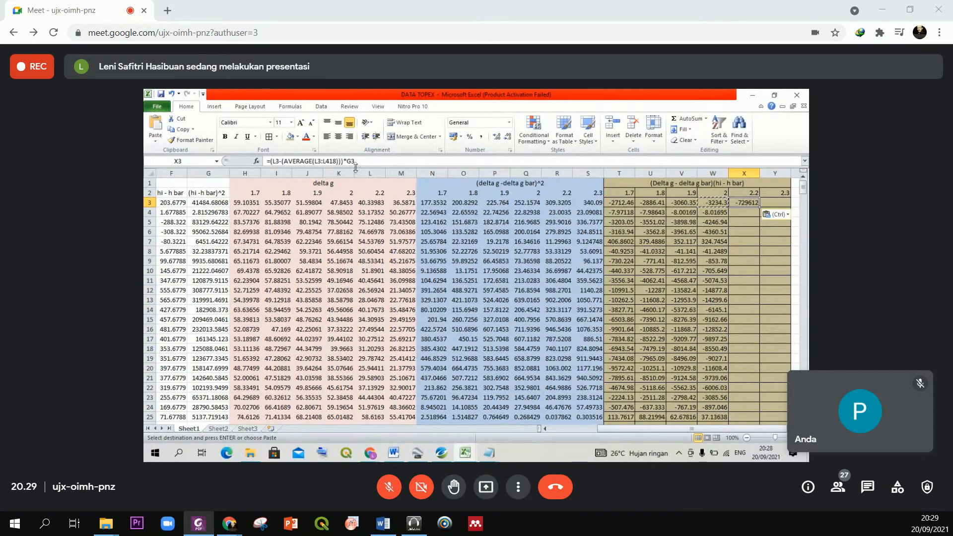
pyautogui.click(357, 161)
pyautogui.press('BackSpace')
pyautogui.press('BackSpace')
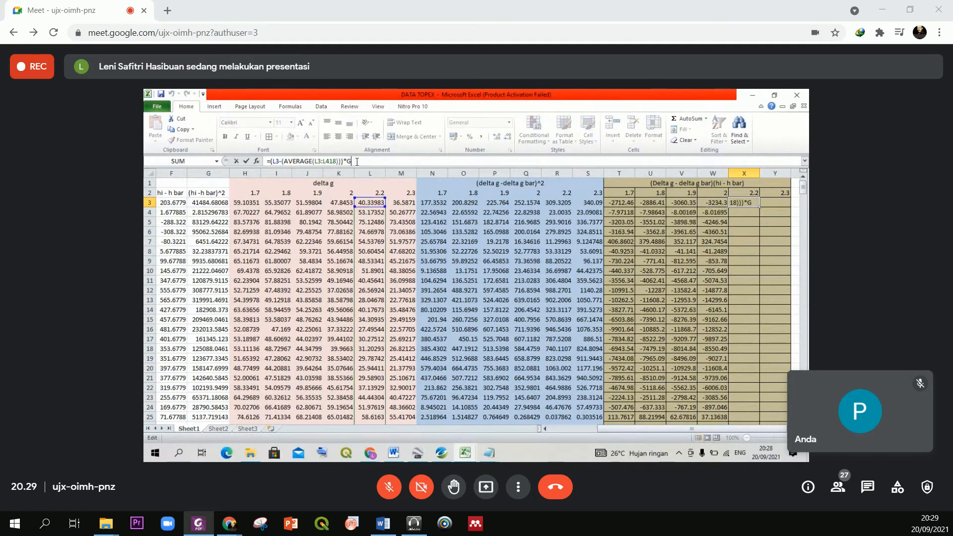
pyautogui.click(175, 204)
pyautogui.press('Return')
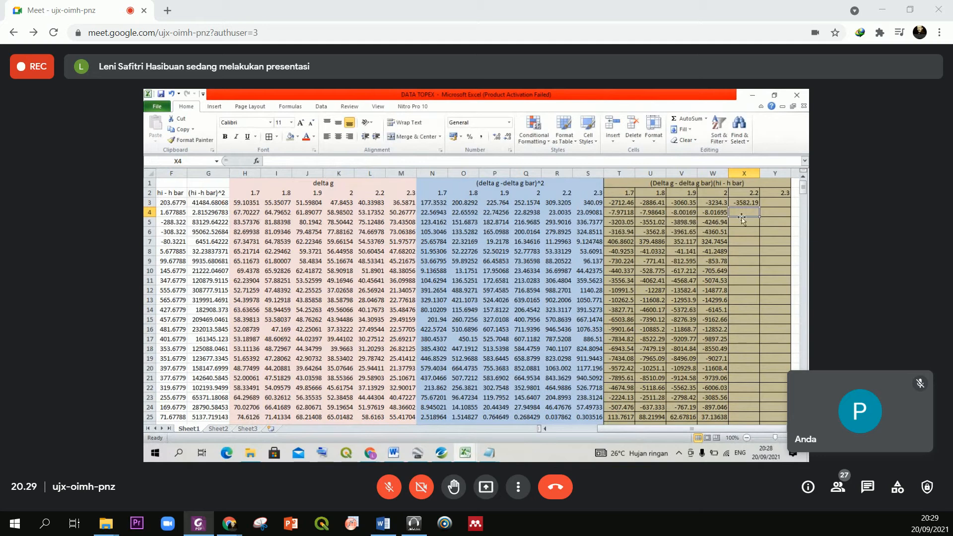
pyautogui.click(747, 203)
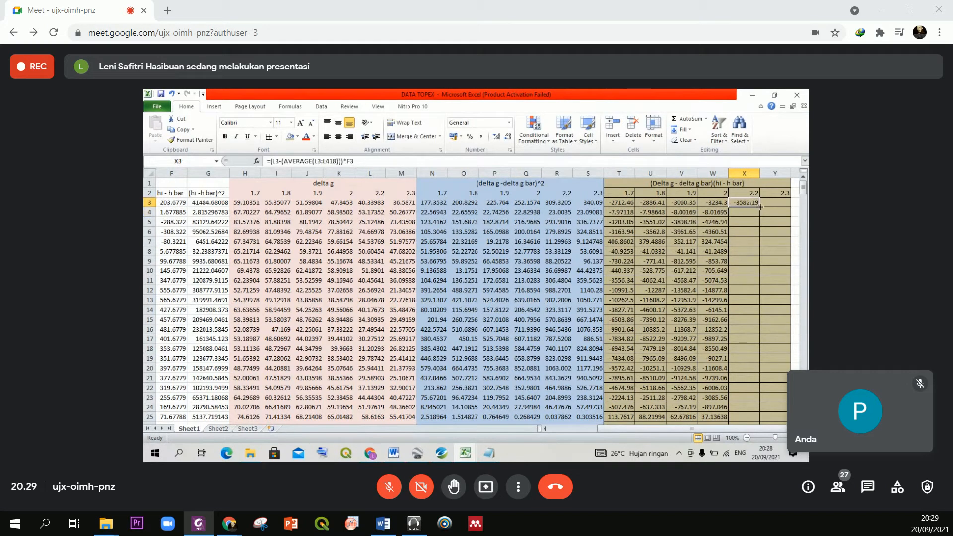
pyautogui.doubleClick(760, 207)
# - Copy the X3 formula to Y3, corrected to =(M3-(AVERAGE(M3:M418)))*F3, and fill it down all data rows of the 2.3 column
pyautogui.click(746, 204)
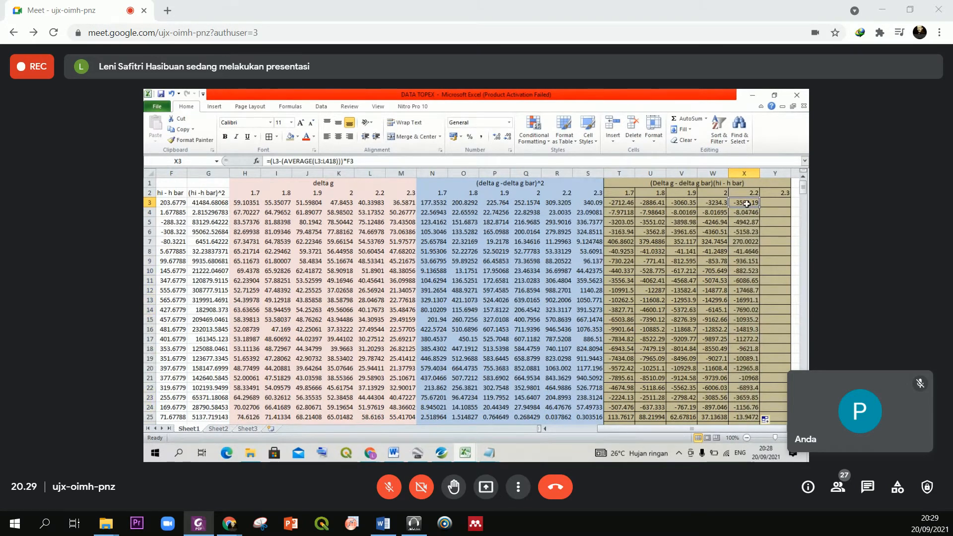
pyautogui.hotkey('ctrl', 'c')
pyautogui.click(779, 202)
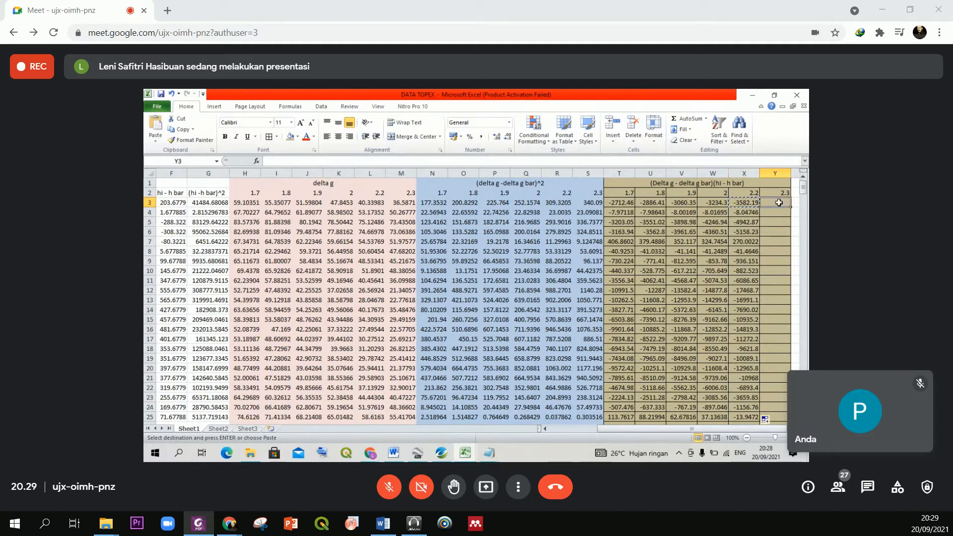
pyautogui.hotkey('ctrl', 'v')
pyautogui.click(370, 161)
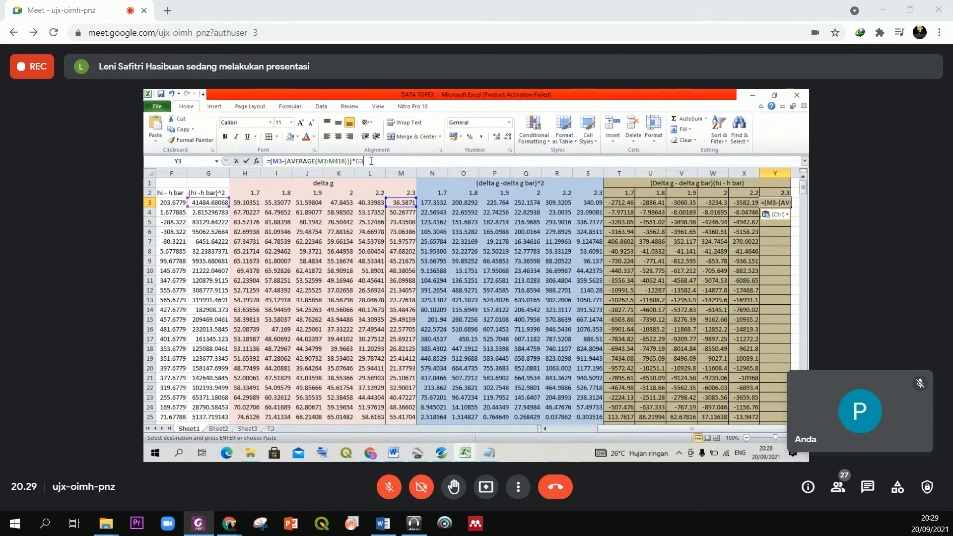
pyautogui.press('BackSpace')
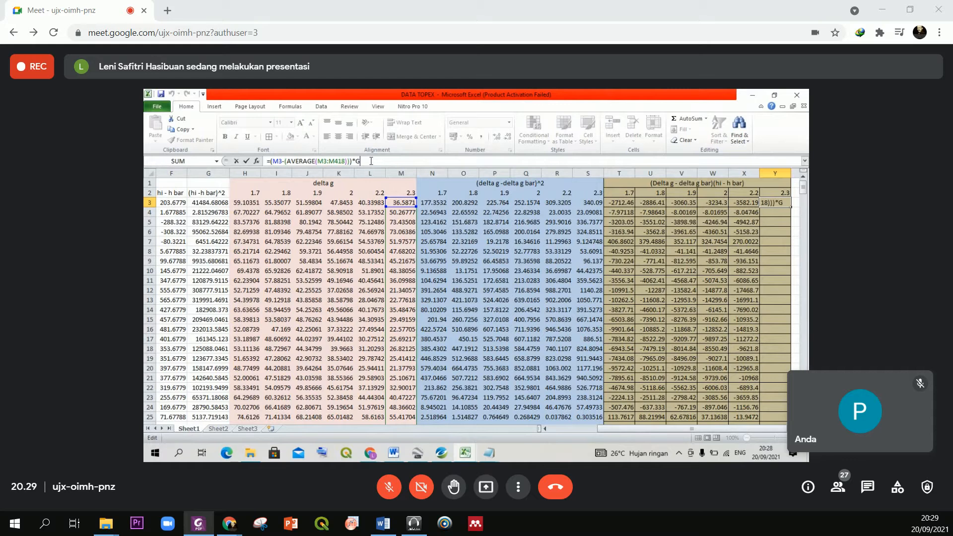
pyautogui.press('BackSpace')
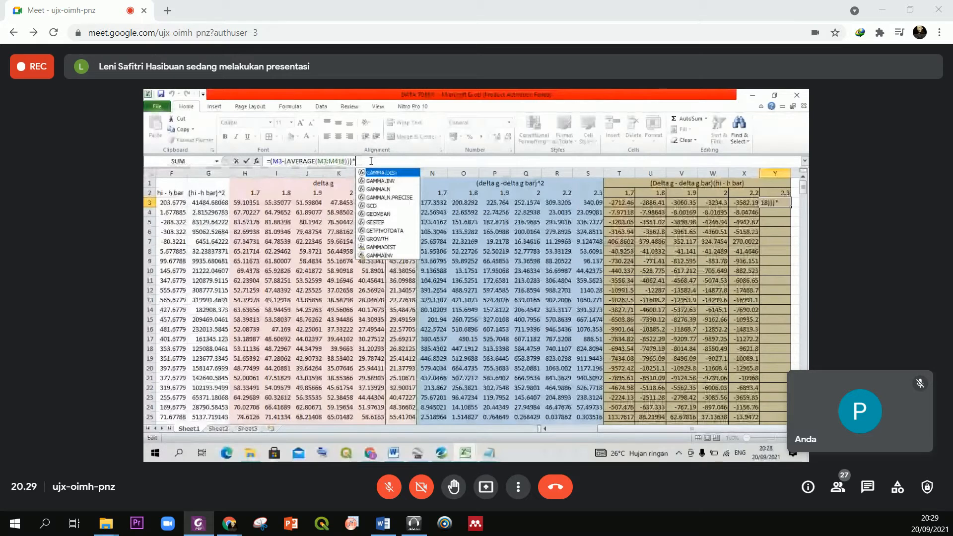
pyautogui.write('F3')
pyautogui.press('Return')
pyautogui.click(775, 202)
pyautogui.doubleClick(791, 207)
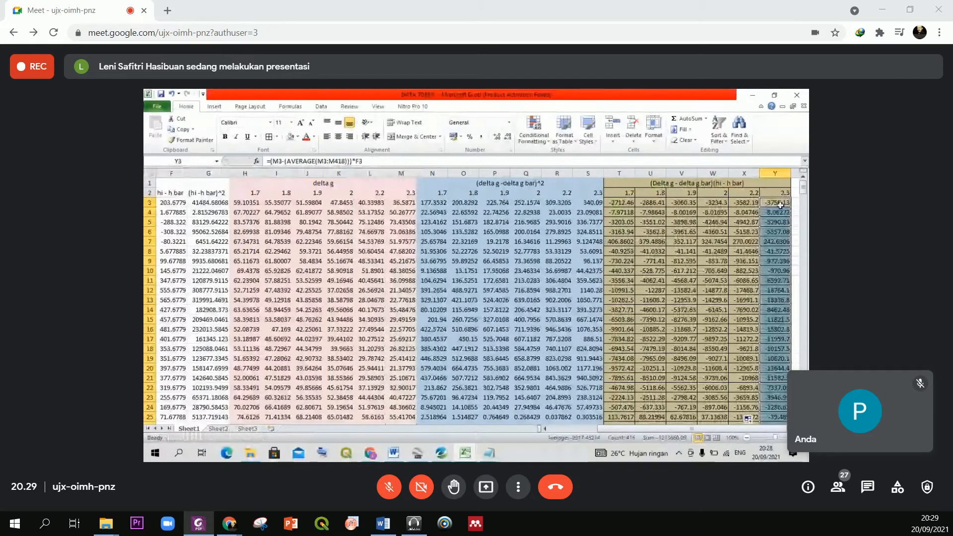
pyautogui.click(776, 204)
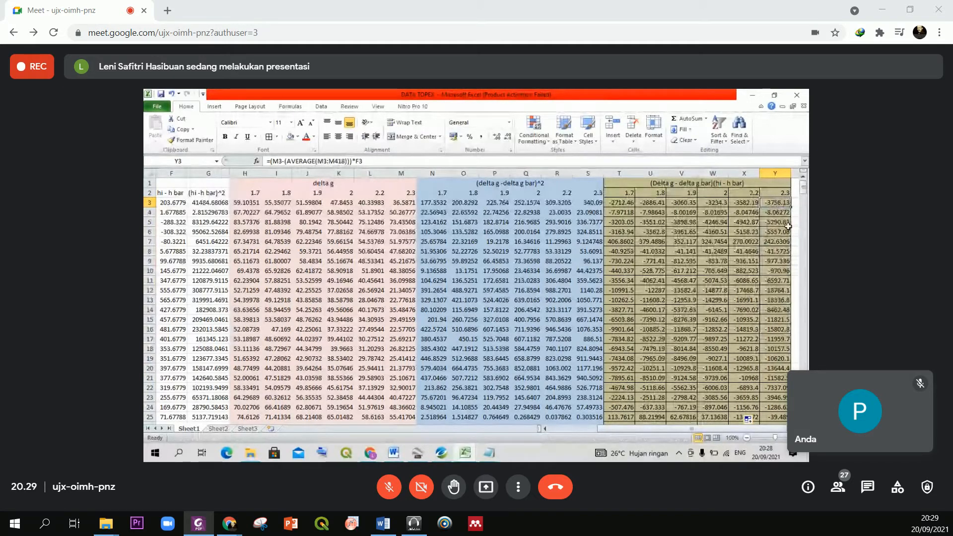
pyautogui.press('Right')
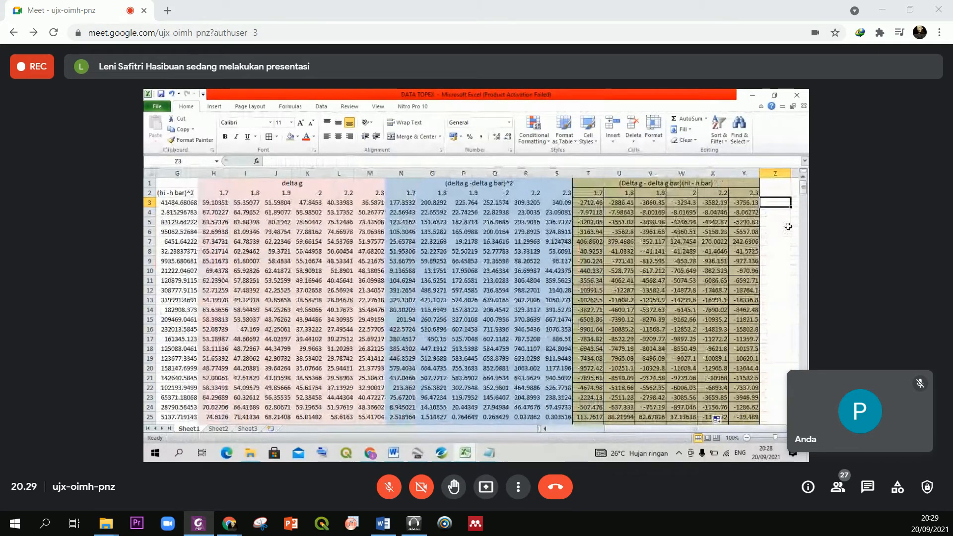
pyautogui.press('Right')
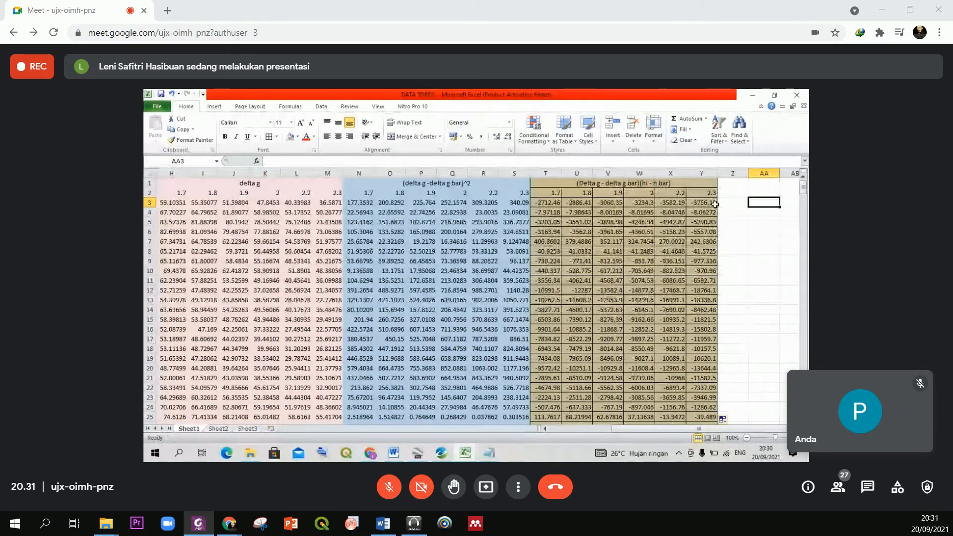
pyautogui.click(600, 212)
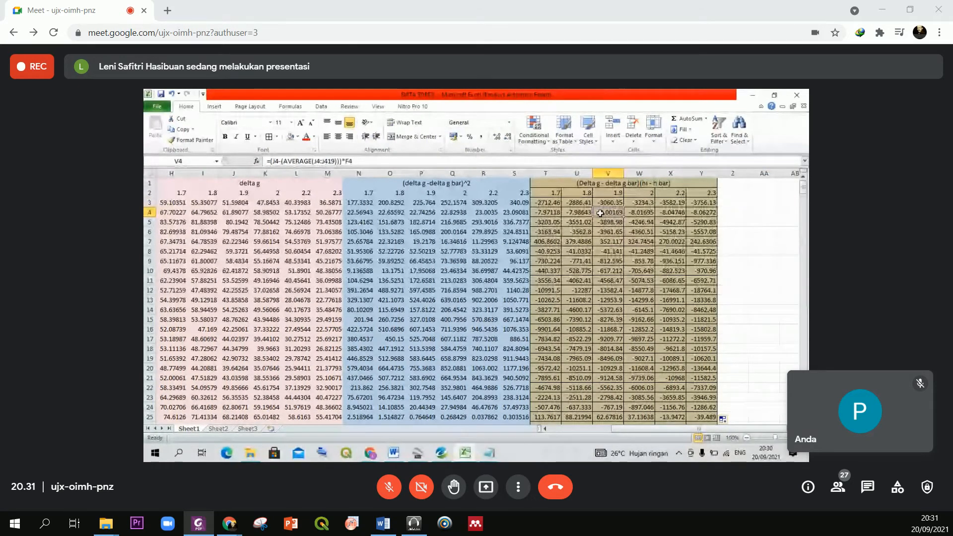
pyautogui.click(549, 203)
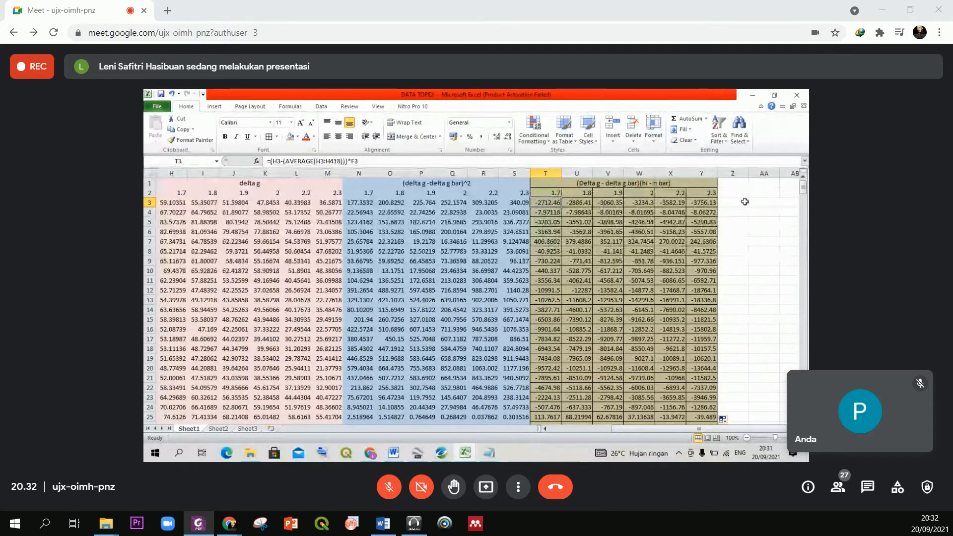
pyautogui.click(731, 194)
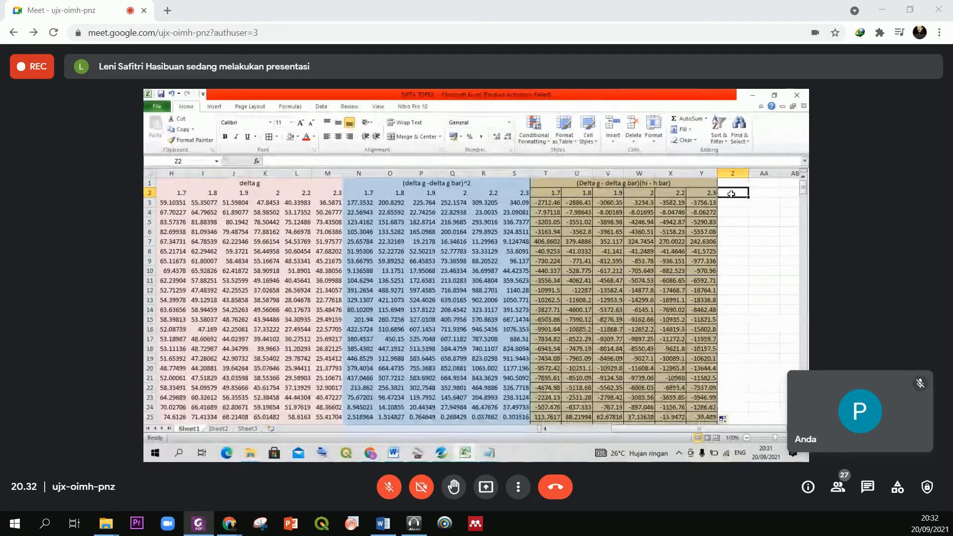
# - Enter the label BA in cell Z2
pyautogui.write('BA')
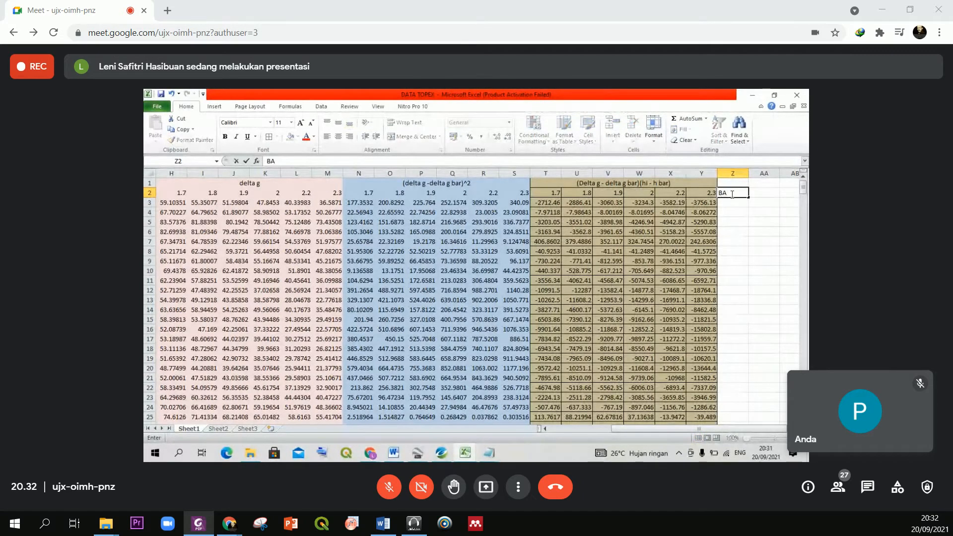
pyautogui.click(726, 205)
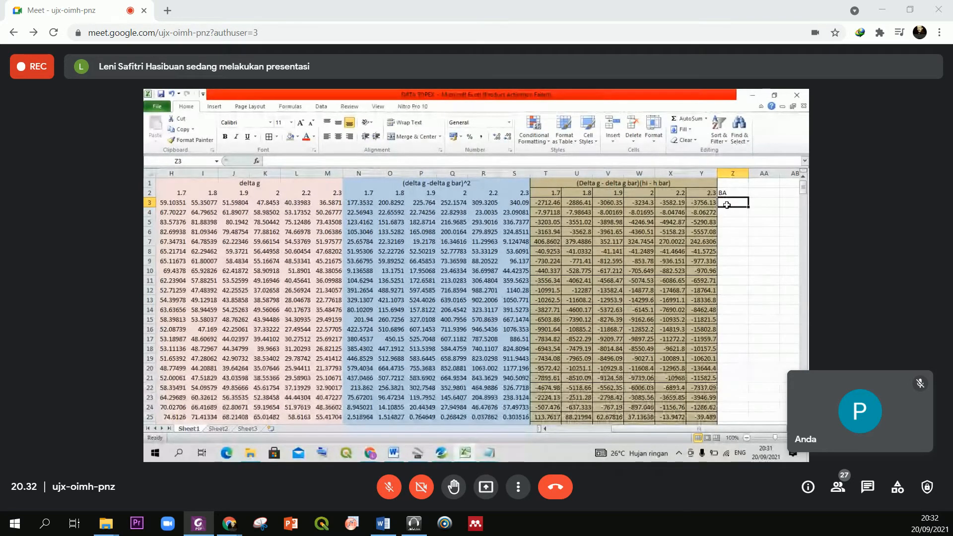
# - Fix the rows of the average range in N3 as H$3:H$418 and fill the formula down column N
pyautogui.click(363, 203)
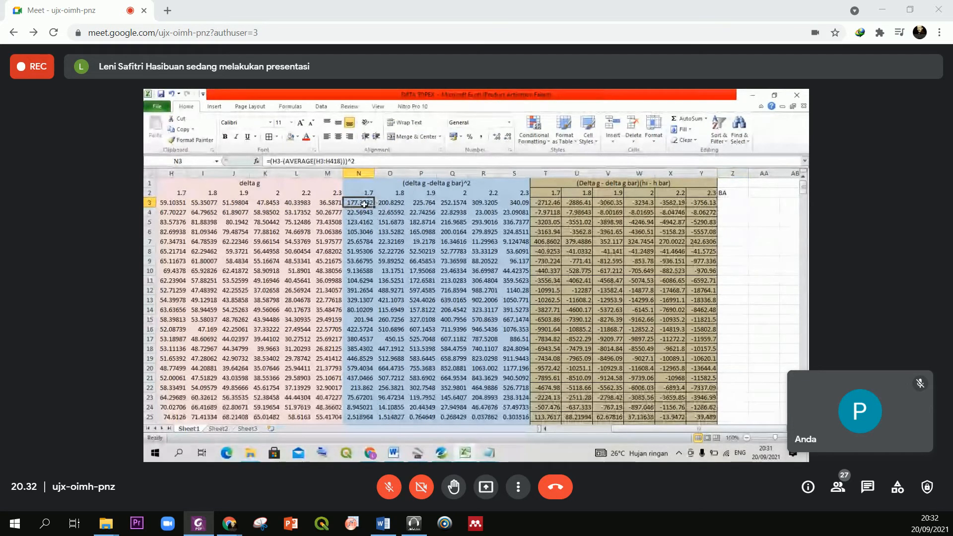
pyautogui.hotkey('ctrl', 'Down')
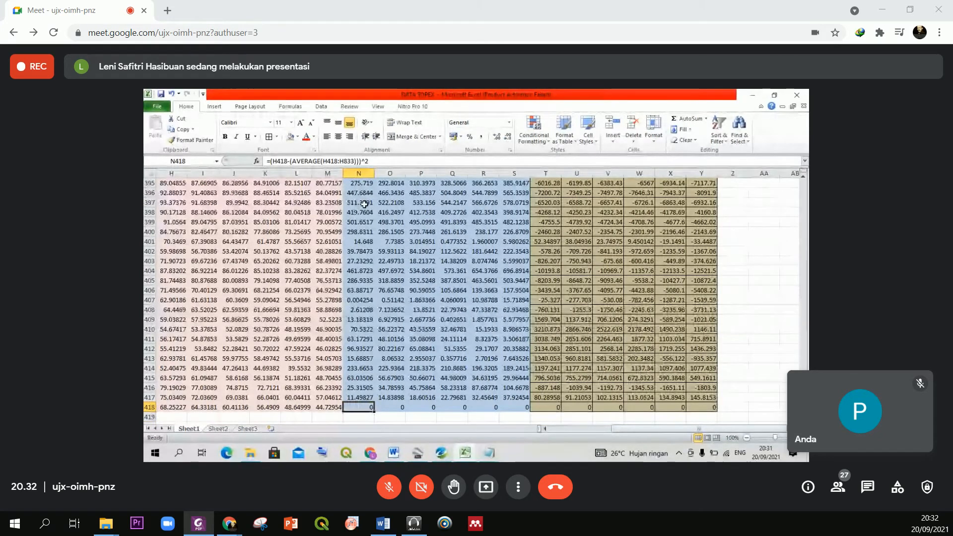
pyautogui.hotkey('ctrl', 'Up')
pyautogui.click(364, 204)
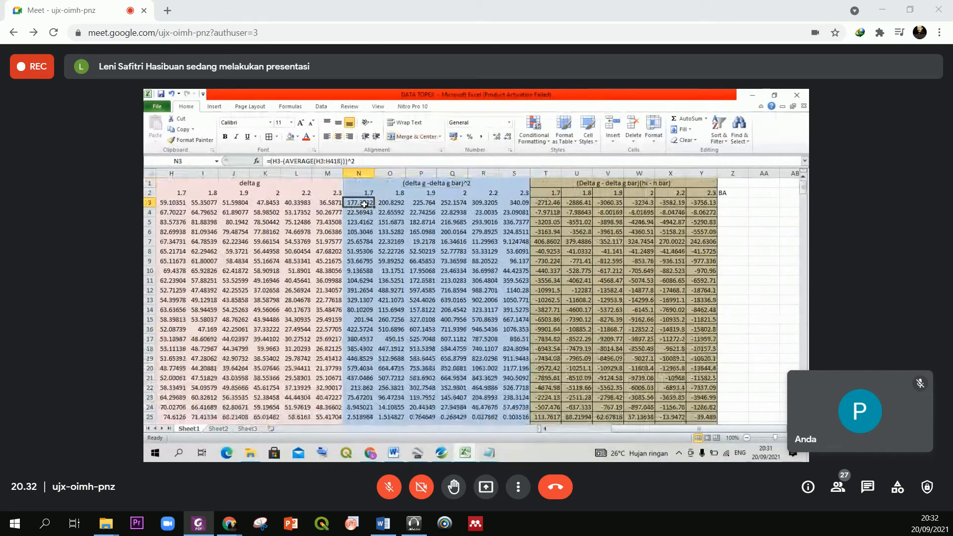
pyautogui.click(321, 161)
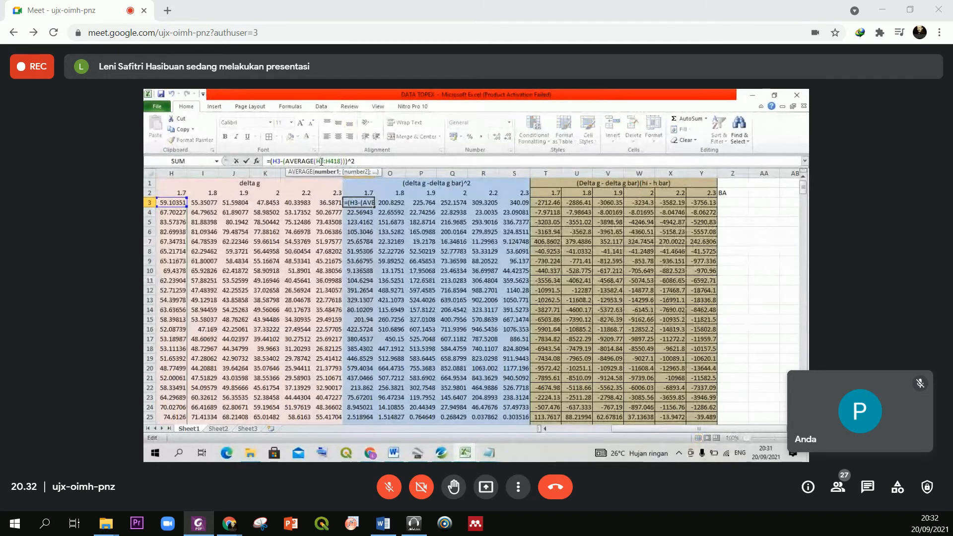
pyautogui.write('$')
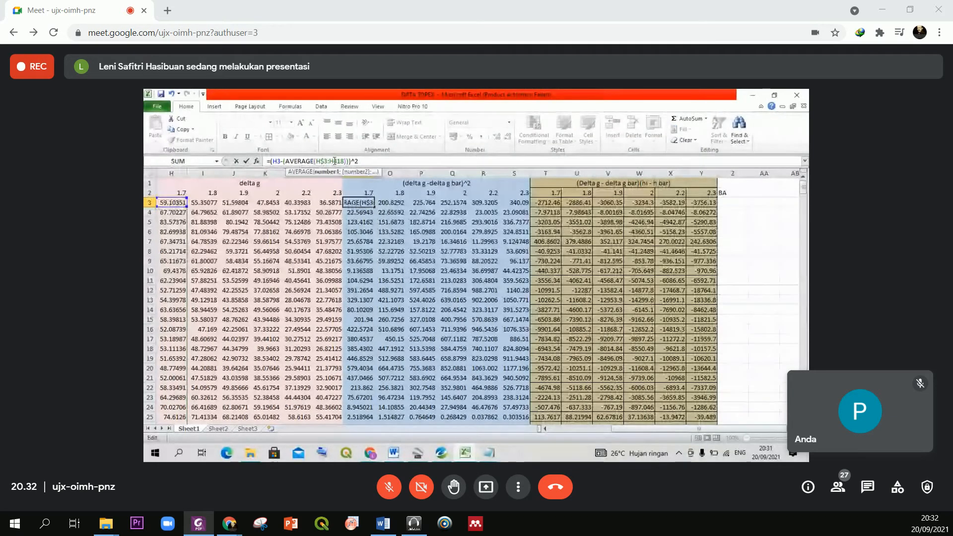
pyautogui.click(334, 162)
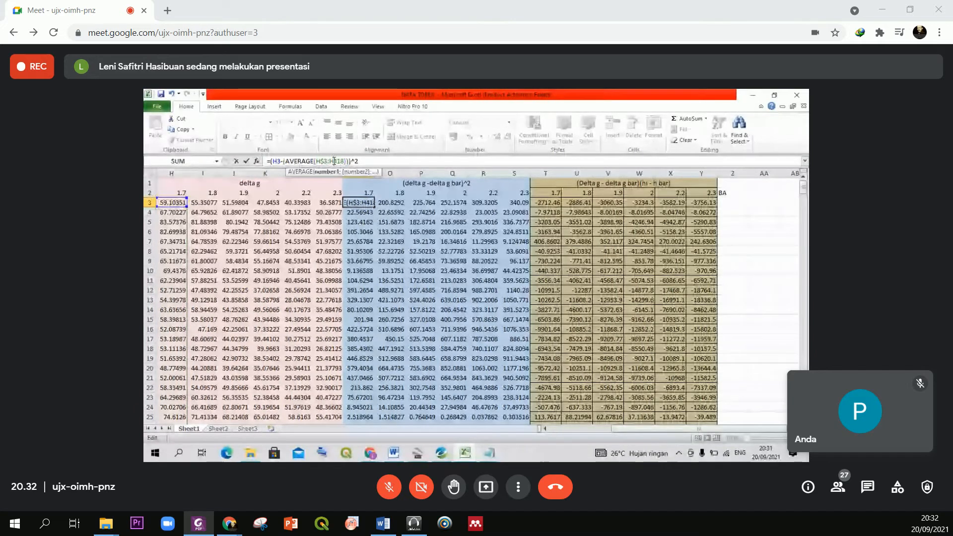
pyautogui.press('Return')
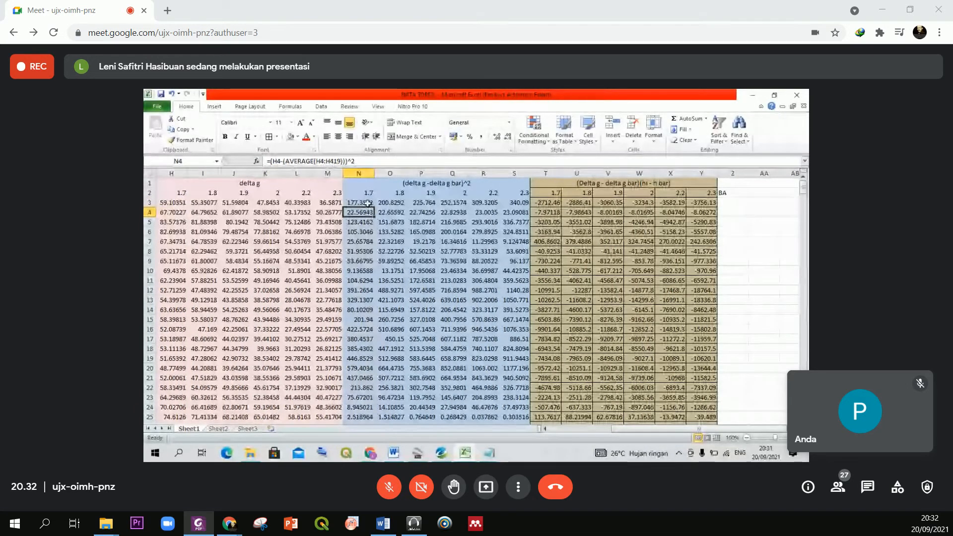
pyautogui.click(369, 203)
pyautogui.doubleClick(374, 208)
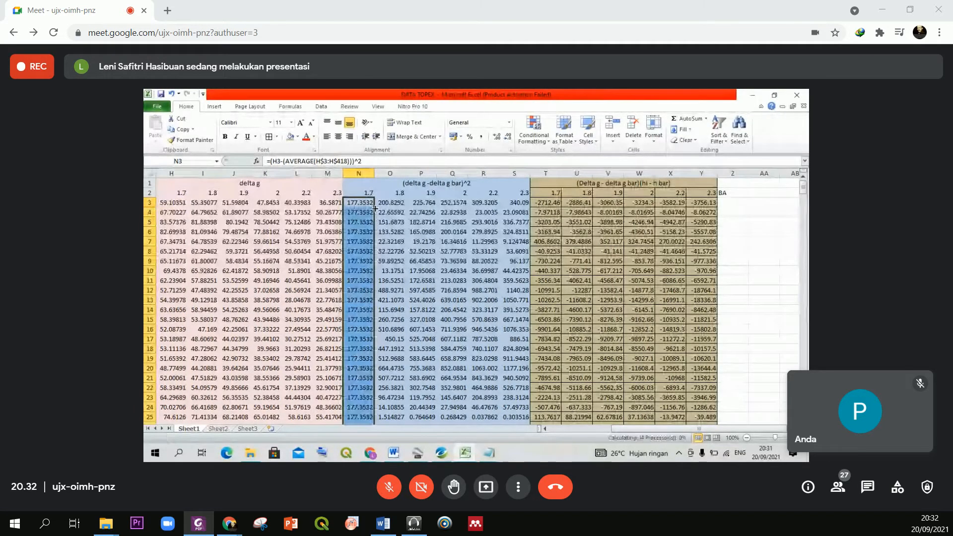
# - Fix the rows of the average range in O3 as I$3:I$418 and fill the formula down column O
pyautogui.click(390, 202)
pyautogui.click(316, 161)
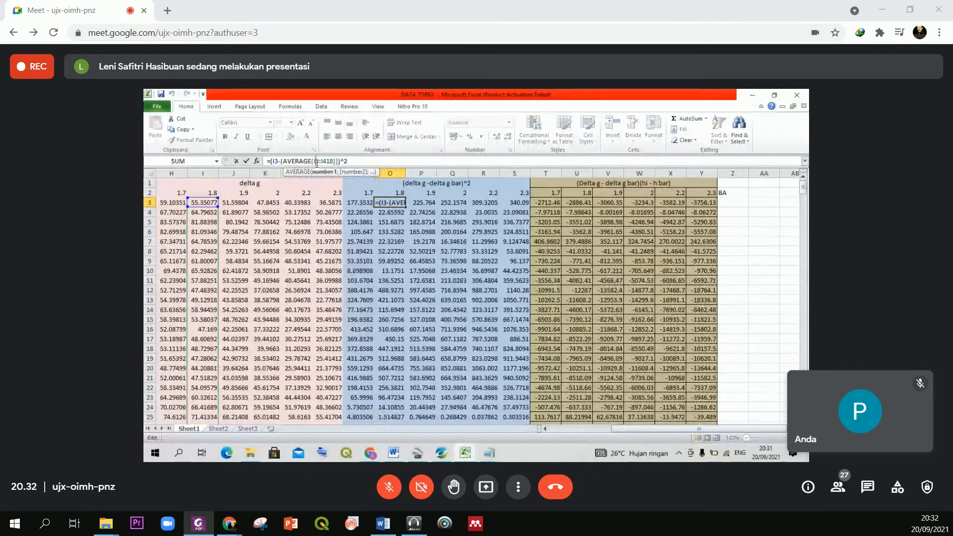
pyautogui.write('$3')
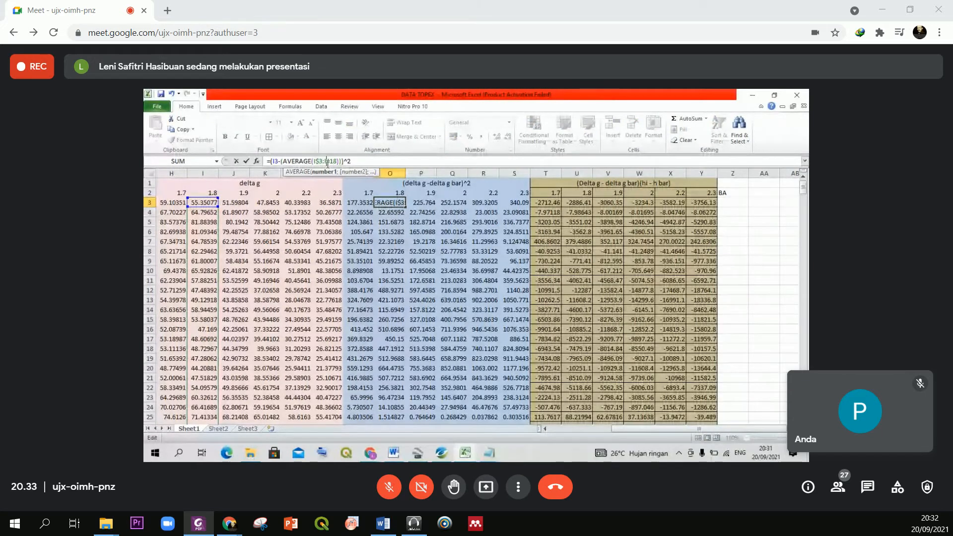
pyautogui.click(327, 162)
pyautogui.write('$')
pyautogui.press('Return')
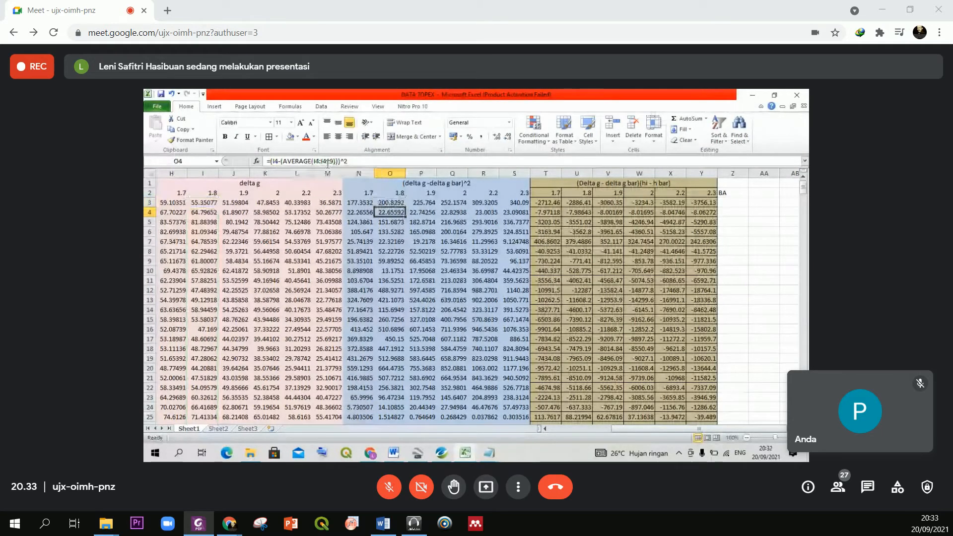
pyautogui.click(401, 203)
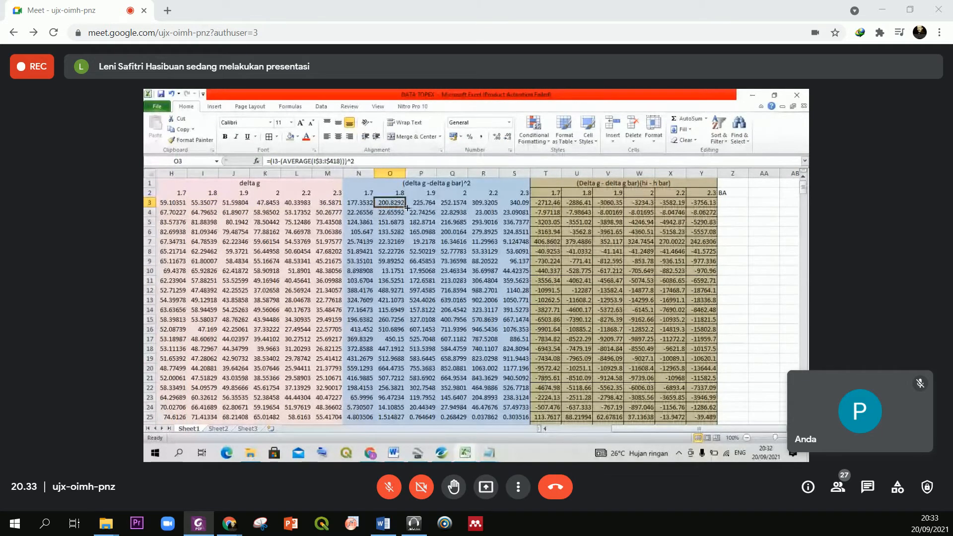
pyautogui.doubleClick(406, 207)
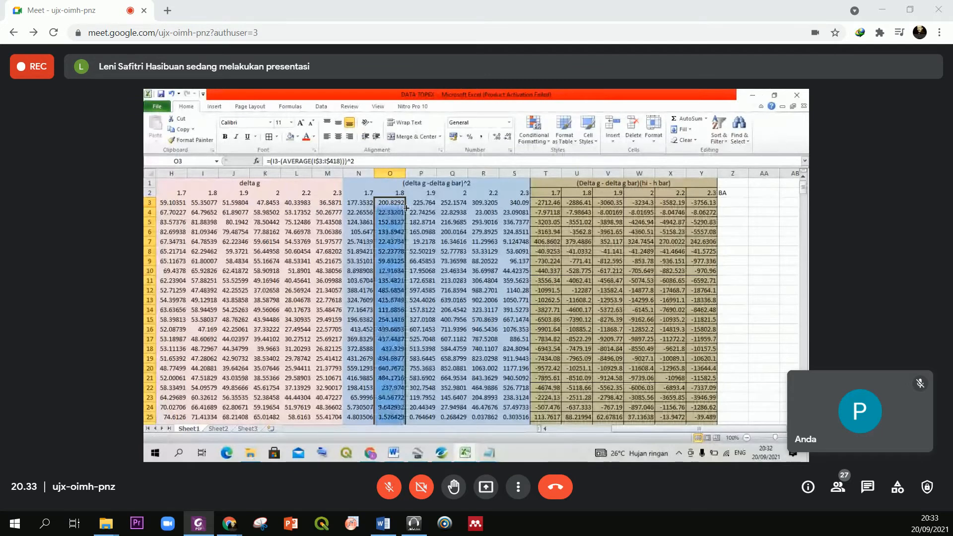
# - Fix the rows of the average range in P3 as J$3:J$418 and fill the formula down column P
pyautogui.click(431, 202)
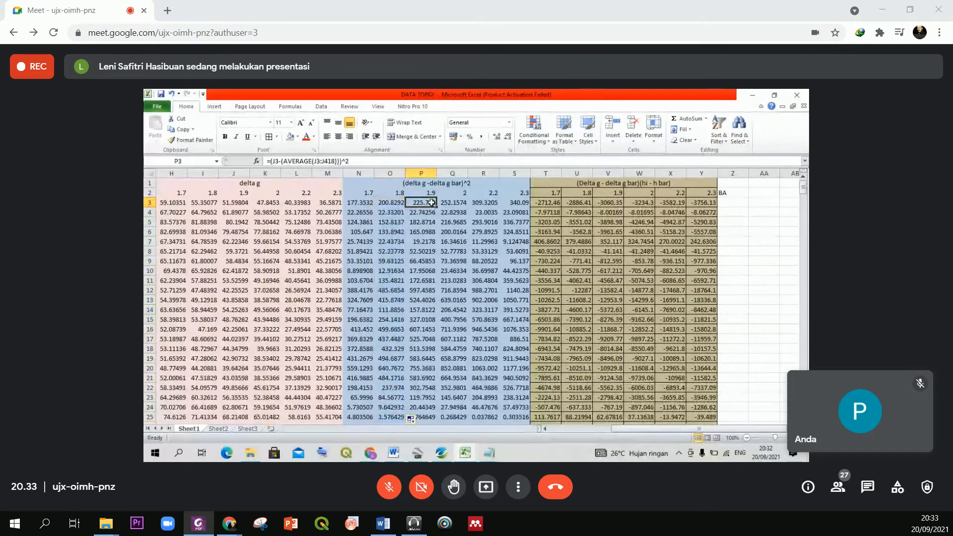
pyautogui.click(317, 161)
pyautogui.write('$')
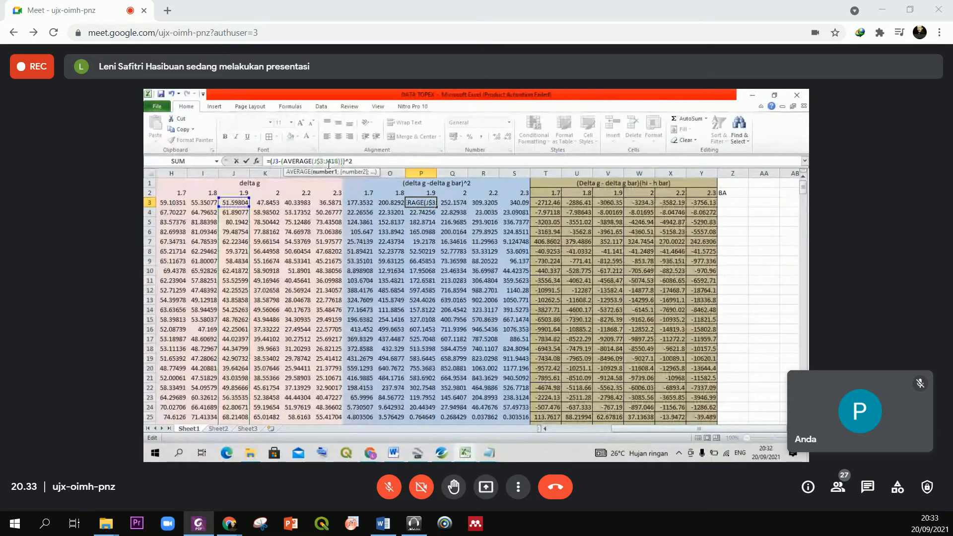
pyautogui.click(329, 161)
pyautogui.write('$')
pyautogui.press('Return')
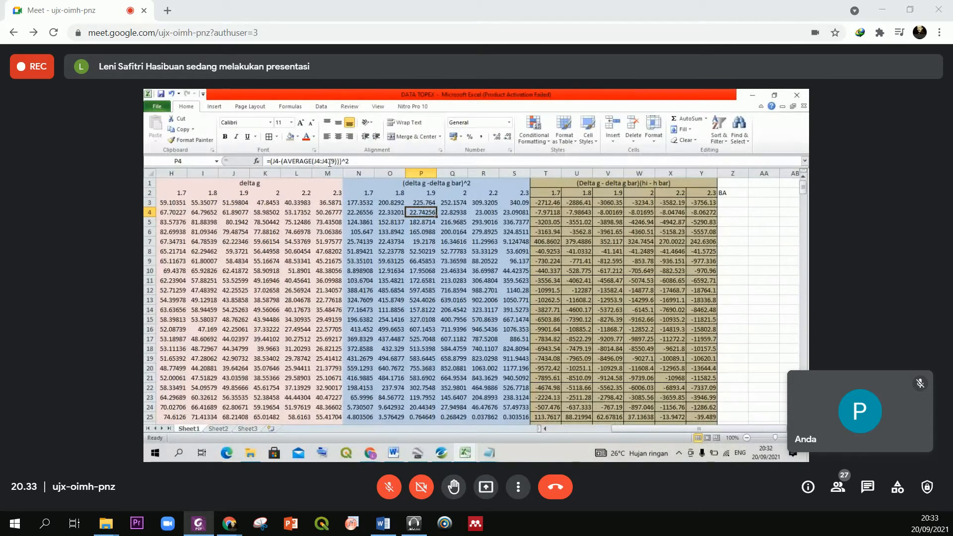
pyautogui.click(421, 203)
pyautogui.doubleClick(436, 207)
# - Fix the rows of the average range in Q3 as K$3:K$418 and fill the formula down column Q
pyautogui.click(447, 204)
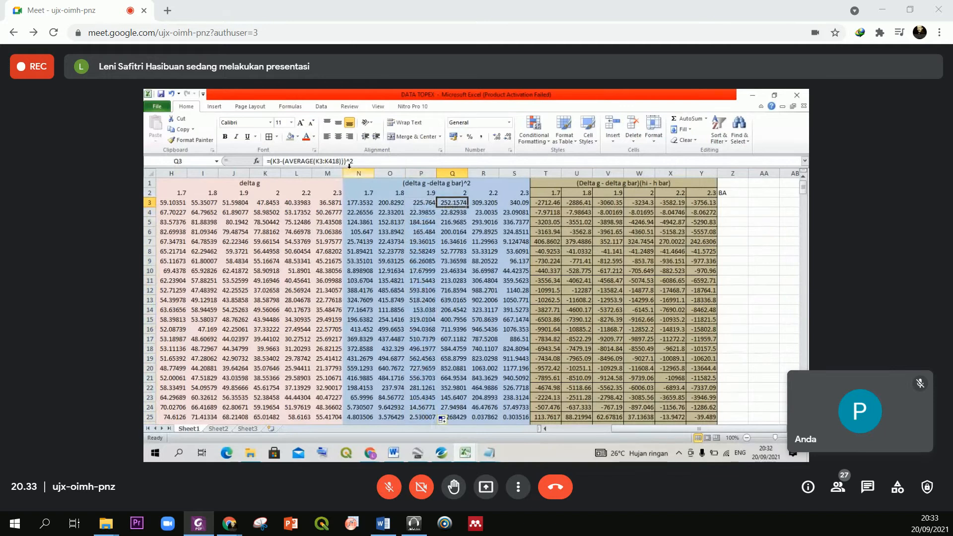
pyautogui.click(319, 161)
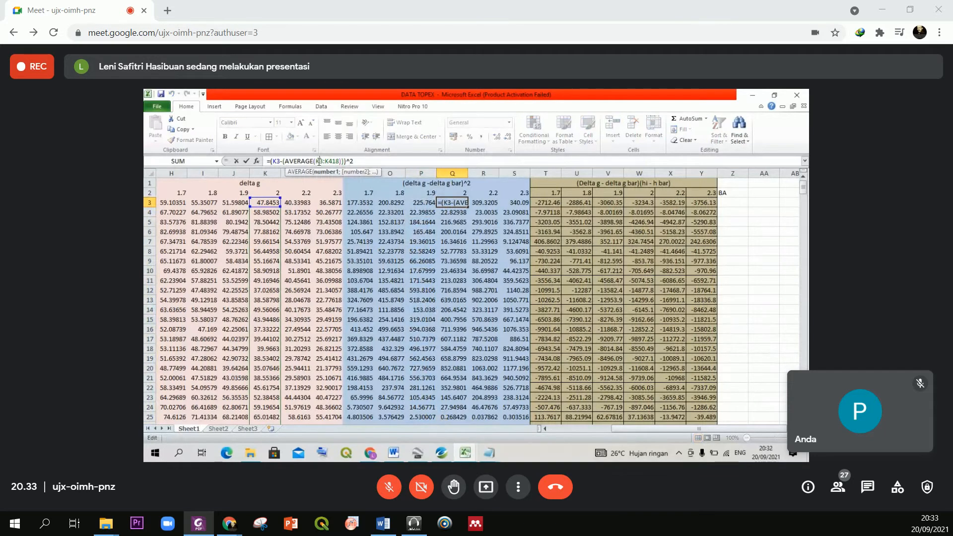
pyautogui.write('$')
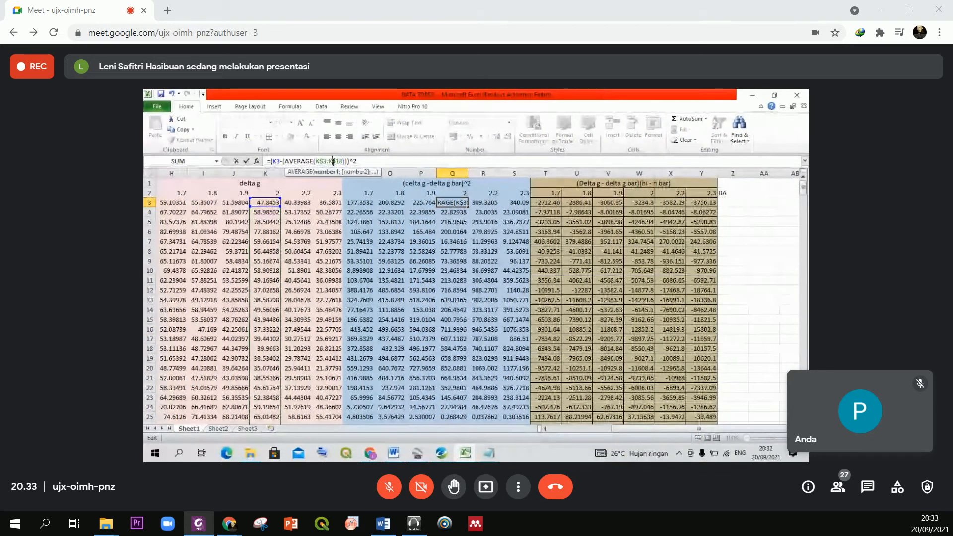
pyautogui.press('Return')
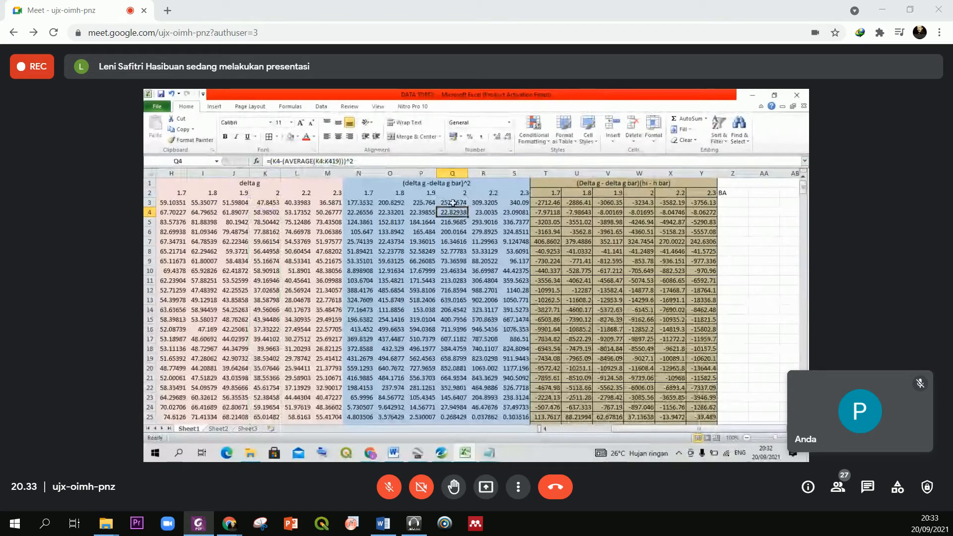
pyautogui.click(453, 202)
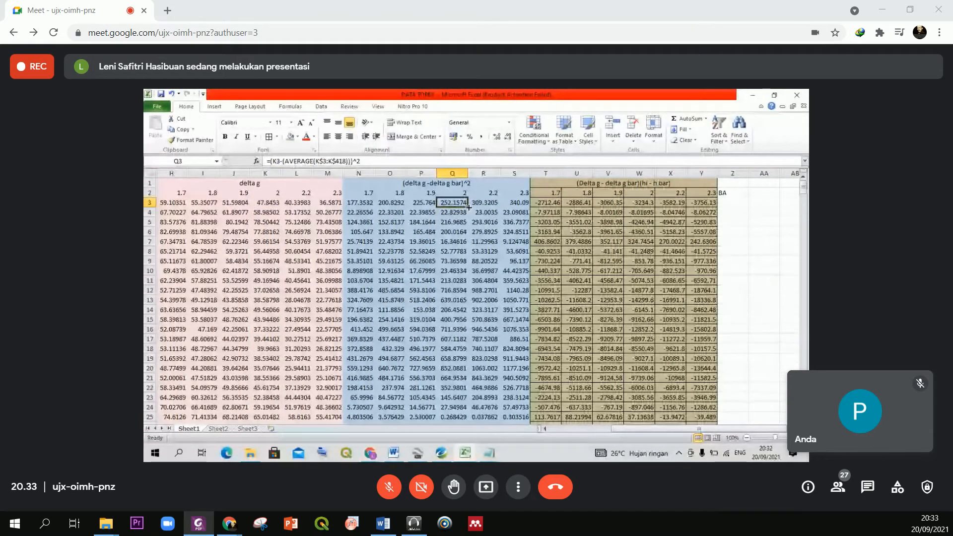
pyautogui.doubleClick(467, 208)
# - Fix the rows of the average range in R3 as L$3:L$418 and fill the formula down column R
pyautogui.click(471, 205)
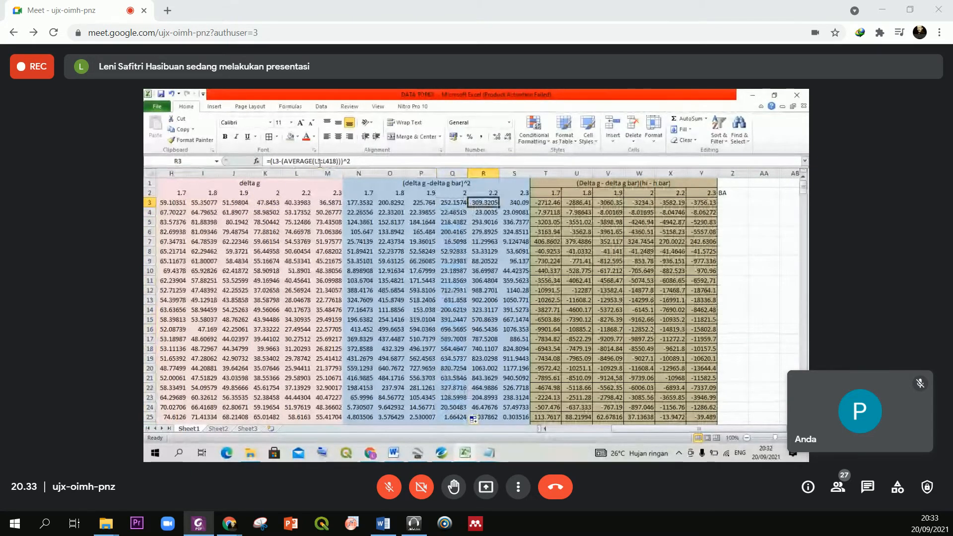
pyautogui.click(320, 162)
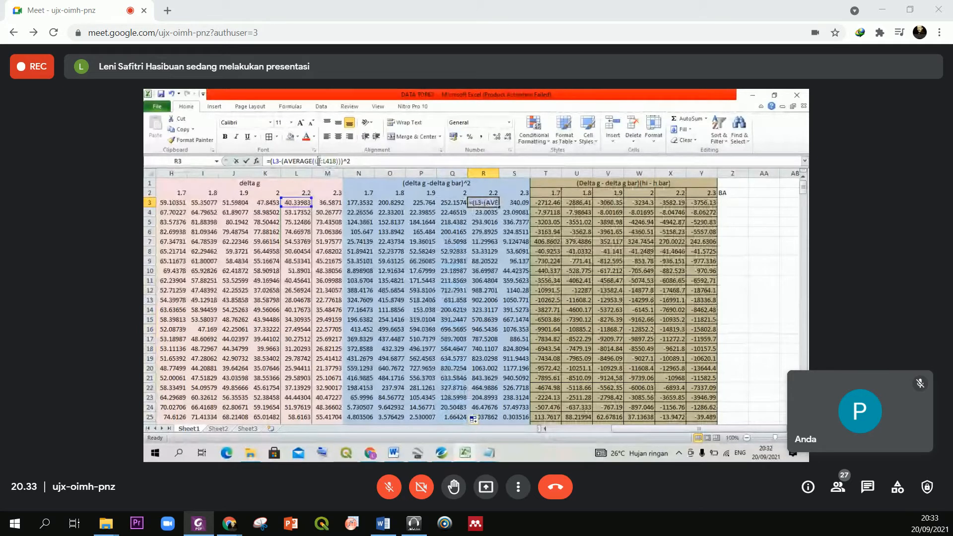
pyautogui.write('$')
pyautogui.click(330, 161)
pyautogui.write('$')
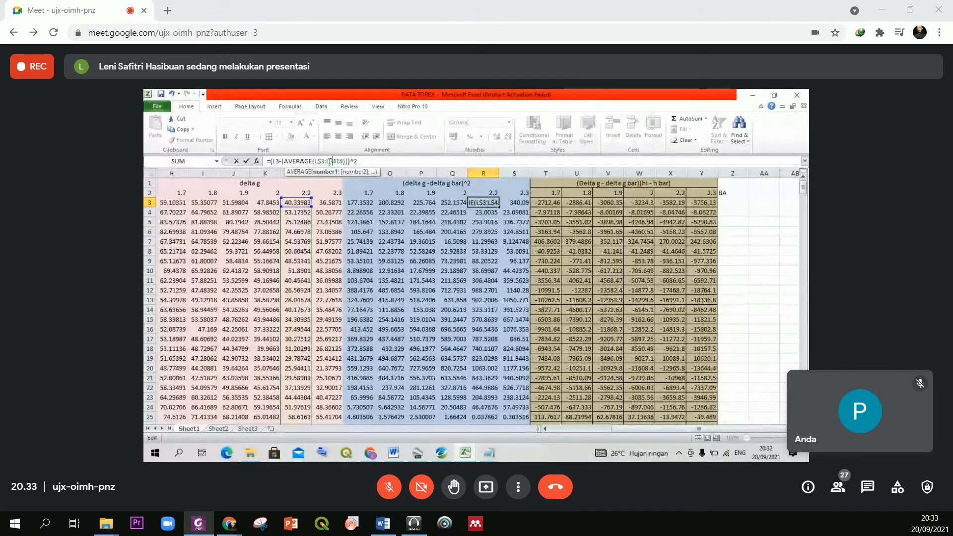
pyautogui.press('Return')
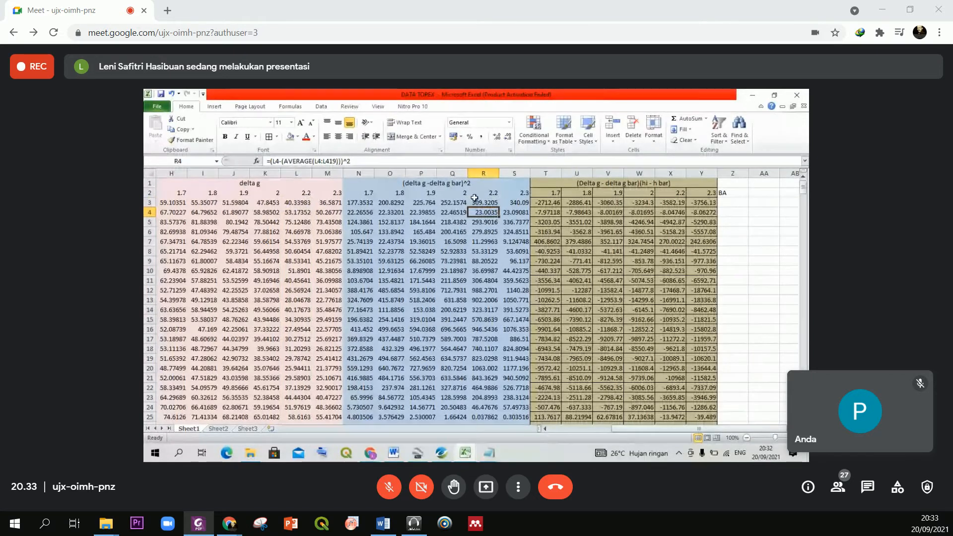
pyautogui.click(481, 204)
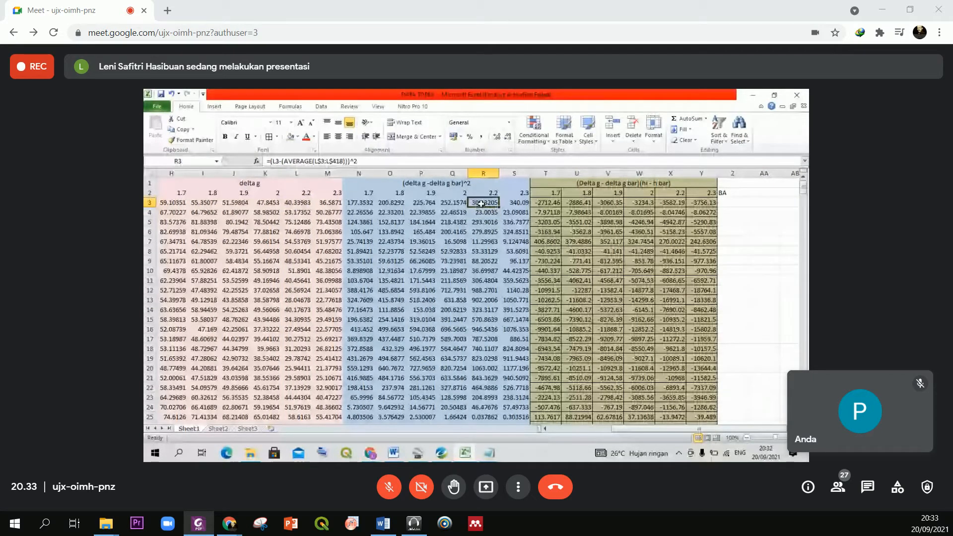
pyautogui.doubleClick(498, 207)
# - Fix the rows of the average range in S3 as M$3:M$418 and fill the formula down column S
pyautogui.click(514, 203)
pyautogui.click(323, 162)
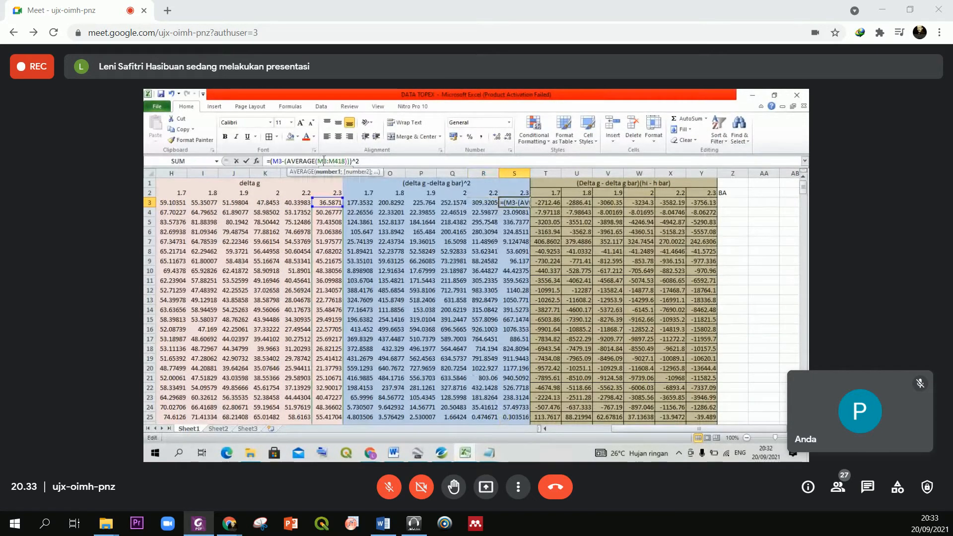
pyautogui.write('$')
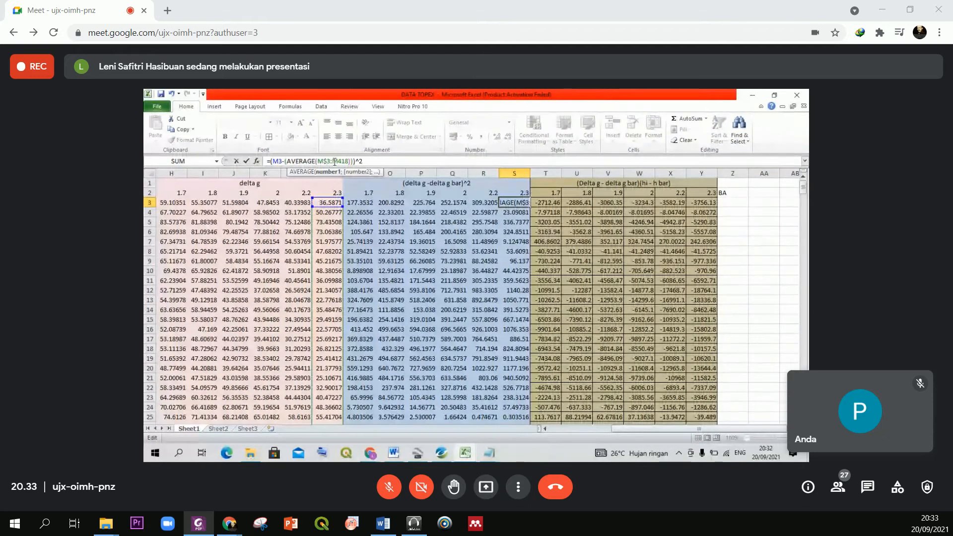
pyautogui.click(339, 161)
pyautogui.write('$')
pyautogui.press('Return')
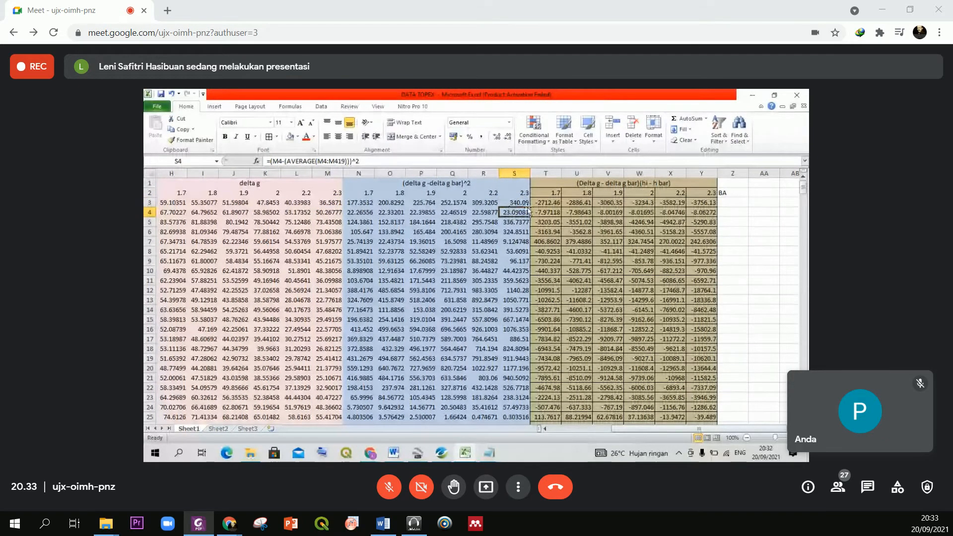
pyautogui.click(519, 203)
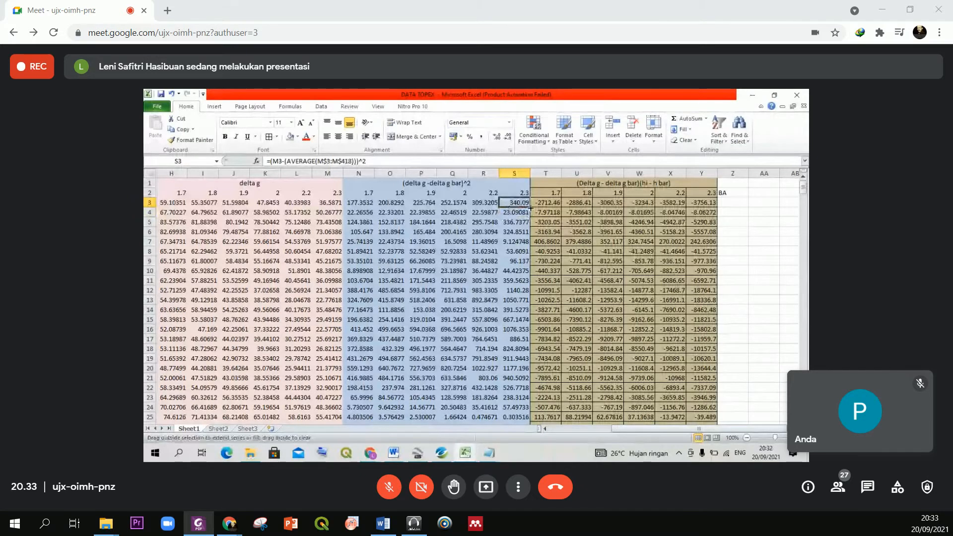
pyautogui.doubleClick(532, 209)
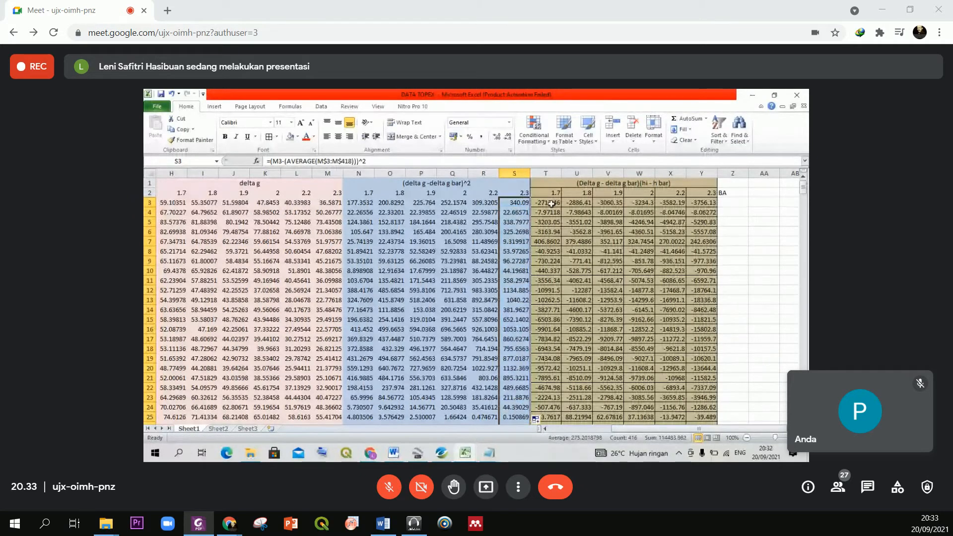
pyautogui.press('Right')
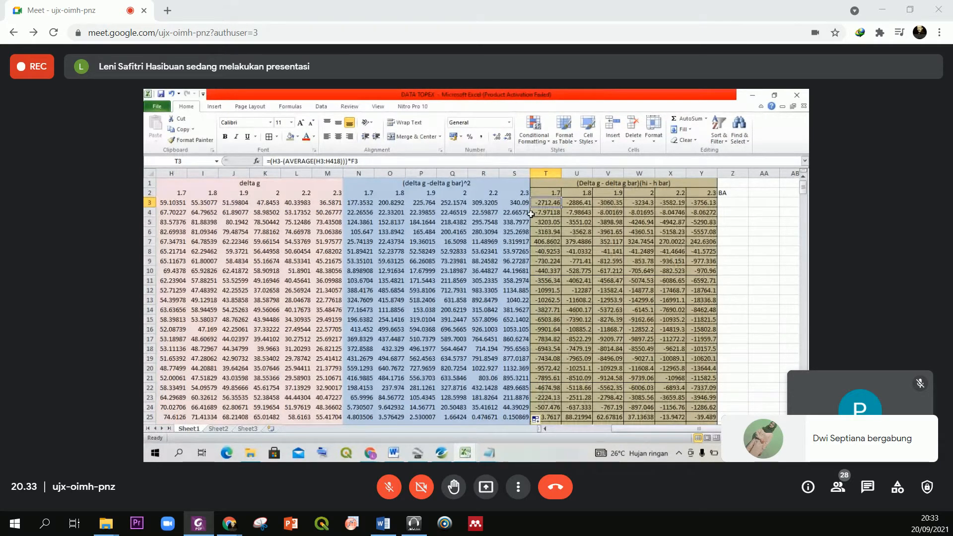
pyautogui.click(322, 163)
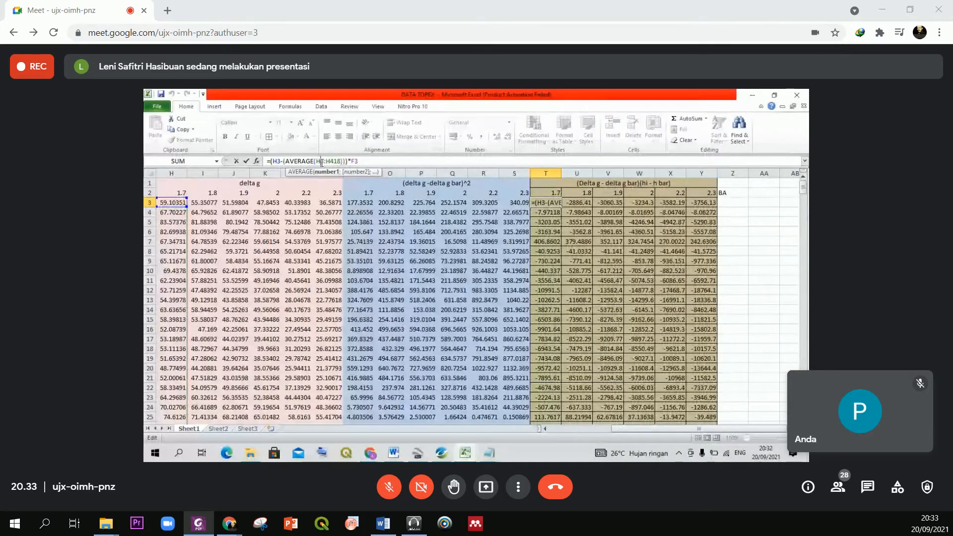
pyautogui.press('Return')
pyautogui.write('4')
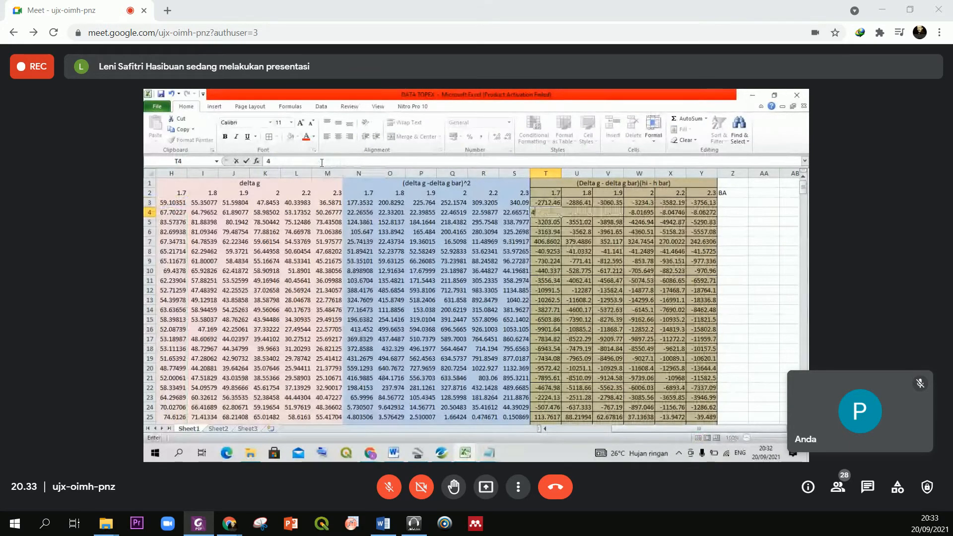
pyautogui.hotkey('ctrl', 'z')
pyautogui.click(321, 162)
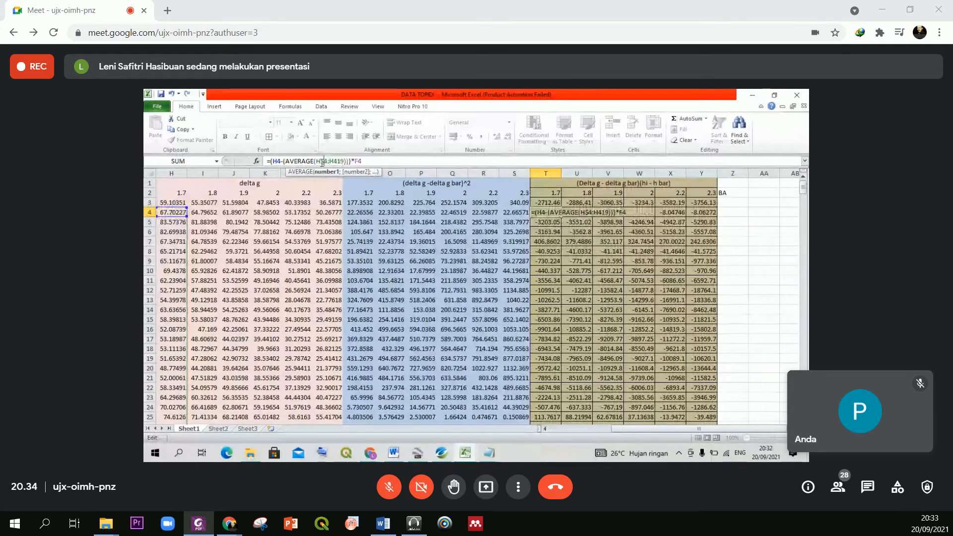
pyautogui.press('Return')
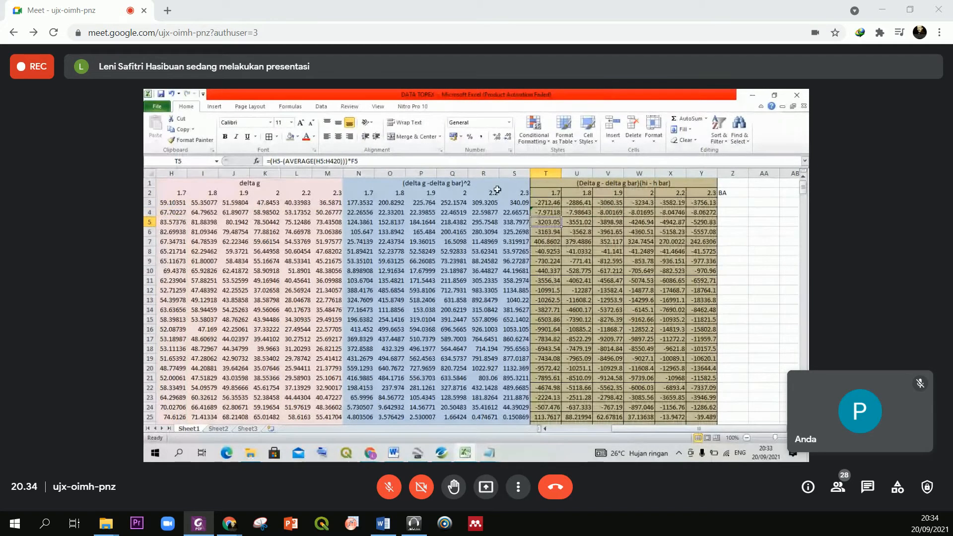
# - Fix the rows of the average range in T3 as H$3:H$418 and fill the formula down column T
pyautogui.click(559, 205)
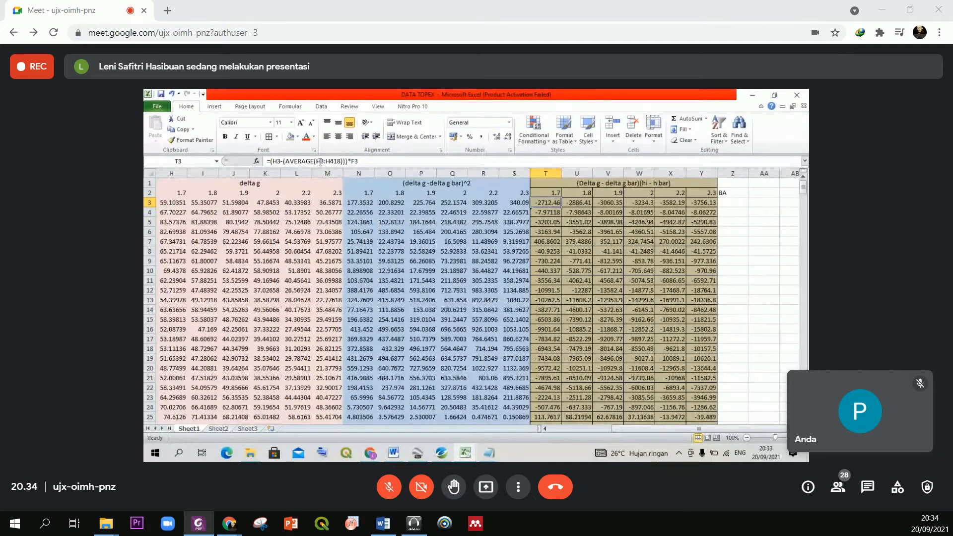
pyautogui.click(320, 162)
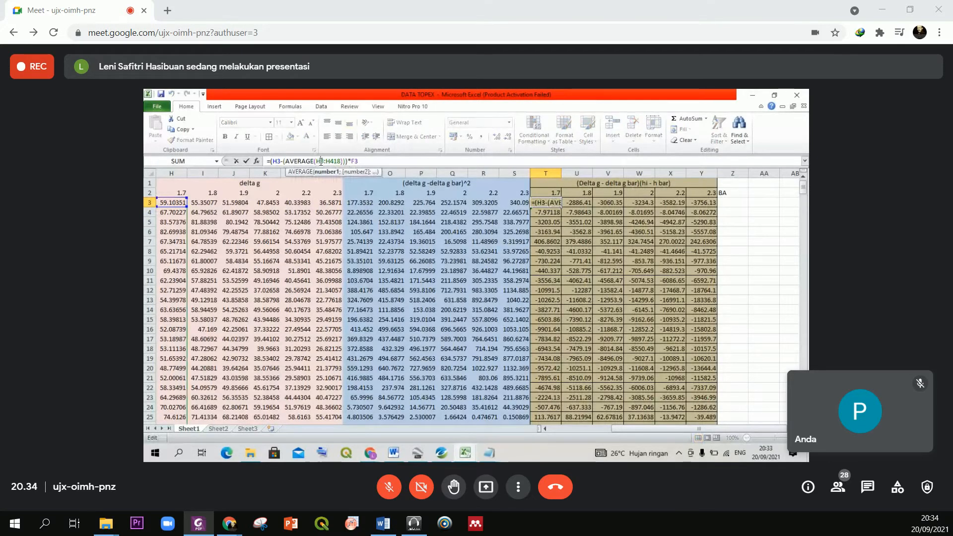
pyautogui.write('$')
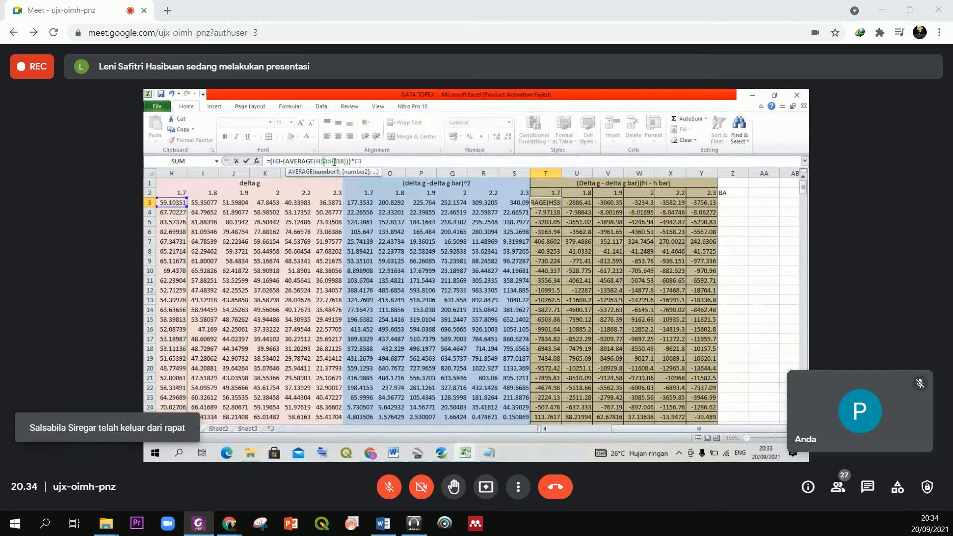
pyautogui.click(334, 161)
pyautogui.write('$')
pyautogui.press('Return')
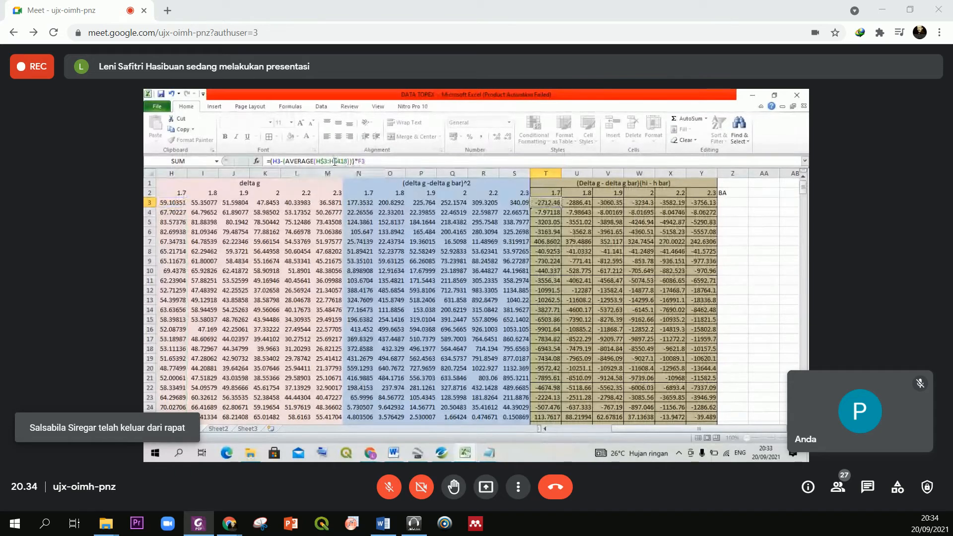
pyautogui.click(551, 203)
pyautogui.doubleClick(562, 207)
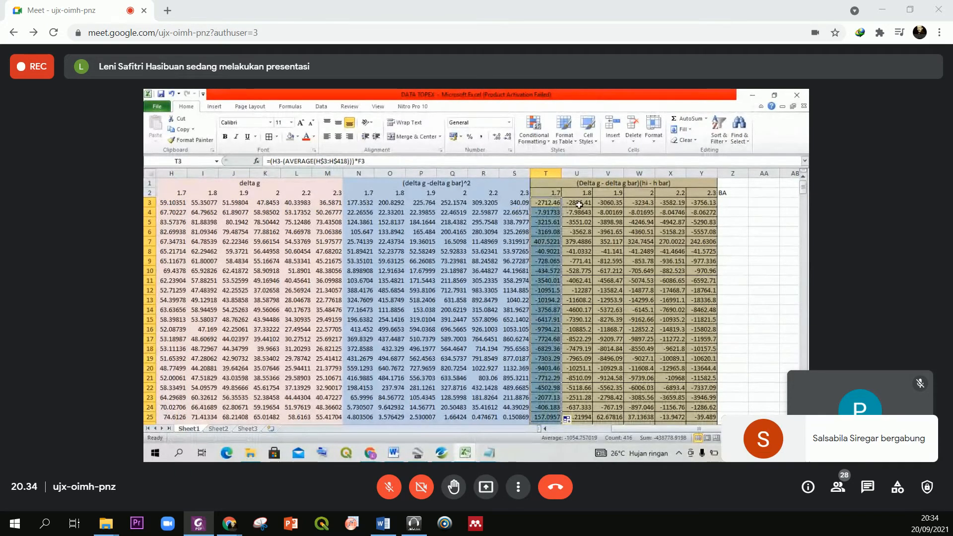
# - Fix the rows of the average range in U3 as I$3:I$418 and fill the formula down column U
pyautogui.click(579, 205)
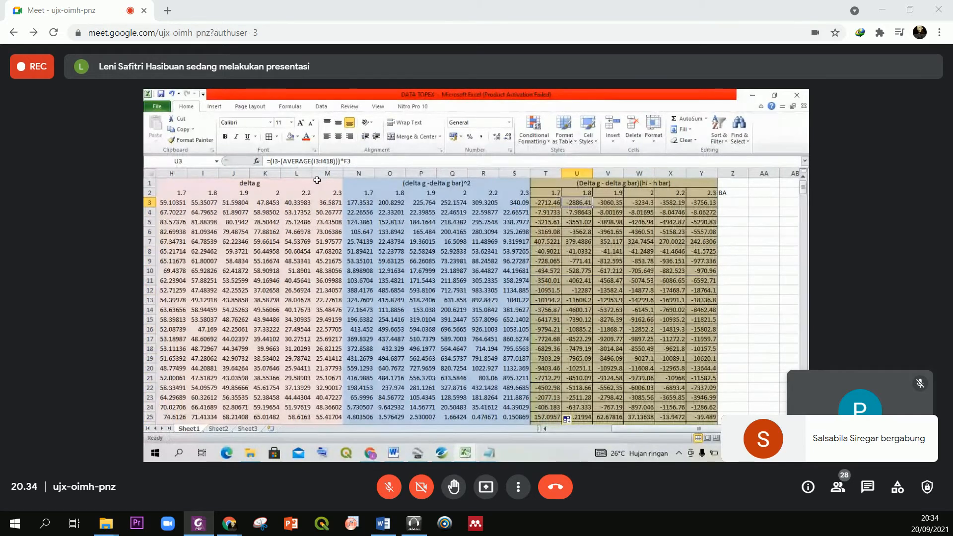
pyautogui.click(318, 162)
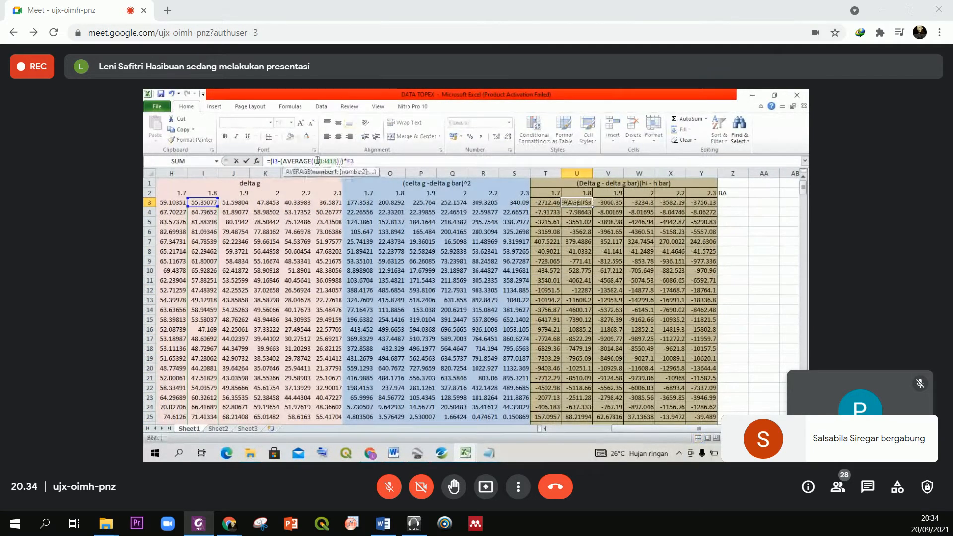
pyautogui.write('$')
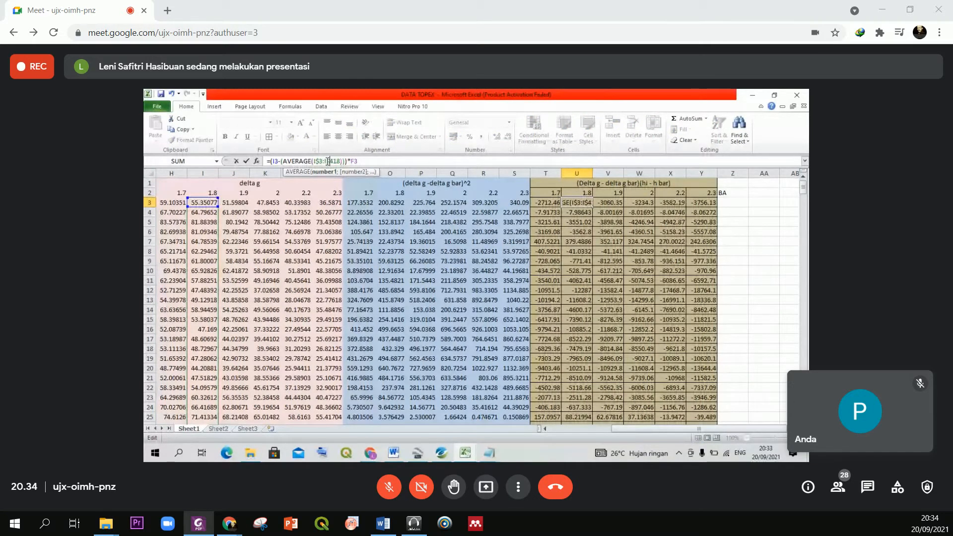
pyautogui.press('Return')
pyautogui.click(576, 203)
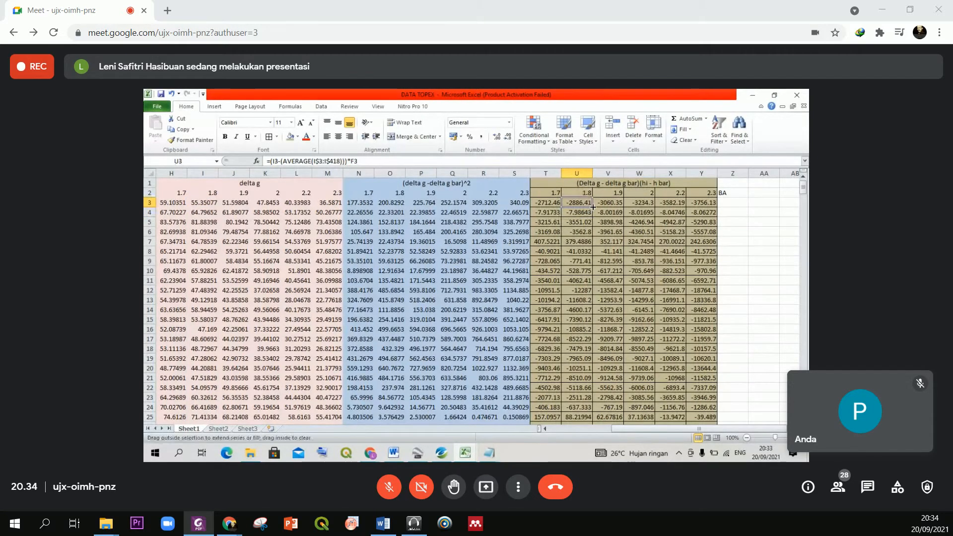
pyautogui.doubleClick(592, 207)
# - Fix the rows of the average range in V3 as J$3:J$418 and fill the formula down column V
pyautogui.click(616, 203)
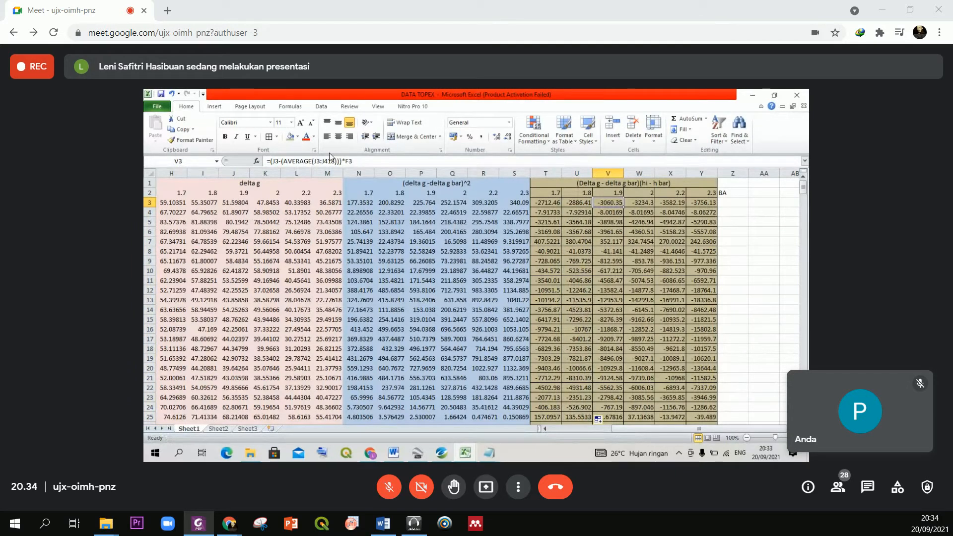
pyautogui.click(316, 161)
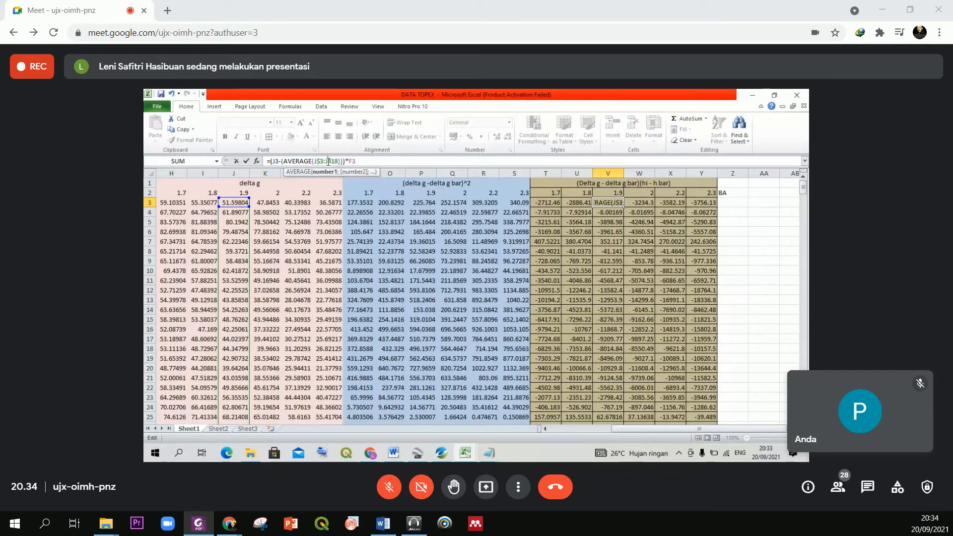
pyautogui.press('Return')
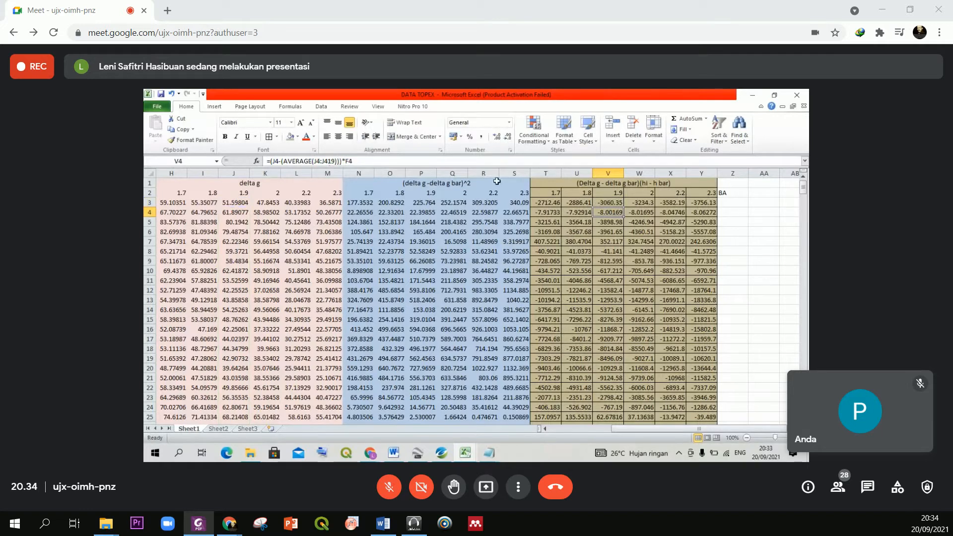
pyautogui.click(605, 203)
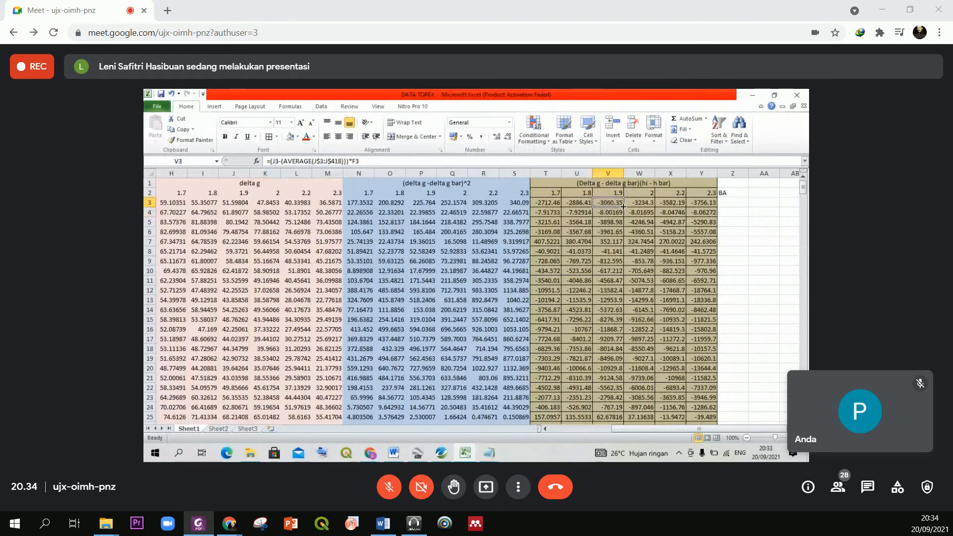
# - Fix the rows of the average range in W3 as K$3:K$418 and fill the formula down column W
pyautogui.click(320, 161)
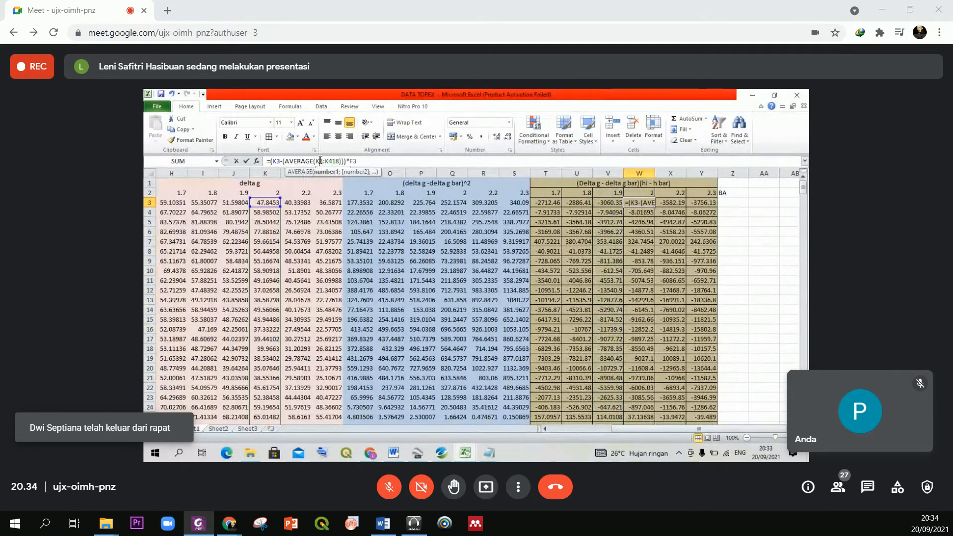
pyautogui.write('$')
pyautogui.click(332, 161)
pyautogui.write('$')
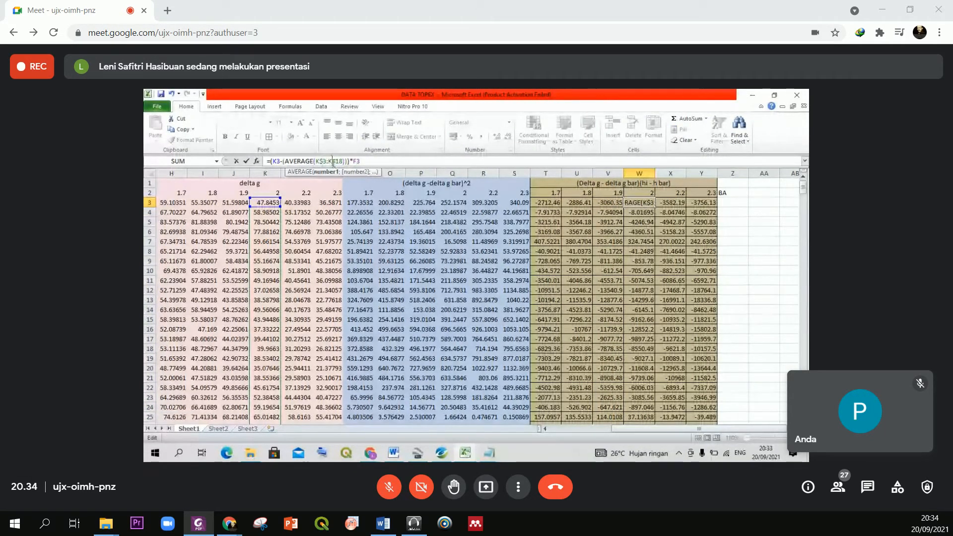
pyautogui.press('Return')
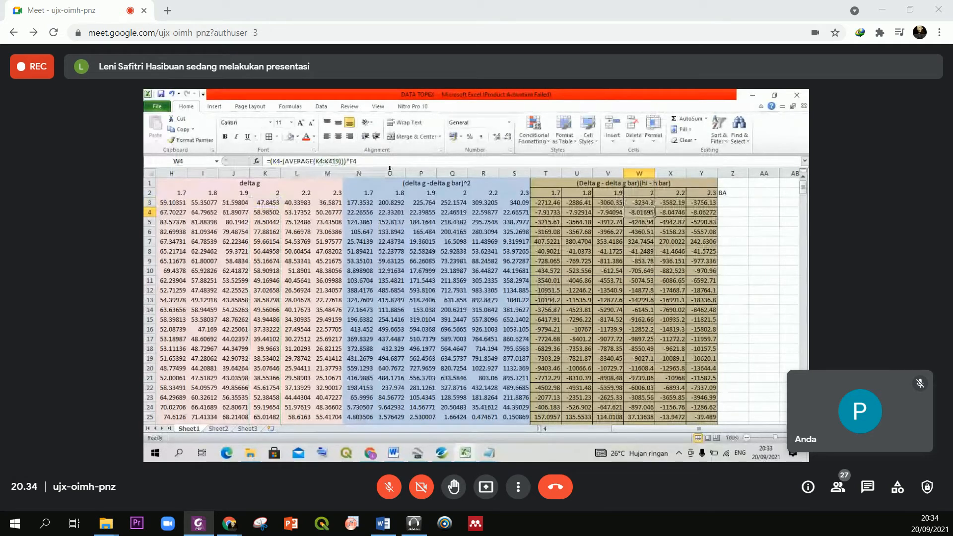
pyautogui.click(641, 203)
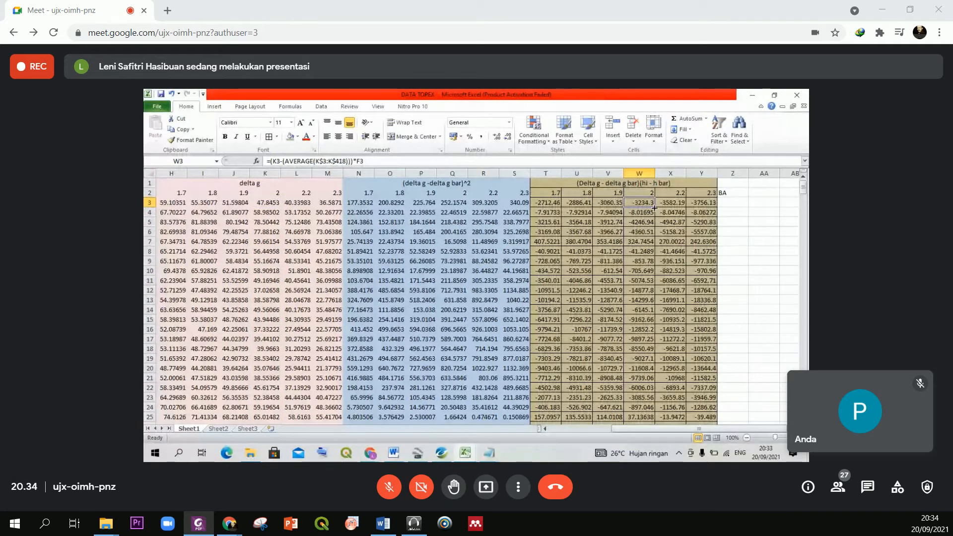
pyautogui.doubleClick(654, 207)
# - Fix the rows of the average range in X3 as L$3:L$418 and fill the formula down column X
pyautogui.click(670, 203)
pyautogui.click(317, 162)
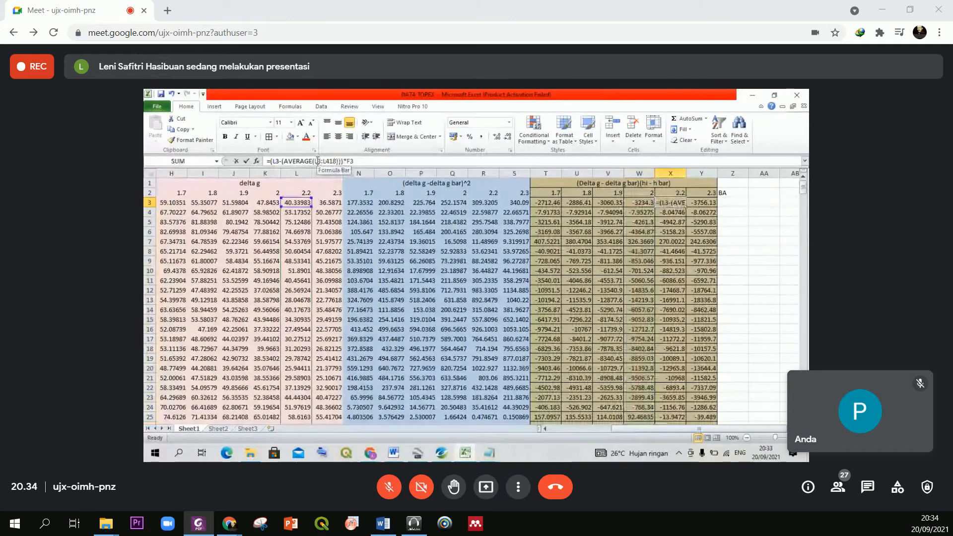
pyautogui.write('$')
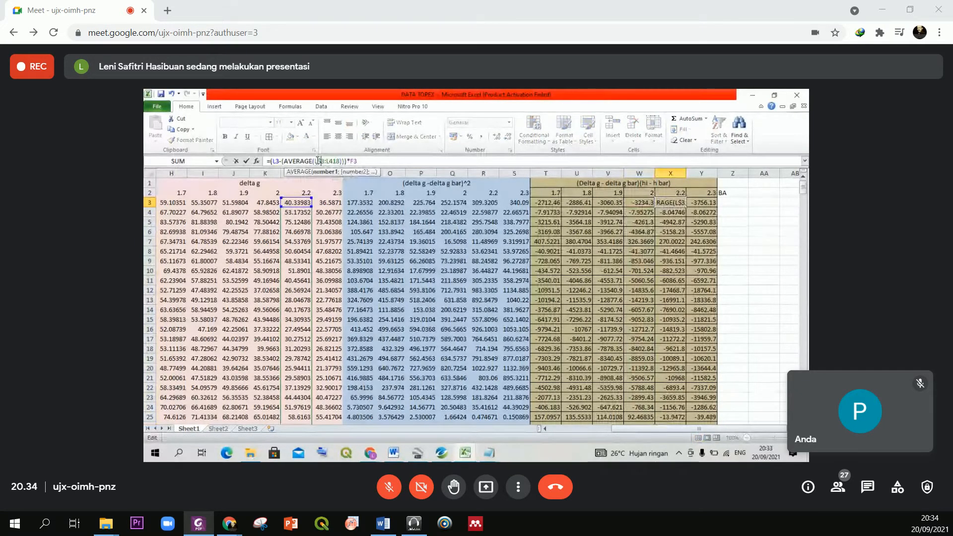
pyautogui.click(329, 161)
pyautogui.write('$')
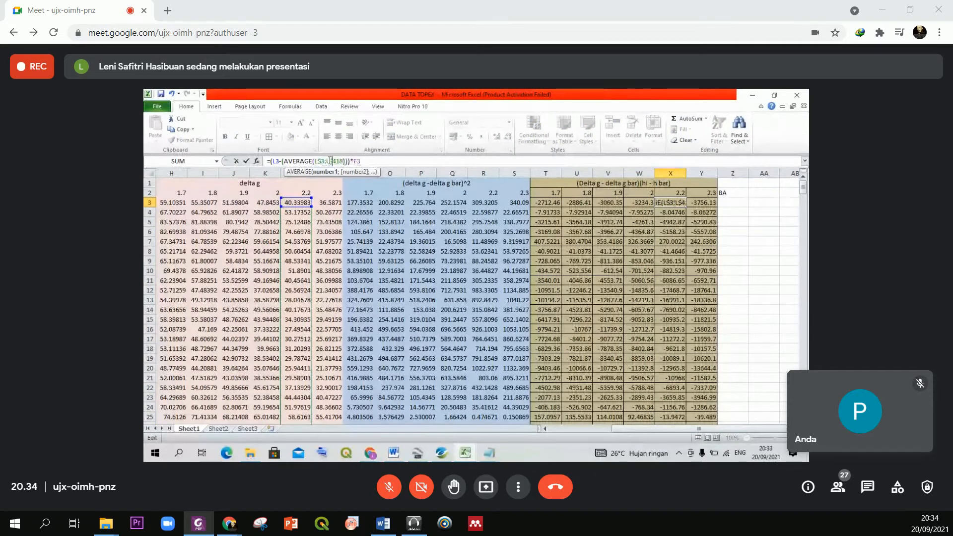
pyautogui.press('Return')
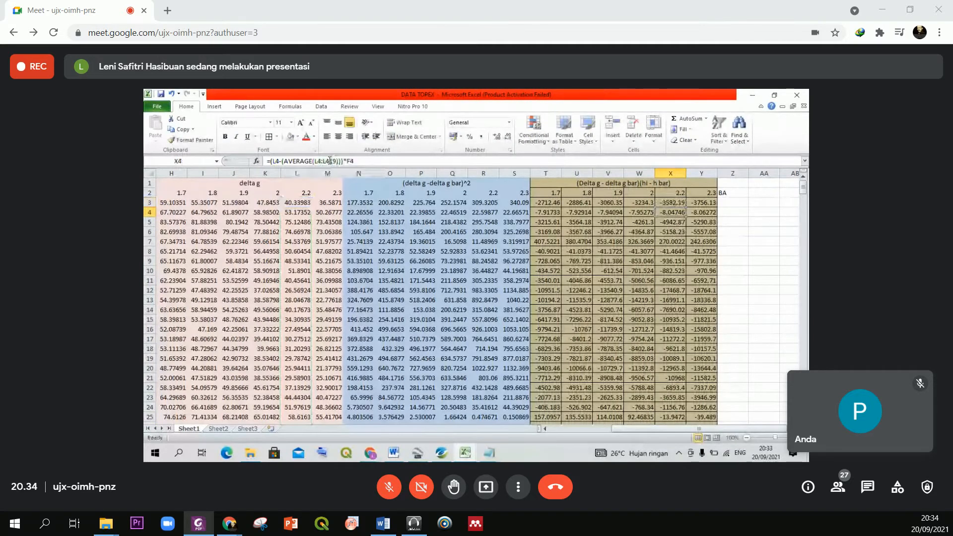
pyautogui.click(686, 203)
pyautogui.doubleClick(685, 207)
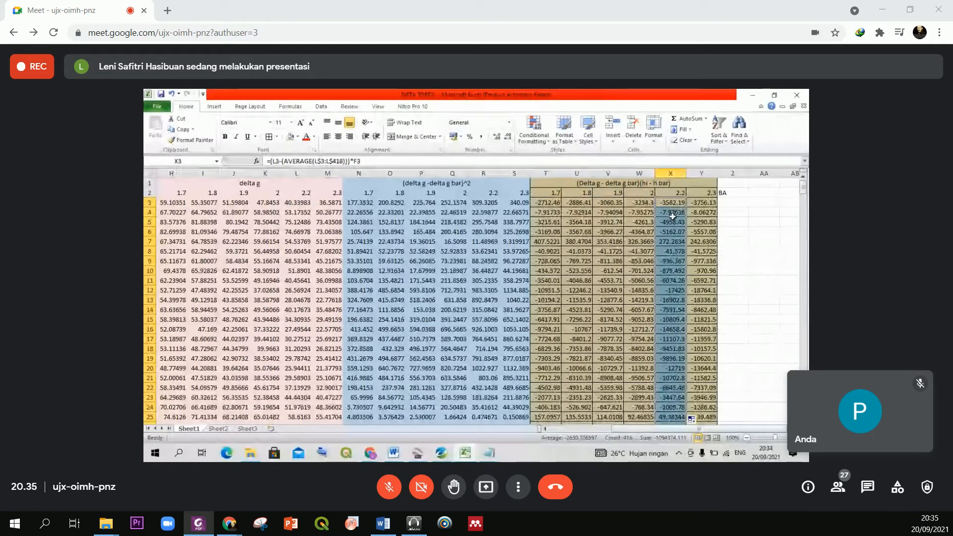
pyautogui.click(673, 223)
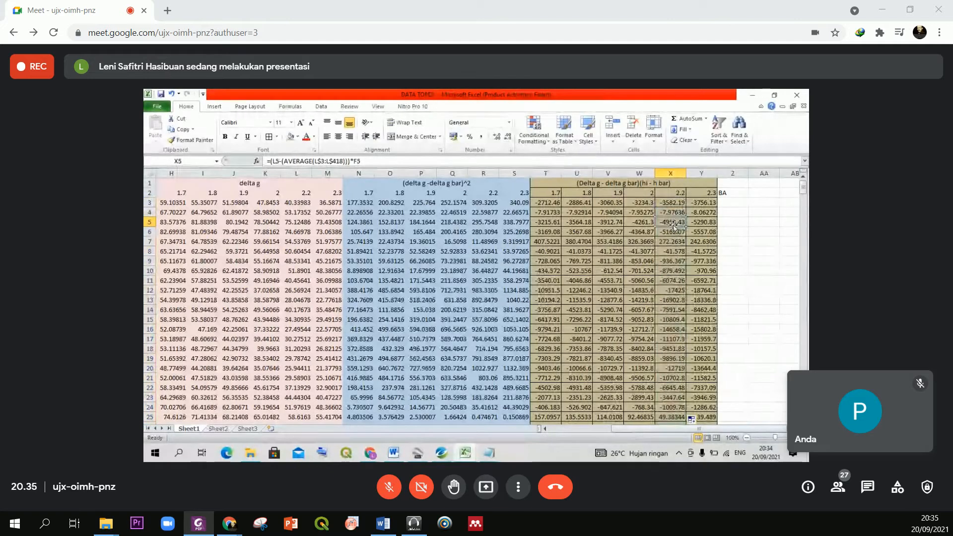
# - Fix the rows of the average range in Y3 as M$3:M$418 and fill the formula down column Y
pyautogui.click(705, 202)
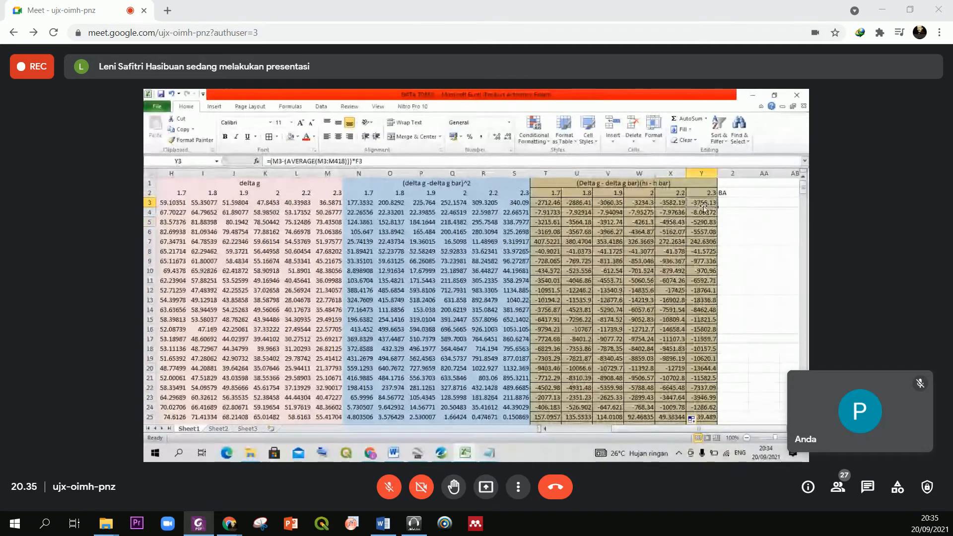
pyautogui.click(325, 161)
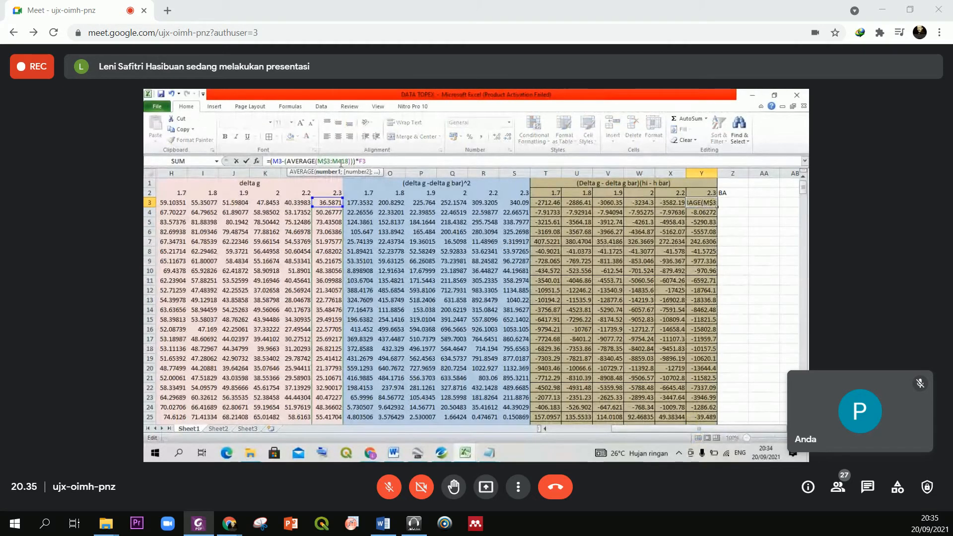
pyautogui.click(339, 161)
pyautogui.write('$')
pyautogui.press('Return')
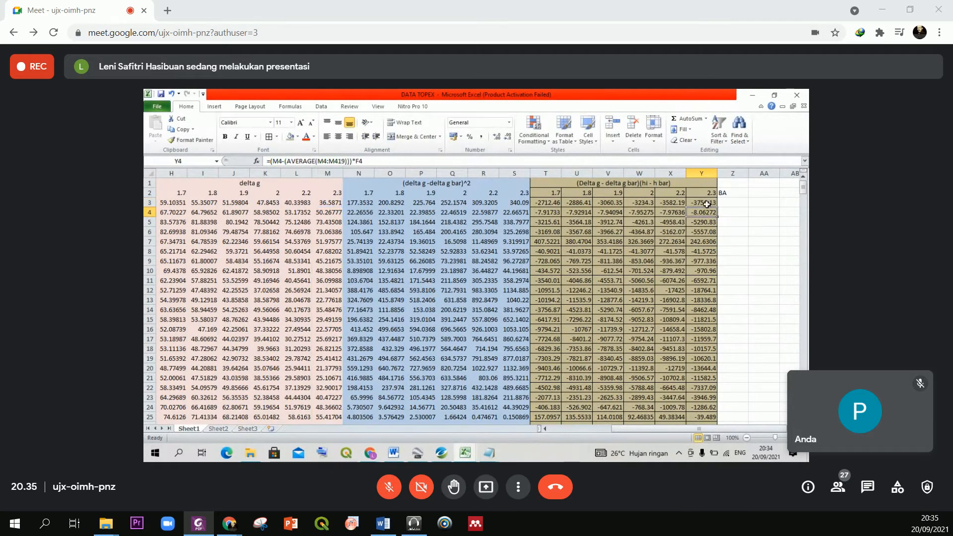
pyautogui.click(709, 204)
pyautogui.doubleClick(716, 207)
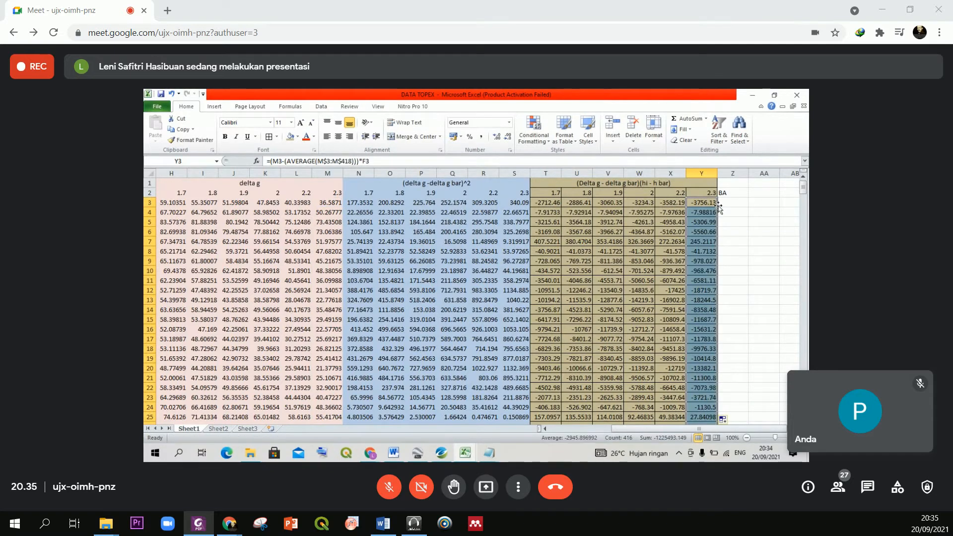
# - Examine the squared deviation formulas in columns N and O from row 3 down to the last data row, 418
pyautogui.click(364, 202)
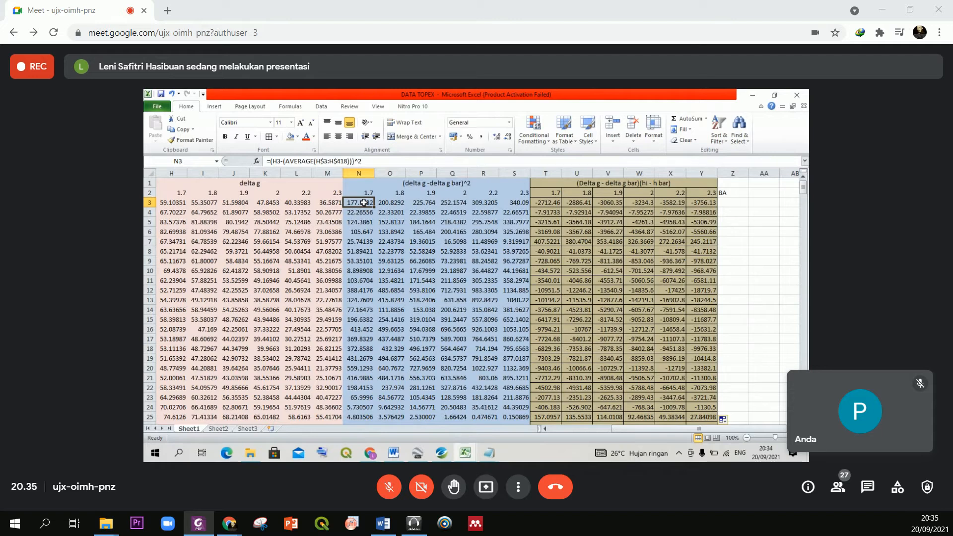
pyautogui.hotkey('ctrl', 'Down')
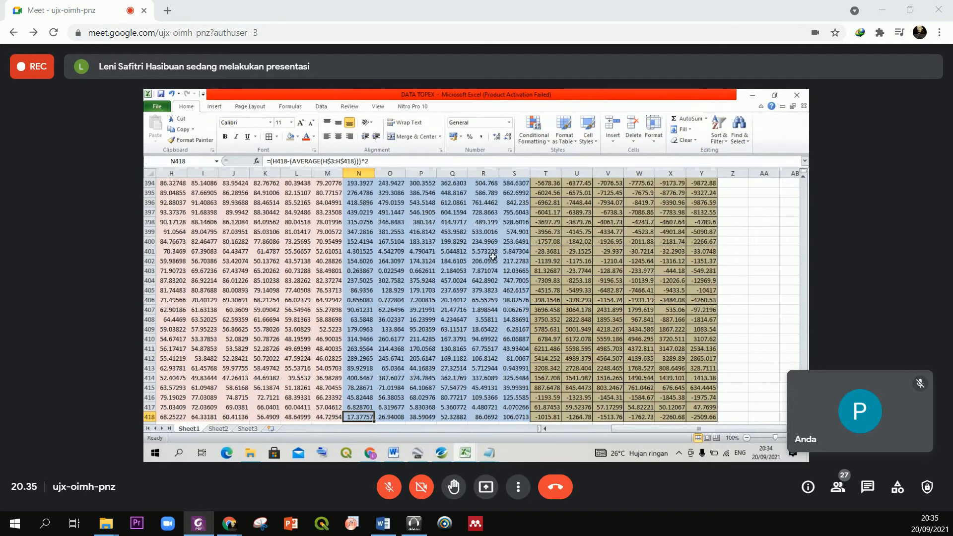
pyautogui.scroll(-2, 492, 256)
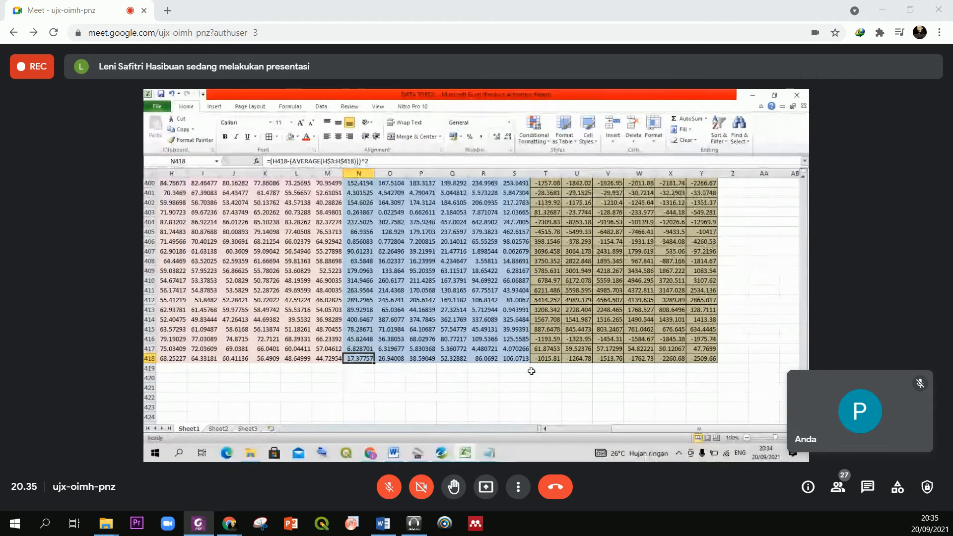
pyautogui.click(381, 359)
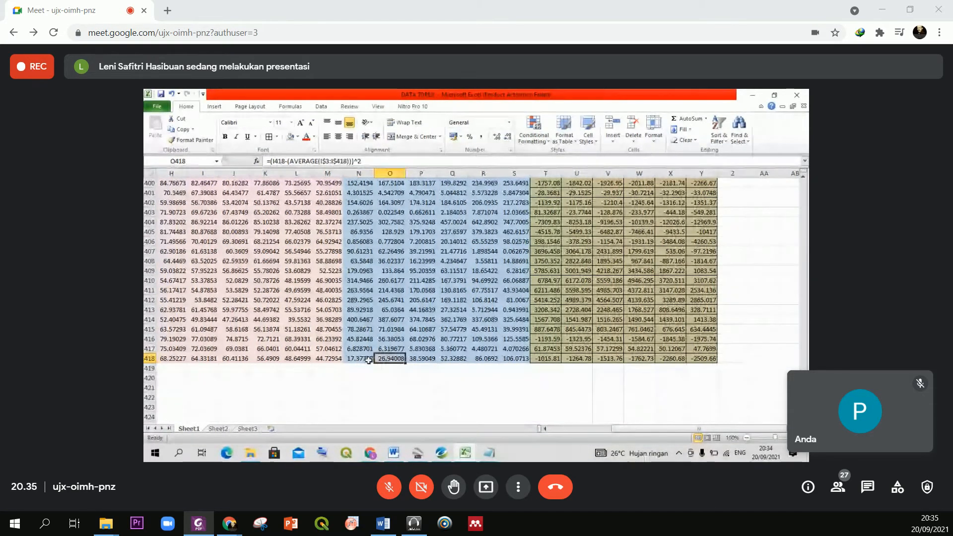
pyautogui.click(366, 360)
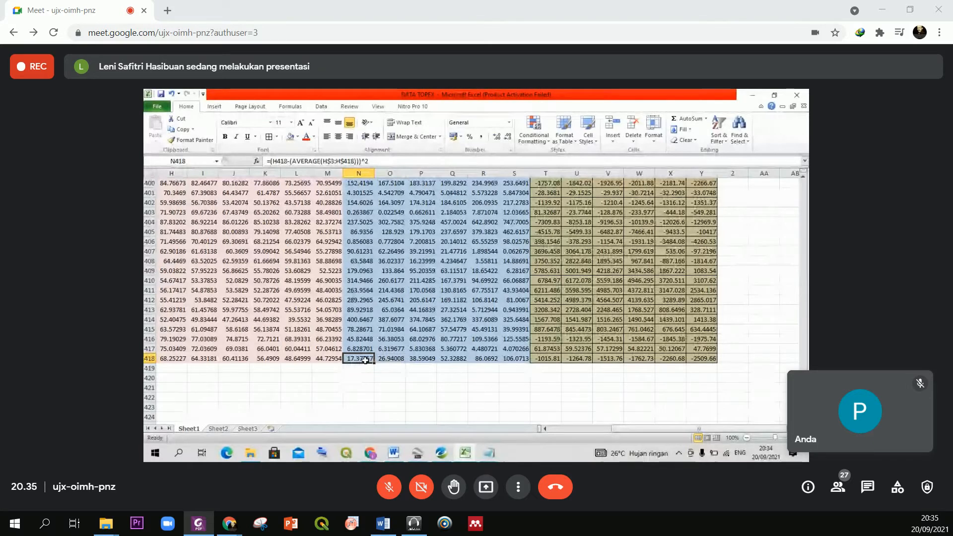
pyautogui.click(364, 369)
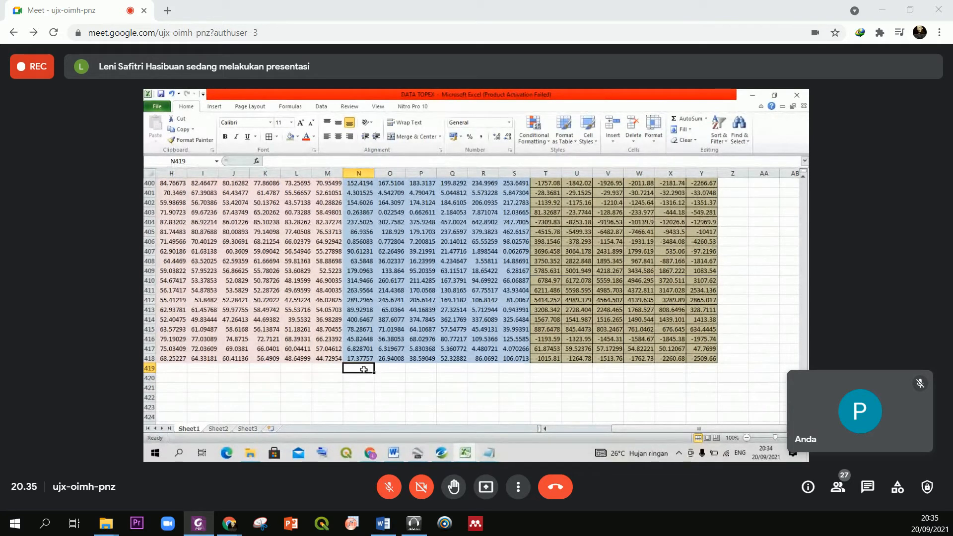
pyautogui.press('Up')
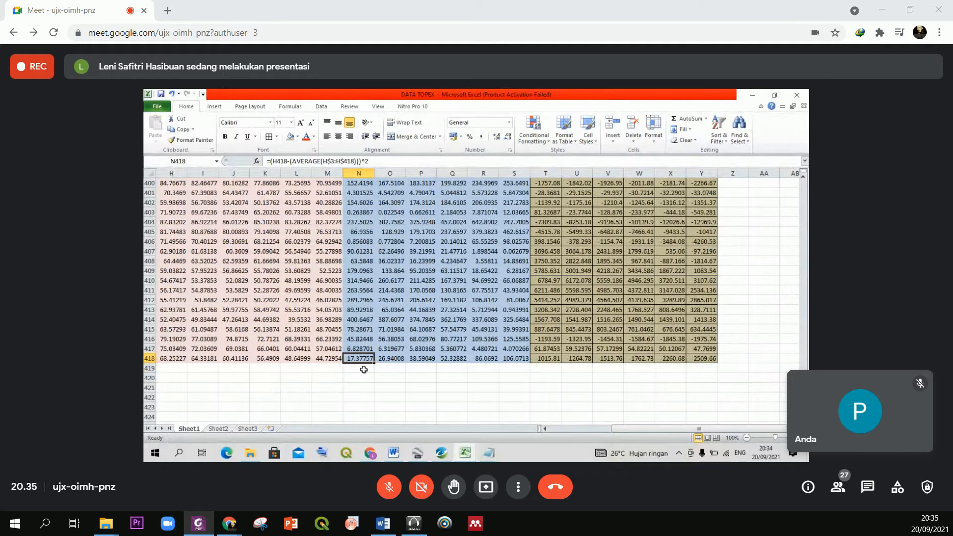
pyautogui.hotkey('ctrl', 'Up')
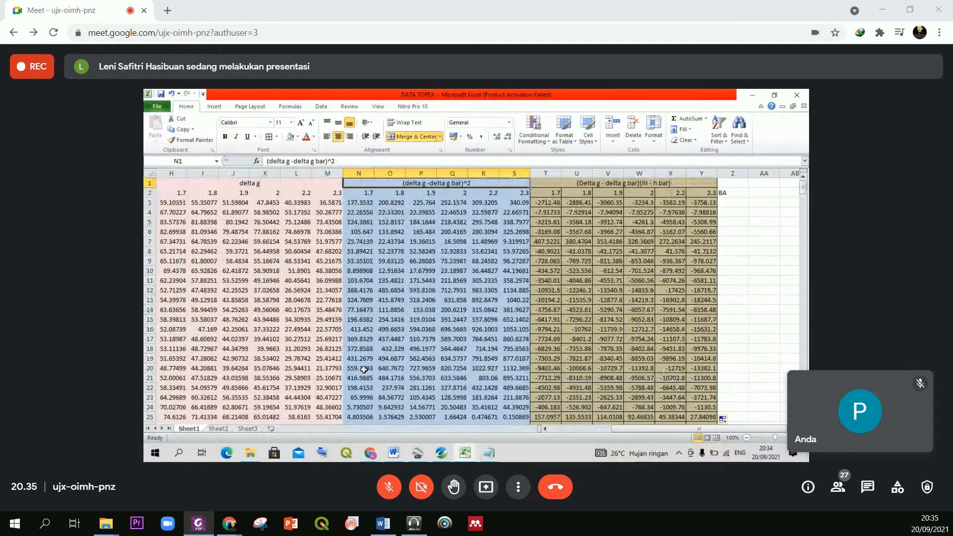
# - Go to the empty cell N419 directly below the squared deviations for density 1.7
pyautogui.click(360, 203)
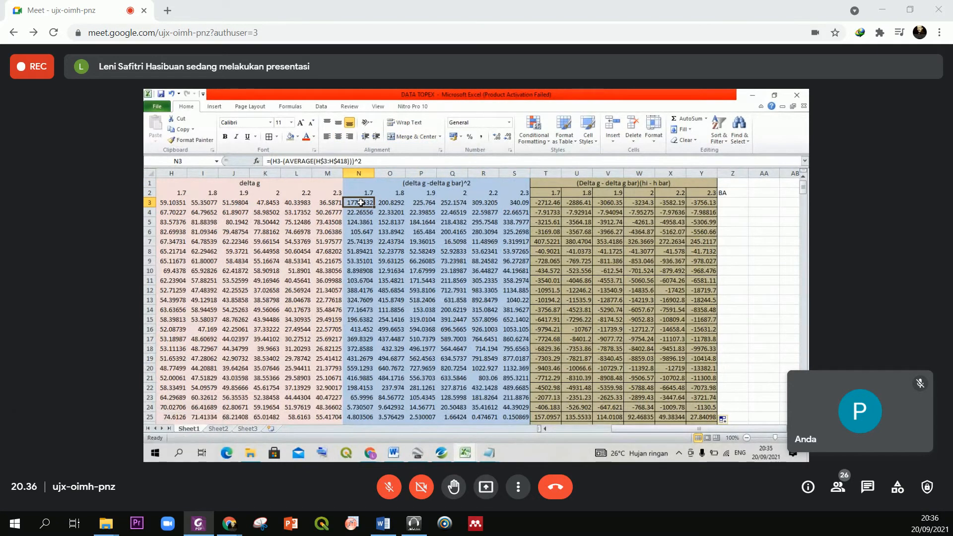
pyautogui.hotkey('ctrl', 'Down')
pyautogui.press('Down')
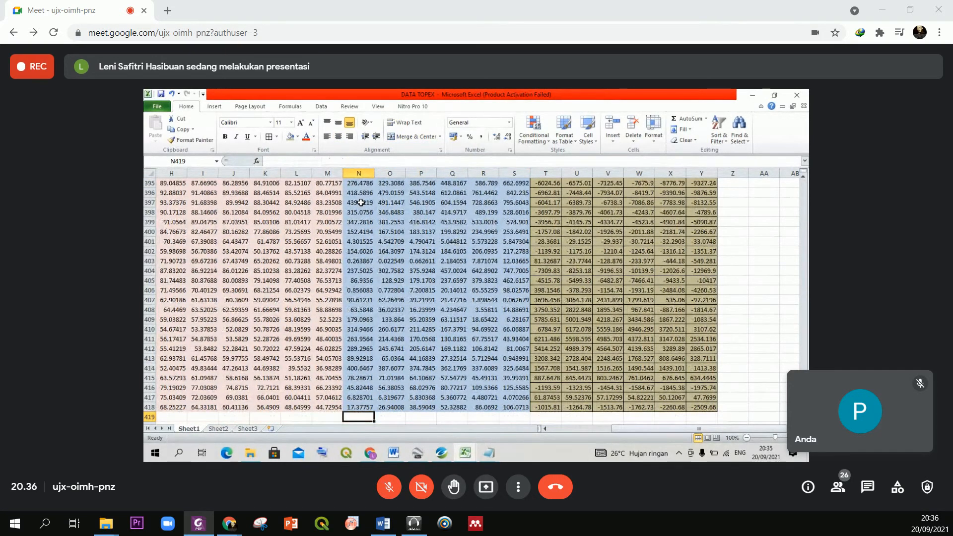
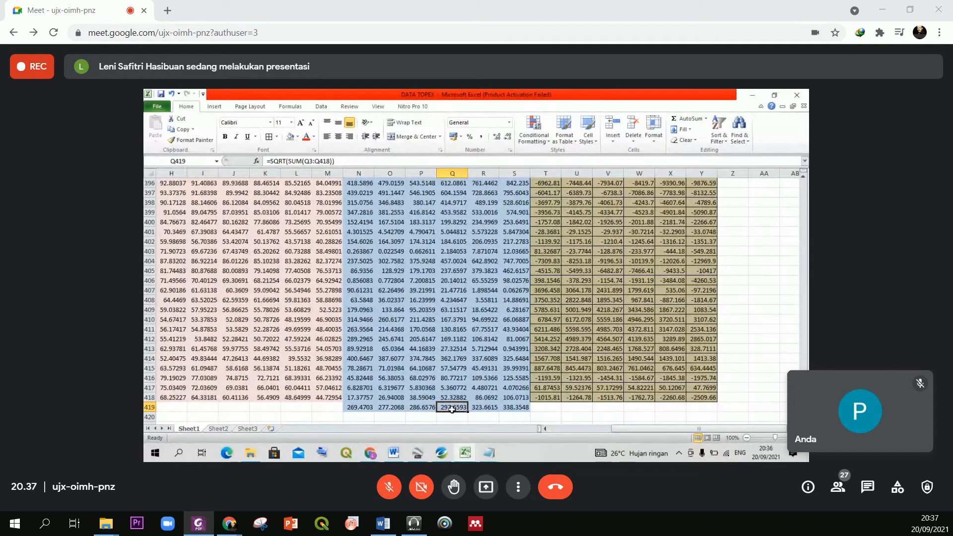
# - Examine the square-root-of-sum formulas in row 419 below squared deviation columns N, O and P
pyautogui.scroll(-1, 451, 409)
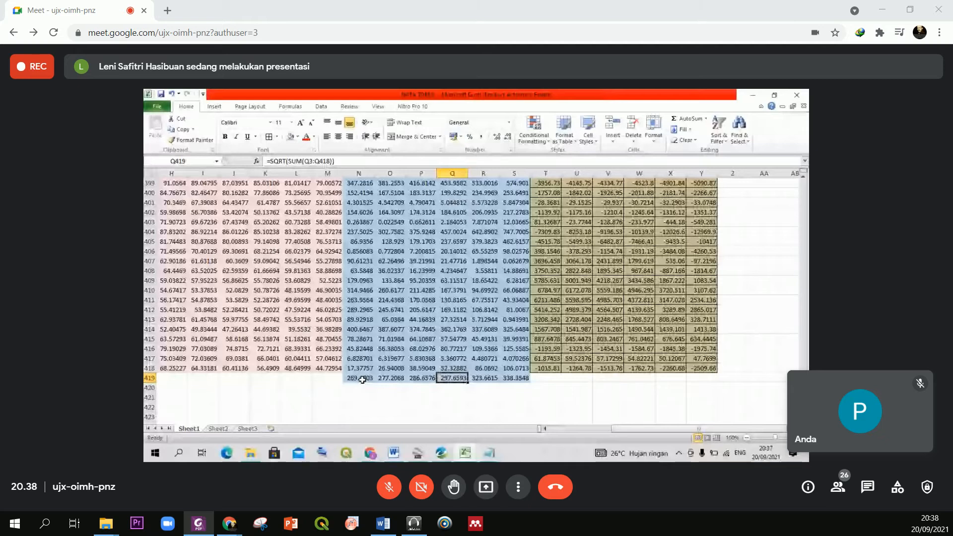
pyautogui.click(362, 380)
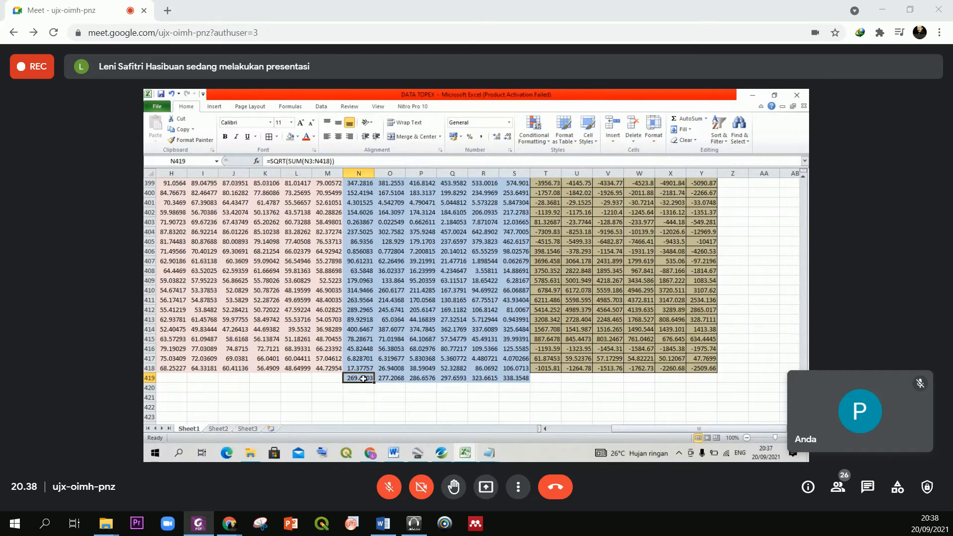
pyautogui.press('Right')
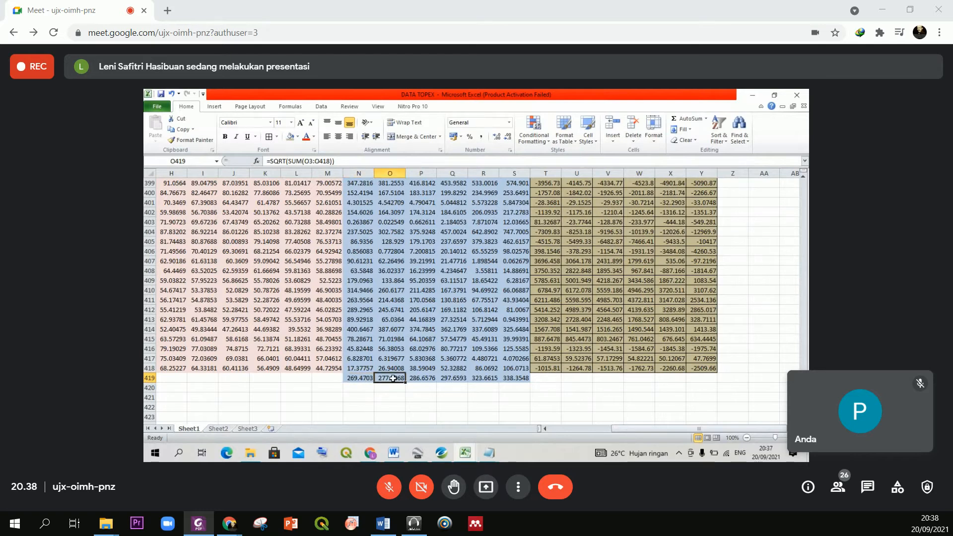
pyautogui.click(360, 379)
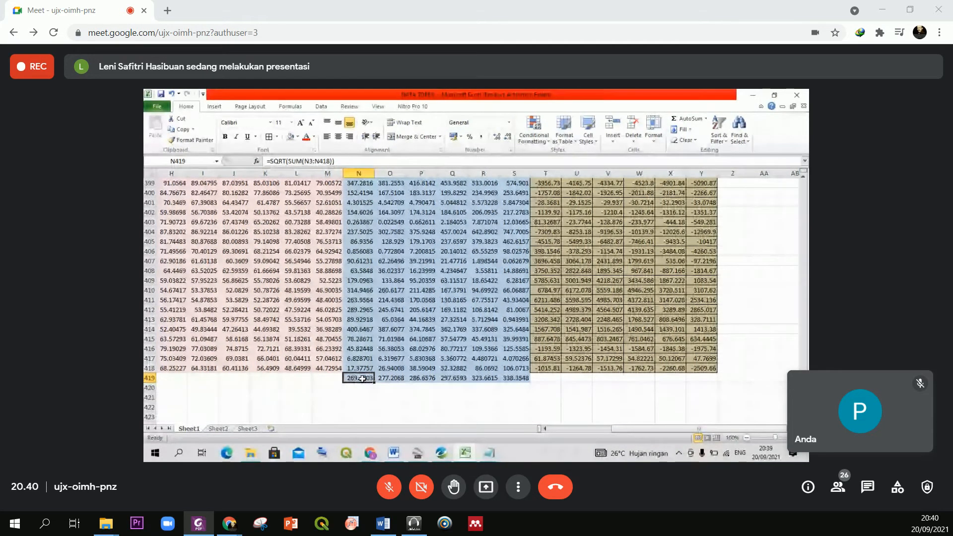
pyautogui.click(399, 378)
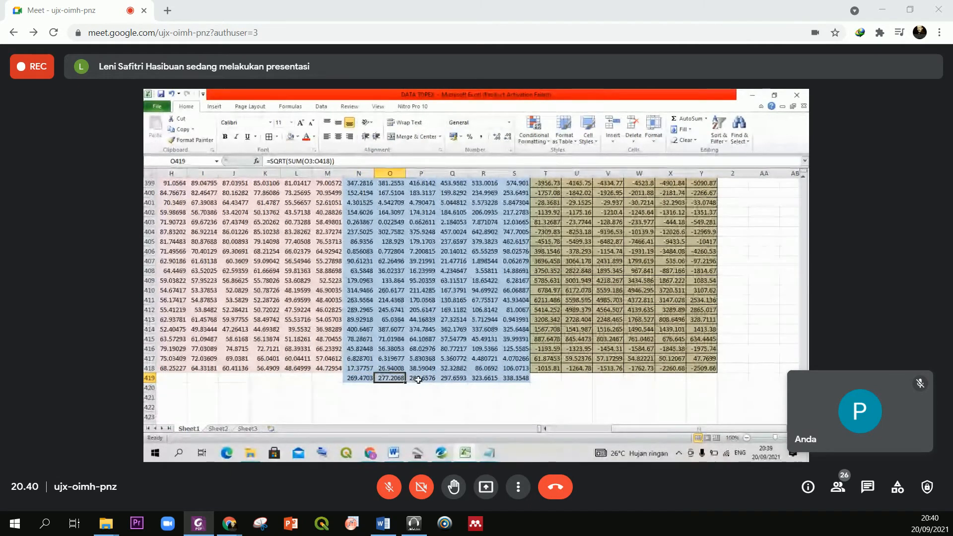
pyautogui.click(389, 367)
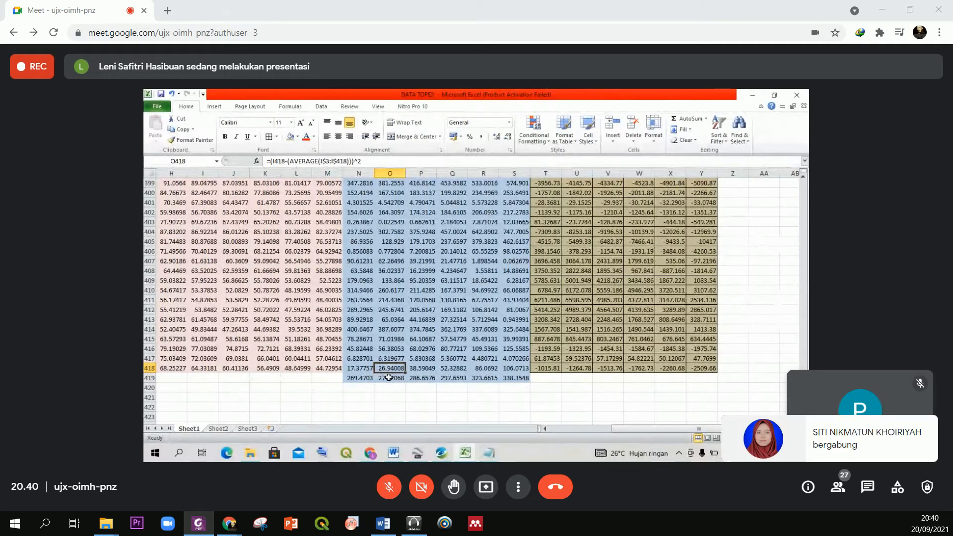
pyautogui.click(389, 377)
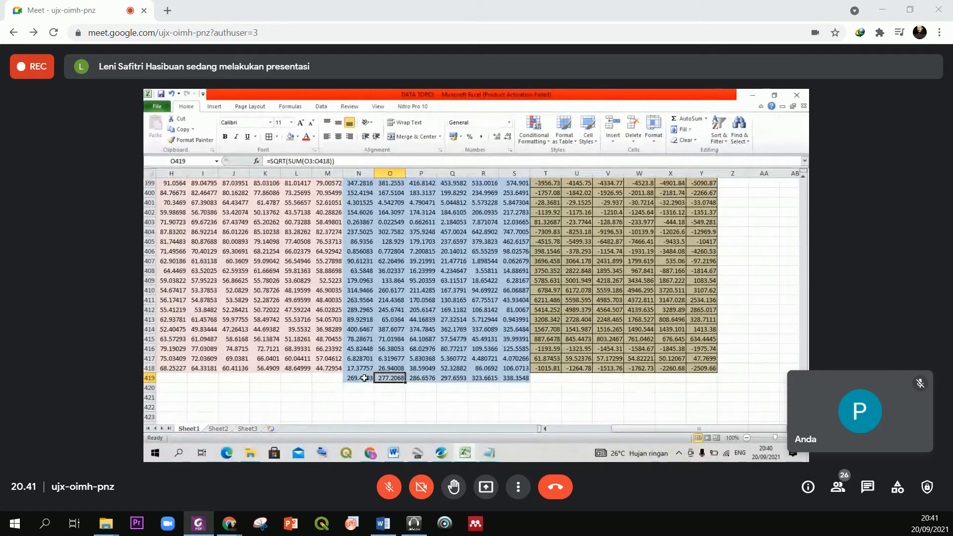
pyautogui.click(416, 380)
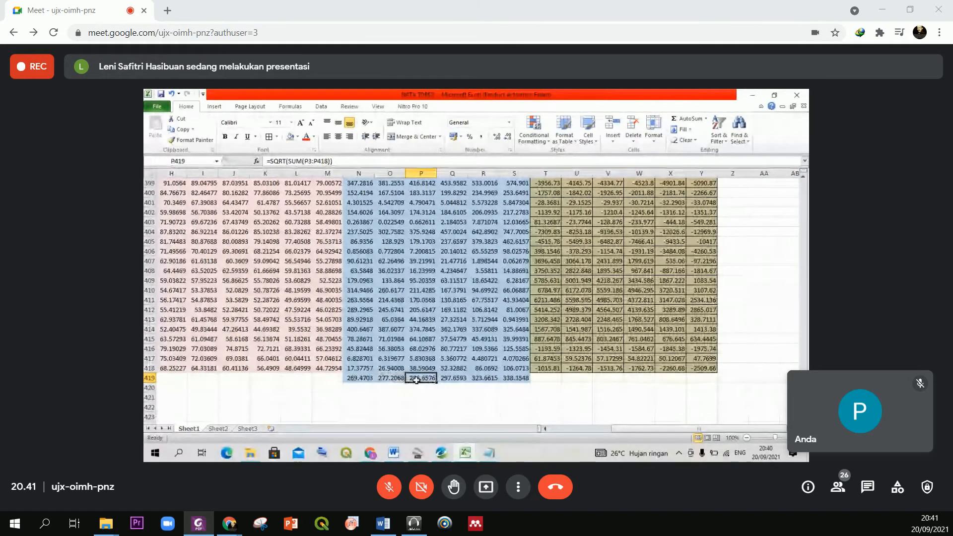
pyautogui.click(358, 380)
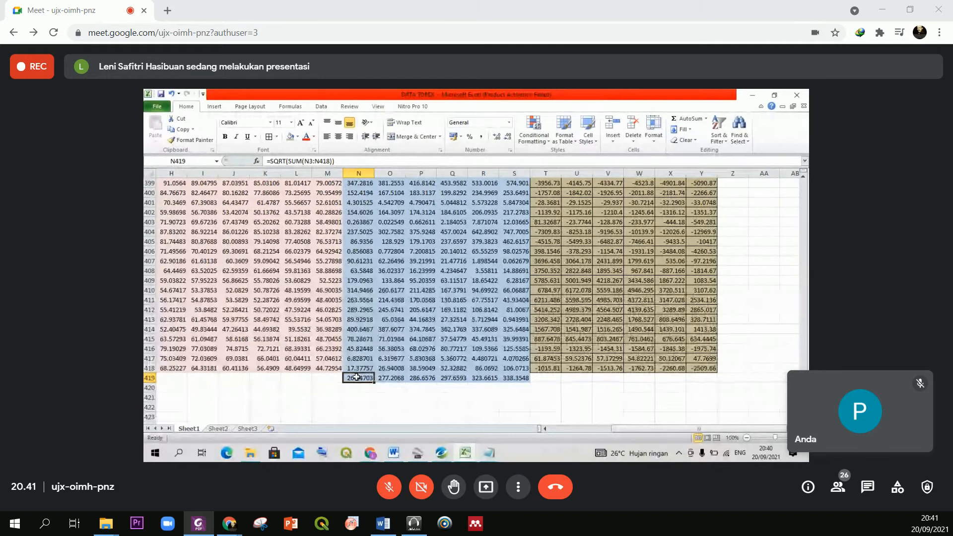
pyautogui.click(392, 379)
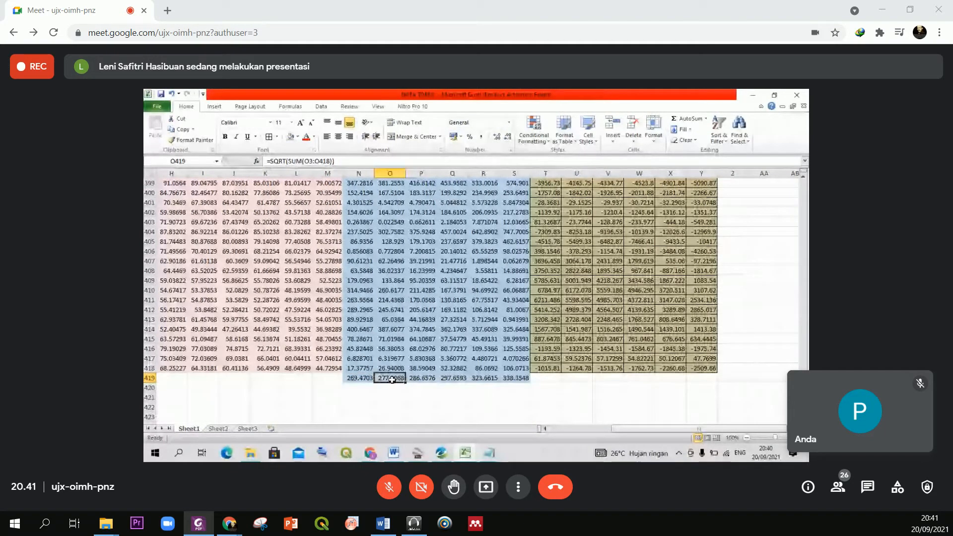
pyautogui.click(365, 379)
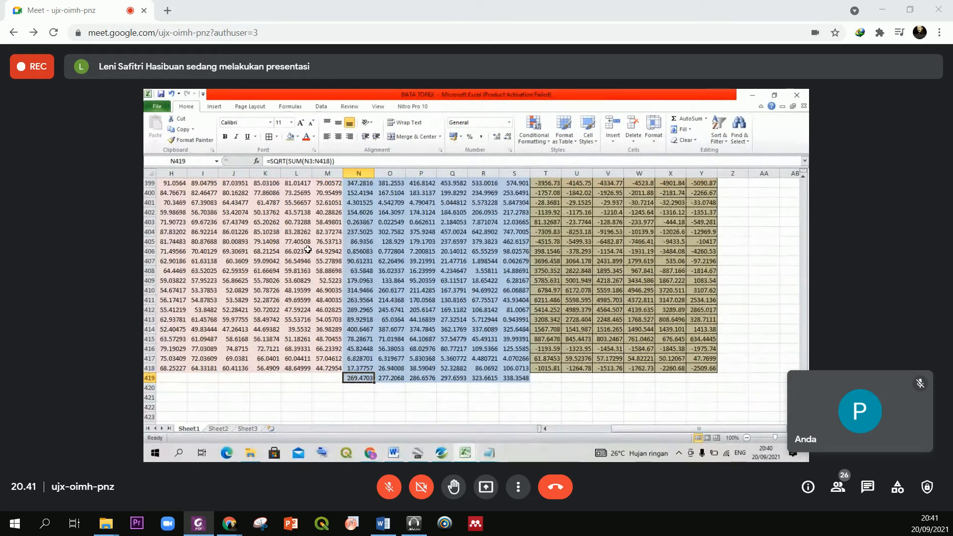
# - Open the Topografi text file from the TUTORIAL GRAVITY folder, with the file type filter set to All Files
pyautogui.click(162, 107)
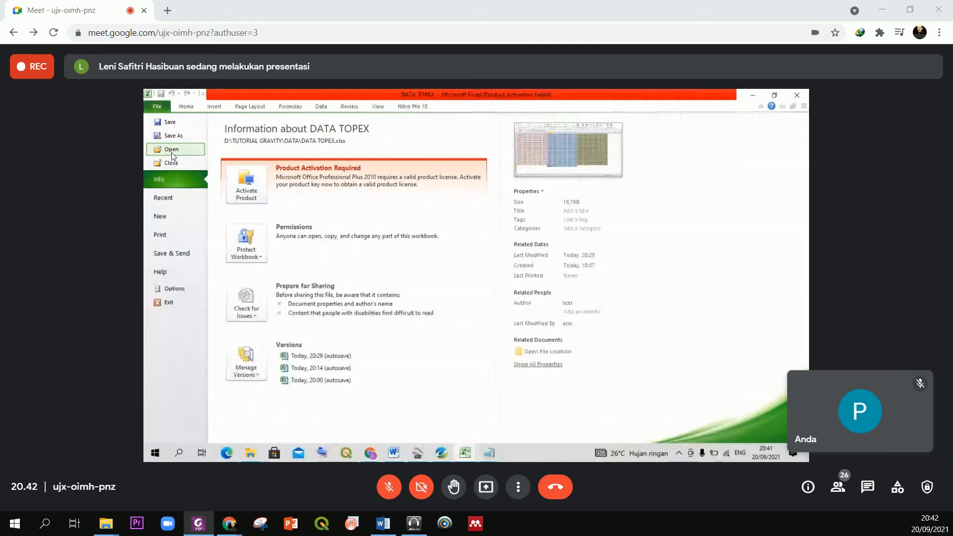
pyautogui.press('Escape')
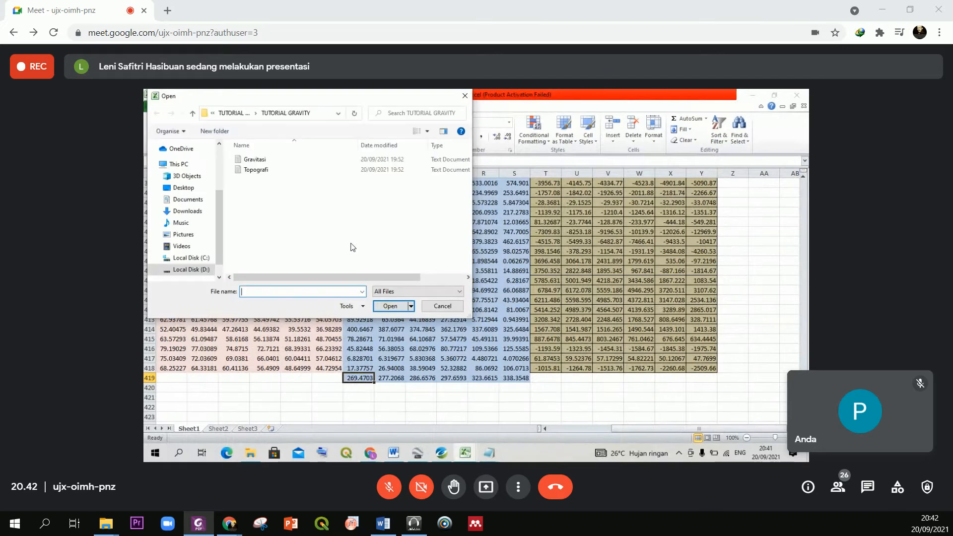
pyautogui.click(404, 292)
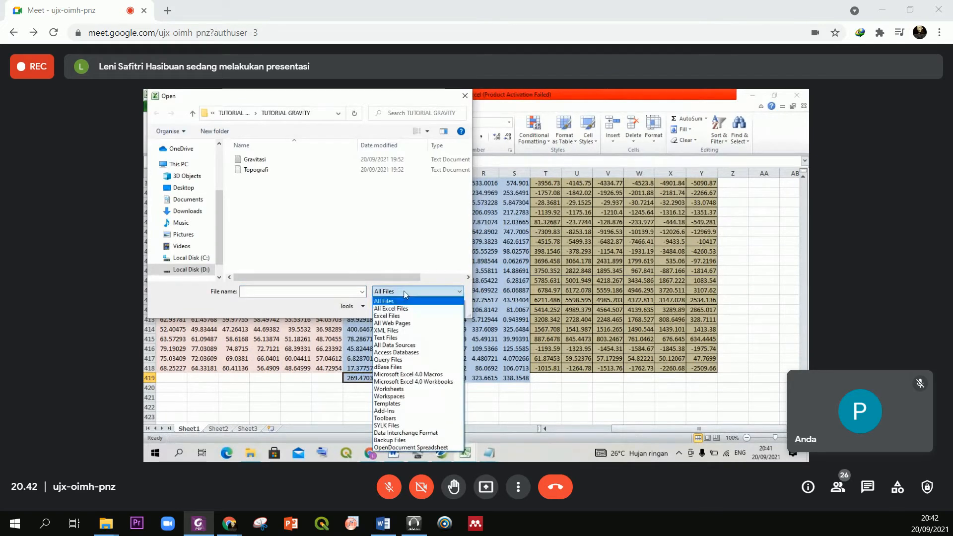
pyautogui.click(384, 300)
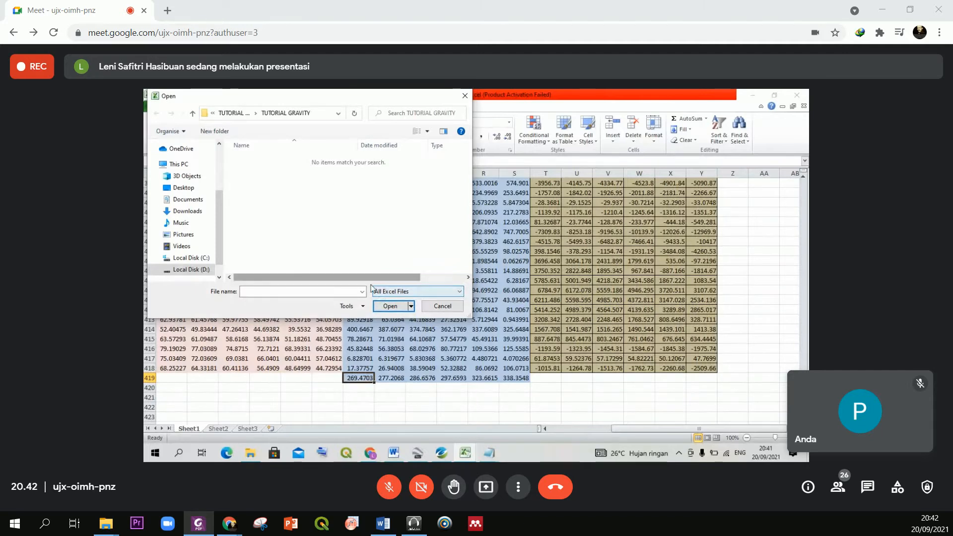
pyautogui.click(400, 292)
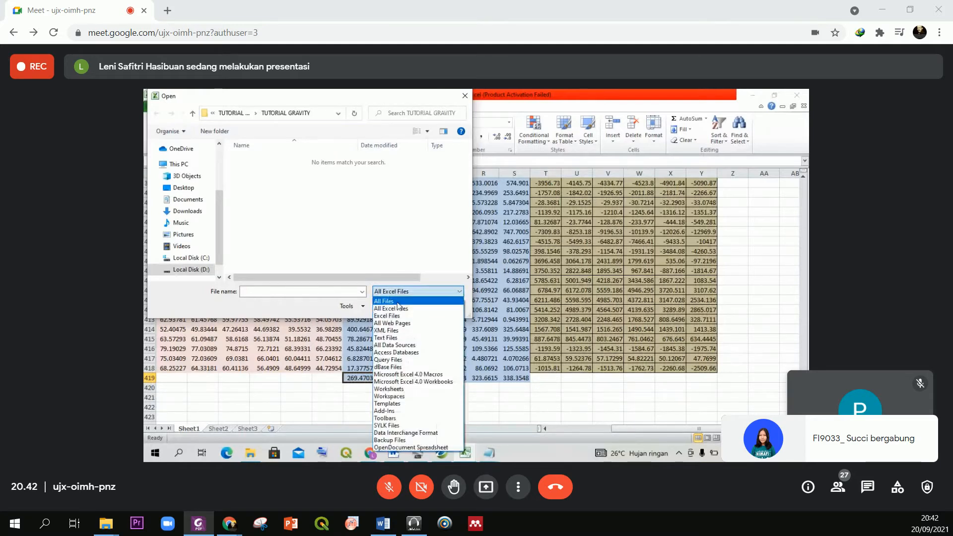
pyautogui.click(397, 301)
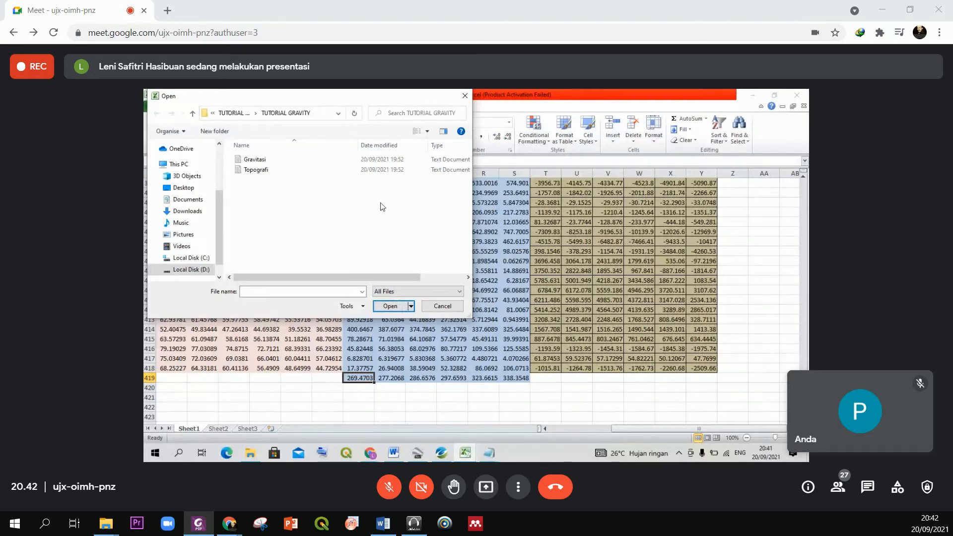
pyautogui.click(333, 170)
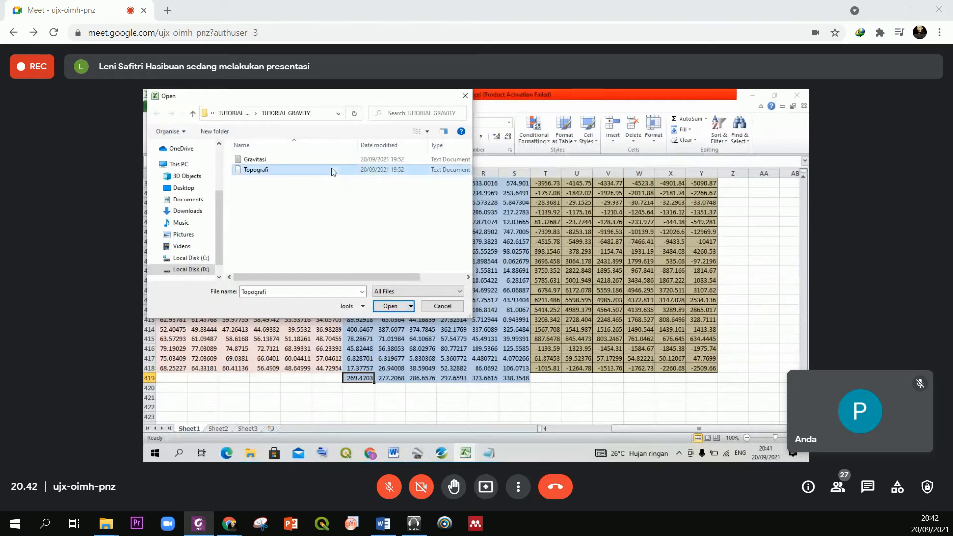
pyautogui.click(390, 306)
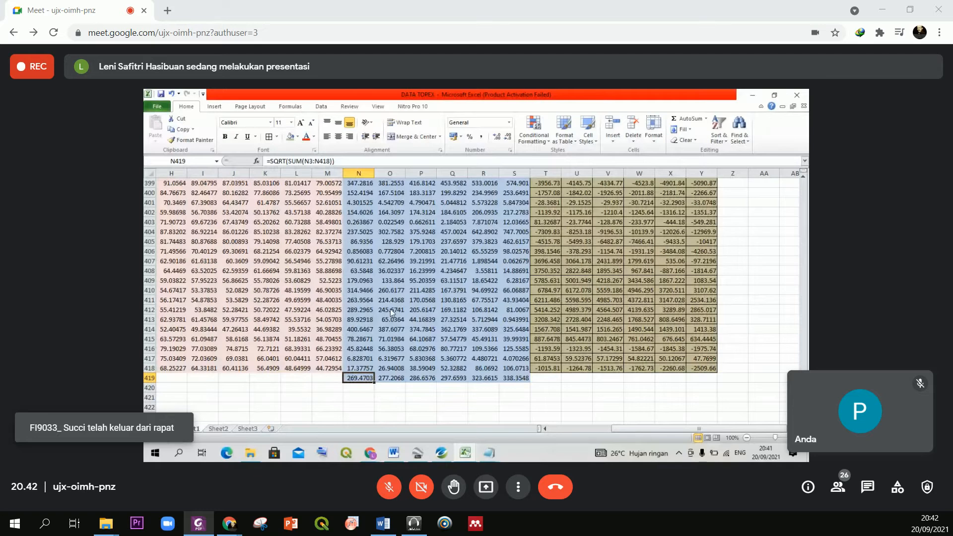
# - Import the Topografi text as fixed-width data, keeping the suggested column breaks and the General column format
pyautogui.press('Return')
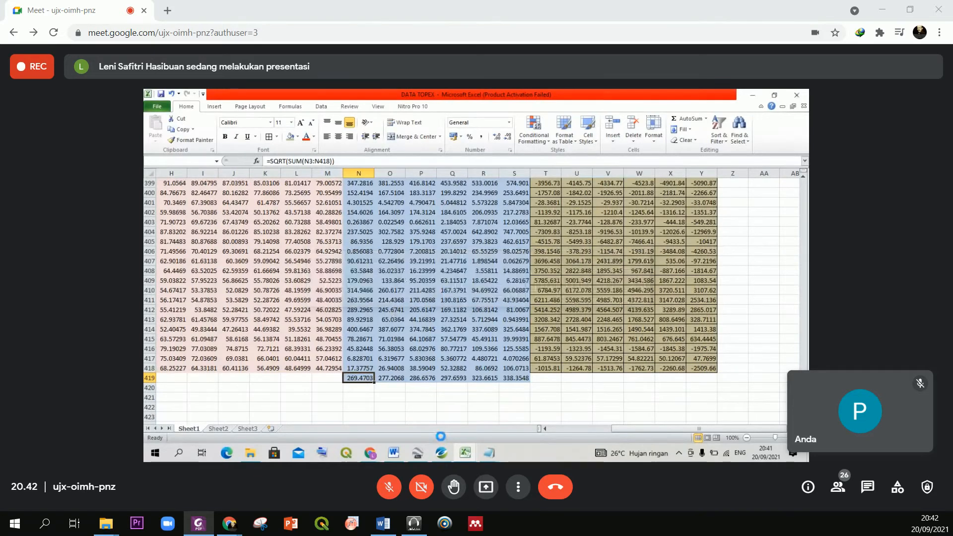
pyautogui.moveTo(464, 456)
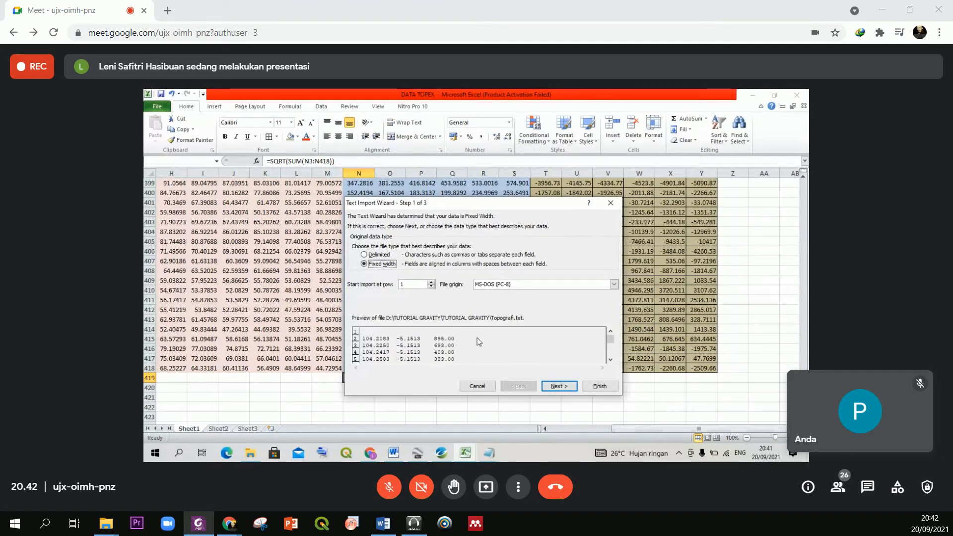
pyautogui.click(557, 385)
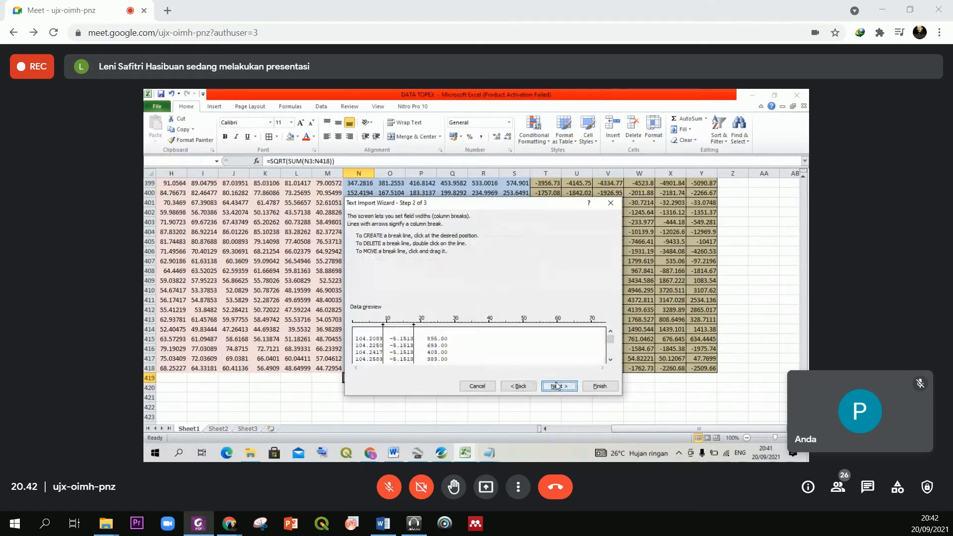
pyautogui.click(557, 385)
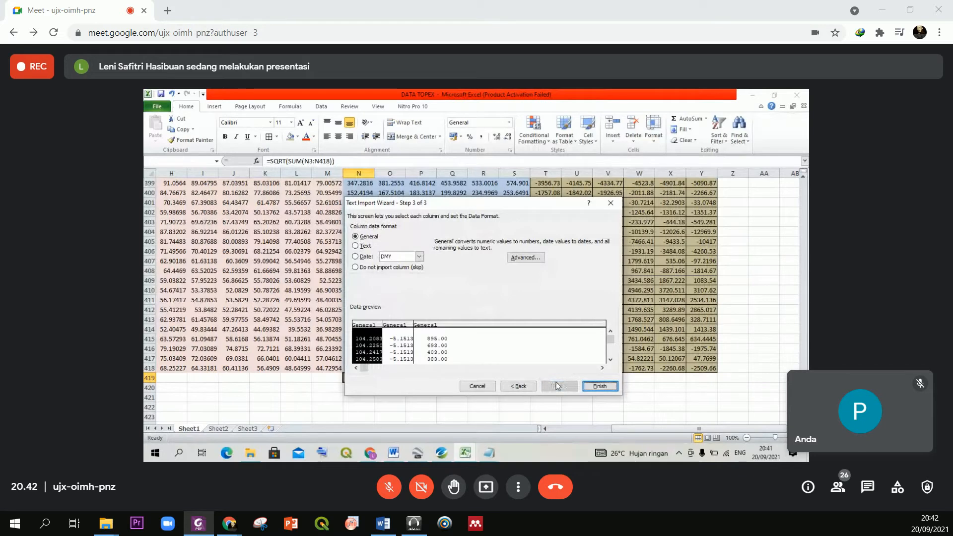
pyautogui.click(600, 386)
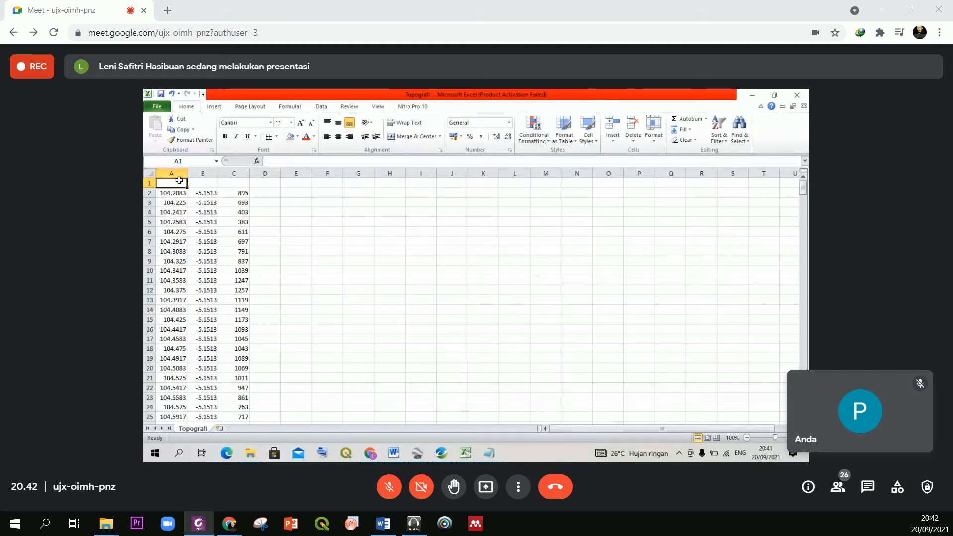
# - Label the three imported Topografi columns in row 1 as Longitude, Latitude and Elevasi
pyautogui.write('LO')
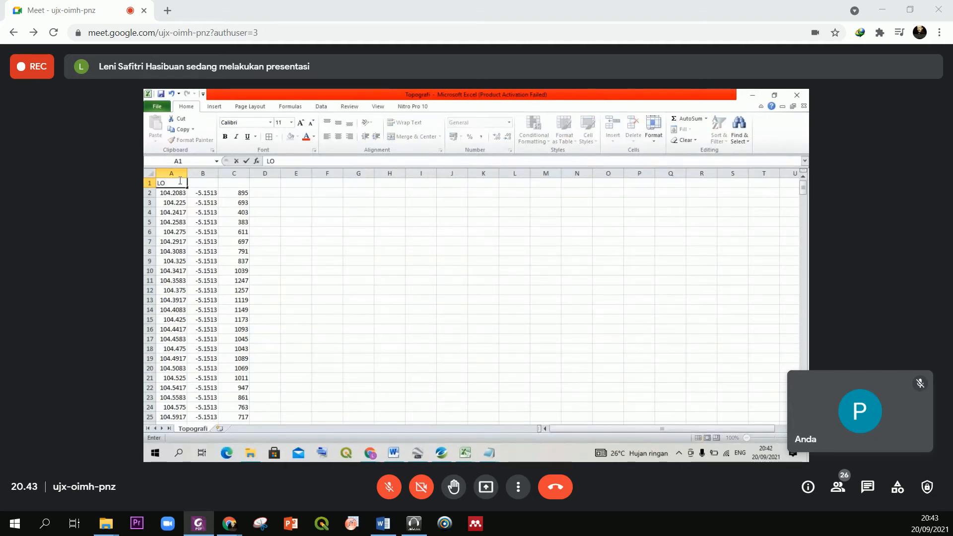
pyautogui.press('BackSpace')
pyautogui.write('ongitude')
pyautogui.press('Tab')
pyautogui.write('L')
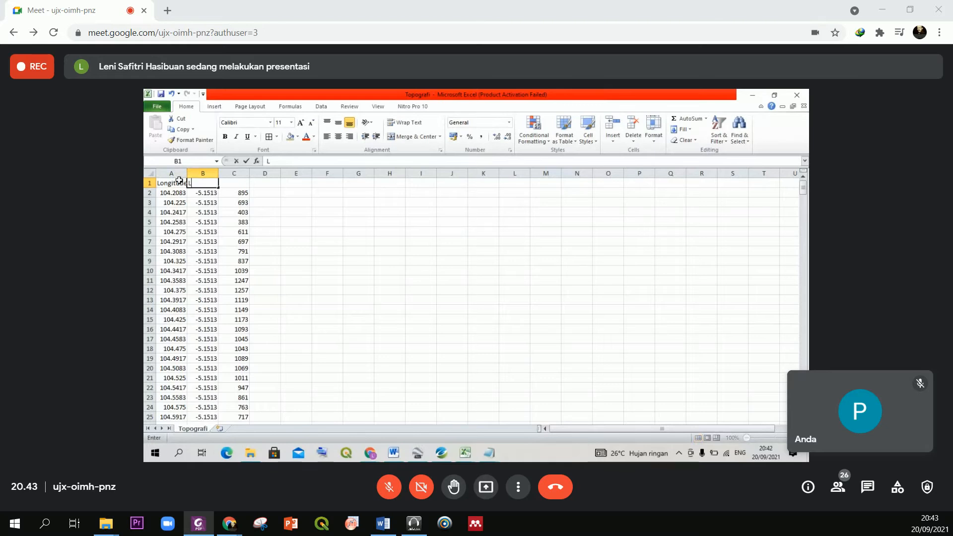
pyautogui.write('atitude')
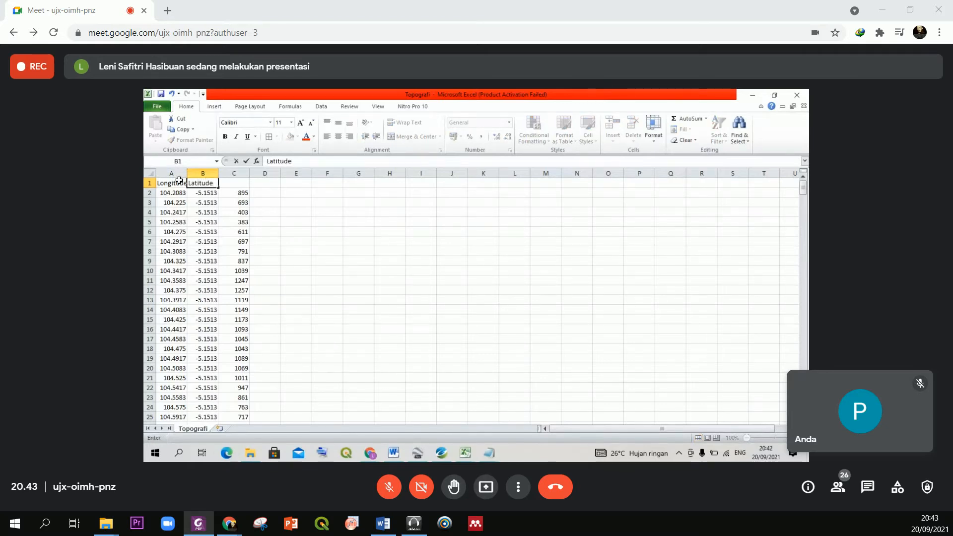
pyautogui.press('Tab')
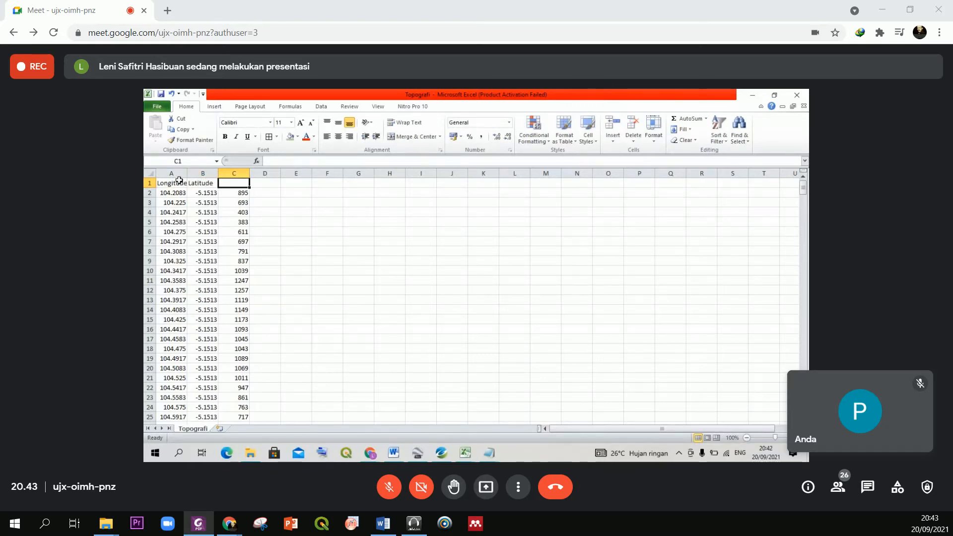
pyautogui.write('E')
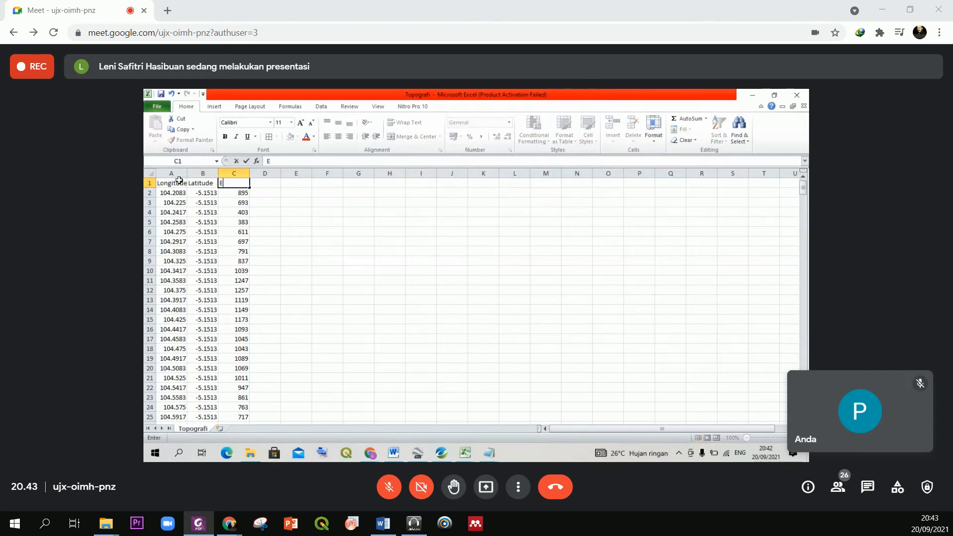
pyautogui.write('levasi')
# - Open the Gravitasi text file and import it as fixed-width data, keeping the suggested column breaks and General column format
pyautogui.click(159, 109)
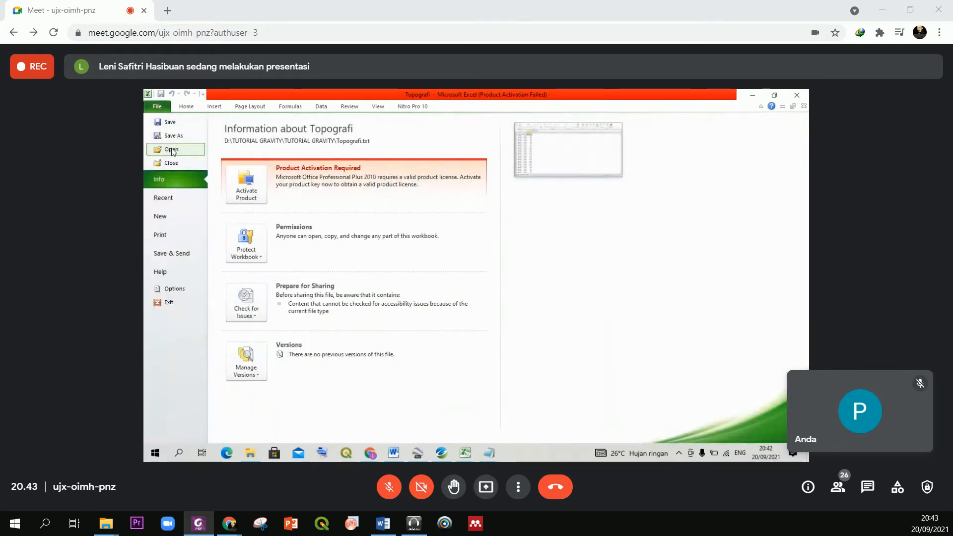
pyautogui.press('Escape')
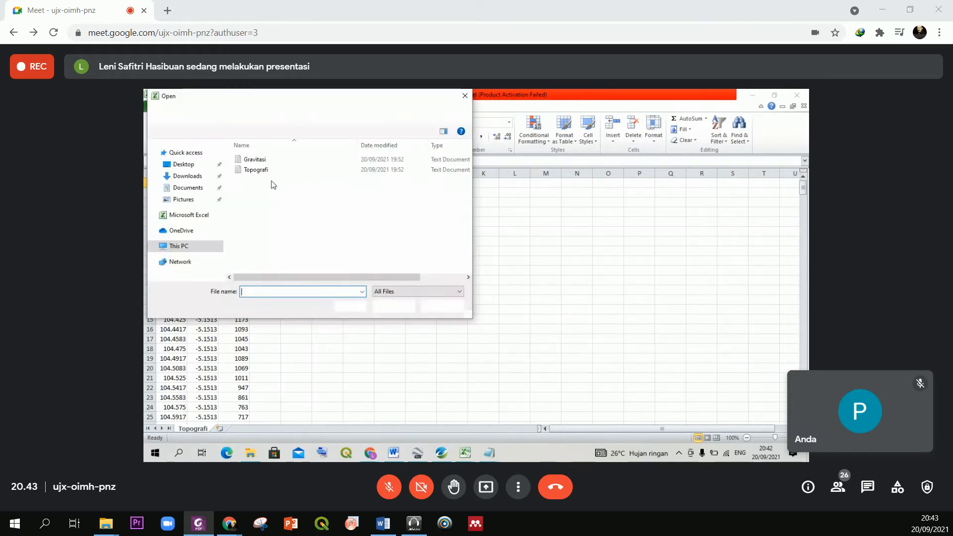
pyautogui.click(268, 161)
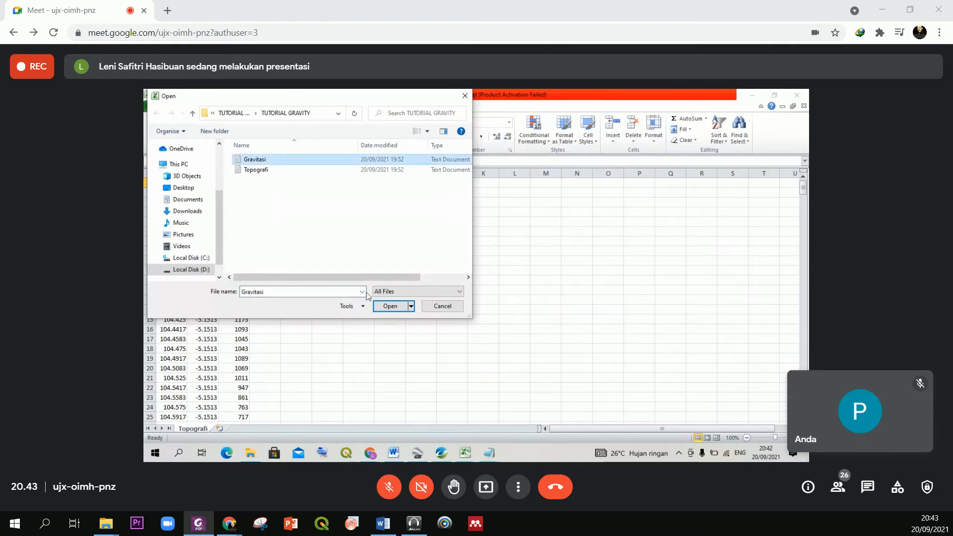
pyautogui.click(390, 306)
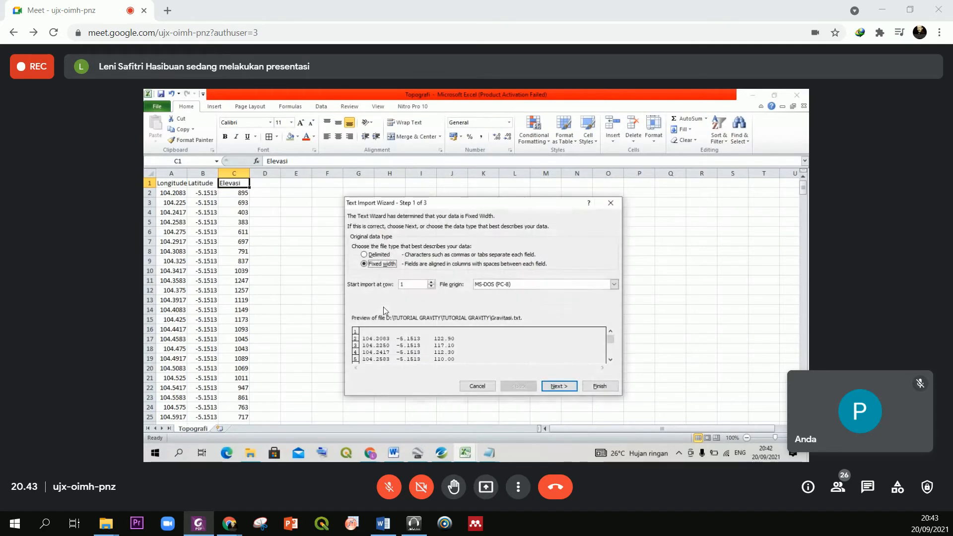
pyautogui.click(556, 386)
pyautogui.click(557, 387)
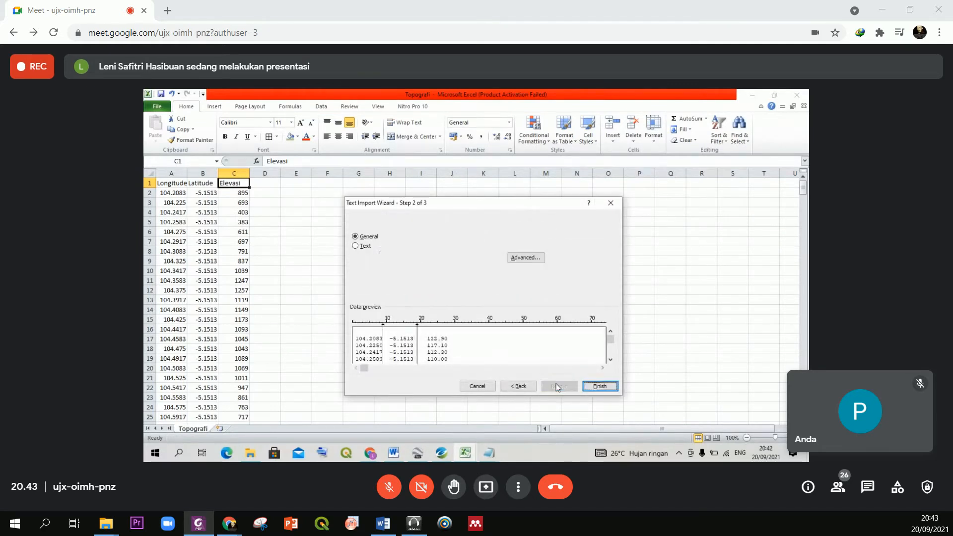
pyautogui.click(592, 388)
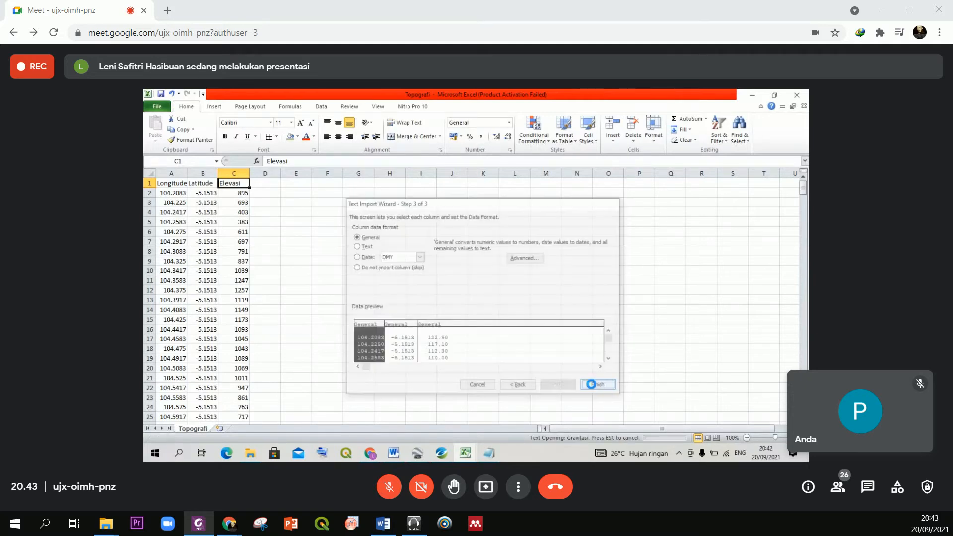
# - Copy all gravity values from column C of Gravitasi, starting at C2, into column D of the Topografi workbook from D2
pyautogui.moveTo(206, 193); pyautogui.dragTo(206, 222)
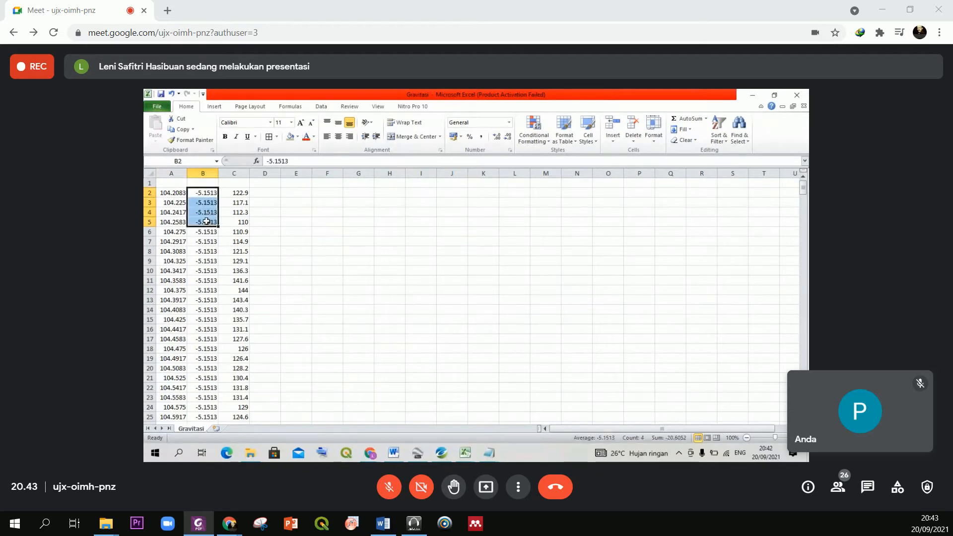
pyautogui.click(234, 182)
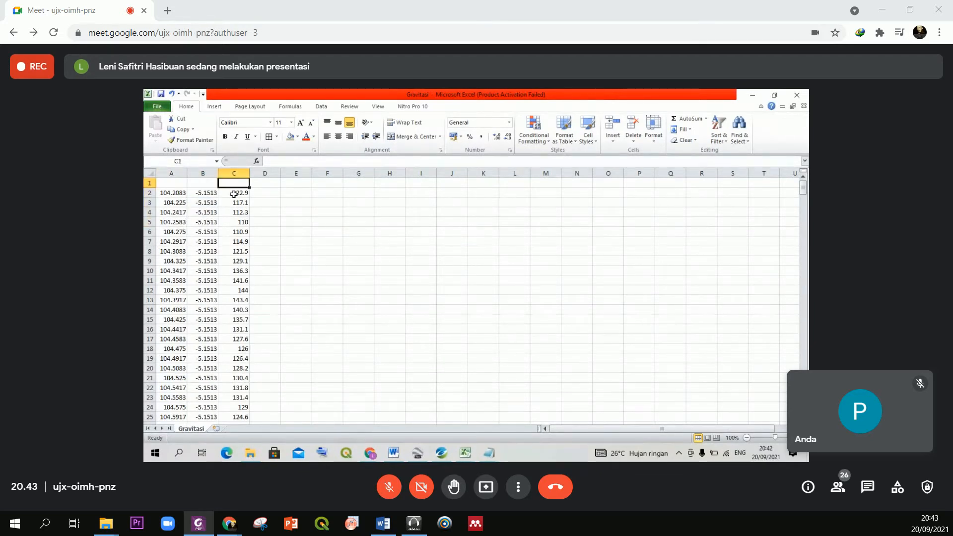
pyautogui.click(233, 194)
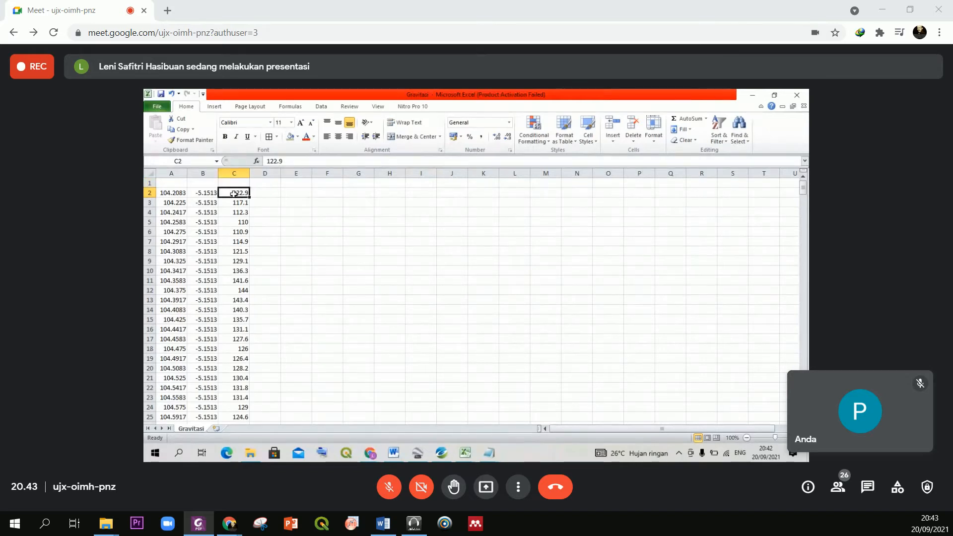
pyautogui.hotkey('ctrl', 'shift', 'Down')
pyautogui.hotkey('ctrl', 'c')
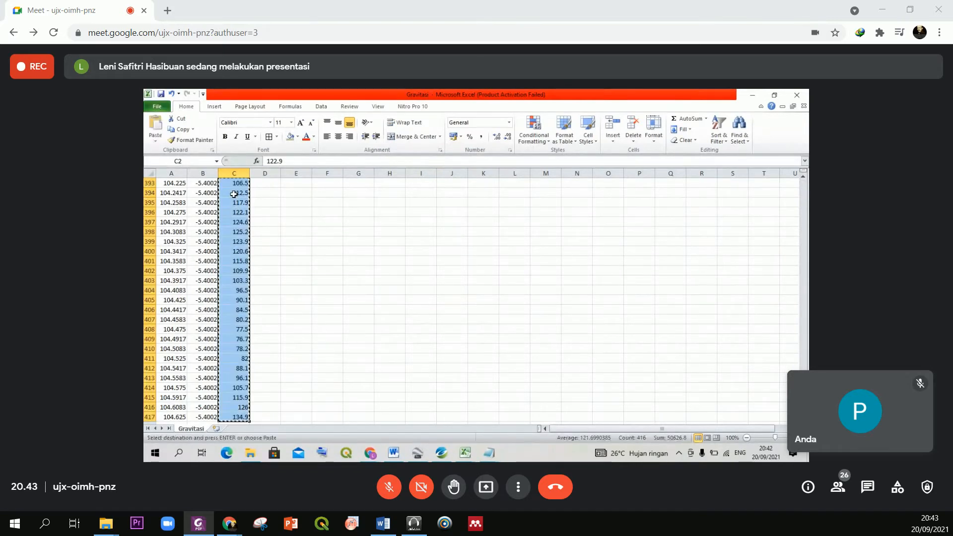
pyautogui.click(756, 95)
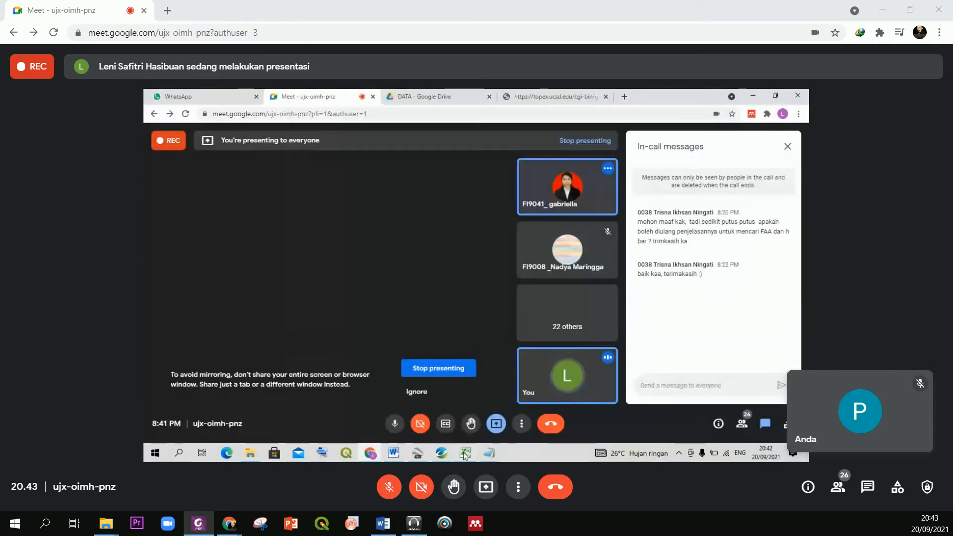
pyautogui.click(464, 455)
pyautogui.click(517, 413)
pyautogui.click(267, 193)
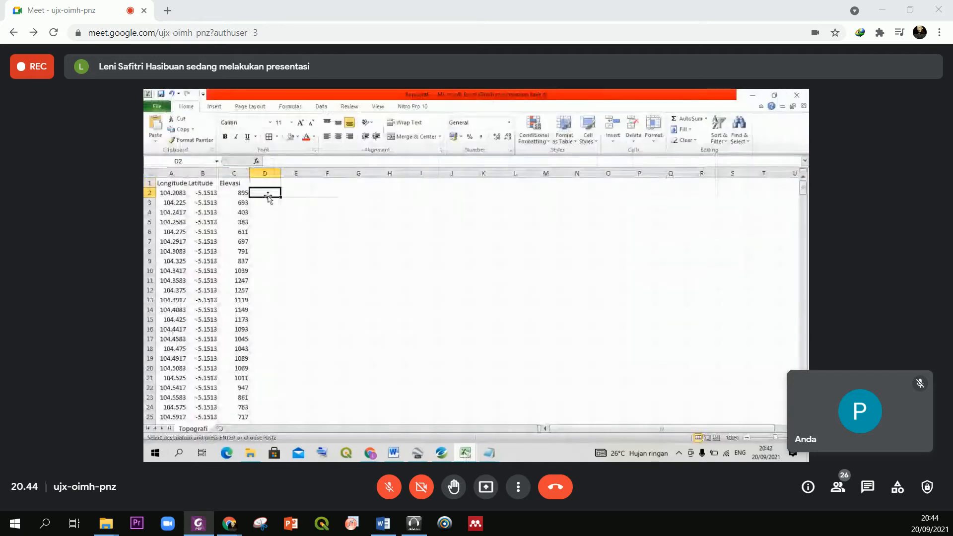
pyautogui.hotkey('ctrl', 'v')
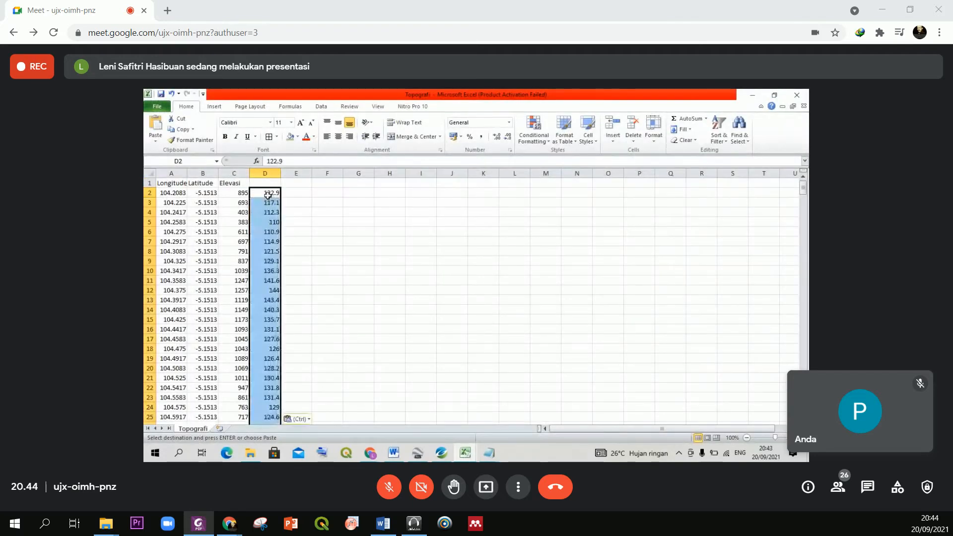
# - Enter the header FAA in cell D1 above the pasted gravity values
pyautogui.click(264, 183)
pyautogui.write('FA')
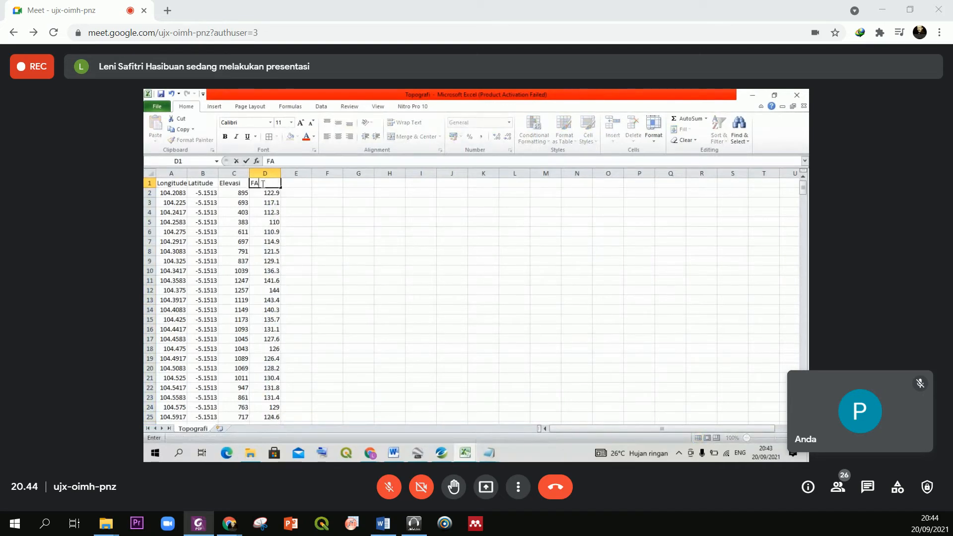
pyautogui.write('A')
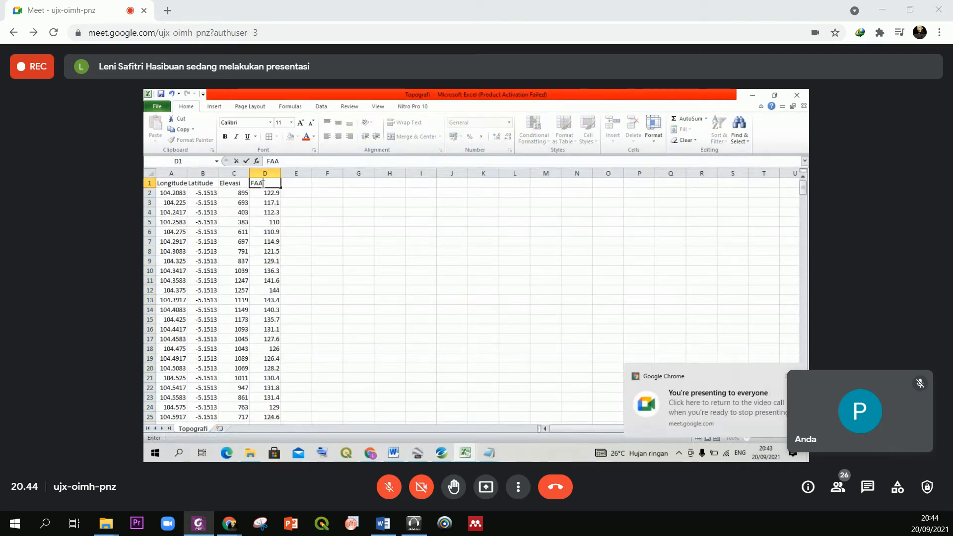
pyautogui.click(288, 196)
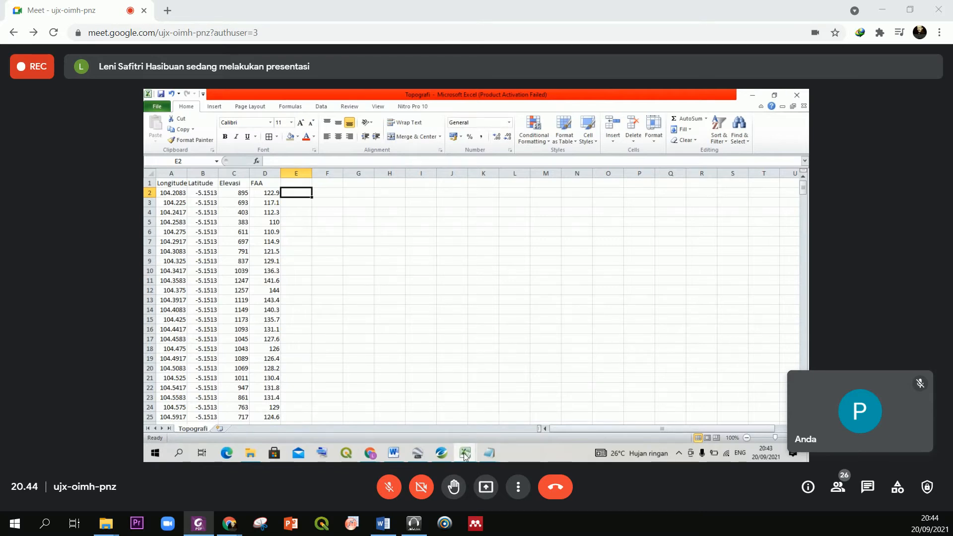
# - Switch to the DATA TOPEX workbook and examine the h bar average formula in cell E3
pyautogui.moveTo(464, 455)
pyautogui.click(418, 368)
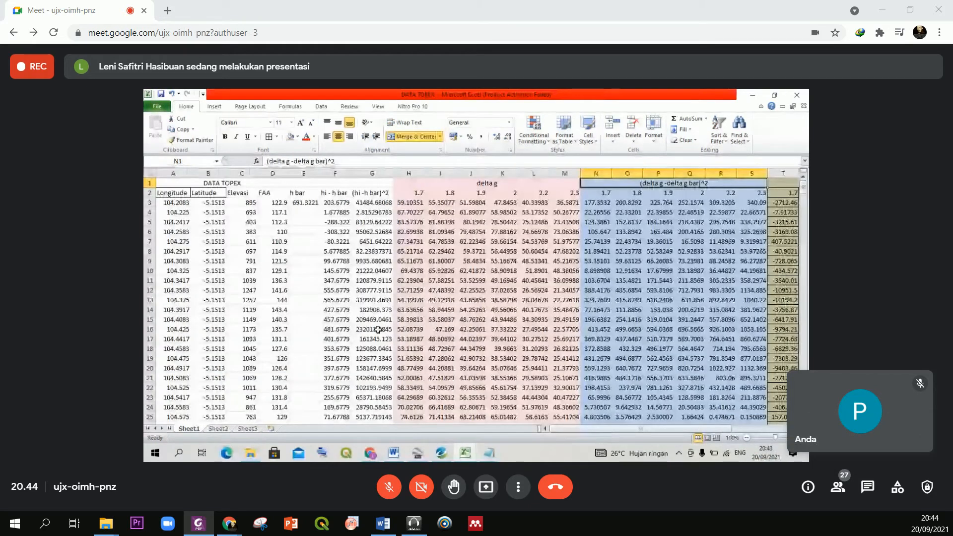
pyautogui.click(308, 205)
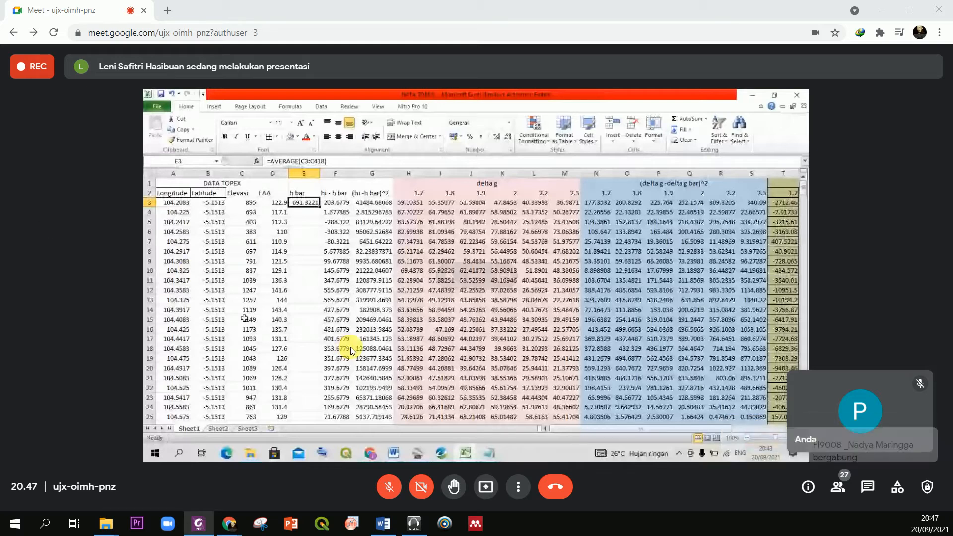
pyautogui.click(401, 490)
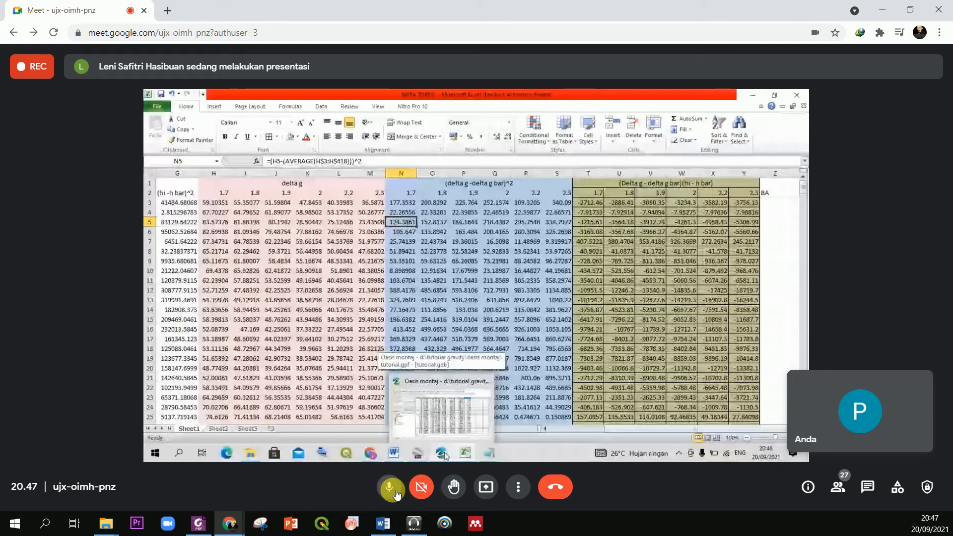
pyautogui.click(392, 489)
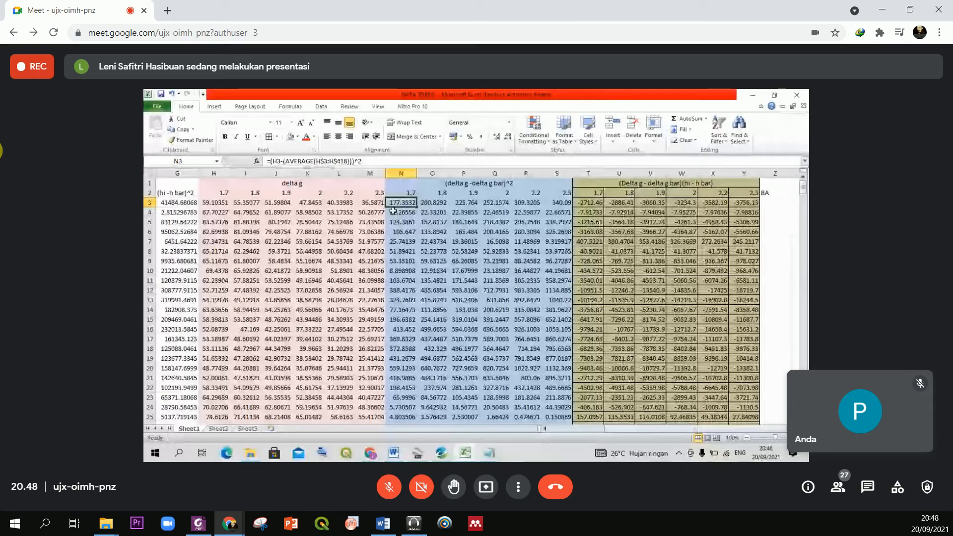
pyautogui.hotkey('alt', 'Tab')
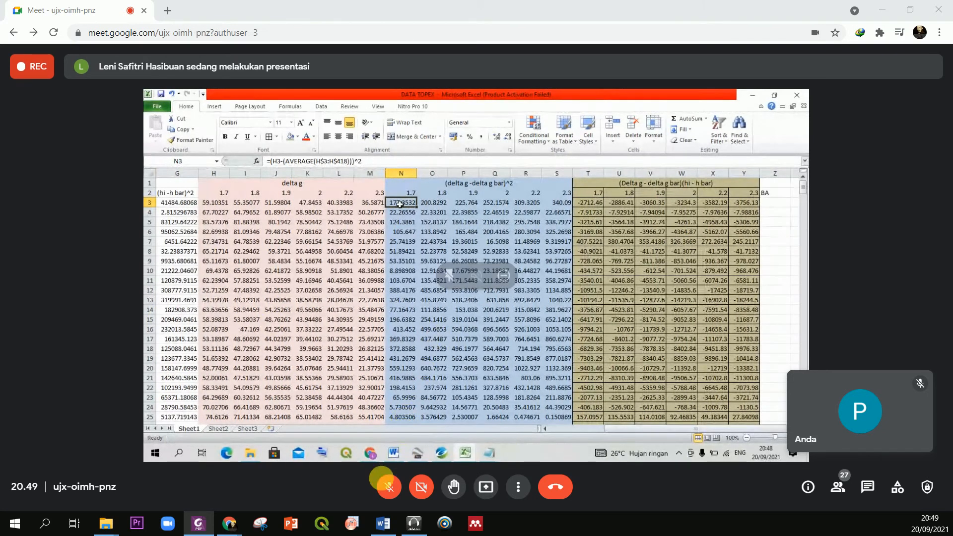
pyautogui.click(383, 489)
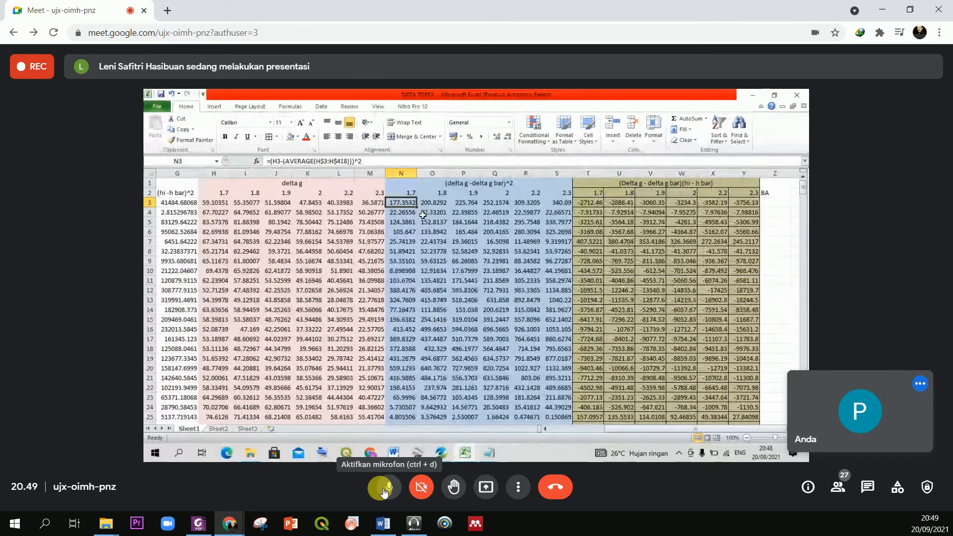
pyautogui.click(389, 489)
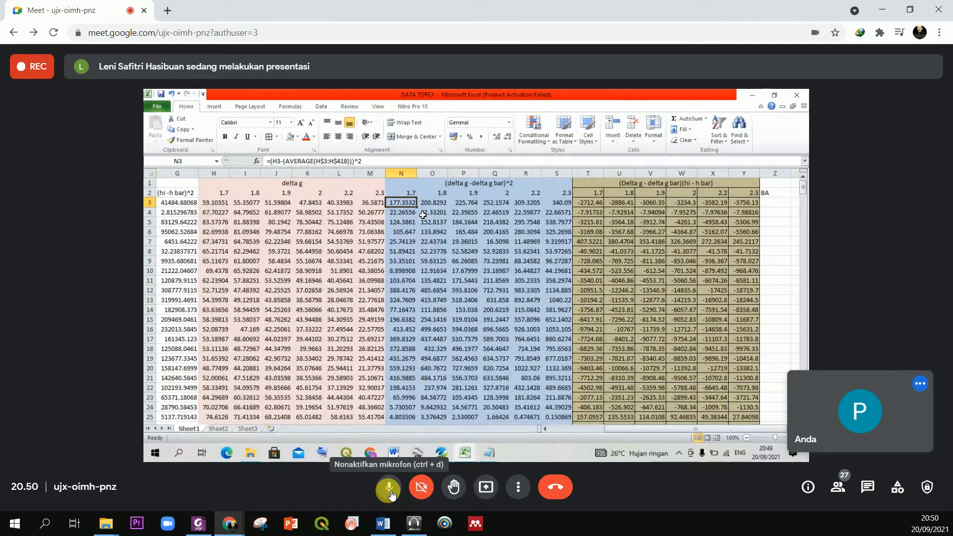
pyautogui.click(389, 489)
pyautogui.click(230, 523)
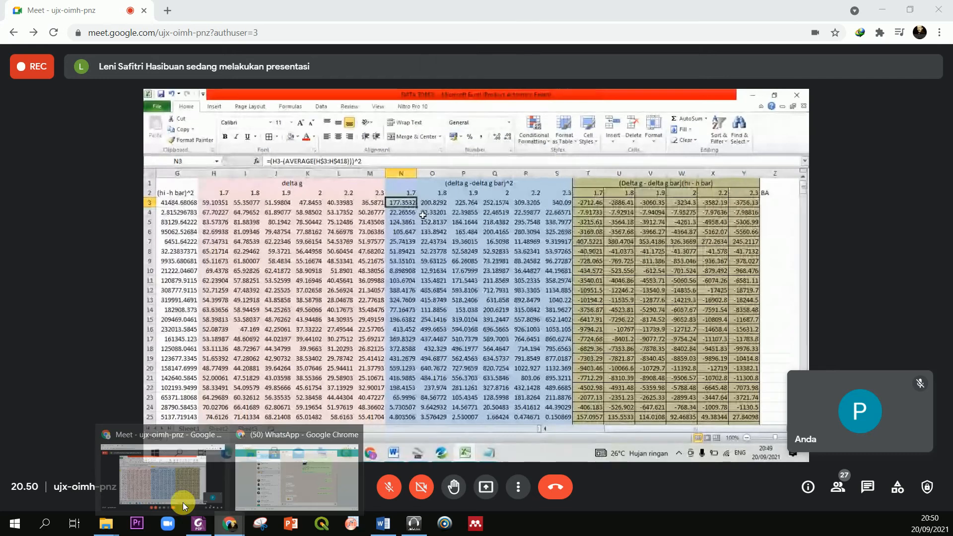
pyautogui.click(532, 219)
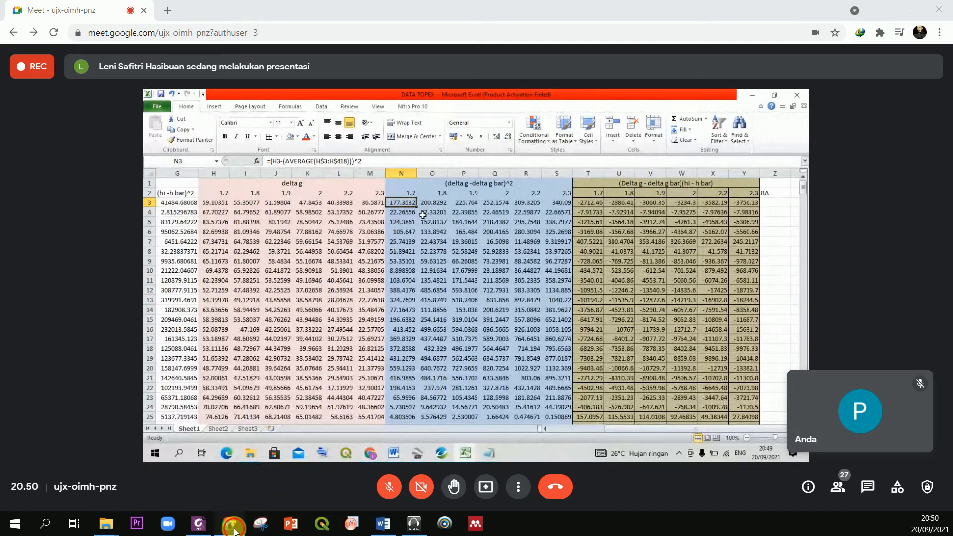
pyautogui.moveTo(231, 521)
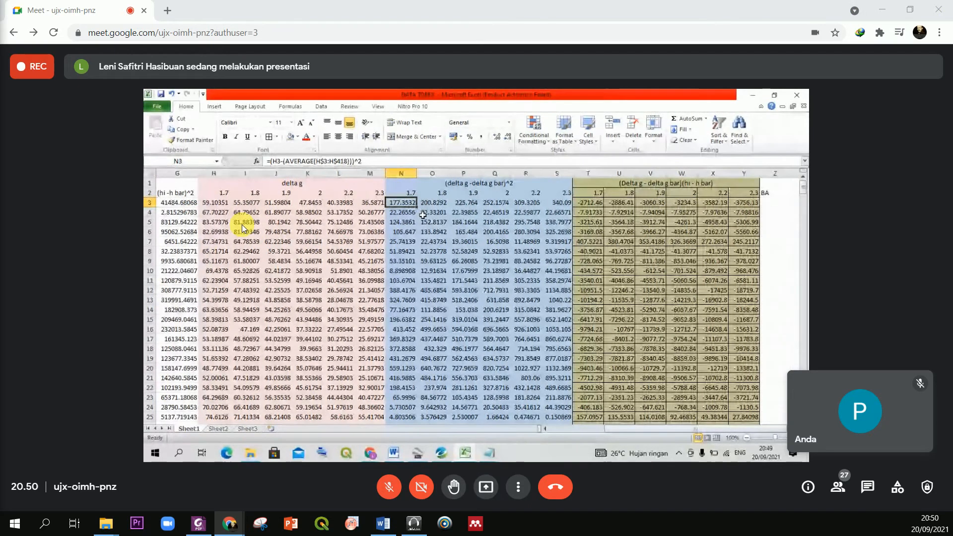
pyautogui.click(390, 487)
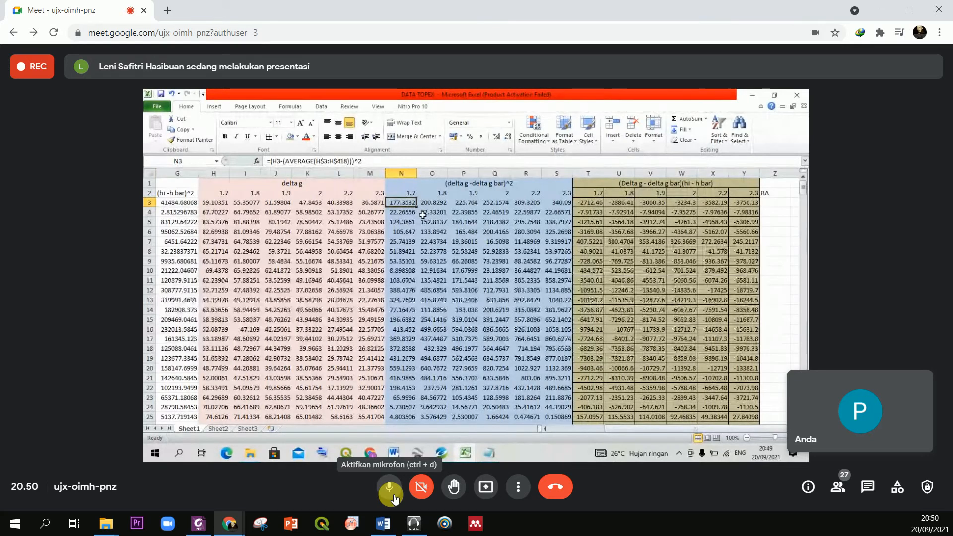
pyautogui.click(395, 498)
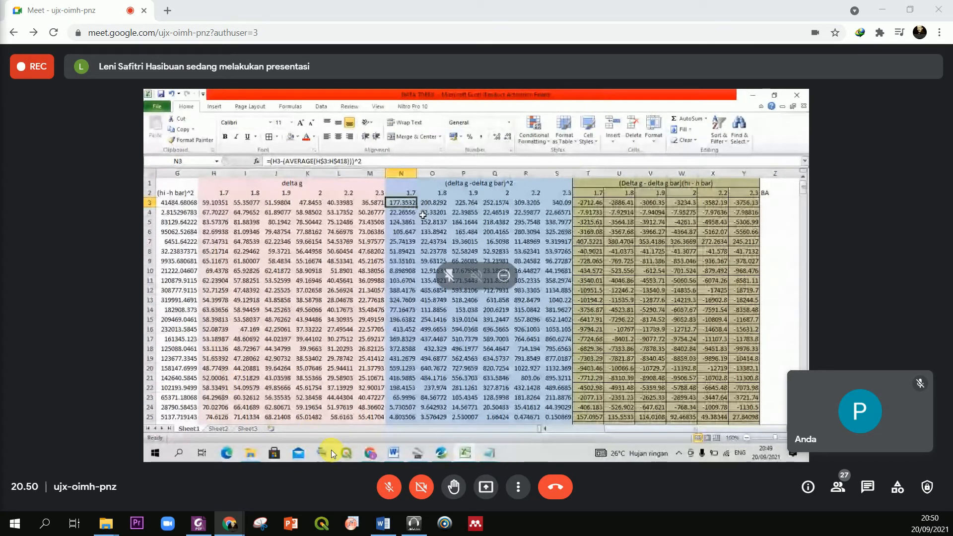
pyautogui.click(392, 480)
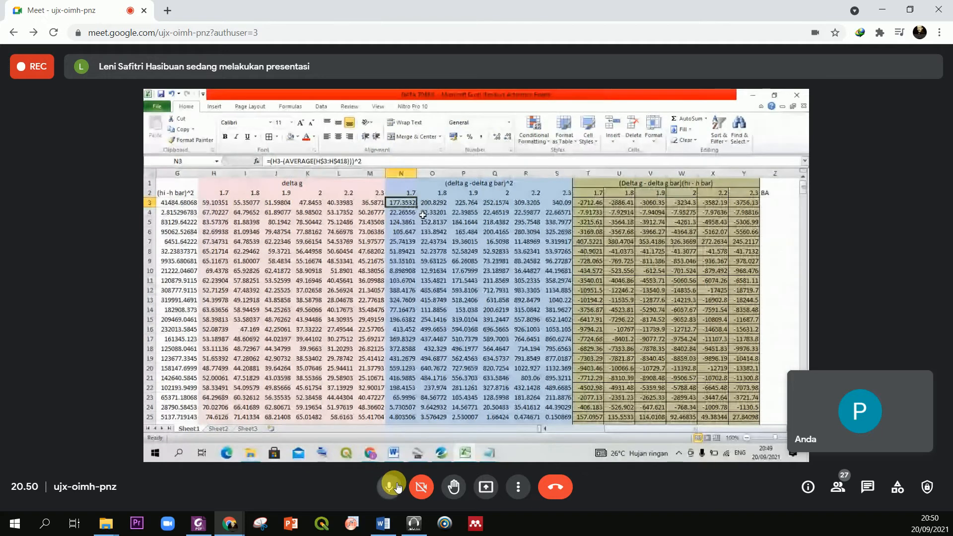
pyautogui.click(400, 488)
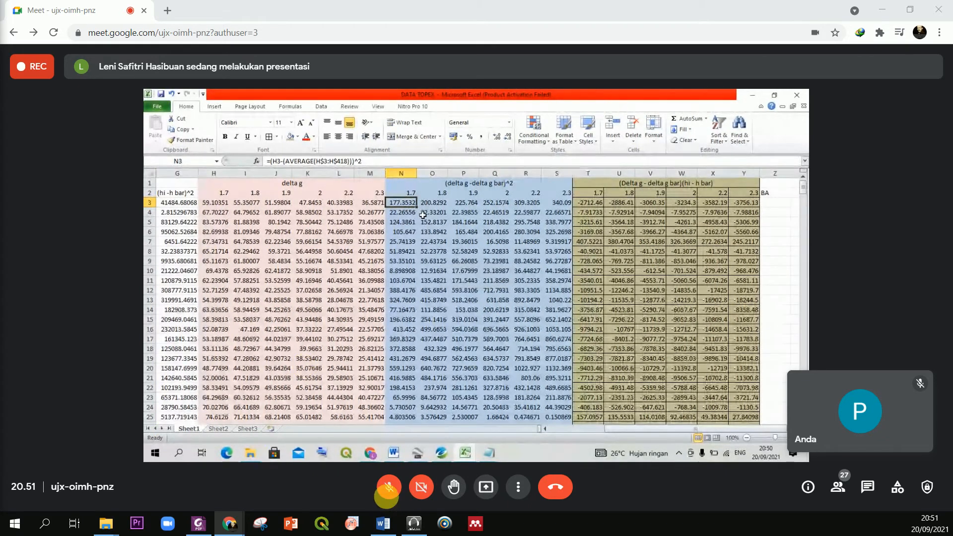
# - Toggle the meeting microphone on and off as needed and leave it unmuted
pyautogui.click(389, 487)
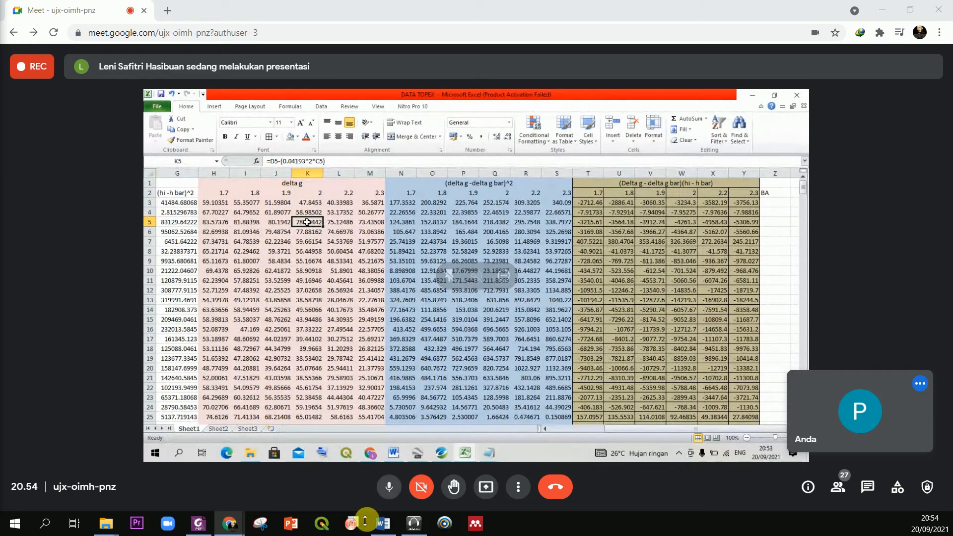
pyautogui.click(387, 498)
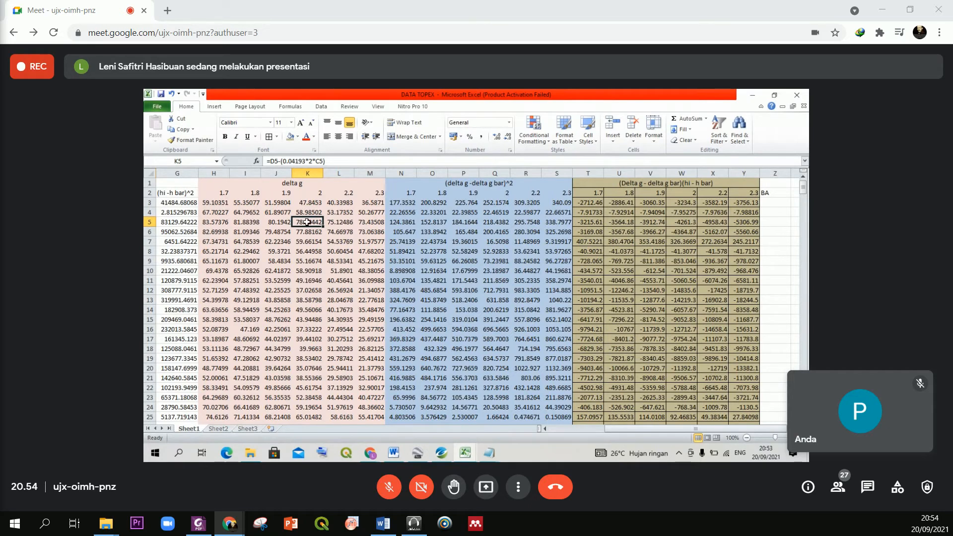
pyautogui.click(395, 493)
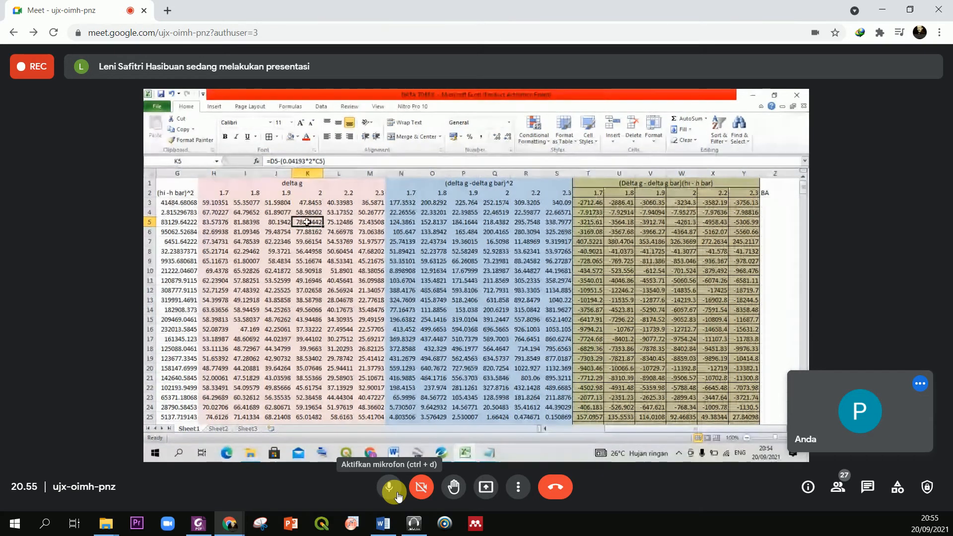
pyautogui.click(397, 495)
pyautogui.click(397, 495)
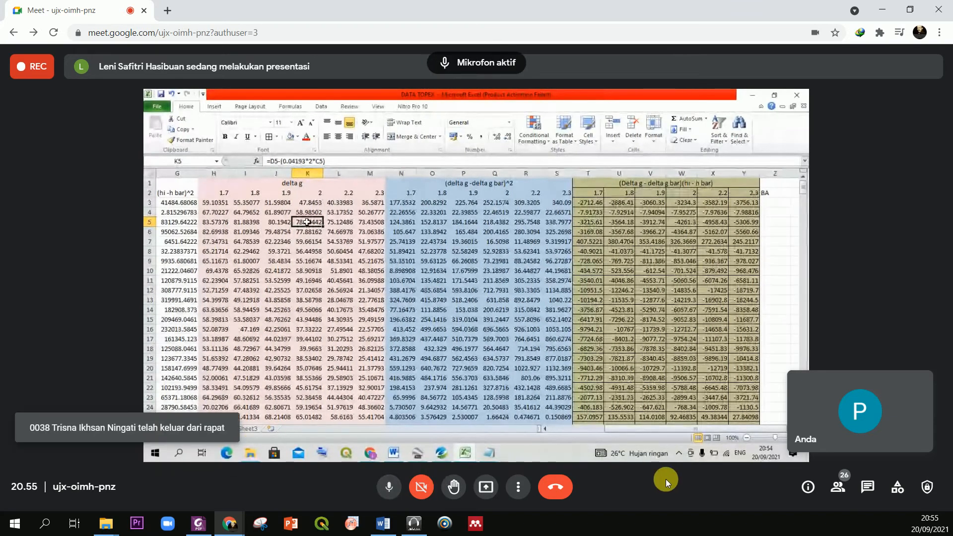
# - Change the meeting layout to Bersusun so participants appear in tiles beside the presentation
pyautogui.click(517, 487)
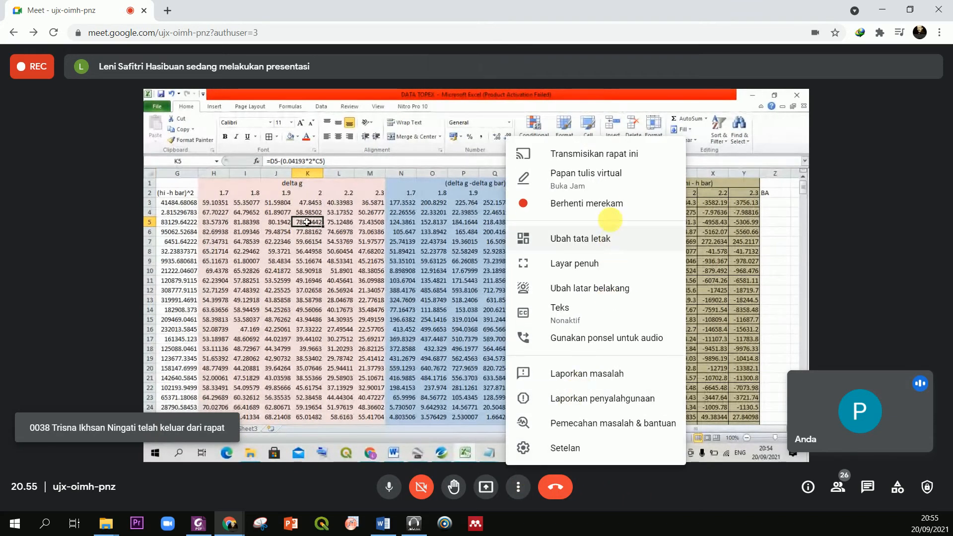
pyautogui.click(610, 247)
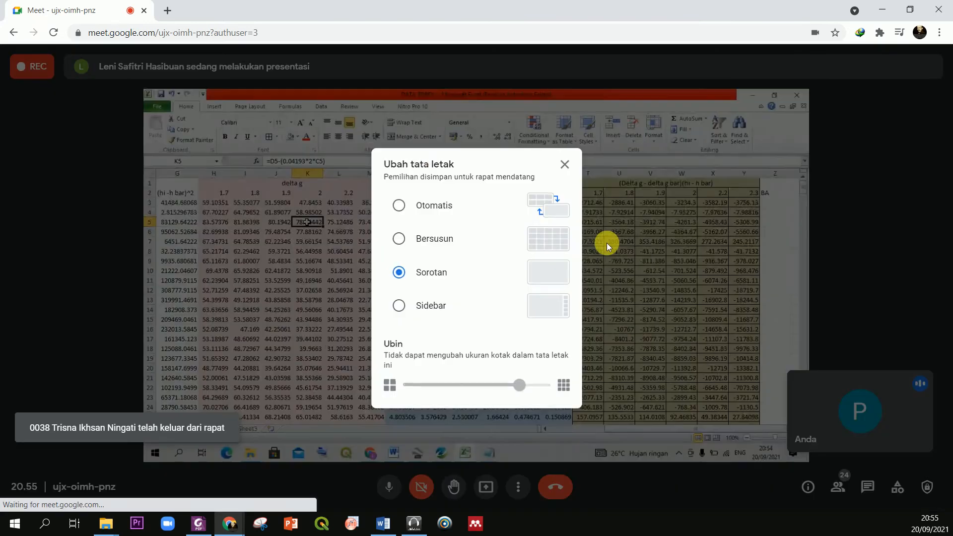
pyautogui.click(437, 238)
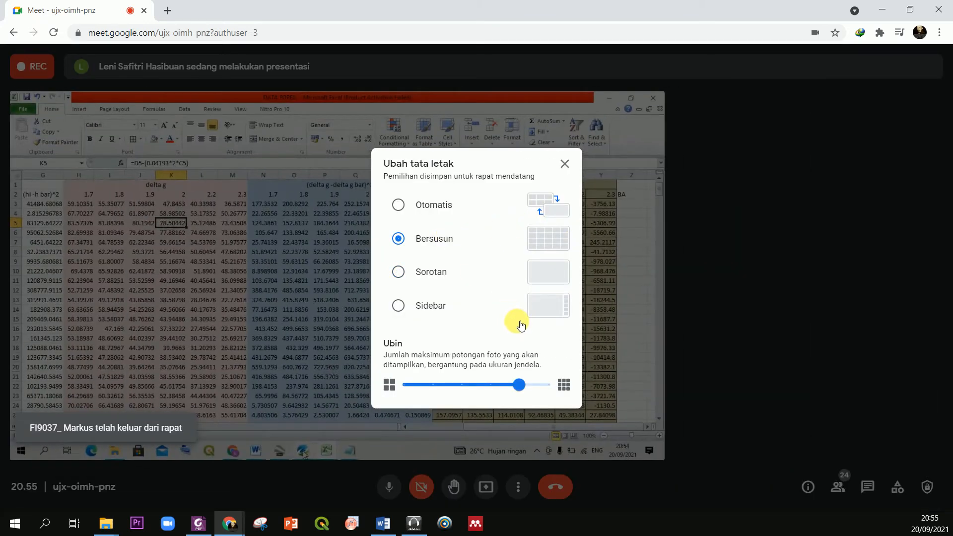
pyautogui.click(565, 163)
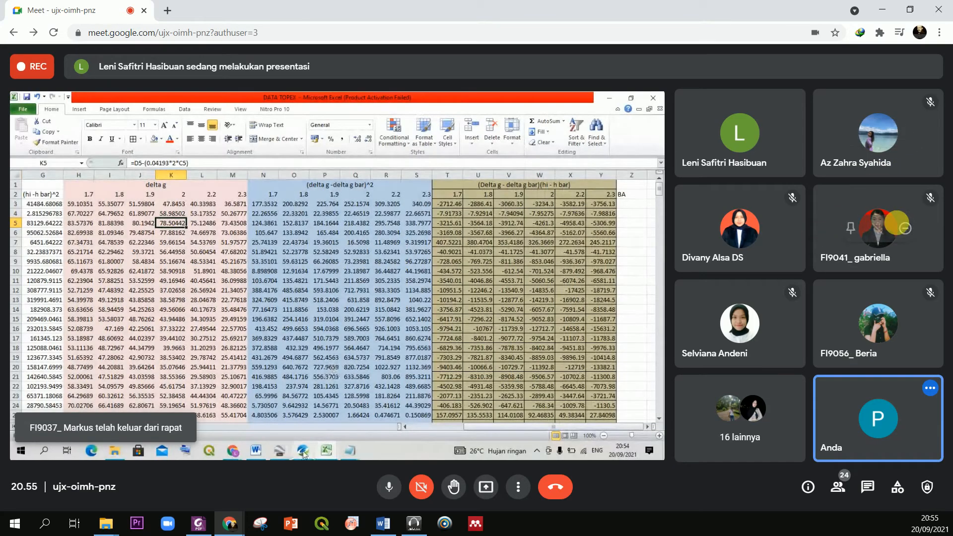
# - Mute the meeting microphone, unmuting it only for short replies to the presenter
pyautogui.click(388, 492)
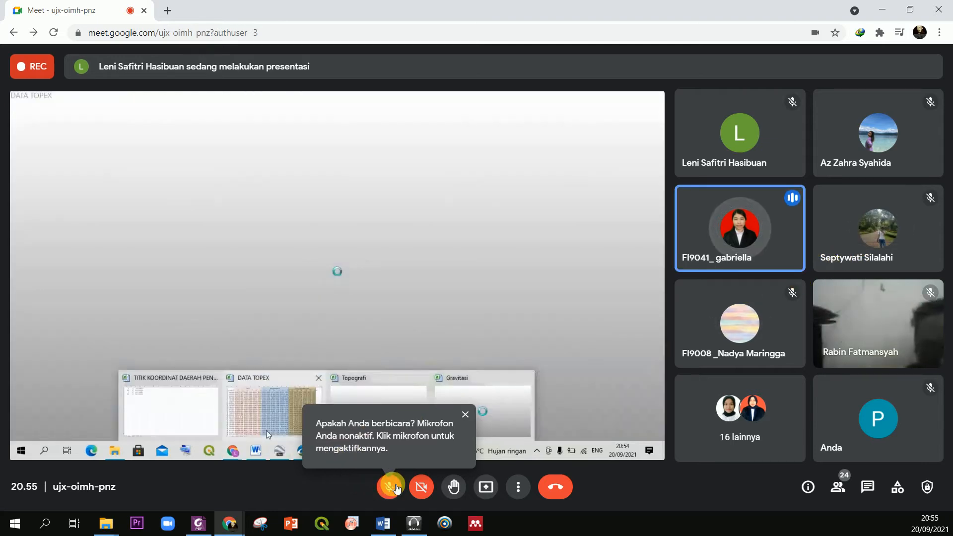
pyautogui.click(392, 487)
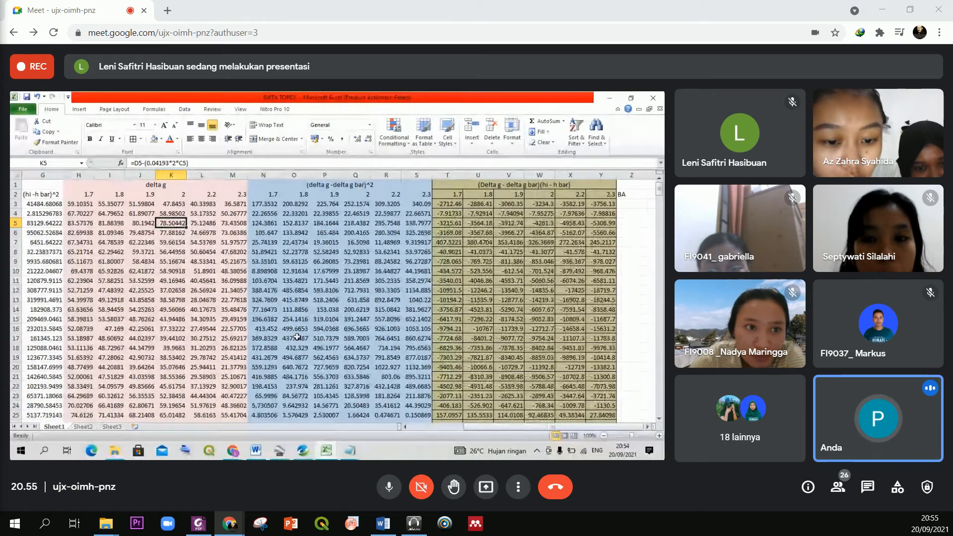
pyautogui.click(390, 486)
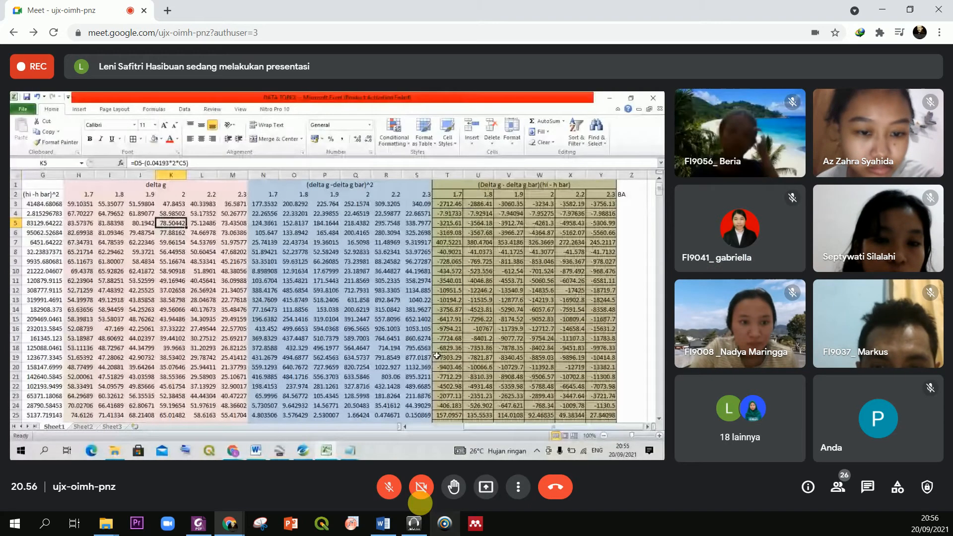
pyautogui.click(389, 486)
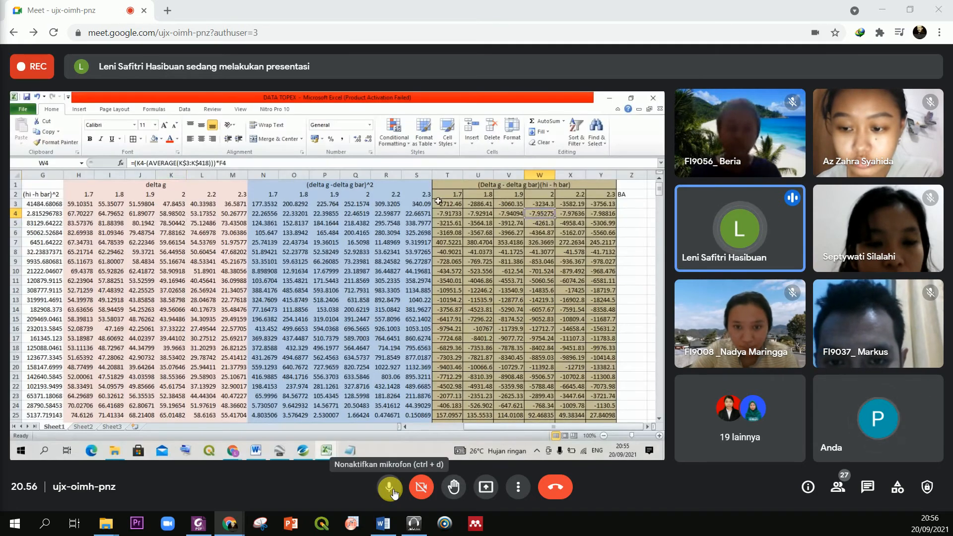
pyautogui.click(389, 487)
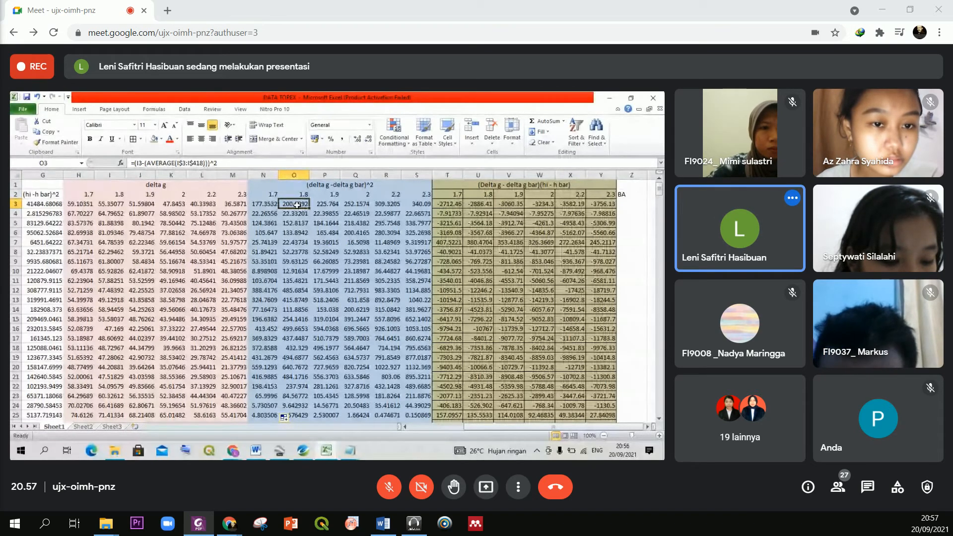
pyautogui.press('super+d')
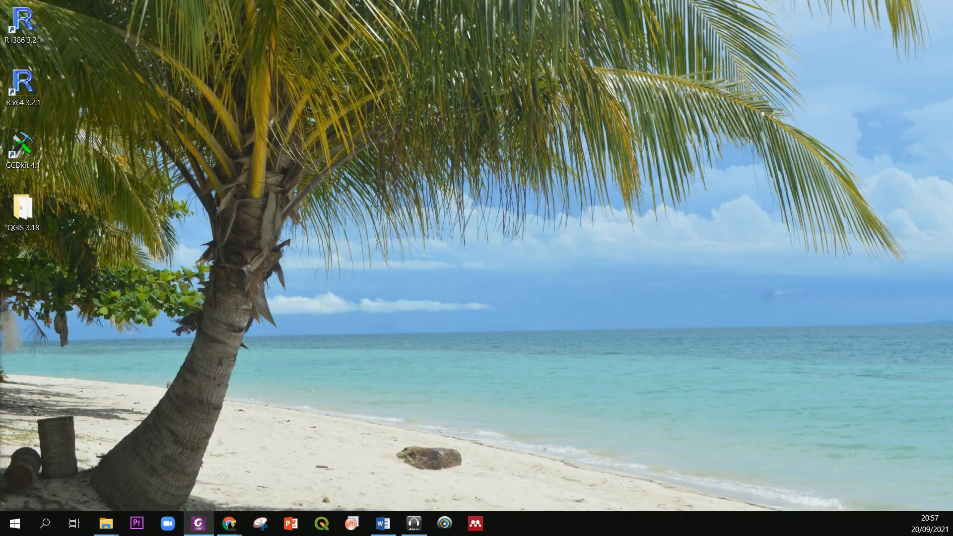
pyautogui.press('super+d')
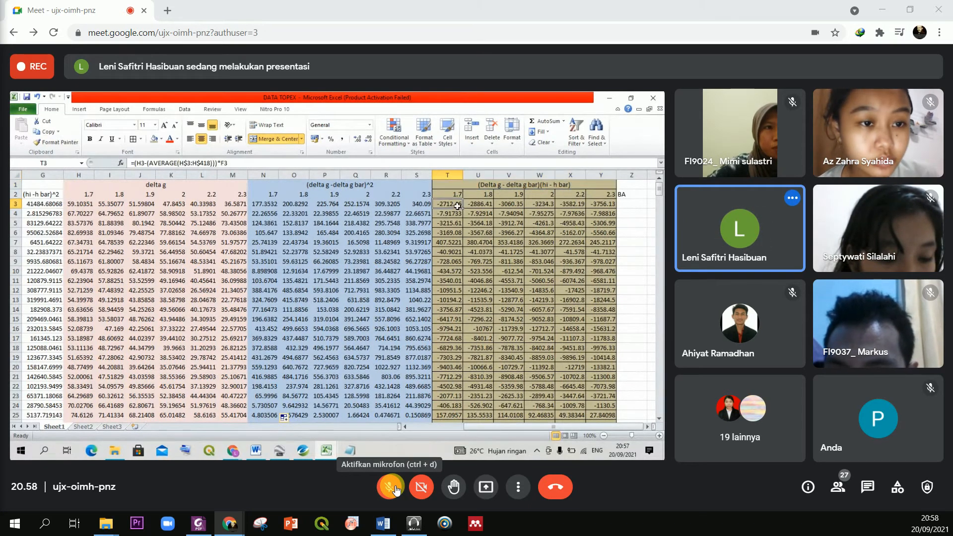
pyautogui.click(517, 478)
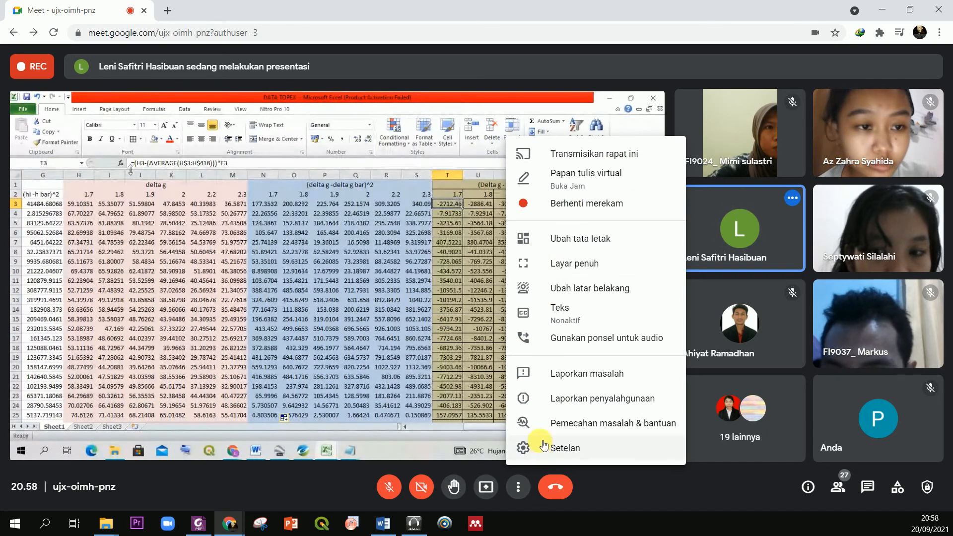
pyautogui.click(484, 287)
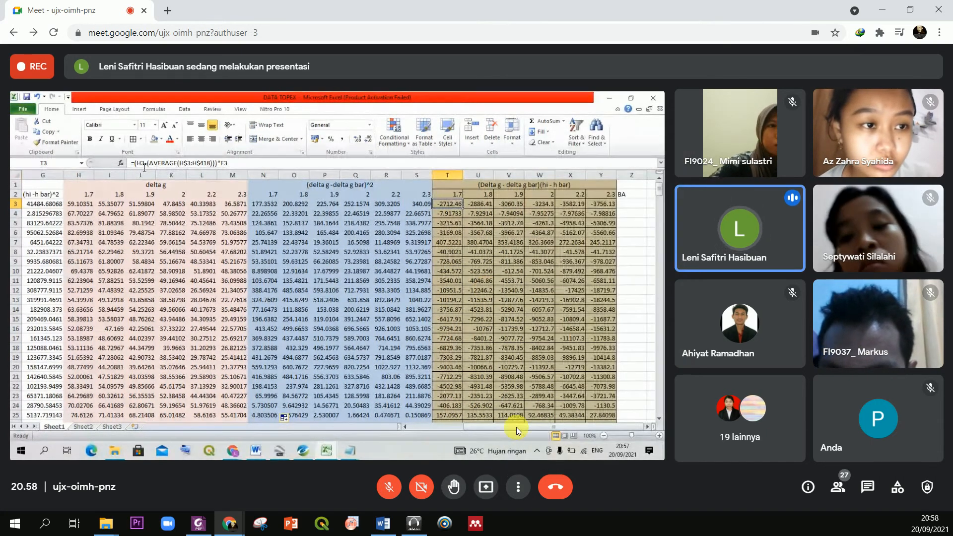
# - Send everyone in the call the chat message "silahkan offcam. tidak harus oncam ya" and close the chat
pyautogui.click(865, 489)
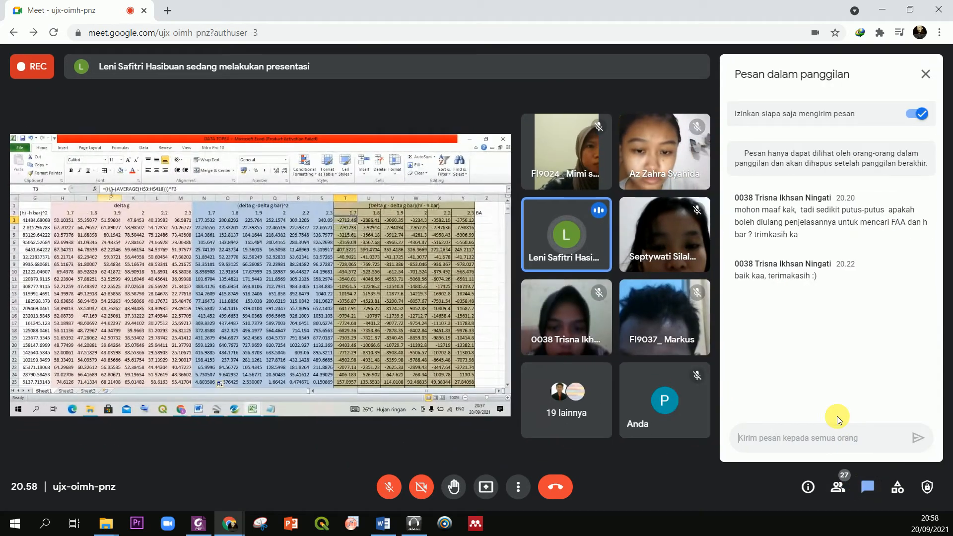
pyautogui.write('sil')
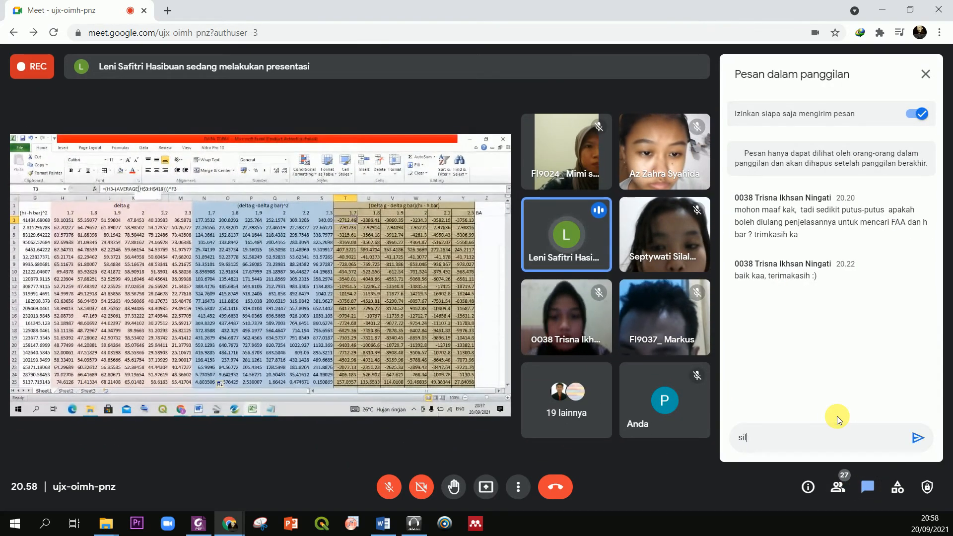
pyautogui.write('ahkan offcam')
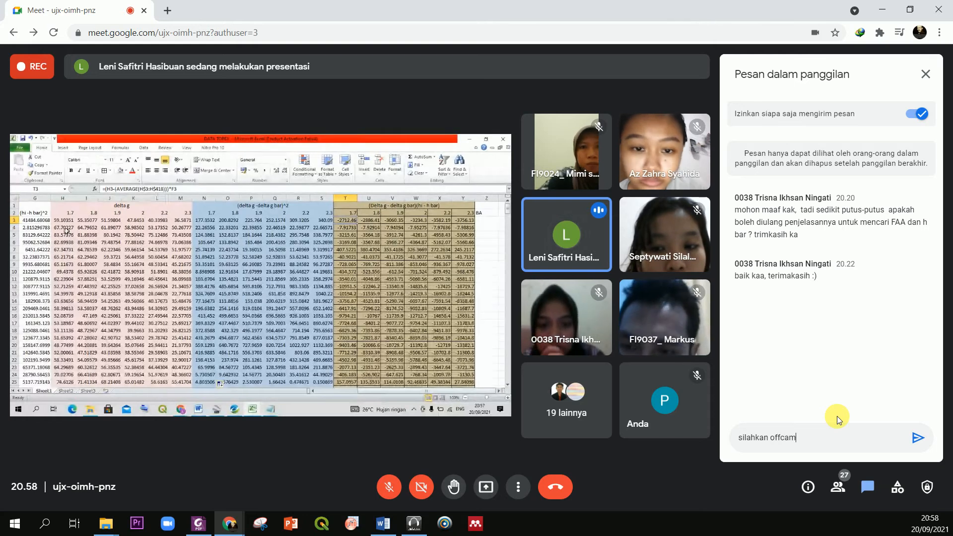
pyautogui.write('. tidah')
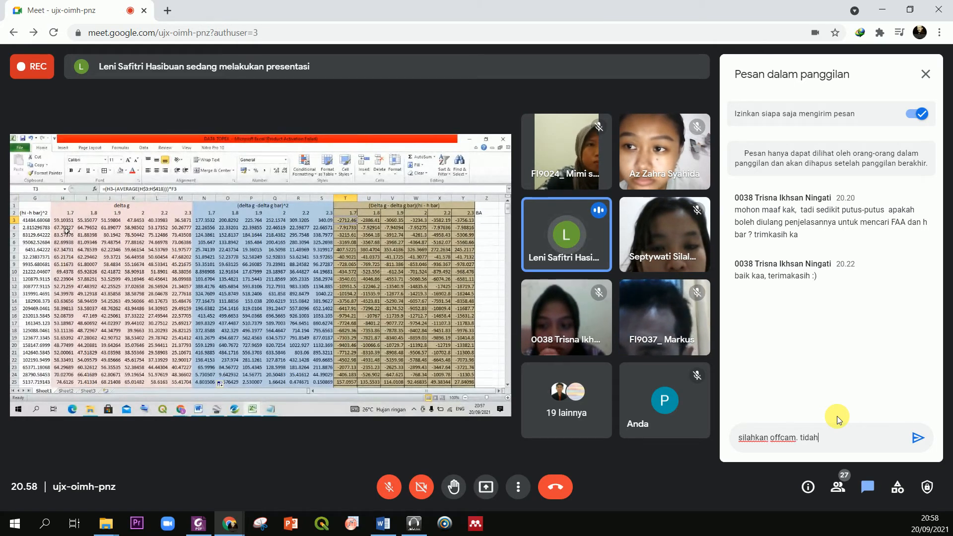
pyautogui.press('BackSpace')
pyautogui.write('k harus o')
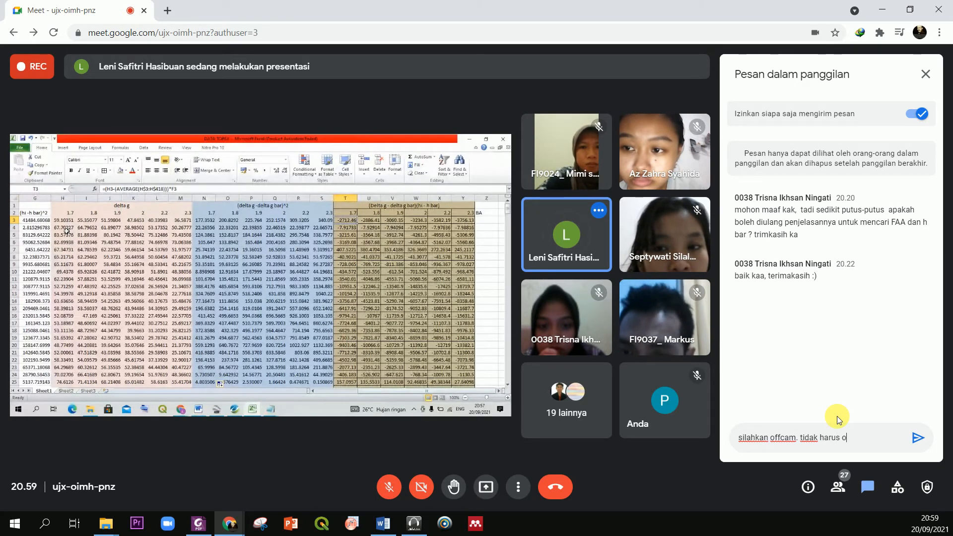
pyautogui.write('ncam ya')
pyautogui.press('Return')
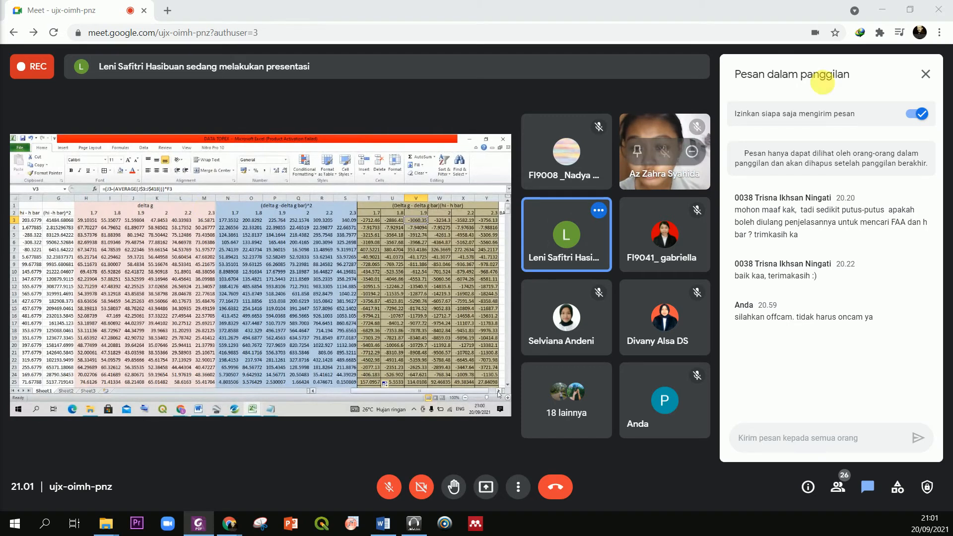
pyautogui.click(926, 75)
pyautogui.click(926, 75)
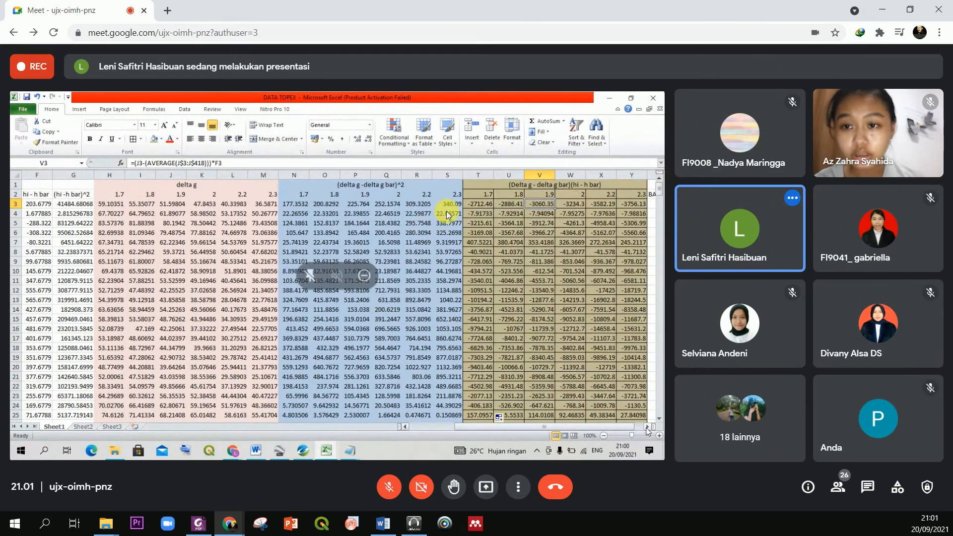
# - Minimize the Meet window, bring it back and show it in full screen
pyautogui.click(882, 8)
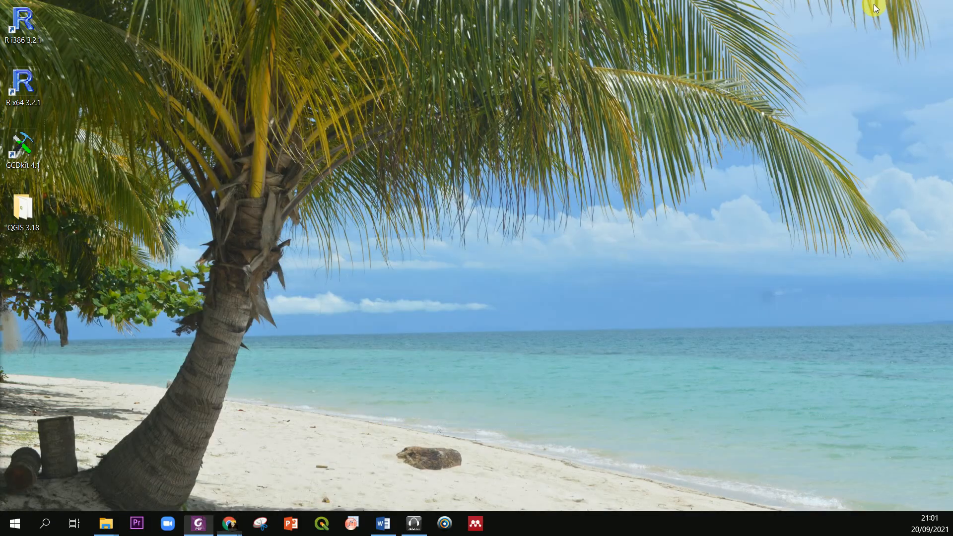
pyautogui.moveTo(235, 532)
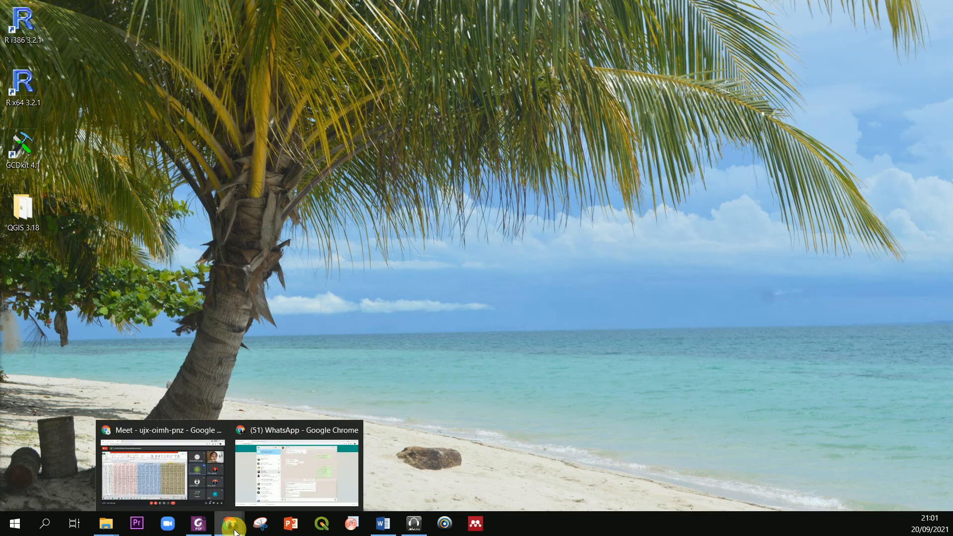
pyautogui.click(130, 486)
pyautogui.press('F11')
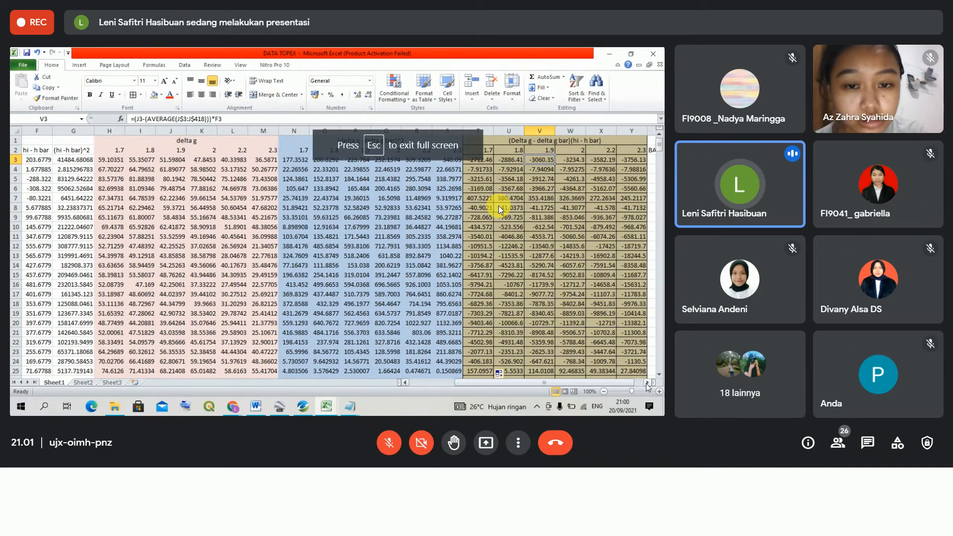
# - Change the meeting layout to Sorotan so the shared presentation fills the view
pyautogui.click(516, 512)
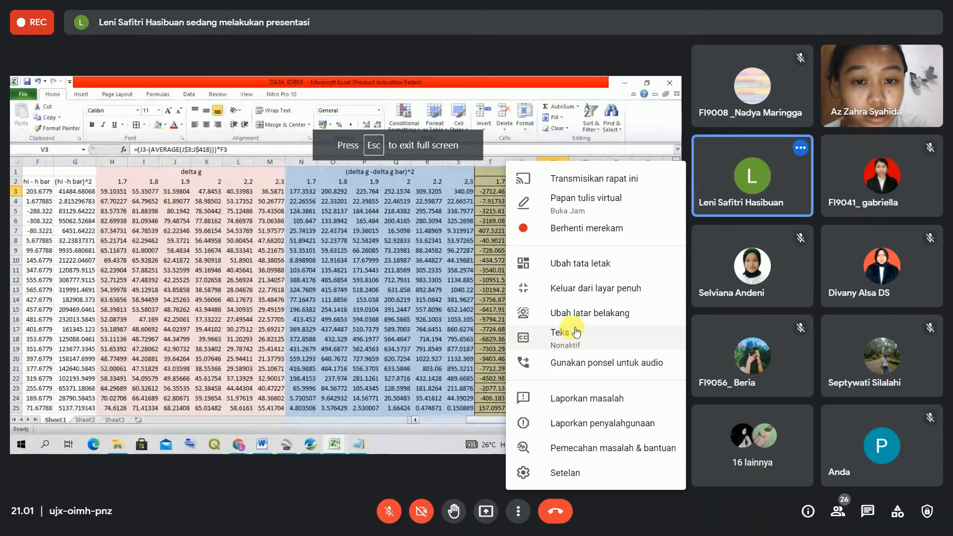
pyautogui.click(593, 269)
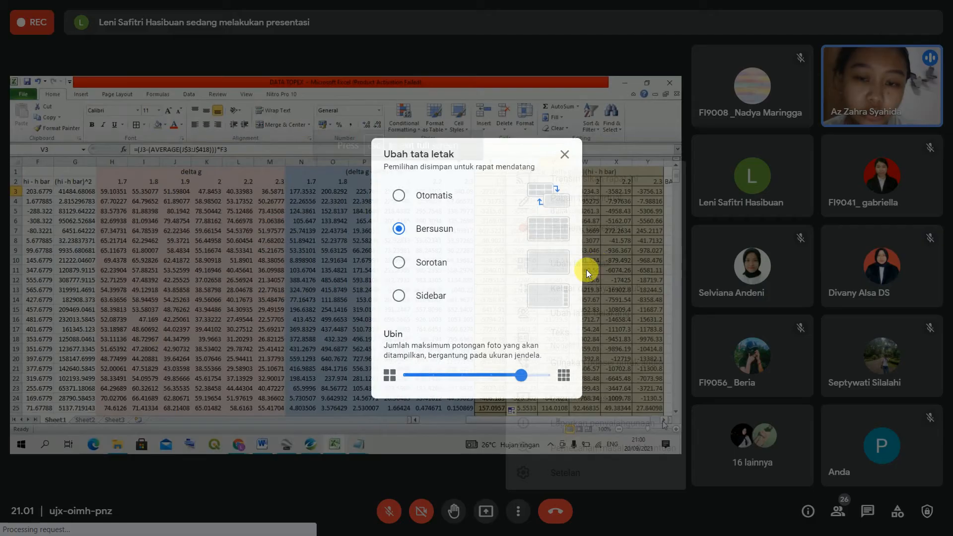
pyautogui.click(426, 294)
pyautogui.click(436, 263)
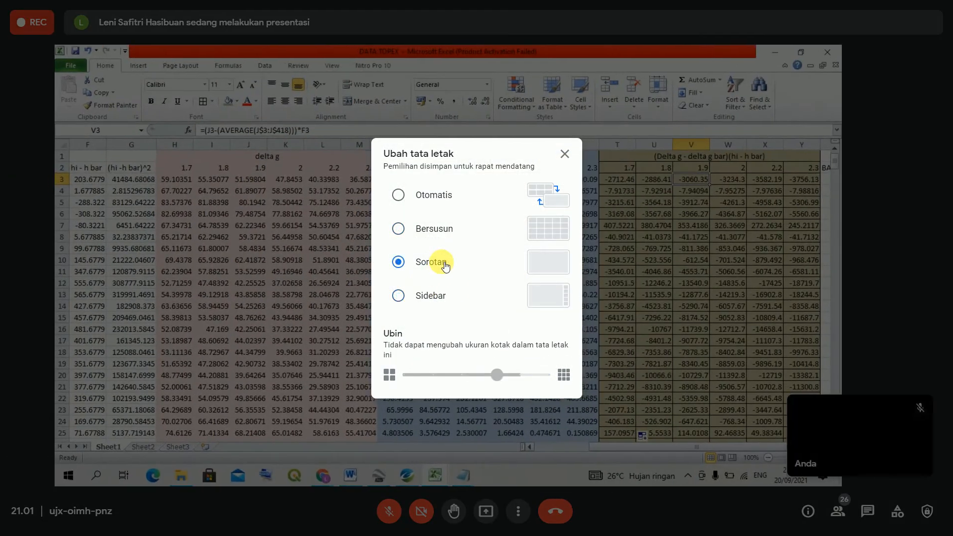
pyautogui.click(566, 152)
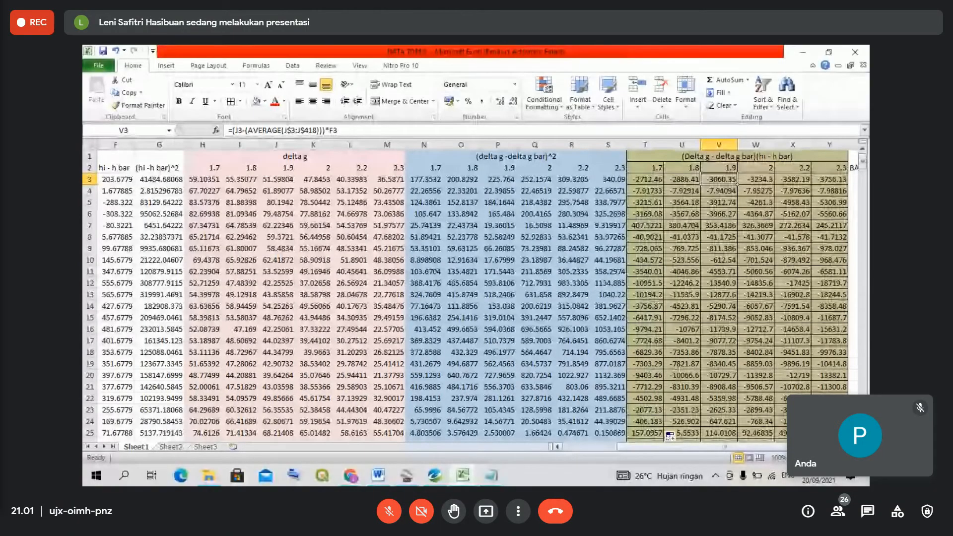
# - Clear the existing formula from cell U3 in the 1.8 column of the (Delta g - delta g bar)(hi - h bar) block
pyautogui.click(643, 177)
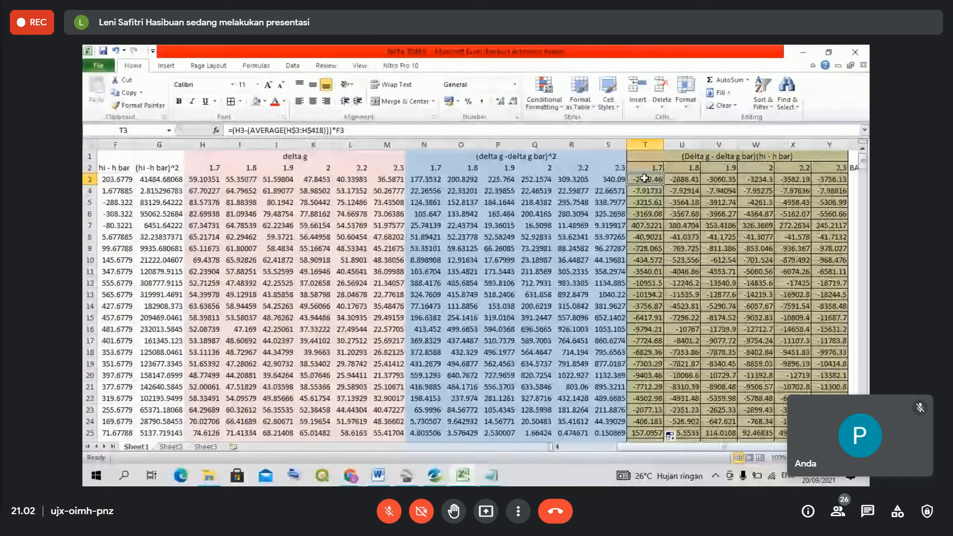
pyautogui.hotkey('ctrl', 'c')
pyautogui.click(682, 180)
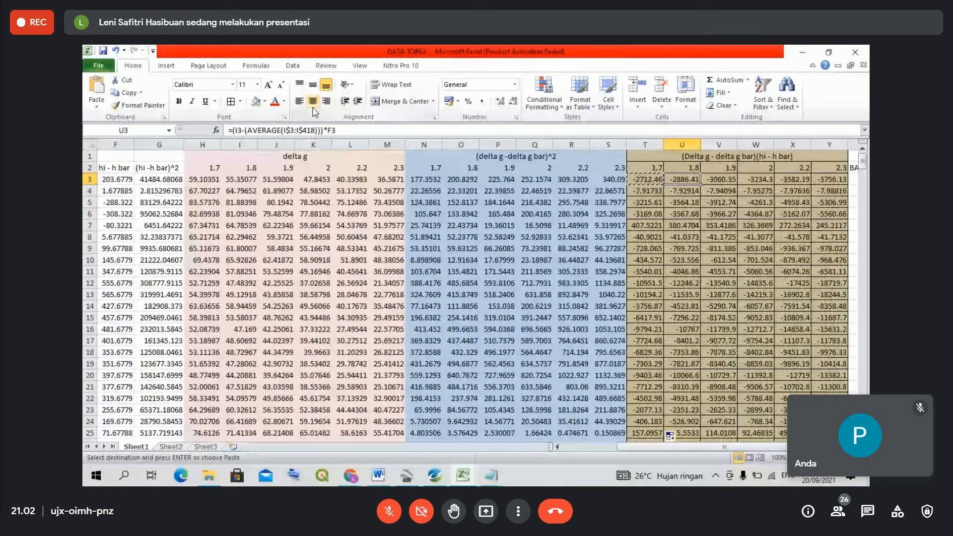
pyautogui.moveTo(384, 130); pyautogui.dragTo(227, 130)
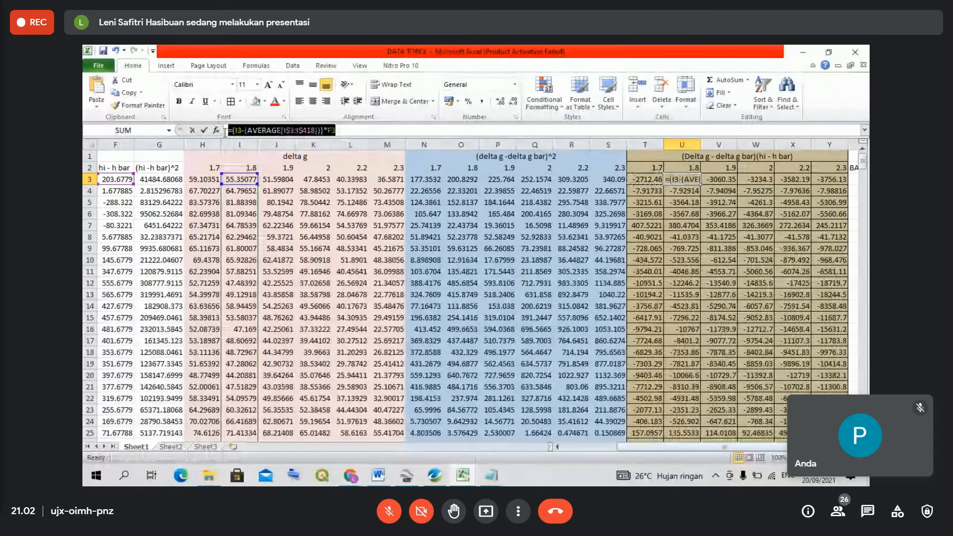
pyautogui.press('BackSpace')
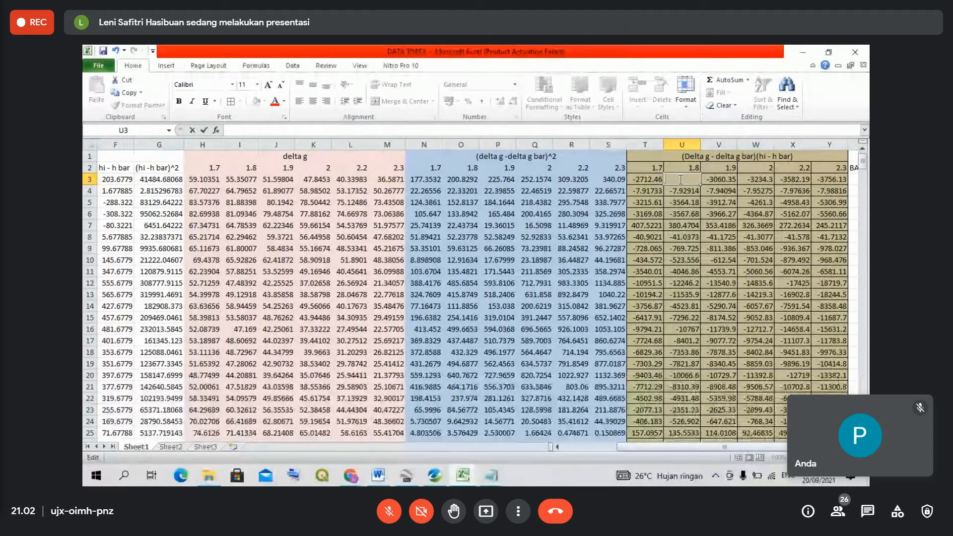
# - Copy the formula from cell T3 into the empty cell U3
pyautogui.click(645, 180)
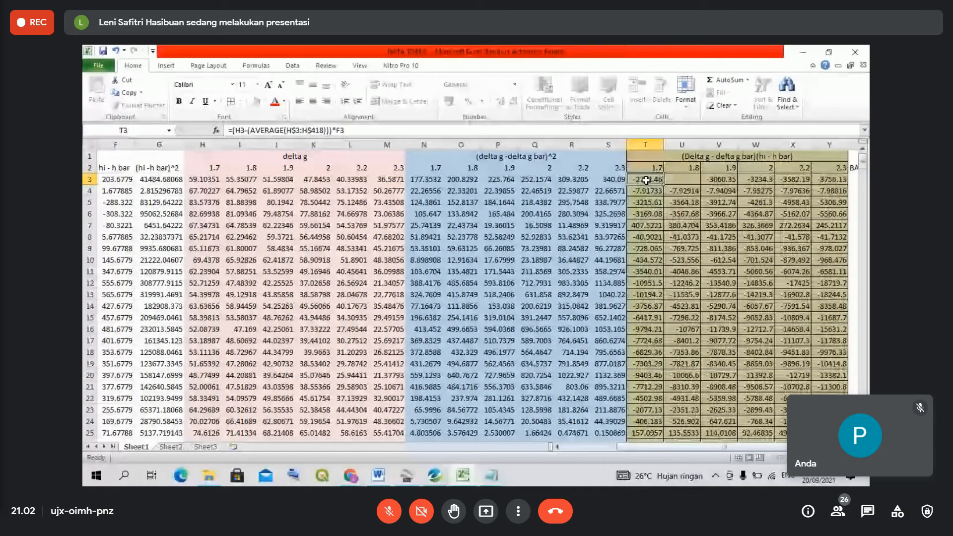
pyautogui.hotkey('ctrl', 'c')
pyautogui.click(682, 179)
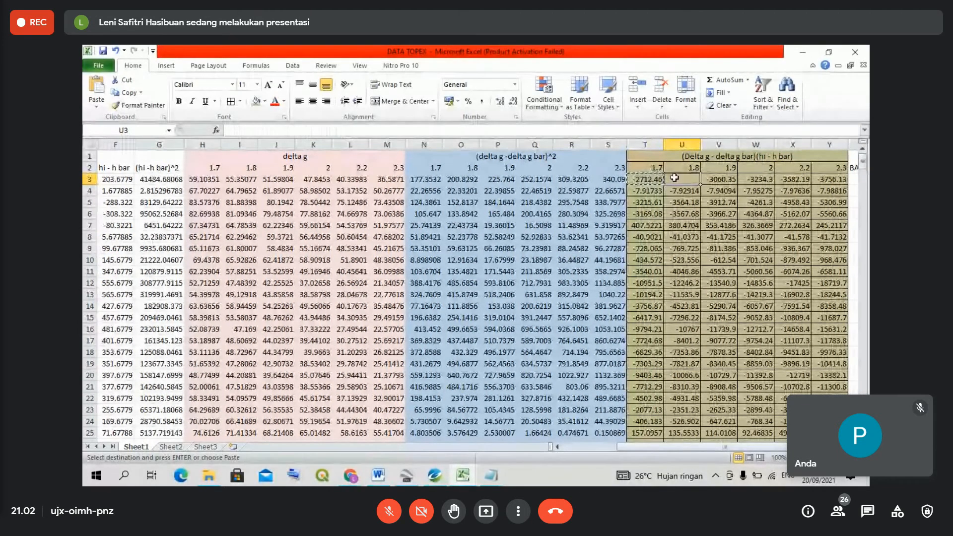
pyautogui.hotkey('ctrl', 'v')
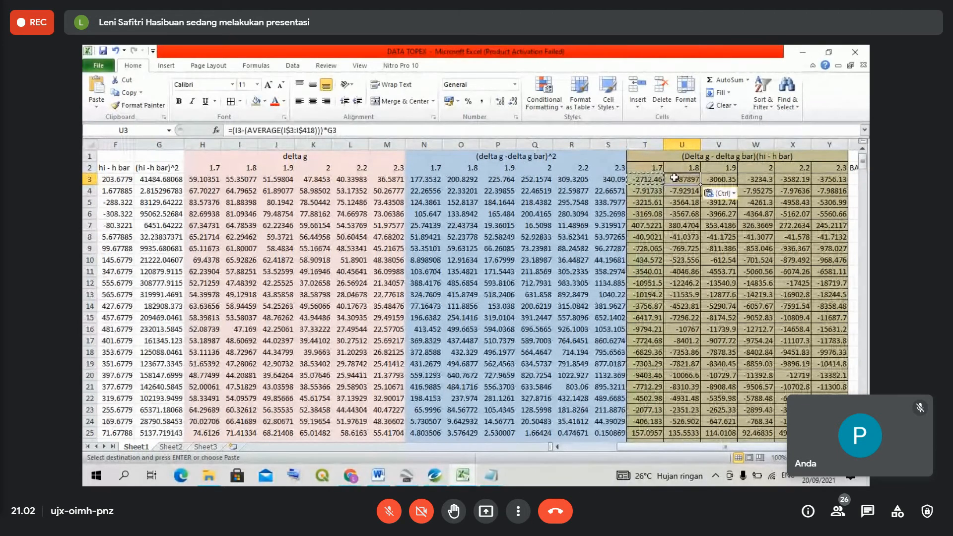
# - Change the multiplier in U3 to F3, giving =(I3-(AVERAGE(I$3:I$418)))*F3, and fill the formula down the column
pyautogui.click(333, 130)
pyautogui.press('BackSpace')
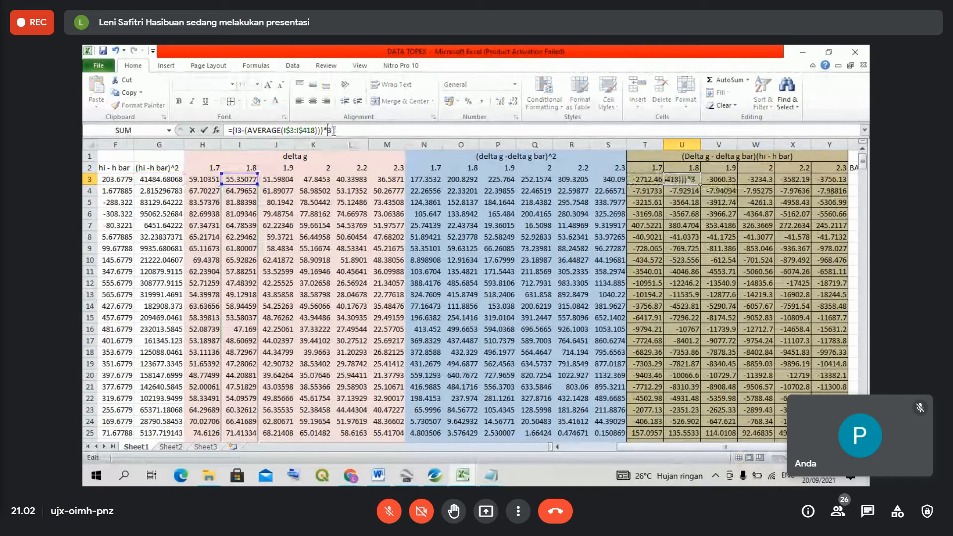
pyautogui.write('F')
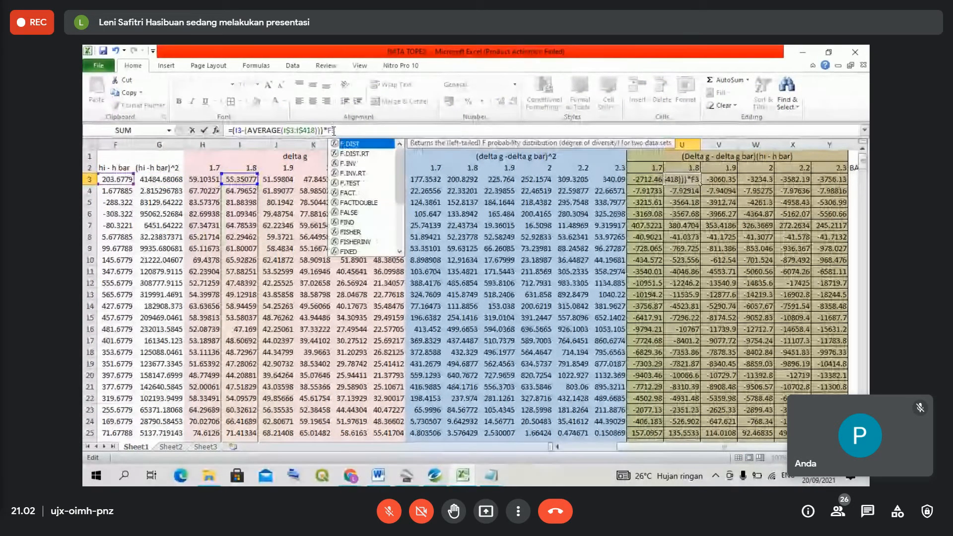
pyautogui.press('Return')
pyautogui.click(697, 181)
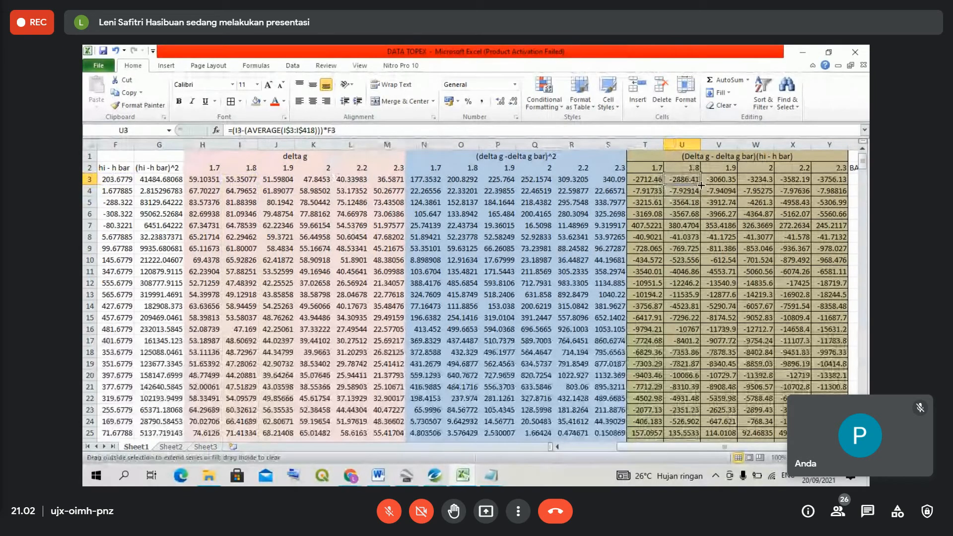
pyautogui.doubleClick(700, 184)
# - Check the row 3 formulas in V3, U3, Y3 and N3
pyautogui.click(732, 180)
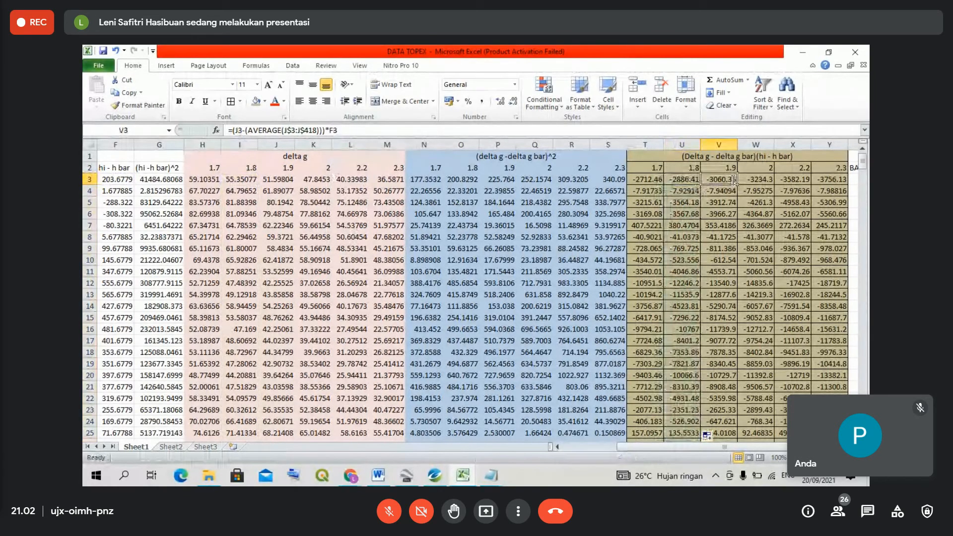
pyautogui.click(692, 179)
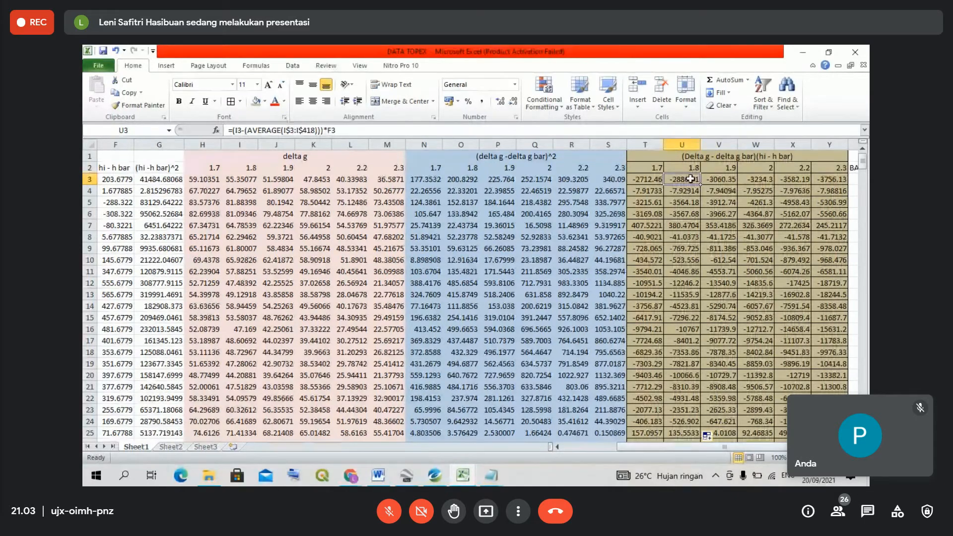
pyautogui.click(828, 179)
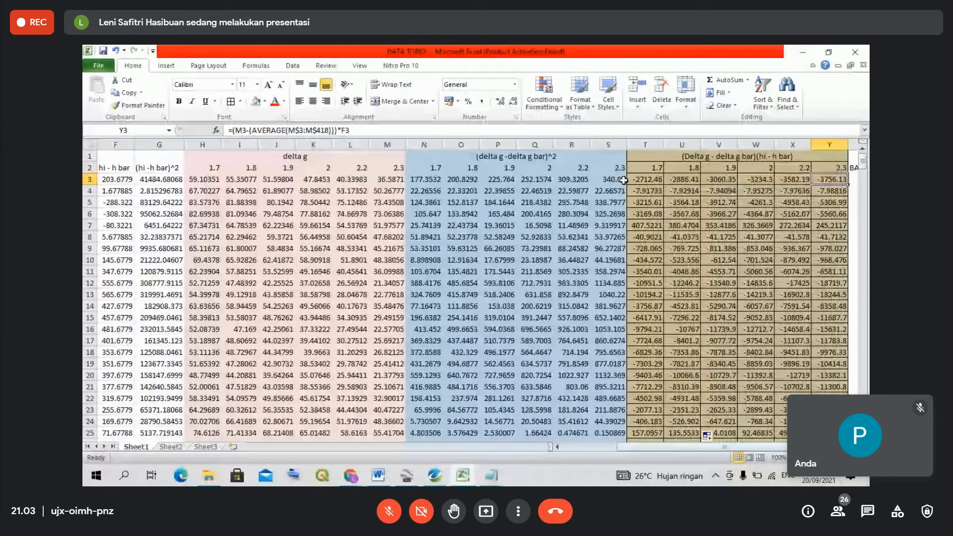
pyautogui.hscroll(1, 623, 180)
pyautogui.click(398, 179)
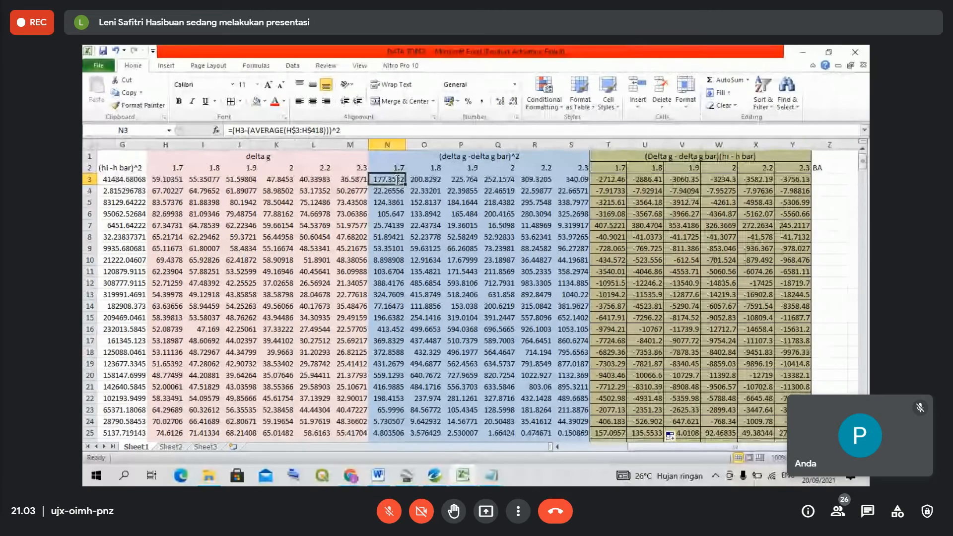
pyautogui.press('super+d')
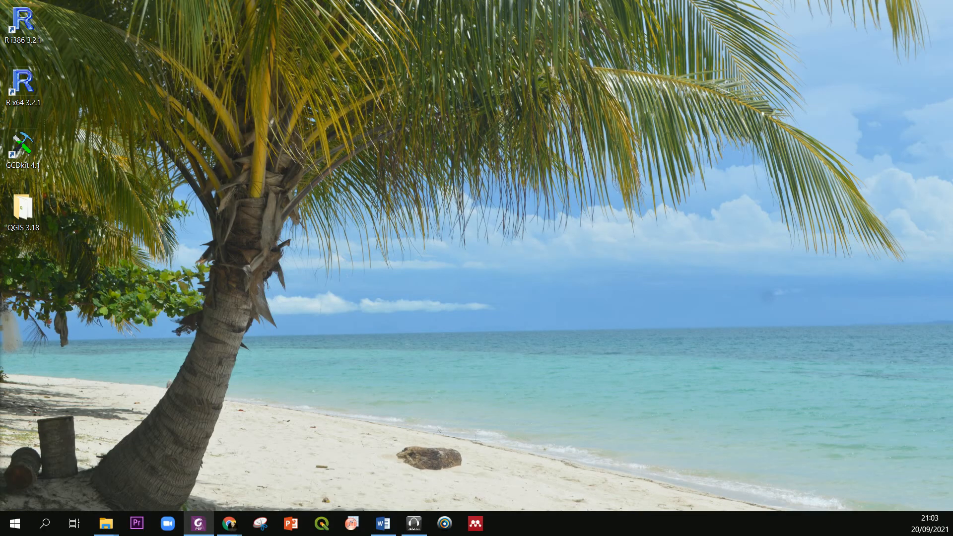
pyautogui.hotkey('alt', 'Tab')
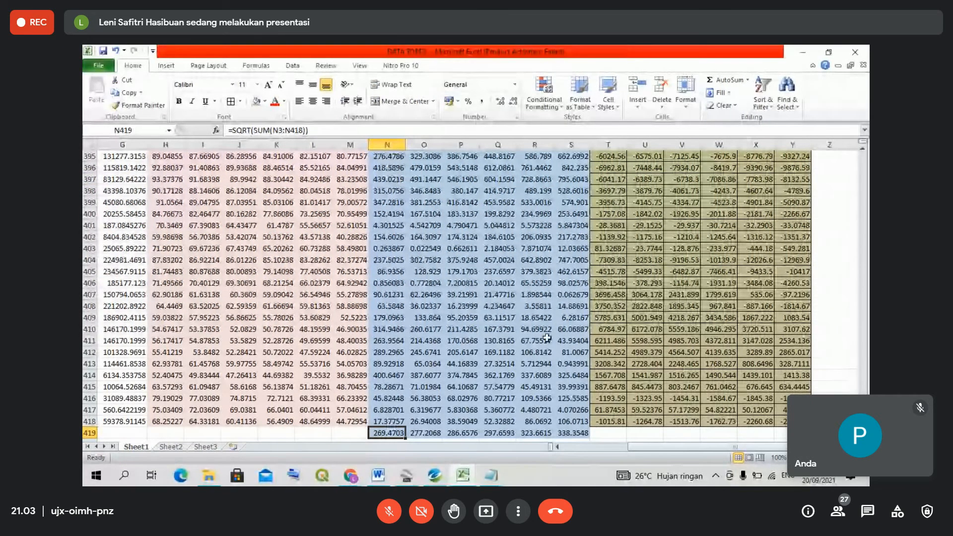
# - Fill the =SQRT(SUM(N3:N418)) formula from N419 across to S419 in the (delta g - delta g bar)^2 block
pyautogui.scroll(-2, 369, 350)
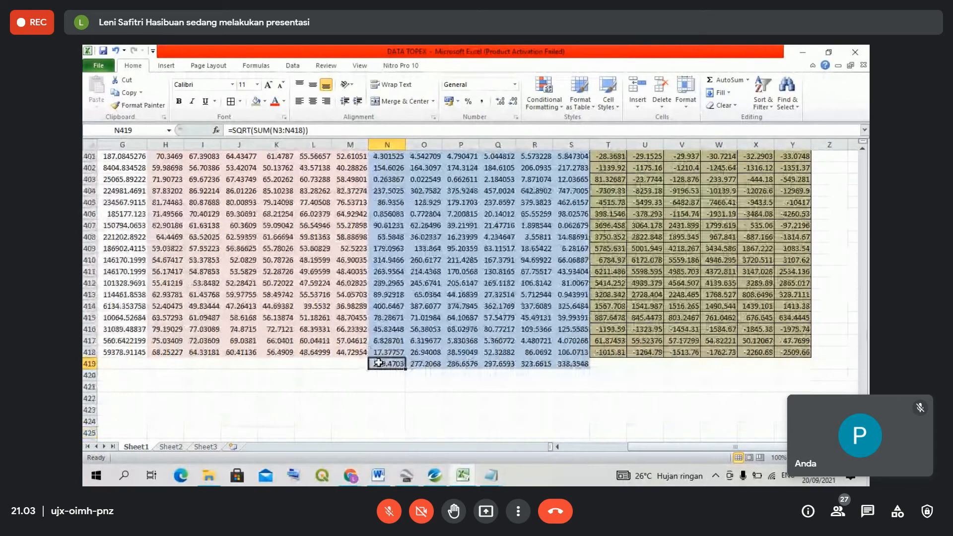
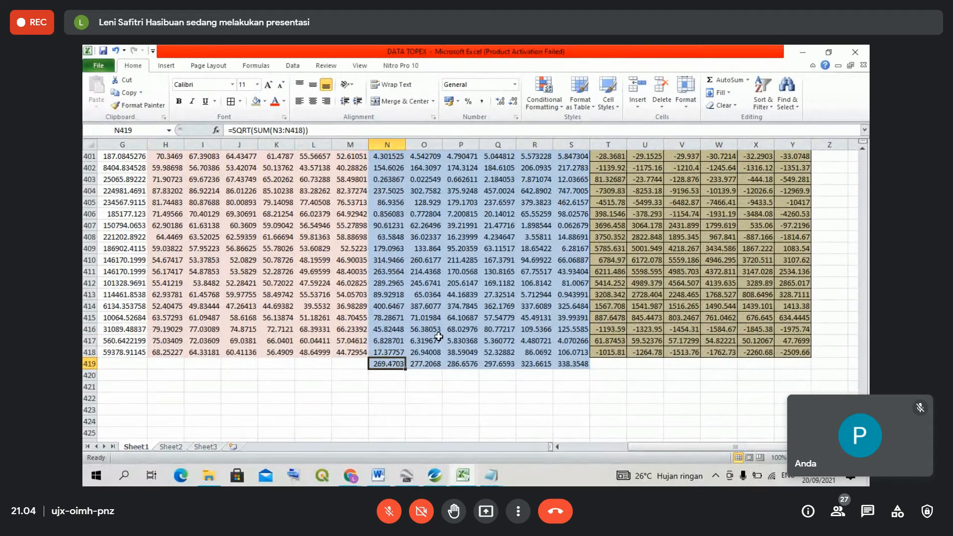
pyautogui.click(429, 364)
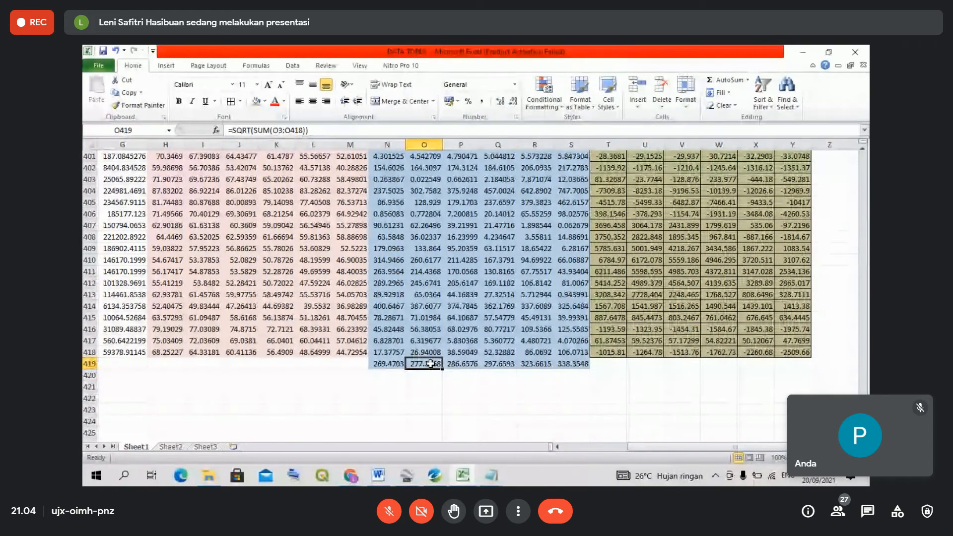
pyautogui.click(394, 365)
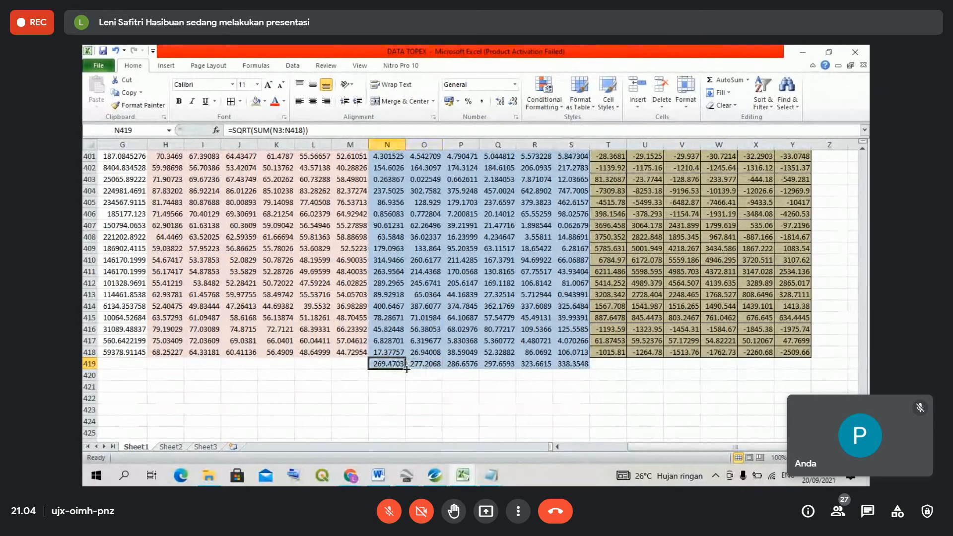
pyautogui.moveTo(406, 369); pyautogui.dragTo(577, 371)
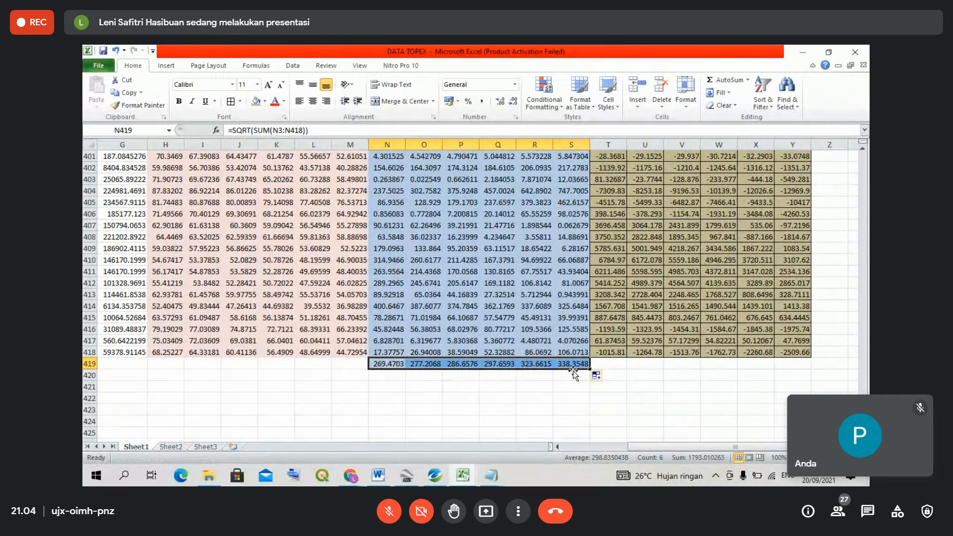
# - Review the square-root-of-sum formulas in row 419 across columns N to S
pyautogui.click(569, 365)
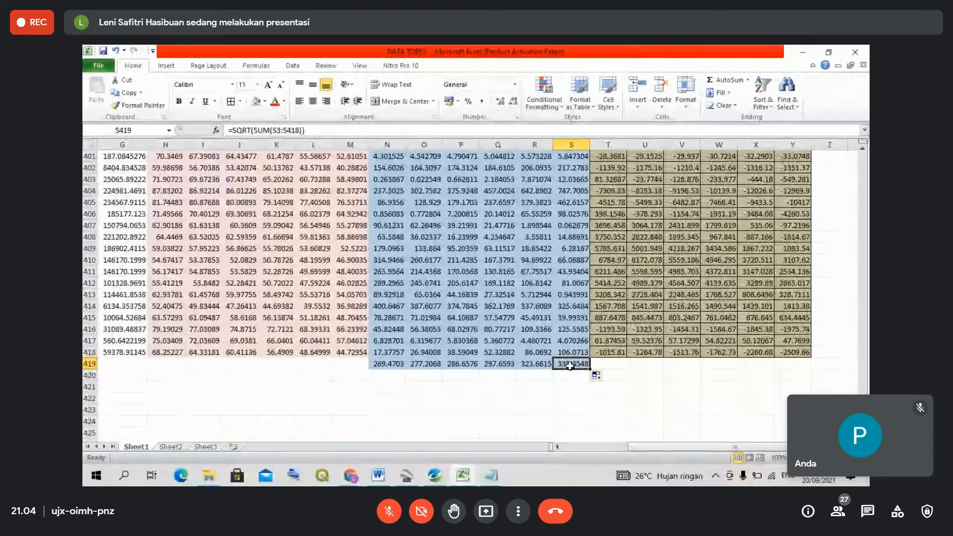
pyautogui.click(538, 363)
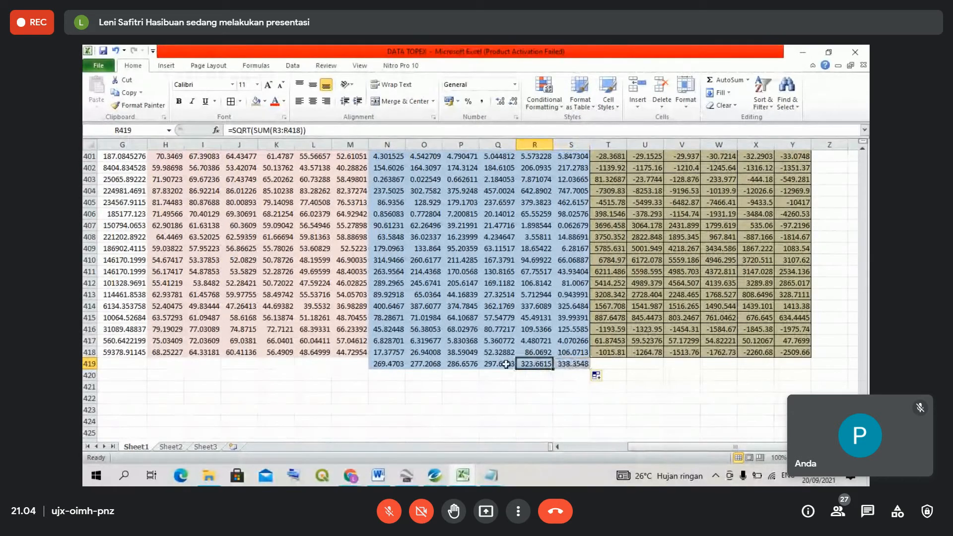
pyautogui.click(504, 364)
pyautogui.click(464, 363)
pyautogui.click(431, 365)
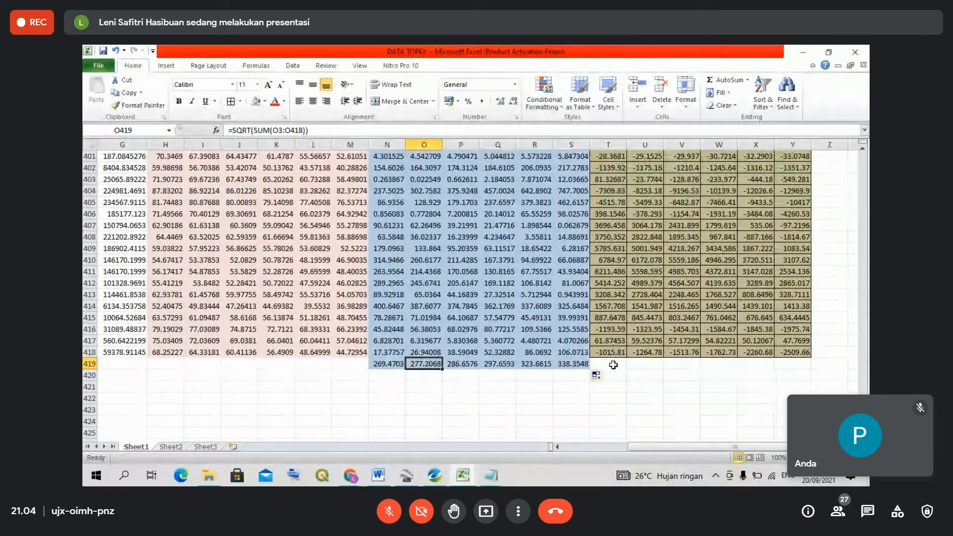
pyautogui.click(574, 362)
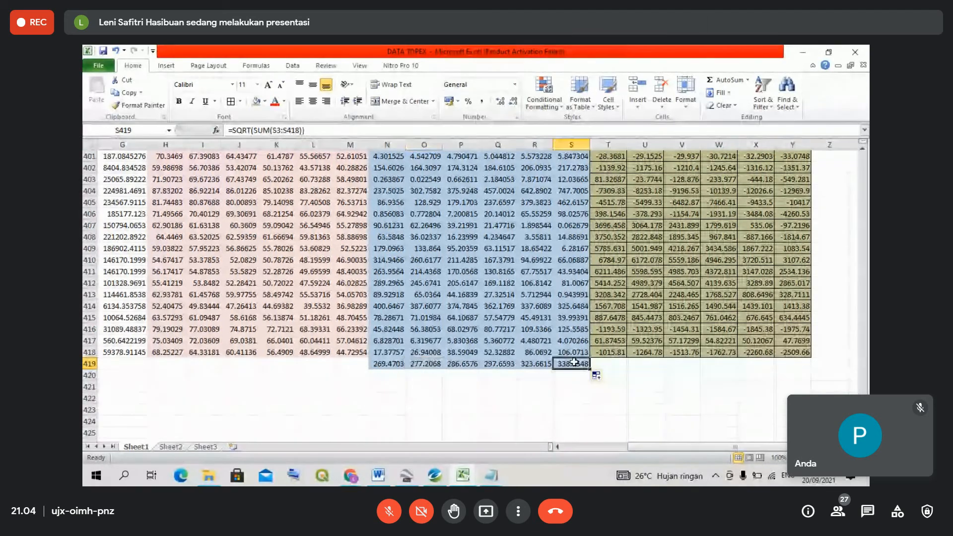
pyautogui.click(391, 364)
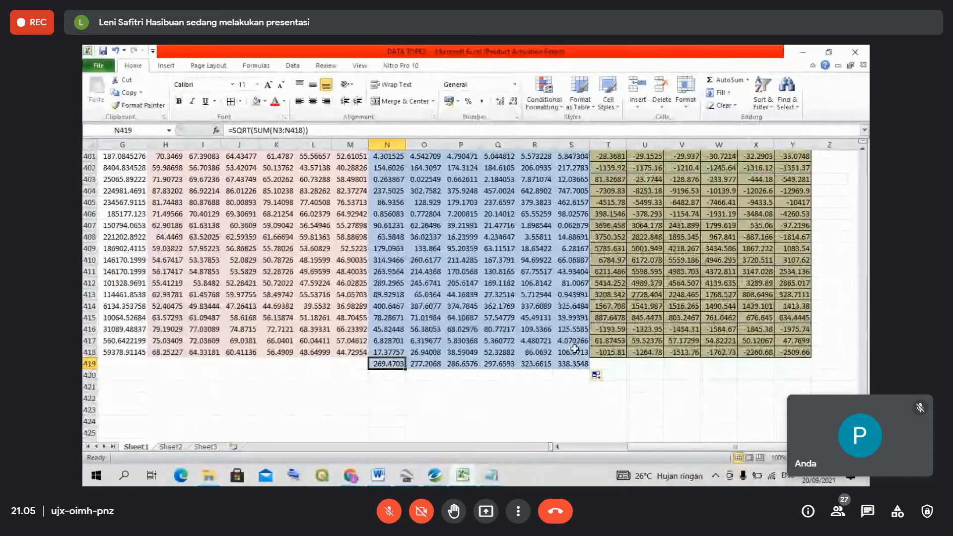
# - Start a formula in cell T419 below the 1.7 column of the (Delta g - delta g bar)(hi - h bar) block
pyautogui.click(605, 362)
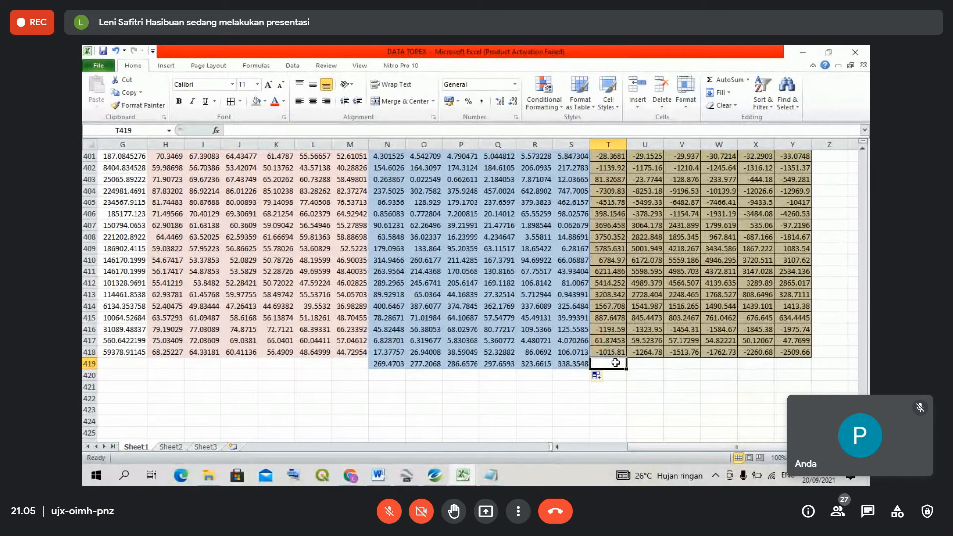
pyautogui.write('=')
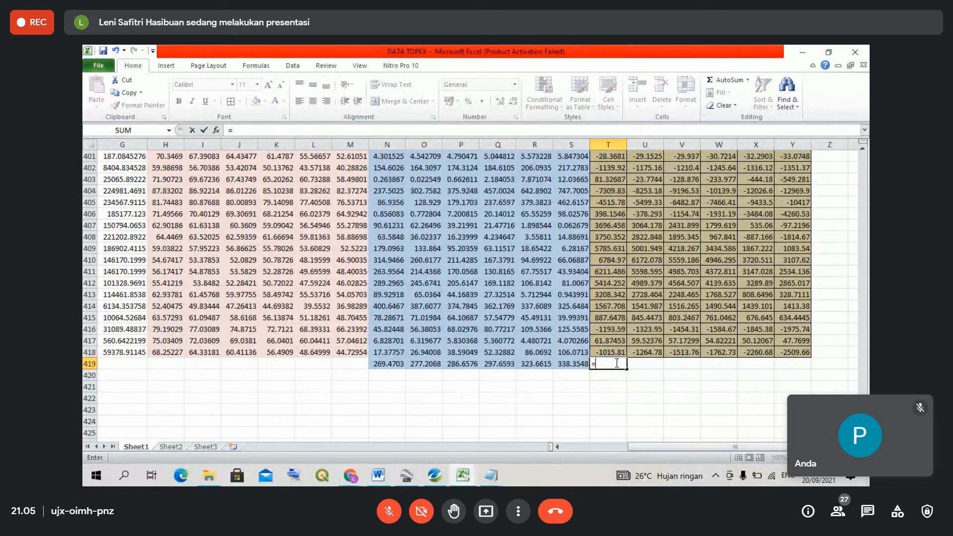
pyautogui.write('SRT')
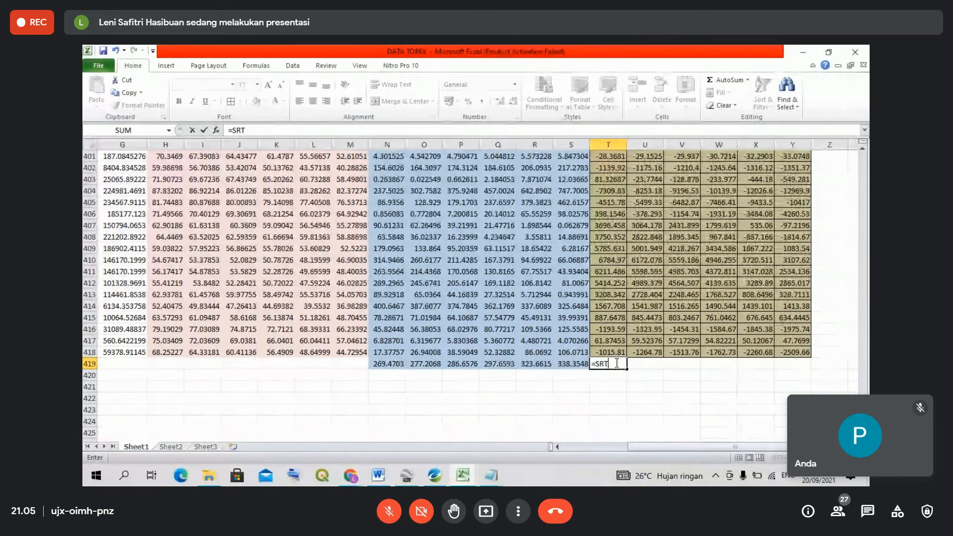
pyautogui.press('BackSpace')
pyautogui.press('BackSpace')
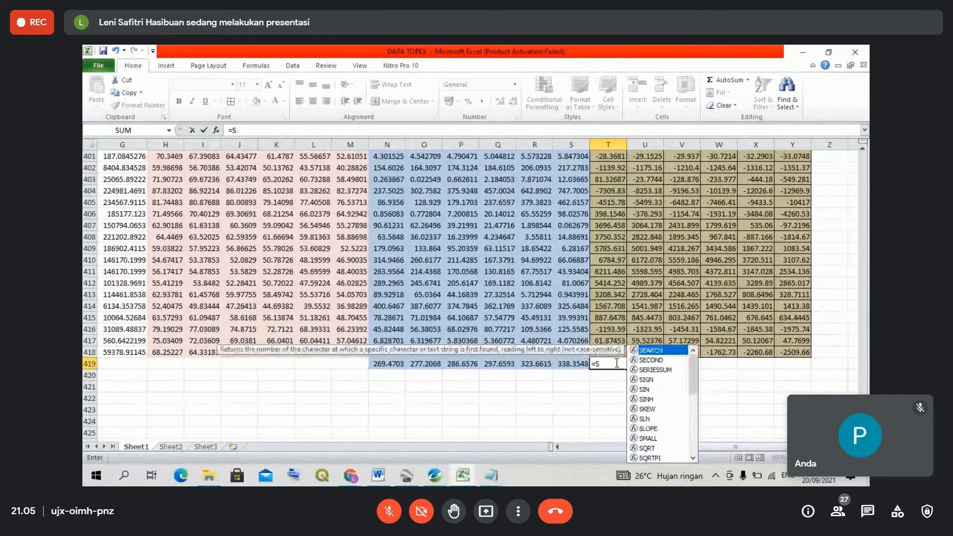
pyautogui.write('QRT')
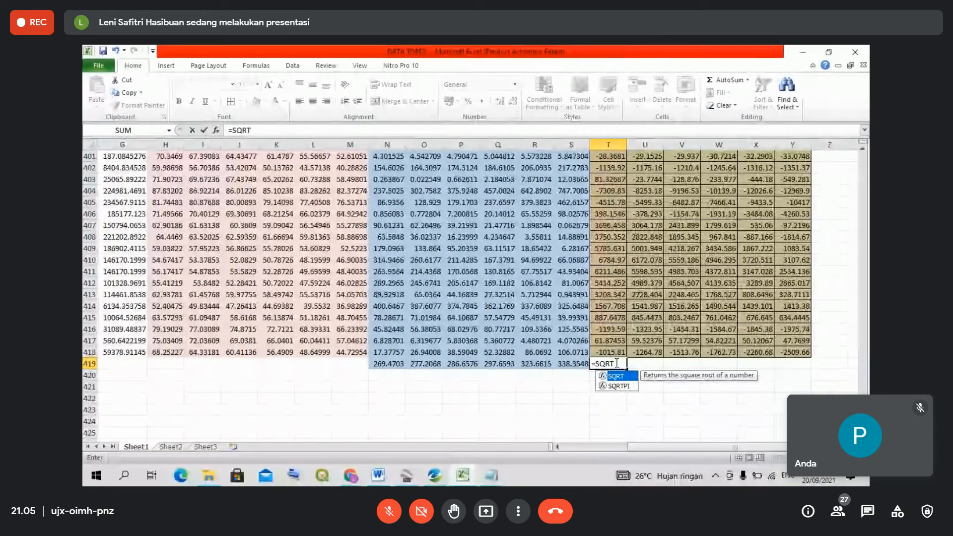
pyautogui.press('Tab')
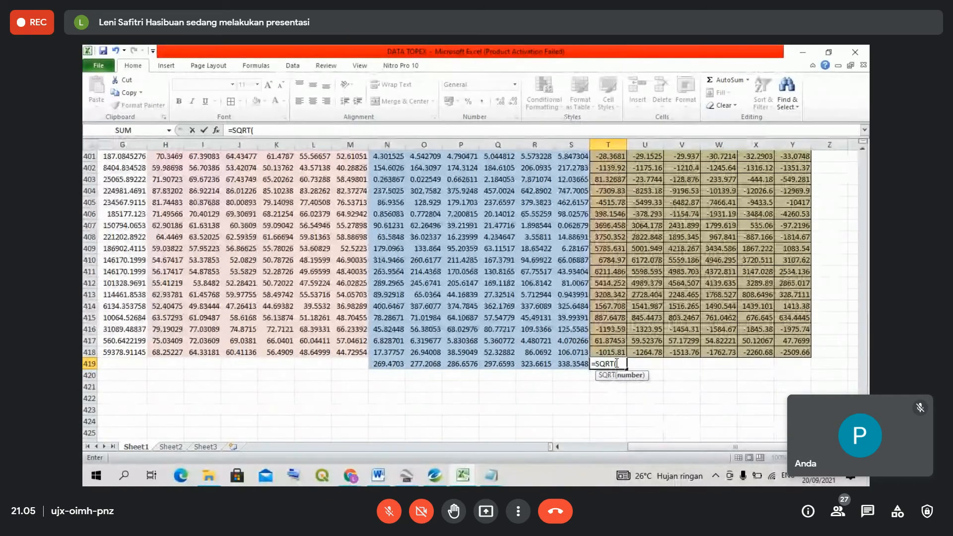
pyautogui.press('BackSpace')
pyautogui.press('BackSpace')
pyautogui.press('BackSpace')
pyautogui.press('BackSpace')
pyautogui.press('BackSpace')
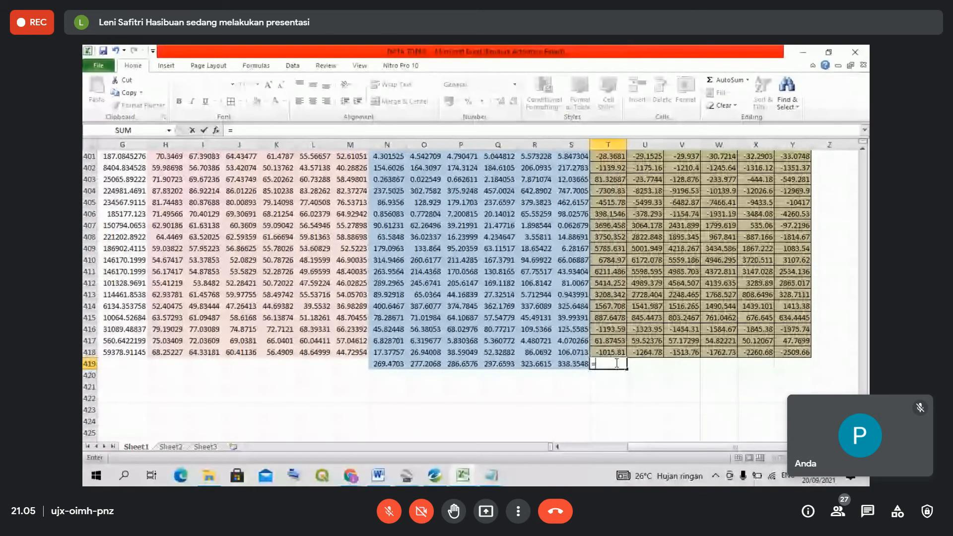
# - Complete the formula =SUM(T3:T418) in T419 and fill it across to Y419
pyautogui.write('SUM')
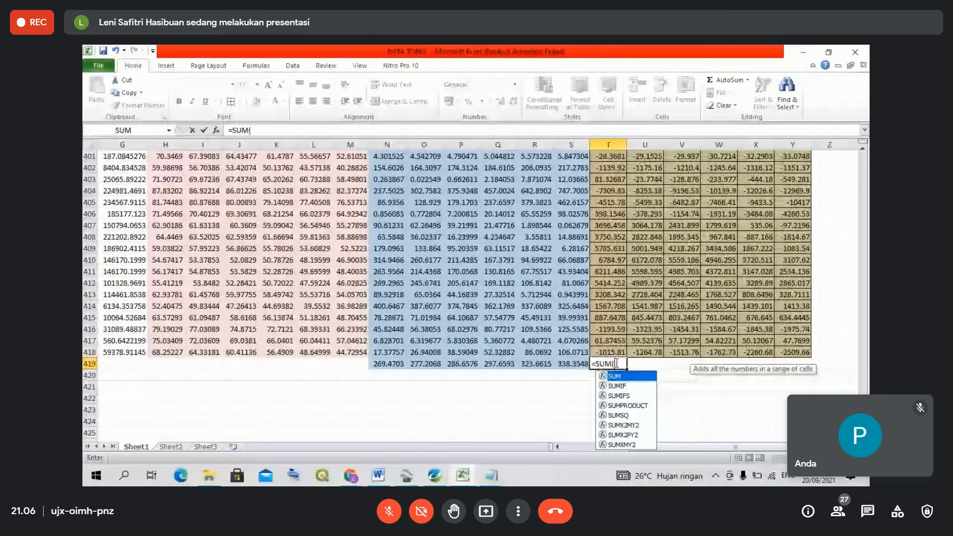
pyautogui.write('(')
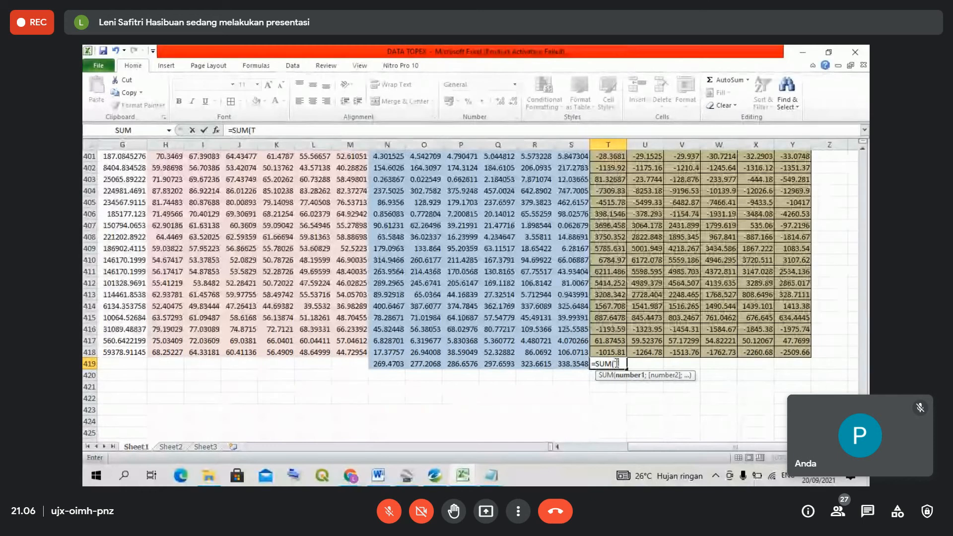
pyautogui.write('T3')
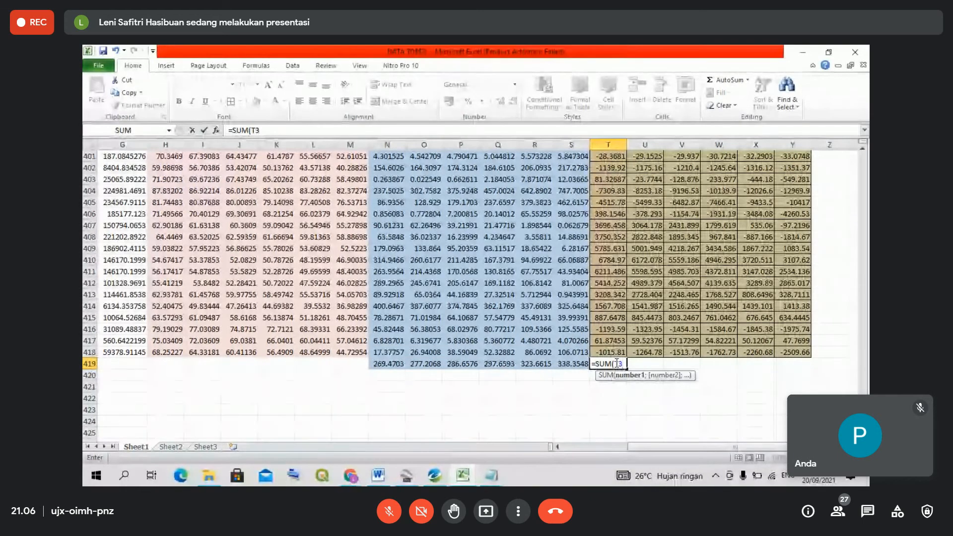
pyautogui.write(':')
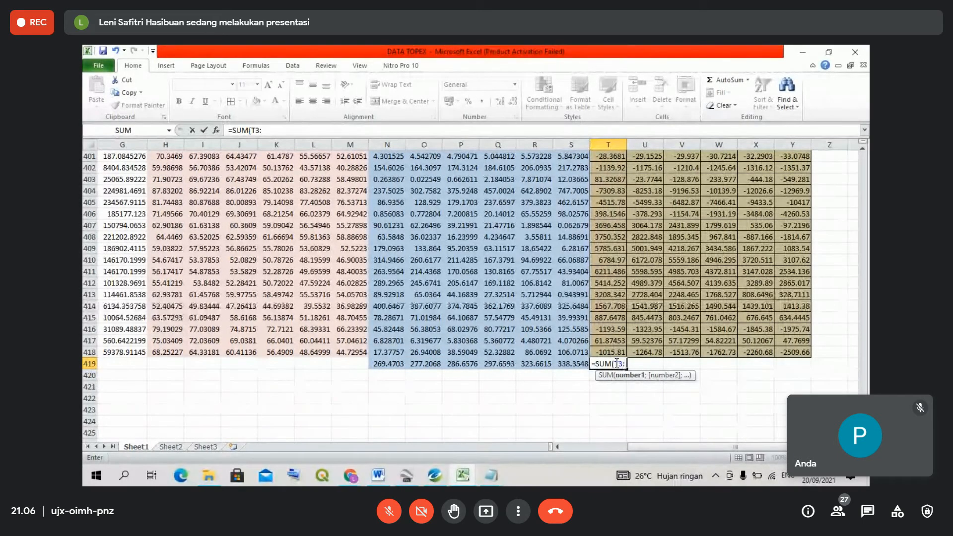
pyautogui.write('T')
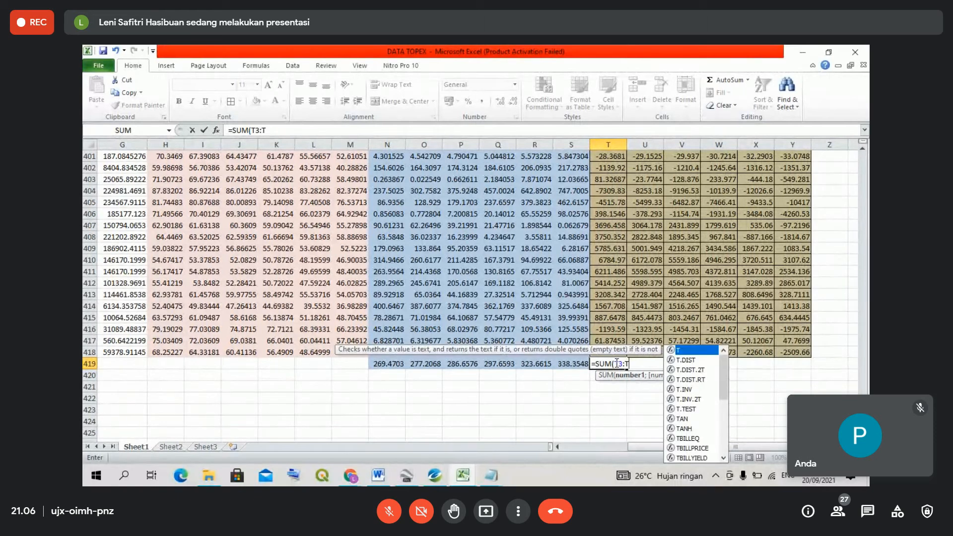
pyautogui.write('418')
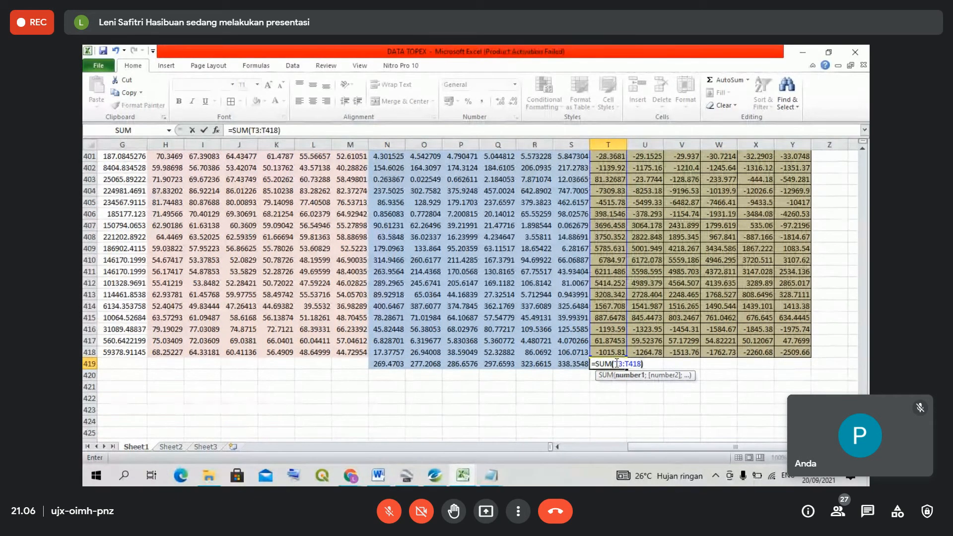
pyautogui.write(')')
pyautogui.press('Return')
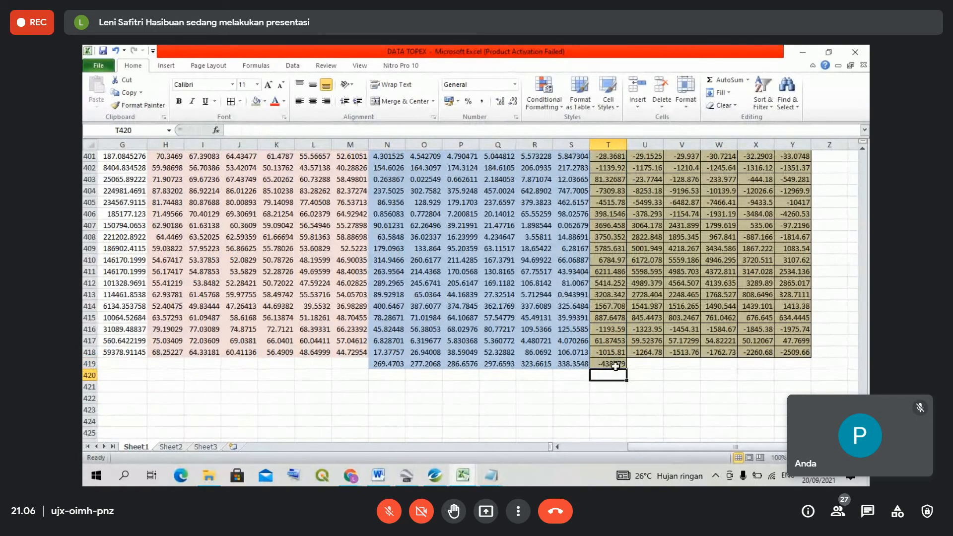
pyautogui.click(615, 365)
pyautogui.moveTo(626, 369); pyautogui.dragTo(799, 367)
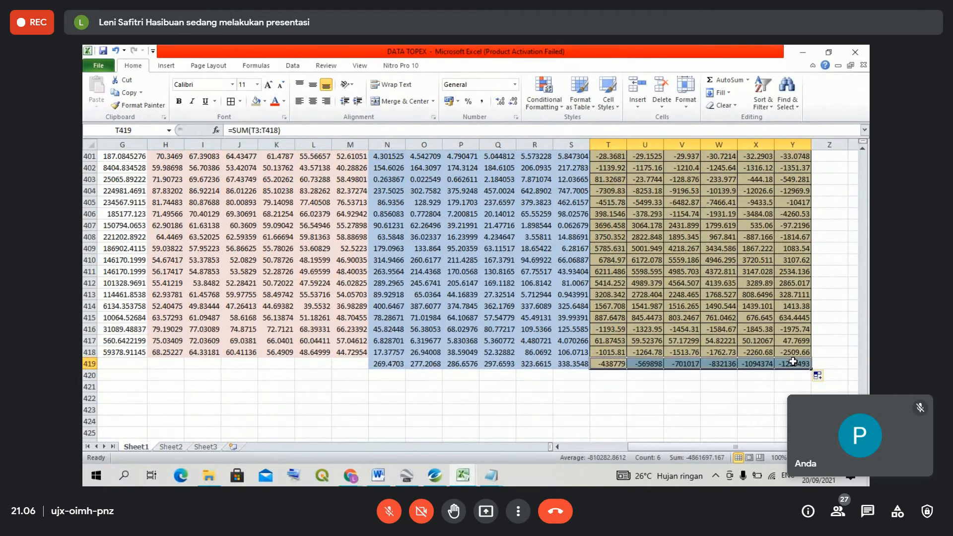
# - Review the sum formulas in row 419 across columns T to Y
pyautogui.click(645, 365)
pyautogui.click(681, 365)
pyautogui.press('Right')
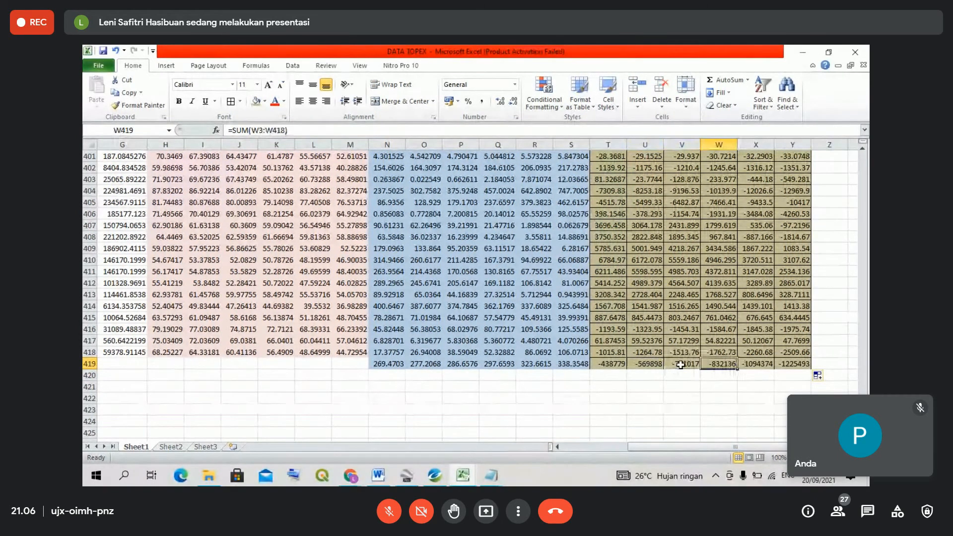
pyautogui.press('Right')
pyautogui.press('Right')
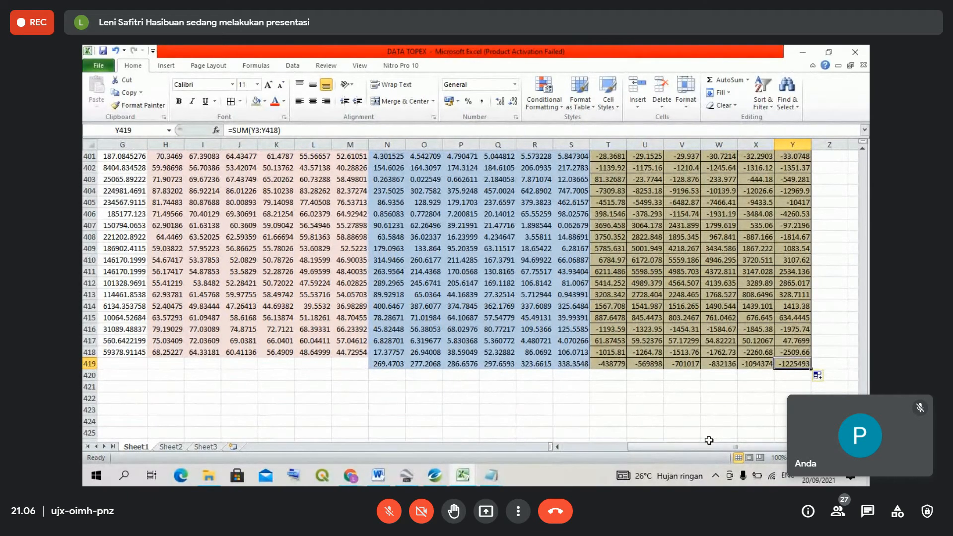
pyautogui.click(621, 366)
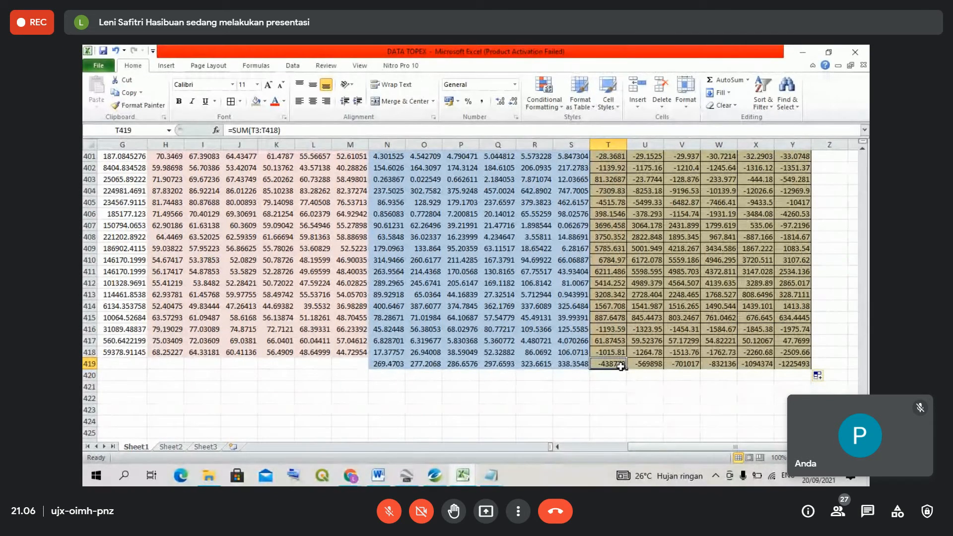
# - Enter a square root of the sum of G3:G418 in G419, below the (hi - h bar)^2 column
pyautogui.hscroll(-2, 621, 366)
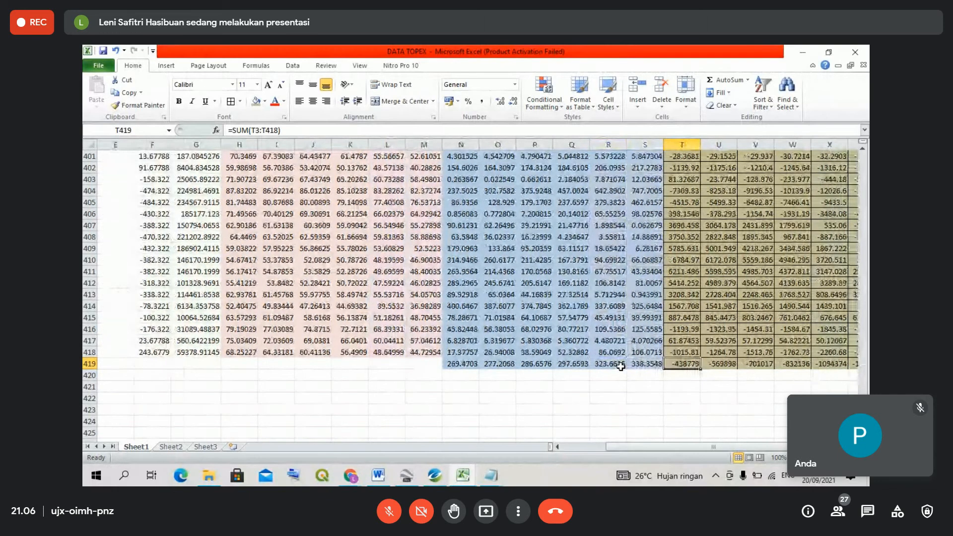
pyautogui.click(208, 352)
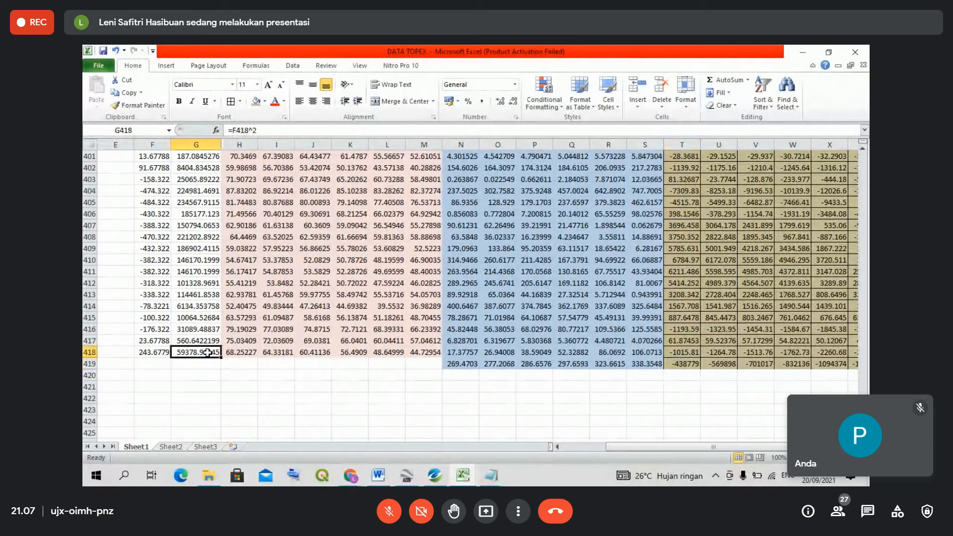
pyautogui.hotkey('ctrl', 'Up')
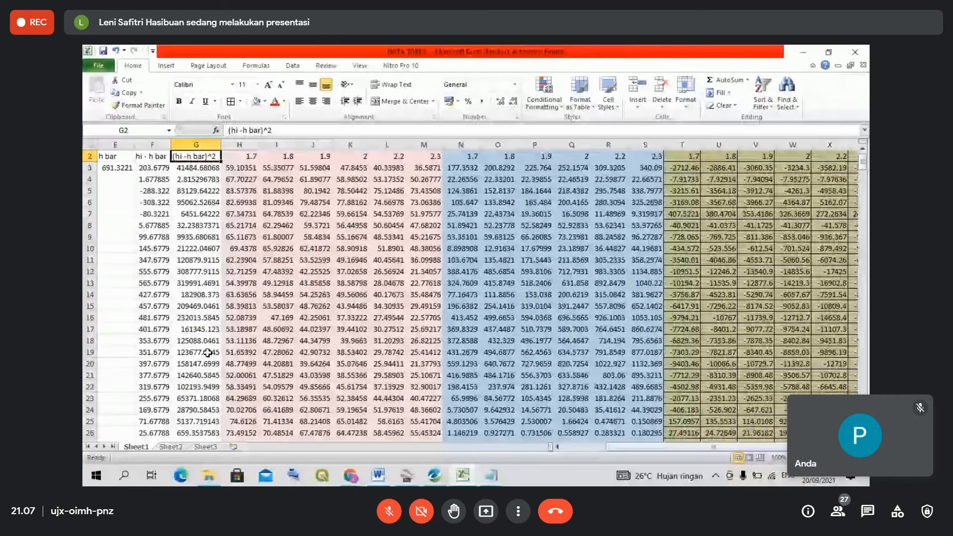
pyautogui.hotkey('ctrl', 'Down')
pyautogui.press('Down')
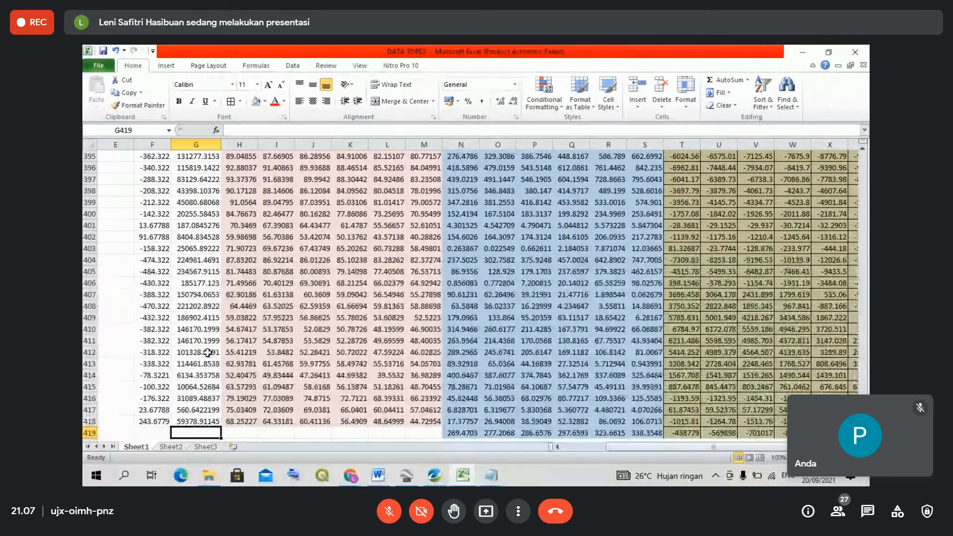
pyautogui.write('=')
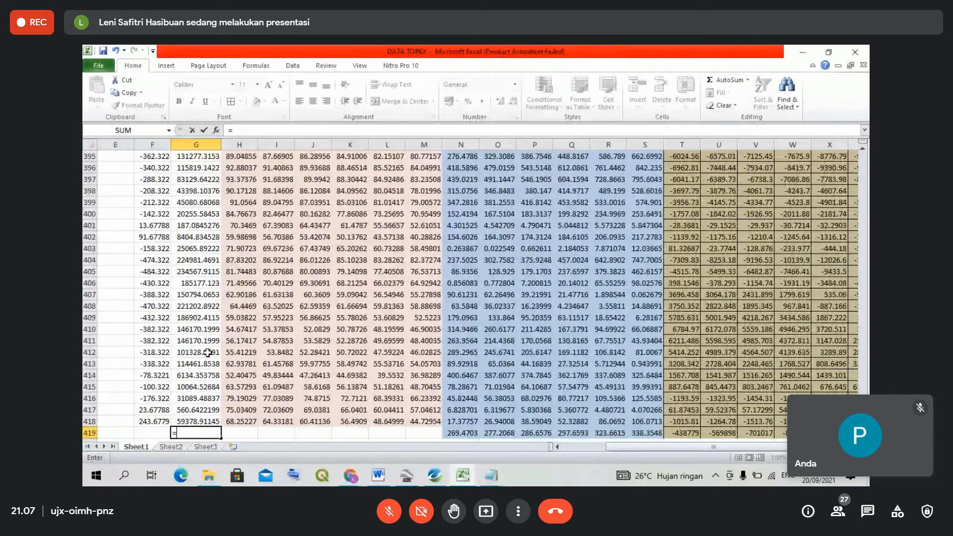
pyautogui.write('SQRT(S')
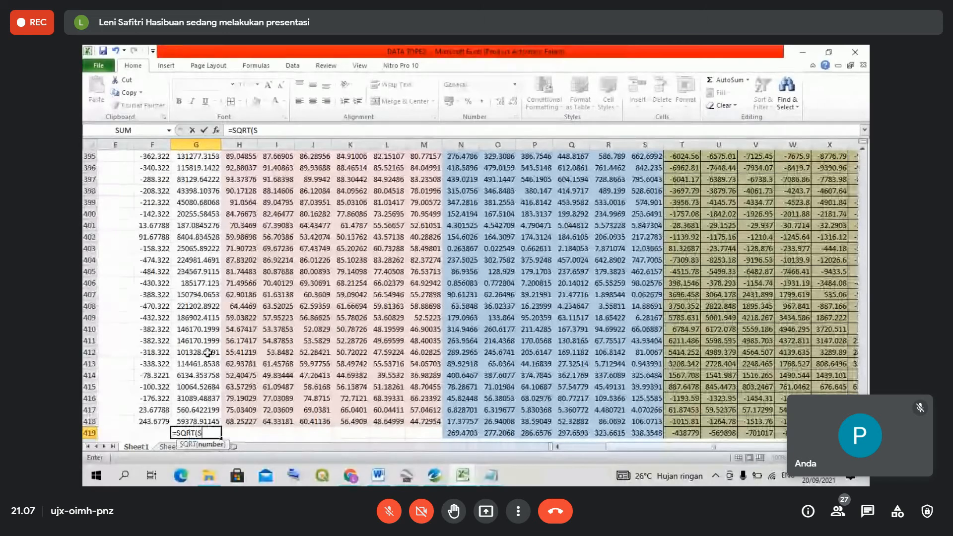
pyautogui.write('UM(')
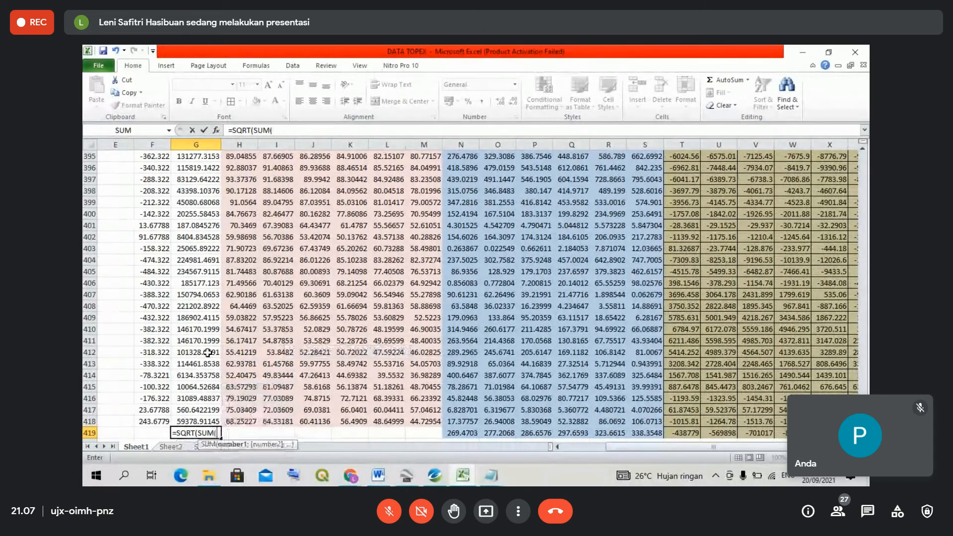
pyautogui.write('G3')
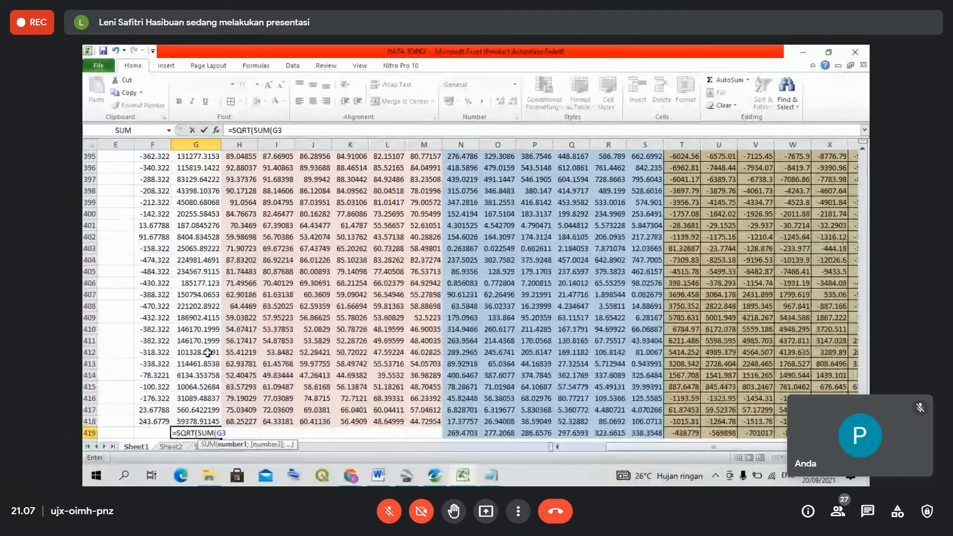
pyautogui.write(':G418')
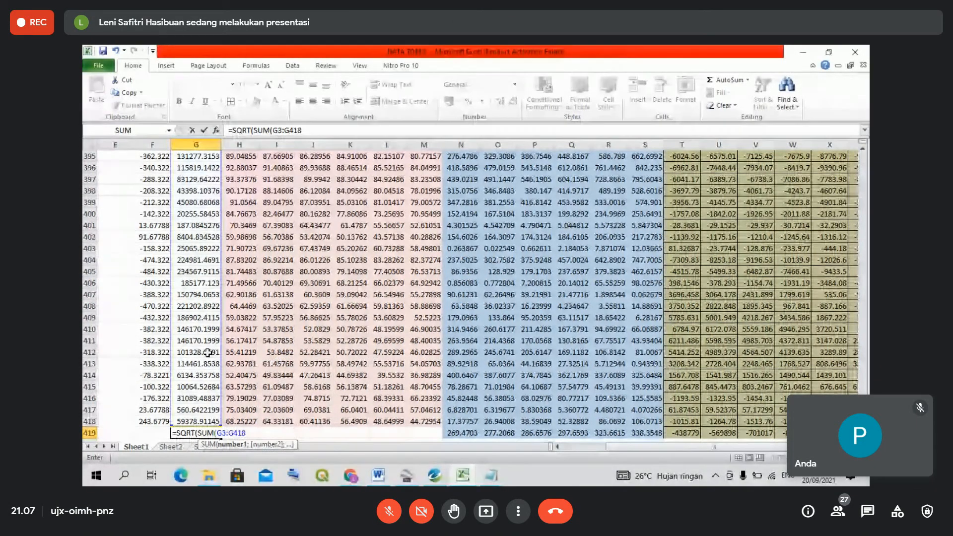
pyautogui.write(')')
pyautogui.press('Return')
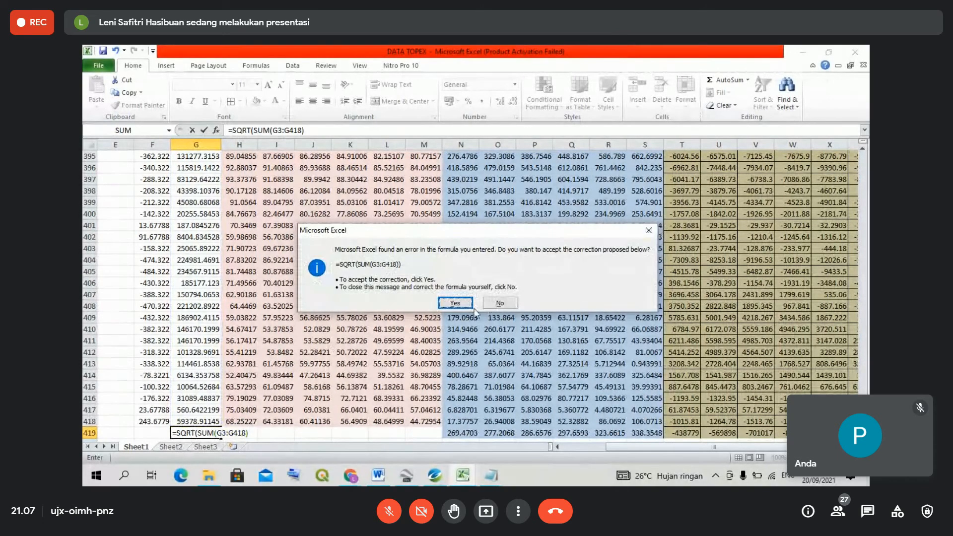
# - Decline the proposed correction and add the missing closing parenthesis so G419 reads =SQRT(SUM(G3:G418))
pyautogui.click(494, 305)
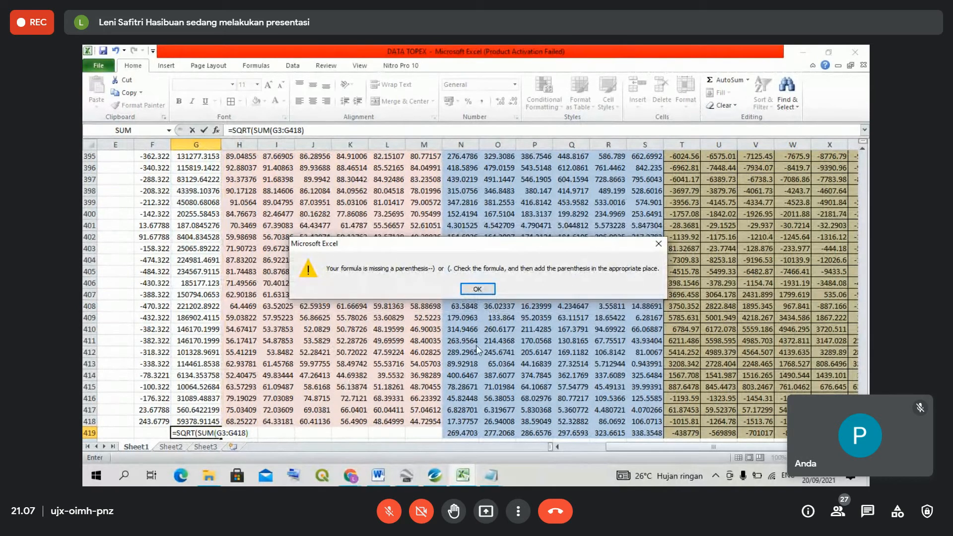
pyautogui.click(478, 289)
pyautogui.click(249, 433)
pyautogui.write(')')
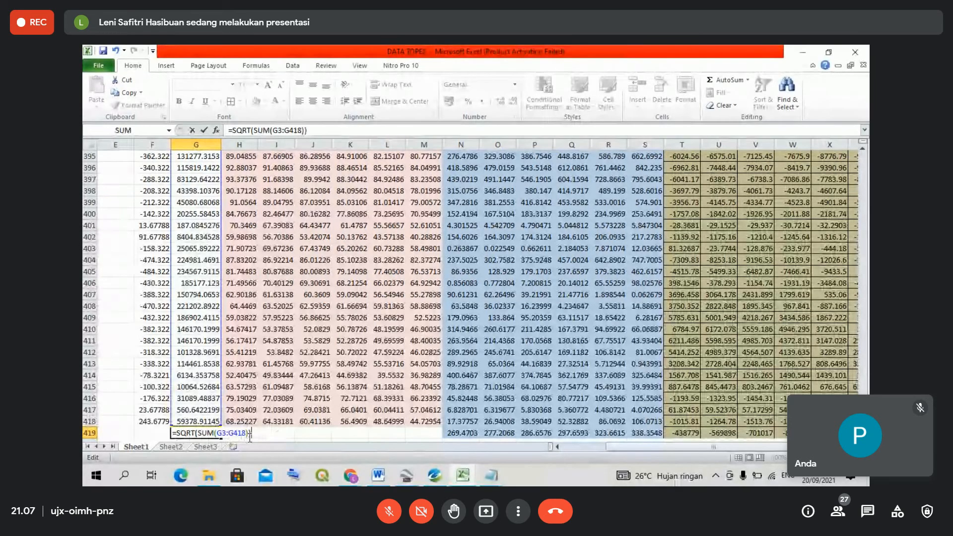
pyautogui.press('Return')
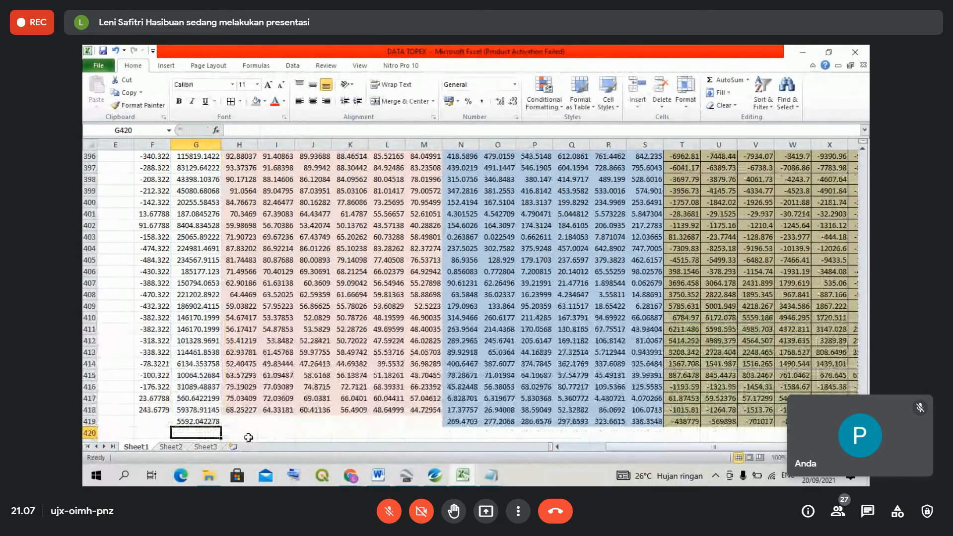
# - Enter the label "Koefisien Korelasi" in cell M422, below the data
pyautogui.scroll(-1, 354, 422)
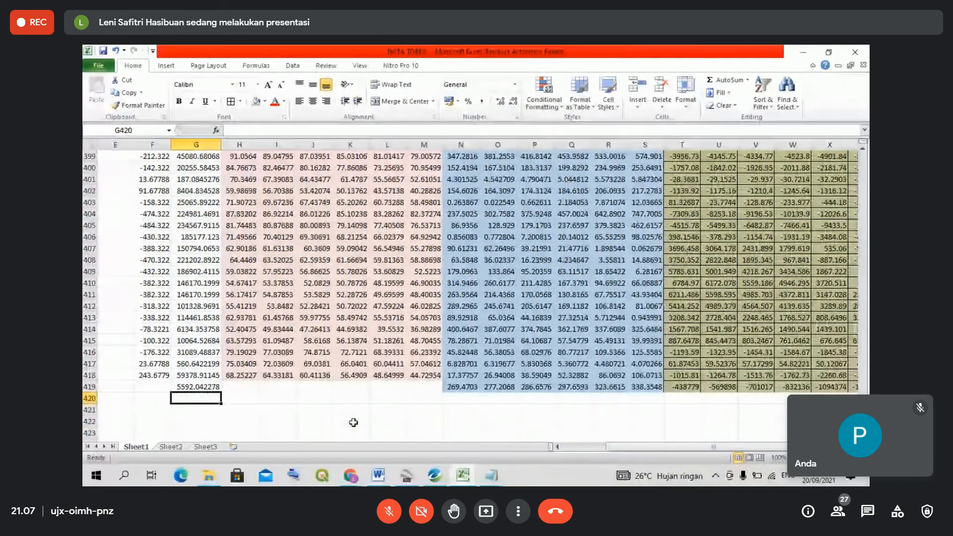
pyautogui.click(458, 417)
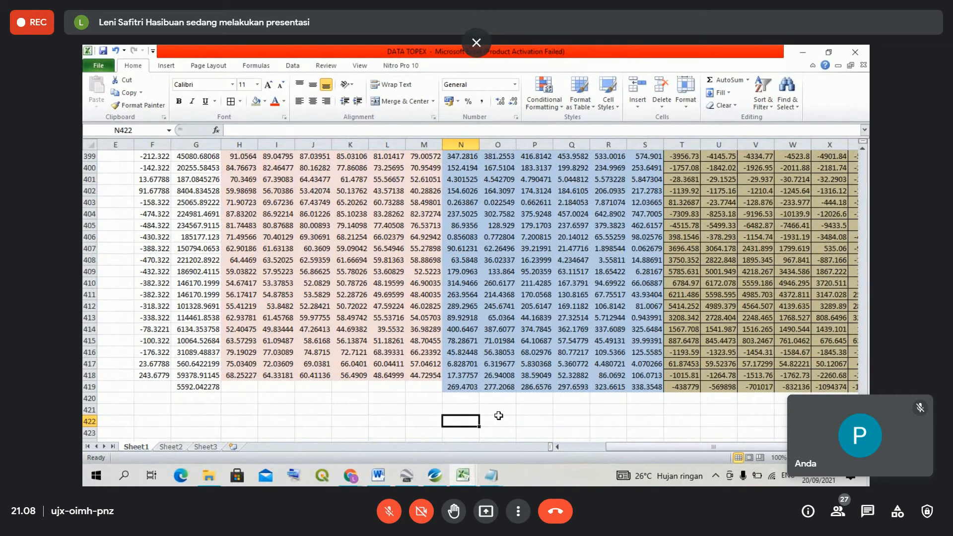
pyautogui.click(416, 421)
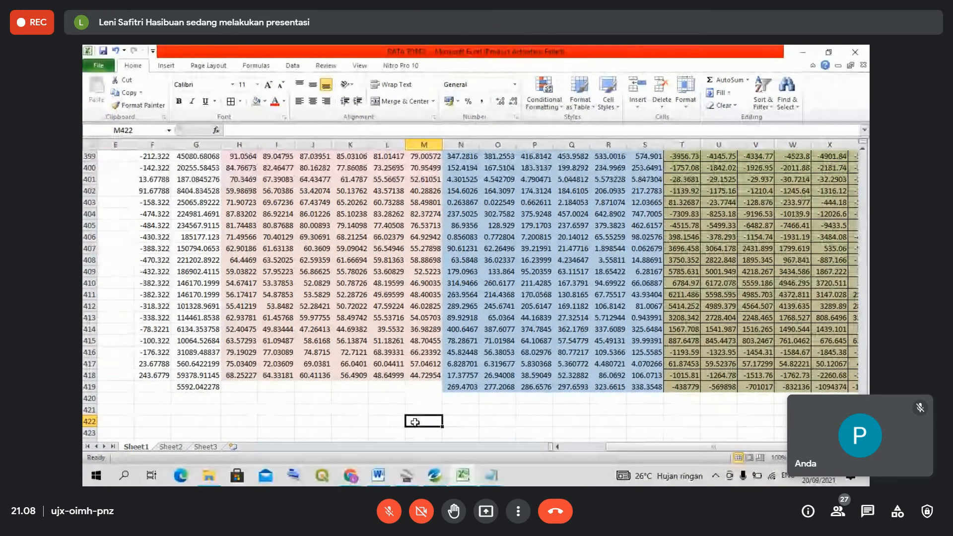
pyautogui.write('KOEF')
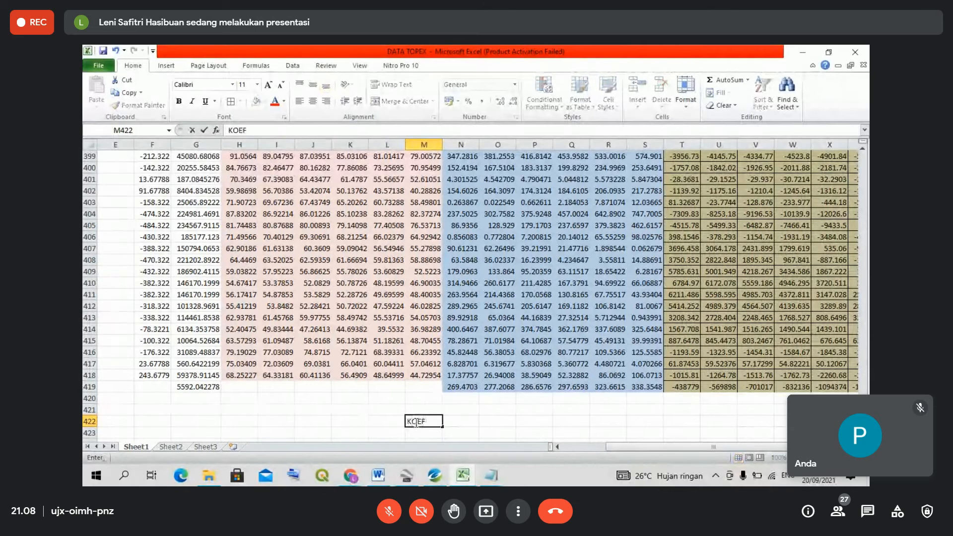
pyautogui.press('BackSpace')
pyautogui.press('BackSpace')
pyautogui.press('BackSpace')
pyautogui.write('oefisien Korelasi')
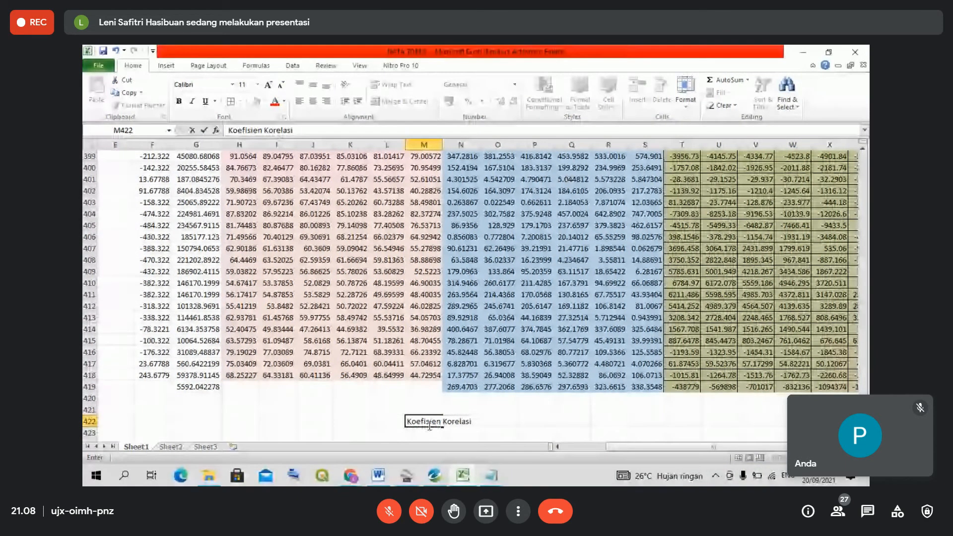
pyautogui.click(467, 431)
# - Merge and center the "Koefisien Korelasi" label across L422:M422
pyautogui.click(427, 421)
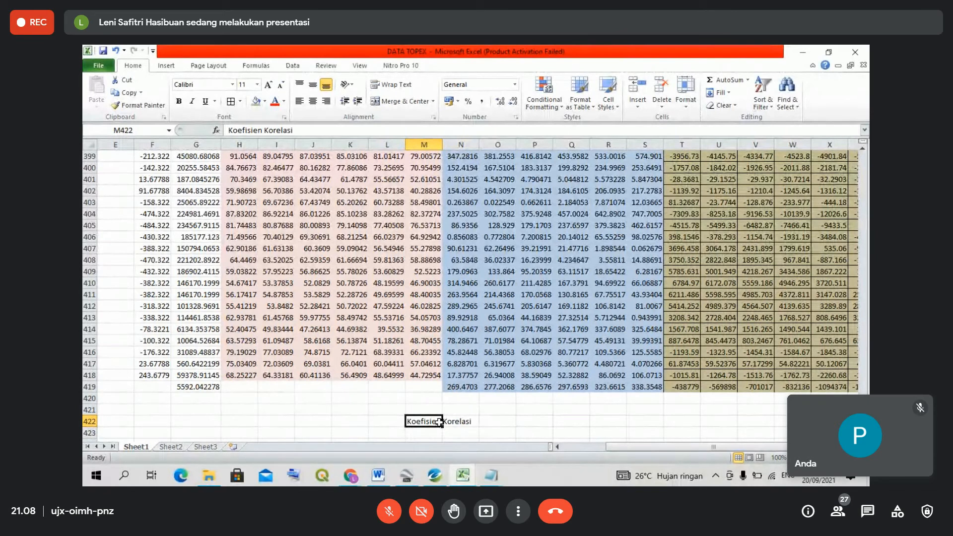
pyautogui.moveTo(439, 422); pyautogui.dragTo(402, 421)
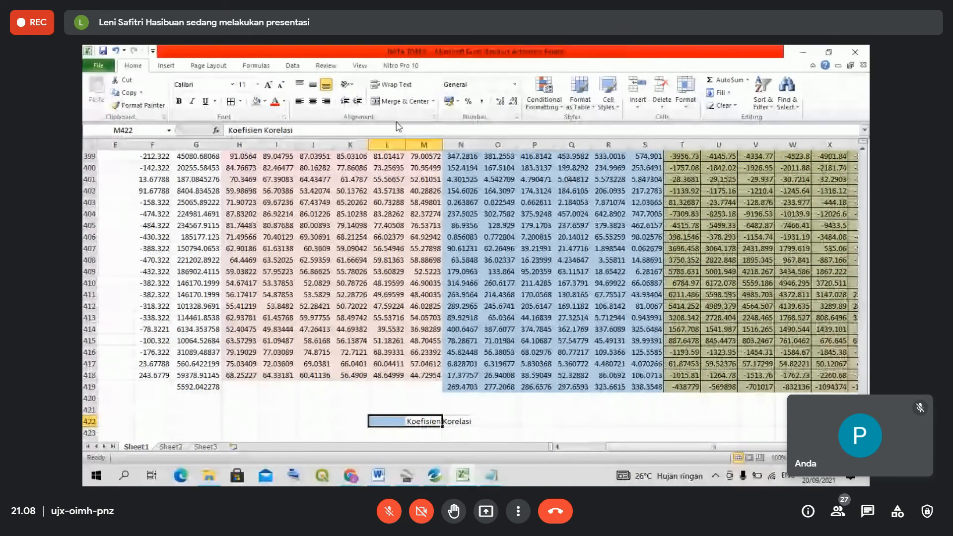
pyautogui.click(397, 100)
# - Select N422 beside the label and switch to the Word document to consult the equation for k
pyautogui.click(455, 423)
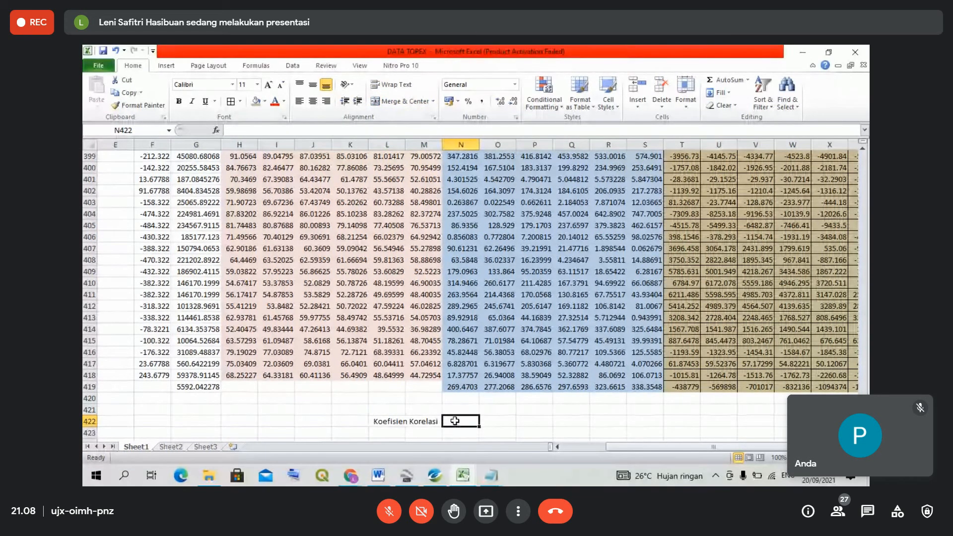
pyautogui.scroll(-2, 456, 419)
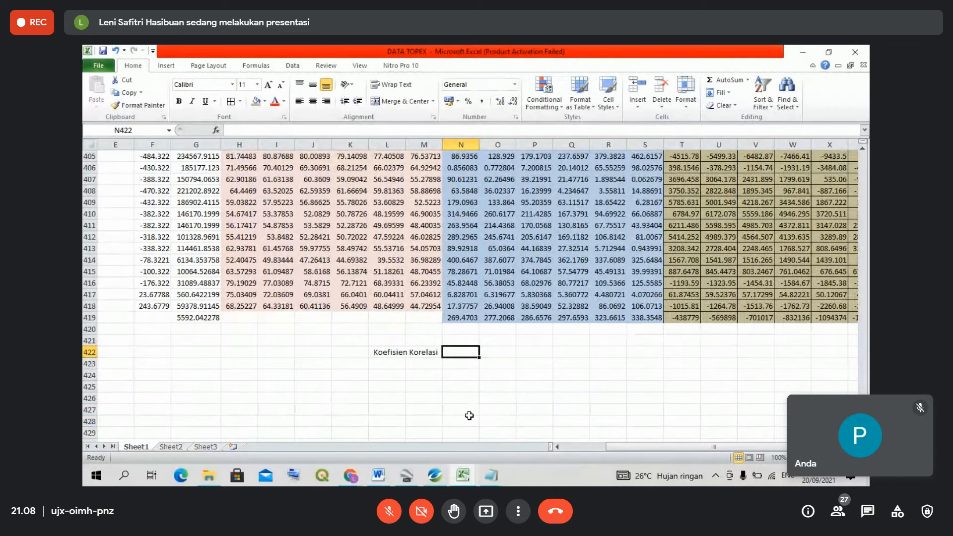
pyautogui.moveTo(385, 481)
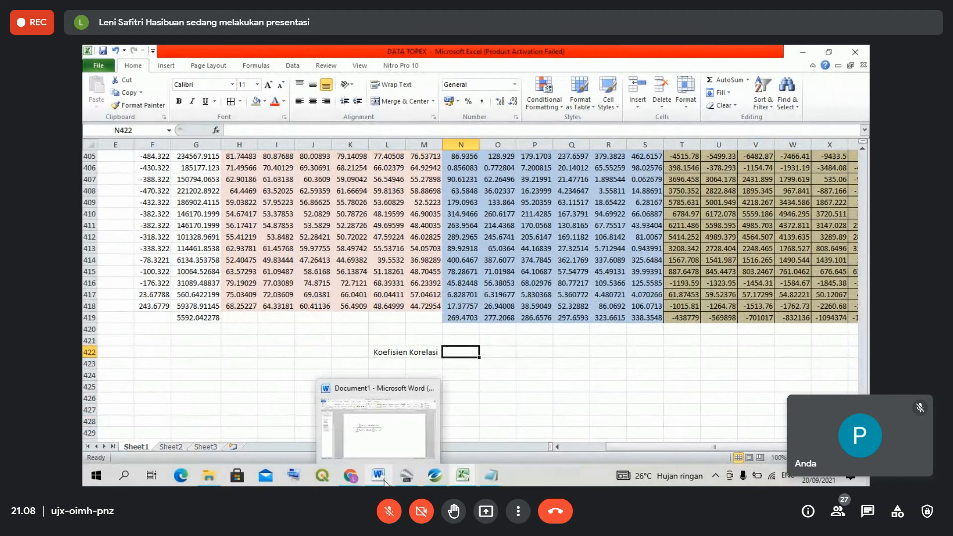
pyautogui.click(385, 480)
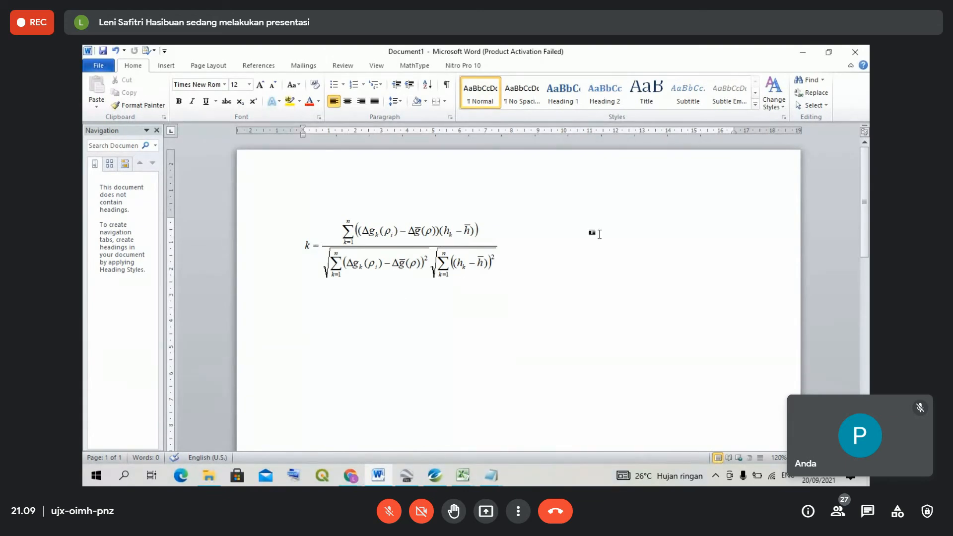
# - Return to the DATA TOPEX workbook in Excel and enter =T419/(N419*G419) in N422 as the first correlation coefficient
pyautogui.click(807, 51)
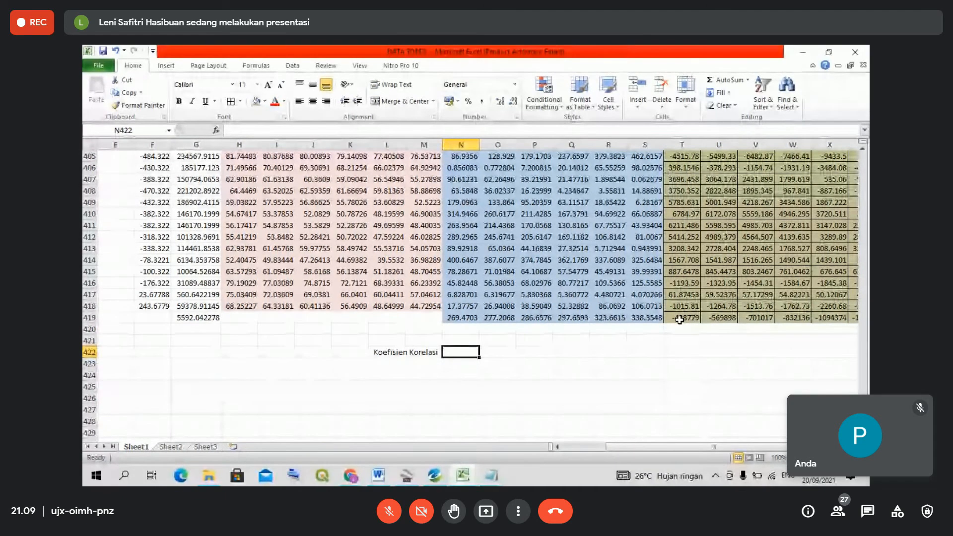
pyautogui.write('=')
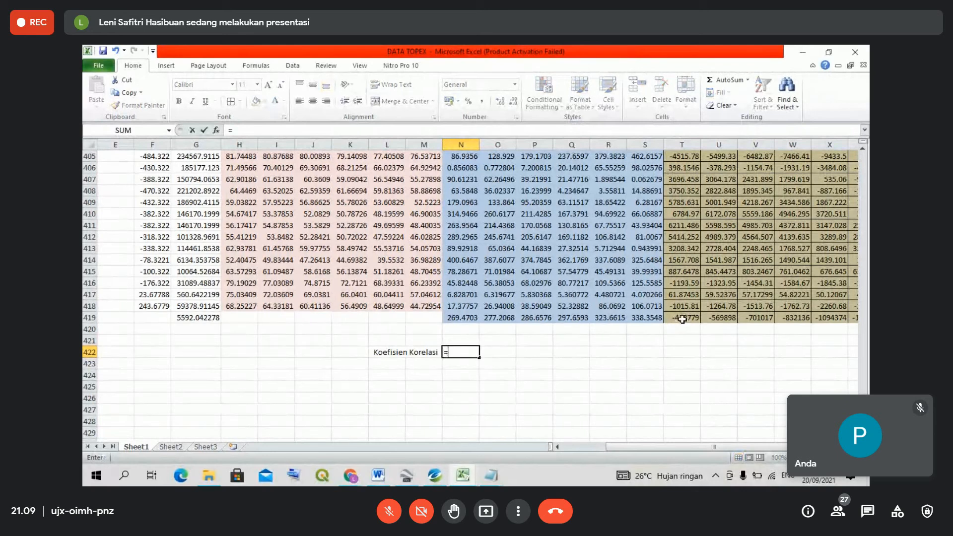
pyautogui.click(681, 319)
pyautogui.write('/(')
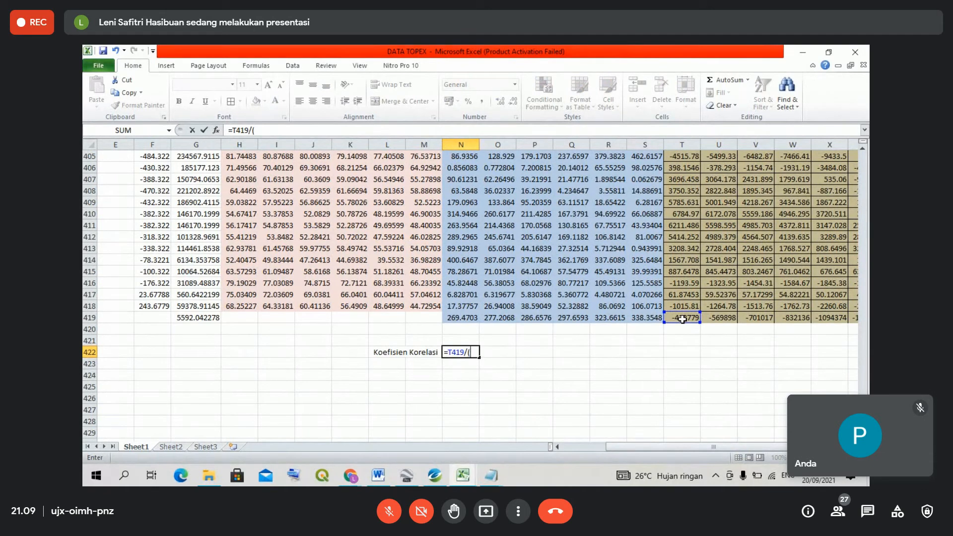
pyautogui.click(469, 319)
pyautogui.write('*')
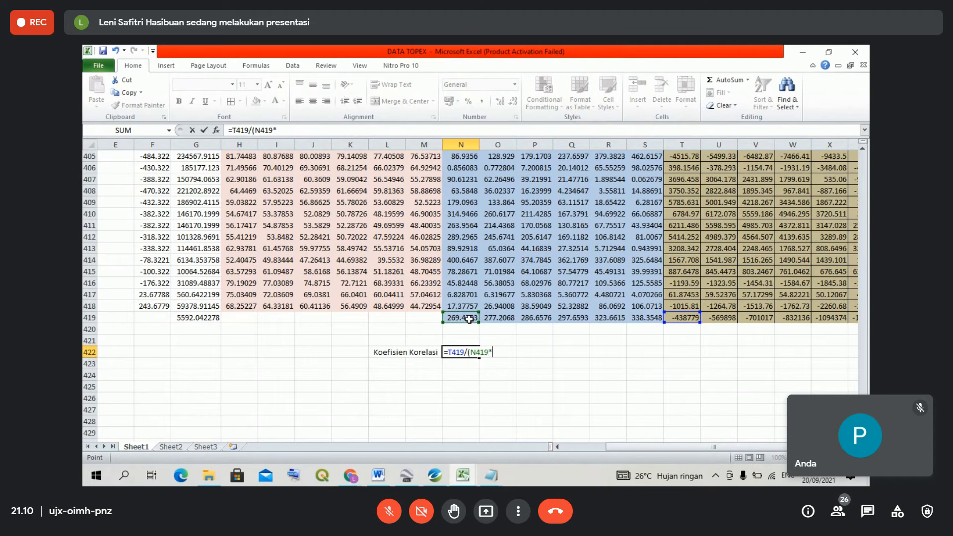
pyautogui.click(209, 321)
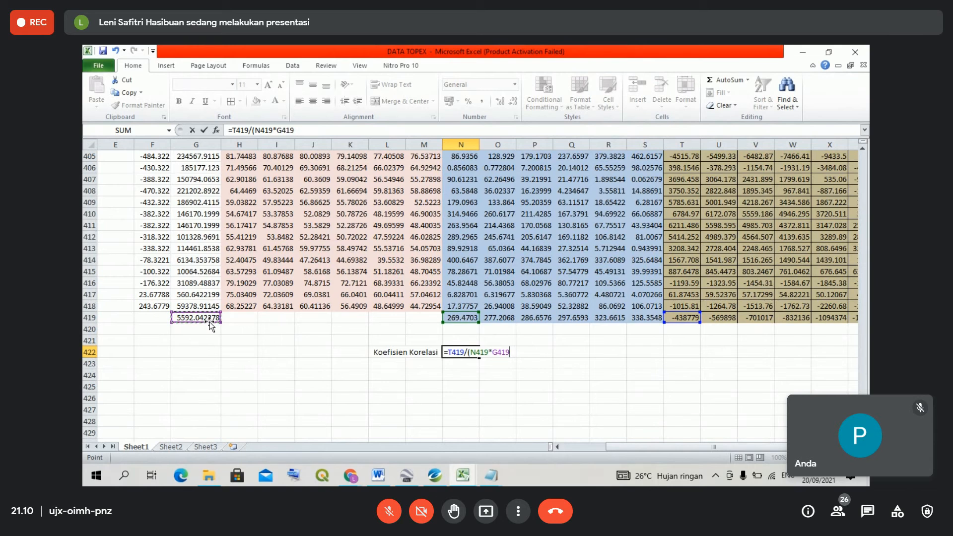
pyautogui.write(')')
pyautogui.press('Return')
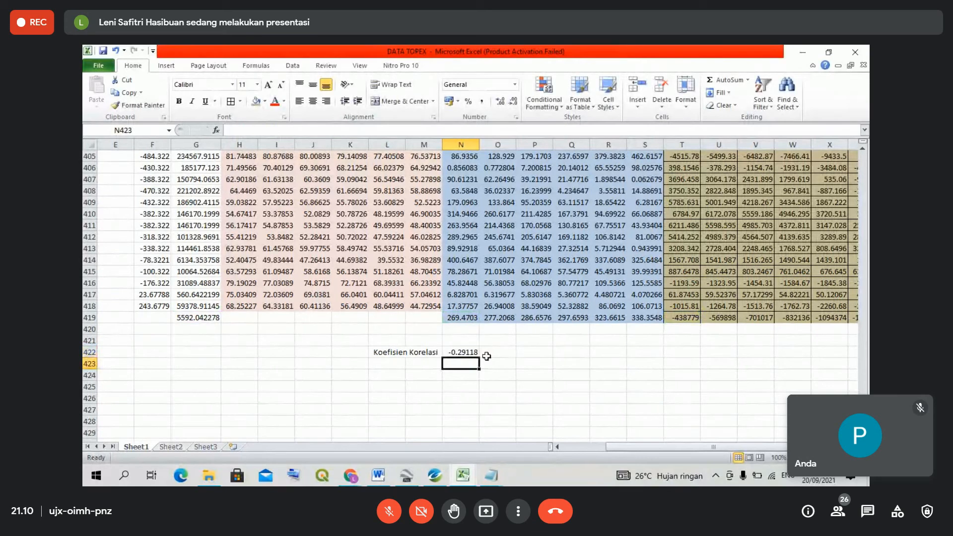
# - Edit the N422 formula to lock the row of the G419 reference, so it reads =T419/(N419*G$419)
pyautogui.click(468, 355)
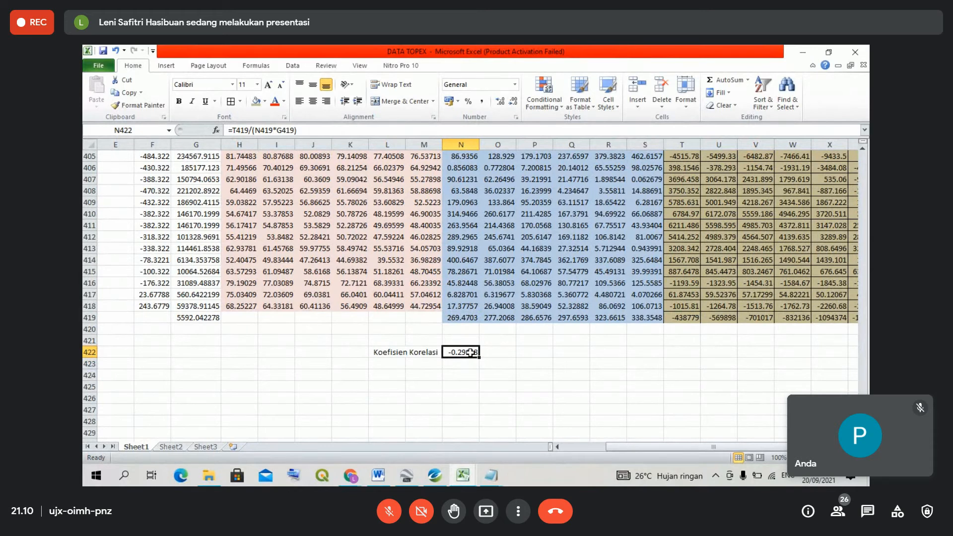
pyautogui.click(283, 130)
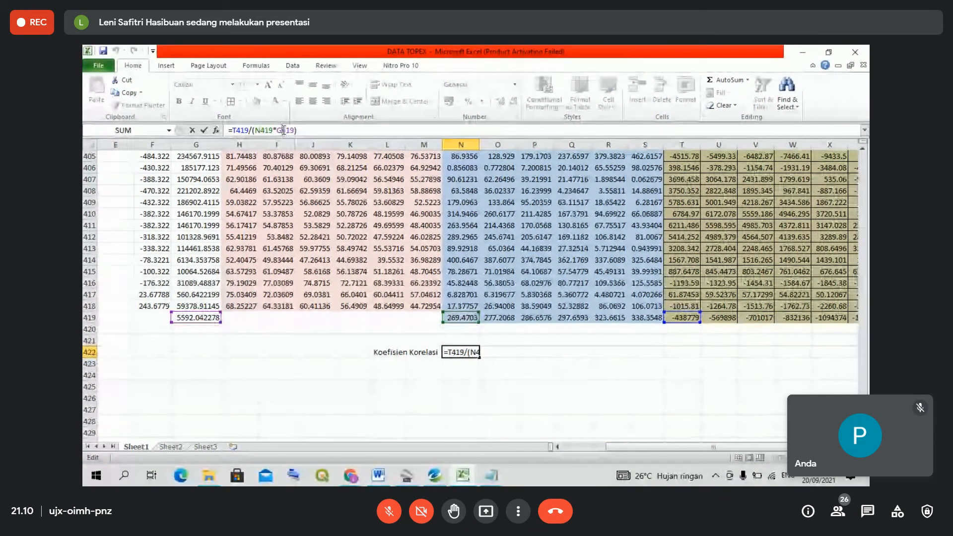
pyautogui.write('$')
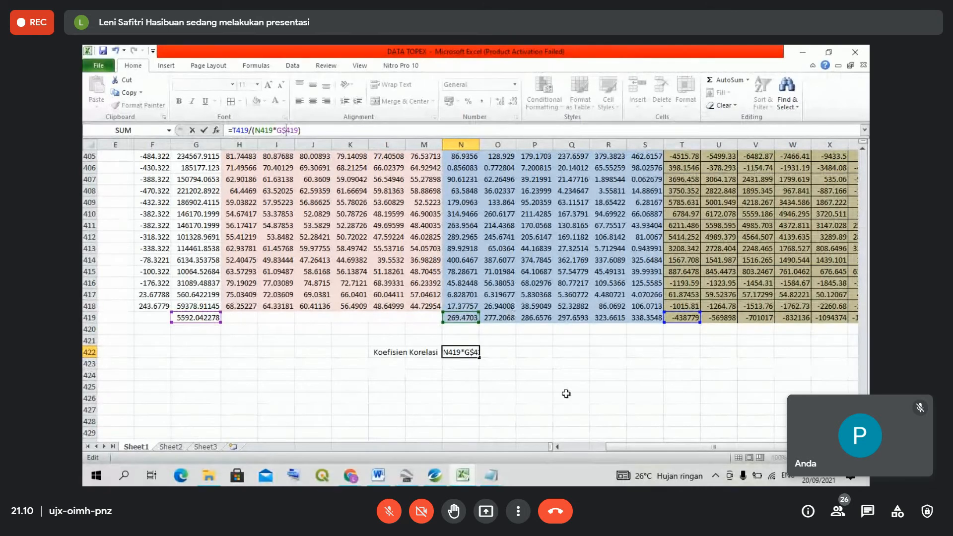
pyautogui.click(495, 357)
# - Try to fill the N422 formula across to S422 and check the references in the copies in O422 and S422
pyautogui.click(469, 352)
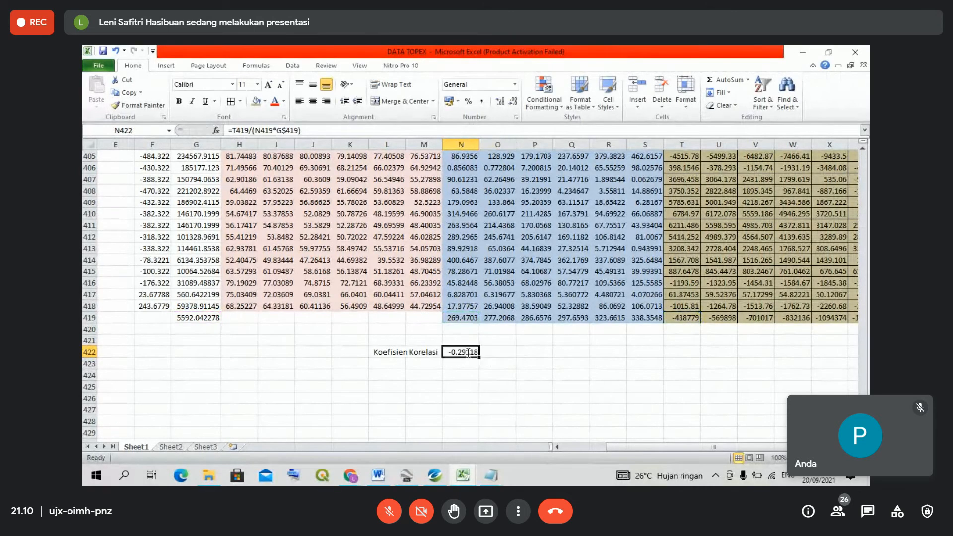
pyautogui.moveTo(479, 356); pyautogui.dragTo(655, 352)
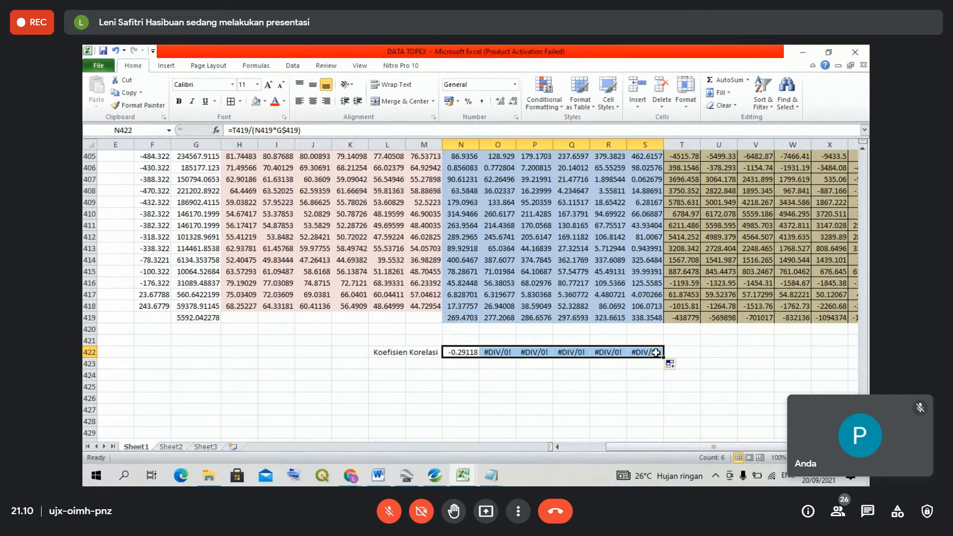
pyautogui.click(494, 355)
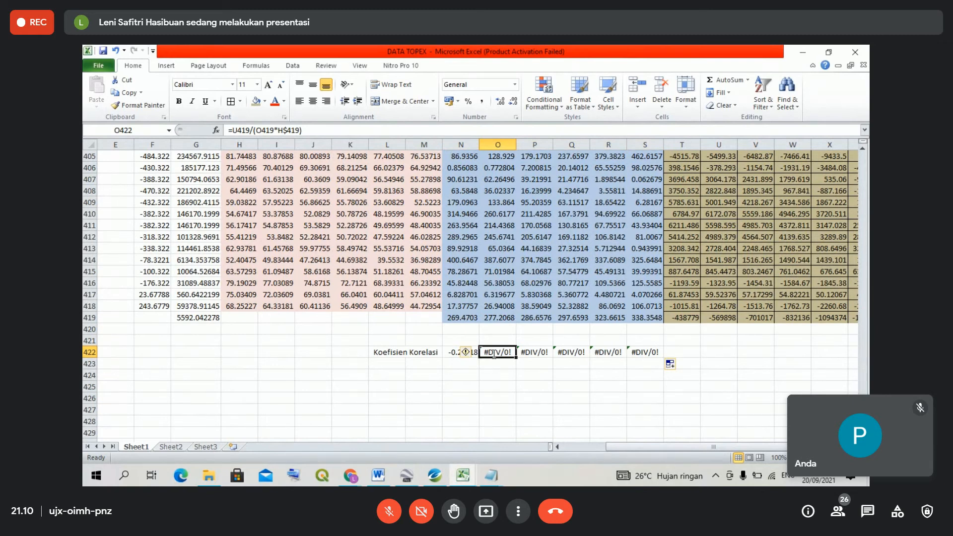
pyautogui.click(658, 355)
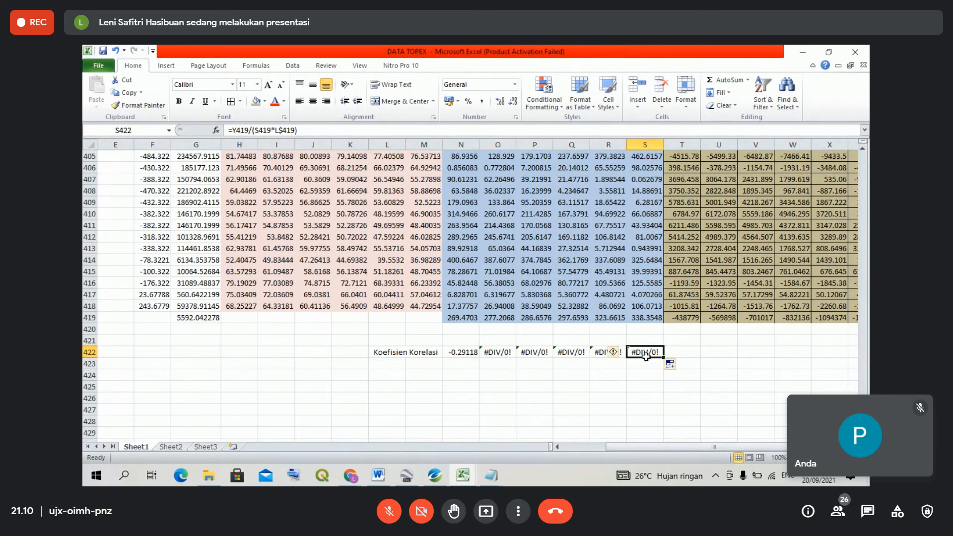
# - Cancel the accidental cell move and clear the filled formulas from O422:S422
pyautogui.moveTo(662, 357); pyautogui.dragTo(506, 357)
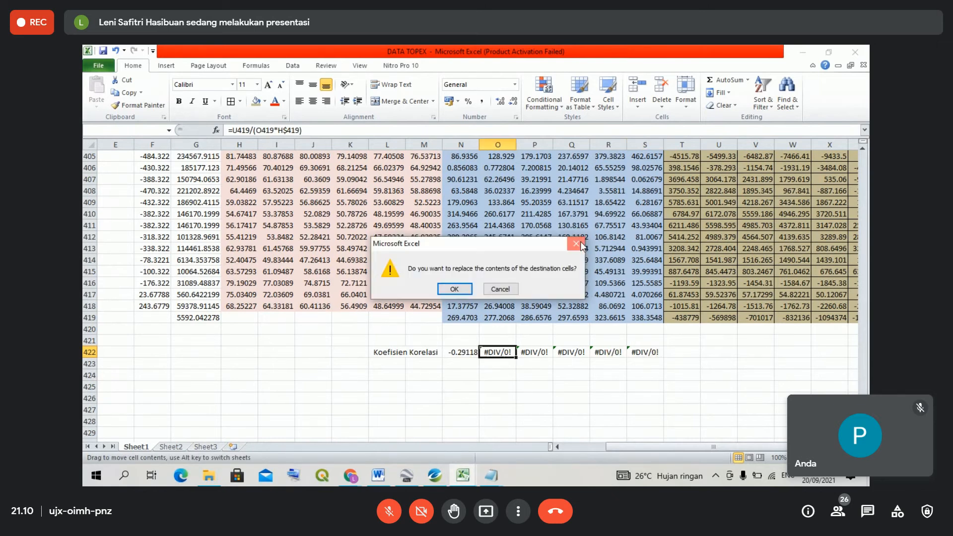
pyautogui.click(581, 246)
pyautogui.moveTo(645, 353); pyautogui.dragTo(517, 355)
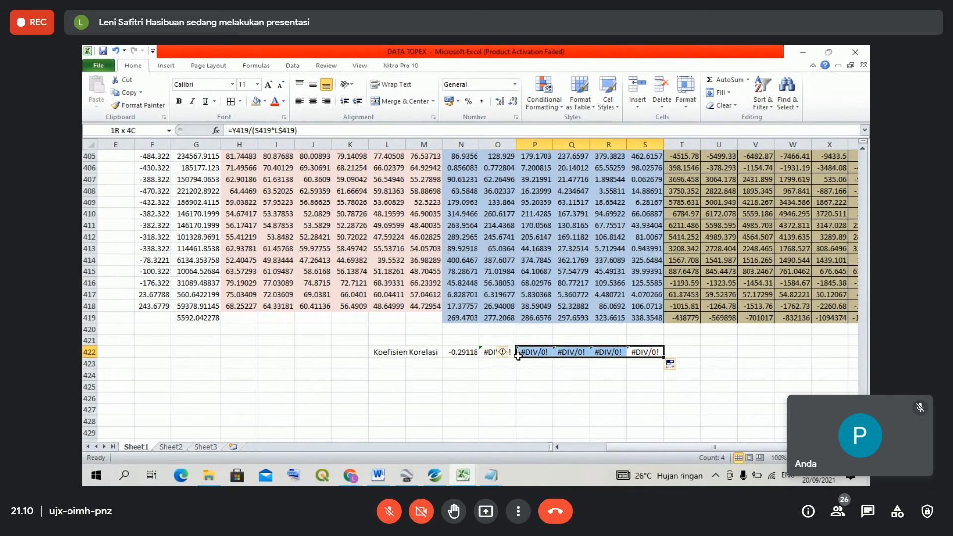
pyautogui.keyDown('shift'); pyautogui.click(502, 354); pyautogui.keyUp('shift')
pyautogui.press('Delete')
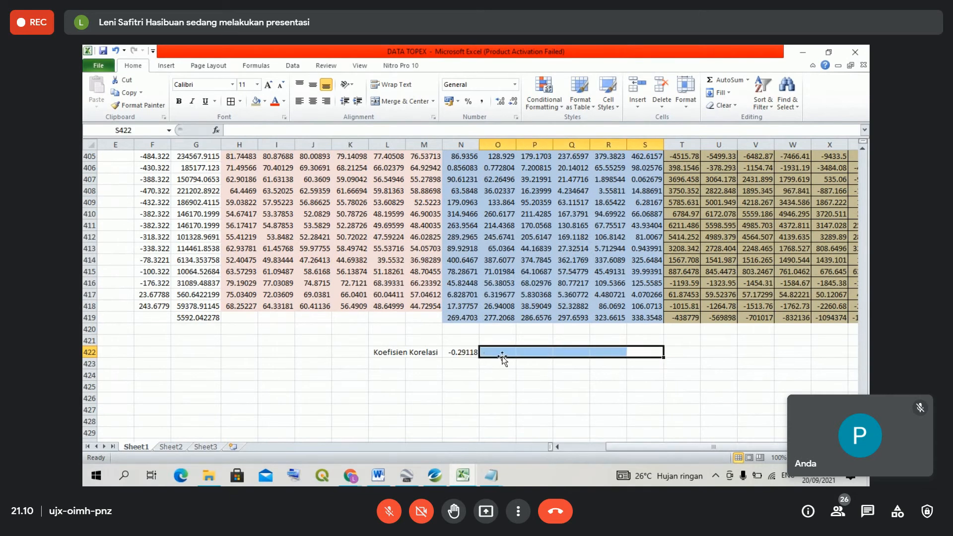
# - Enter the formula =U419/(O419*G419) in O422 for the second correlation coefficient
pyautogui.click(498, 352)
pyautogui.write('=')
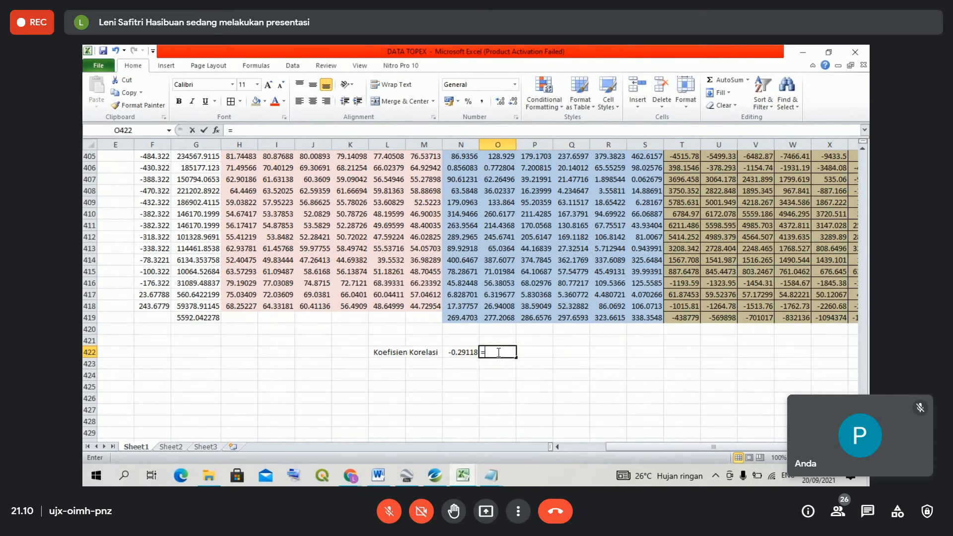
pyautogui.click(723, 318)
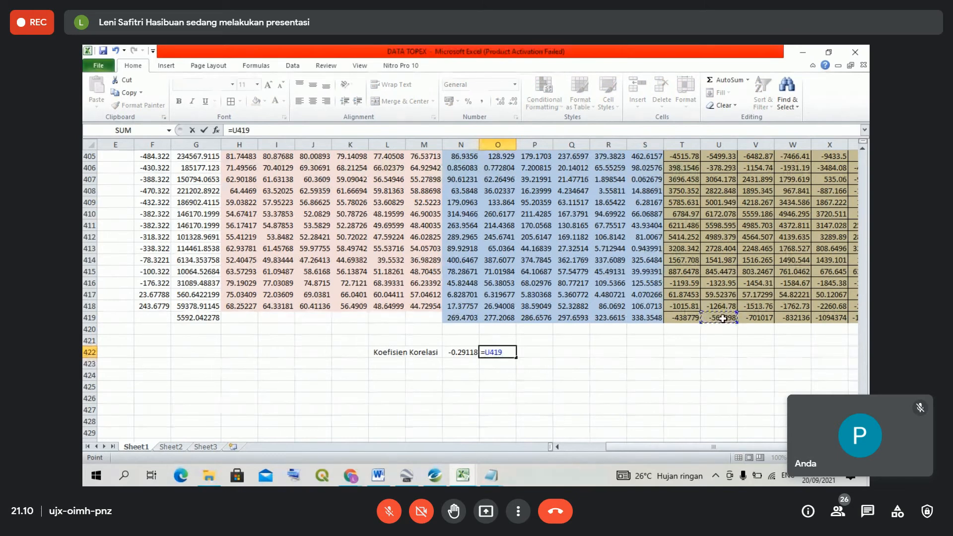
pyautogui.write('/')
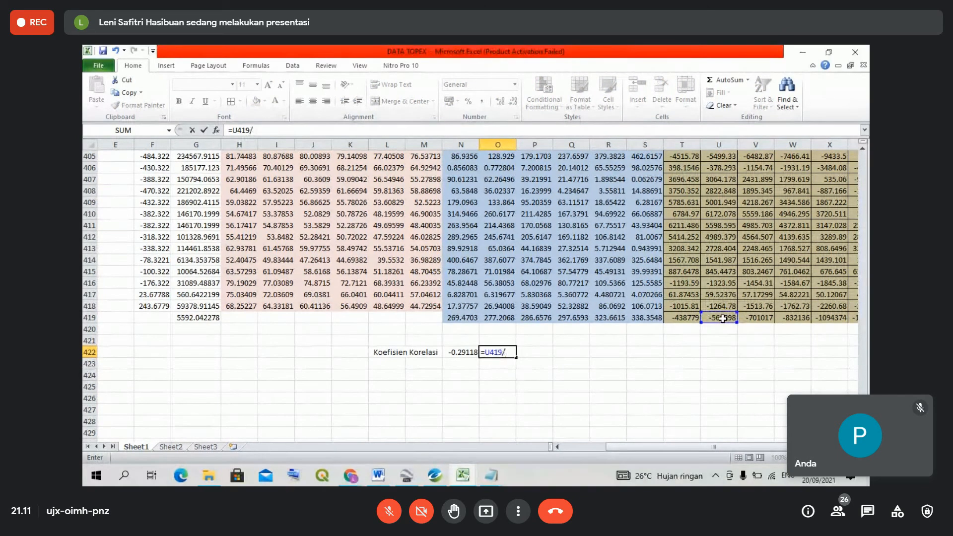
pyautogui.write('(')
pyautogui.click(507, 317)
pyautogui.write('*')
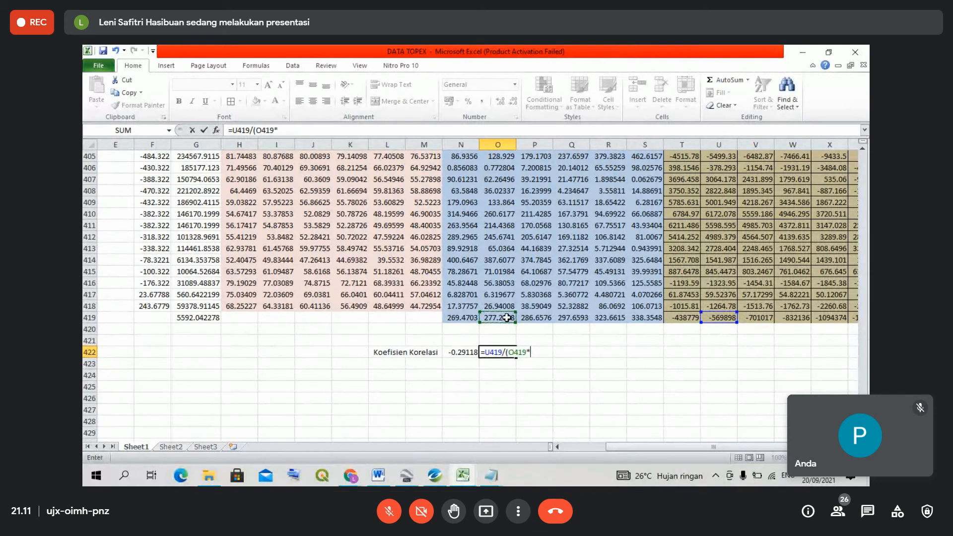
pyautogui.click(206, 317)
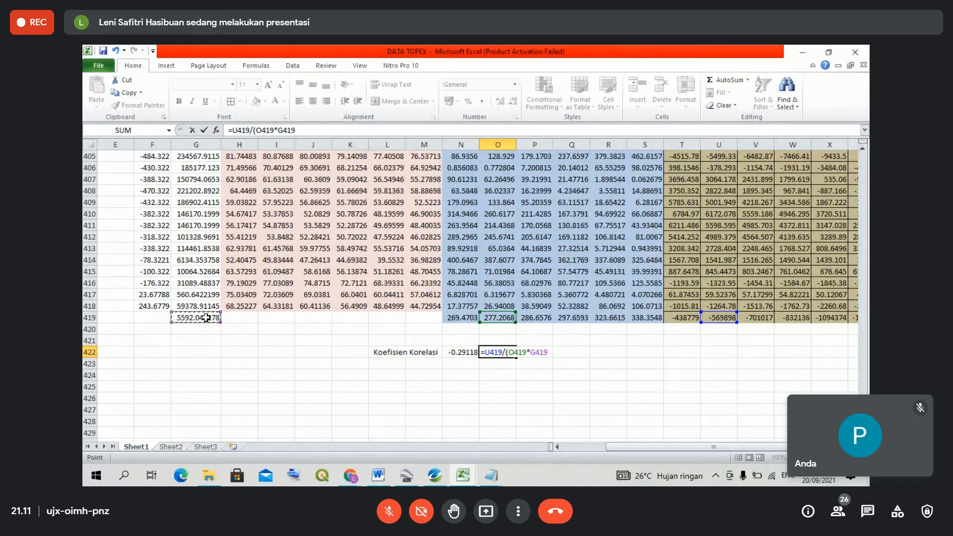
pyautogui.write(')')
pyautogui.press('Return')
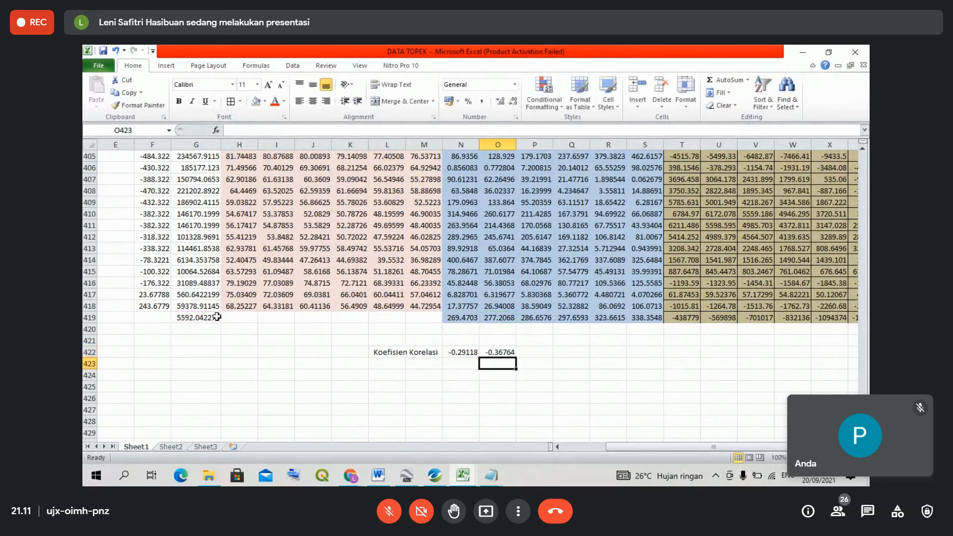
# - Enter the formula =V419-(P419*G419) in P422, beside the second coefficient
pyautogui.click(529, 353)
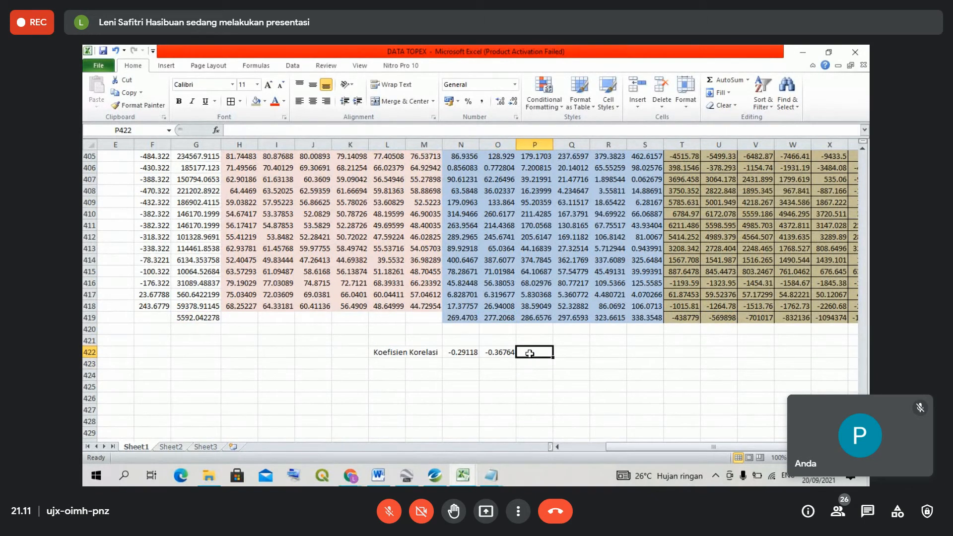
pyautogui.write('=')
pyautogui.click(763, 319)
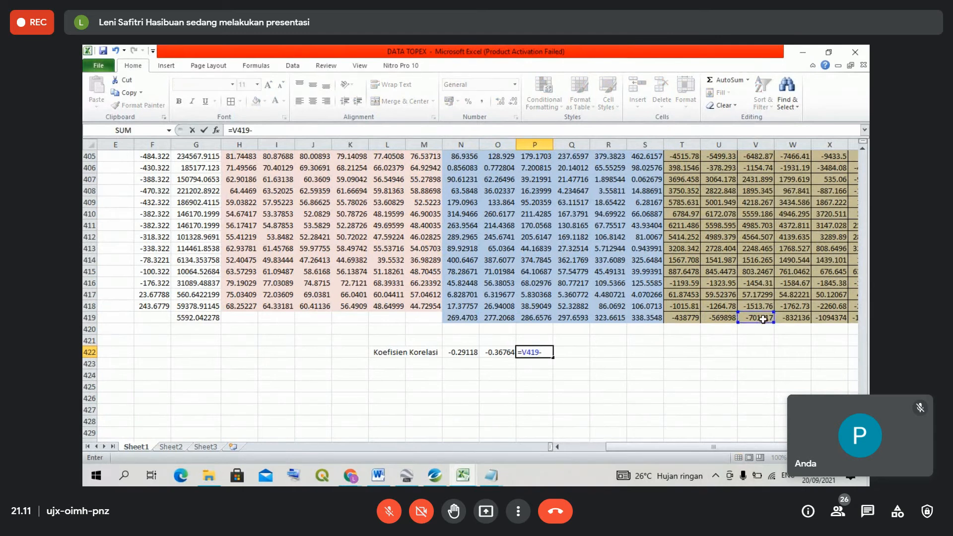
pyautogui.write('(')
pyautogui.click(530, 319)
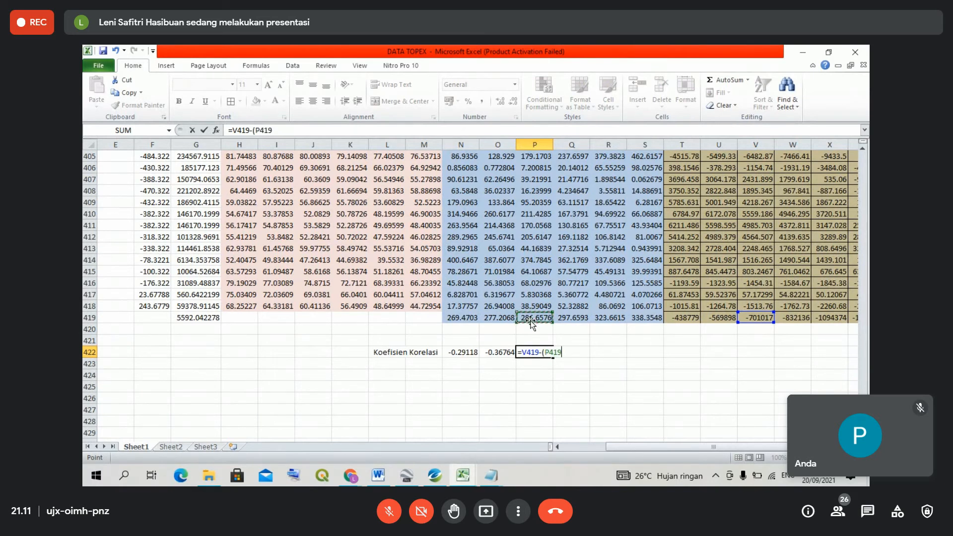
pyautogui.write('*')
pyautogui.click(207, 318)
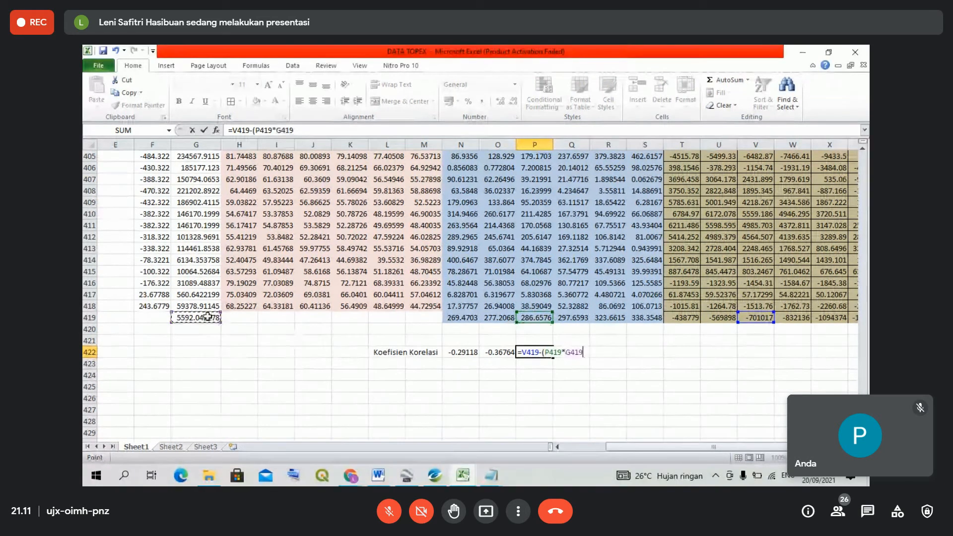
pyautogui.press('Return')
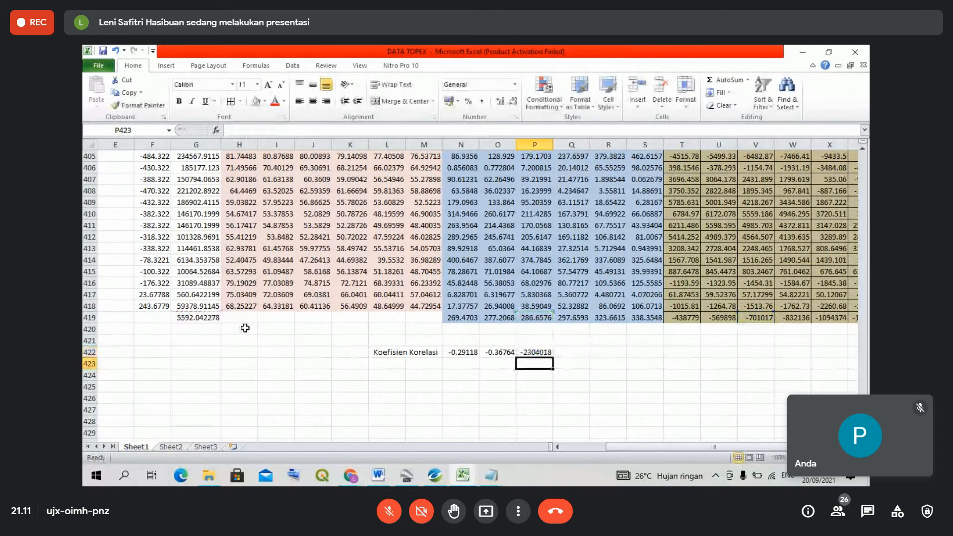
# - Replace the minus sign in P422 with a division sign so the formula reads =V419/(P419*G419)
pyautogui.click(534, 353)
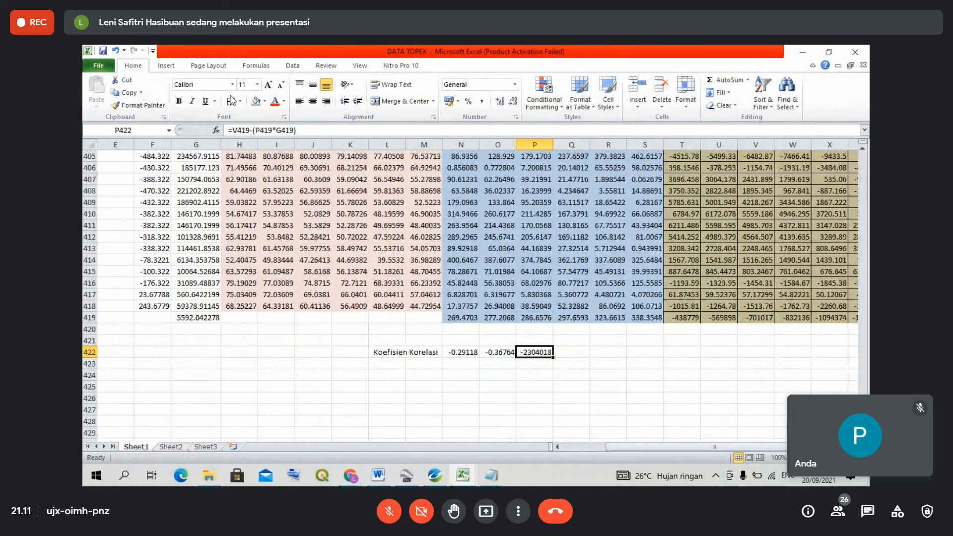
pyautogui.click(254, 132)
pyautogui.press('BackSpace')
pyautogui.write('/')
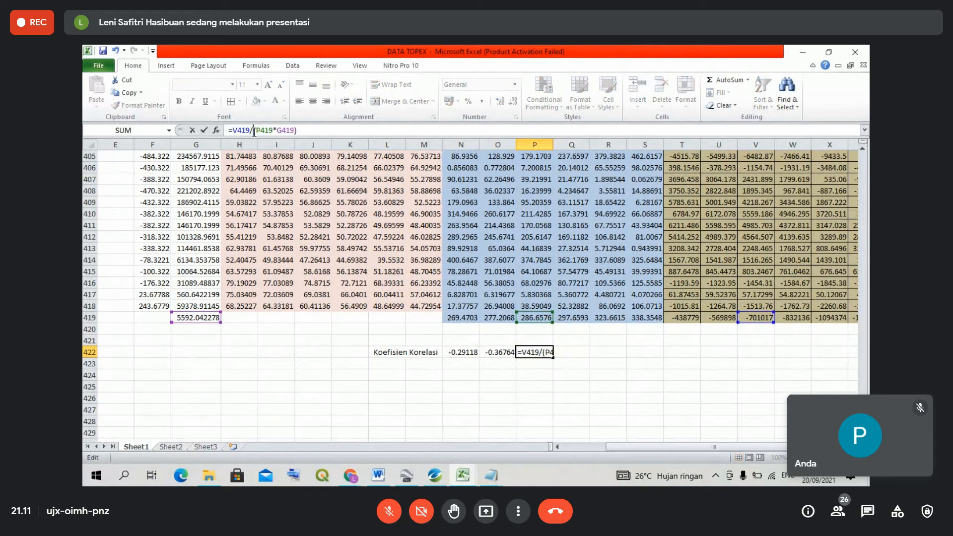
pyautogui.press('Return')
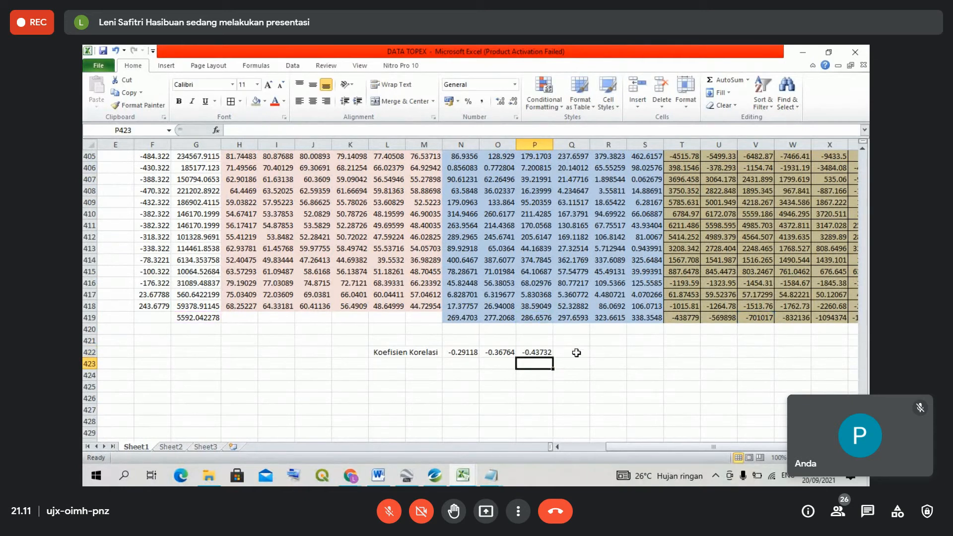
# - Enter the formula =W419/(Q419*G419) in Q422 for the fourth correlation coefficient and select R422
pyautogui.click(576, 352)
pyautogui.write('=')
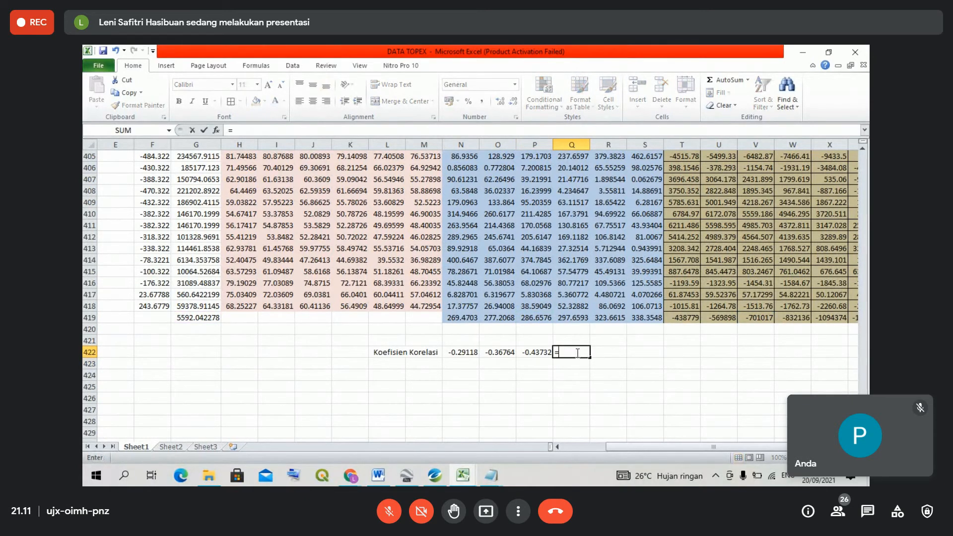
pyautogui.click(800, 320)
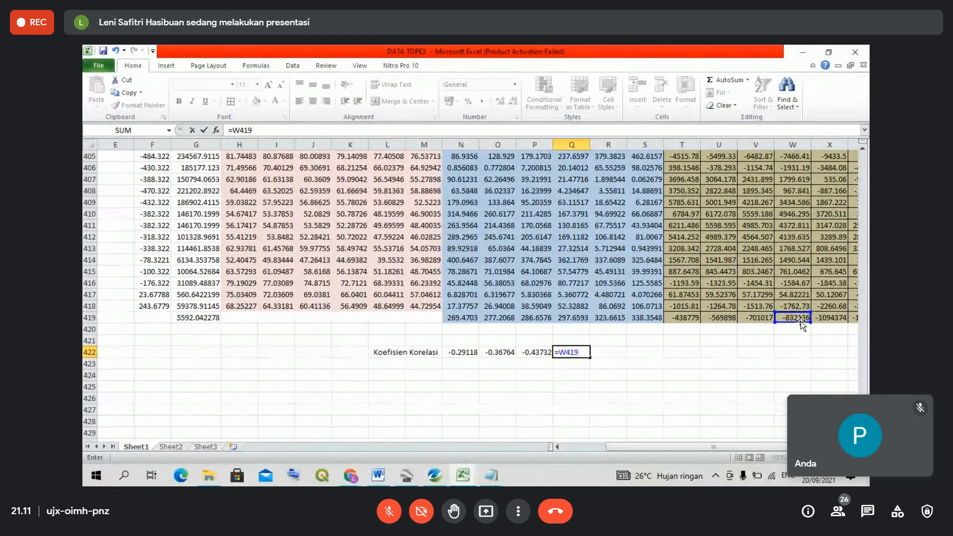
pyautogui.write('/(')
pyautogui.click(581, 319)
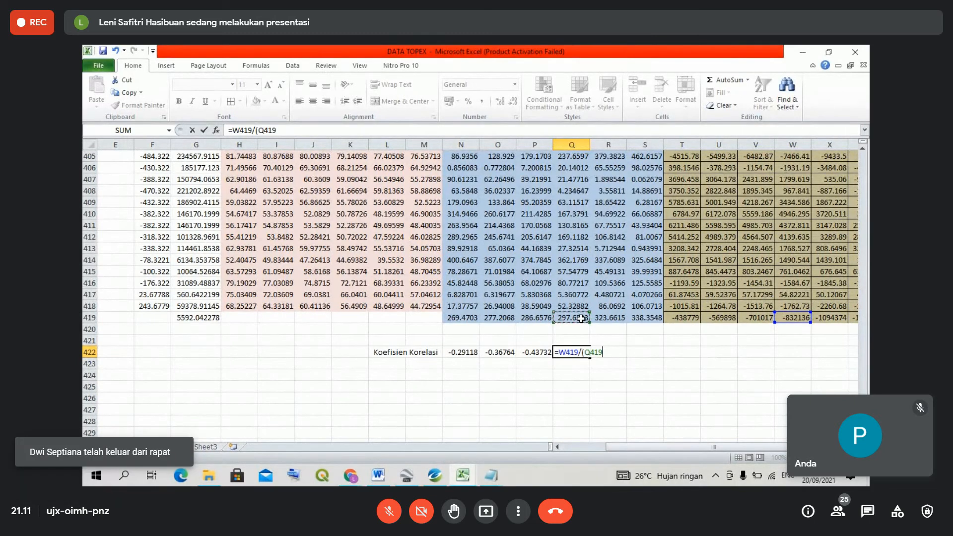
pyautogui.write('*')
pyautogui.click(210, 317)
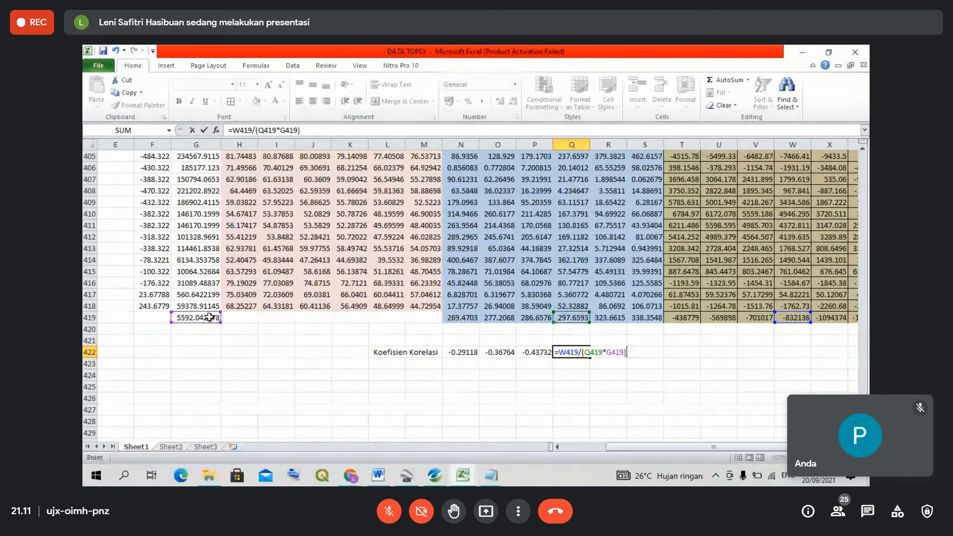
pyautogui.press('Return')
pyautogui.click(611, 352)
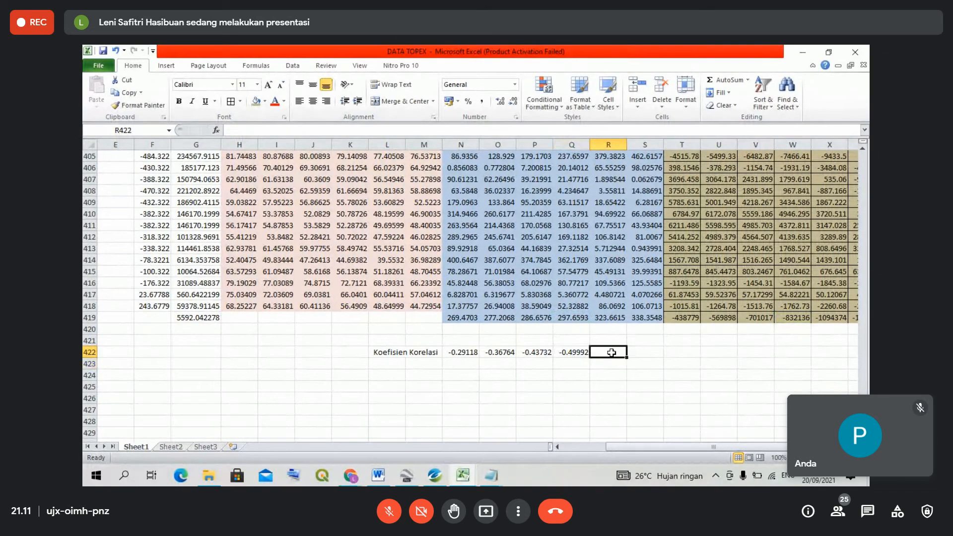
# - Enter the formula =X419/(R419*G419) in R422 for the fifth correlation coefficient
pyautogui.write('=')
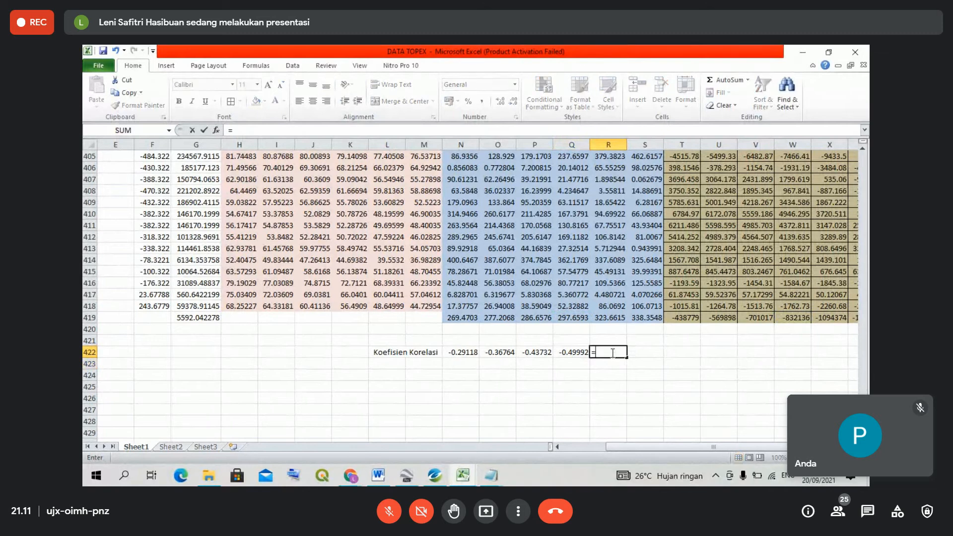
pyautogui.click(826, 321)
pyautogui.write('/(')
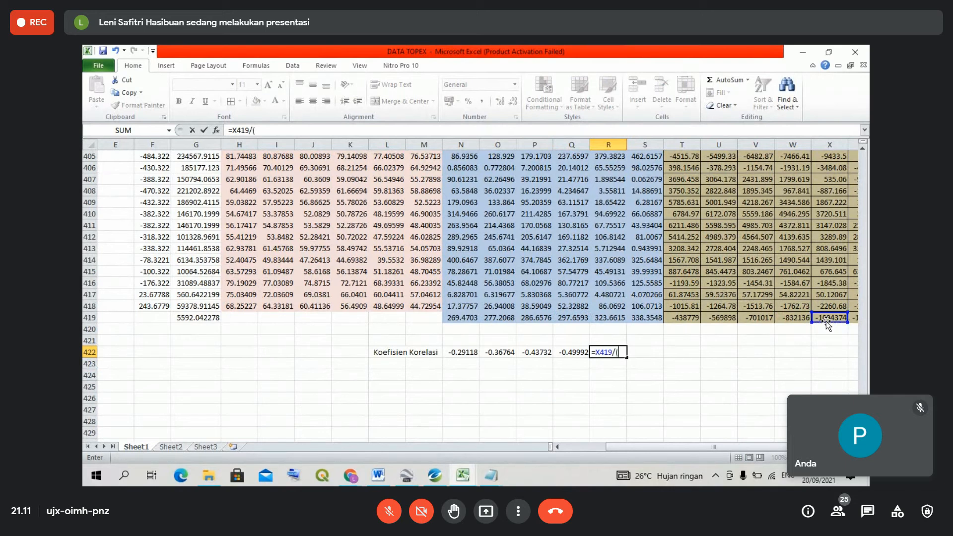
pyautogui.click(620, 316)
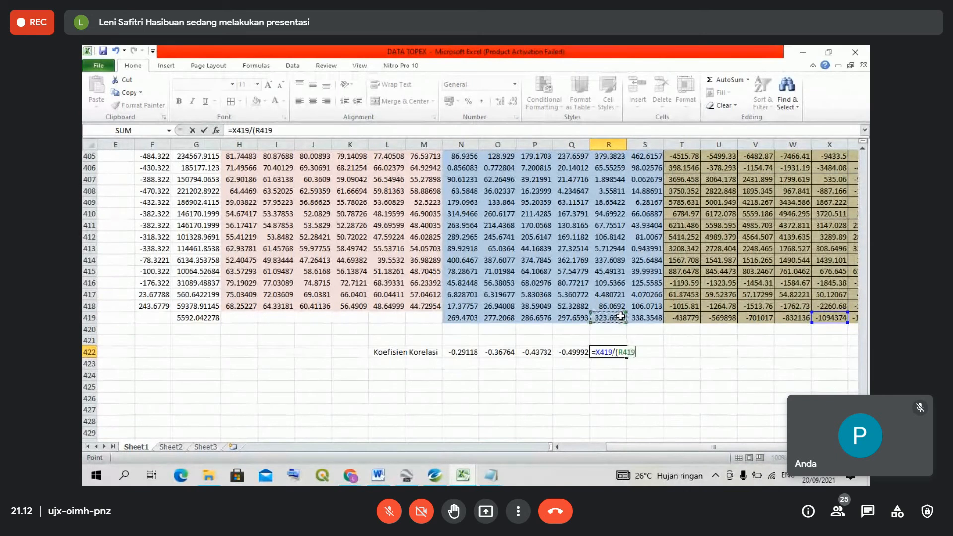
pyautogui.write('*')
pyautogui.click(208, 318)
pyautogui.write(')')
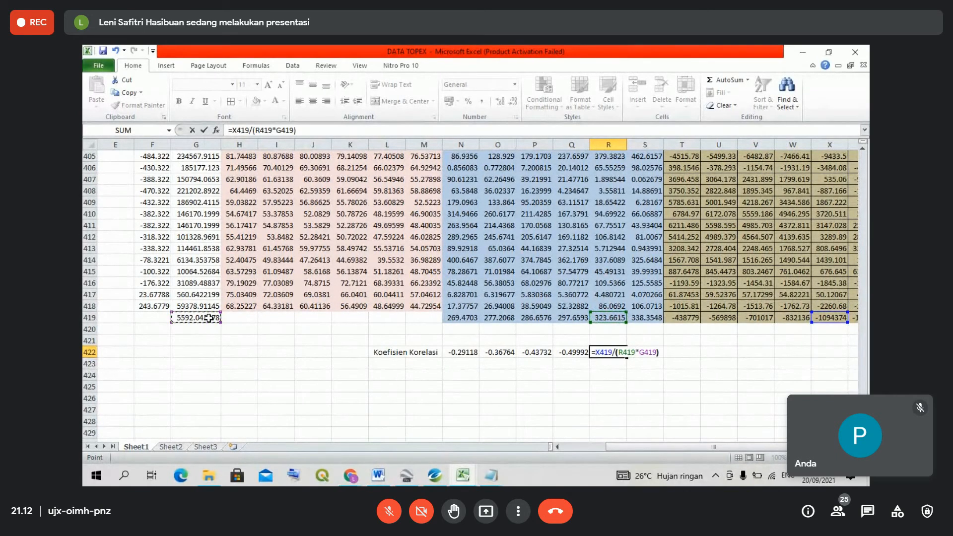
pyautogui.press('Return')
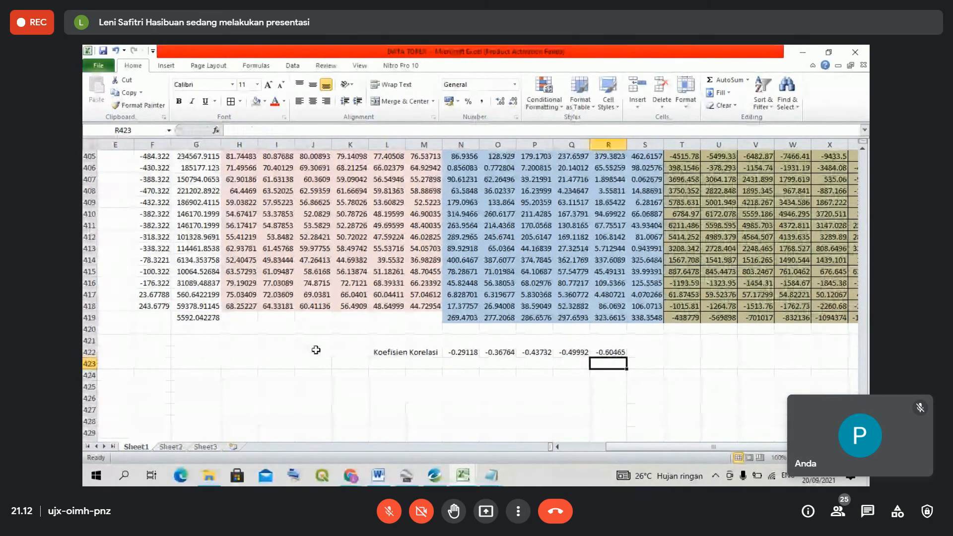
# - Enter the formula =Y419/(S419*G419) in S422 for the sixth correlation coefficient
pyautogui.click(643, 352)
pyautogui.write('=')
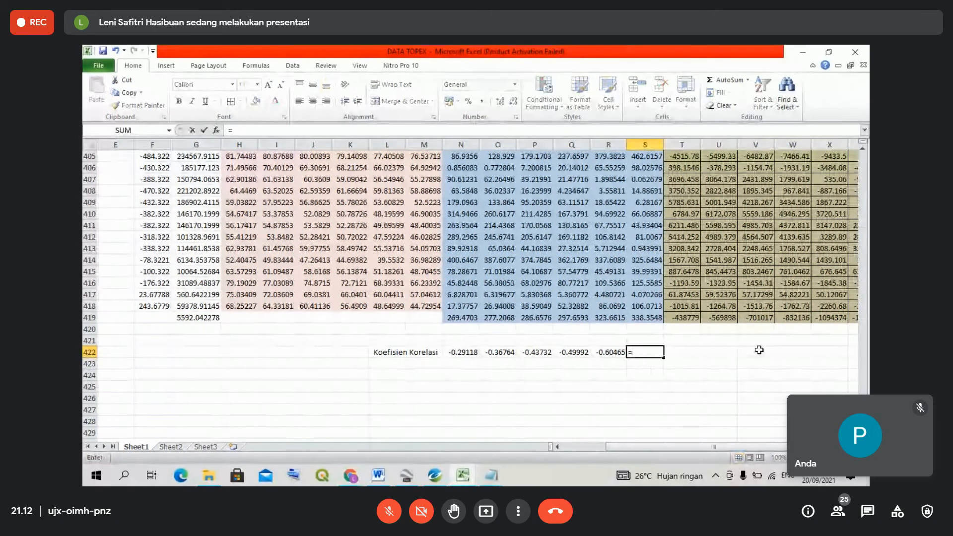
pyautogui.click(853, 317)
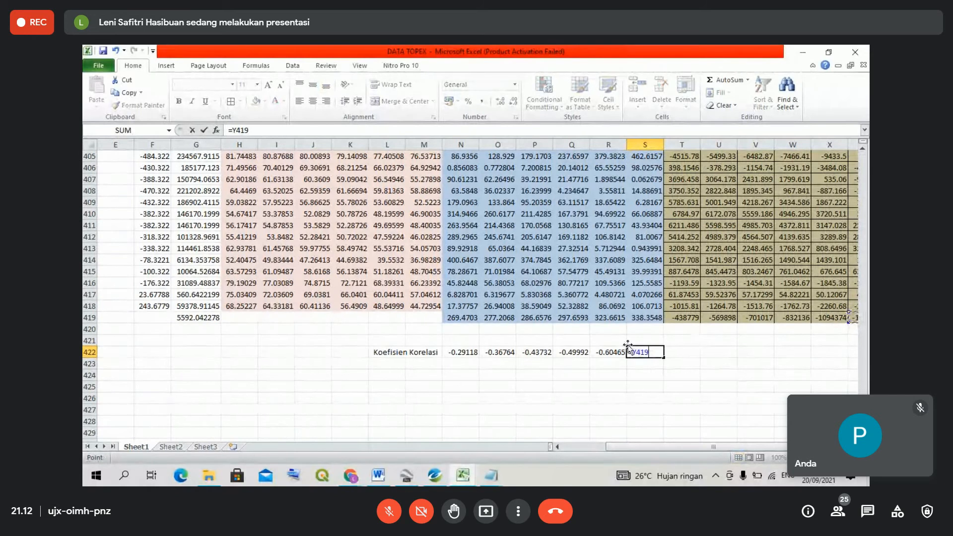
pyautogui.write('/(')
pyautogui.click(653, 318)
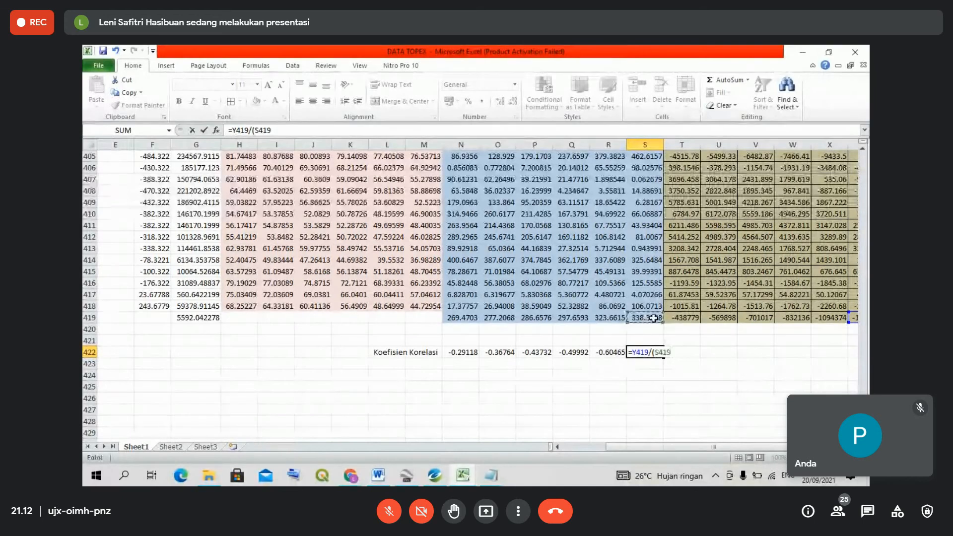
pyautogui.write('*')
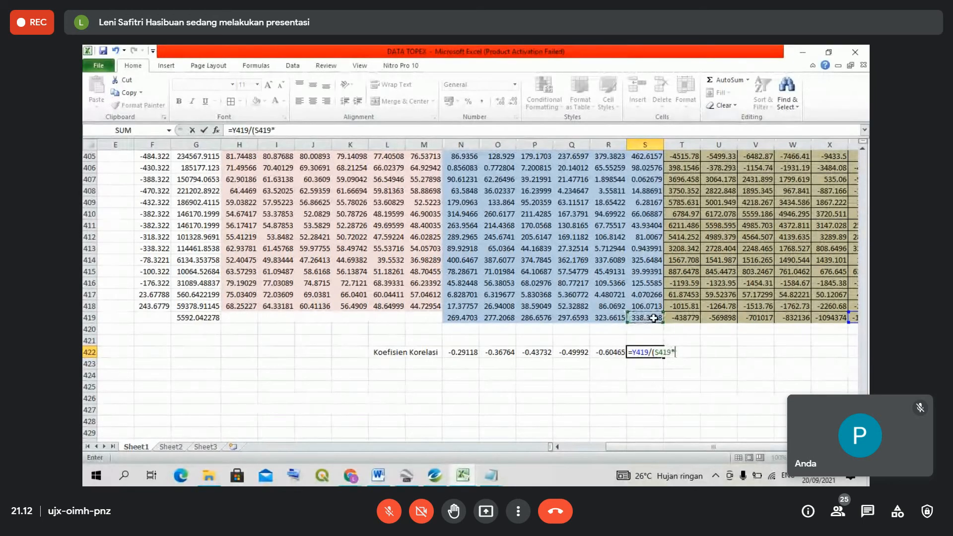
pyautogui.click(209, 320)
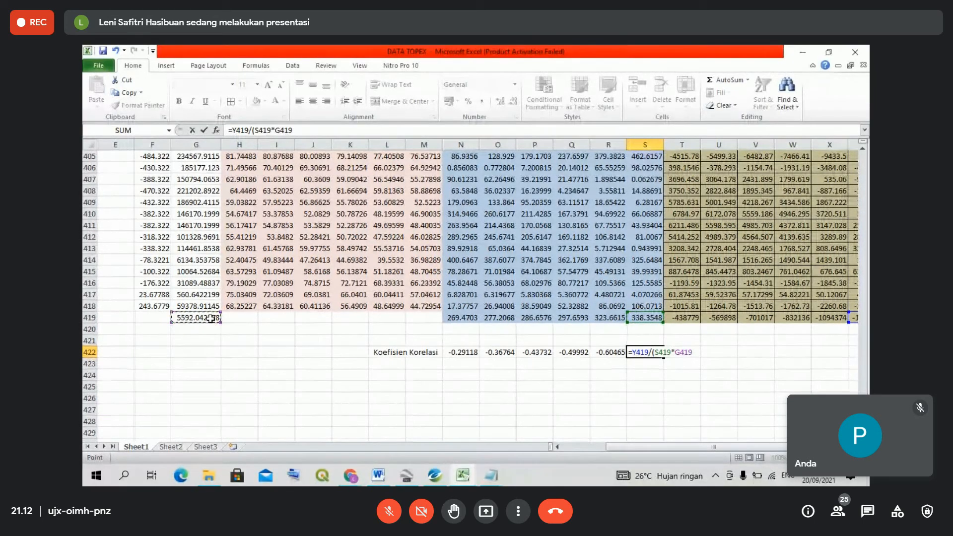
pyautogui.write(')')
pyautogui.press('Return')
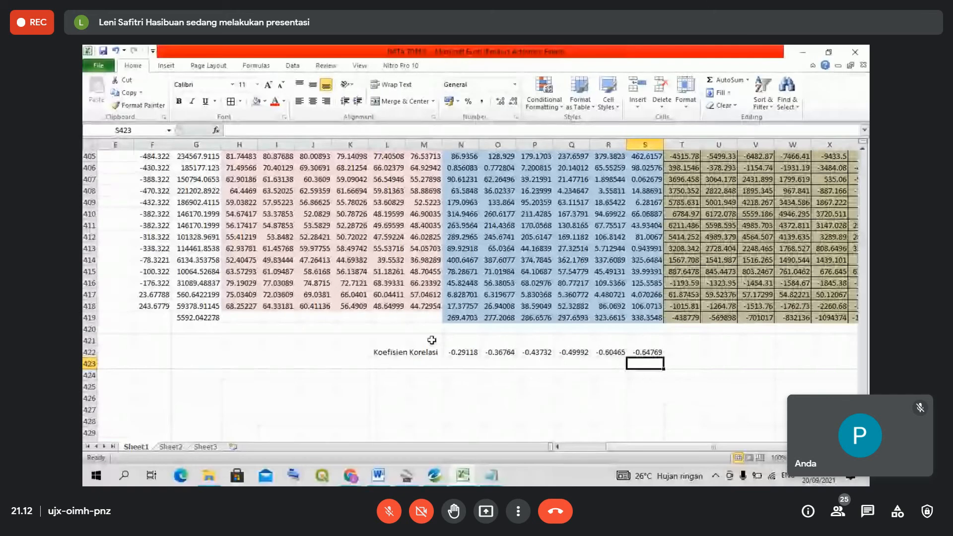
# - Fill N423:S423 below the correlation coefficients with the values 1.7, 1.8, 1.9, 2, 2.2 and 2.3
pyautogui.click(460, 362)
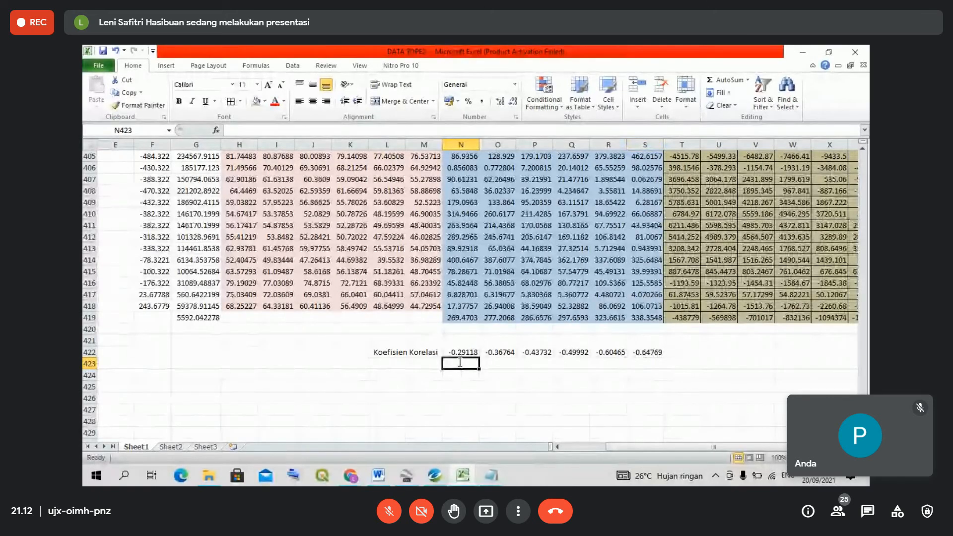
pyautogui.write('1.7')
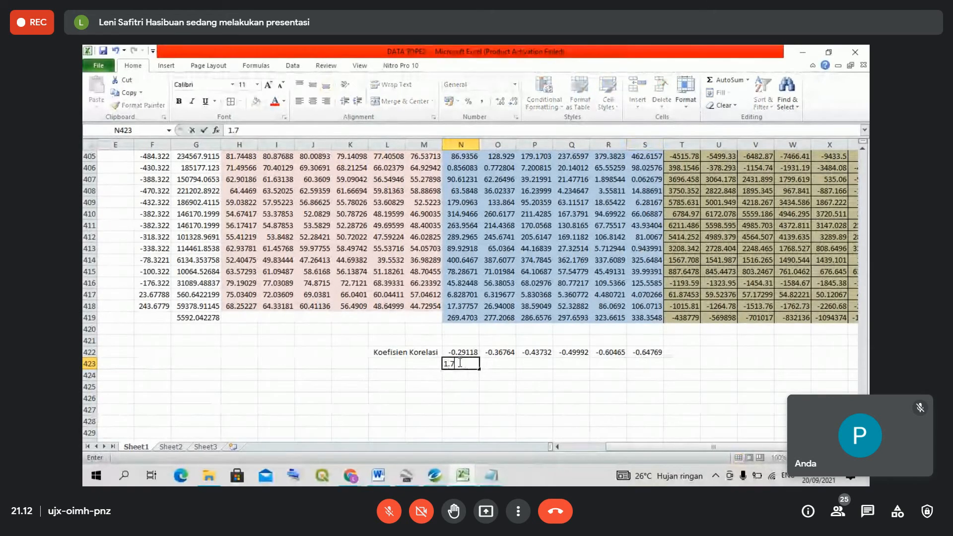
pyautogui.press('Tab')
pyautogui.write('1.8')
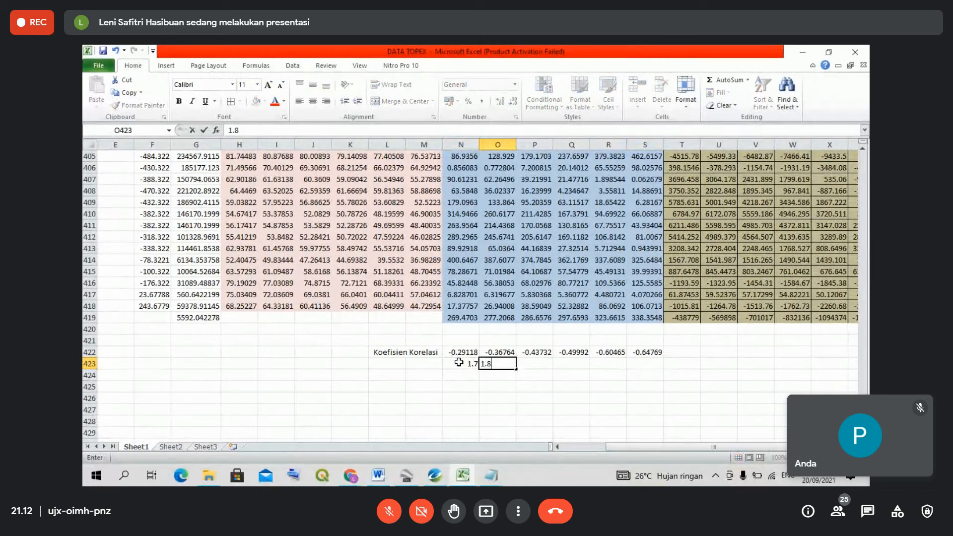
pyautogui.press('Tab')
pyautogui.write('1.9')
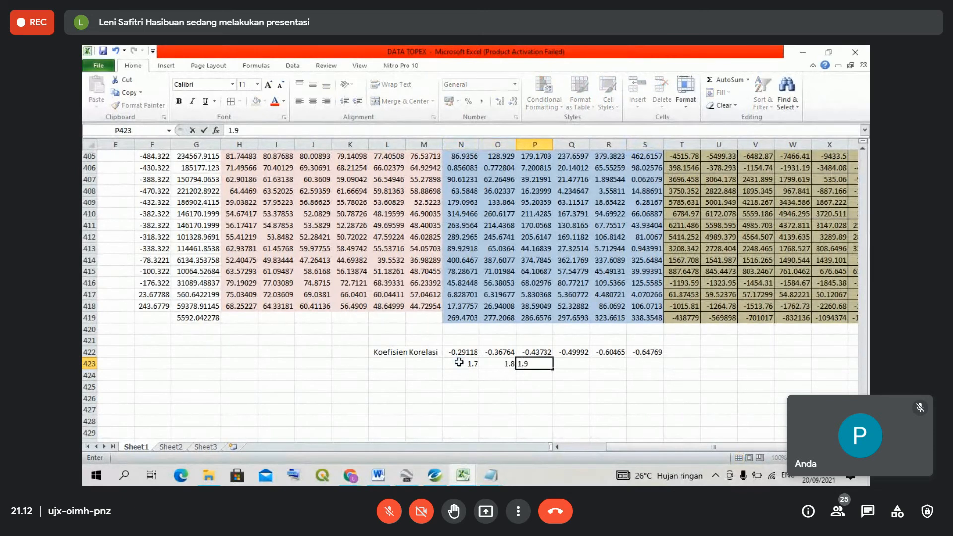
pyautogui.press('Tab')
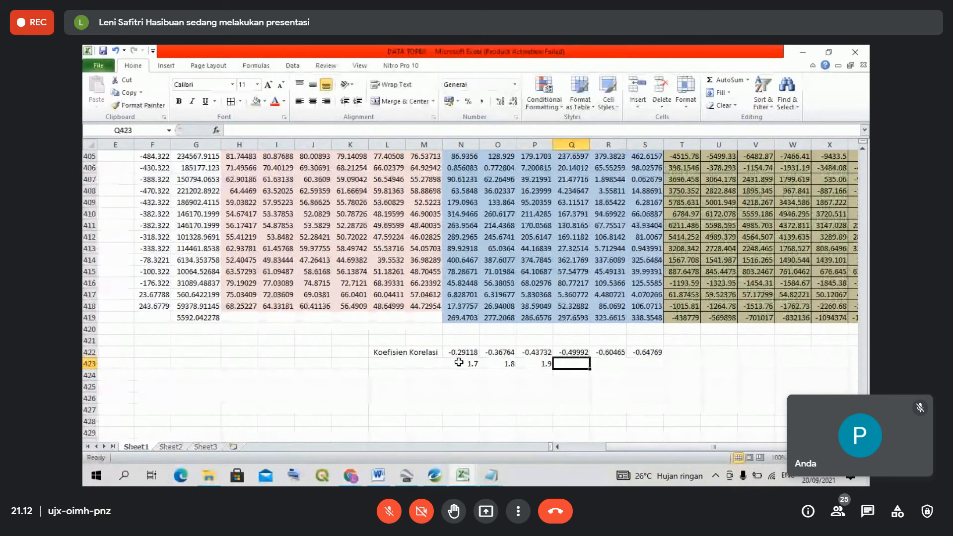
pyautogui.write('2')
pyautogui.press('Tab')
pyautogui.write('2.2')
pyautogui.press('Tab')
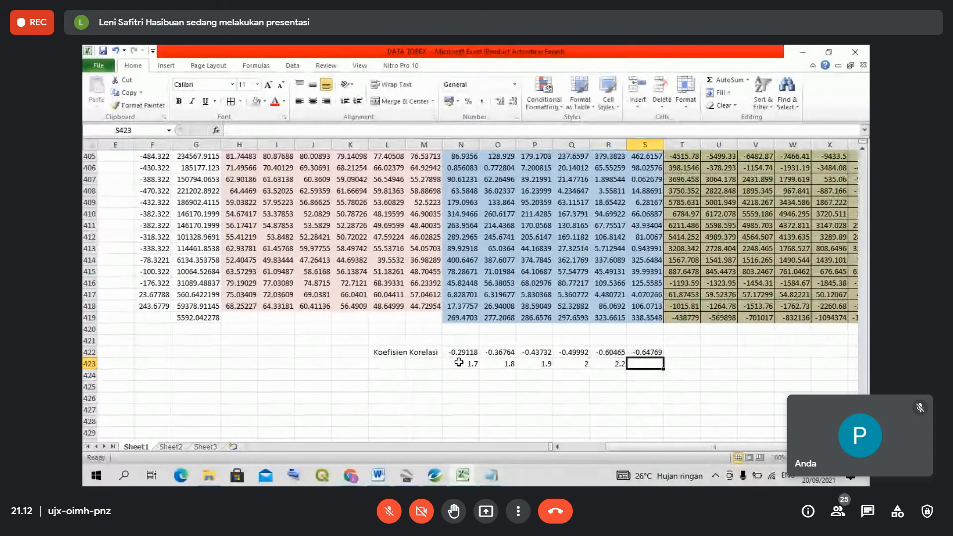
pyautogui.write('2.3')
pyautogui.press('Tab')
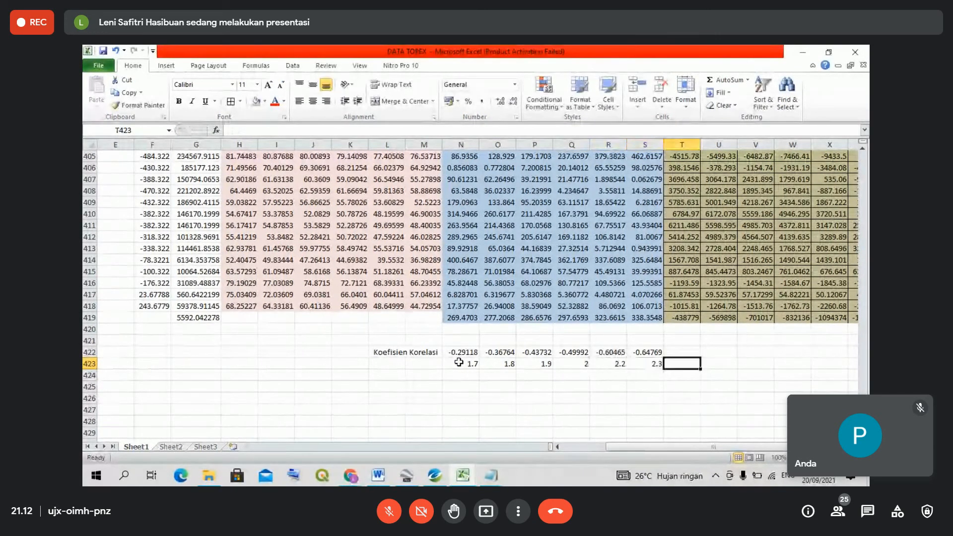
pyautogui.click(651, 358)
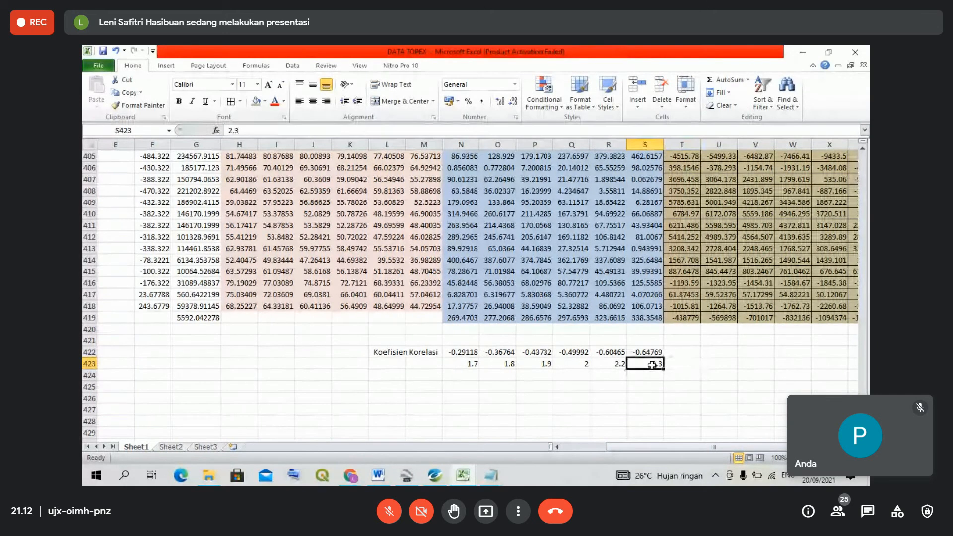
# - Insert a markers-only scatter chart from the range N422:S423
pyautogui.click(612, 352)
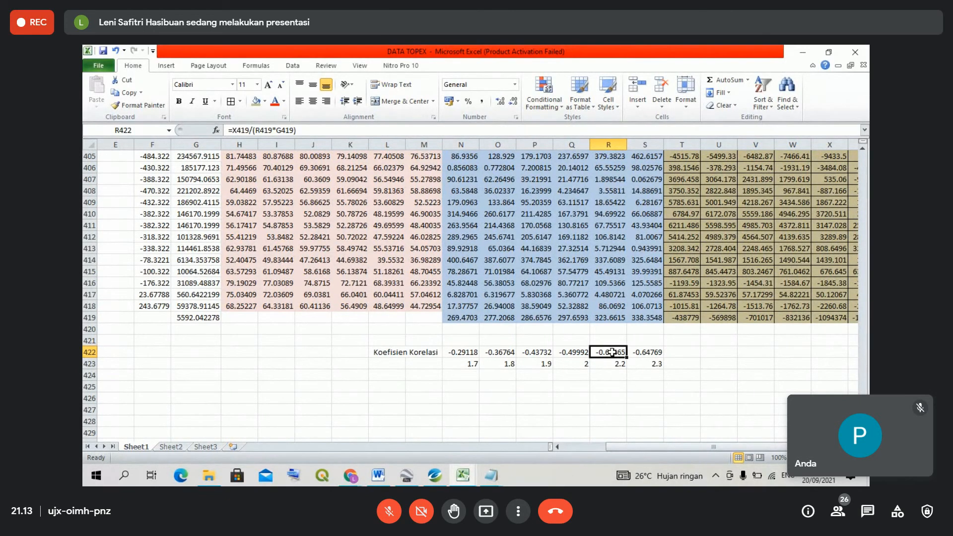
pyautogui.scroll(-1, 612, 352)
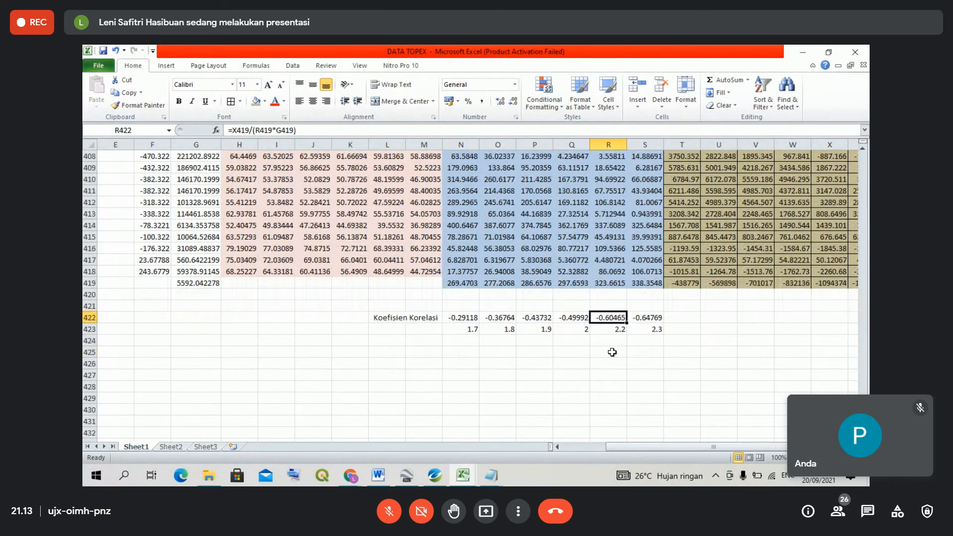
pyautogui.click(464, 319)
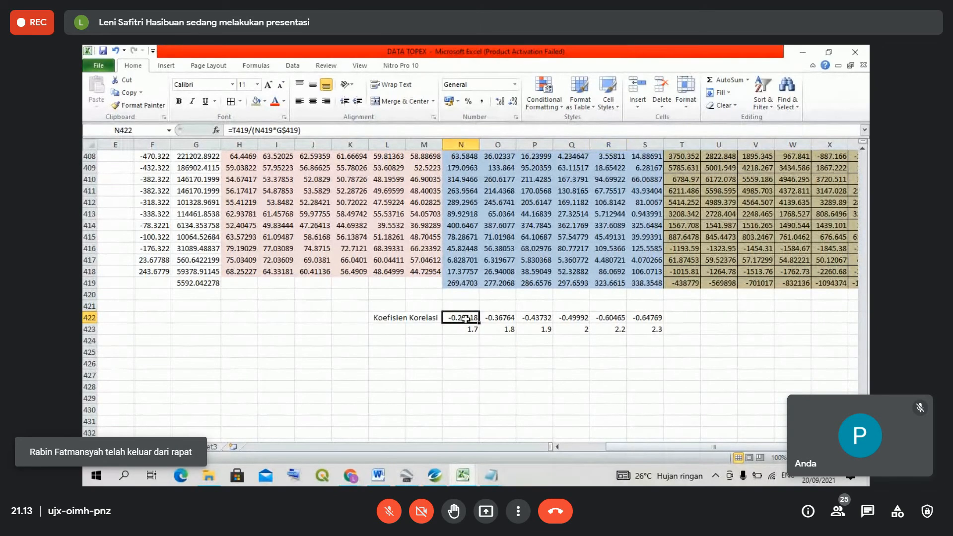
pyautogui.moveTo(465, 319); pyautogui.dragTo(387, 168)
pyautogui.moveTo(464, 365); pyautogui.dragTo(654, 374)
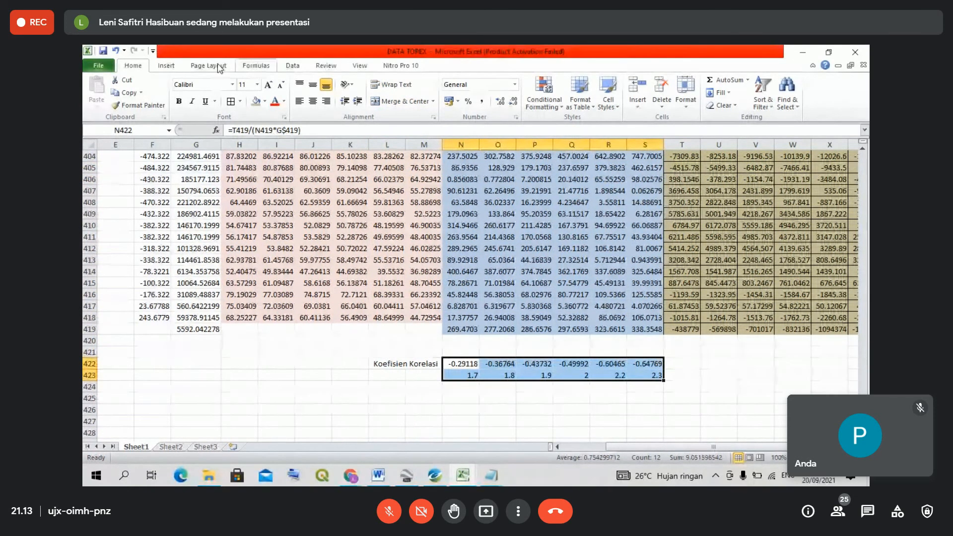
pyautogui.click(166, 65)
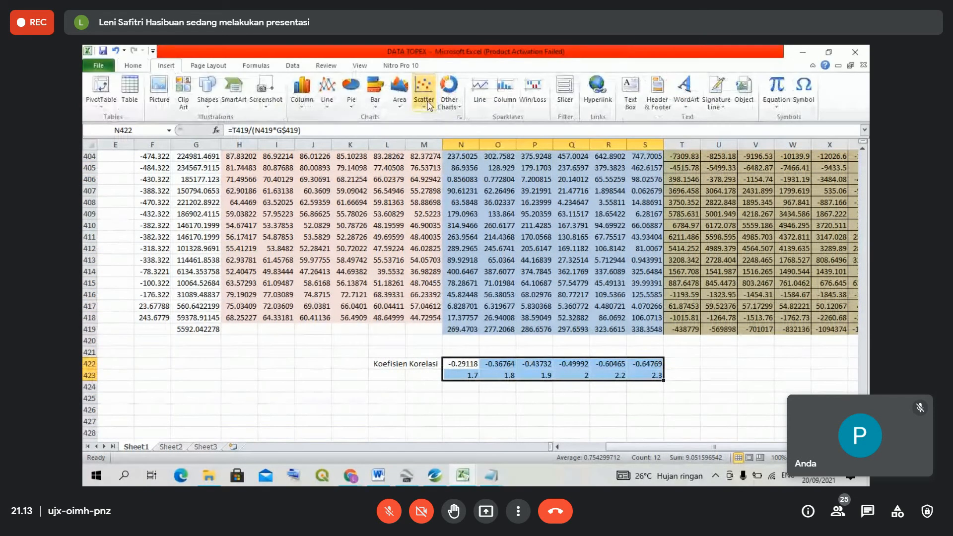
pyautogui.click(424, 94)
pyautogui.click(430, 137)
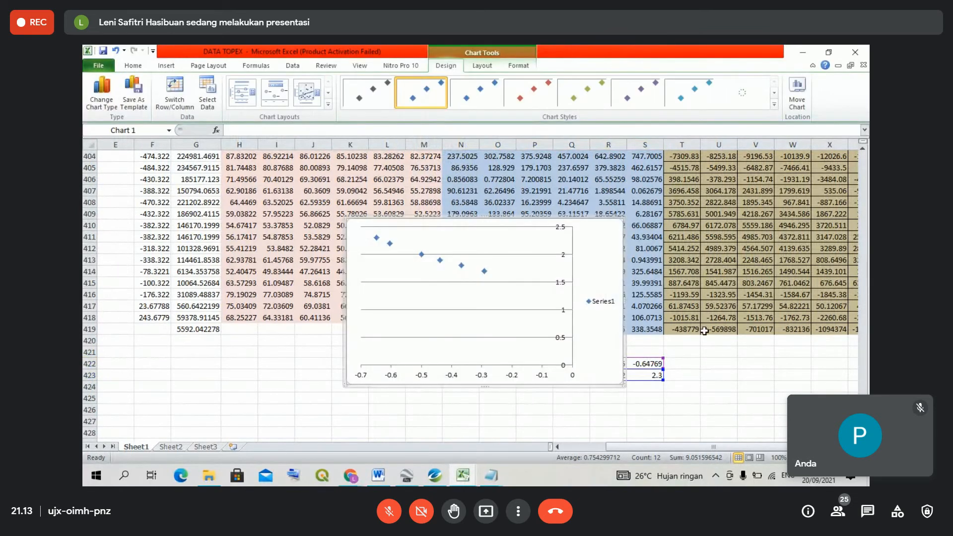
# - Move the scatter chart below the Koefisien Korelasi rows so that it starts at about row 426
pyautogui.scroll(-2, 668, 259)
pyautogui.scroll(-1, 669, 260)
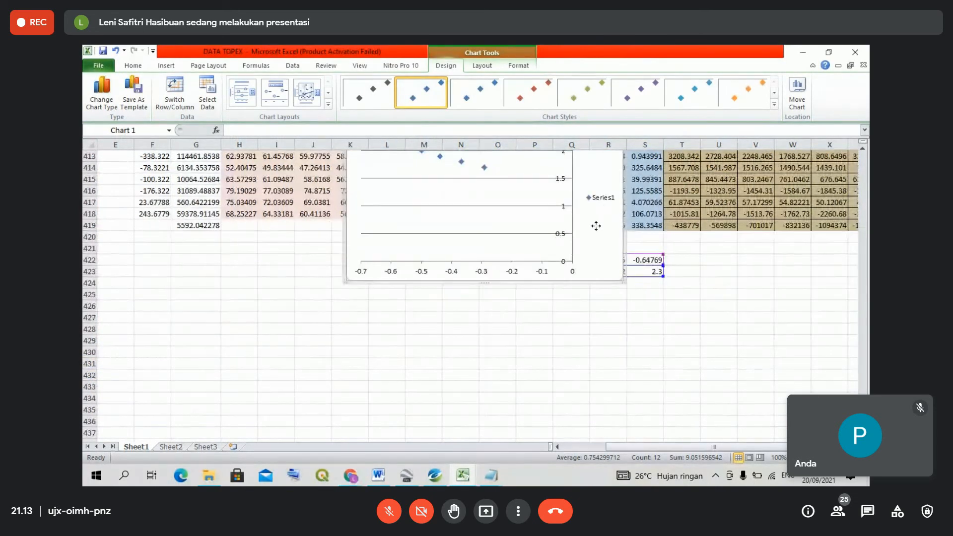
pyautogui.moveTo(602, 234); pyautogui.dragTo(639, 398)
pyautogui.scroll(-2, 705, 361)
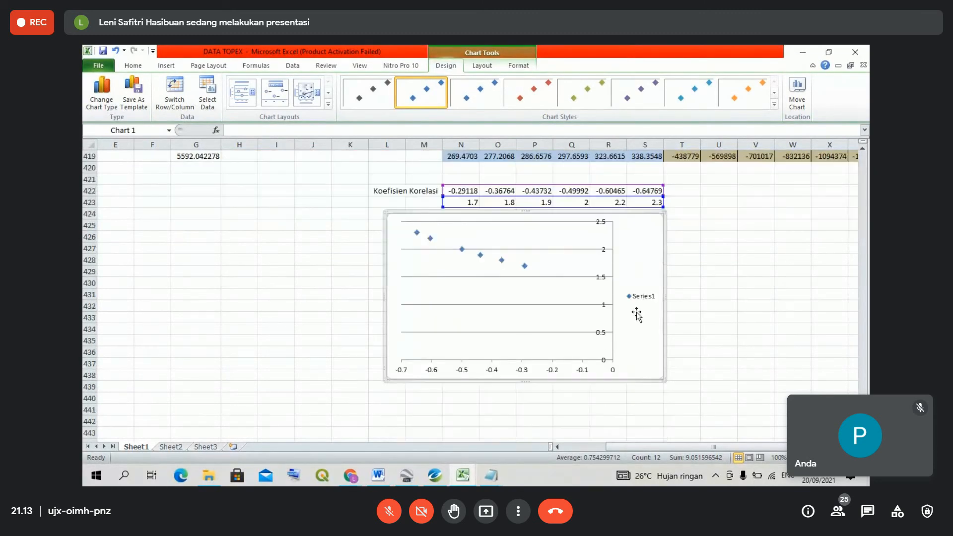
pyautogui.moveTo(653, 334); pyautogui.dragTo(653, 342)
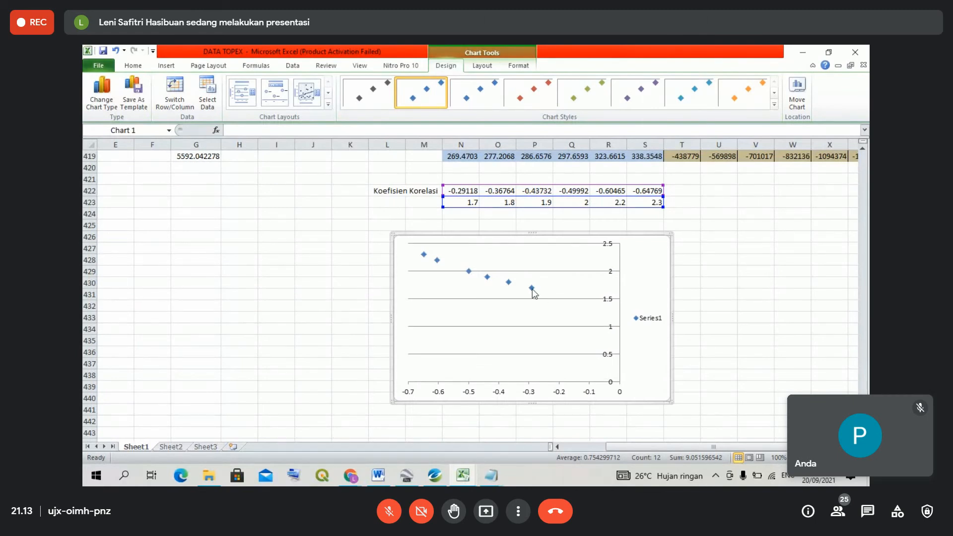
# - Edit the chart's Series1 in its data source and name the series Grafik Densitas
pyautogui.moveTo(532, 291)
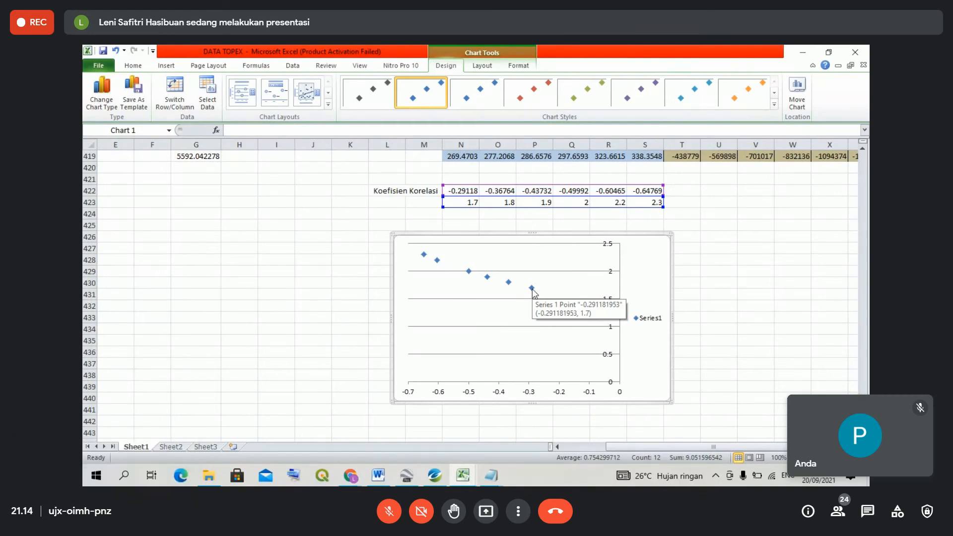
pyautogui.rightClick(531, 289)
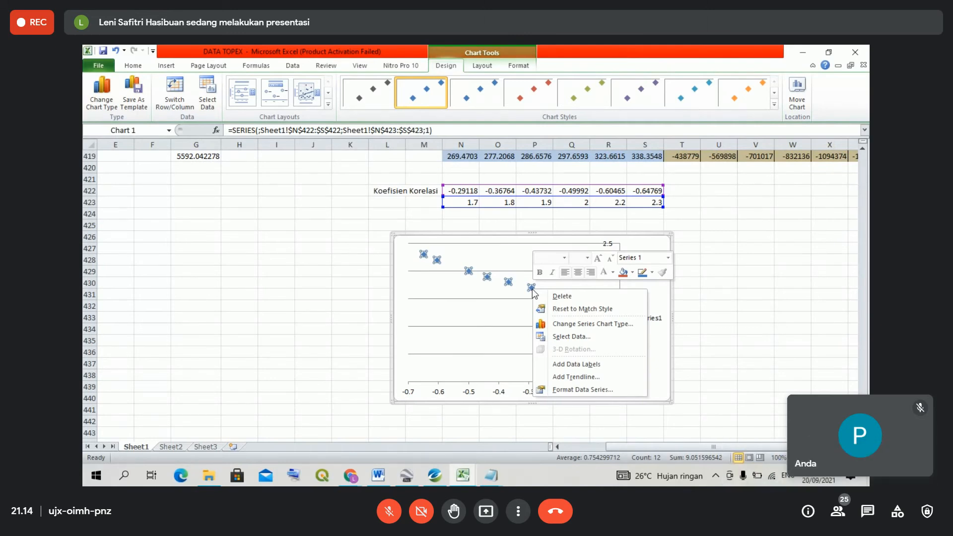
pyautogui.click(558, 336)
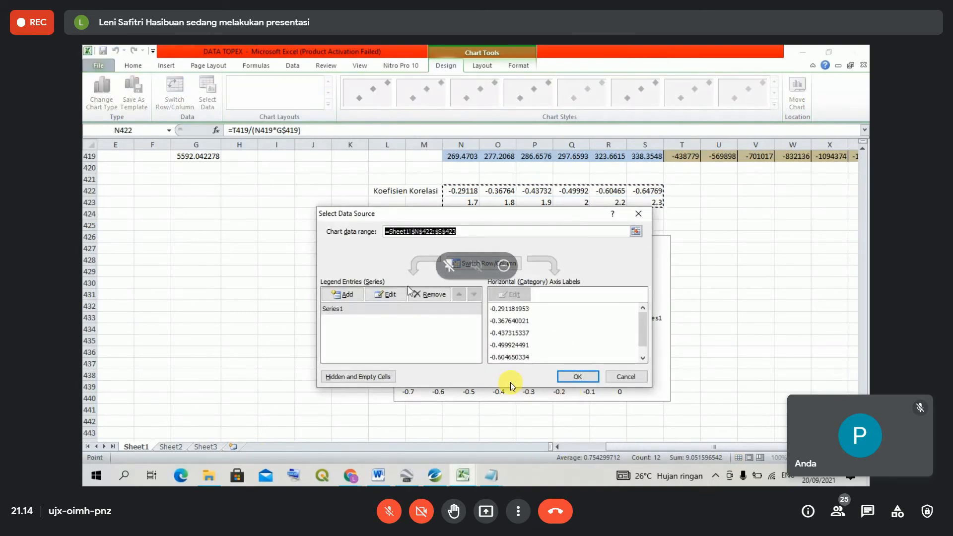
pyautogui.click(381, 309)
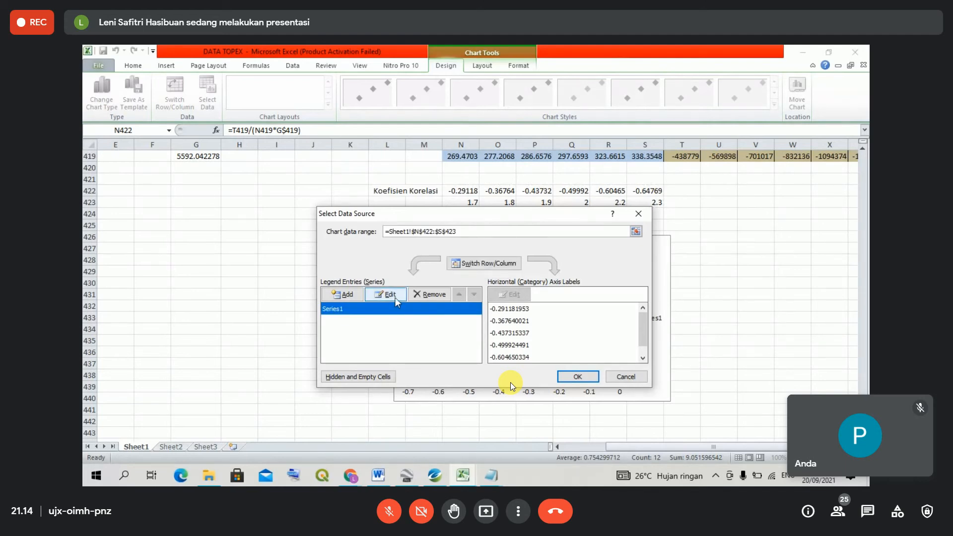
pyautogui.click(395, 301)
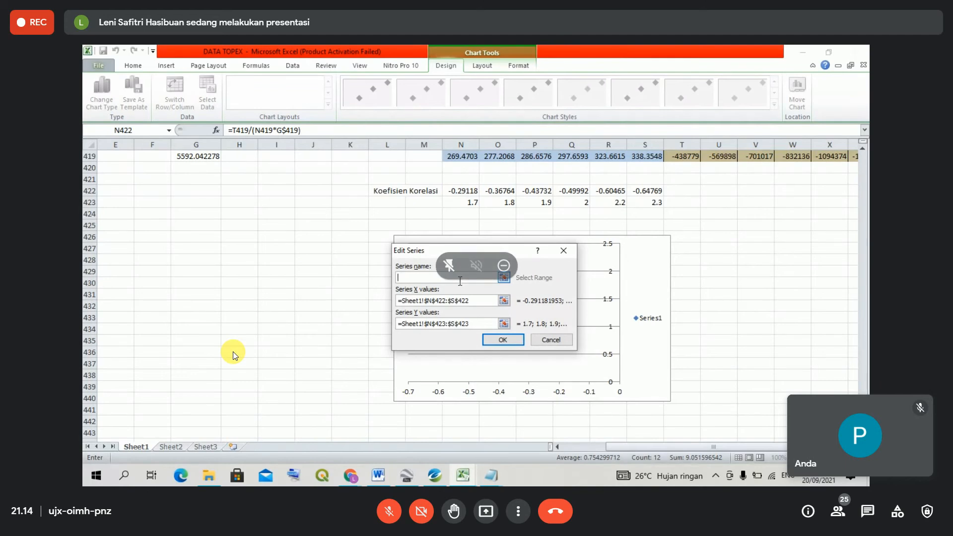
pyautogui.write('Graf')
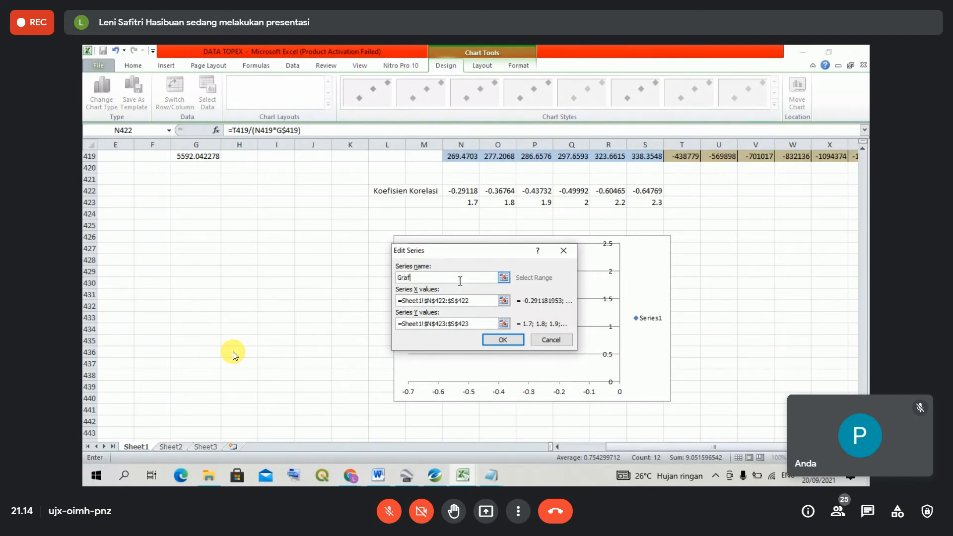
pyautogui.write('ik Densitas')
# - Clear the X values reference of the Grafik Densitas series
pyautogui.click(496, 300)
pyautogui.click(504, 301)
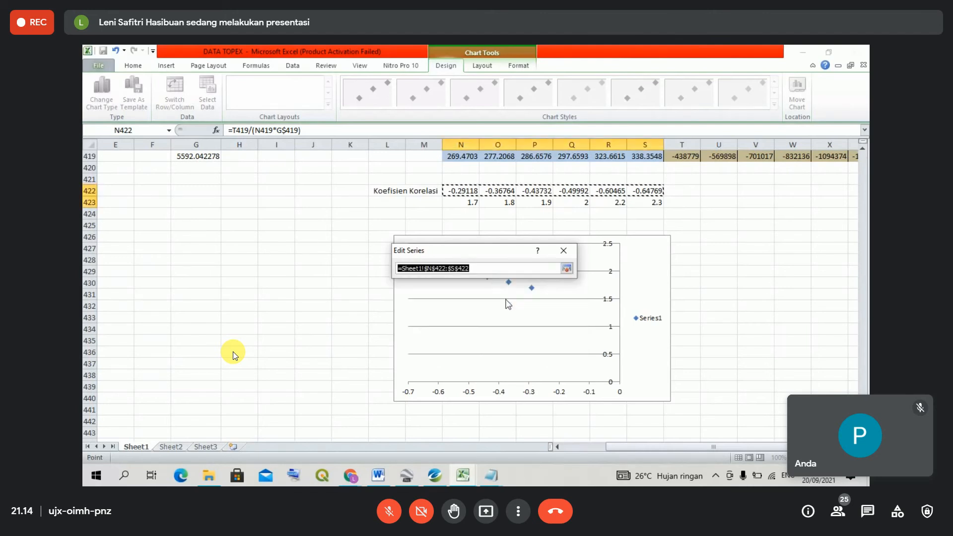
pyautogui.press('BackSpace')
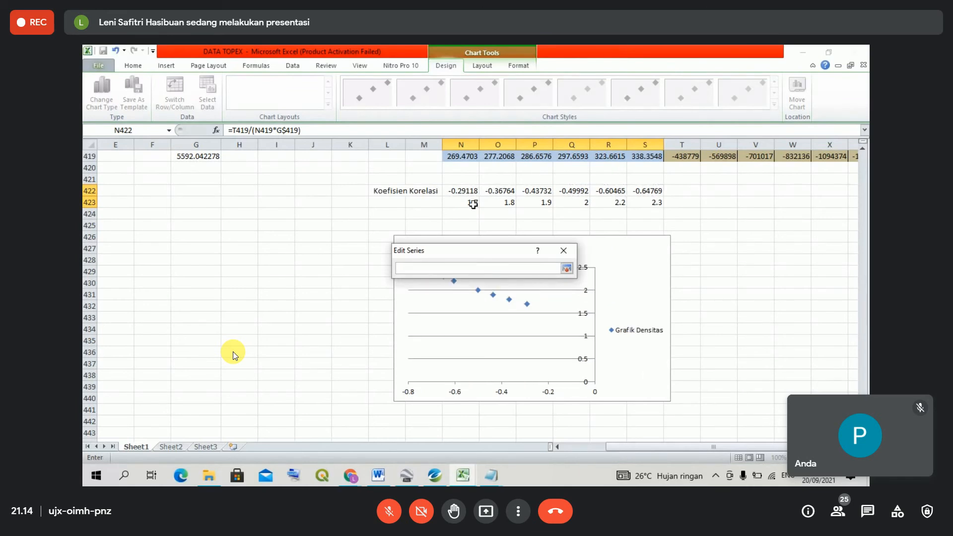
pyautogui.moveTo(473, 204); pyautogui.dragTo(638, 204)
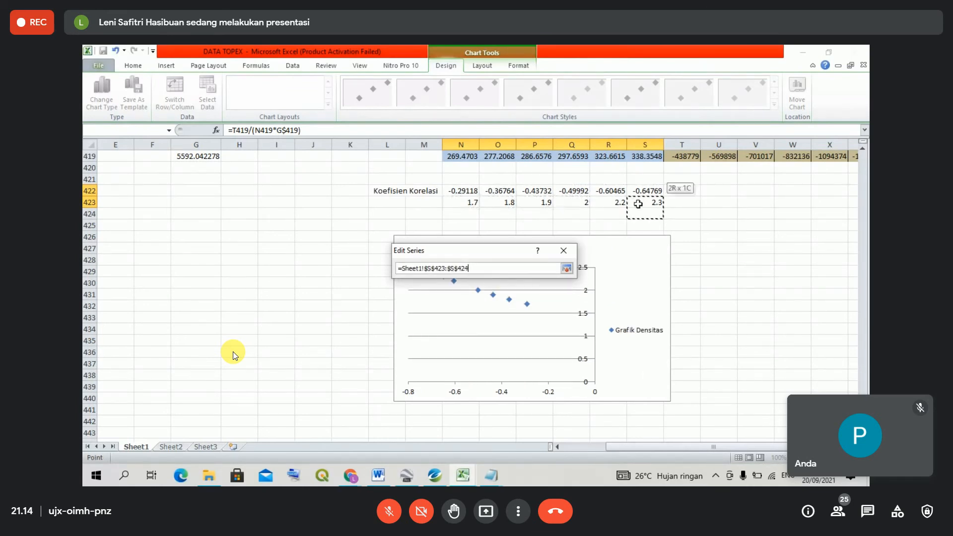
pyautogui.press('BackSpace')
pyautogui.press('BackSpace')
pyautogui.press('BackSpace')
pyautogui.press('BackSpace')
pyautogui.press('BackSpace')
pyautogui.press('BackSpace')
pyautogui.press('BackSpace')
pyautogui.press('BackSpace')
pyautogui.press('BackSpace')
pyautogui.press('BackSpace')
pyautogui.press('BackSpace')
pyautogui.press('BackSpace')
pyautogui.press('BackSpace')
pyautogui.press('BackSpace')
pyautogui.press('BackSpace')
pyautogui.press('BackSpace')
pyautogui.press('BackSpace')
pyautogui.press('BackSpace')
pyautogui.press('BackSpace')
pyautogui.press('BackSpace')
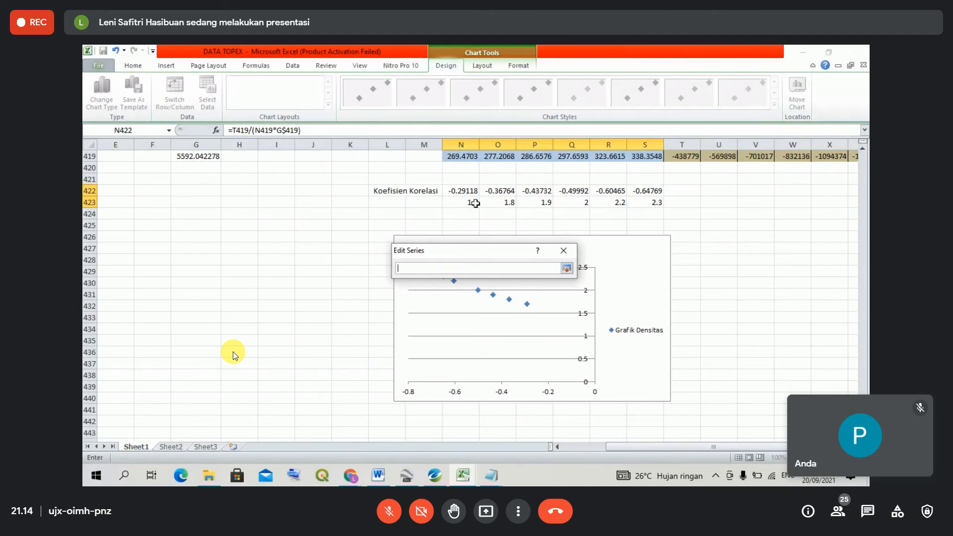
# - Assign N423:S423 as the series X values and N422:S422 as its Y values, and apply the data source changes
pyautogui.moveTo(474, 203); pyautogui.dragTo(637, 203)
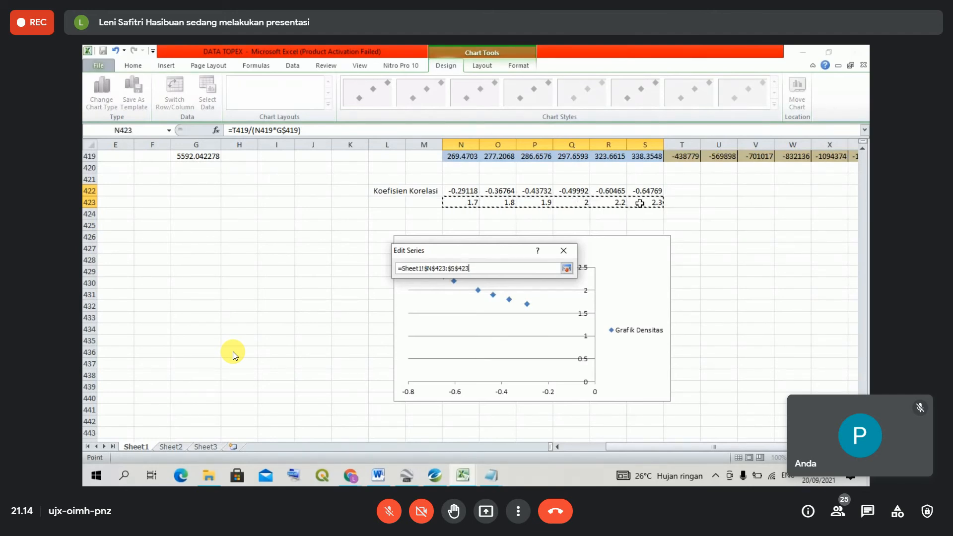
pyautogui.click(566, 268)
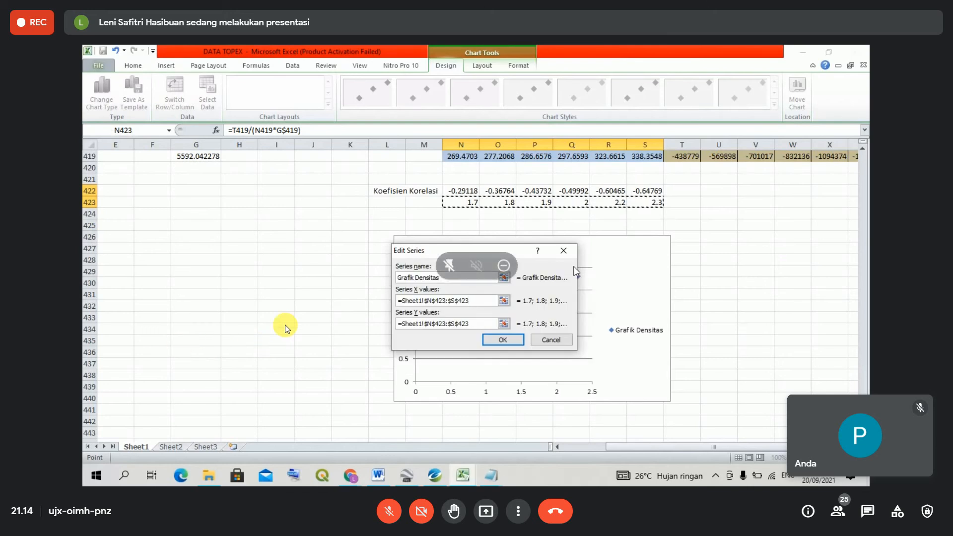
pyautogui.click(504, 324)
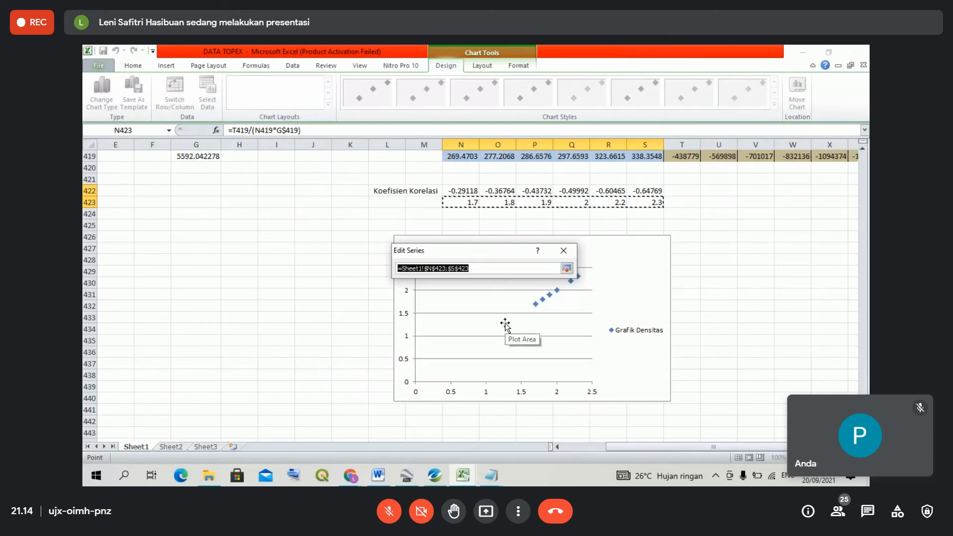
pyautogui.press('BackSpace')
pyautogui.moveTo(460, 191); pyautogui.dragTo(642, 191)
pyautogui.press('Return')
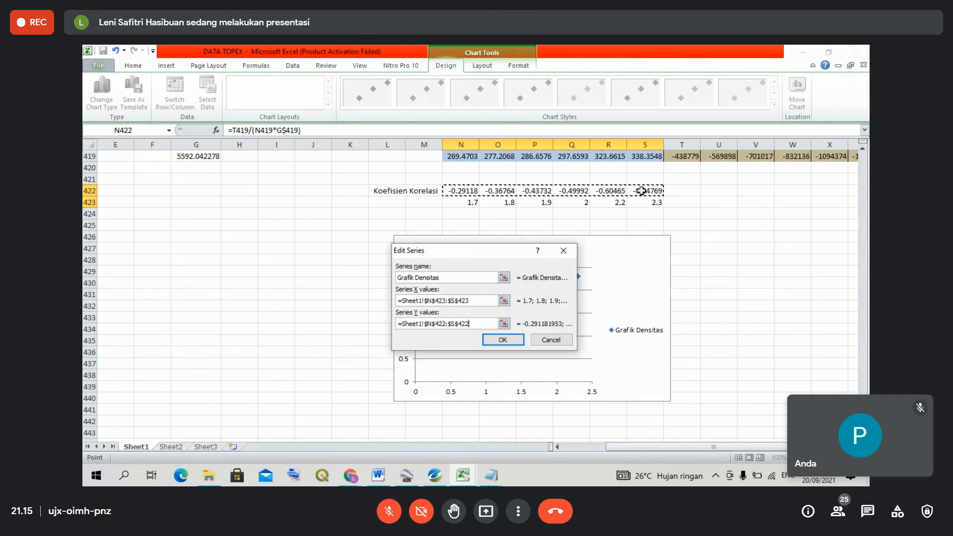
pyautogui.click(510, 343)
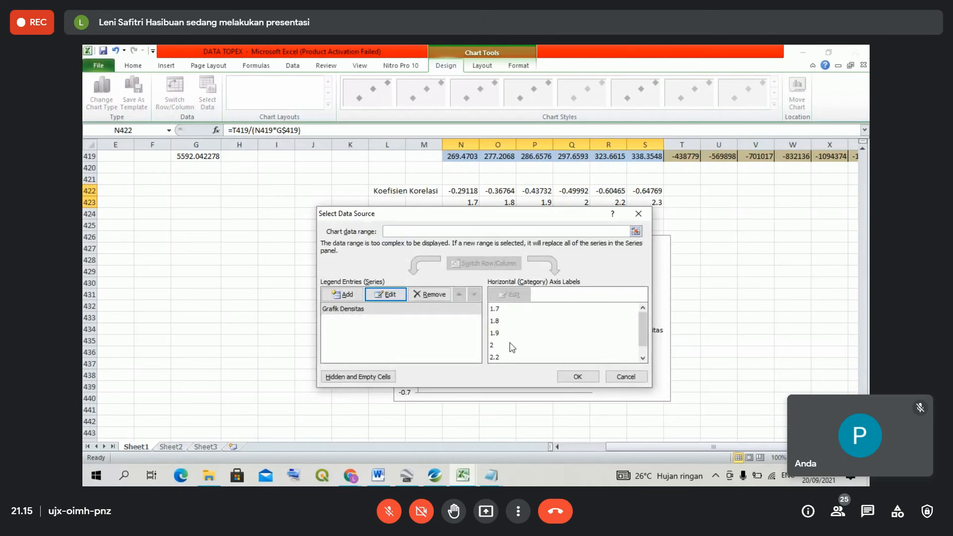
pyautogui.click(568, 377)
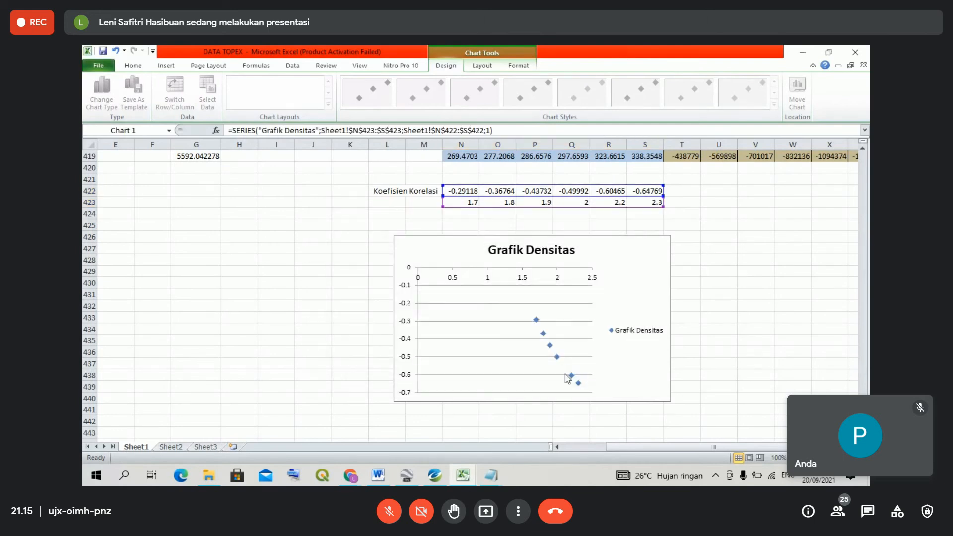
# - Insert a second markers-only scatter chart from N422:S423 and place it to the left of the Grafik Densitas chart at row 426
pyautogui.click(641, 305)
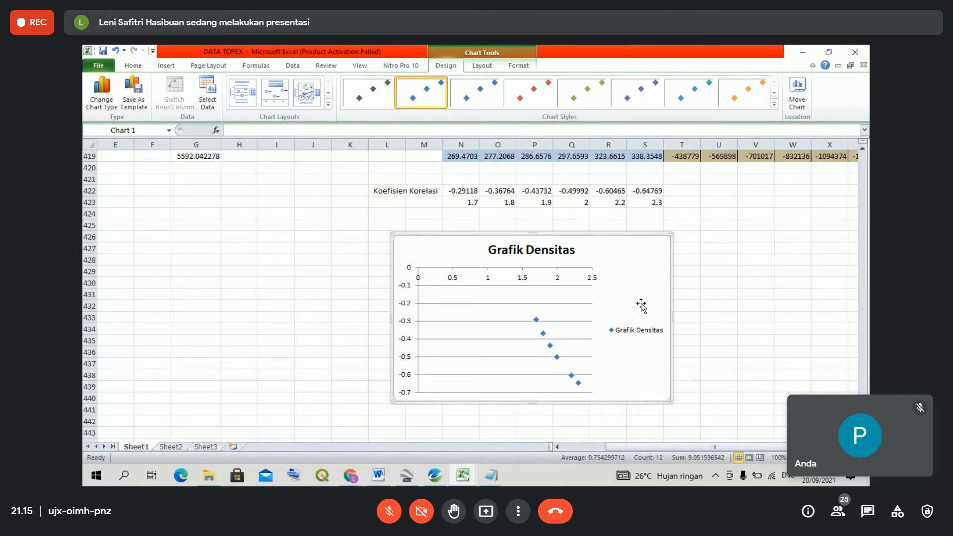
pyautogui.click(462, 191)
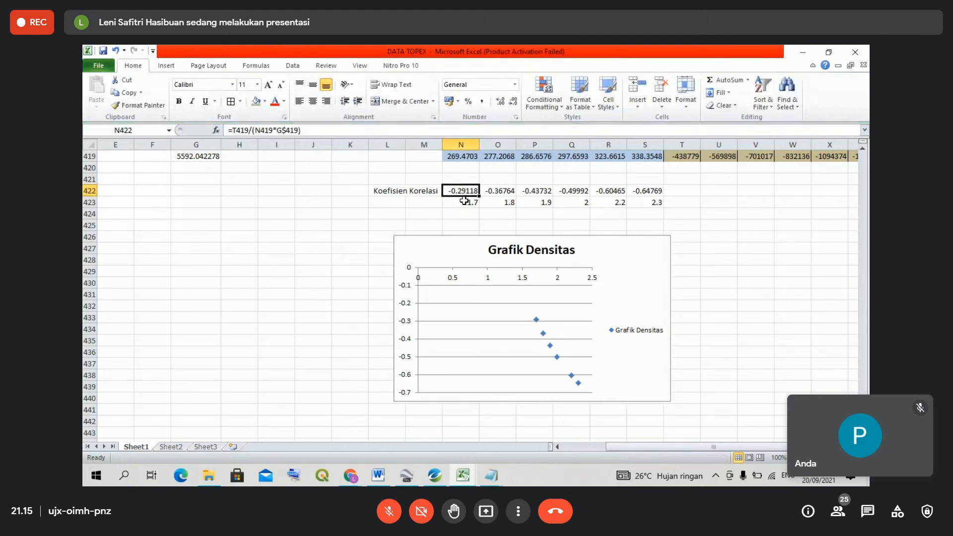
pyautogui.moveTo(463, 193); pyautogui.dragTo(644, 202)
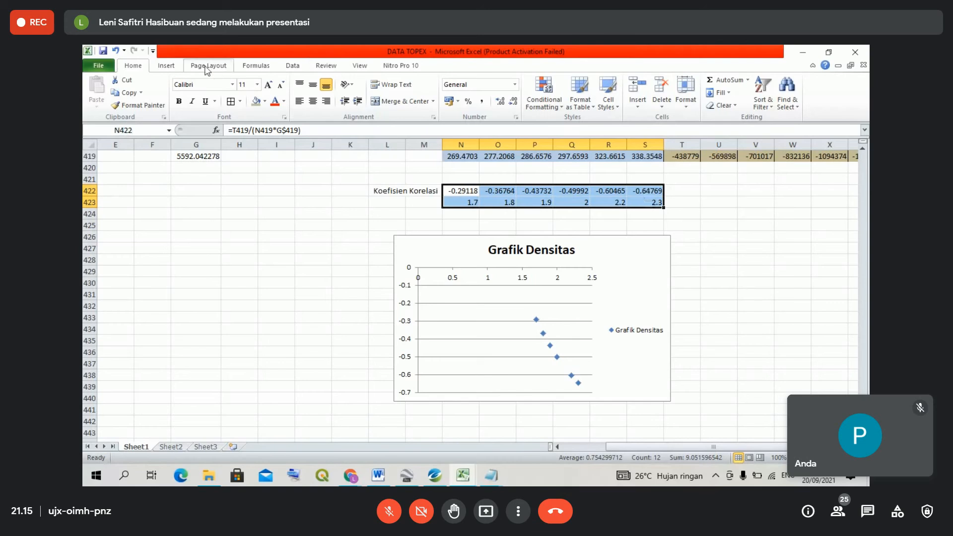
pyautogui.click(173, 68)
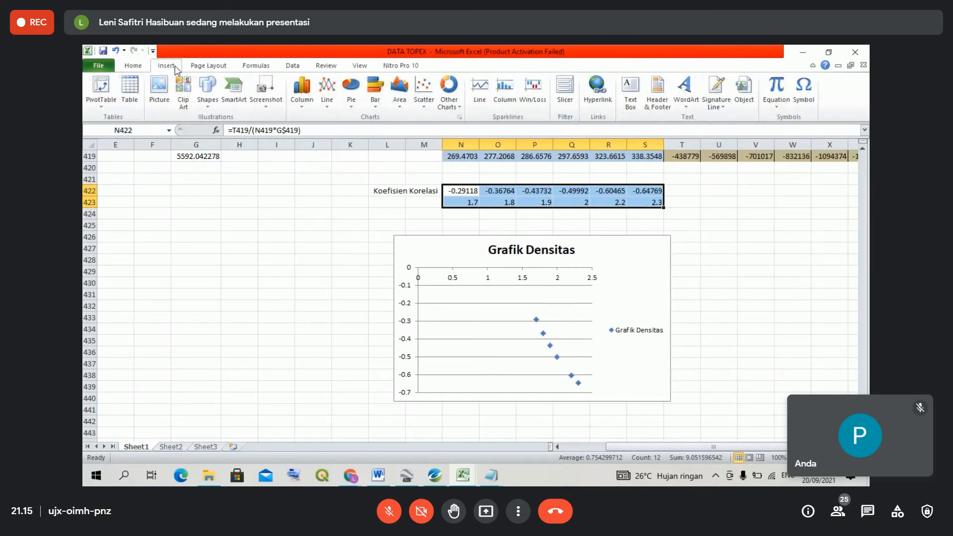
pyautogui.click(424, 99)
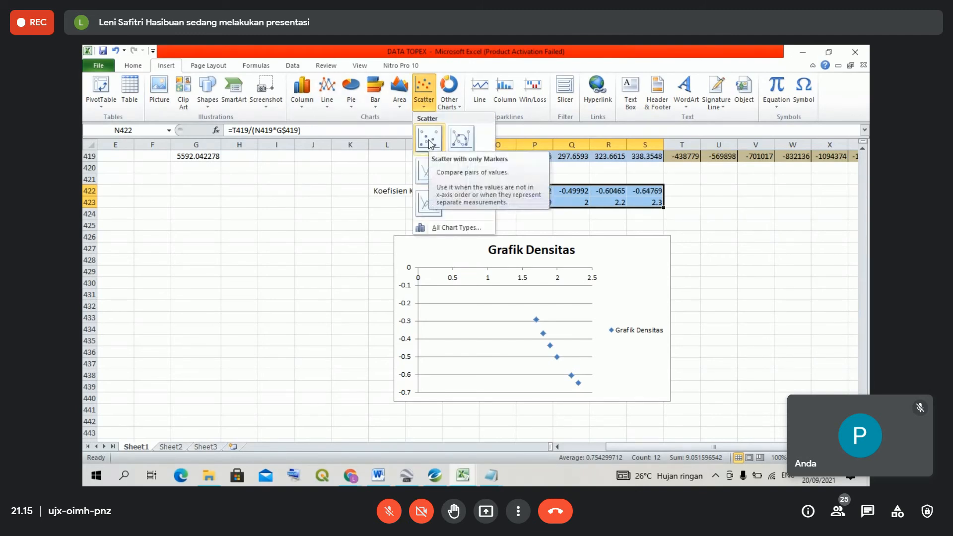
pyautogui.click(428, 143)
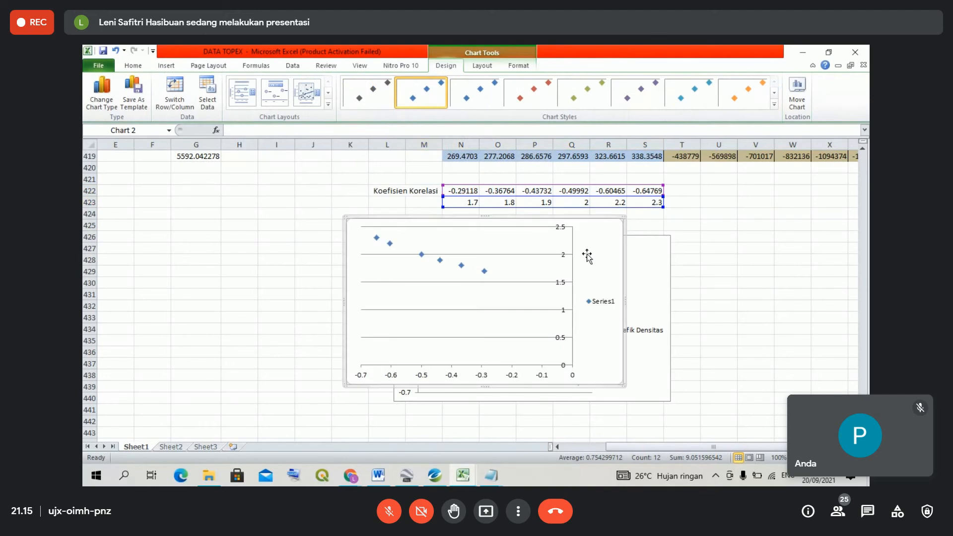
pyautogui.moveTo(587, 255); pyautogui.dragTo(364, 281)
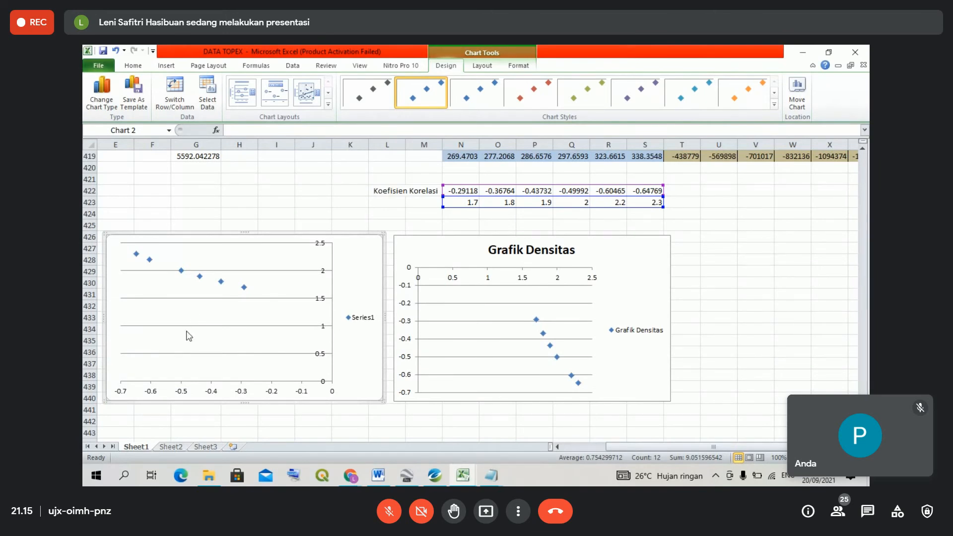
# - Edit Series1 in the second chart's data source and name the series Grafik Densitas
pyautogui.moveTo(244, 292)
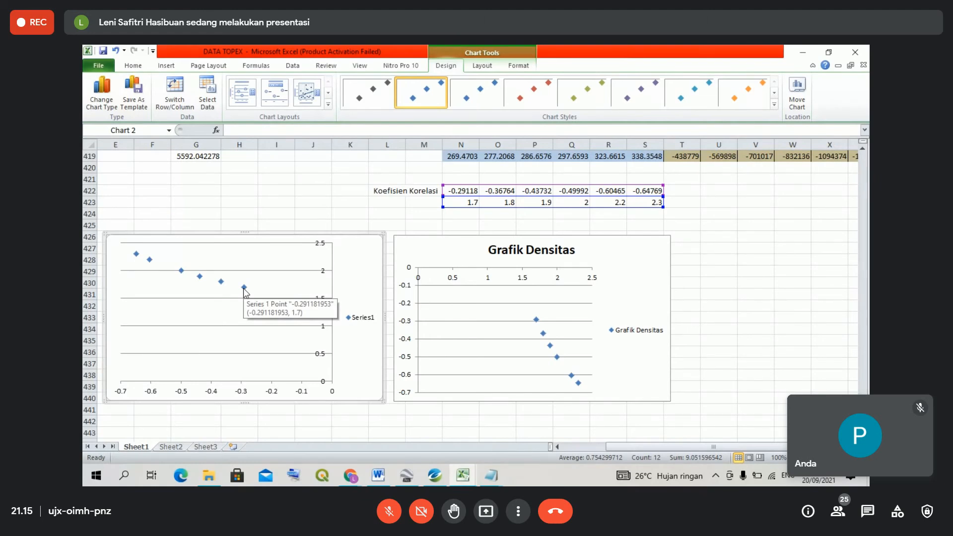
pyautogui.rightClick(244, 287)
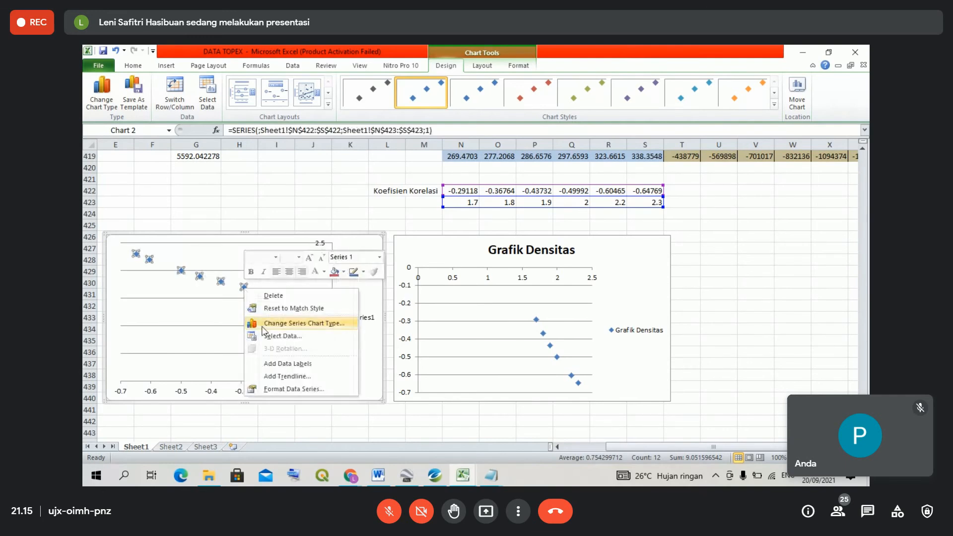
pyautogui.click(266, 336)
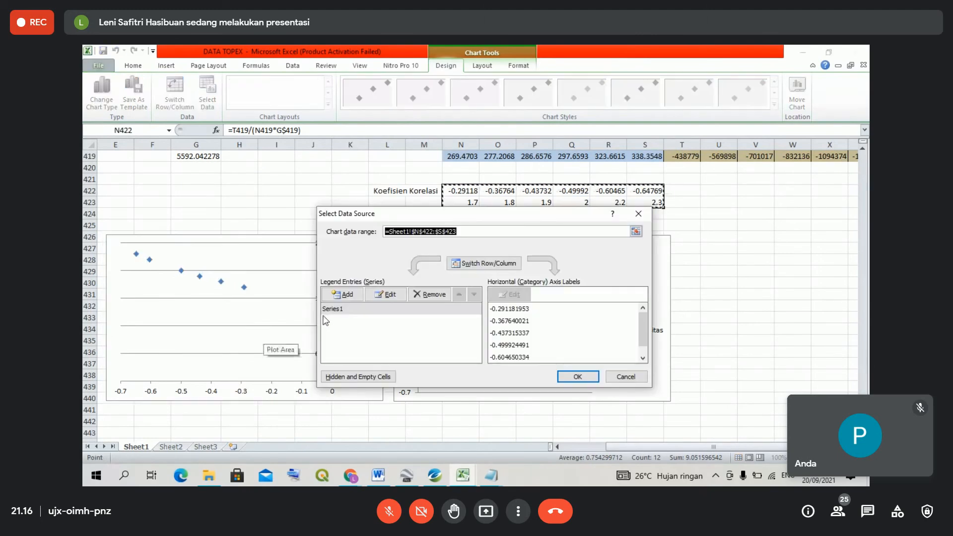
pyautogui.click(390, 295)
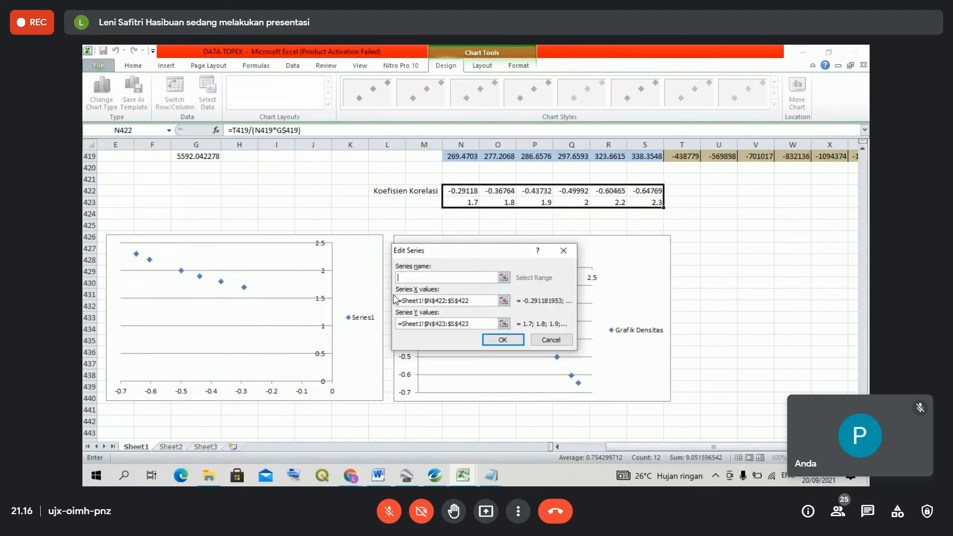
pyautogui.moveTo(470, 252); pyautogui.dragTo(356, 212)
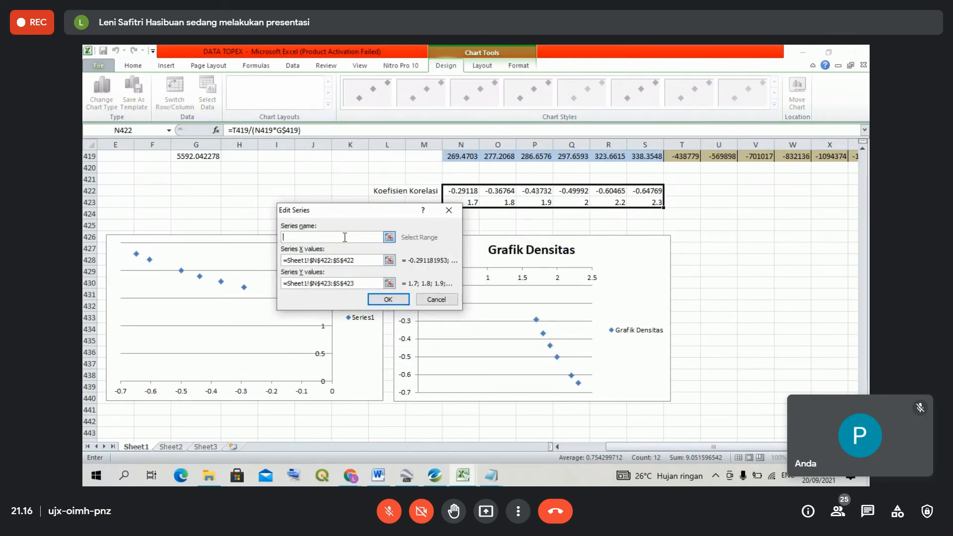
pyautogui.write('Grafik Densitas')
pyautogui.press('Tab')
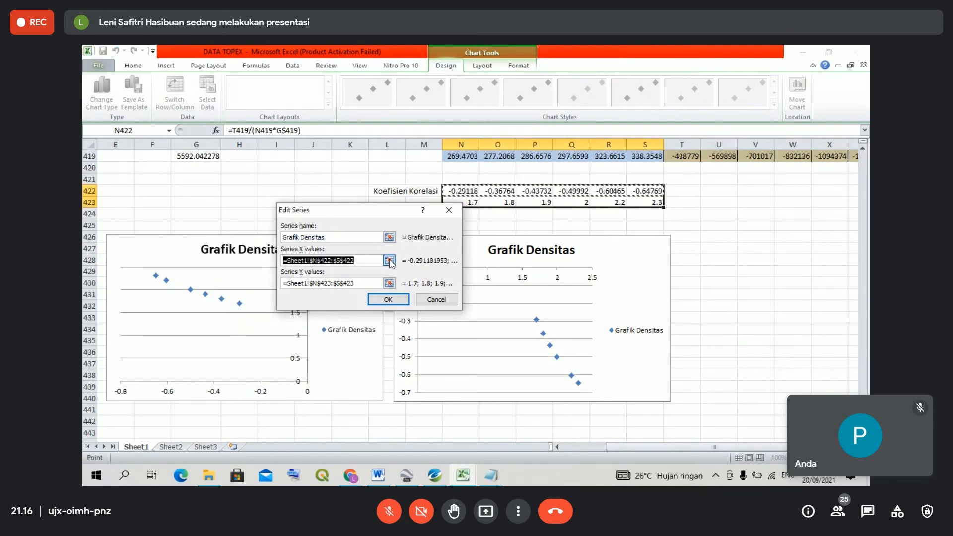
# - Replace the X values of the second chart's series with the range N423:S423
pyautogui.click(390, 260)
pyautogui.press('BackSpace')
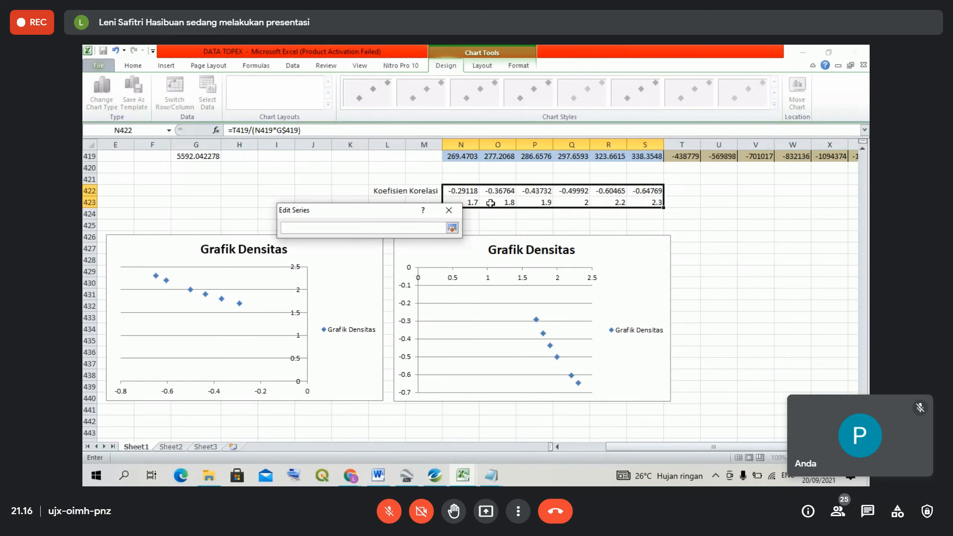
pyautogui.moveTo(471, 202); pyautogui.dragTo(645, 203)
pyautogui.press('Return')
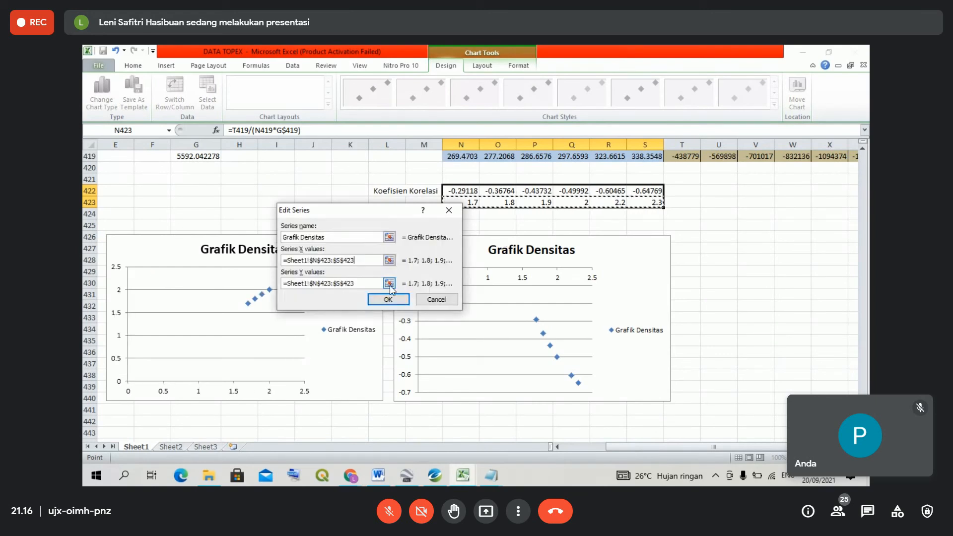
# - Set the Y values of the second chart's series to N422:S422 and apply the data source changes
pyautogui.click(389, 284)
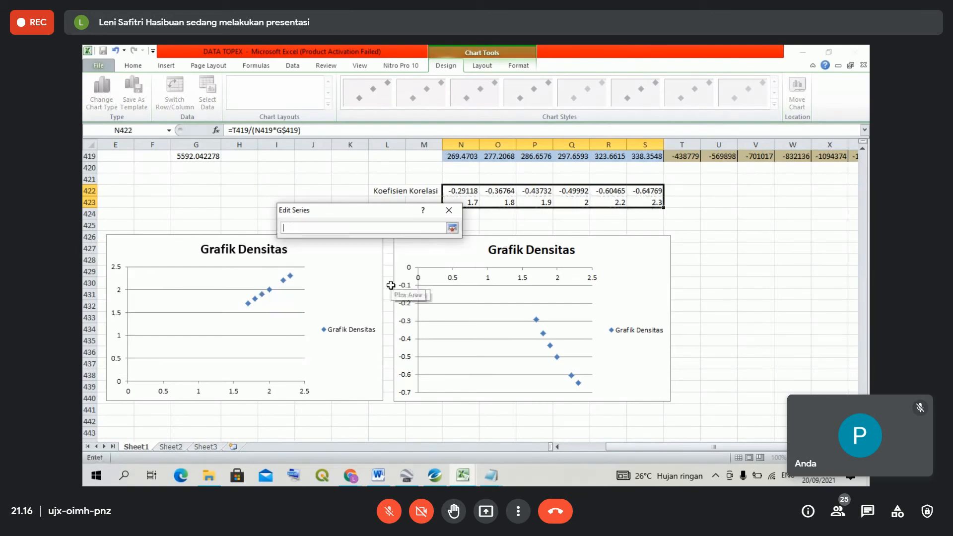
pyautogui.click(475, 193)
pyautogui.moveTo(475, 193); pyautogui.dragTo(637, 193)
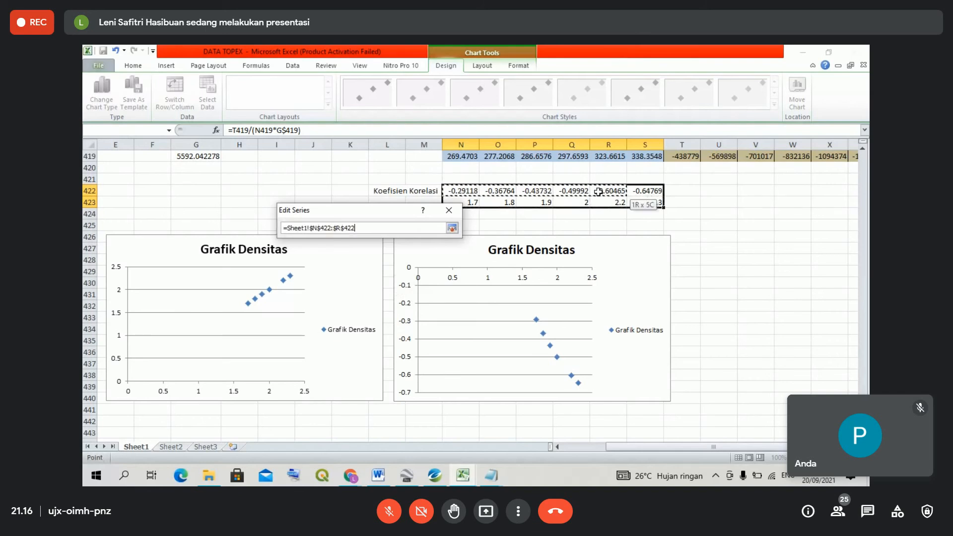
pyautogui.press('Return')
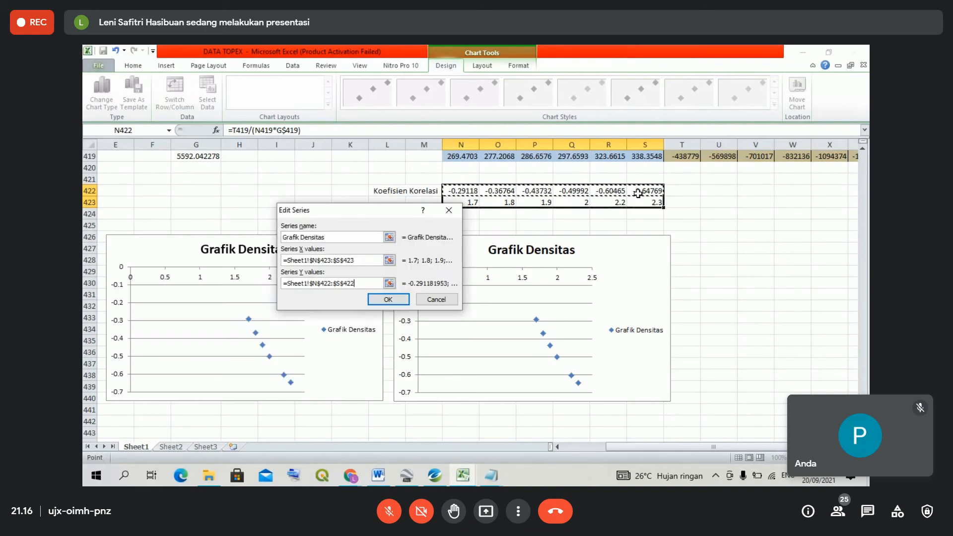
pyautogui.click(397, 299)
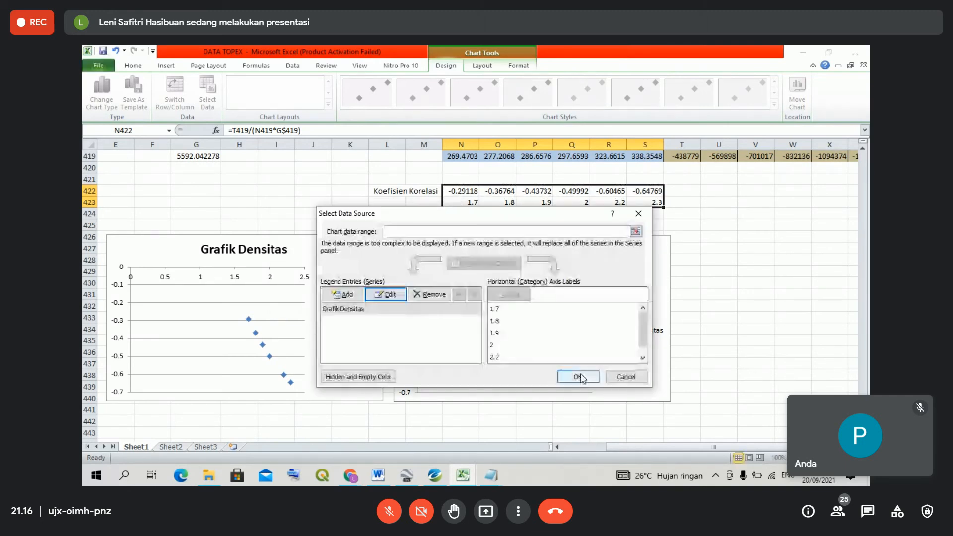
pyautogui.click(578, 377)
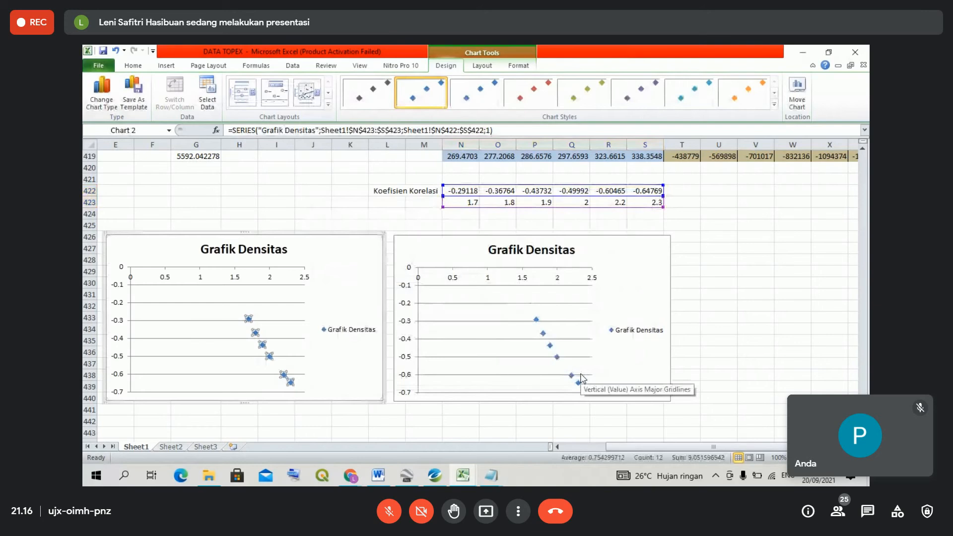
# - Add a linear trendline to the Grafik Densitas chart below columns M–S, displaying its equation and R-squared value on the chart
pyautogui.click(638, 308)
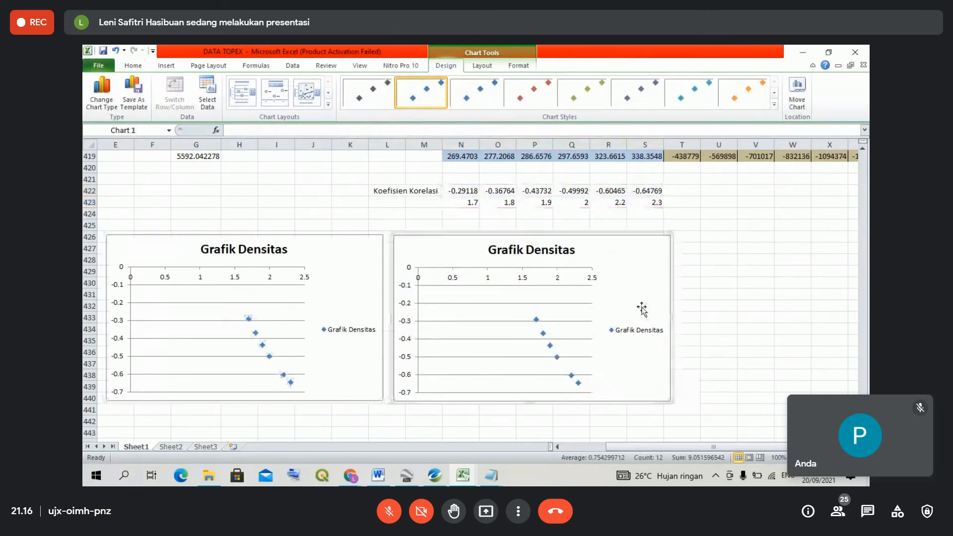
pyautogui.click(355, 284)
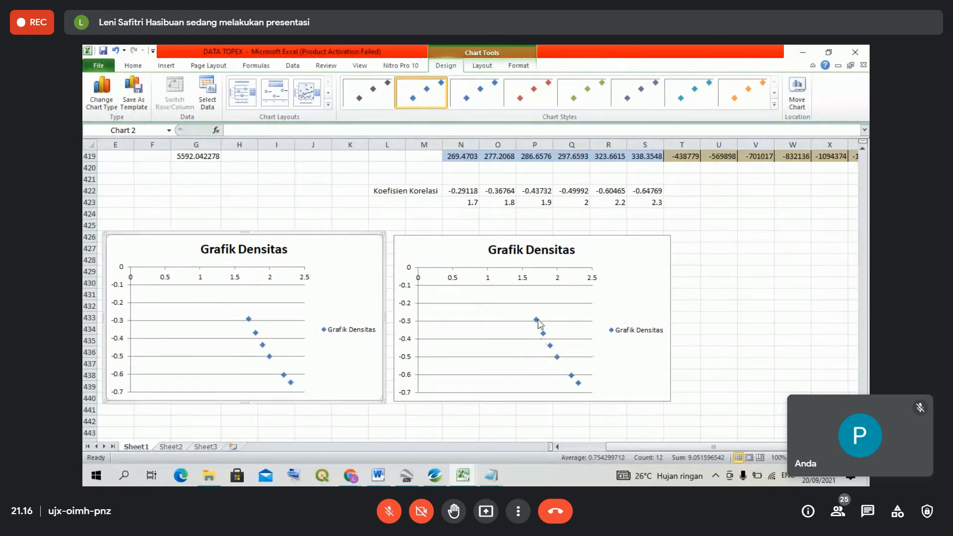
pyautogui.moveTo(538, 322)
pyautogui.rightClick(536, 321)
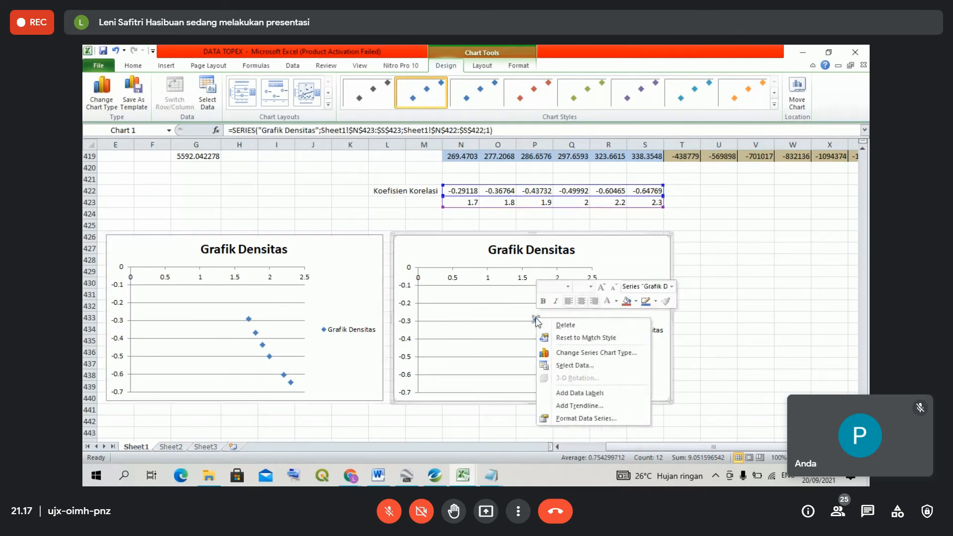
pyautogui.click(607, 412)
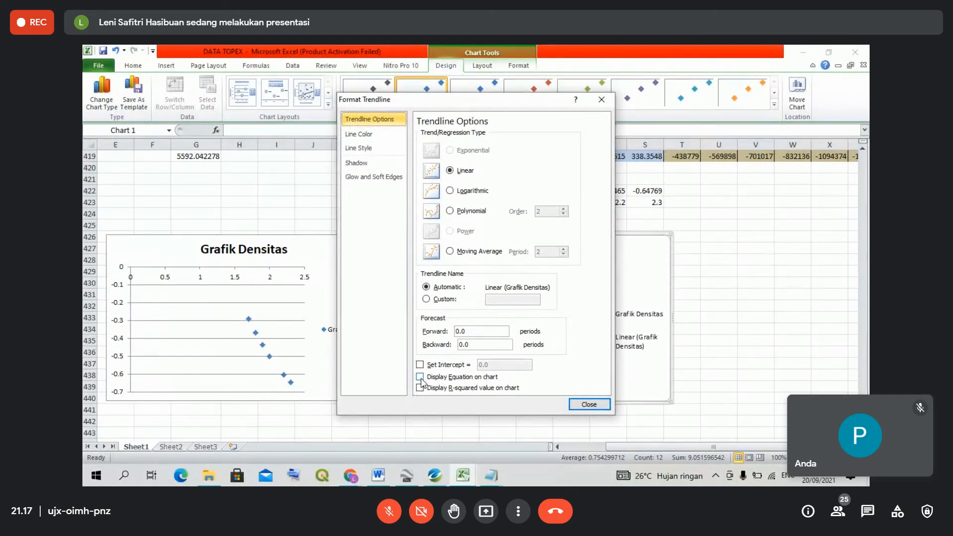
pyautogui.click(420, 377)
pyautogui.click(420, 388)
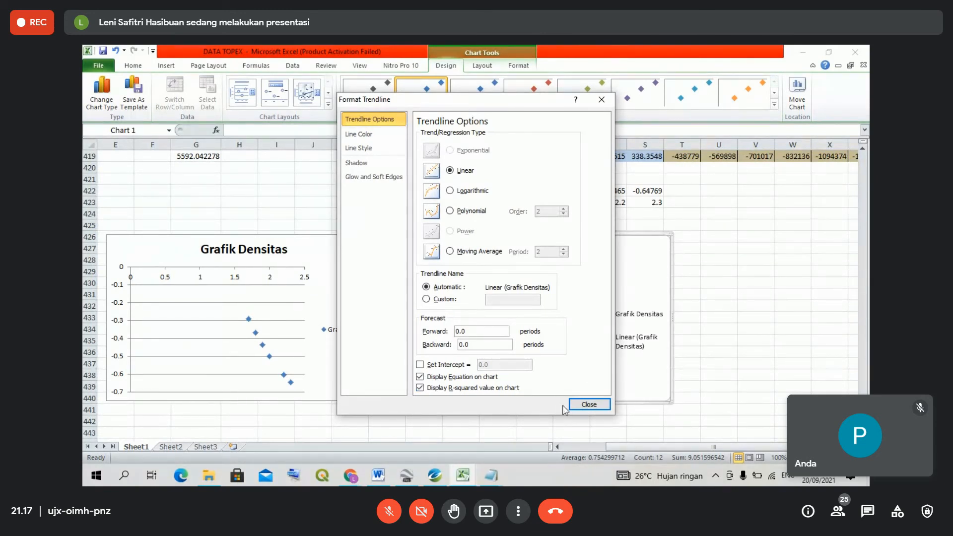
pyautogui.click(589, 404)
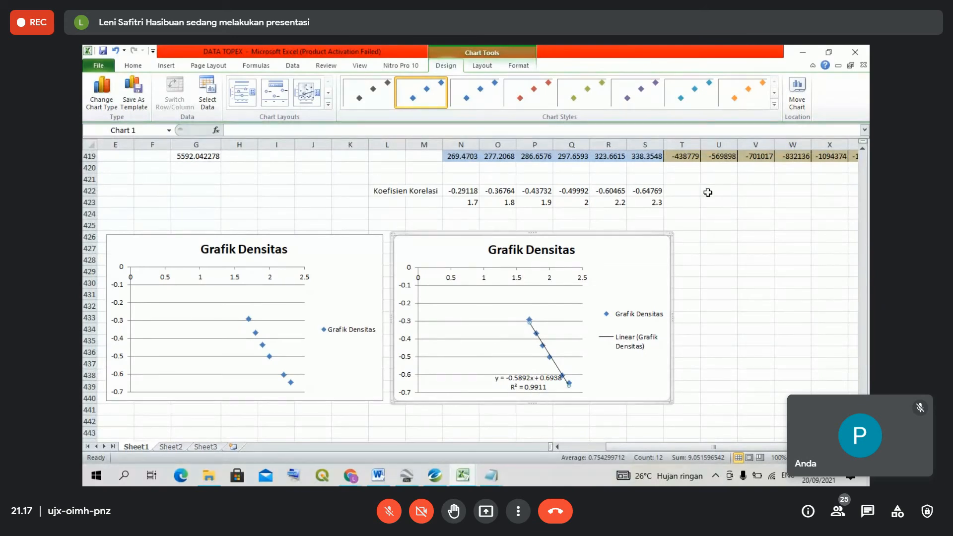
# - Begin a text label starting with "de" in cell U422, beside the Koefisien Korelasi values
pyautogui.click(707, 191)
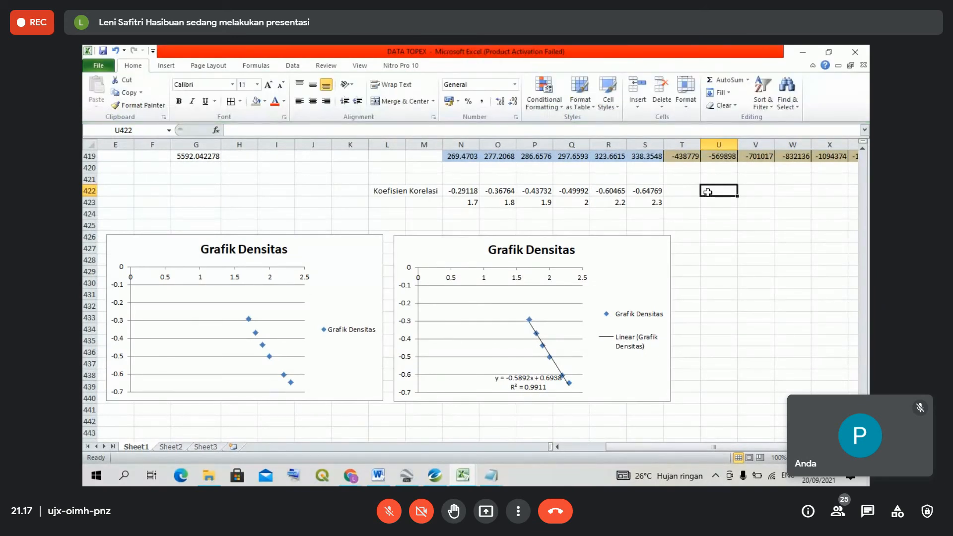
pyautogui.write('de')
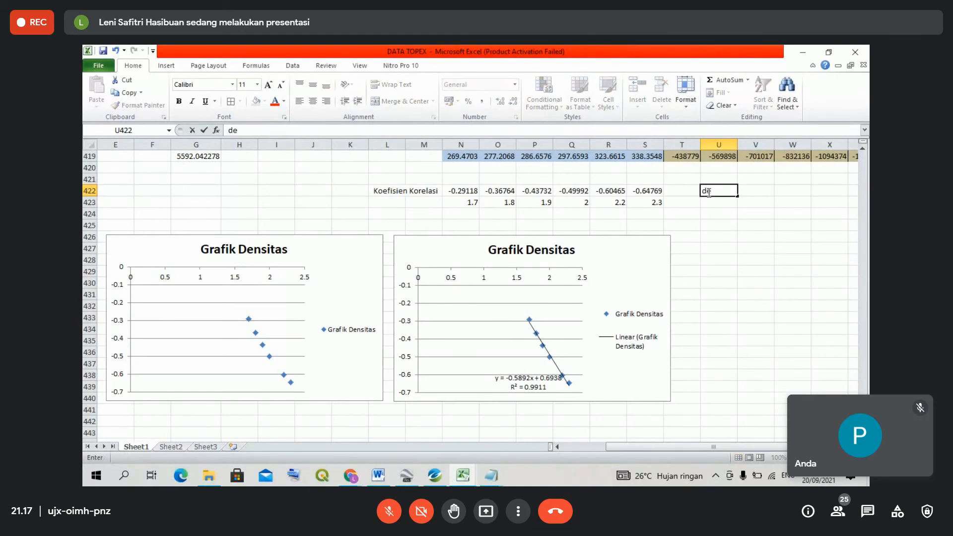
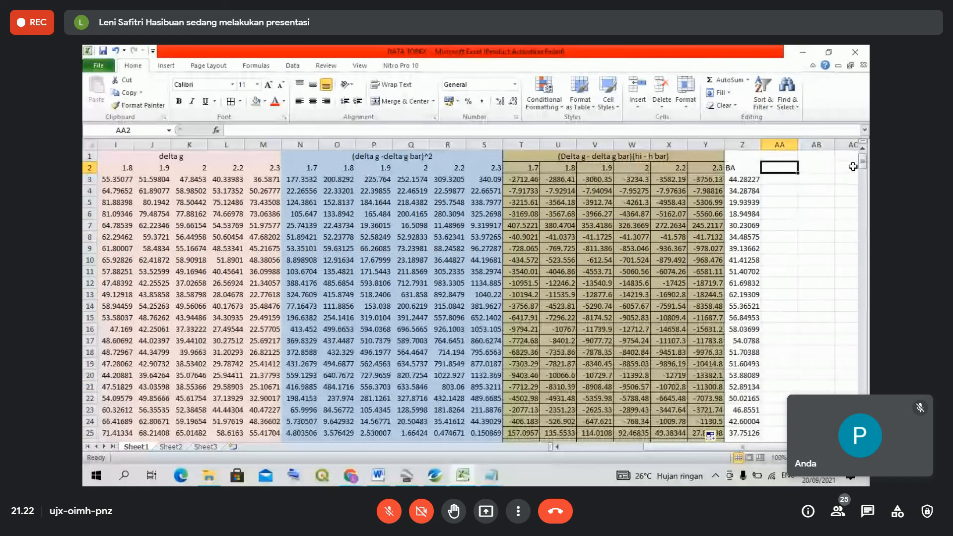
# - Enter the column heading ABS in cell AA2, beside the BA heading
pyautogui.write('S')
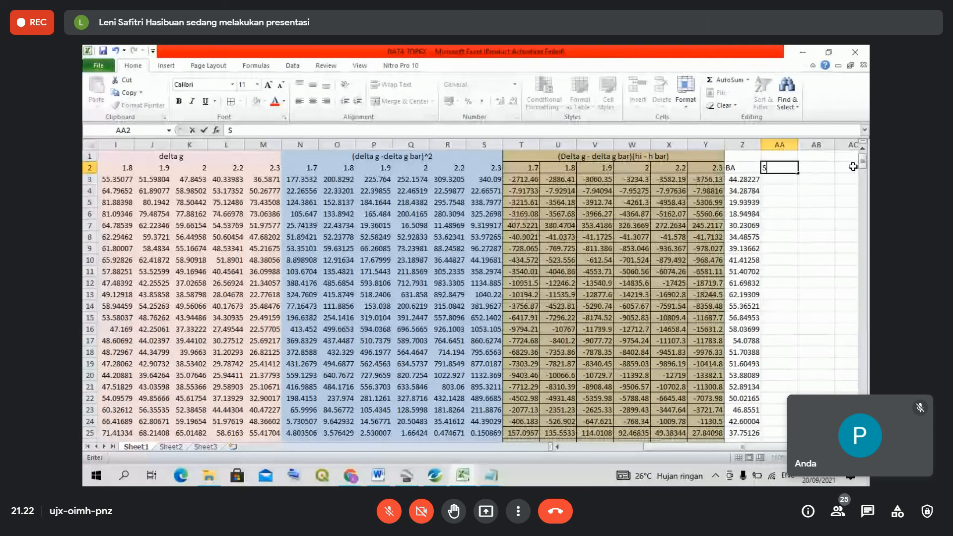
pyautogui.press('BackSpace')
pyautogui.write('ABS')
# - Compute the first ABS value in AA3 with the formula =D3-Z3 and fill it down the data rows
pyautogui.click(790, 179)
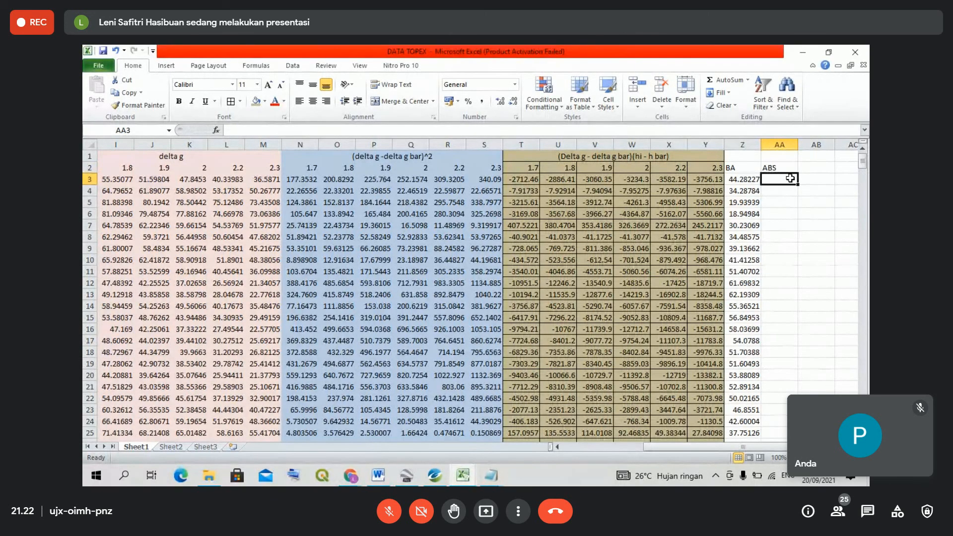
pyautogui.write('=')
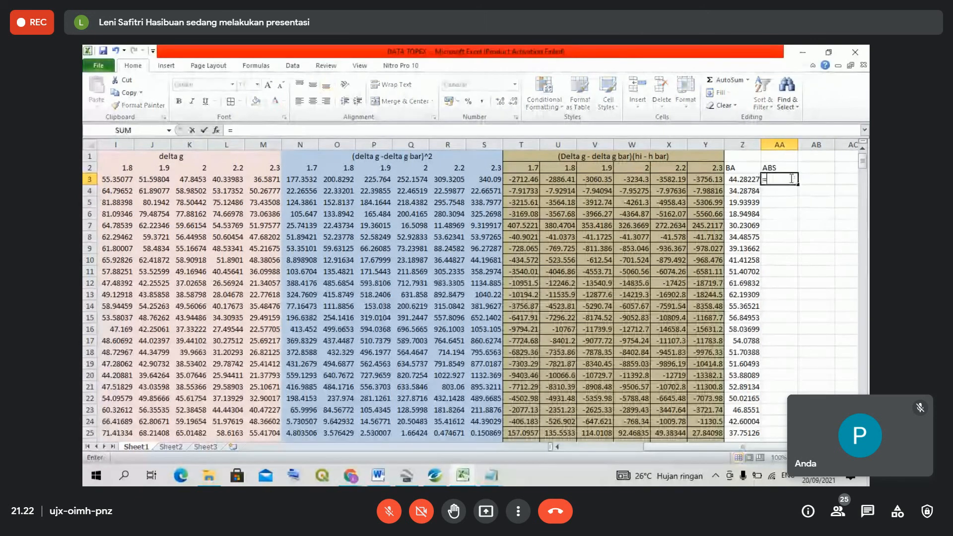
pyautogui.click(461, 235)
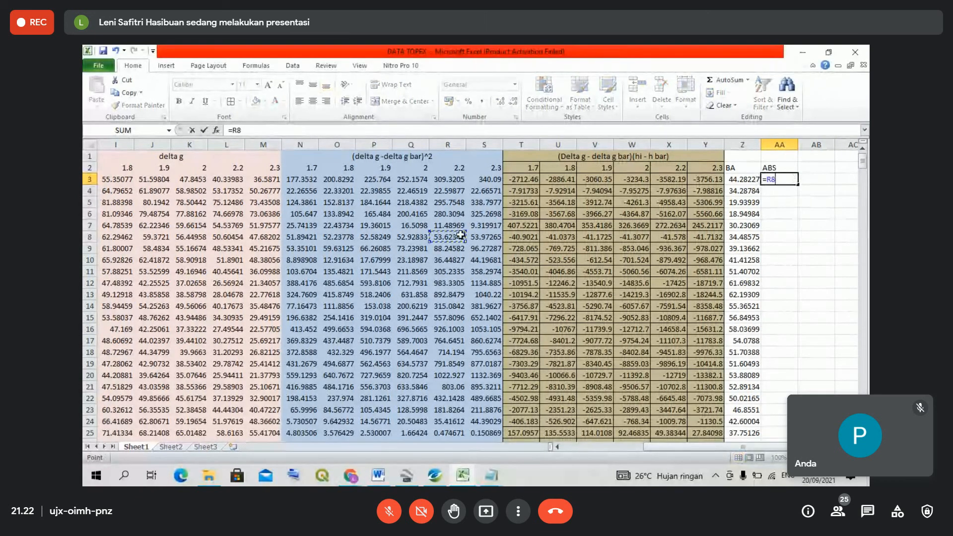
pyautogui.press('BackSpace')
pyautogui.press('BackSpace')
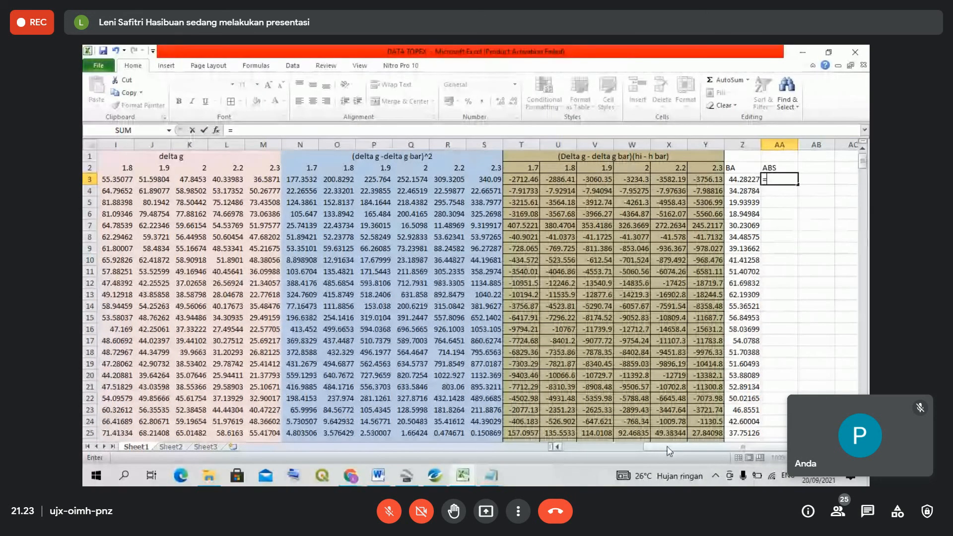
pyautogui.moveTo(667, 447); pyautogui.dragTo(586, 446)
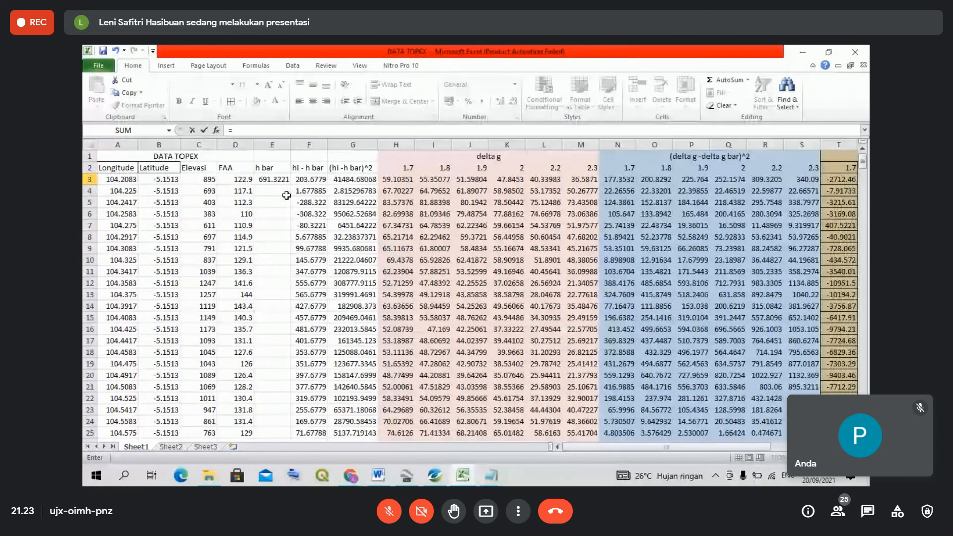
pyautogui.click(238, 179)
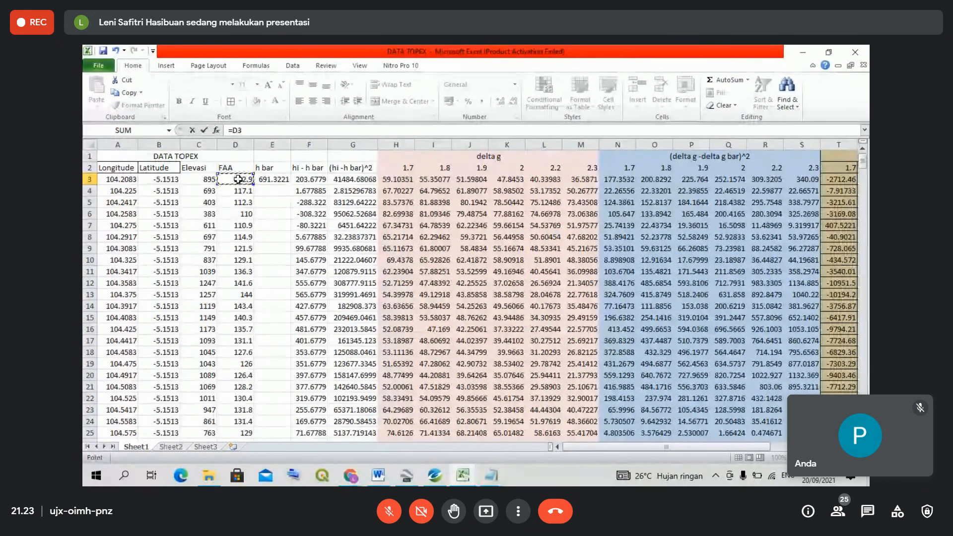
pyautogui.write('-')
pyautogui.moveTo(597, 448); pyautogui.dragTo(670, 447)
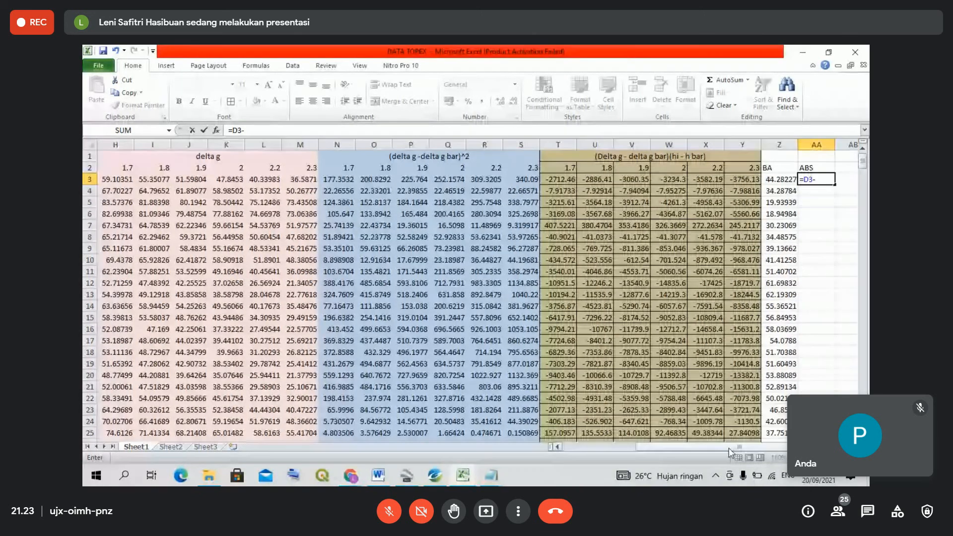
pyautogui.click(771, 179)
pyautogui.press('Return')
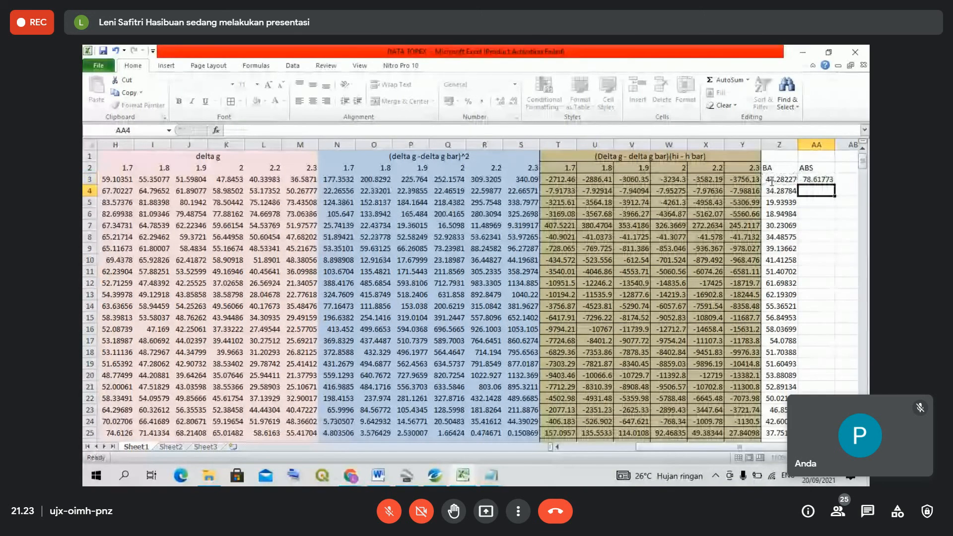
pyautogui.click(825, 180)
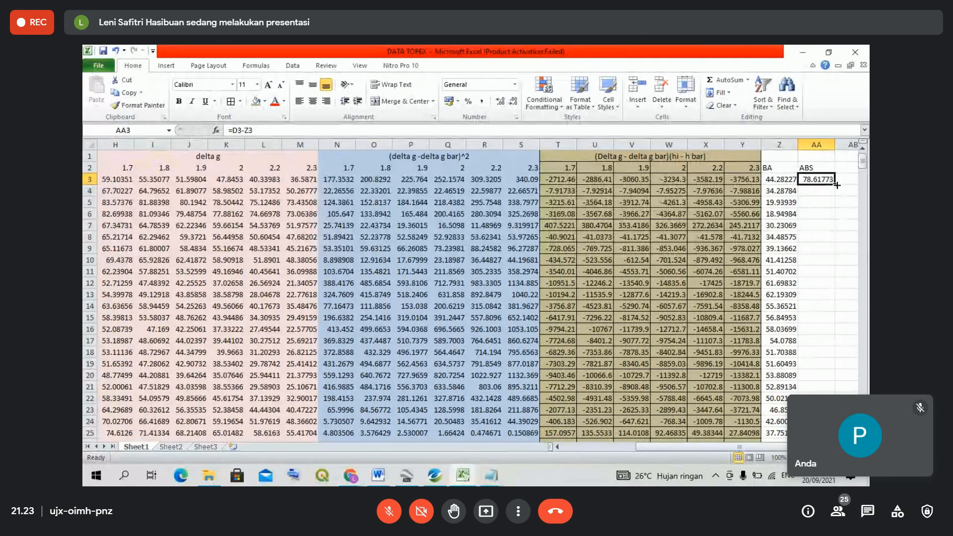
pyautogui.doubleClick(835, 184)
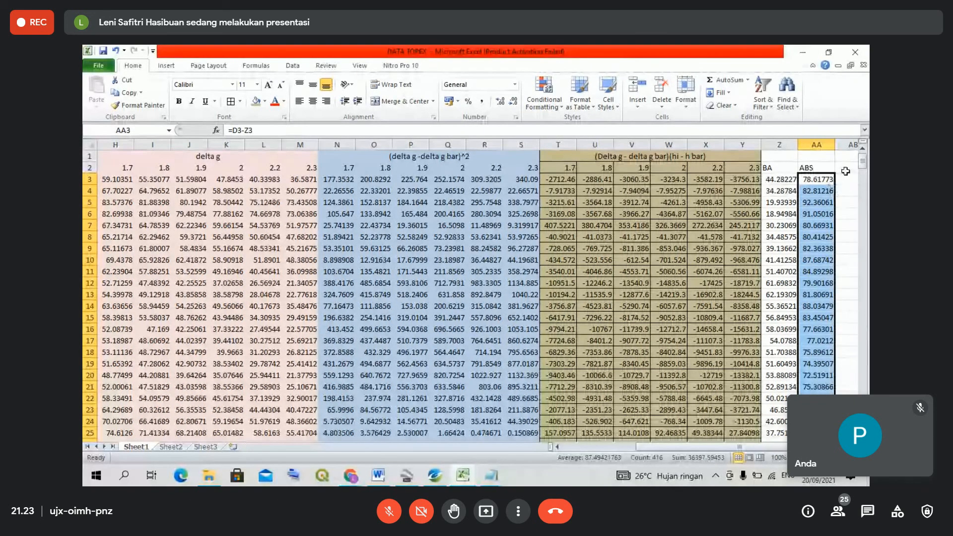
# - Review the ABS formula in AA3 and the BA formula in Z3
pyautogui.click(845, 170)
pyautogui.press('Right')
pyautogui.press('Left')
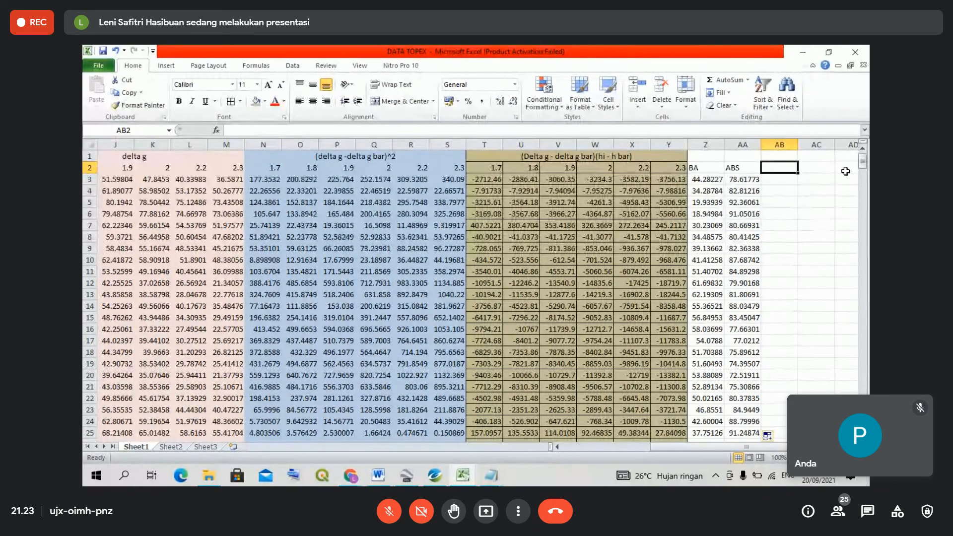
pyautogui.click(742, 179)
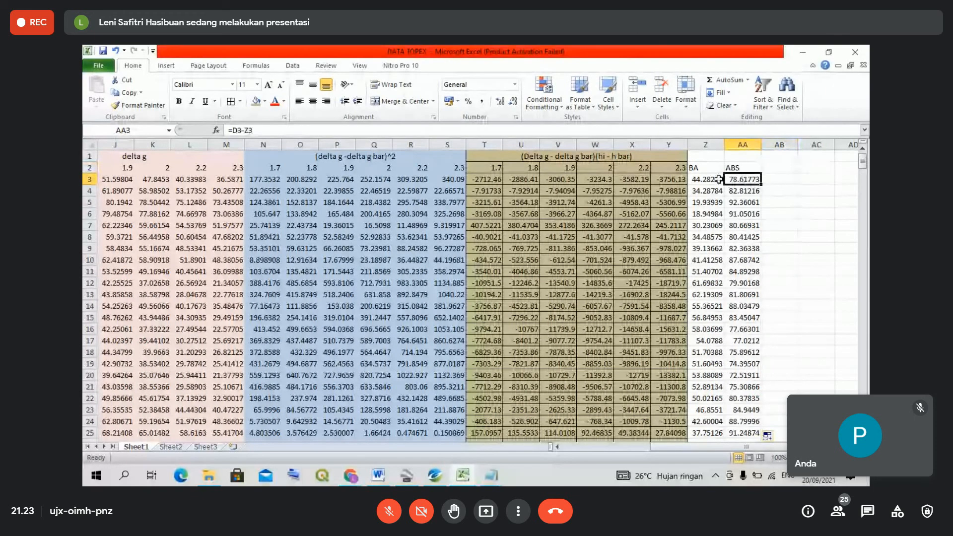
pyautogui.click(719, 179)
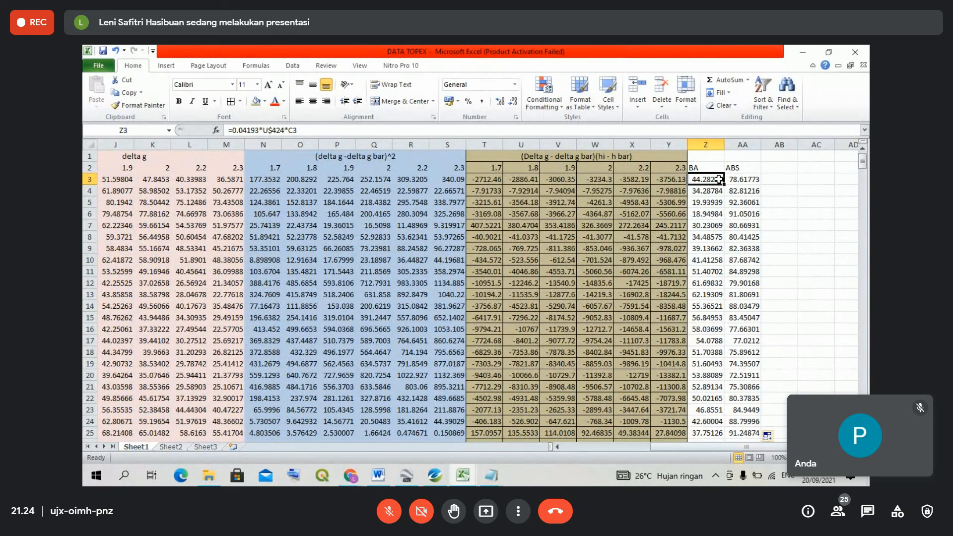
# - Turn on the microphone in the Meet call
pyautogui.click(394, 515)
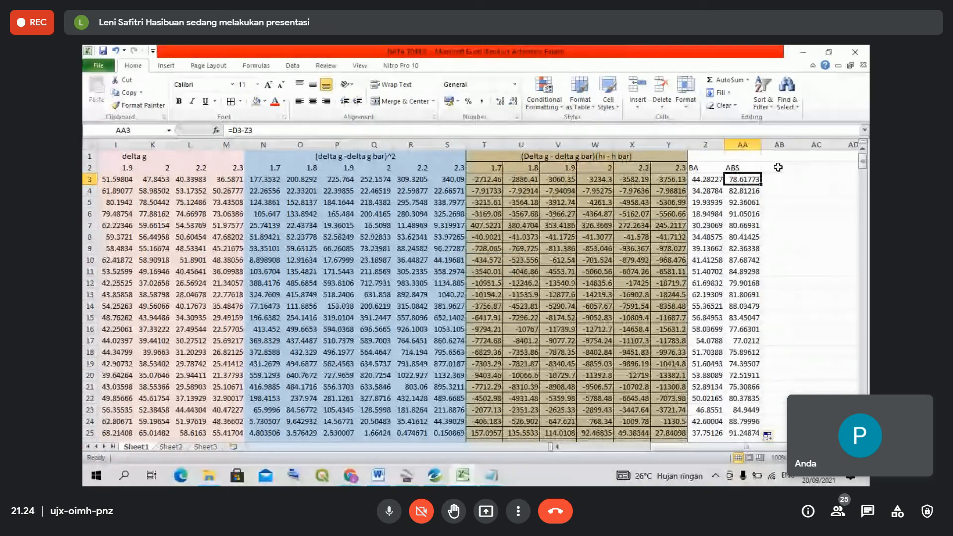
pyautogui.click(389, 511)
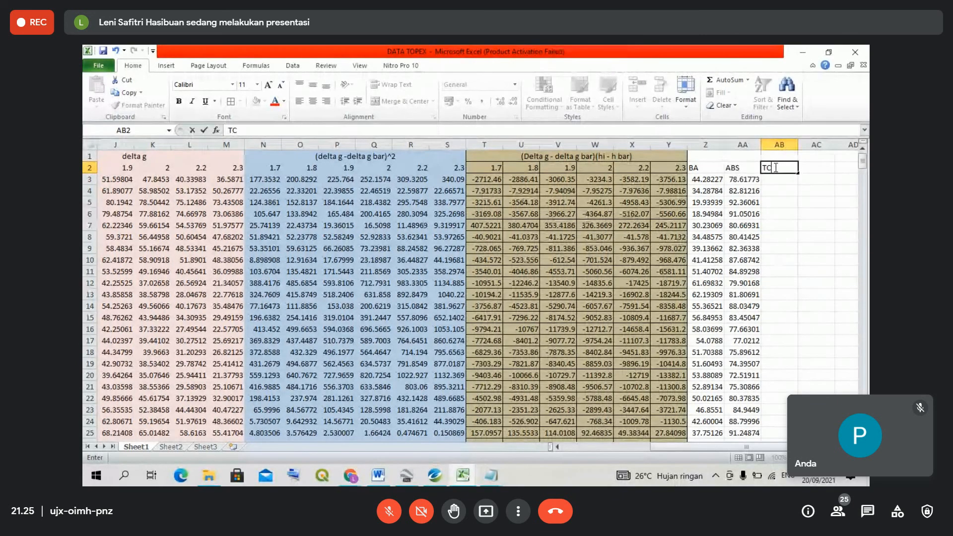
pyautogui.click(388, 512)
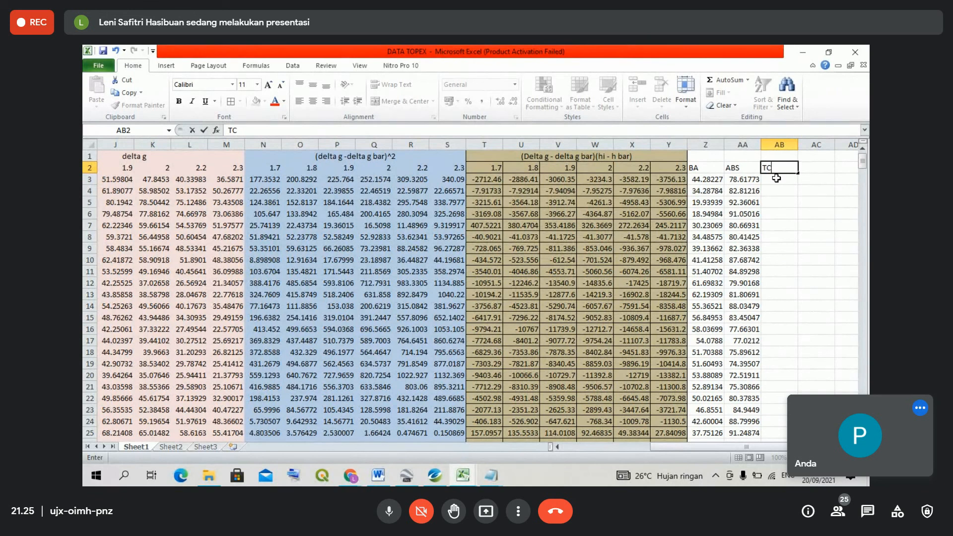
# - Enter the column heading TC in cell AB2 and select AB3 below it
pyautogui.press('Return')
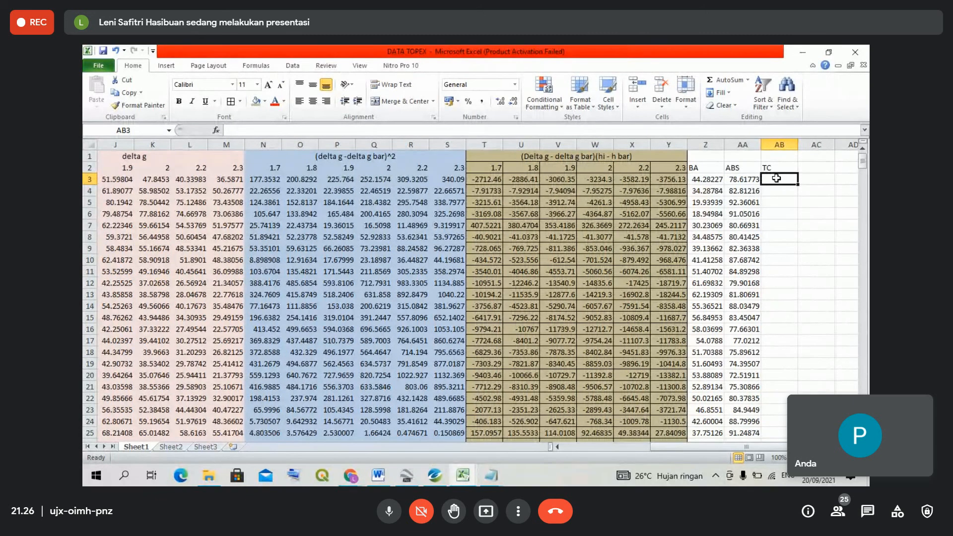
pyautogui.press('Return')
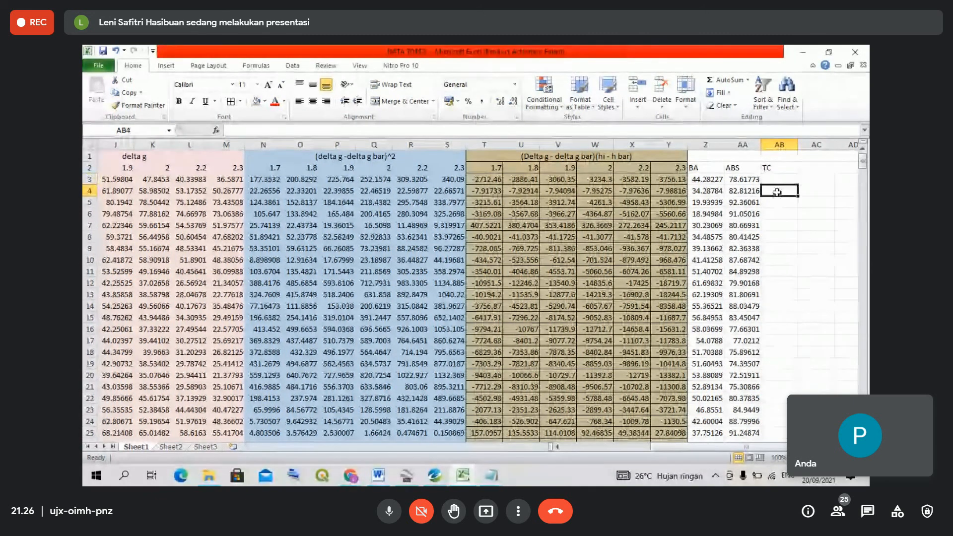
pyautogui.click(776, 179)
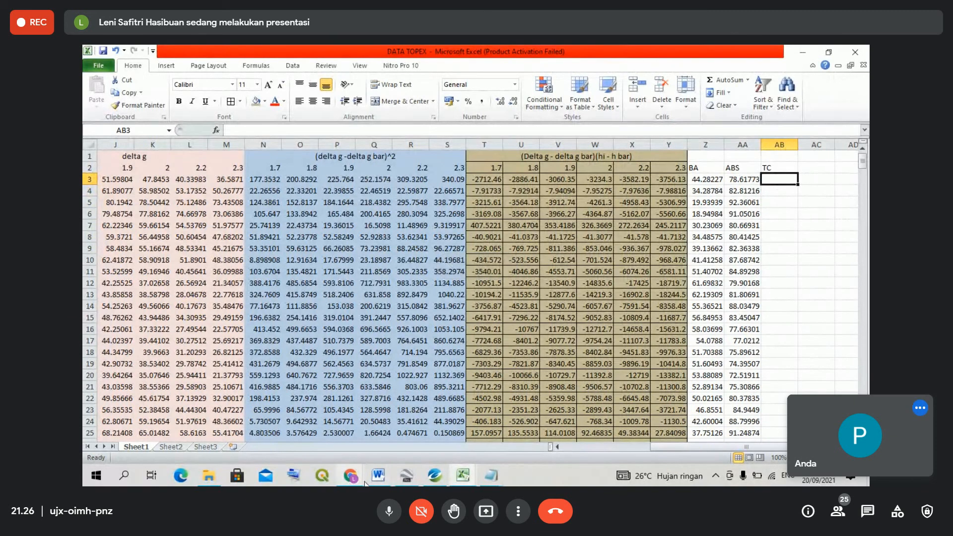
pyautogui.moveTo(358, 481)
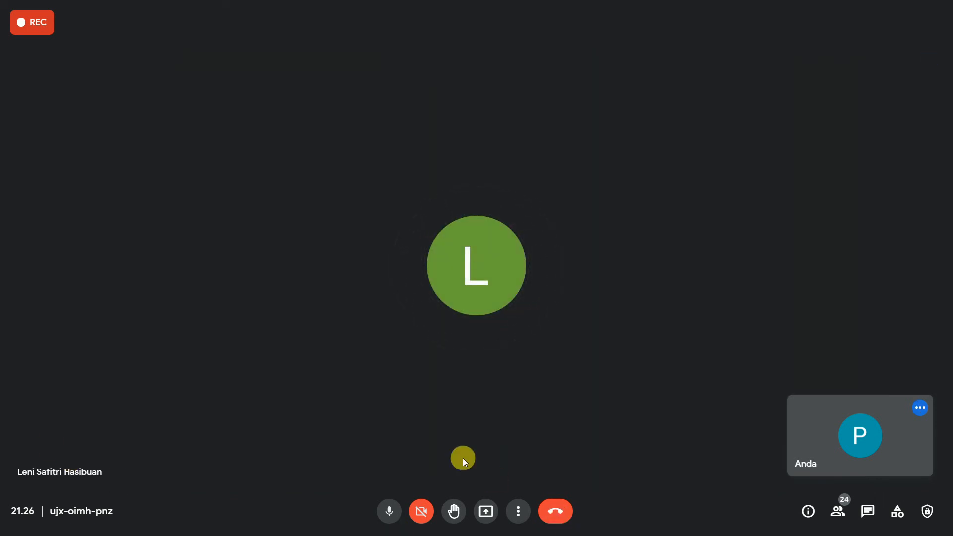
pyautogui.click(484, 385)
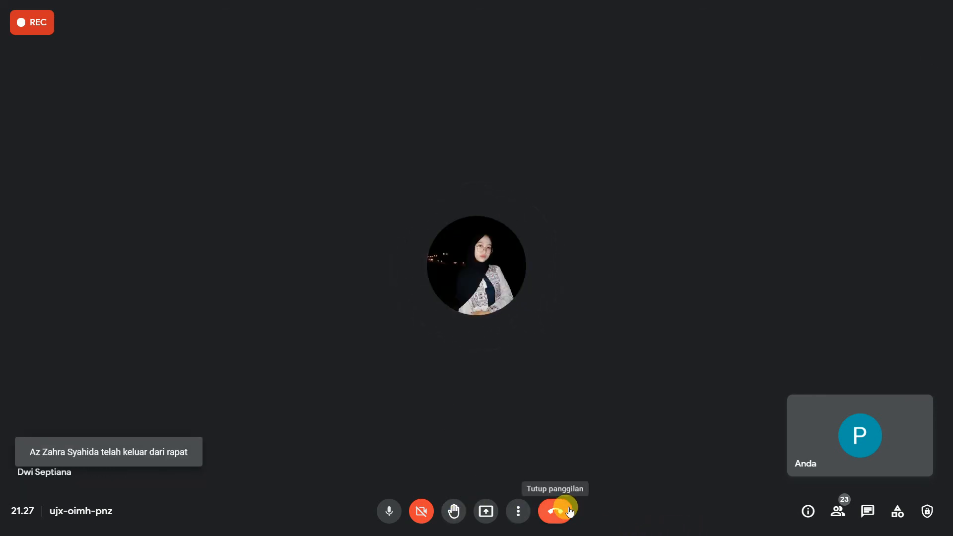
# - Stop recording the Meet session and confirm the stop
pyautogui.click(519, 512)
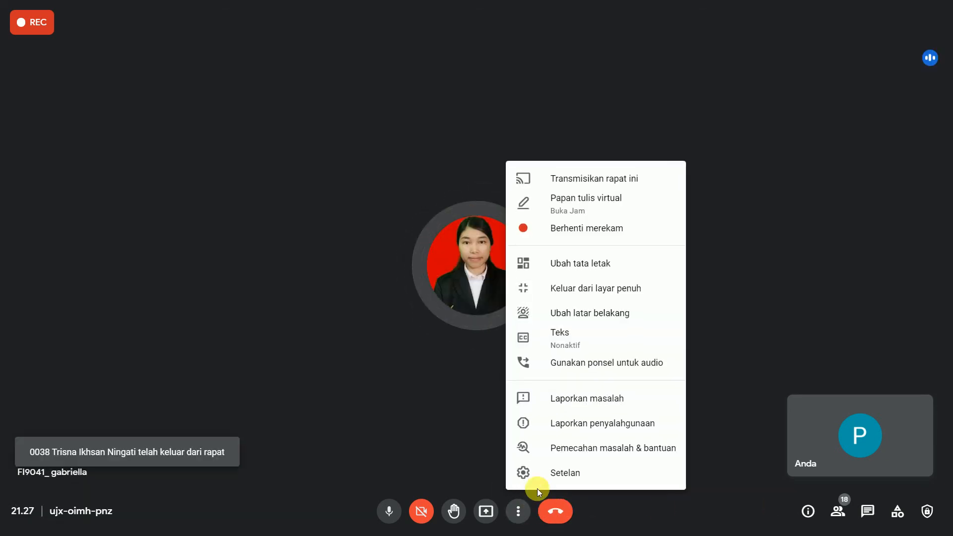
pyautogui.click(581, 228)
pyautogui.click(806, 360)
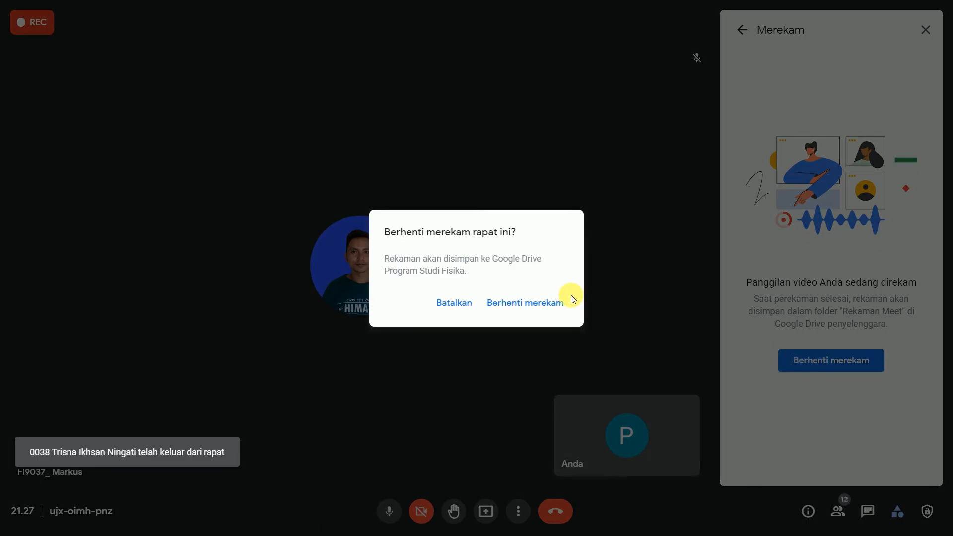
pyautogui.click(553, 301)
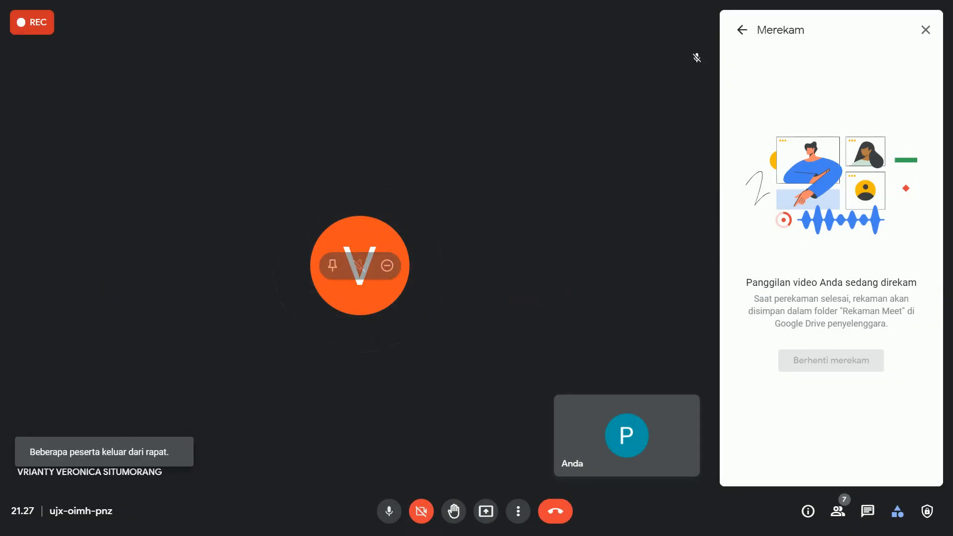